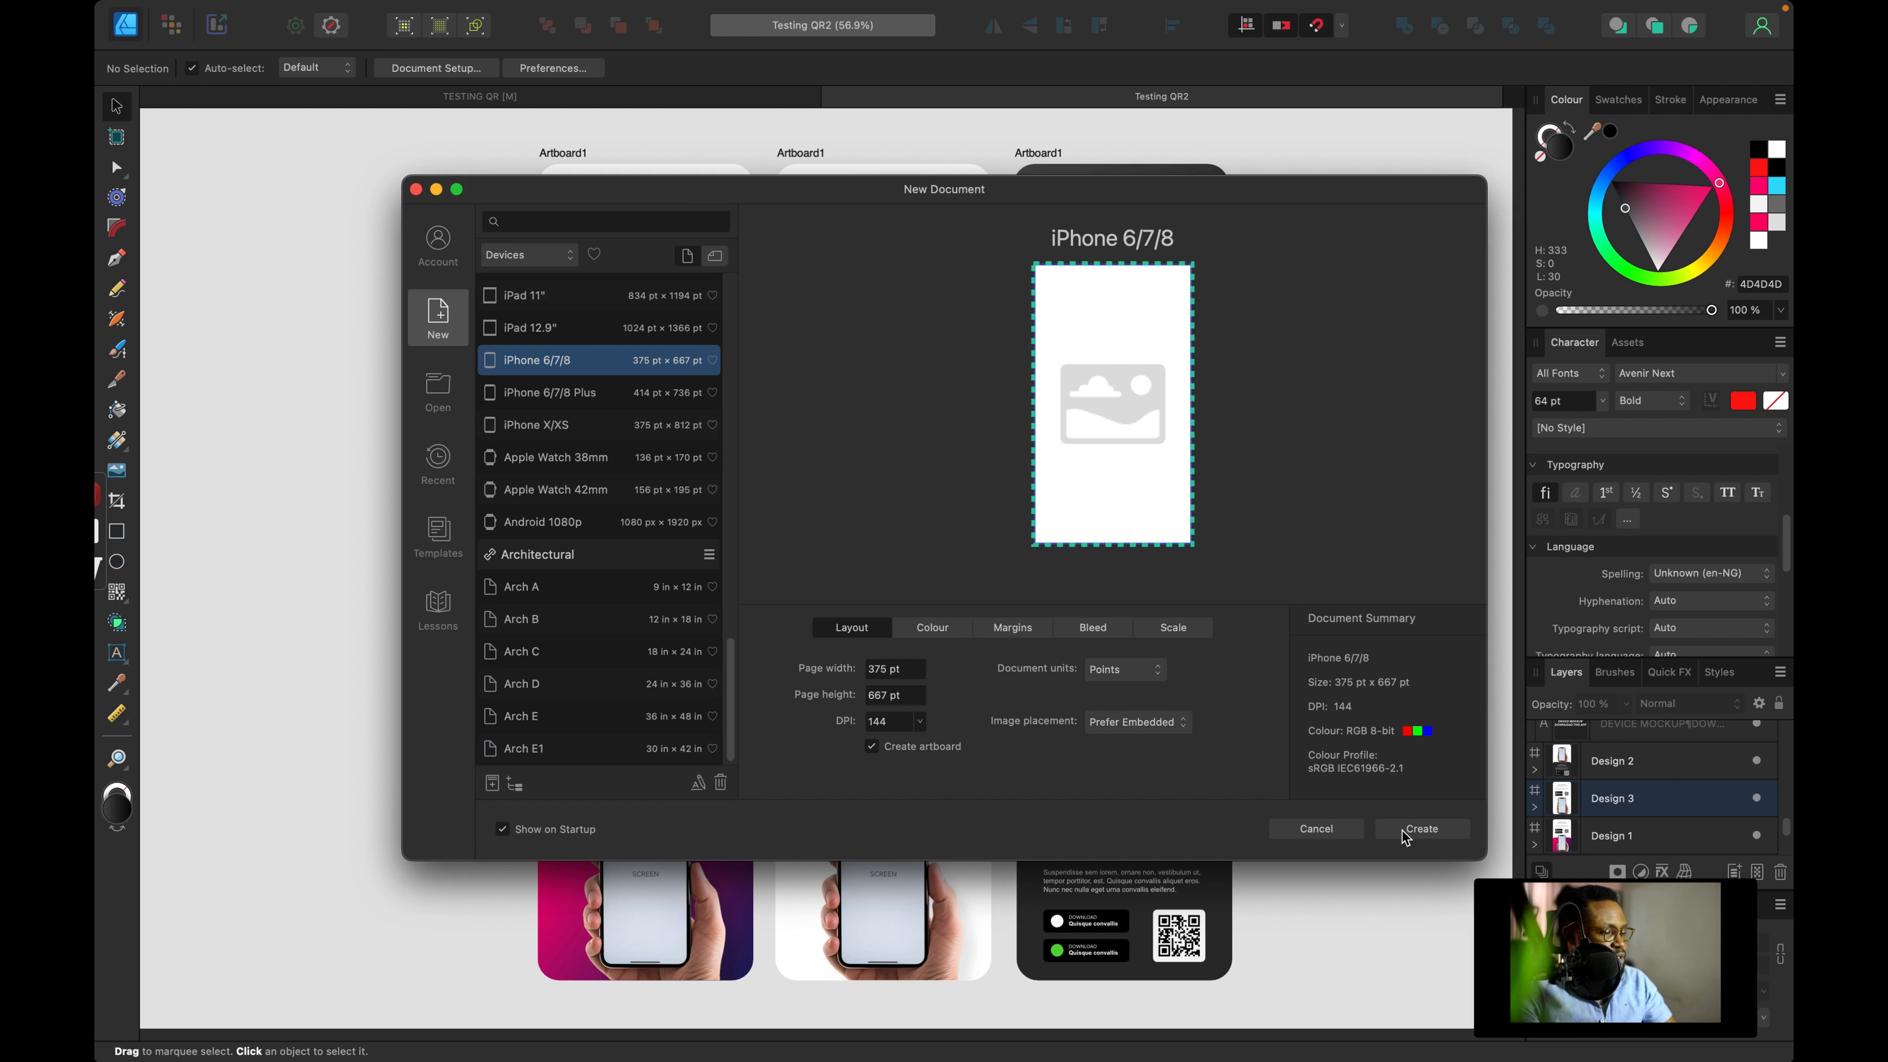
Step: Create a new document with the iPhone 6/7/8 preset, 375 x 667 pt, as an artboard
{"action": "left_click", "coordinate": [1421, 828]}
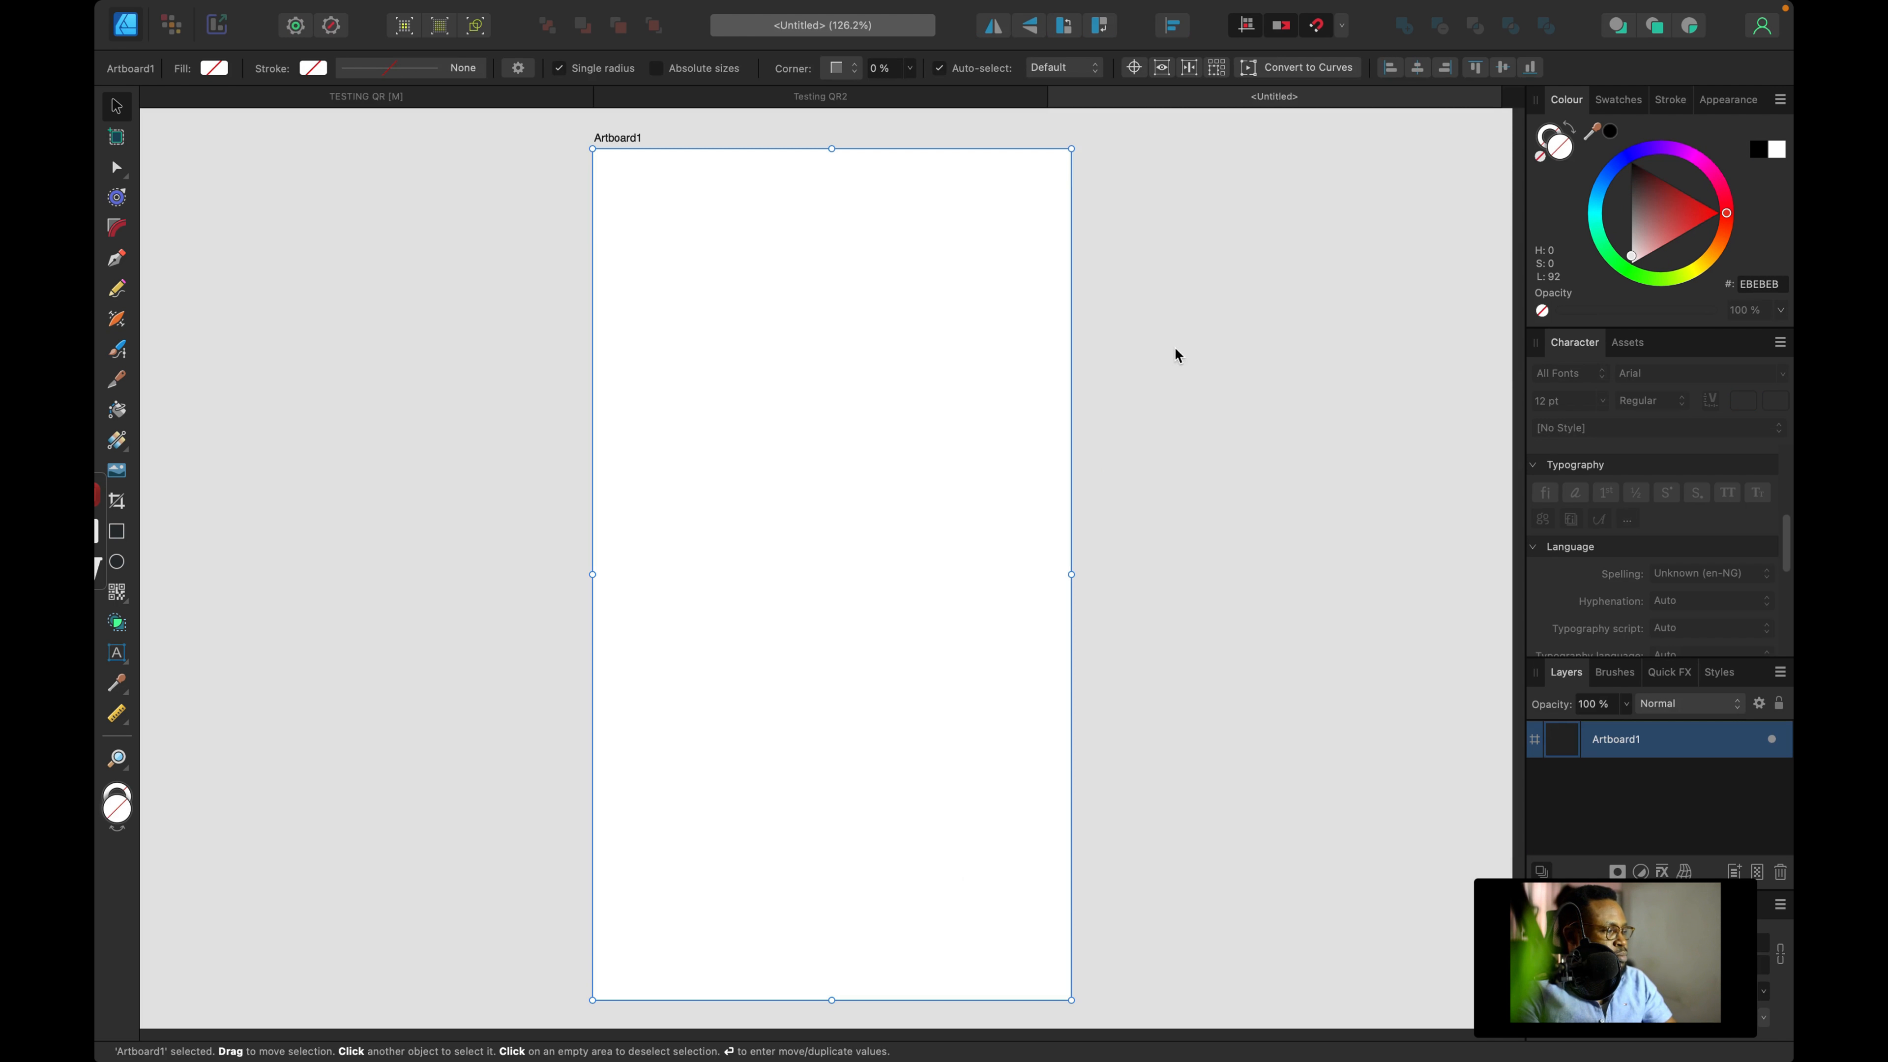
{"action": "left_click", "coordinate": [1209, 276]}
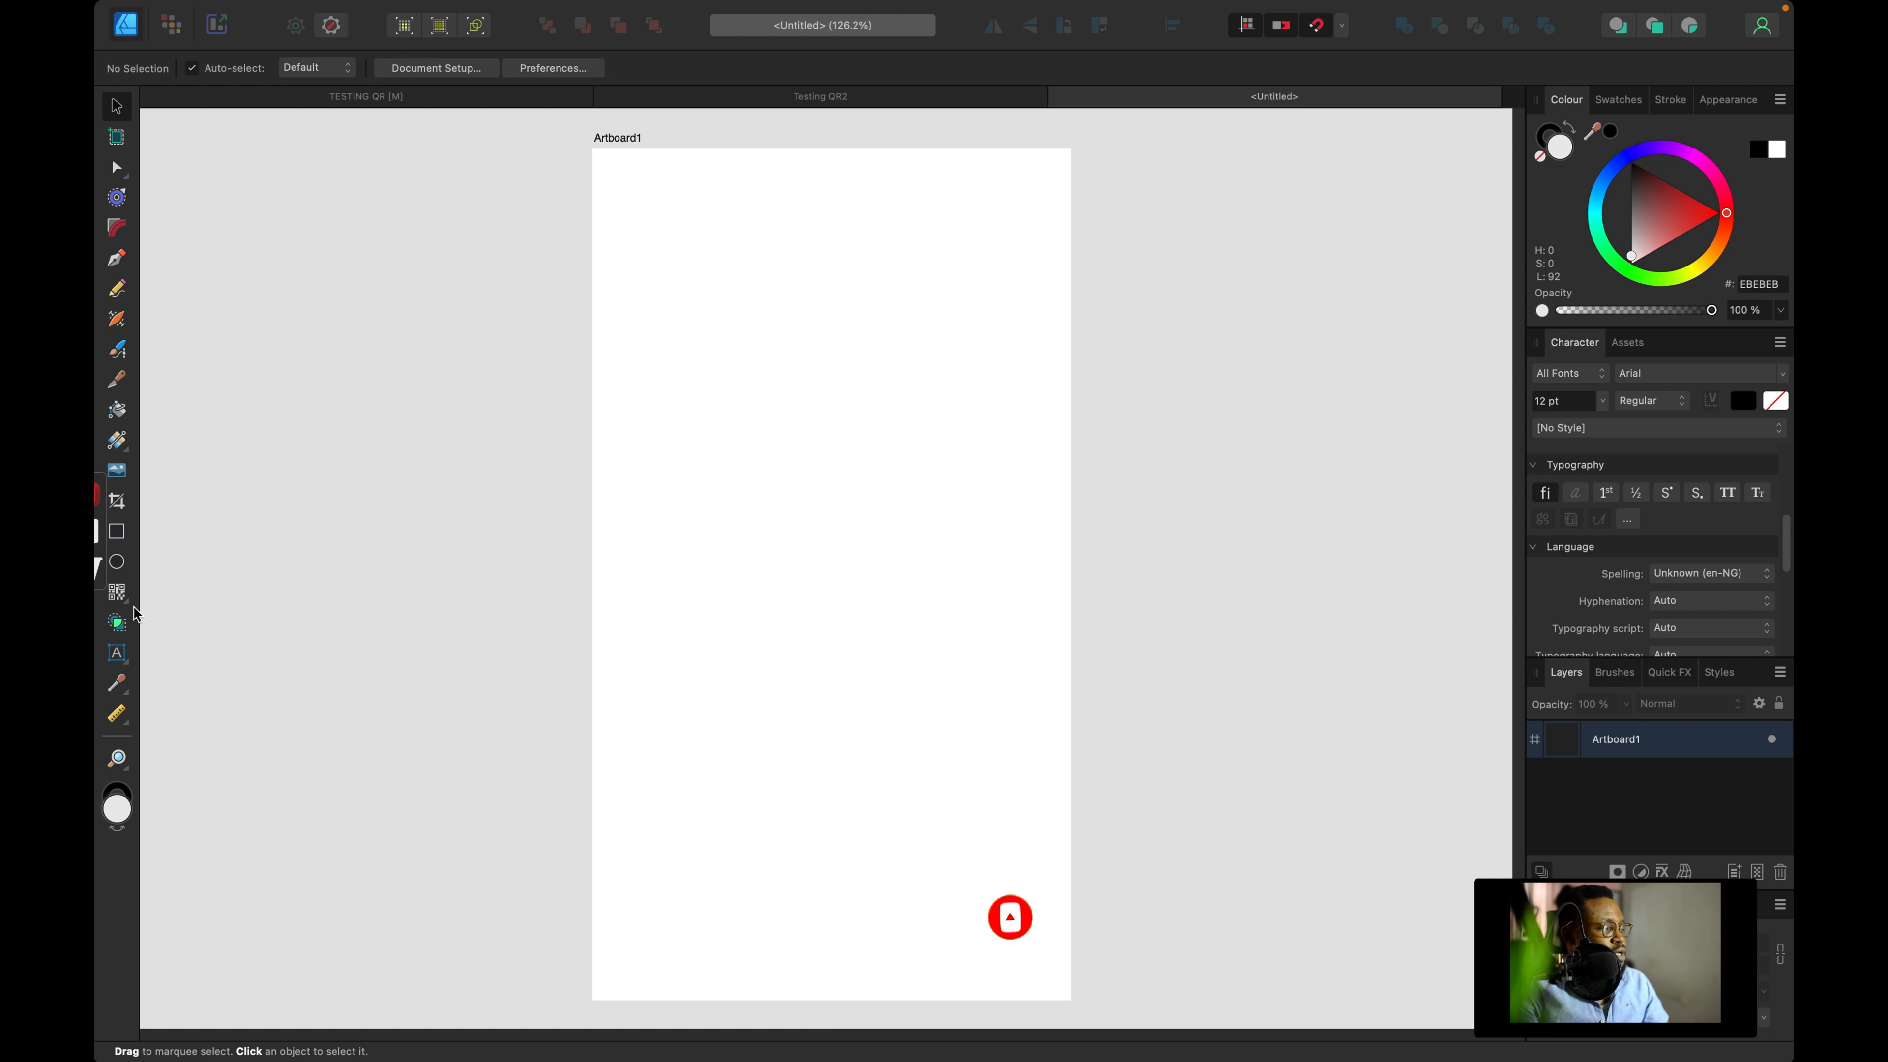
Step: Draw a light grey square in the upper half of the artboard and remove its stroke
{"action": "mouse_move", "coordinate": [136, 534]}
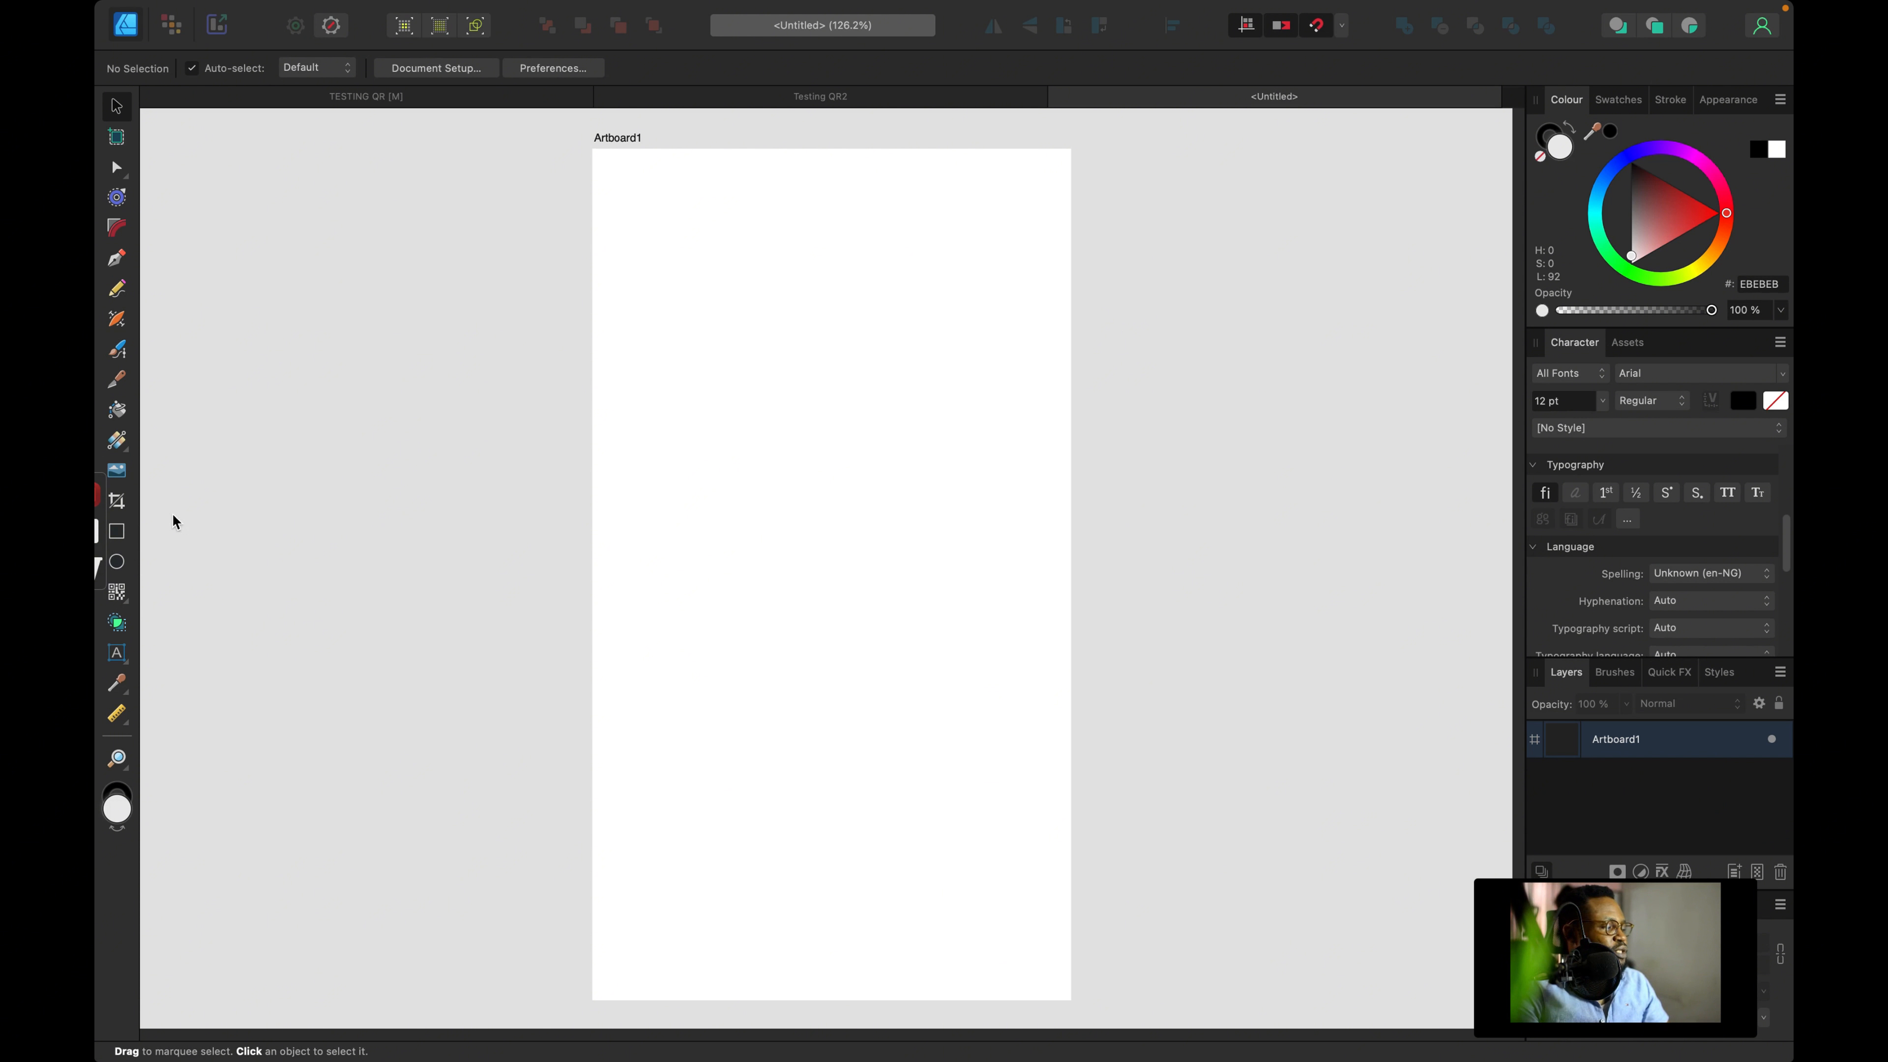
{"action": "key", "text": "m"}
{"action": "left_click_drag", "start_coordinate": [666, 311], "coordinate": [1001, 645]}
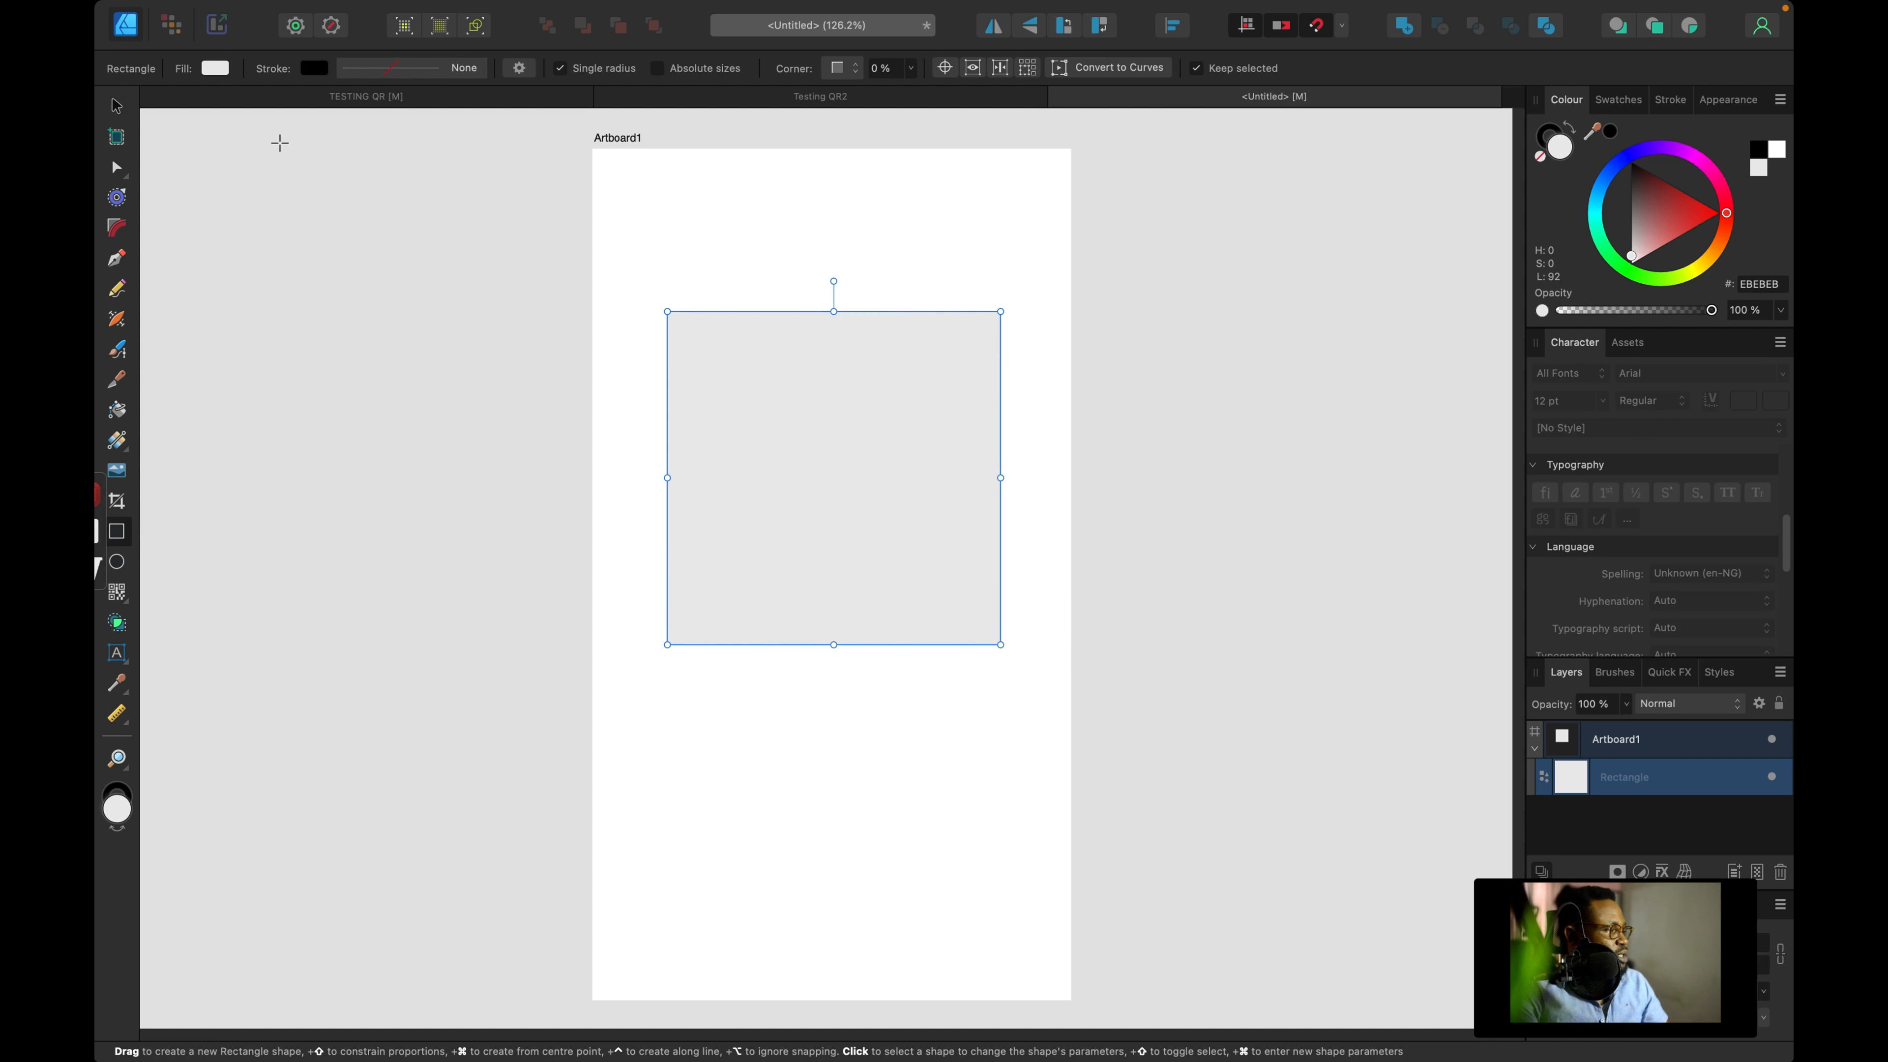
{"action": "left_click", "coordinate": [118, 108]}
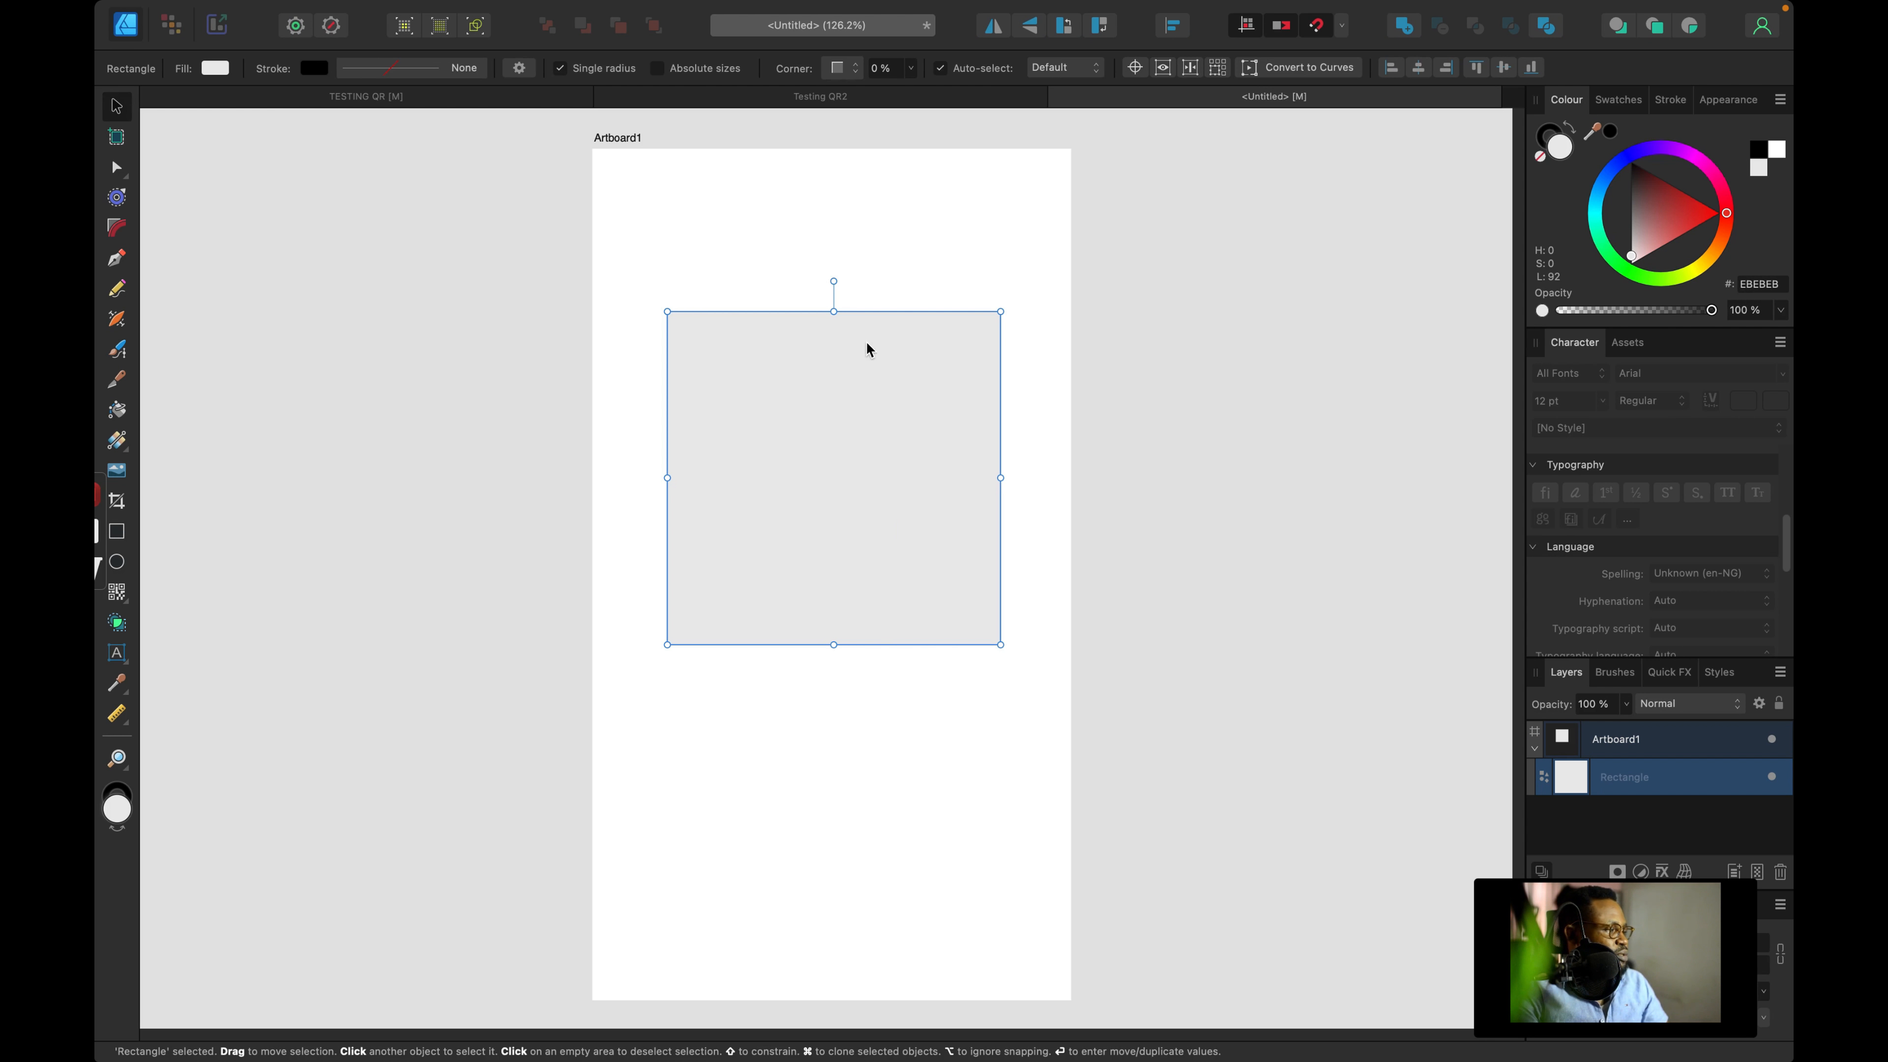
{"action": "left_click", "coordinate": [1549, 135]}
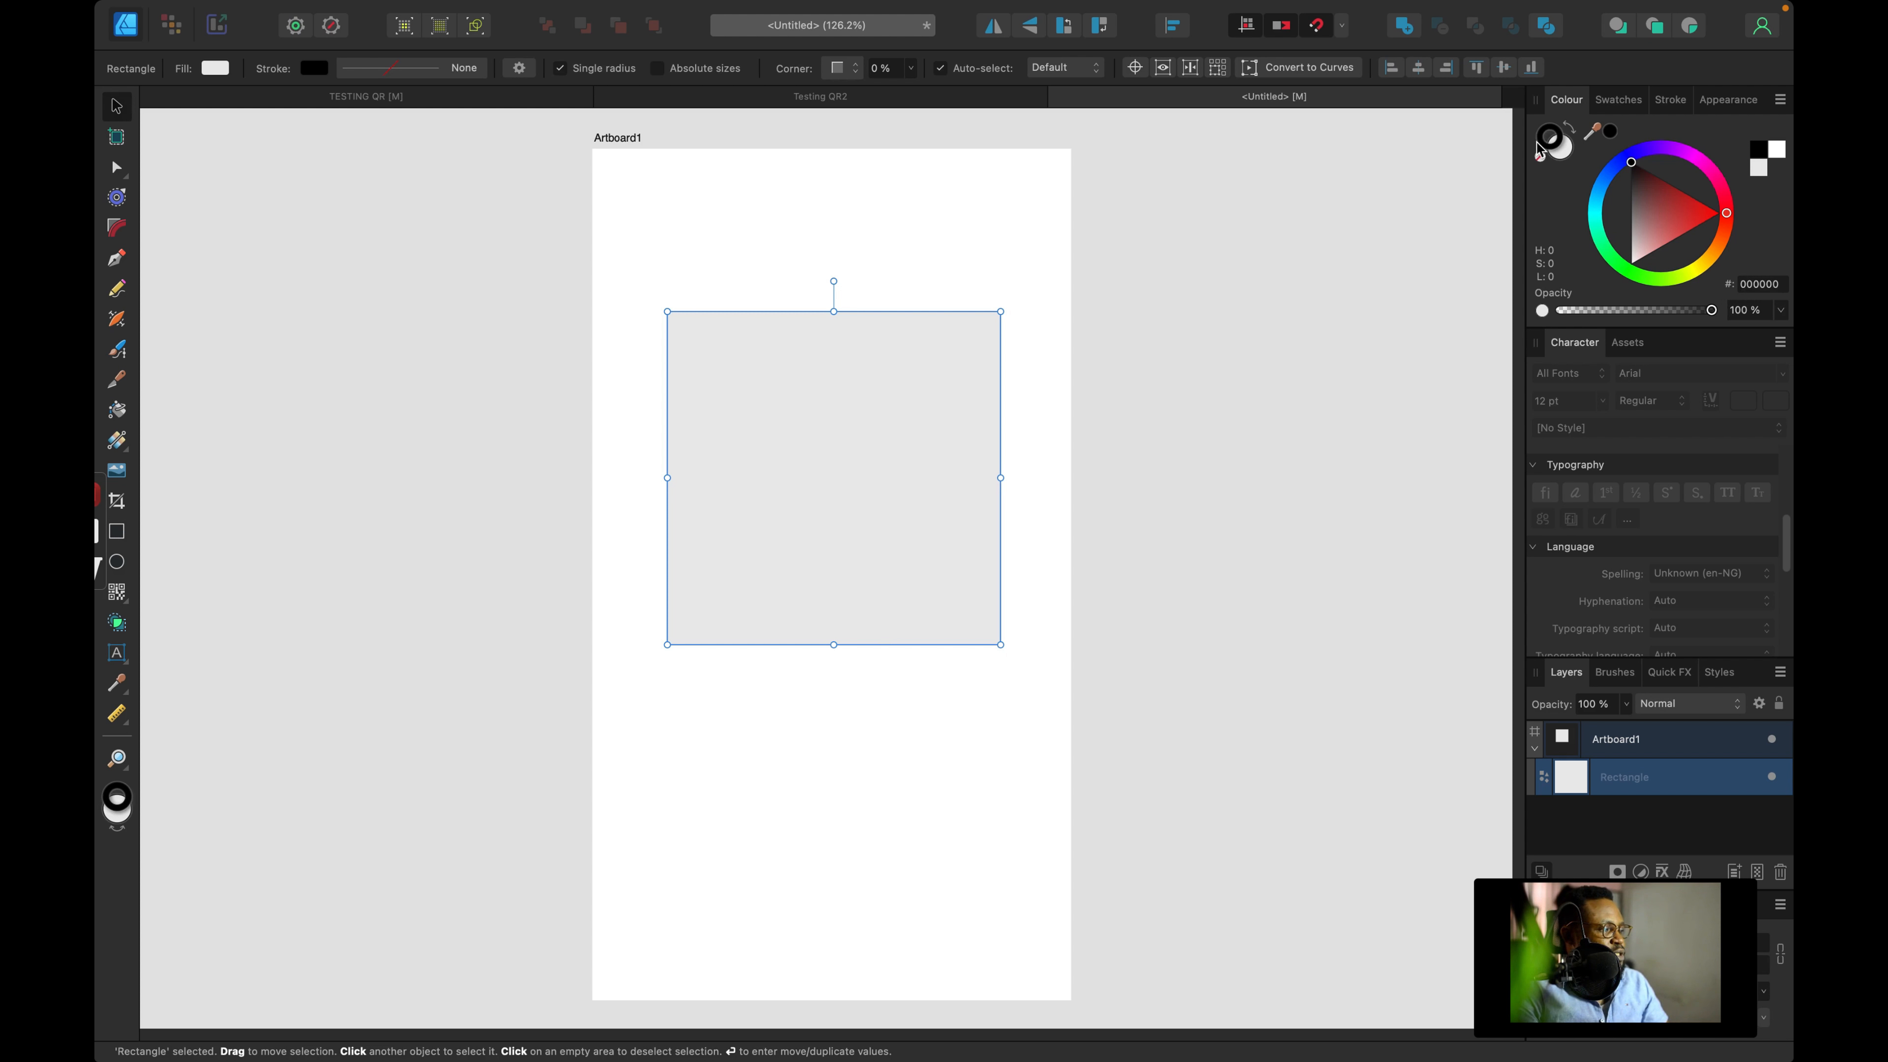
{"action": "left_click", "coordinate": [1539, 156]}
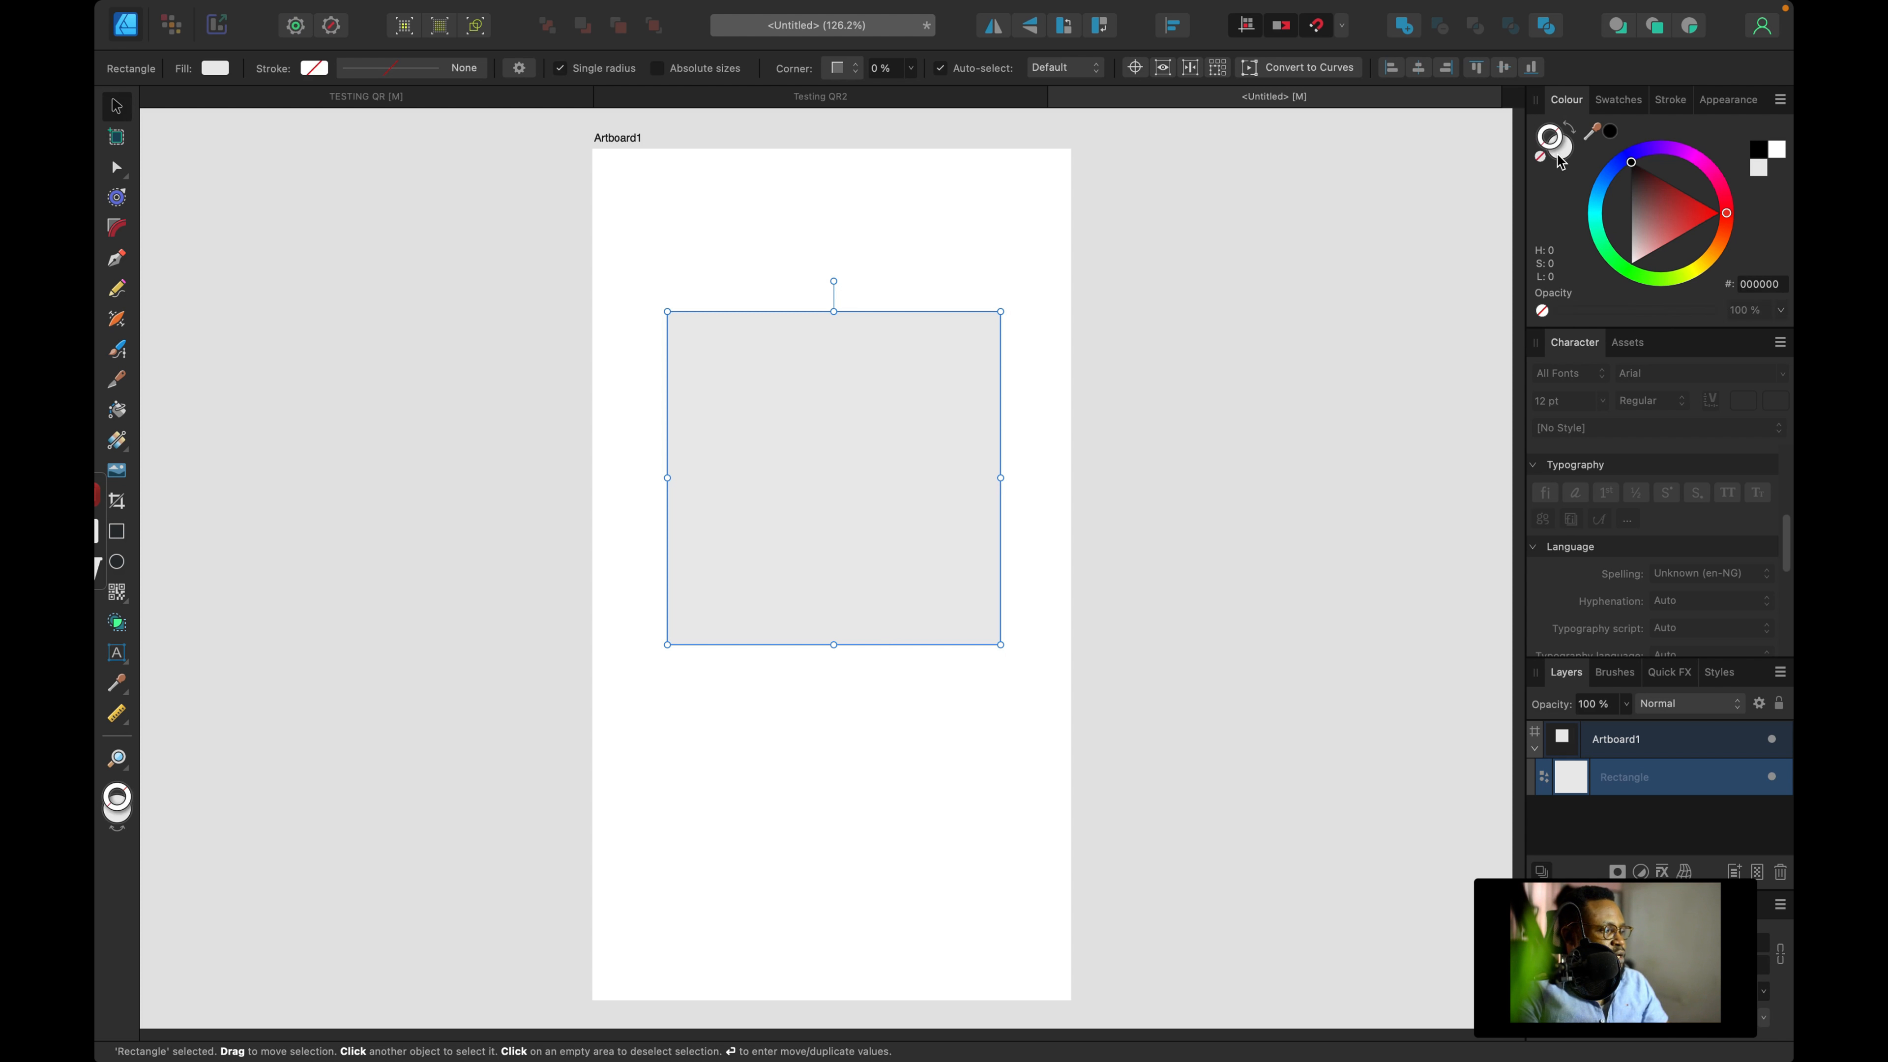
{"action": "left_click", "coordinate": [530, 280]}
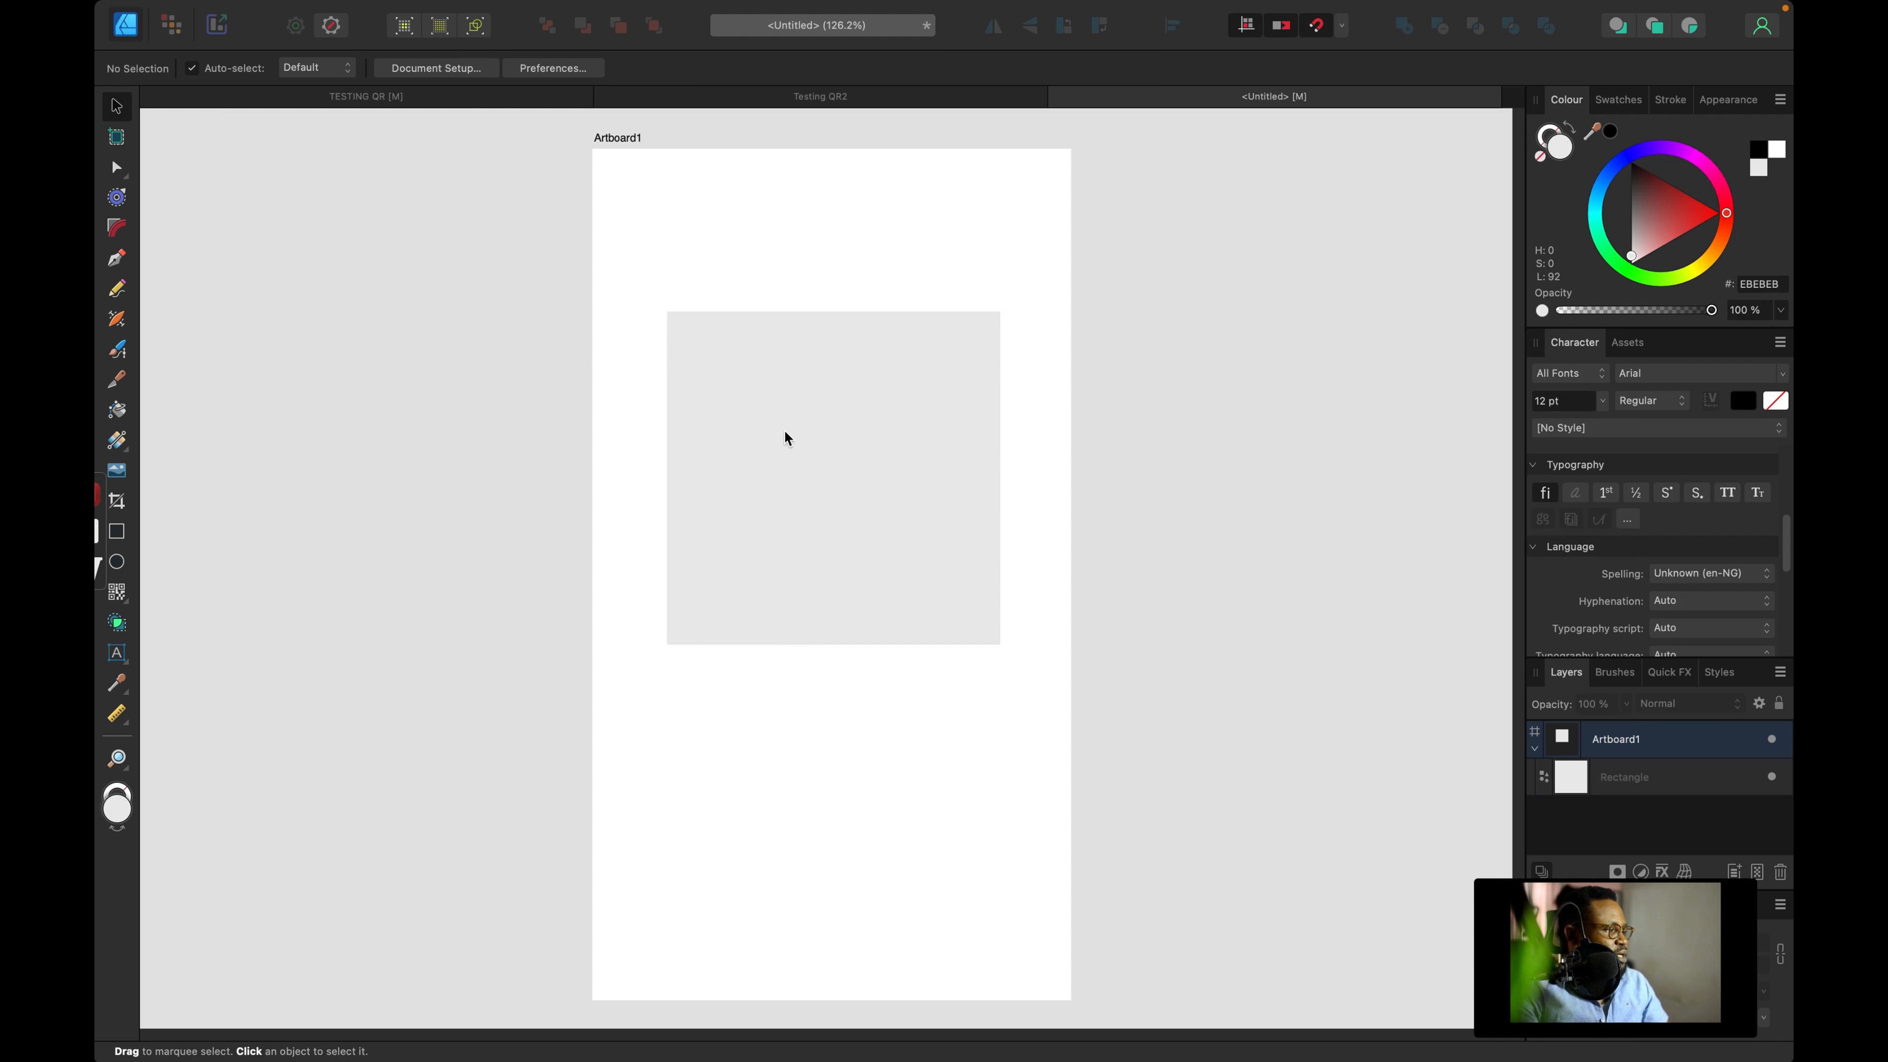
{"action": "left_click", "coordinate": [792, 380]}
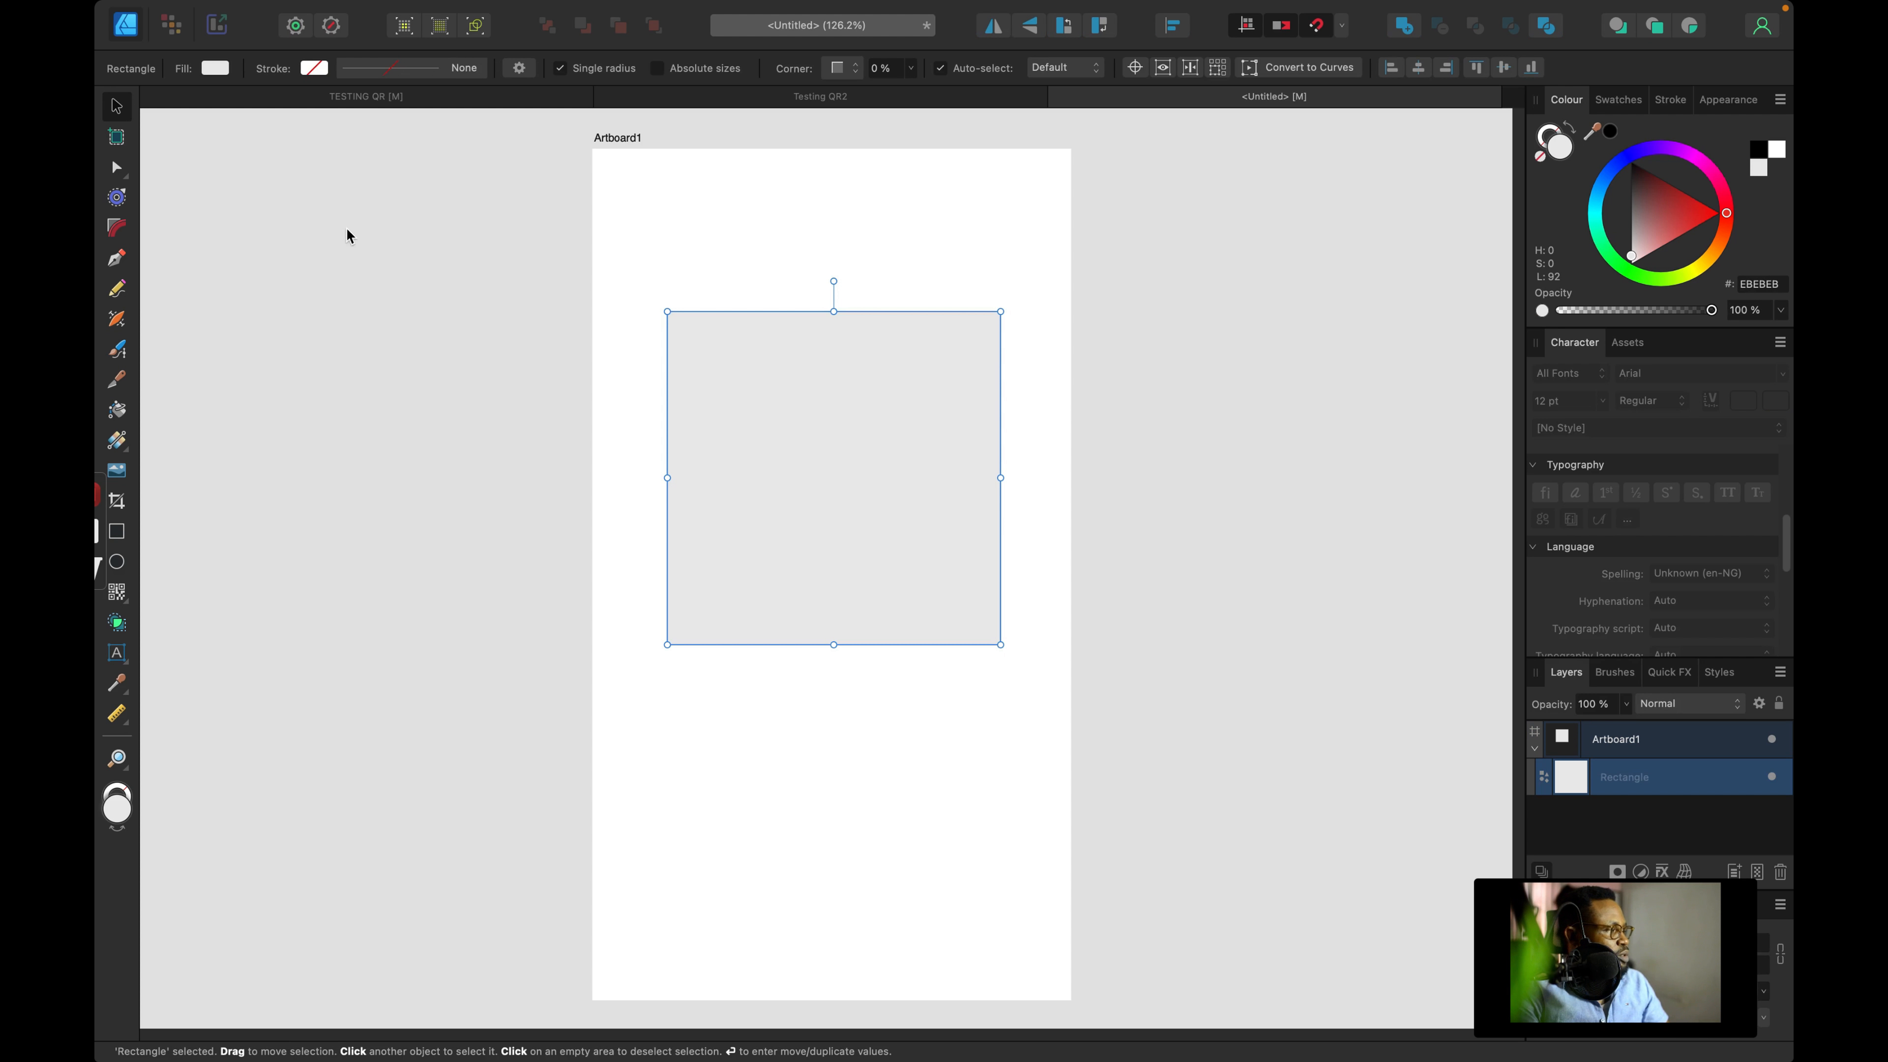
{"action": "left_click", "coordinate": [463, 325]}
{"action": "left_click", "coordinate": [813, 444]}
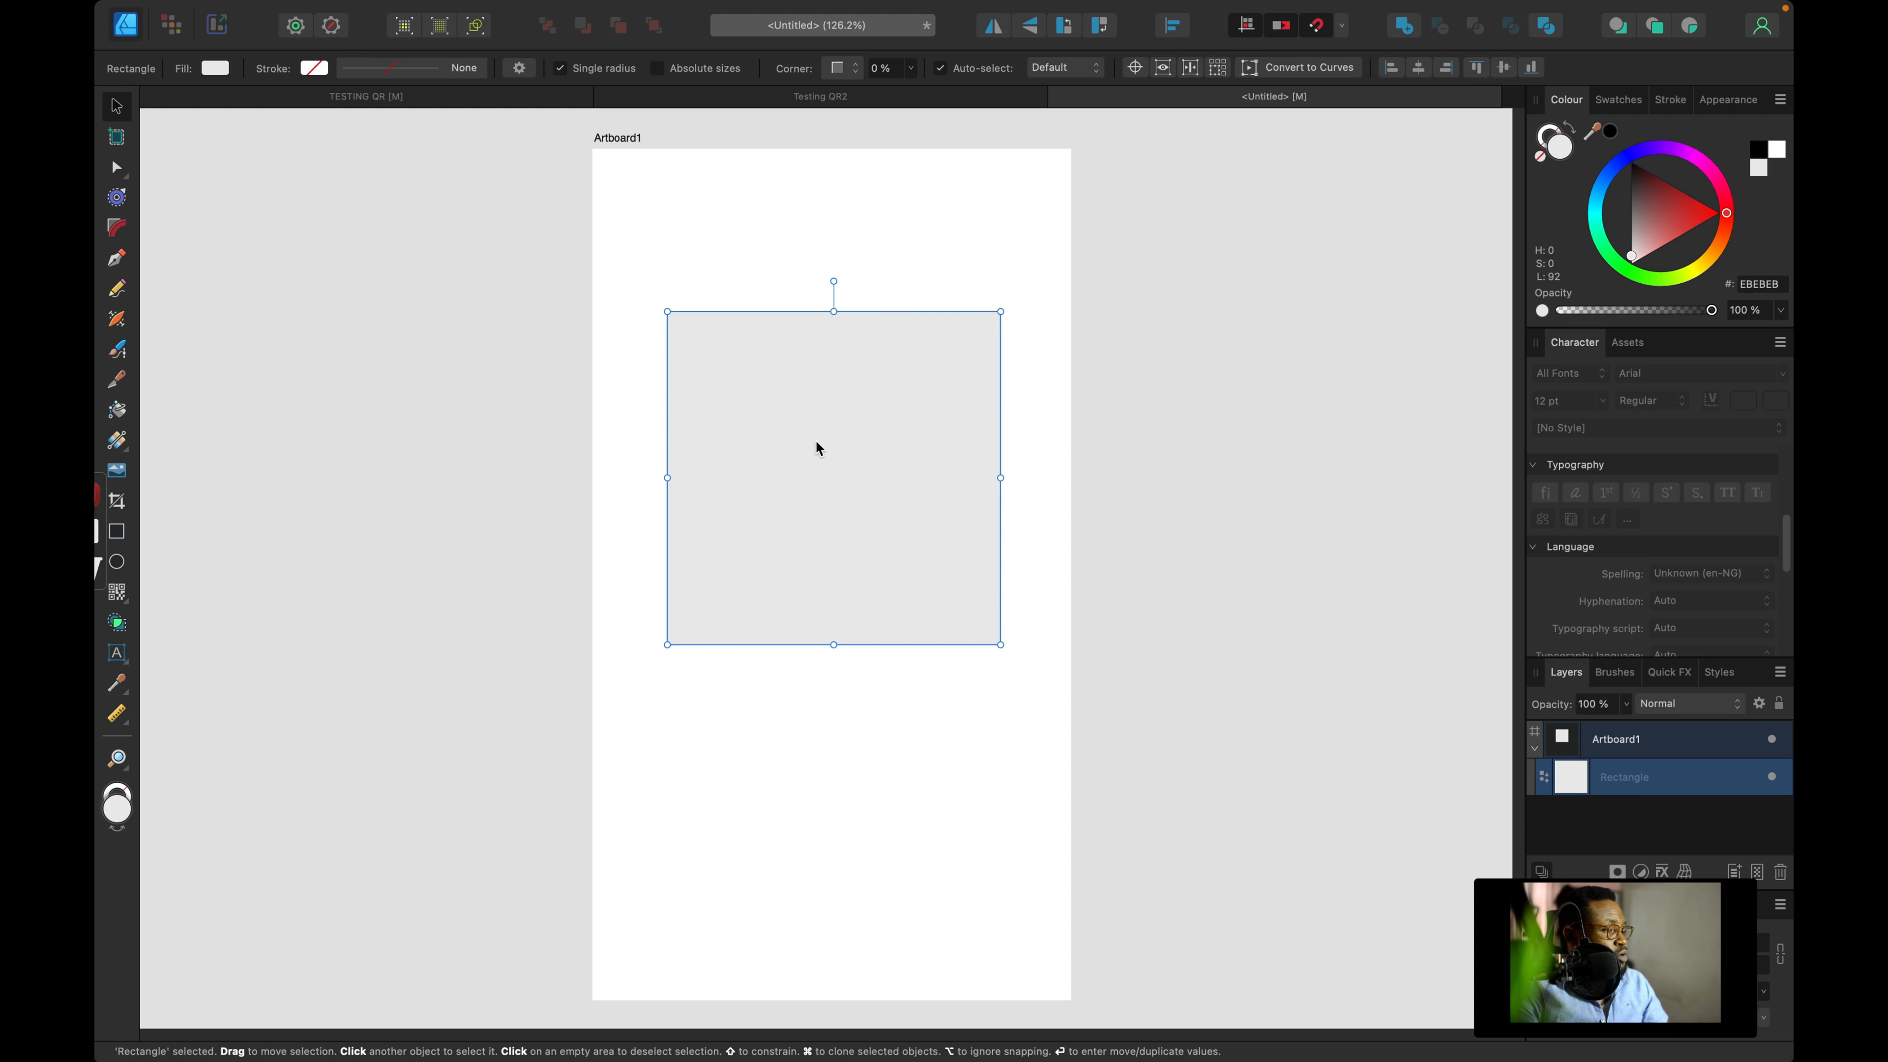
{"action": "left_click", "coordinate": [403, 239]}
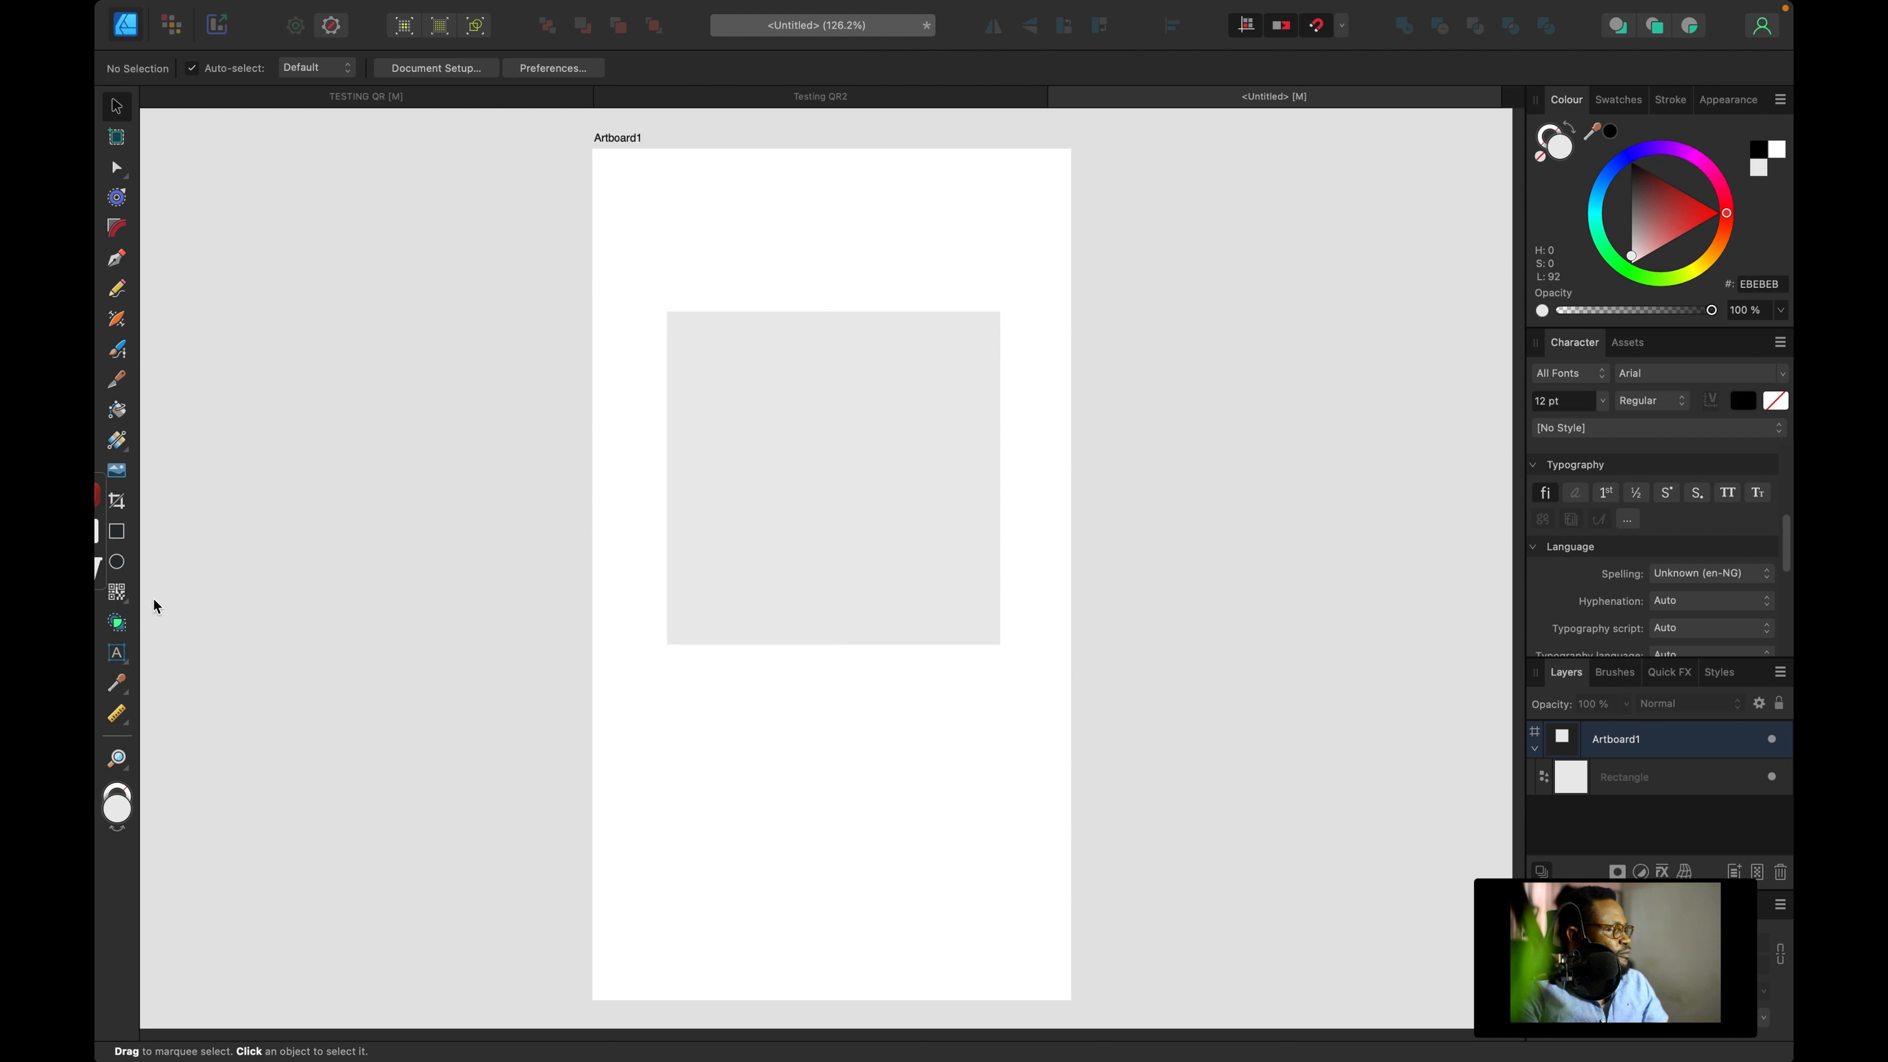
Step: Draw a QR code with the QR Code Tool inside the grey square and fill it with black
{"action": "left_click", "coordinate": [127, 605]}
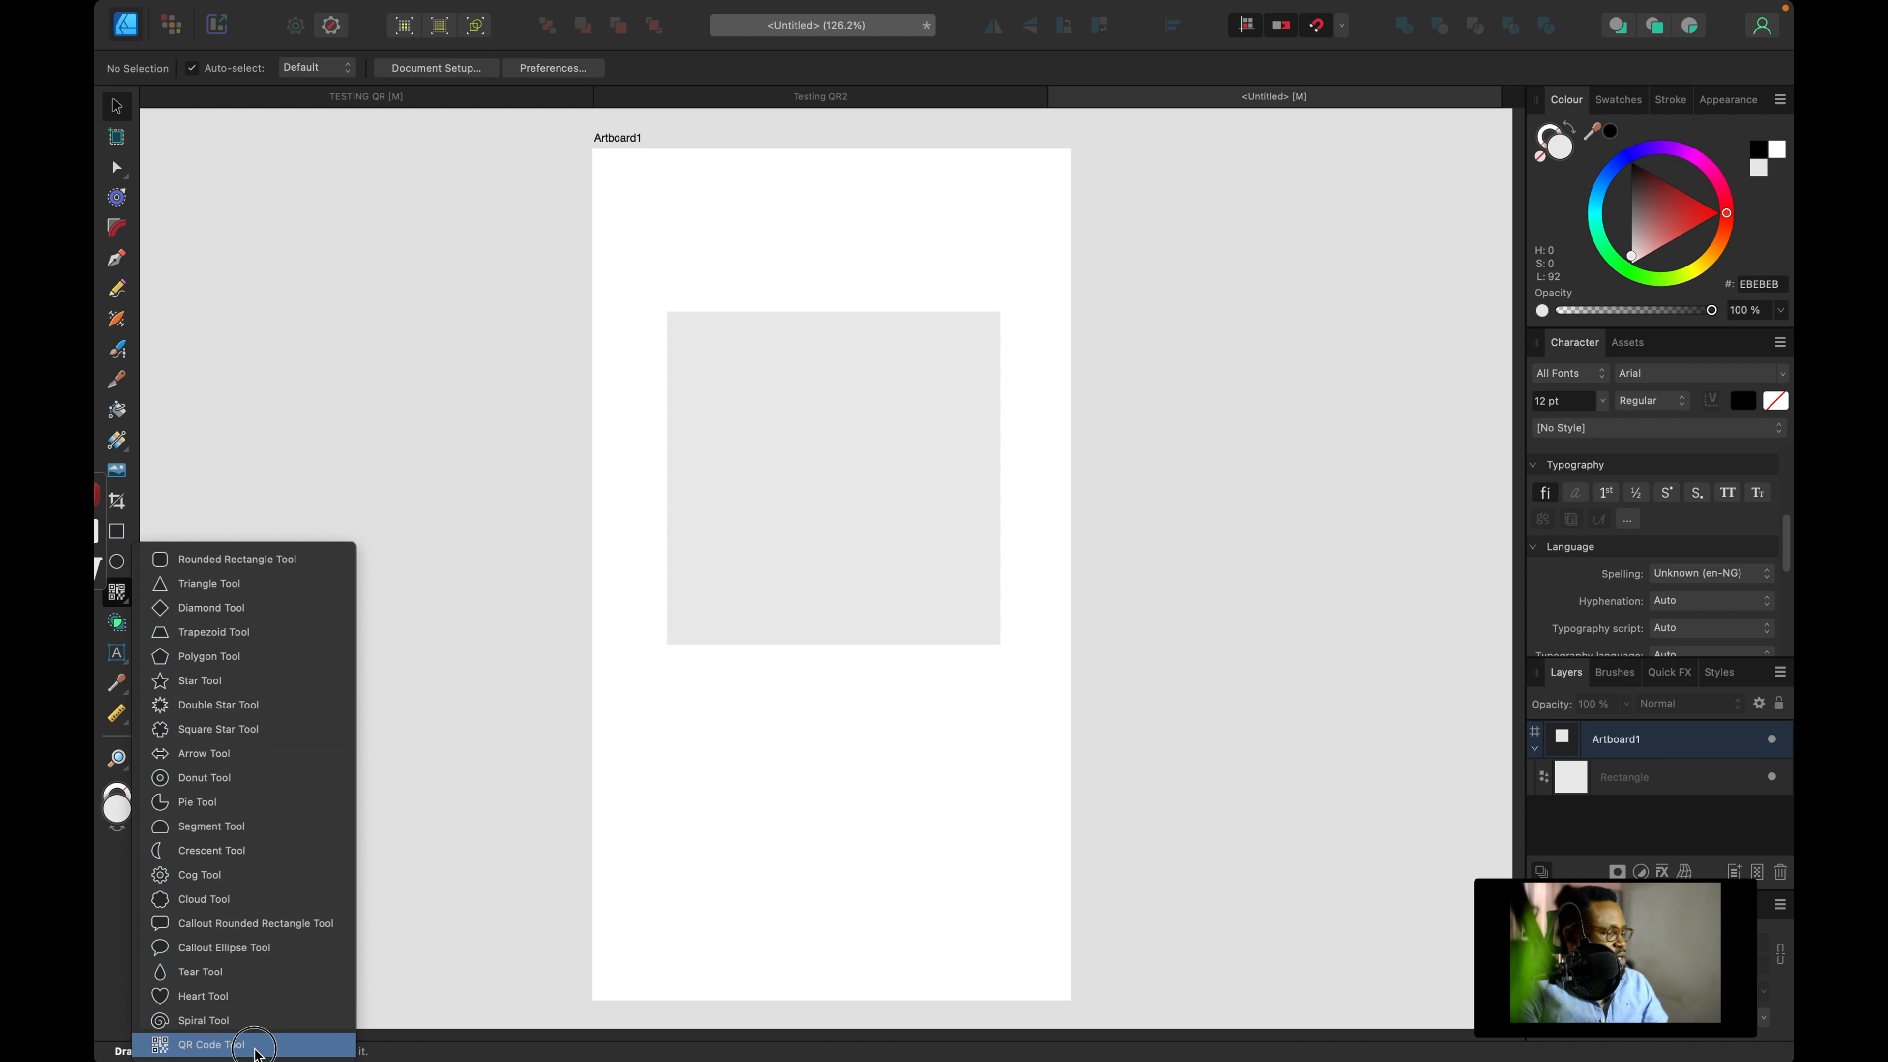
{"action": "left_click", "coordinate": [255, 1044]}
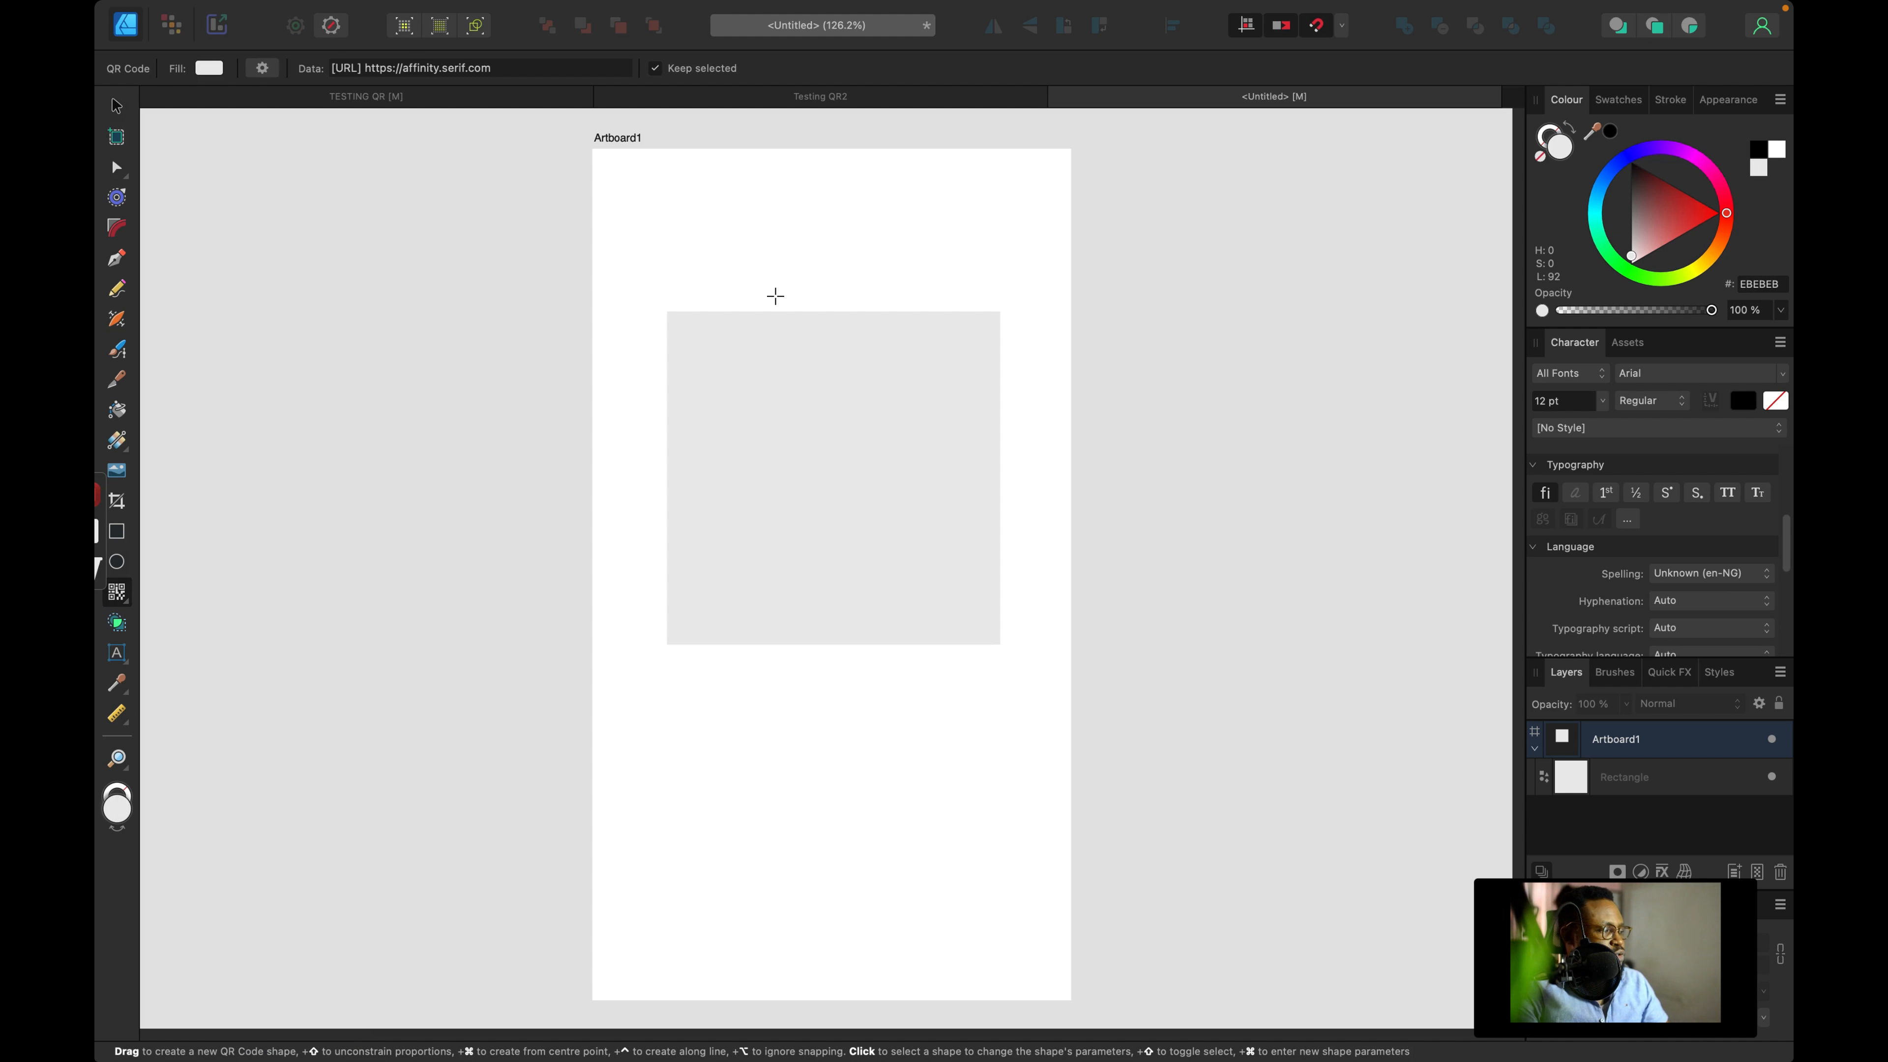
{"action": "left_click_drag", "start_coordinate": [695, 335], "coordinate": [982, 623]}
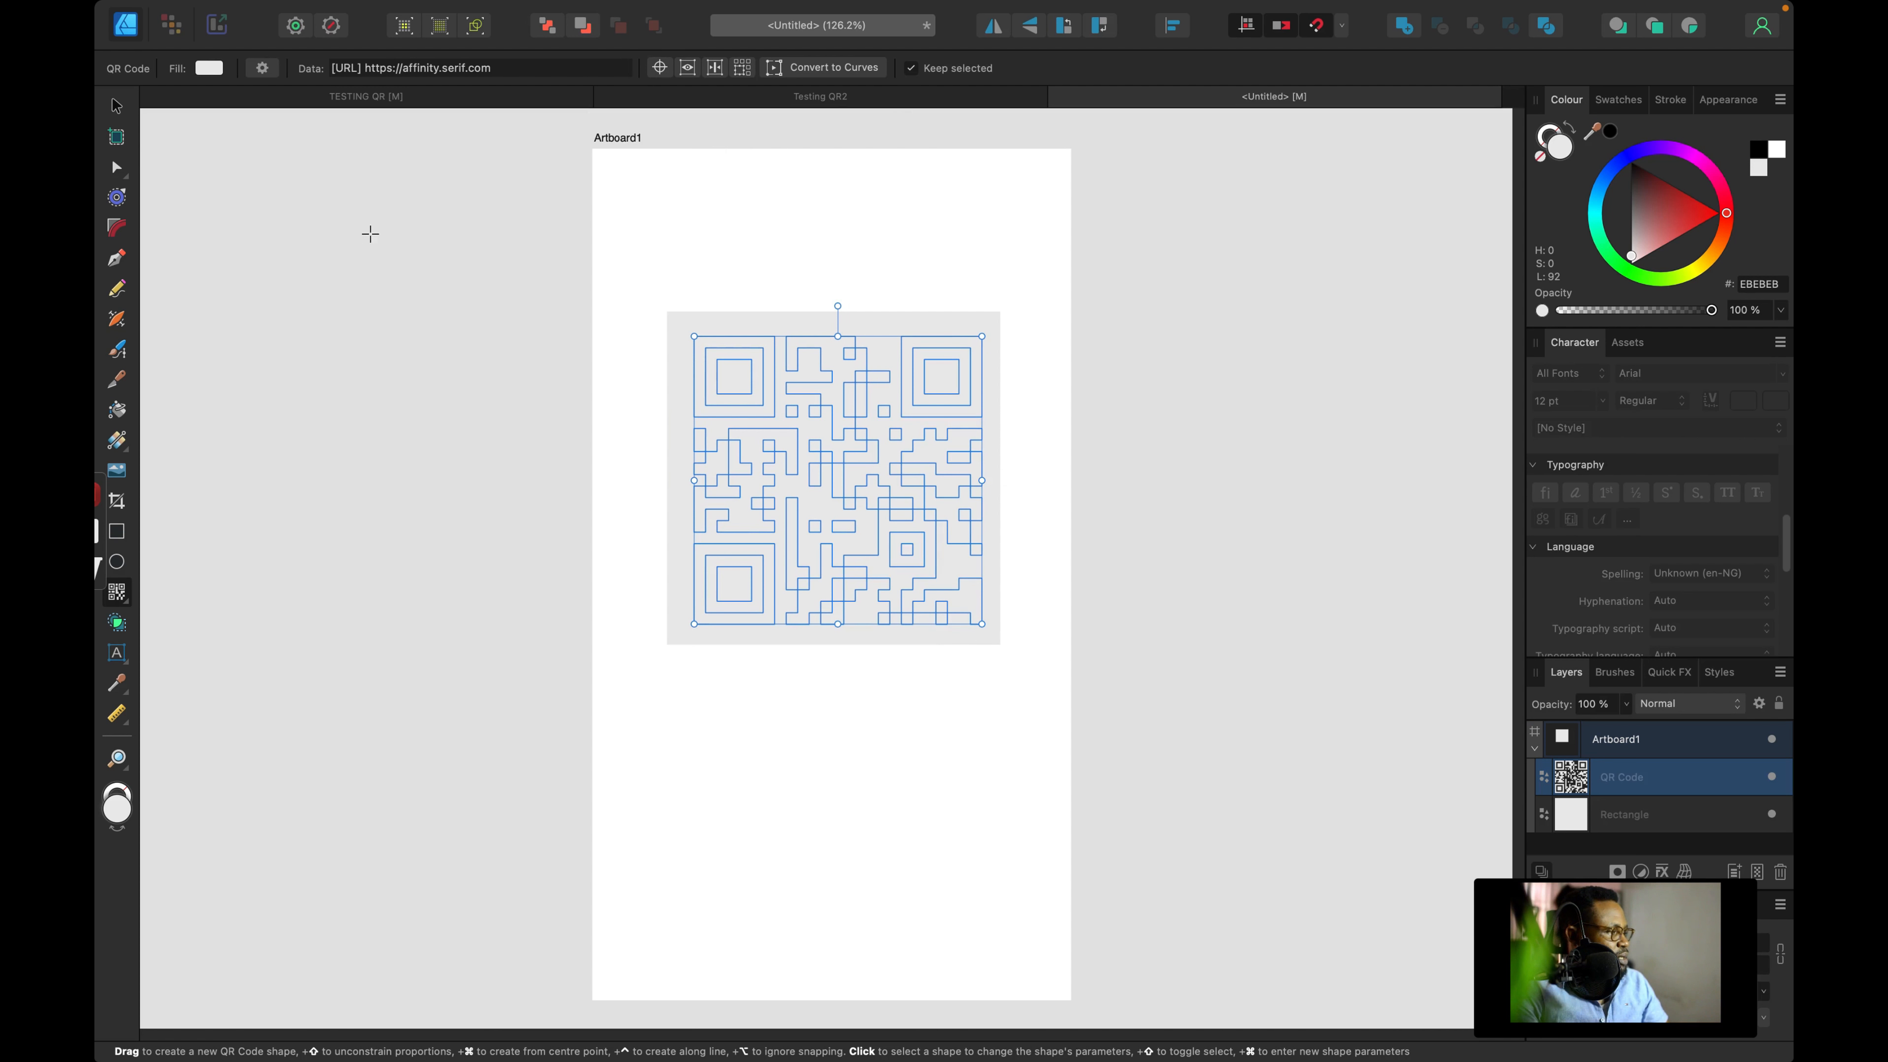
{"action": "key", "text": "v"}
{"action": "left_click", "coordinate": [1757, 158]}
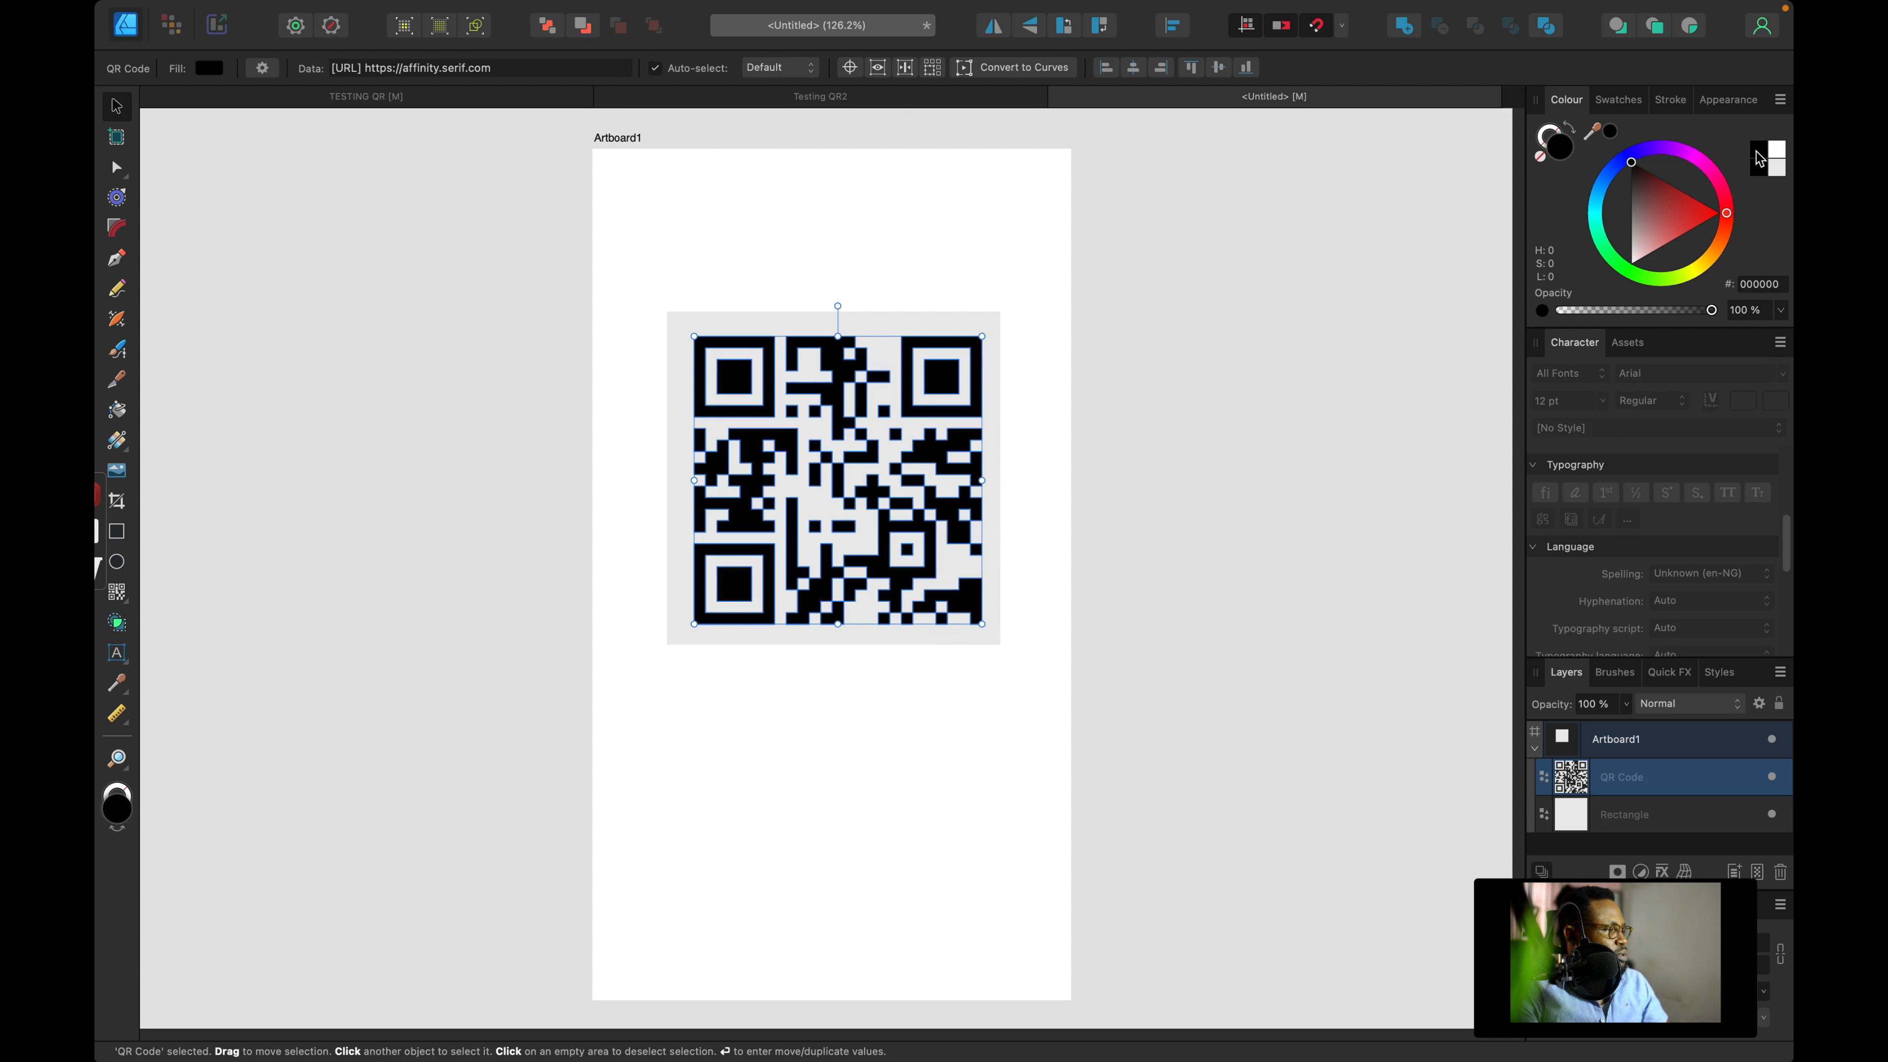
Step: Centre the QR code horizontally and vertically on the grey square
{"action": "left_click", "coordinate": [919, 318], "text": "shift"}
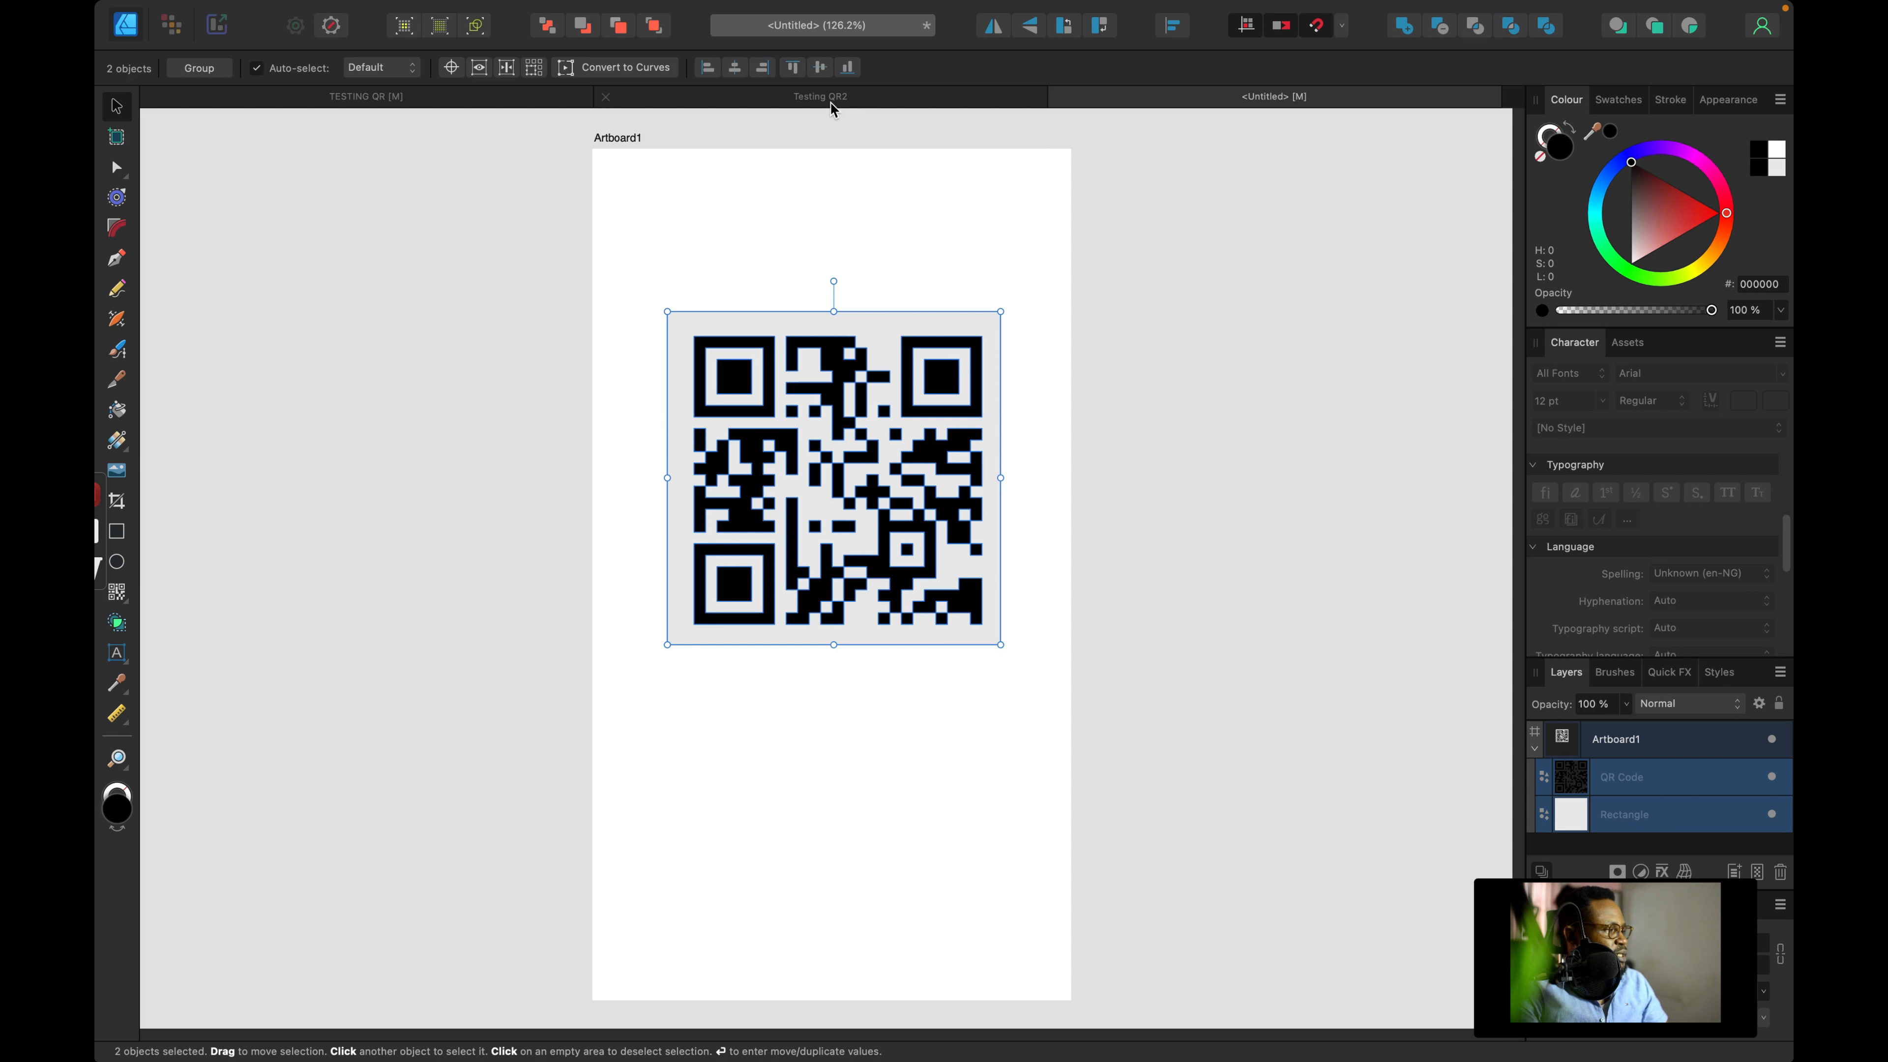
{"action": "left_click", "coordinate": [928, 388]}
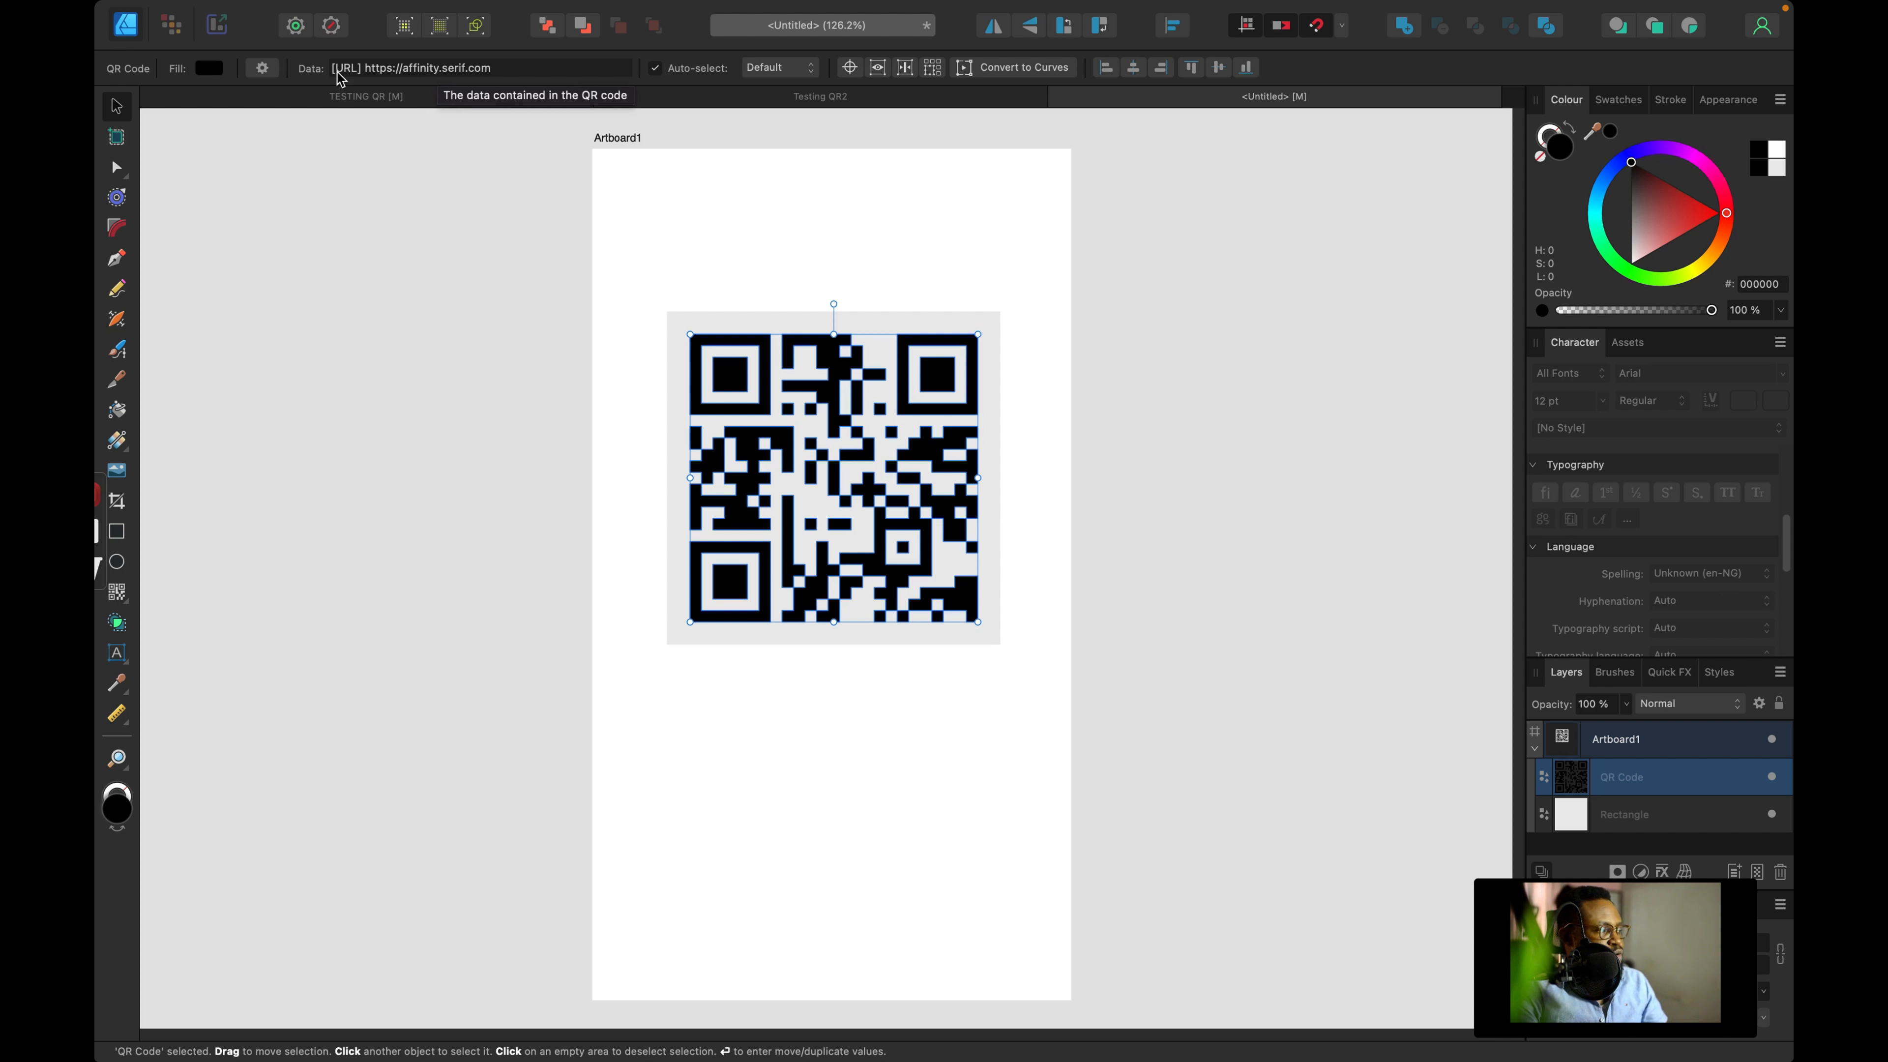
{"action": "left_click", "coordinate": [445, 74]}
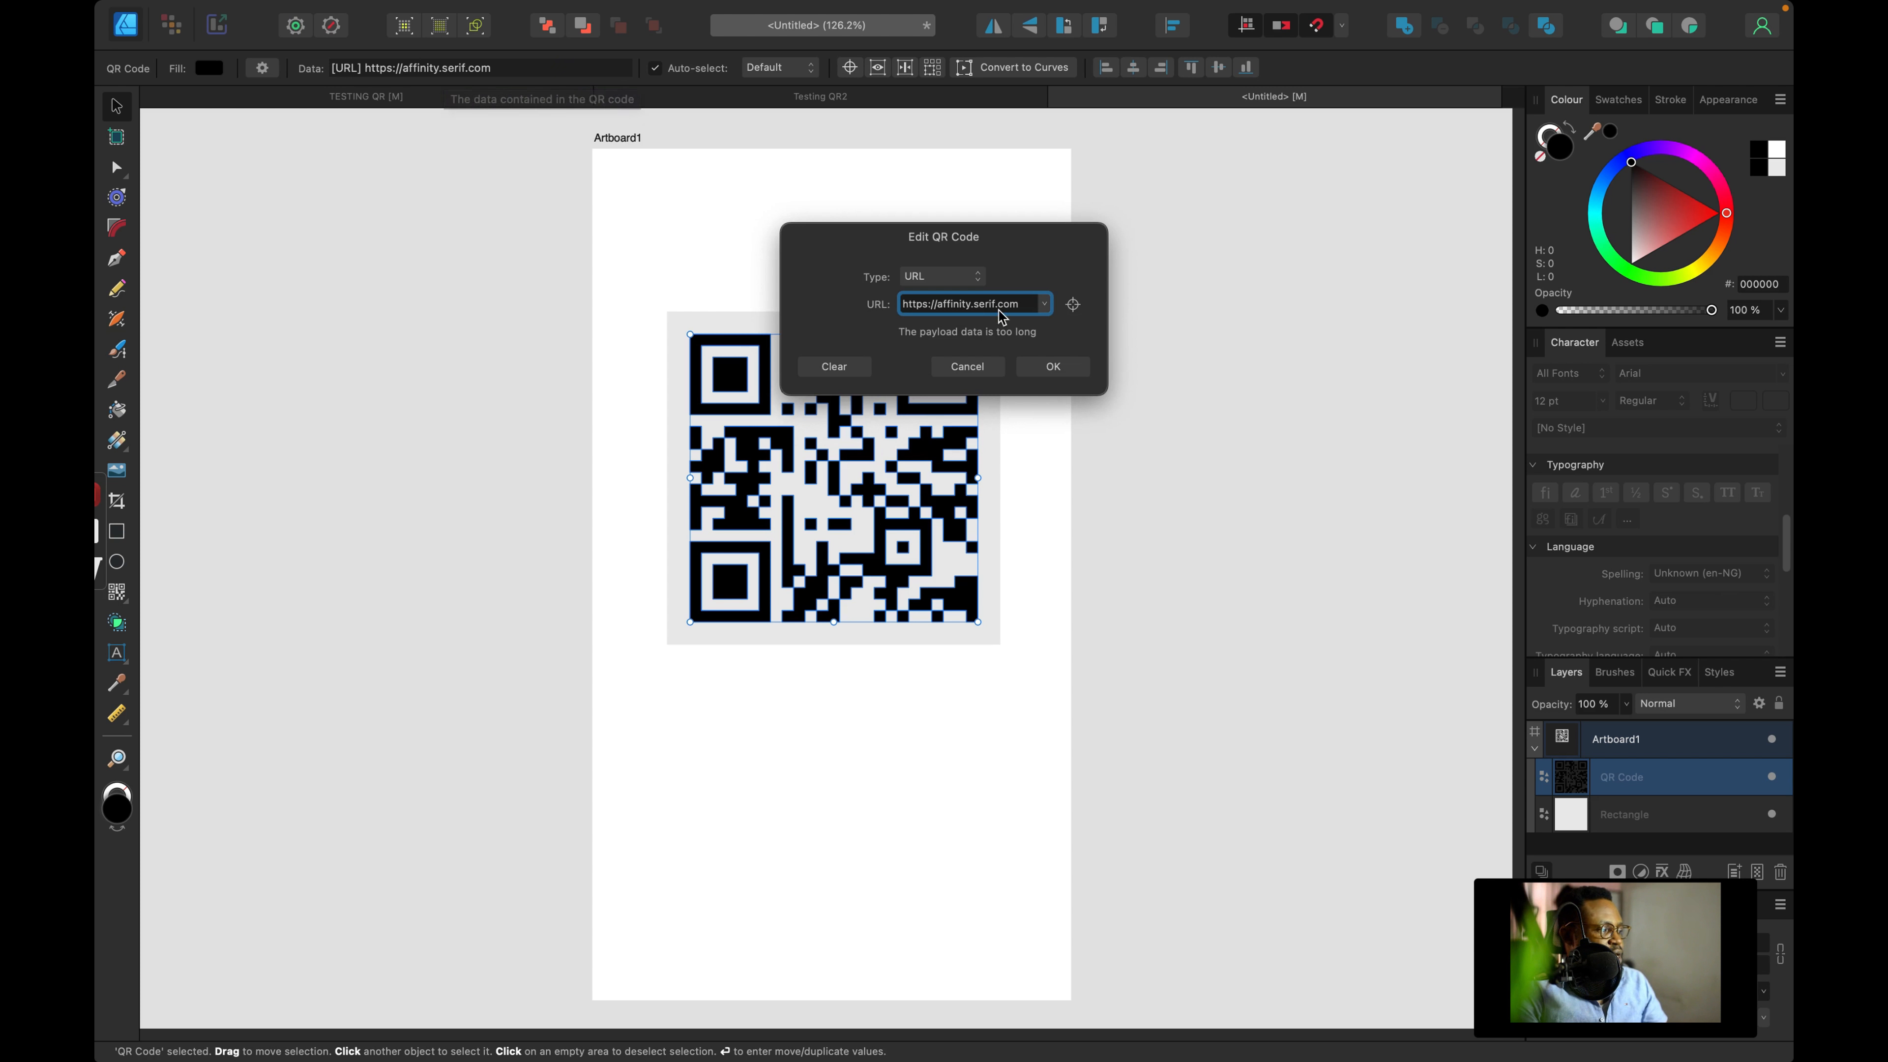
{"action": "left_click_drag", "start_coordinate": [1015, 256], "coordinate": [1318, 330]}
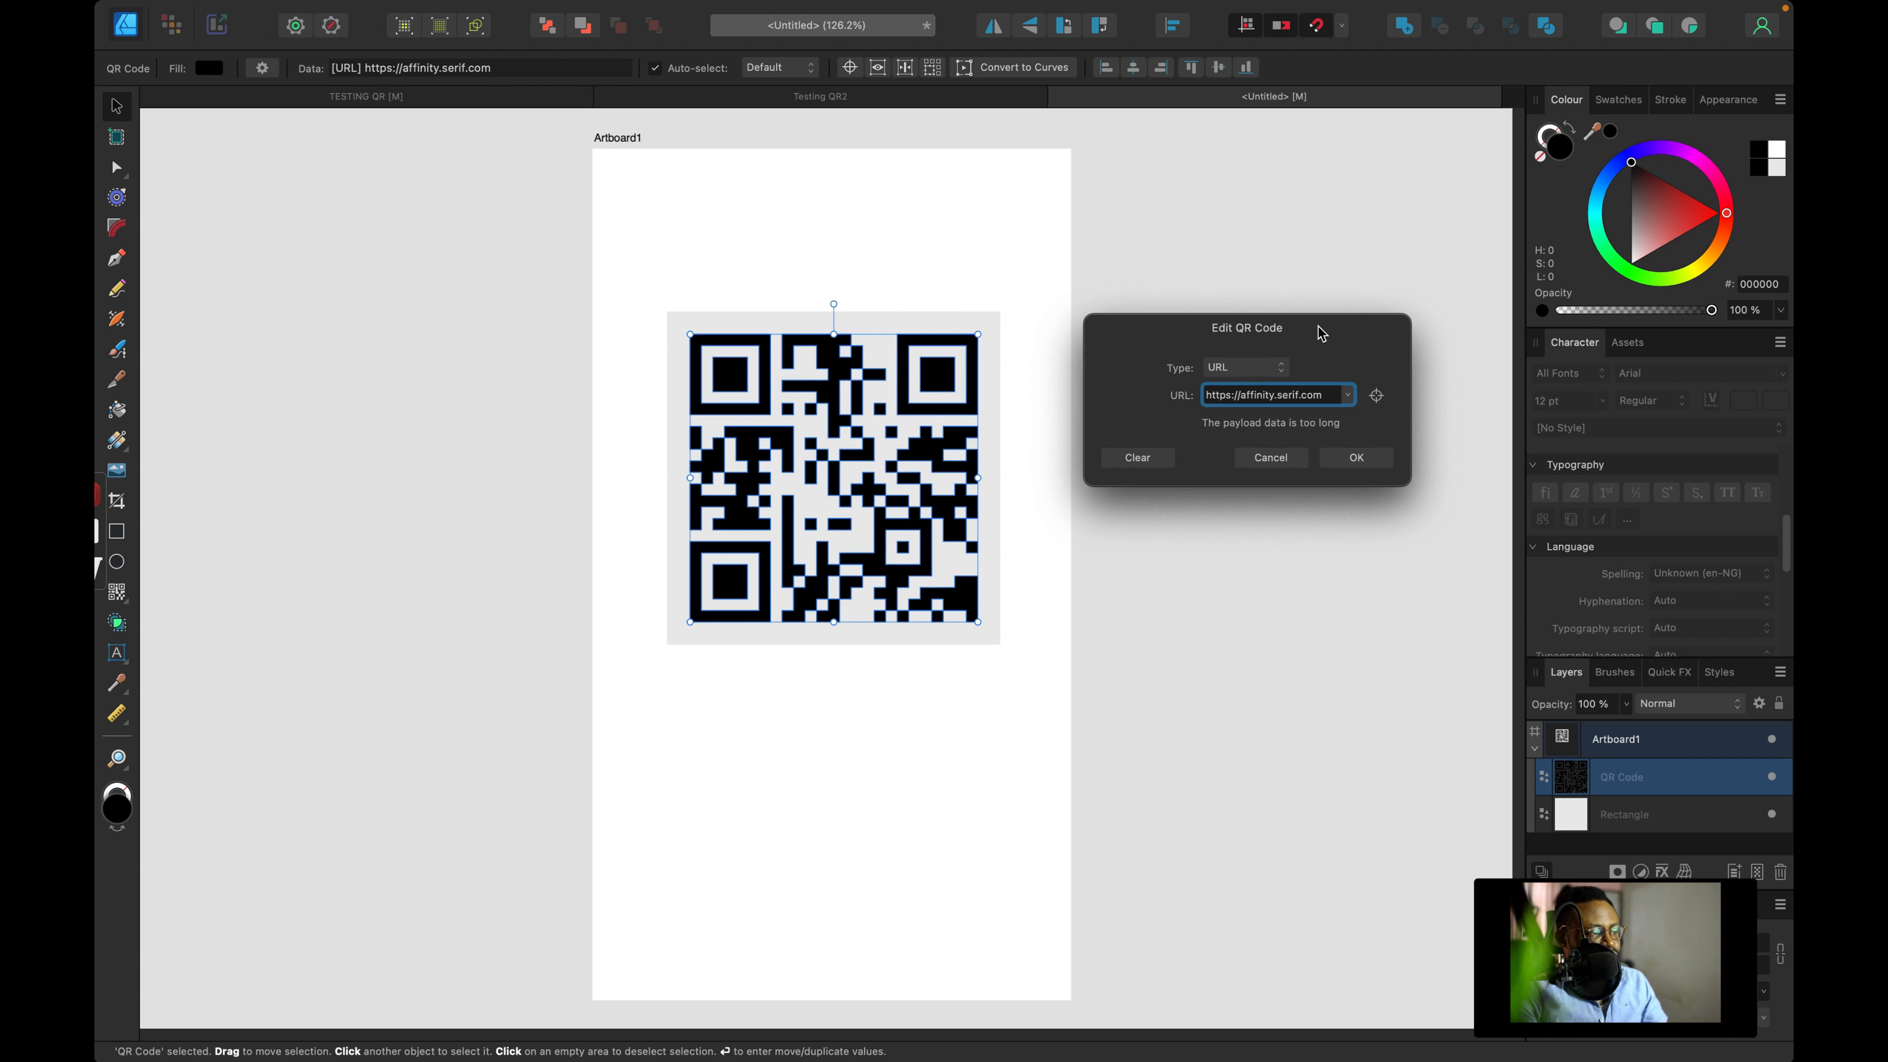
{"action": "left_click", "coordinate": [1281, 371]}
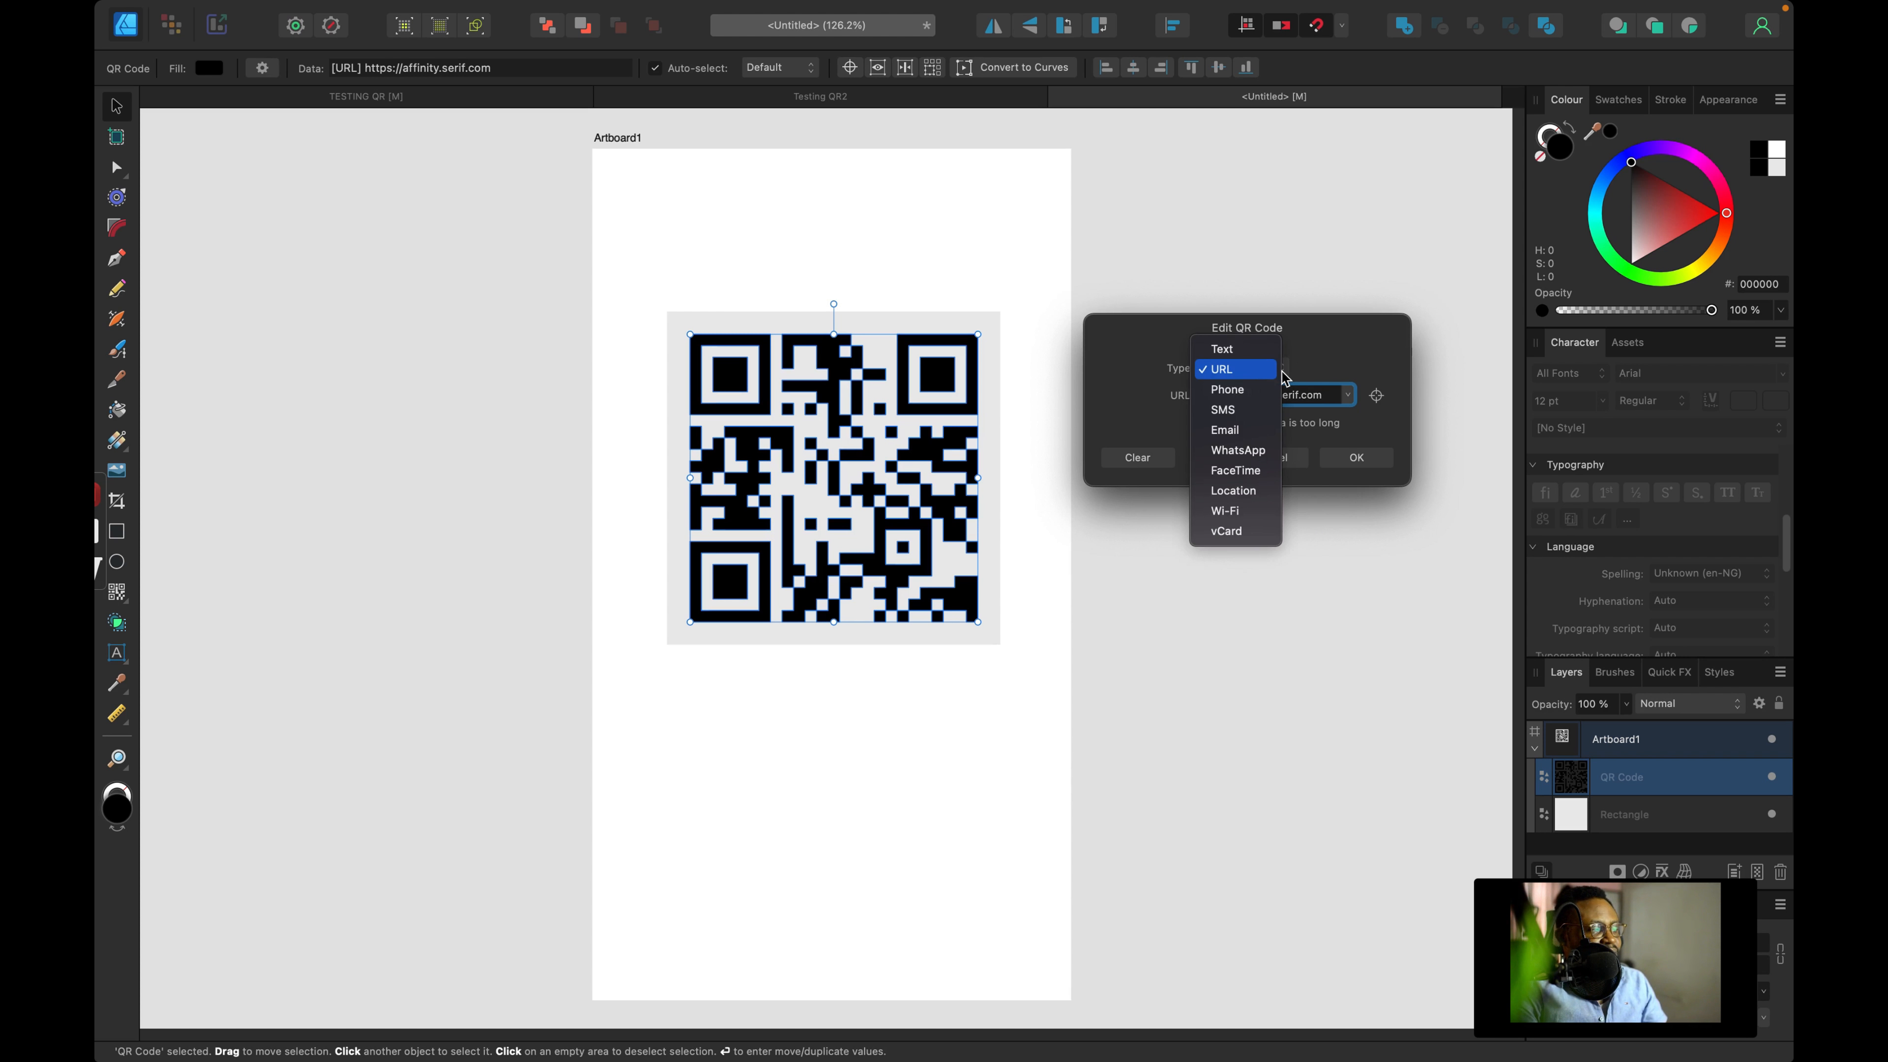
{"action": "left_click", "coordinate": [1254, 357]}
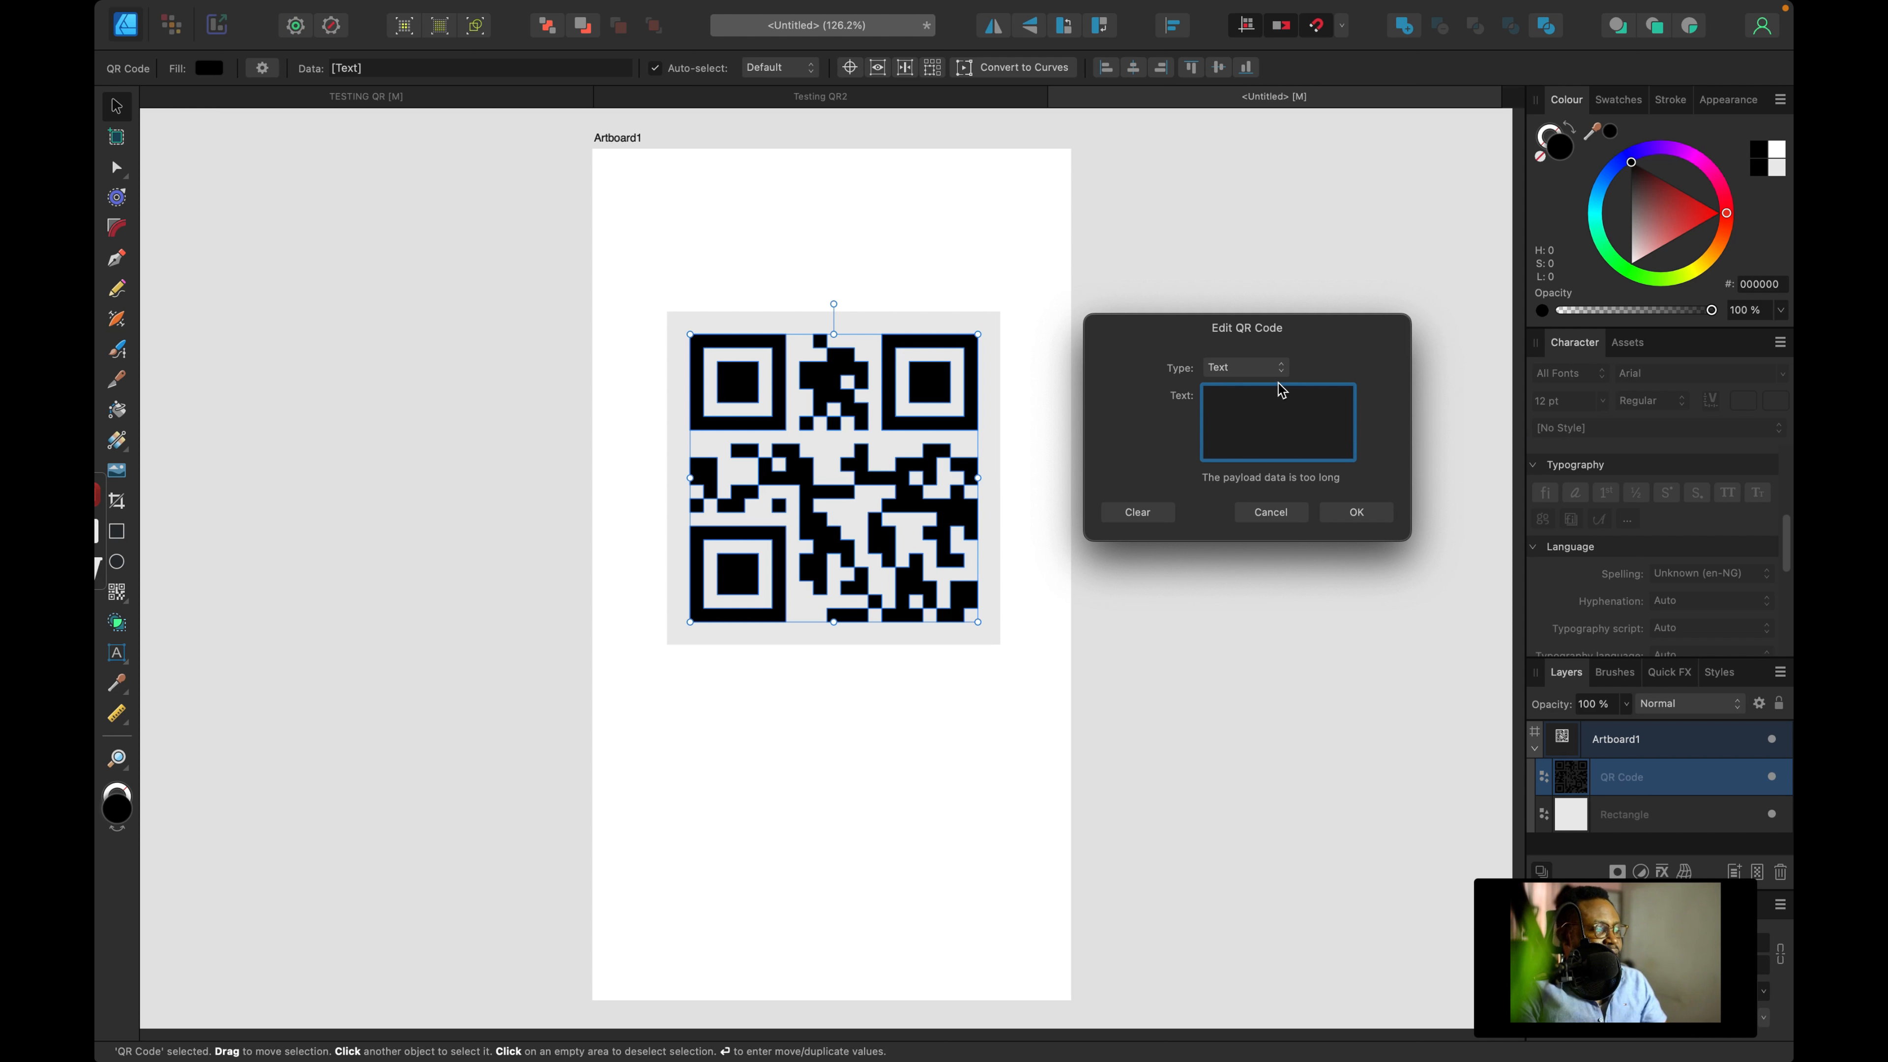
{"action": "left_click", "coordinate": [1279, 368]}
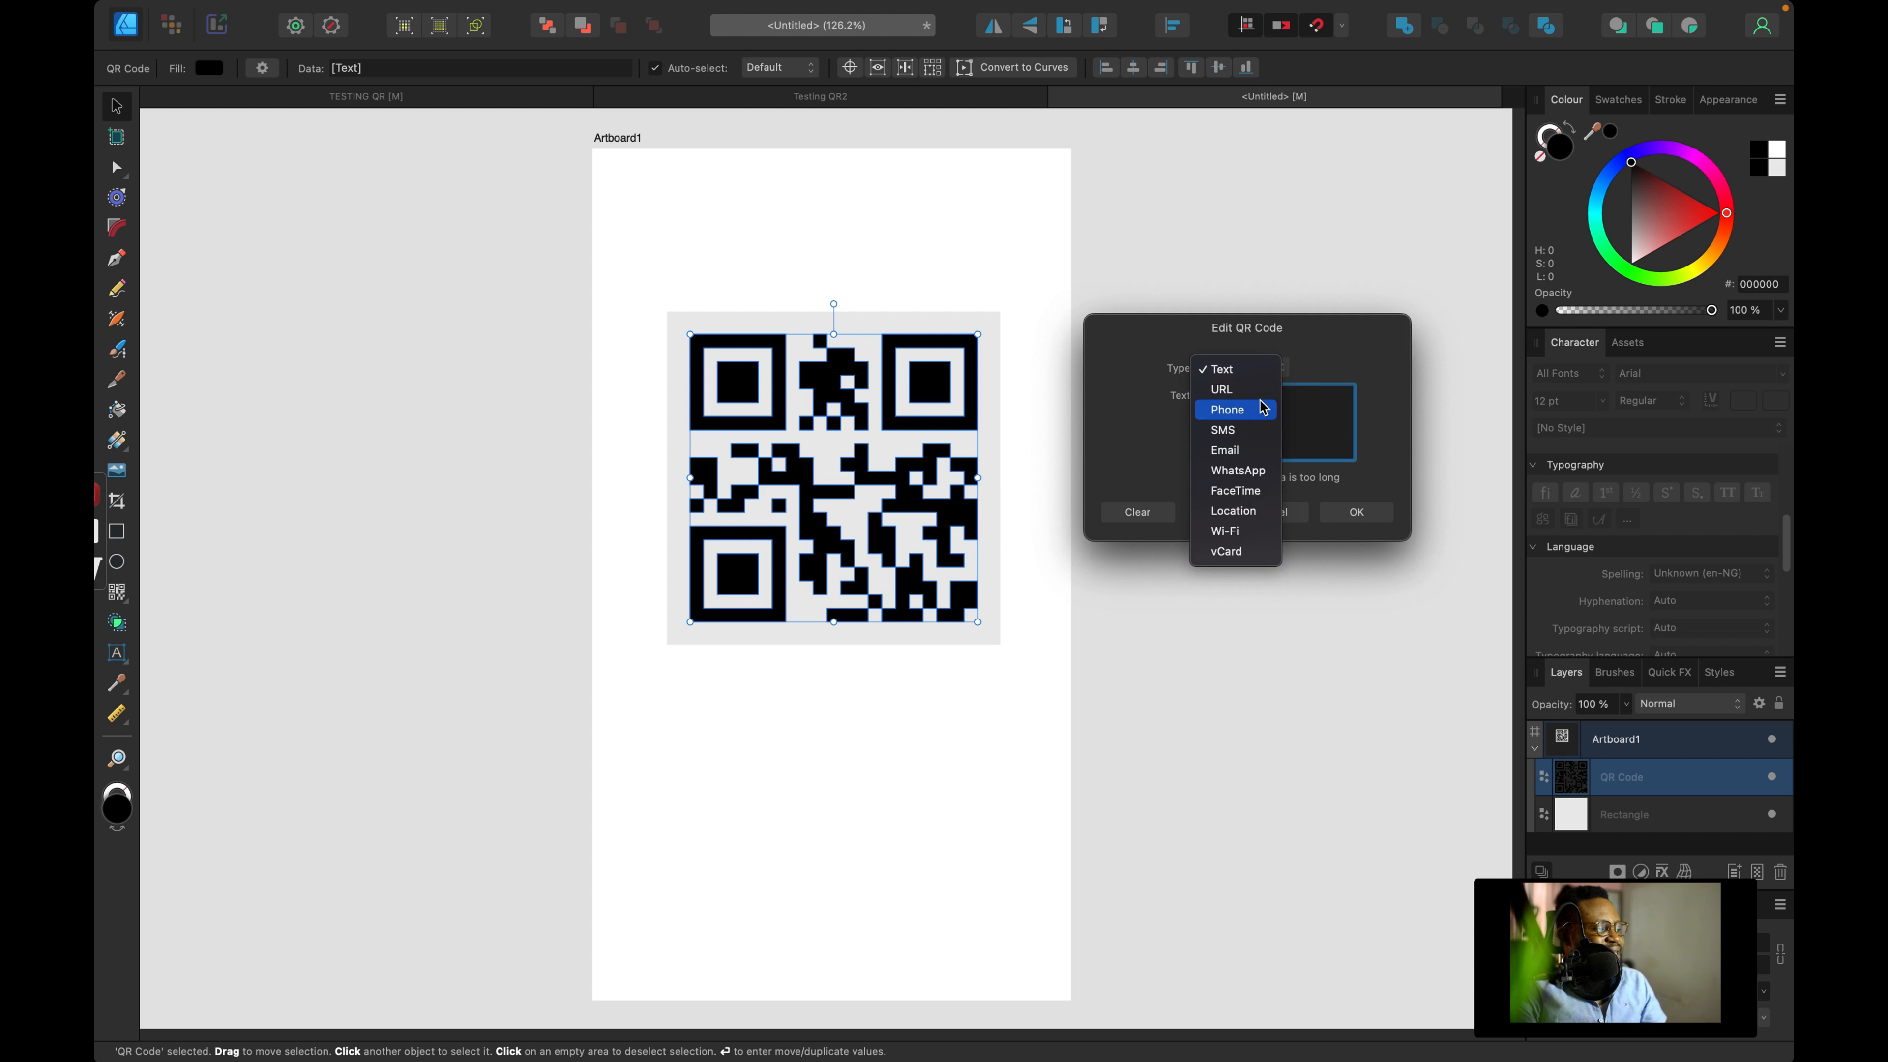
{"action": "left_click", "coordinate": [1263, 389]}
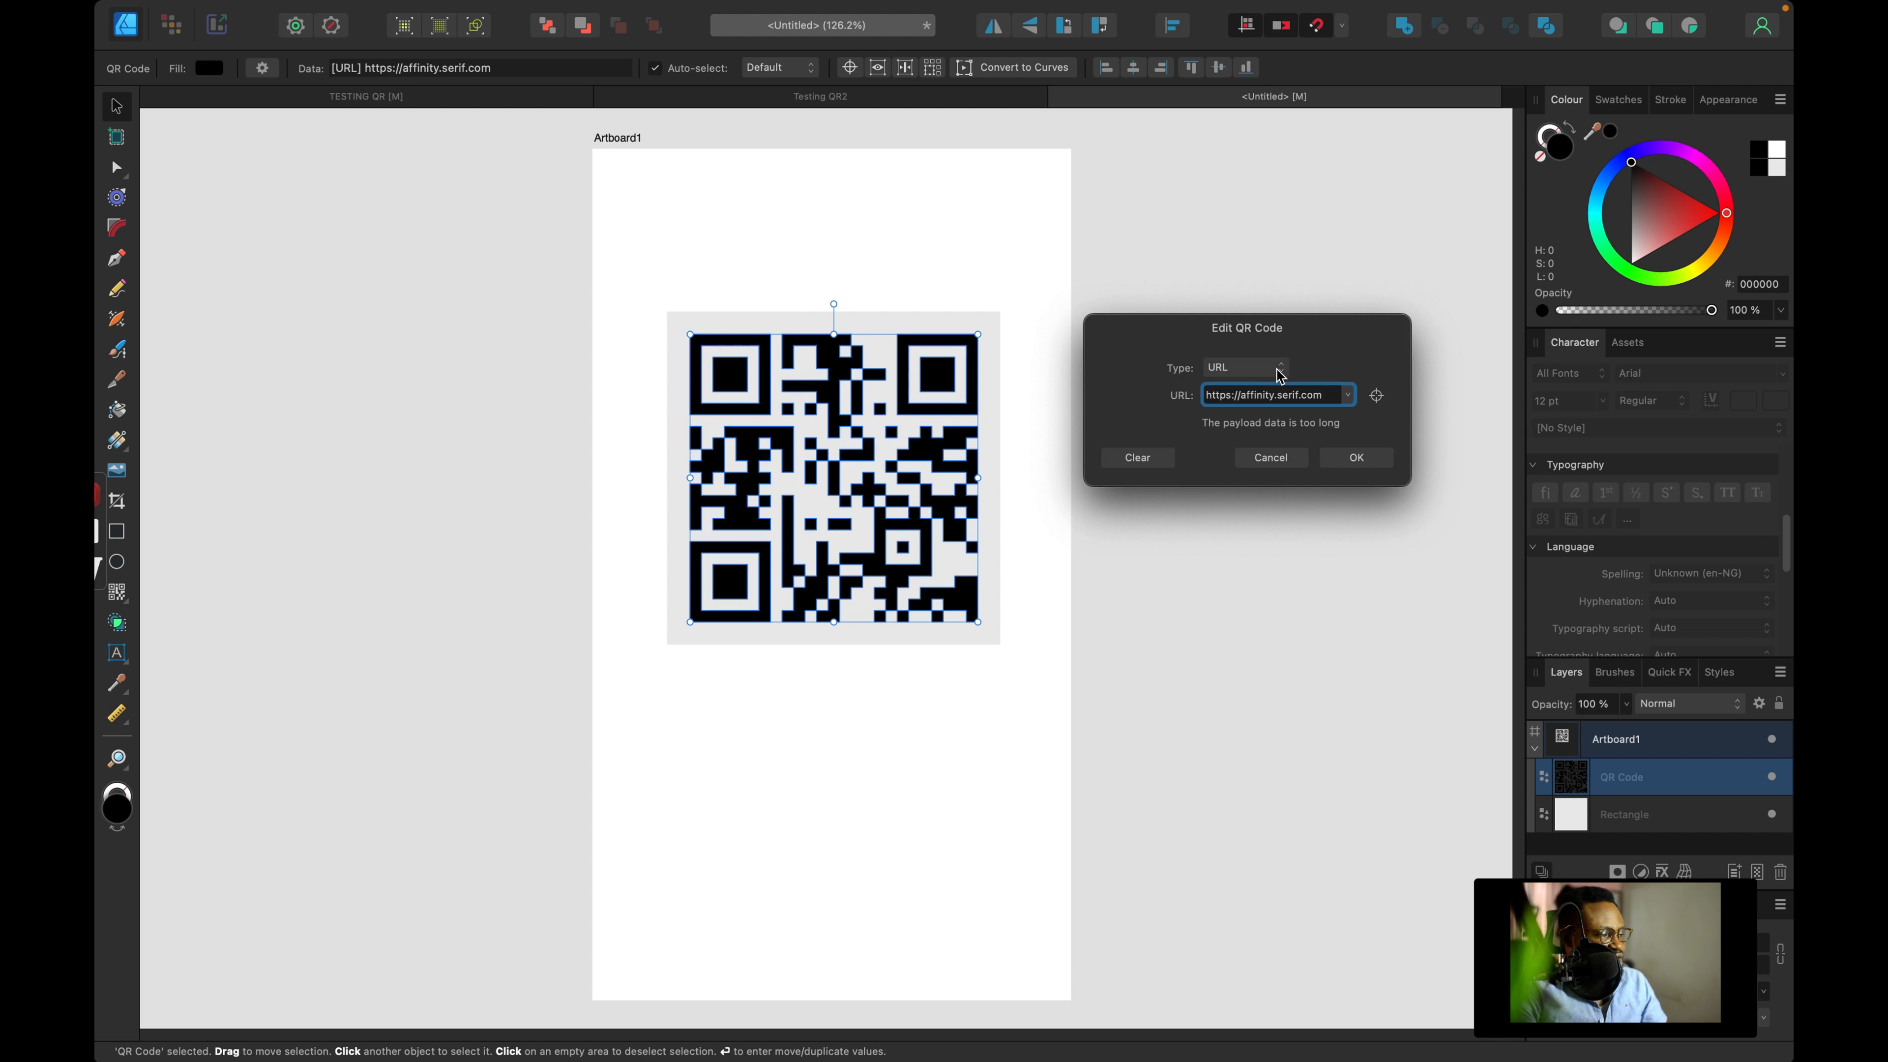
{"action": "left_click", "coordinate": [1280, 367]}
{"action": "left_click", "coordinate": [1268, 402]}
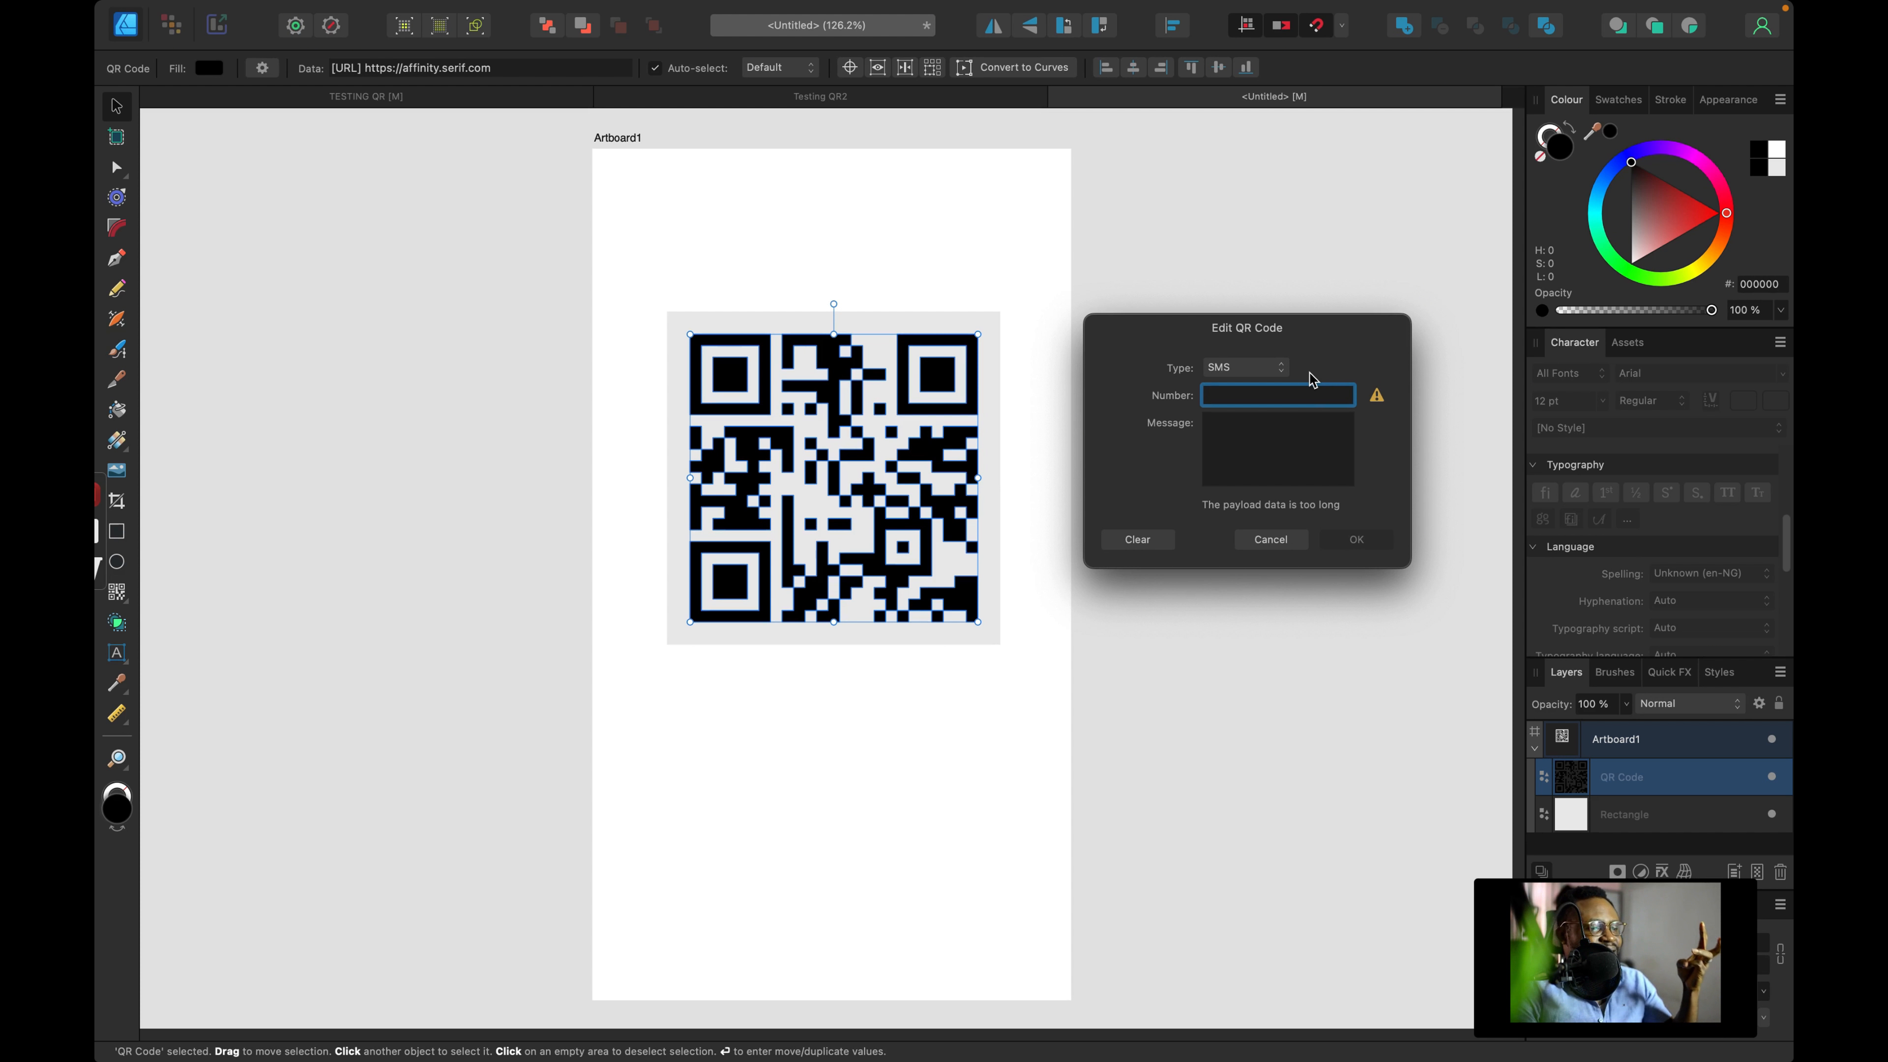
{"action": "left_click", "coordinate": [1278, 367]}
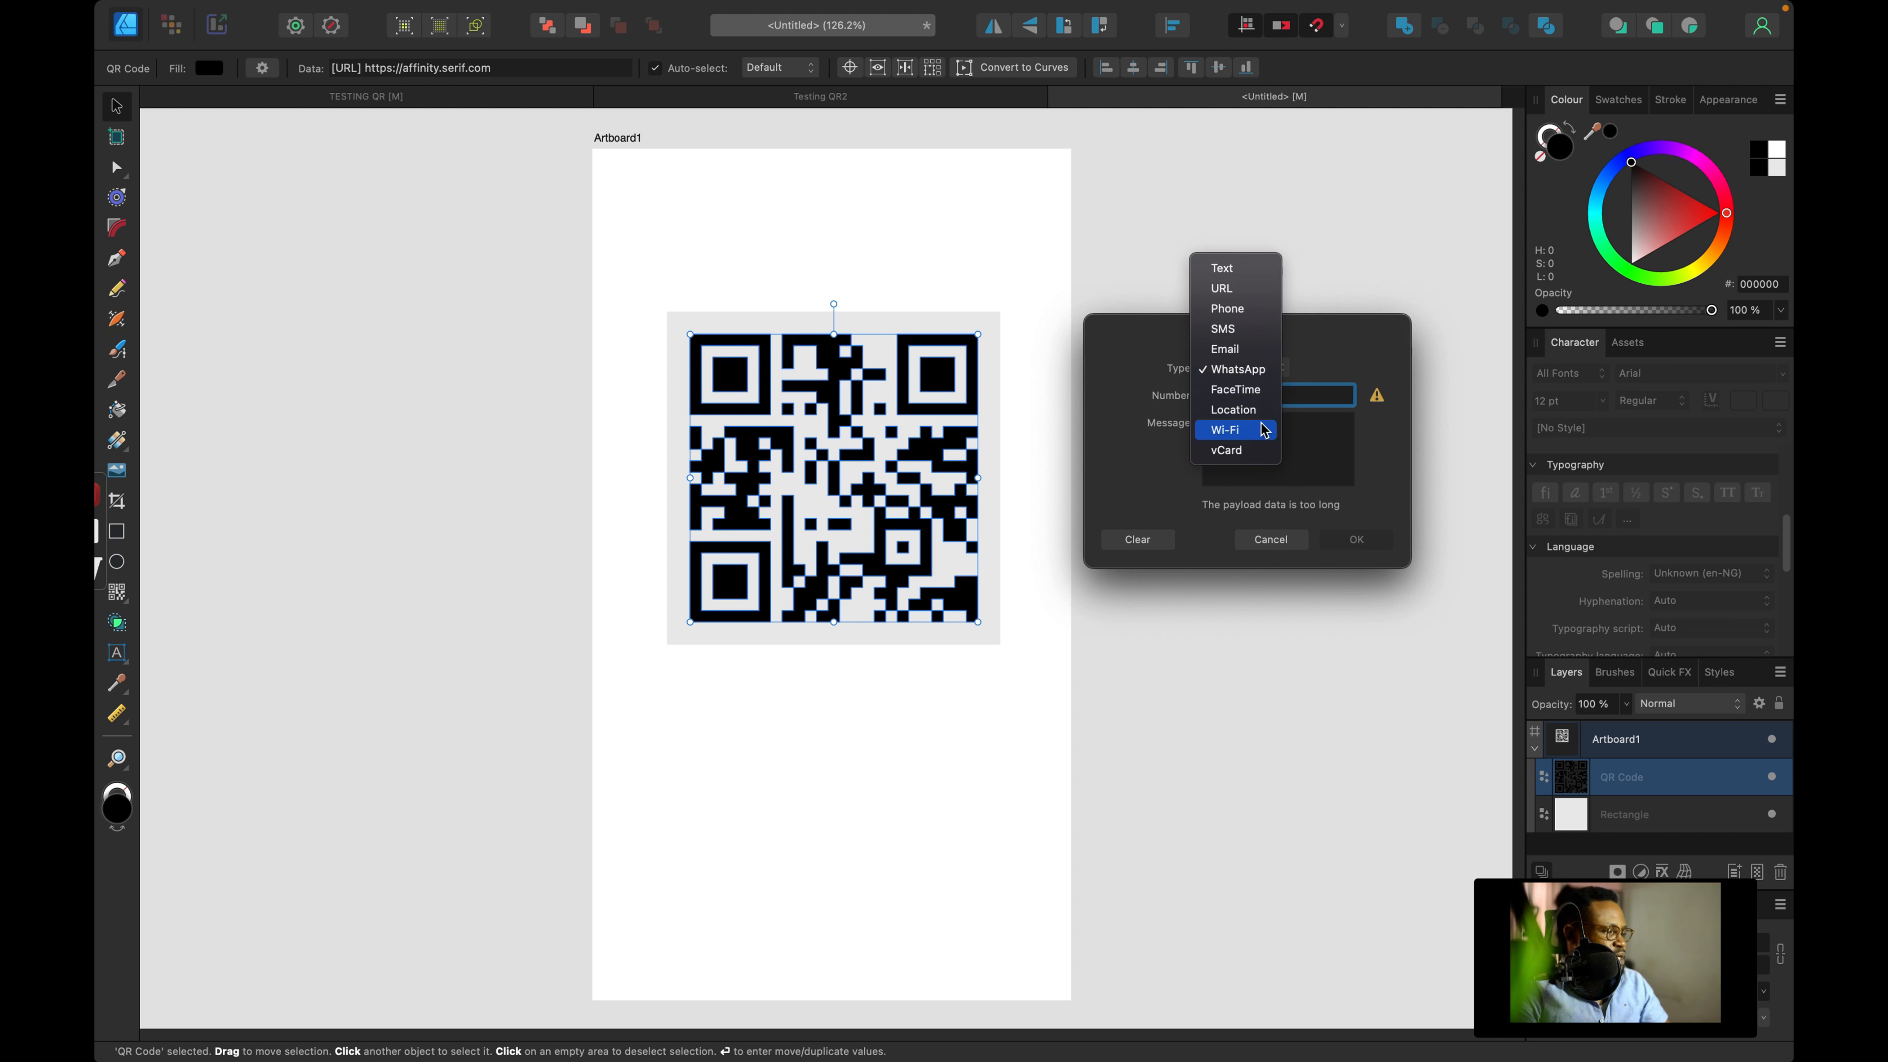
{"action": "left_click", "coordinate": [1239, 290]}
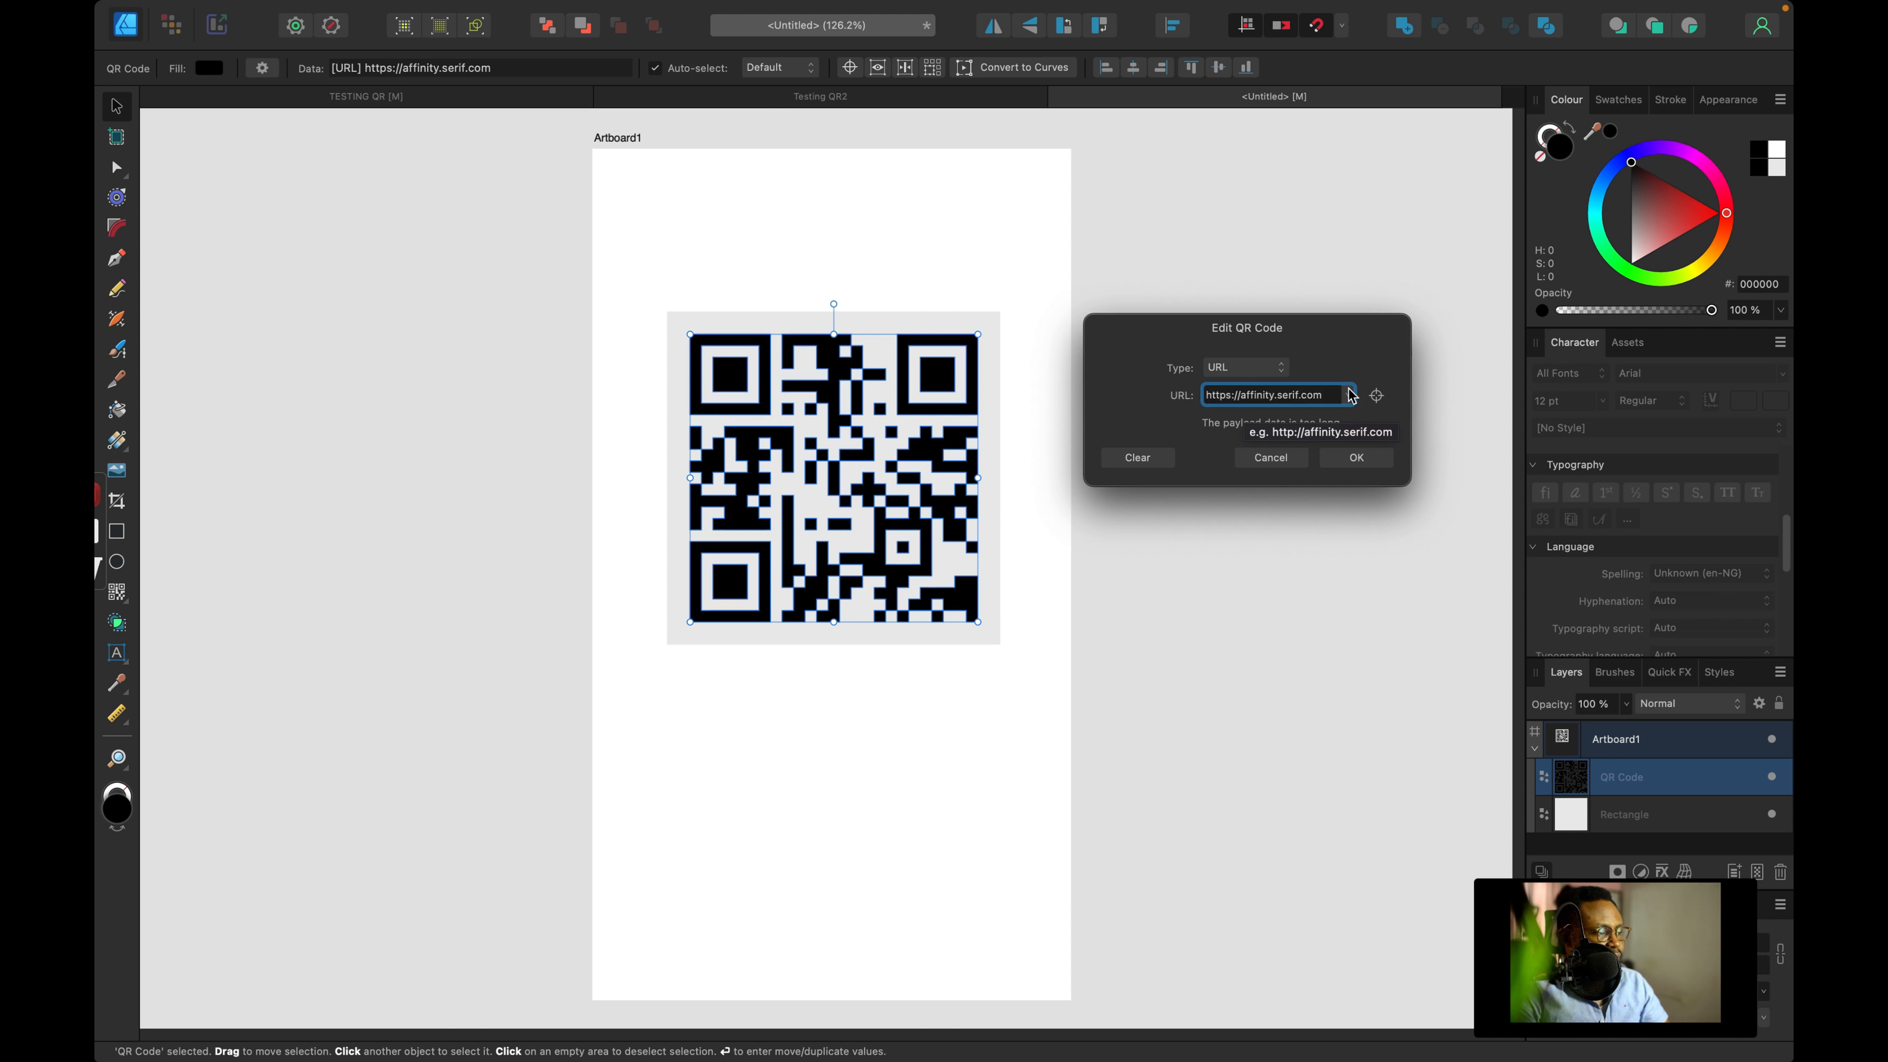
{"action": "left_click", "coordinate": [1345, 453]}
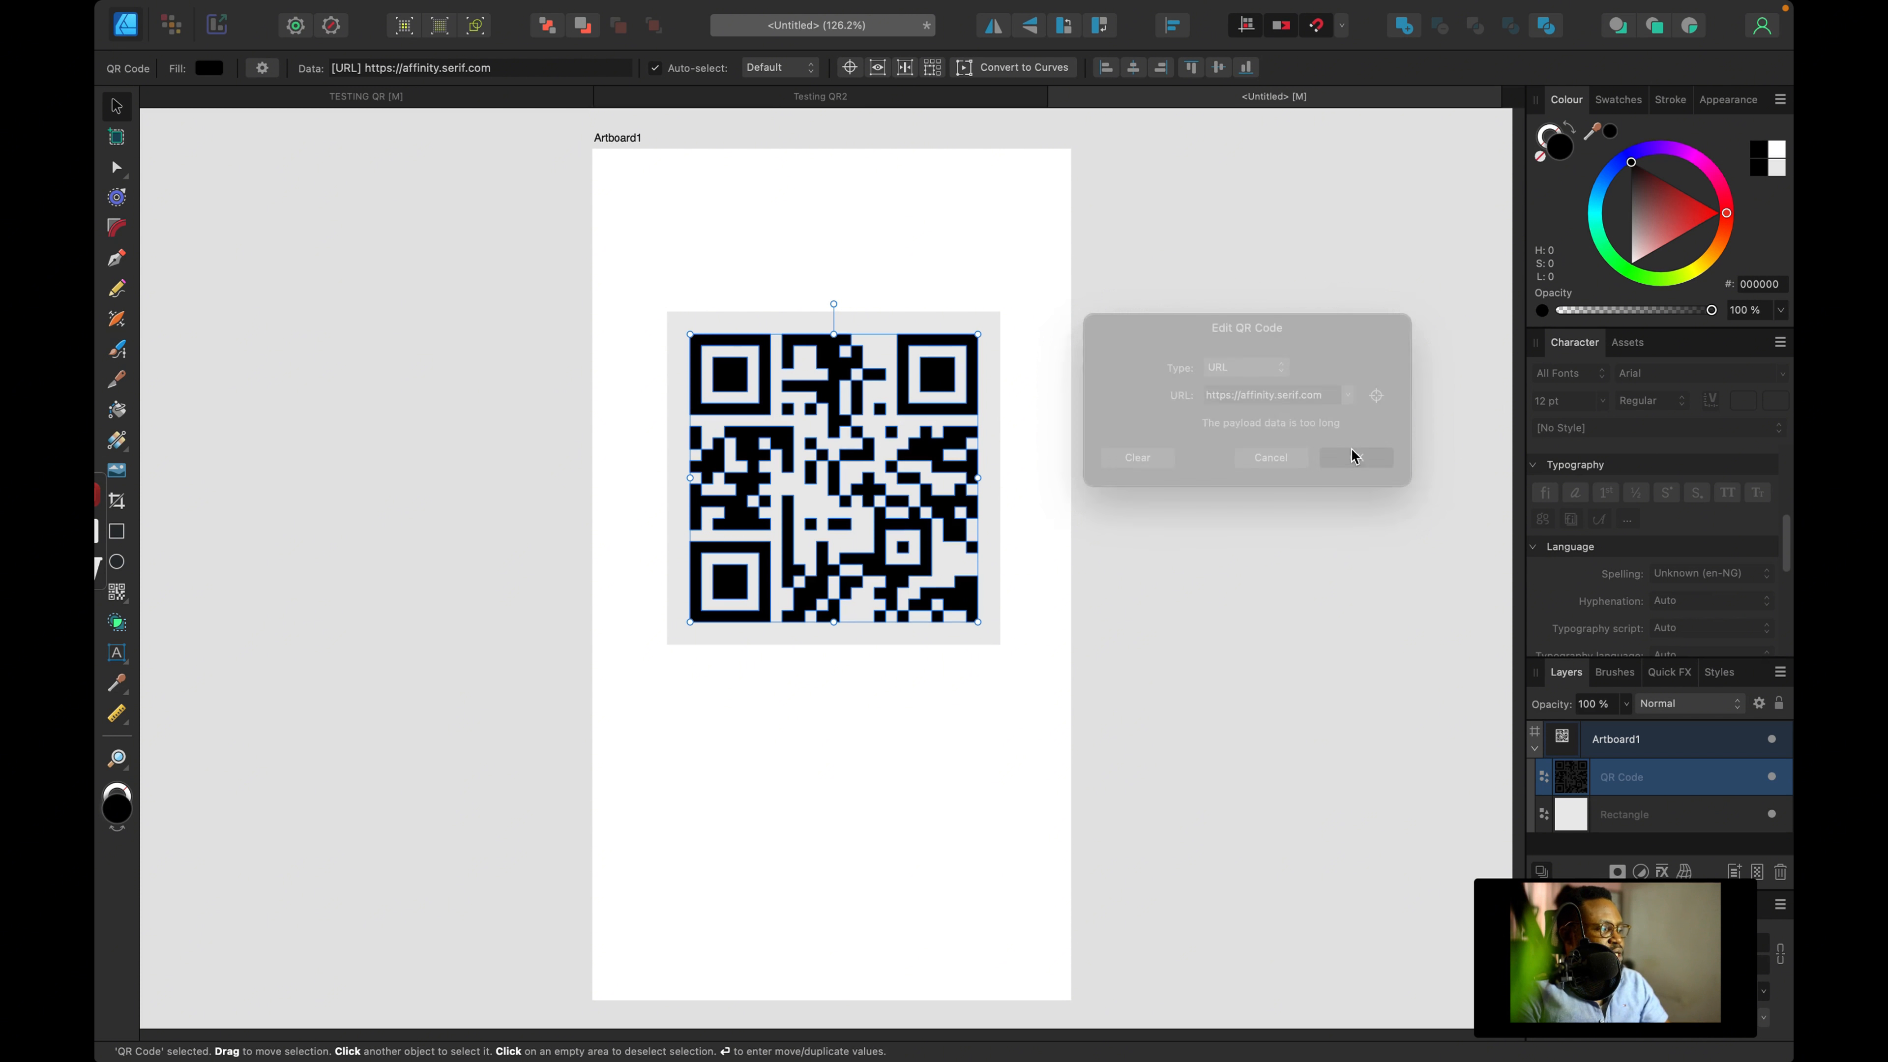
{"action": "left_click", "coordinate": [481, 210]}
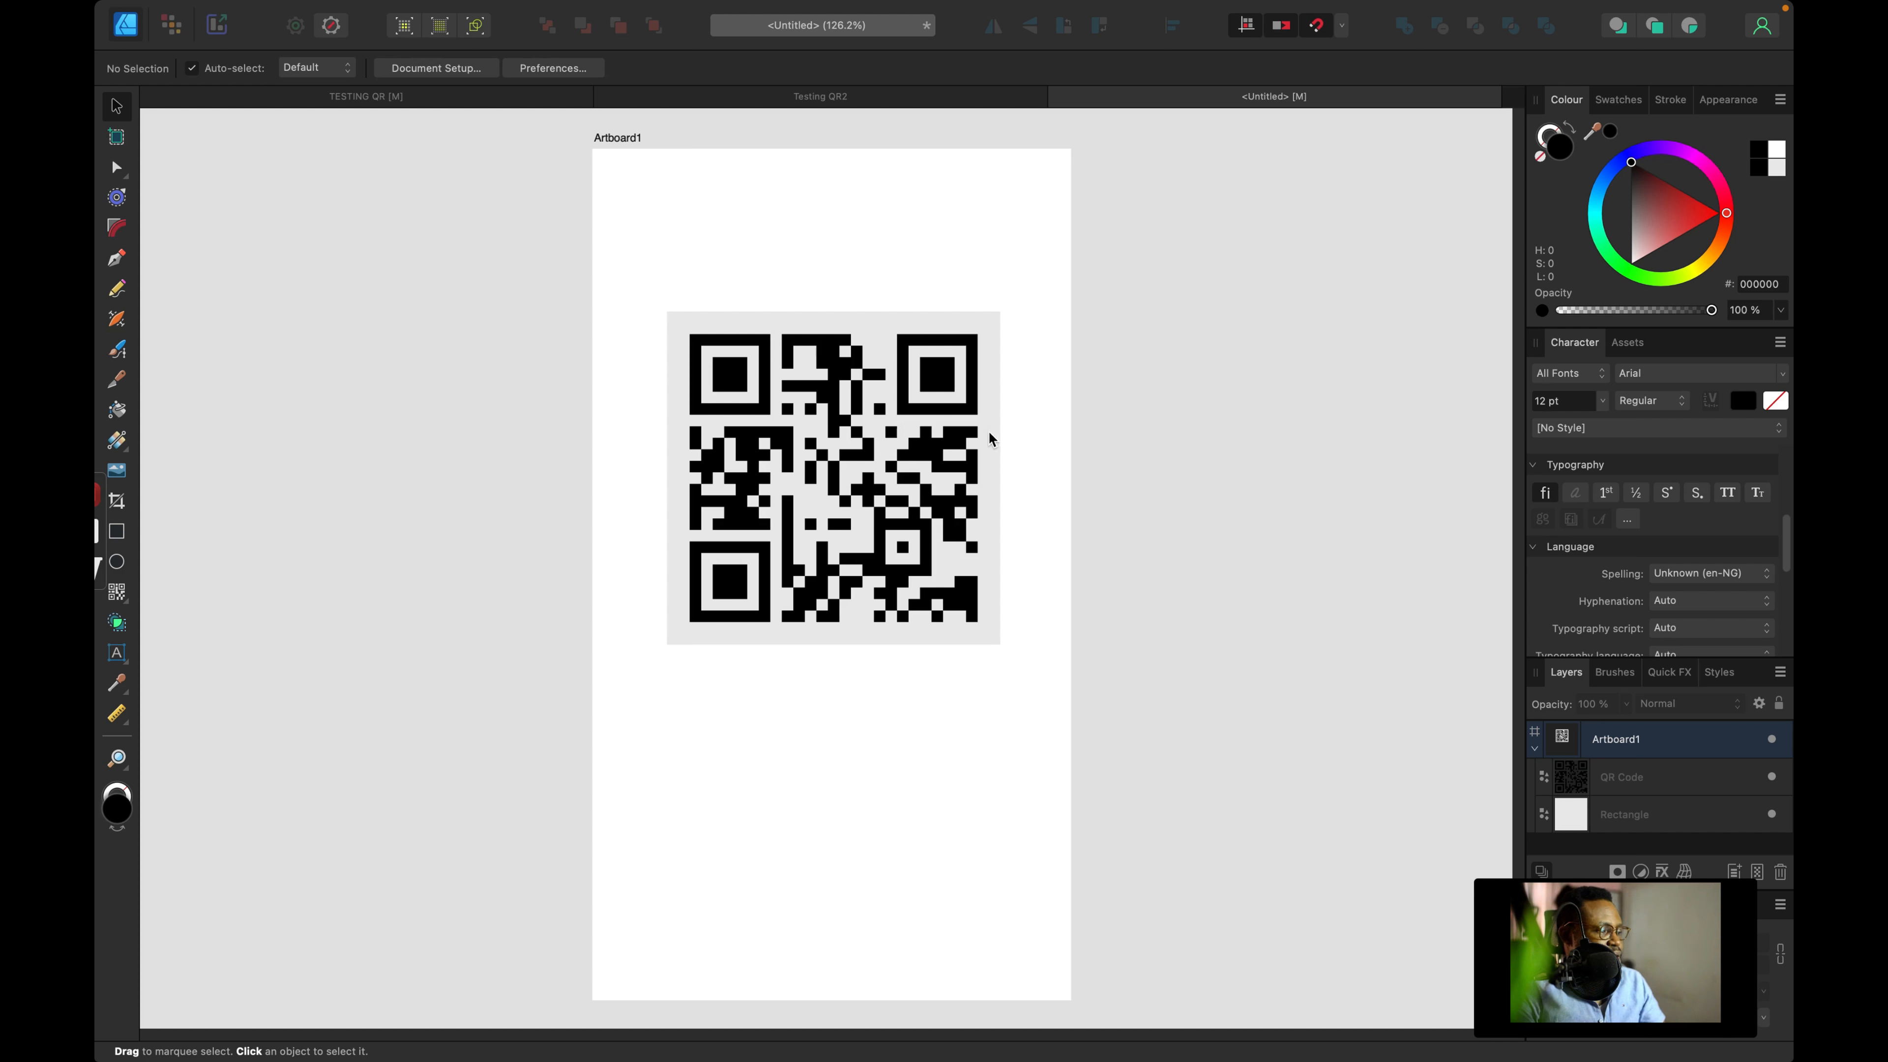
Step: Examine the QR code's vCard, Wi-Fi and Location data types
{"action": "left_click", "coordinate": [929, 378]}
{"action": "left_click", "coordinate": [411, 67]}
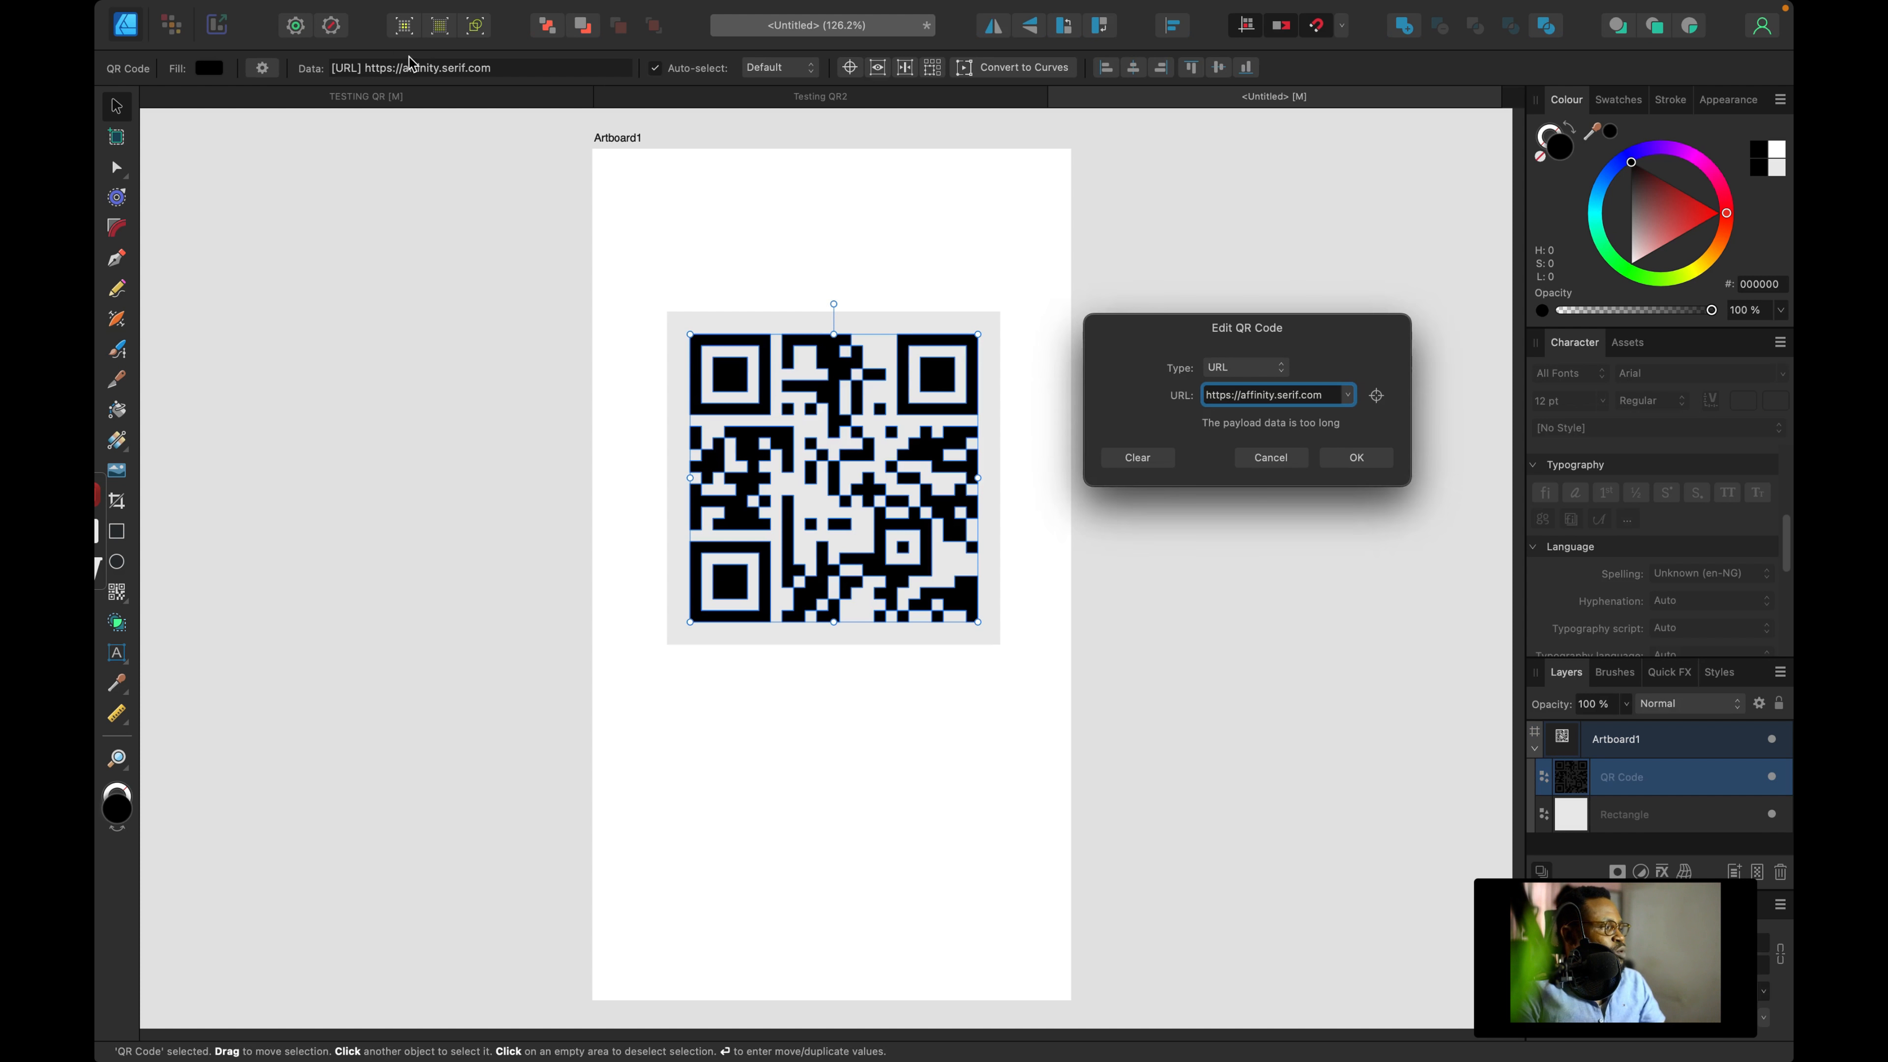
{"action": "left_click", "coordinate": [1282, 372]}
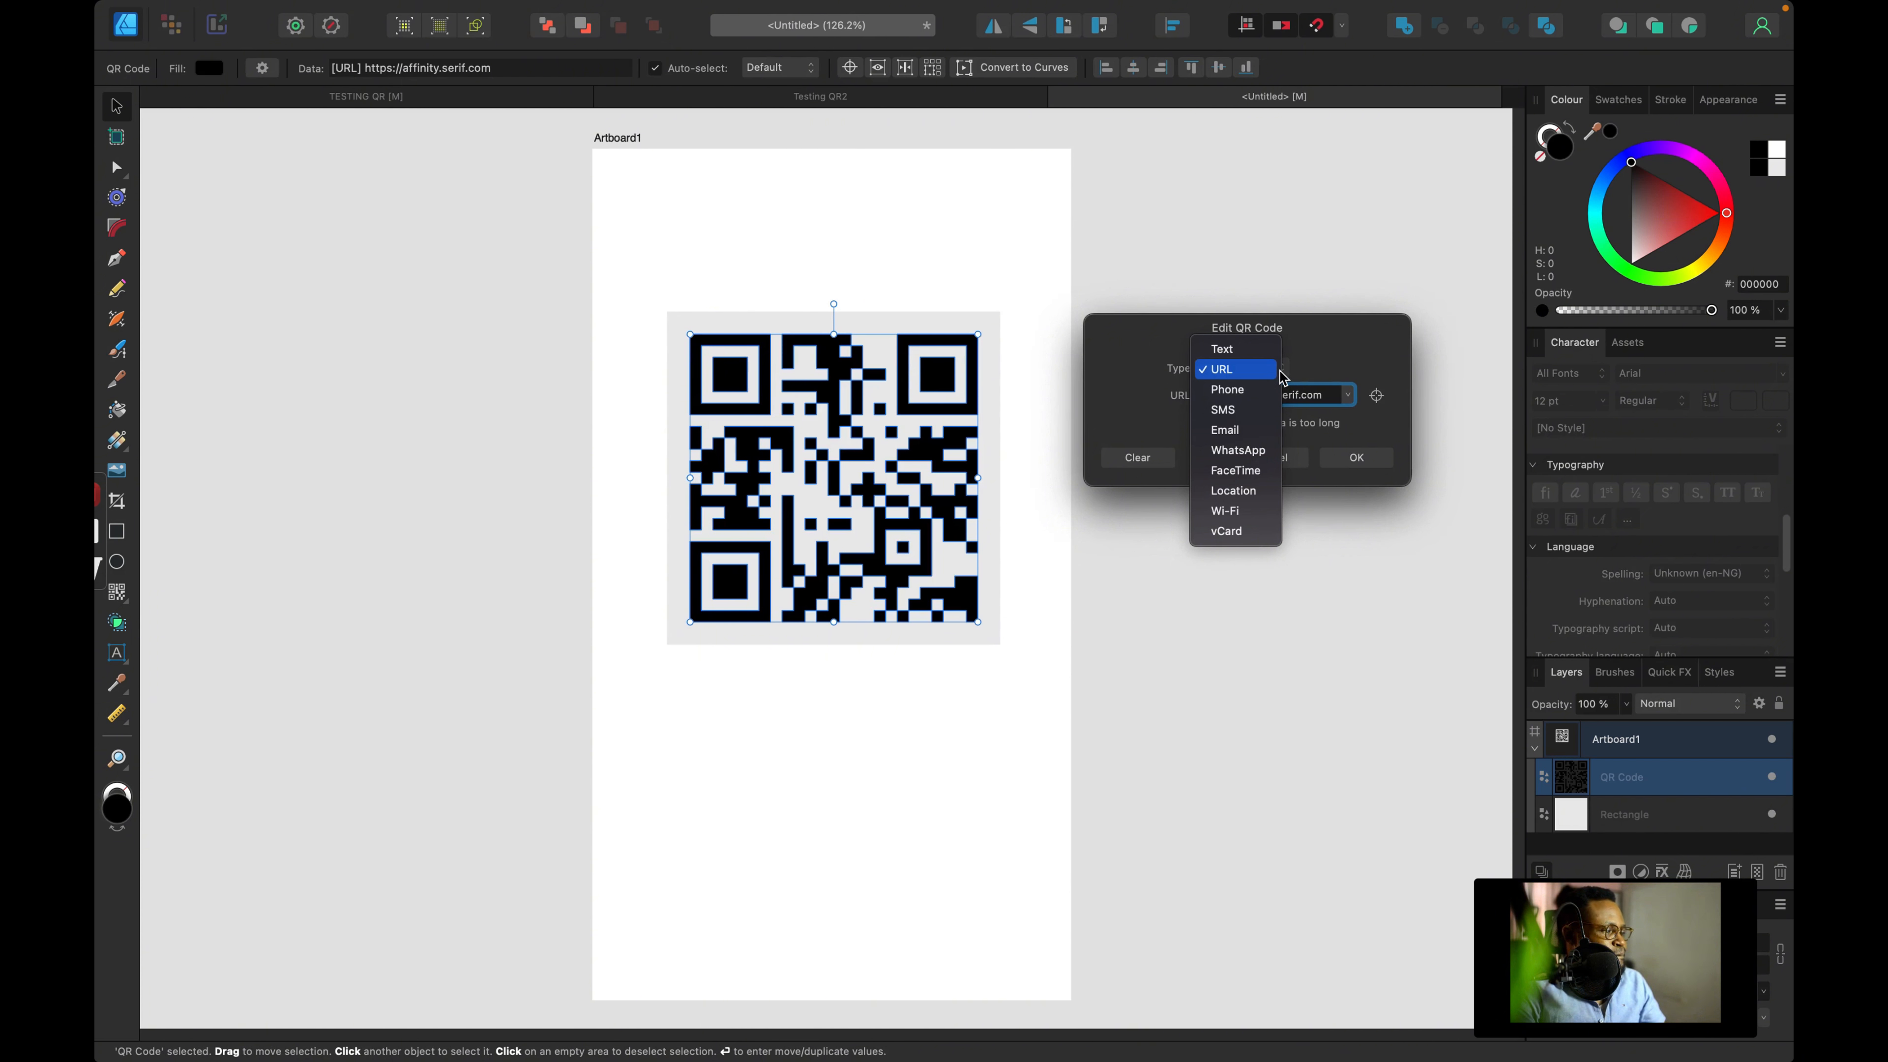
{"action": "left_click", "coordinate": [1260, 531]}
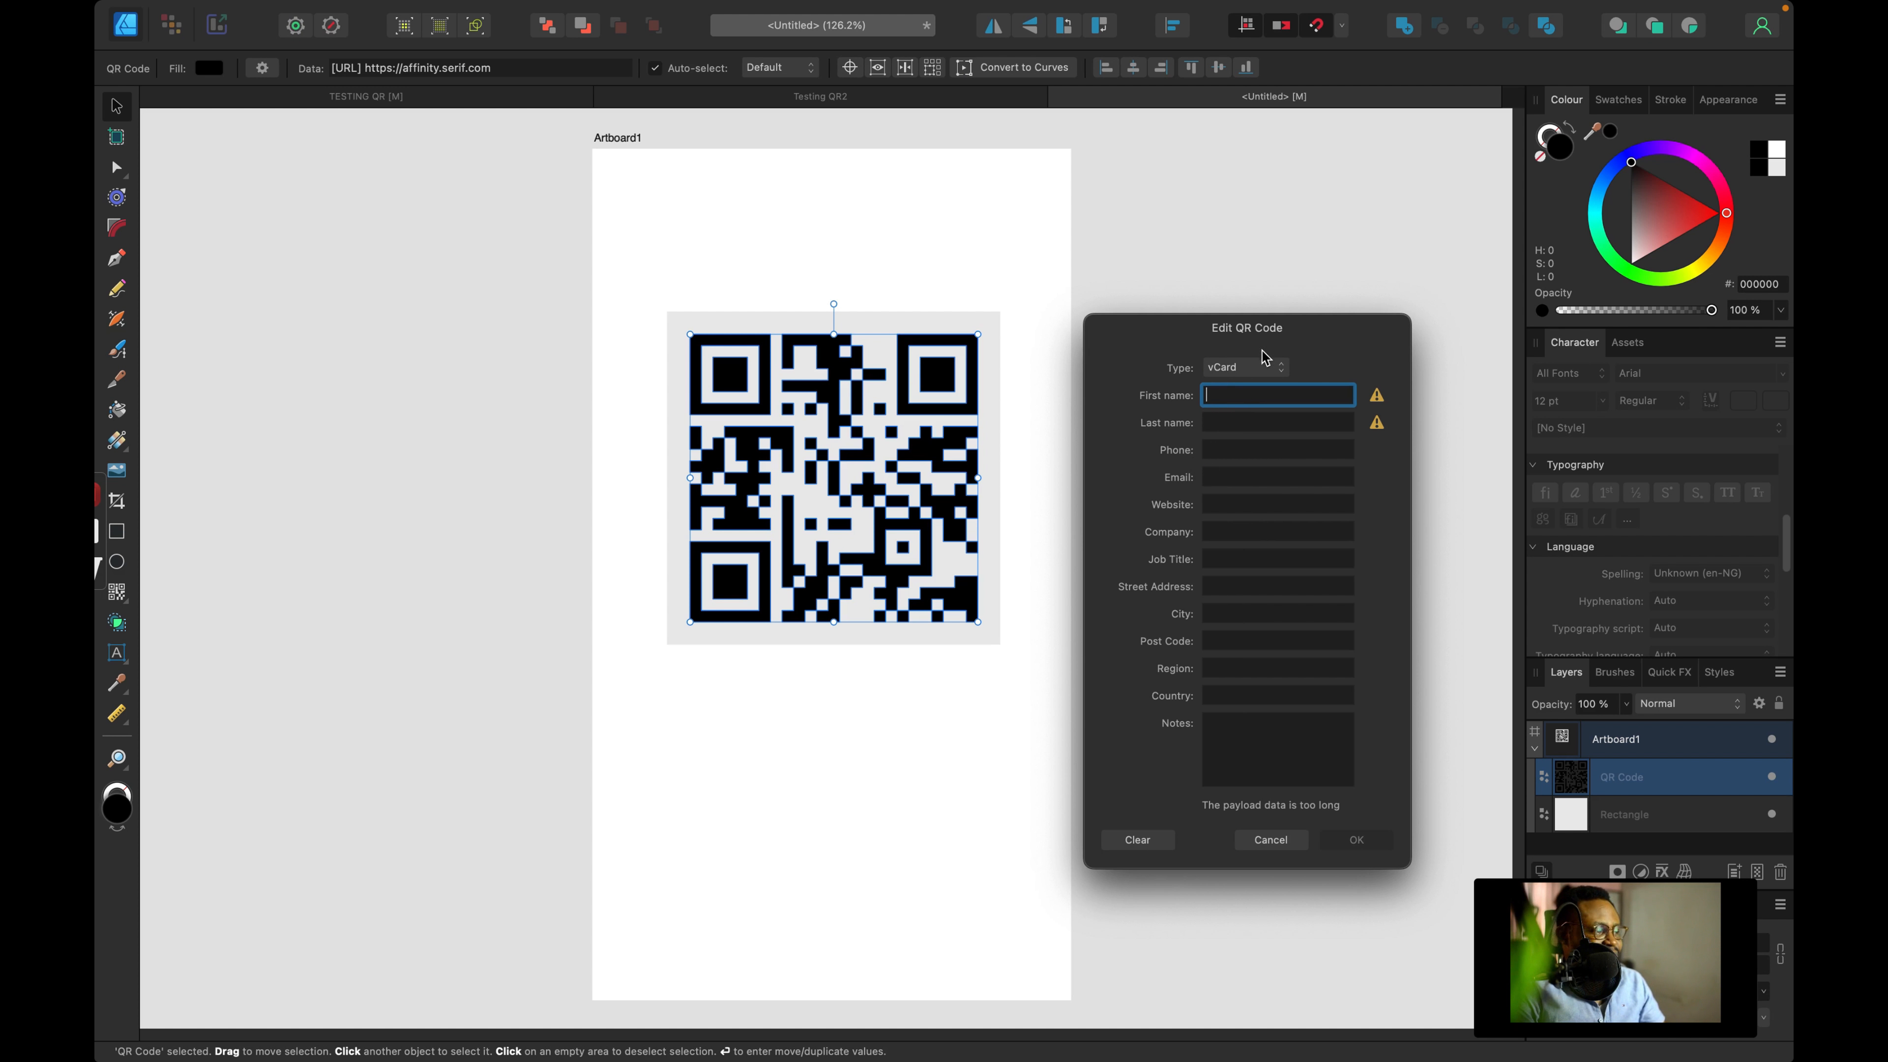
{"action": "left_click", "coordinate": [1253, 374]}
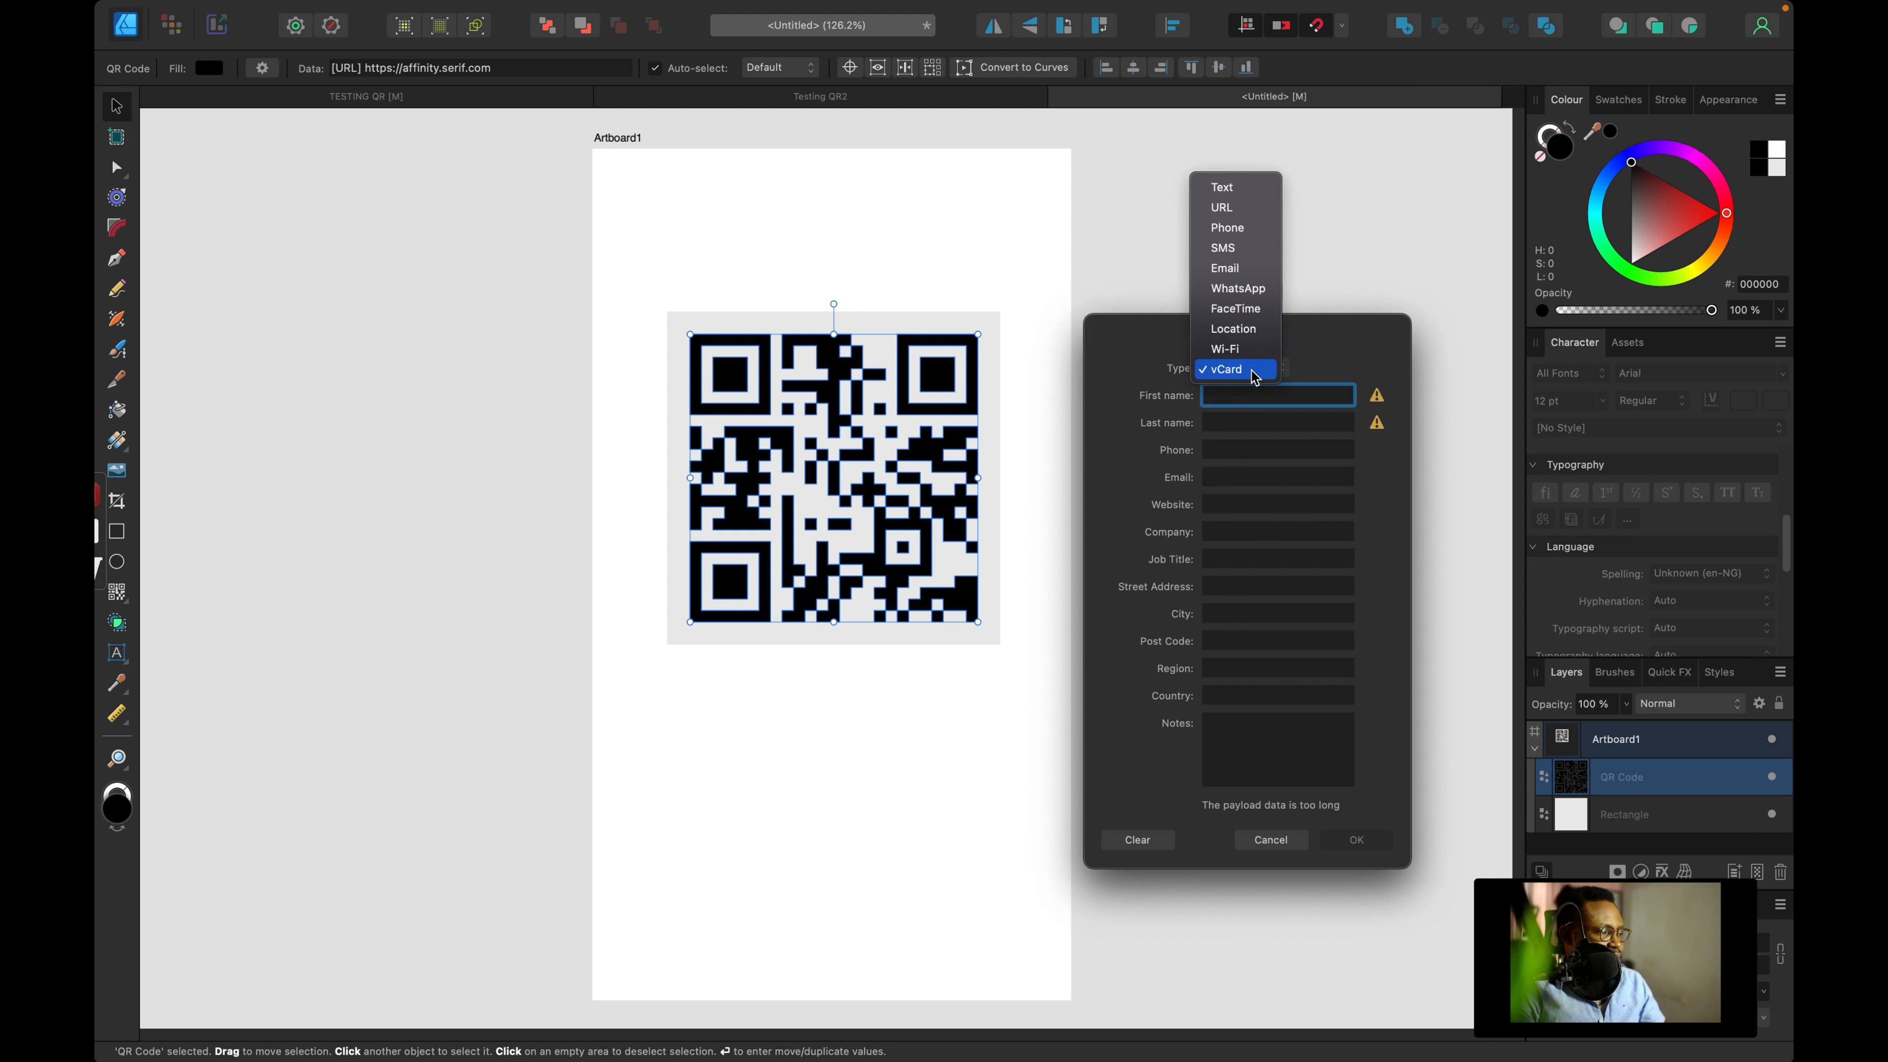
{"action": "left_click", "coordinate": [1254, 353]}
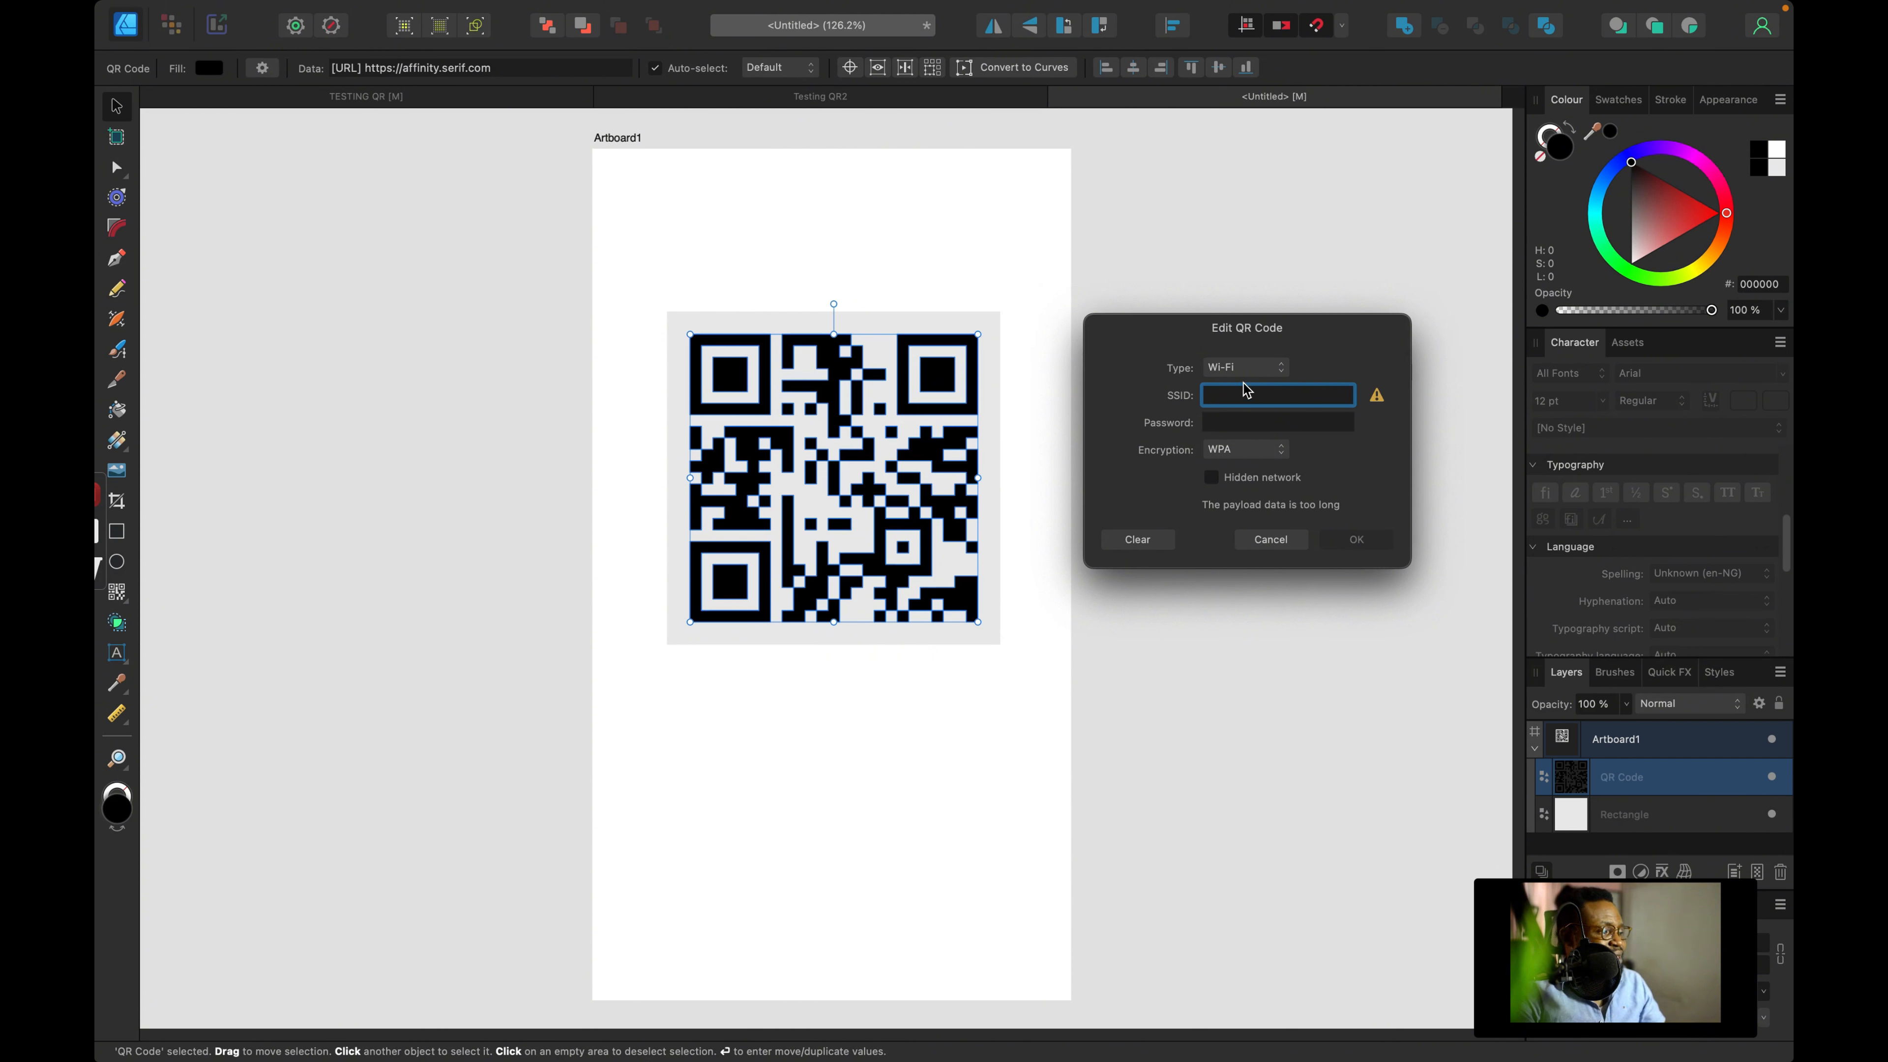
{"action": "left_click", "coordinate": [1249, 369]}
{"action": "left_click", "coordinate": [1235, 348]}
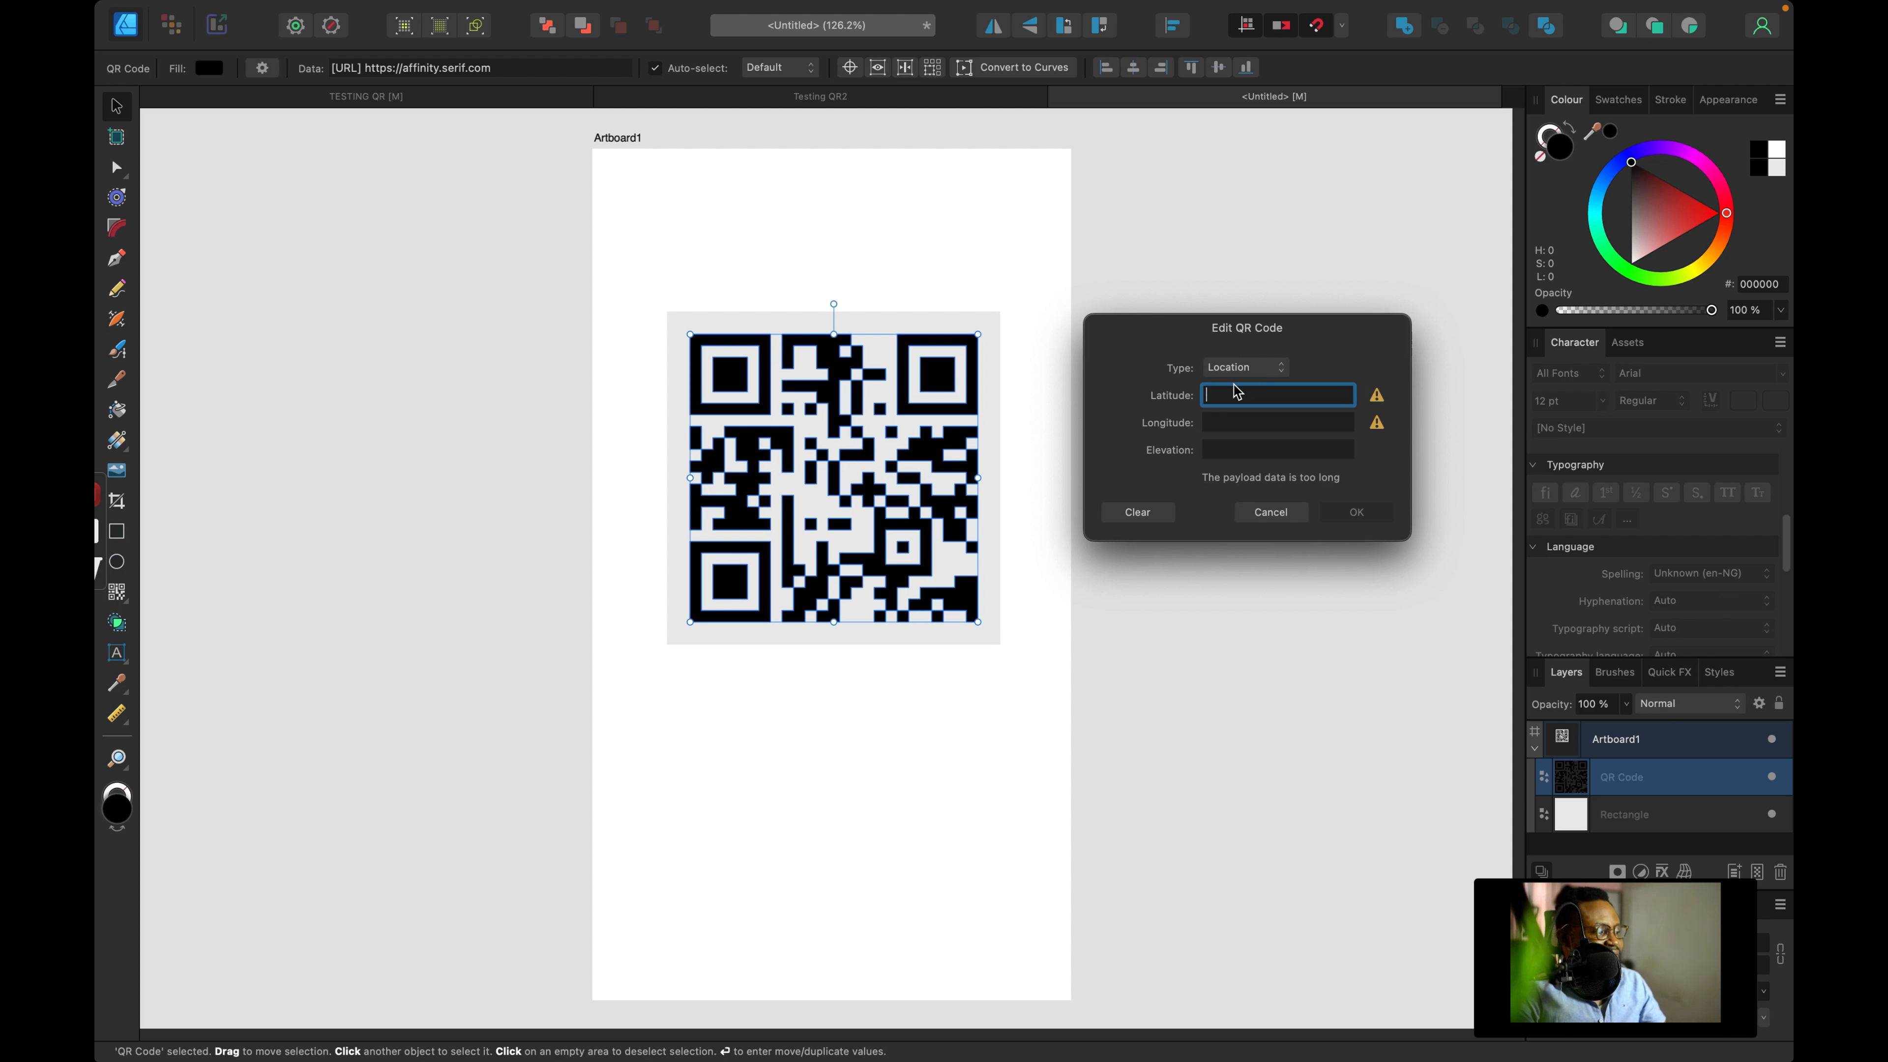
{"action": "left_click", "coordinate": [1248, 369]}
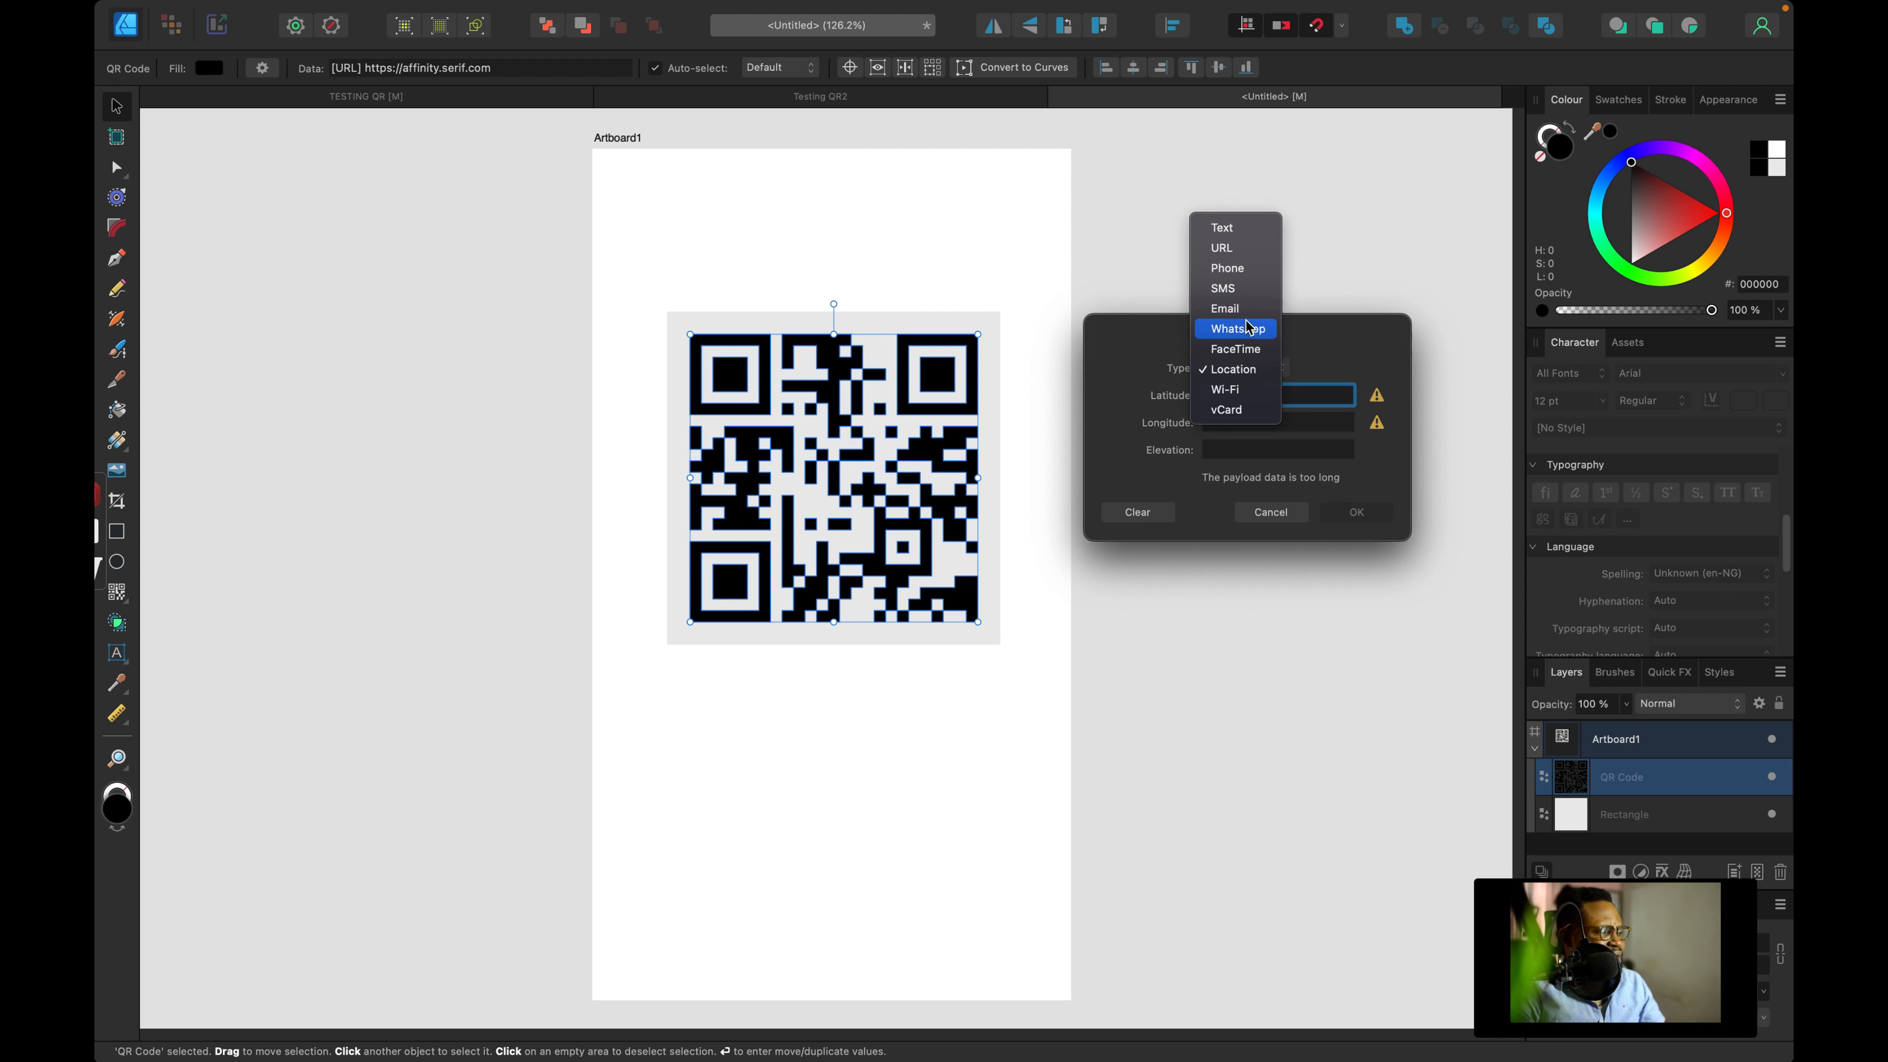
{"action": "left_click", "coordinate": [1223, 288]}
{"action": "left_click", "coordinate": [1225, 374]}
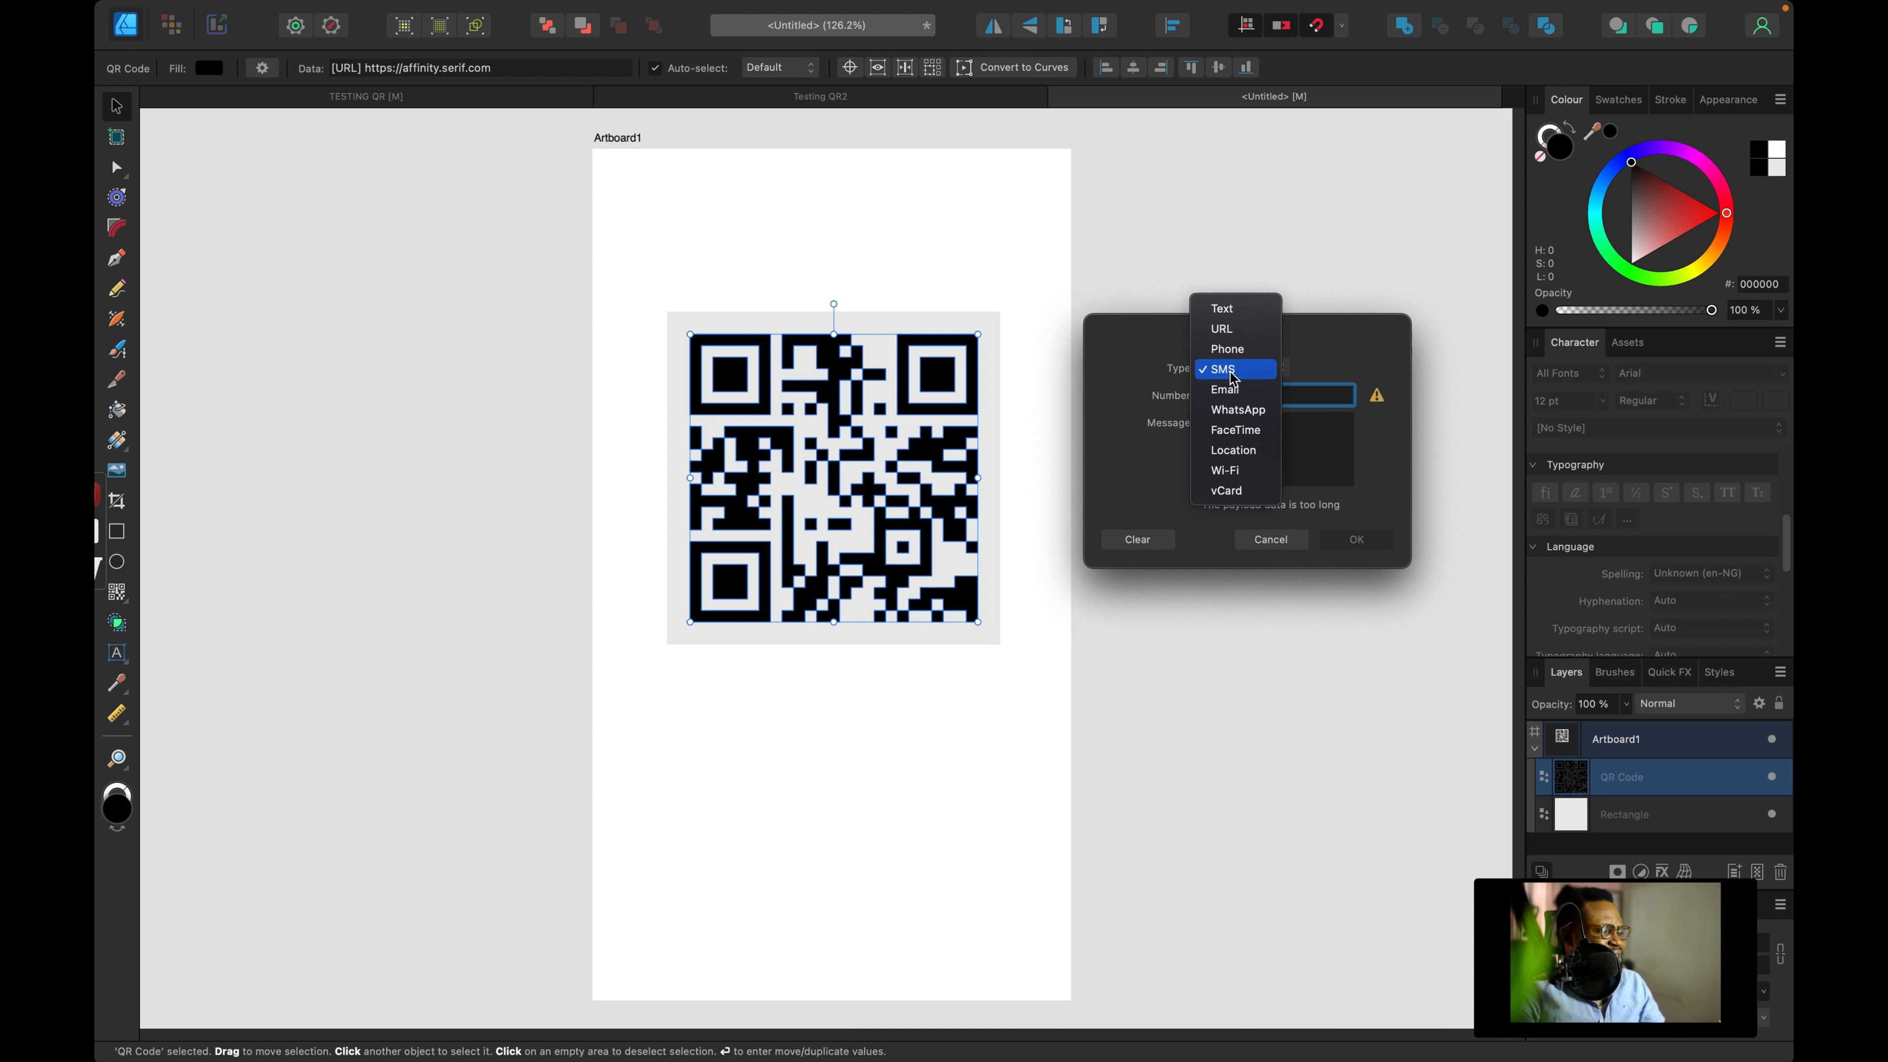
{"action": "left_click", "coordinate": [1232, 384]}
{"action": "left_click", "coordinate": [1234, 369]}
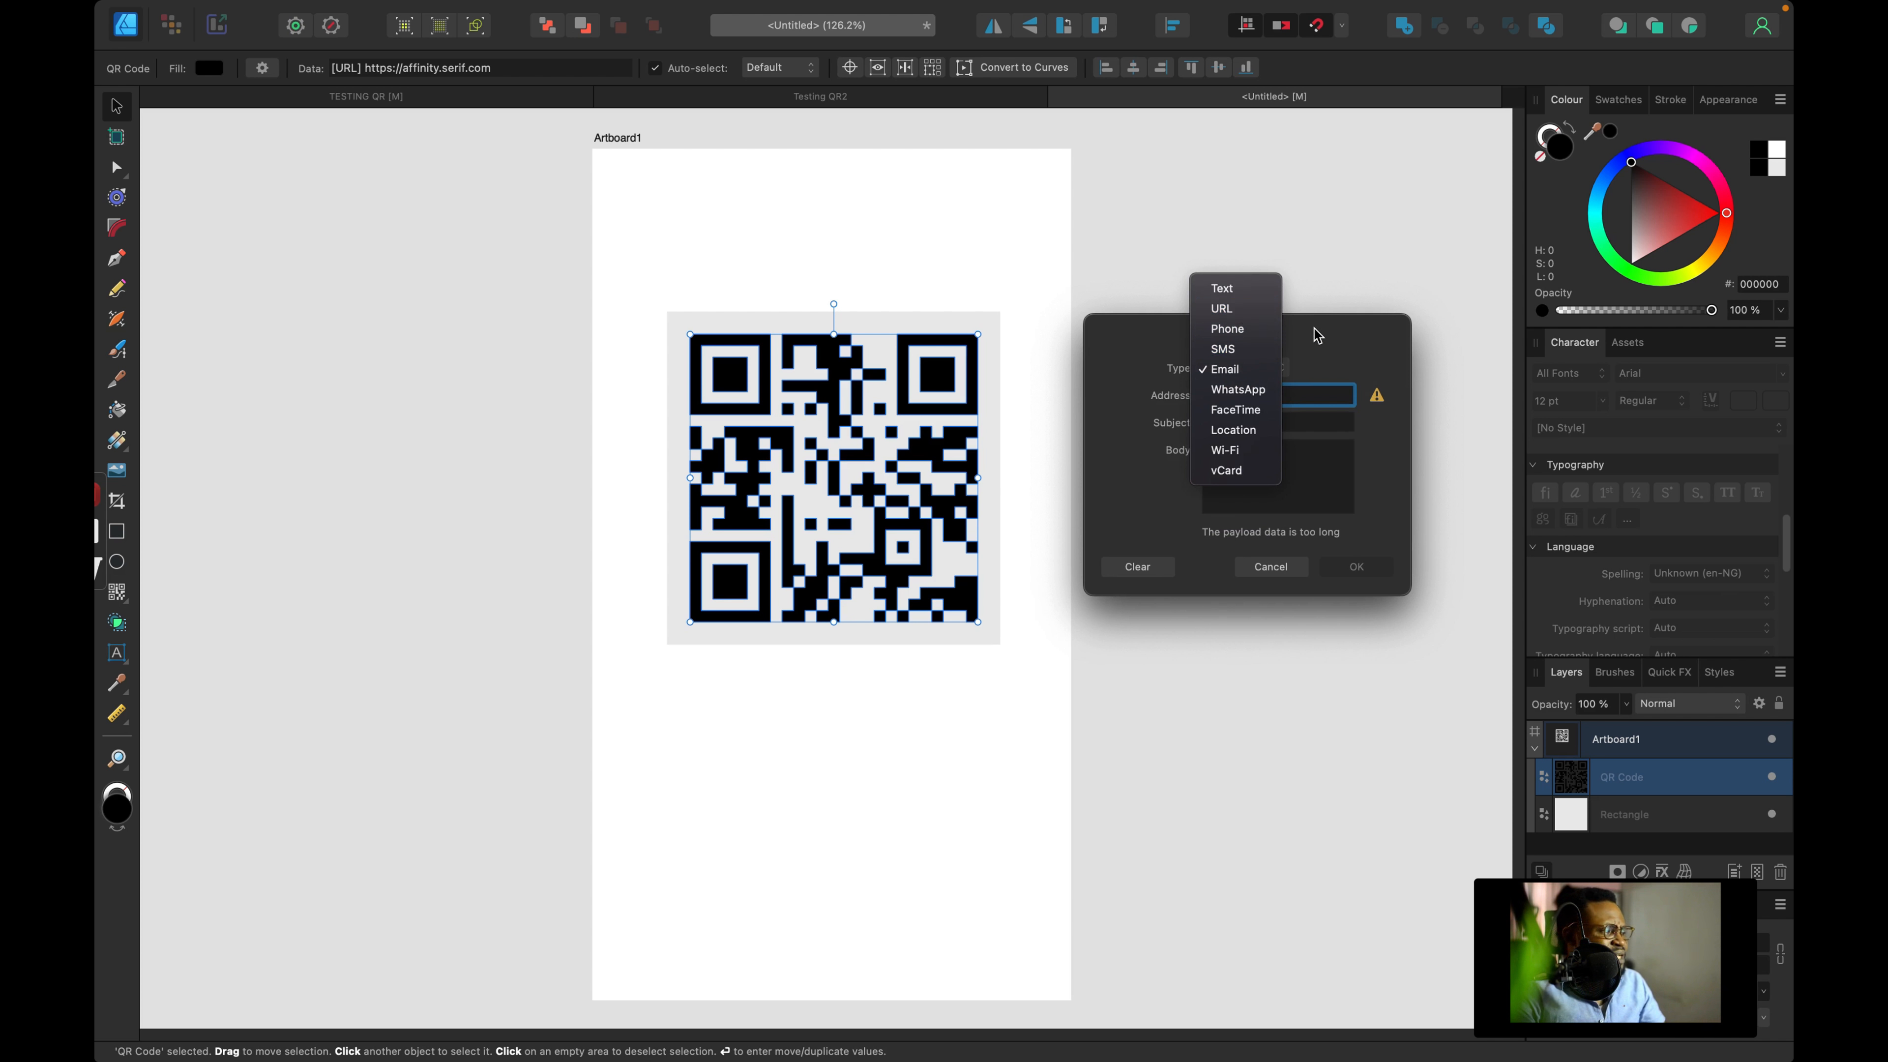
{"action": "left_click", "coordinate": [1316, 349]}
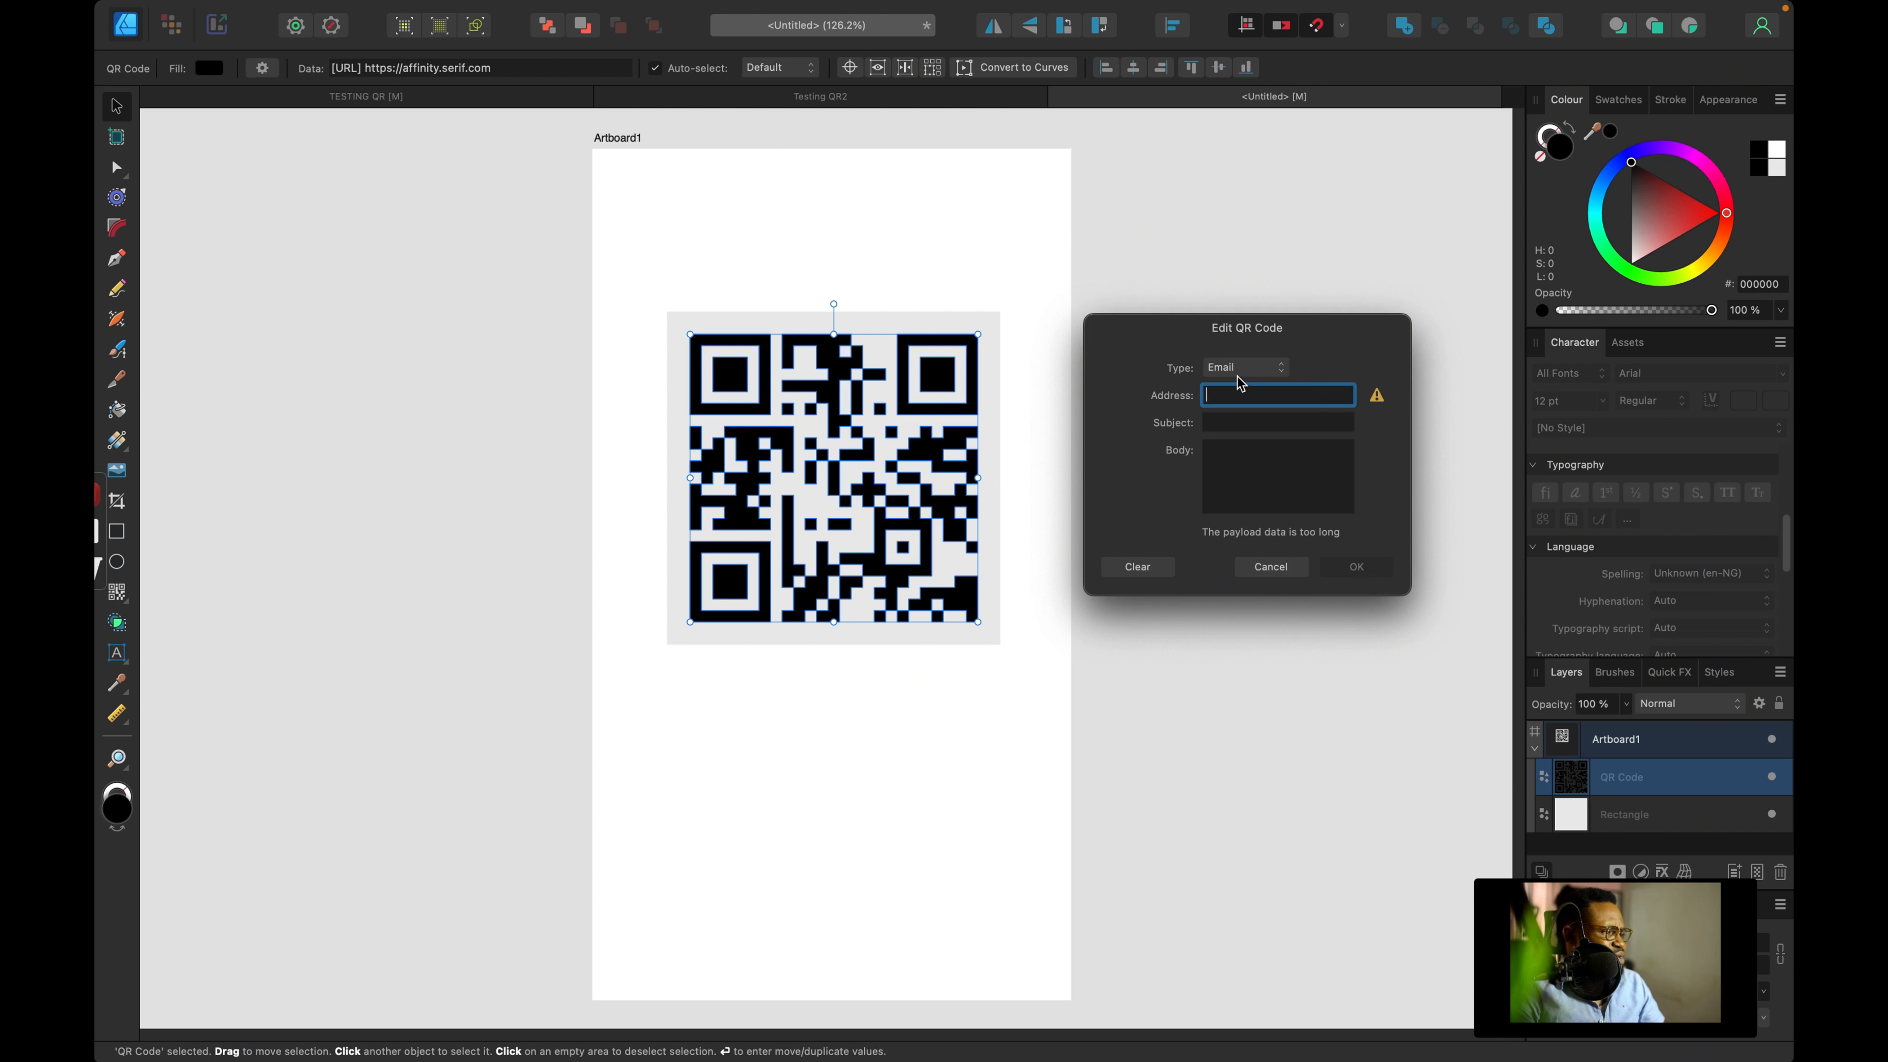
{"action": "left_click", "coordinate": [1253, 369]}
{"action": "left_click", "coordinate": [1253, 308]}
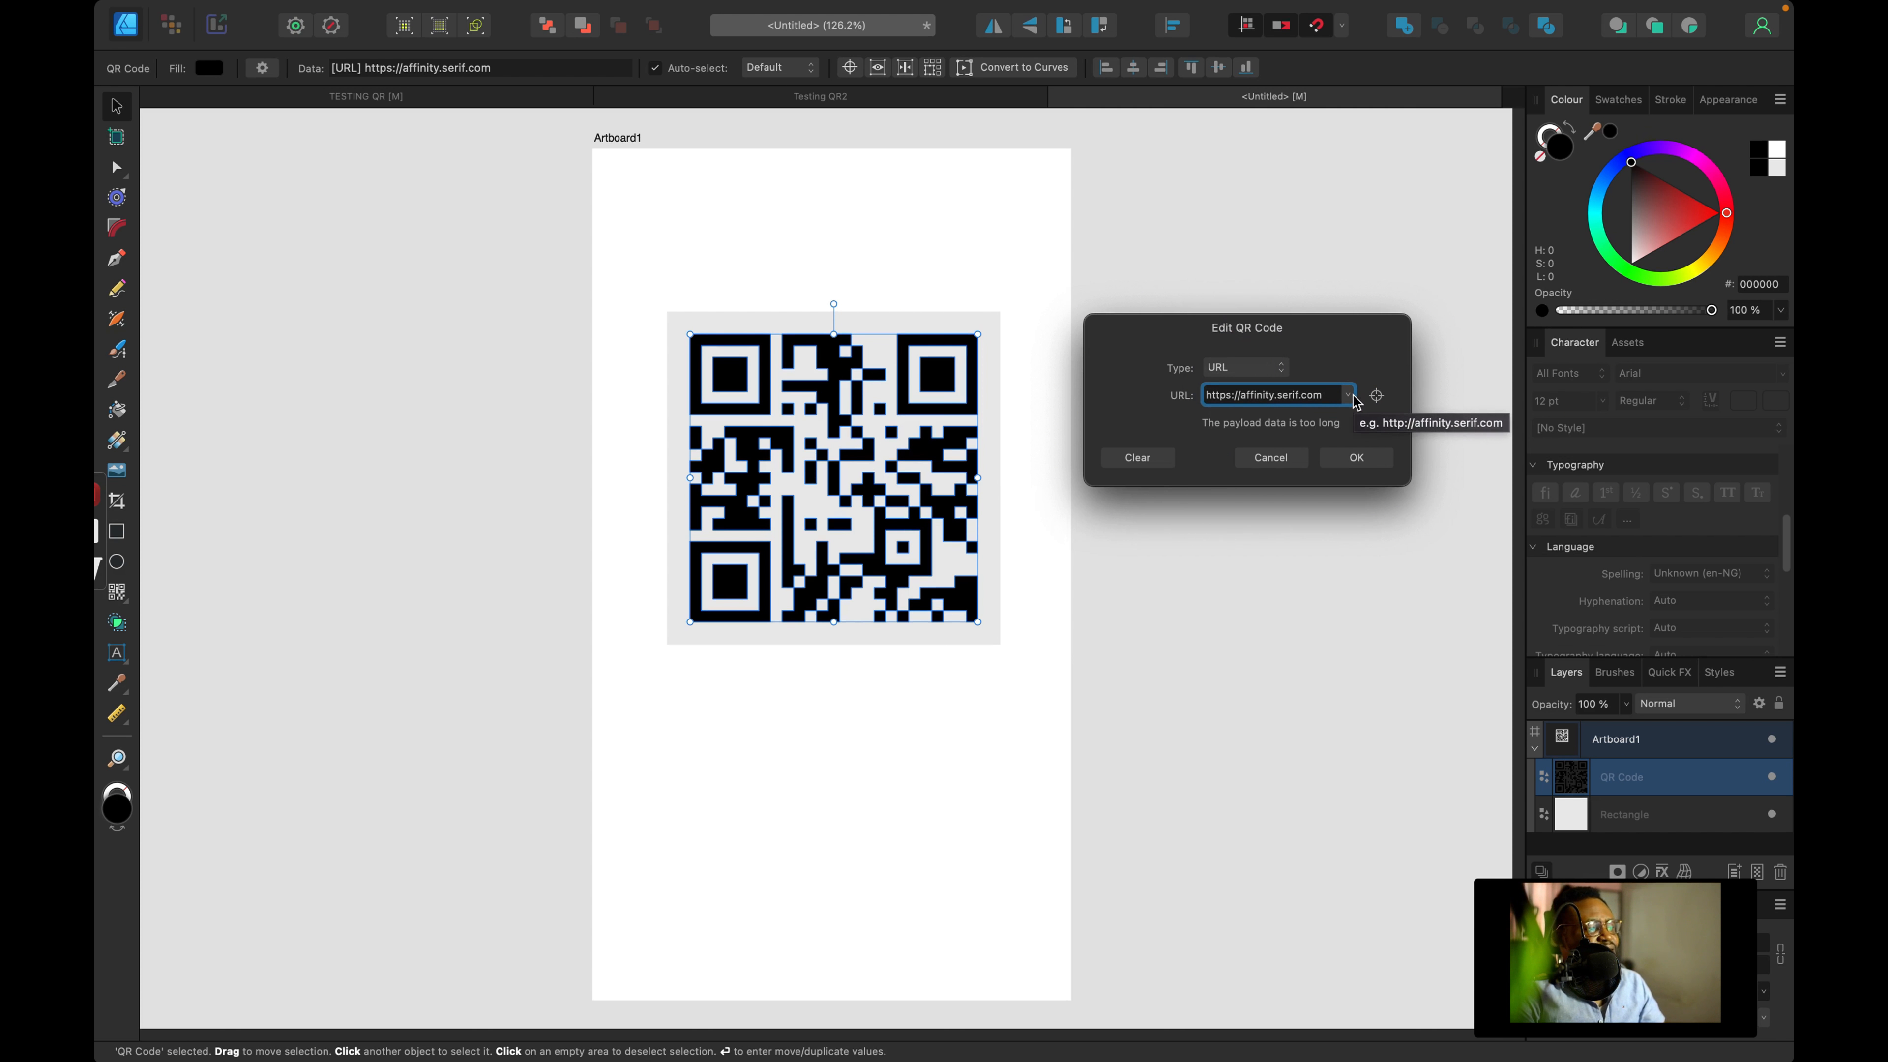
{"action": "left_click", "coordinate": [1351, 461]}
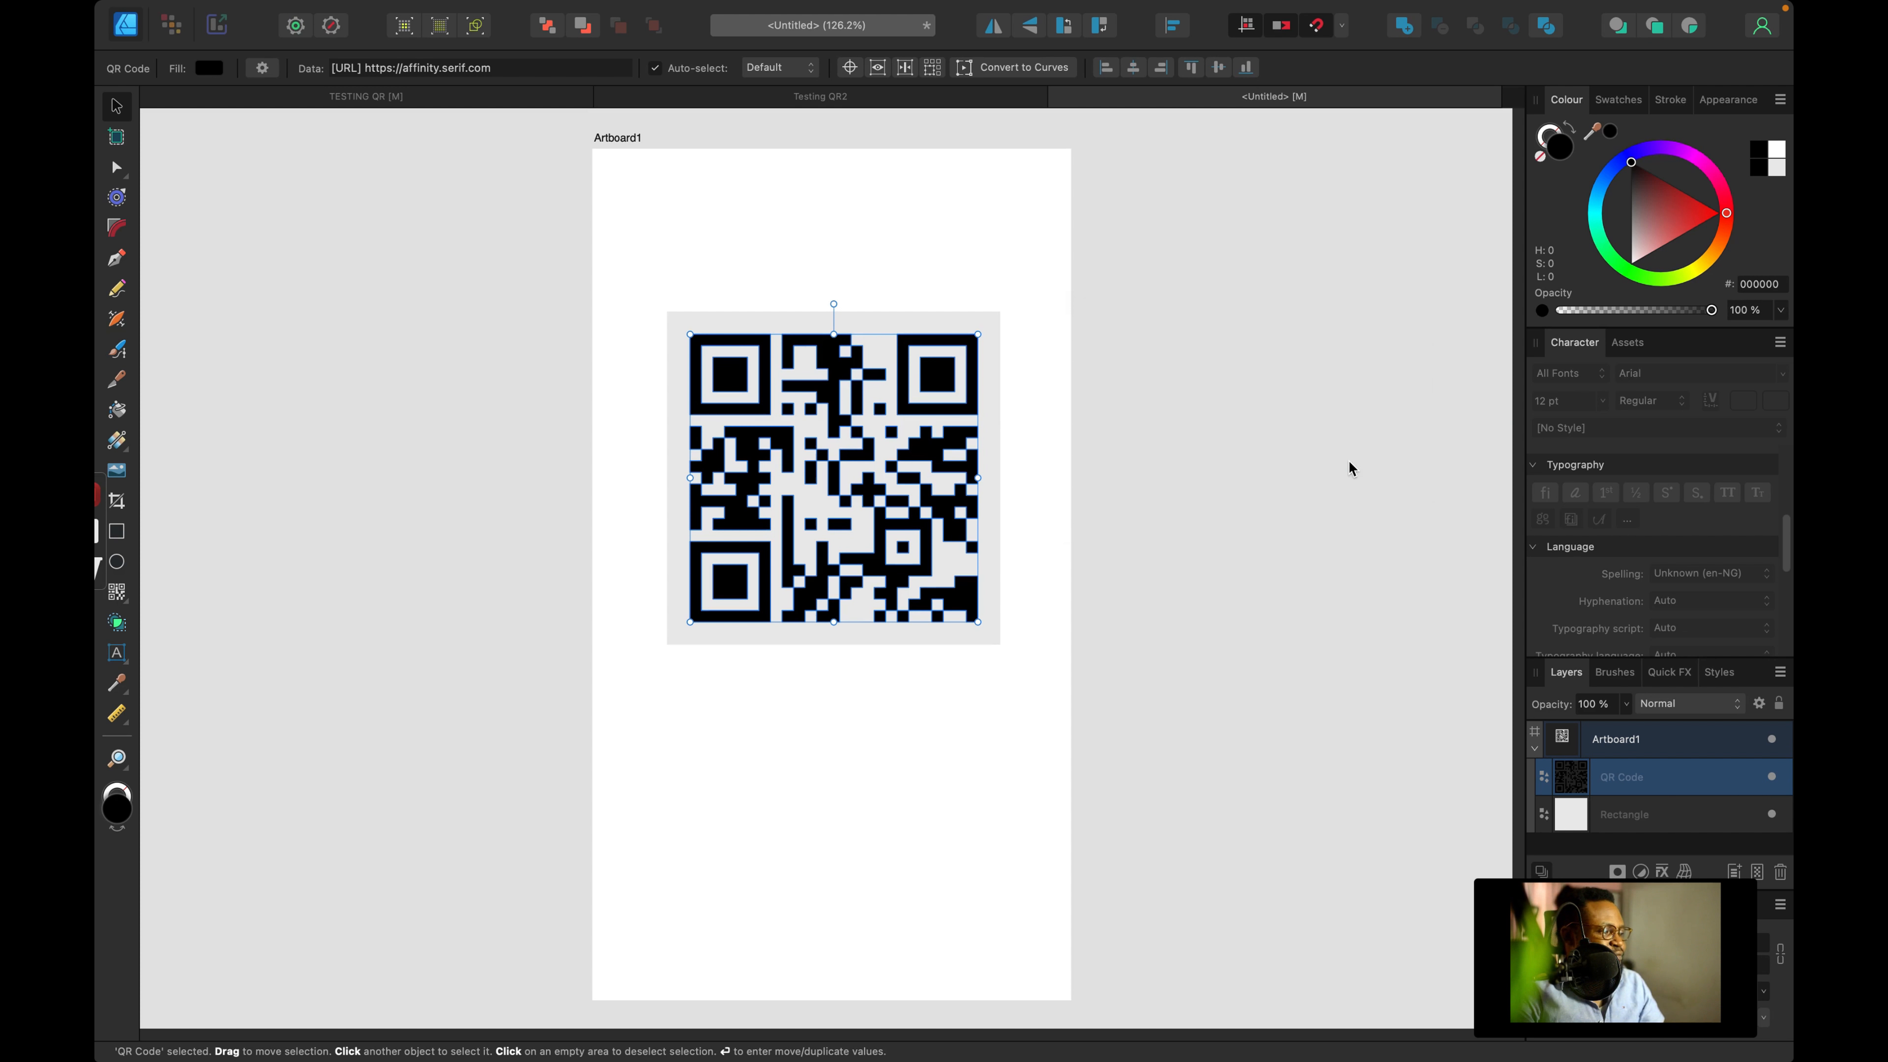
{"action": "left_click", "coordinate": [1097, 224]}
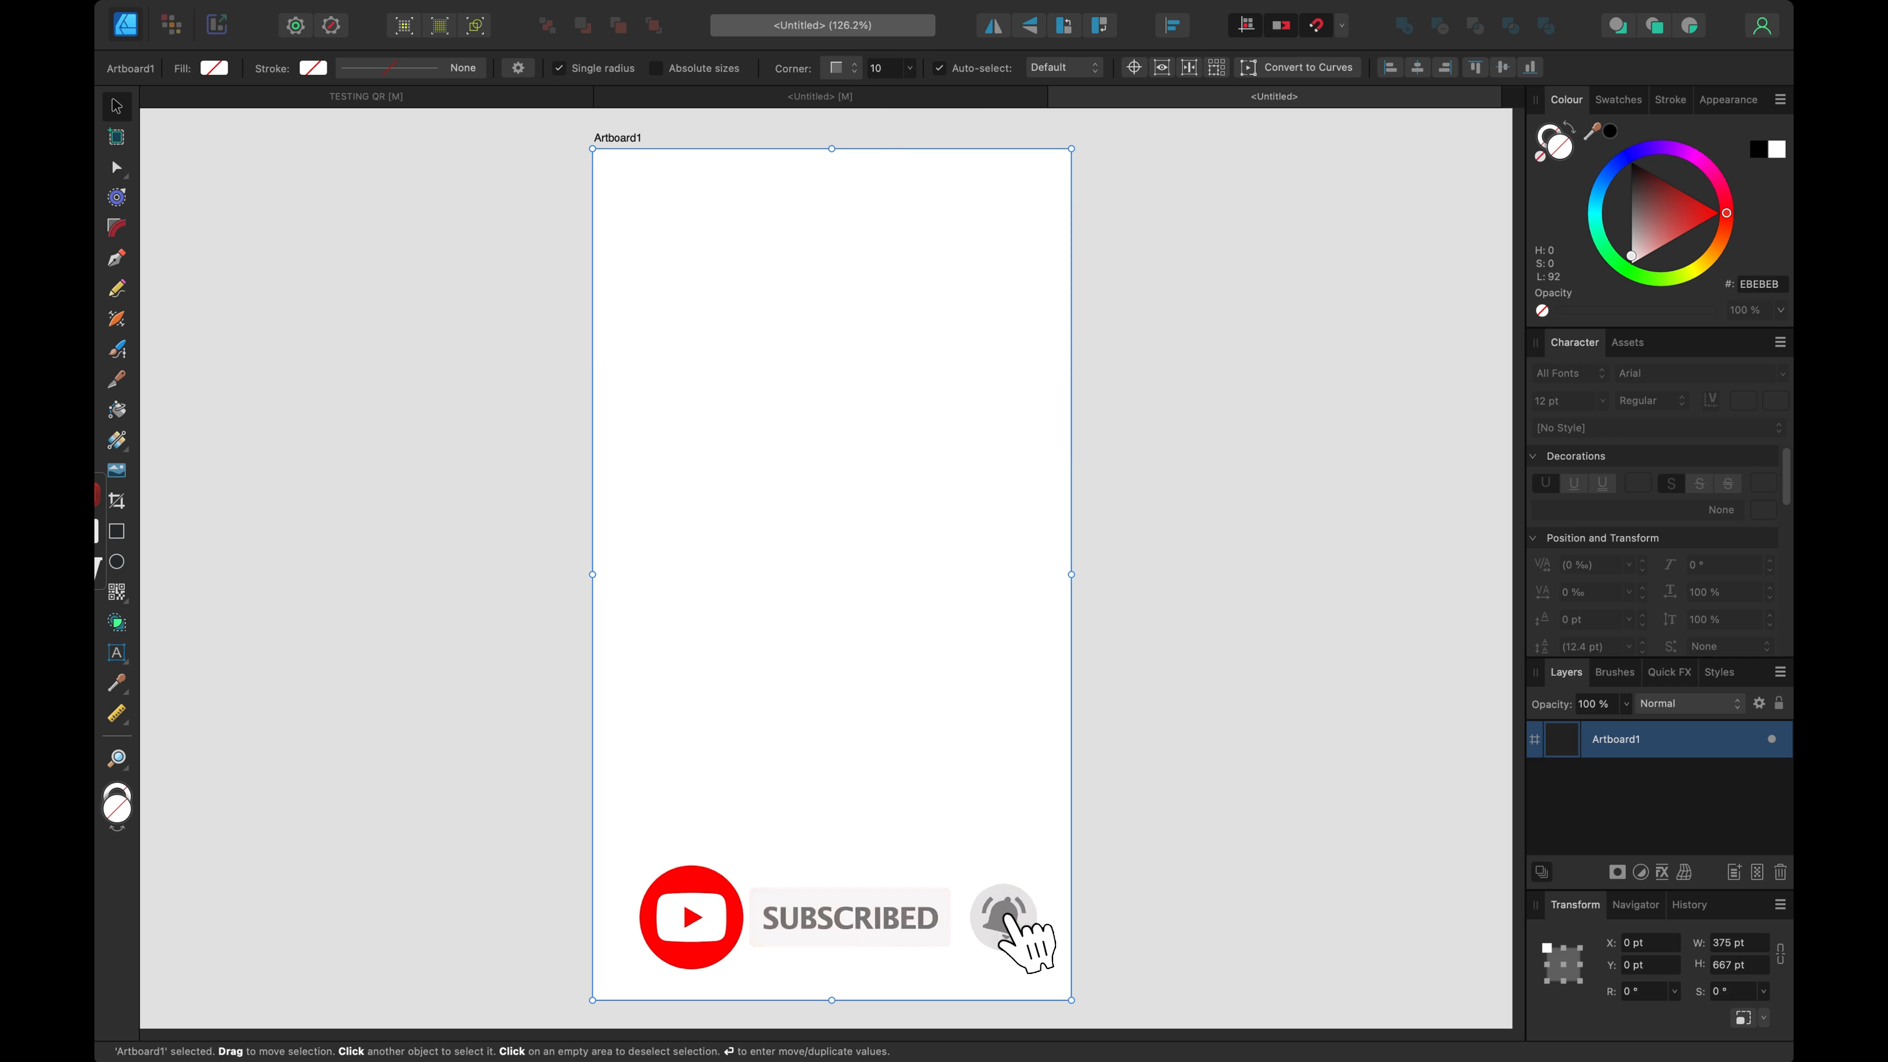
Step: Round the corners of the empty artboard with a 10% corner radius
{"action": "type", "text": "10"}
{"action": "key", "text": "Return"}
{"action": "left_click", "coordinate": [1251, 325]}
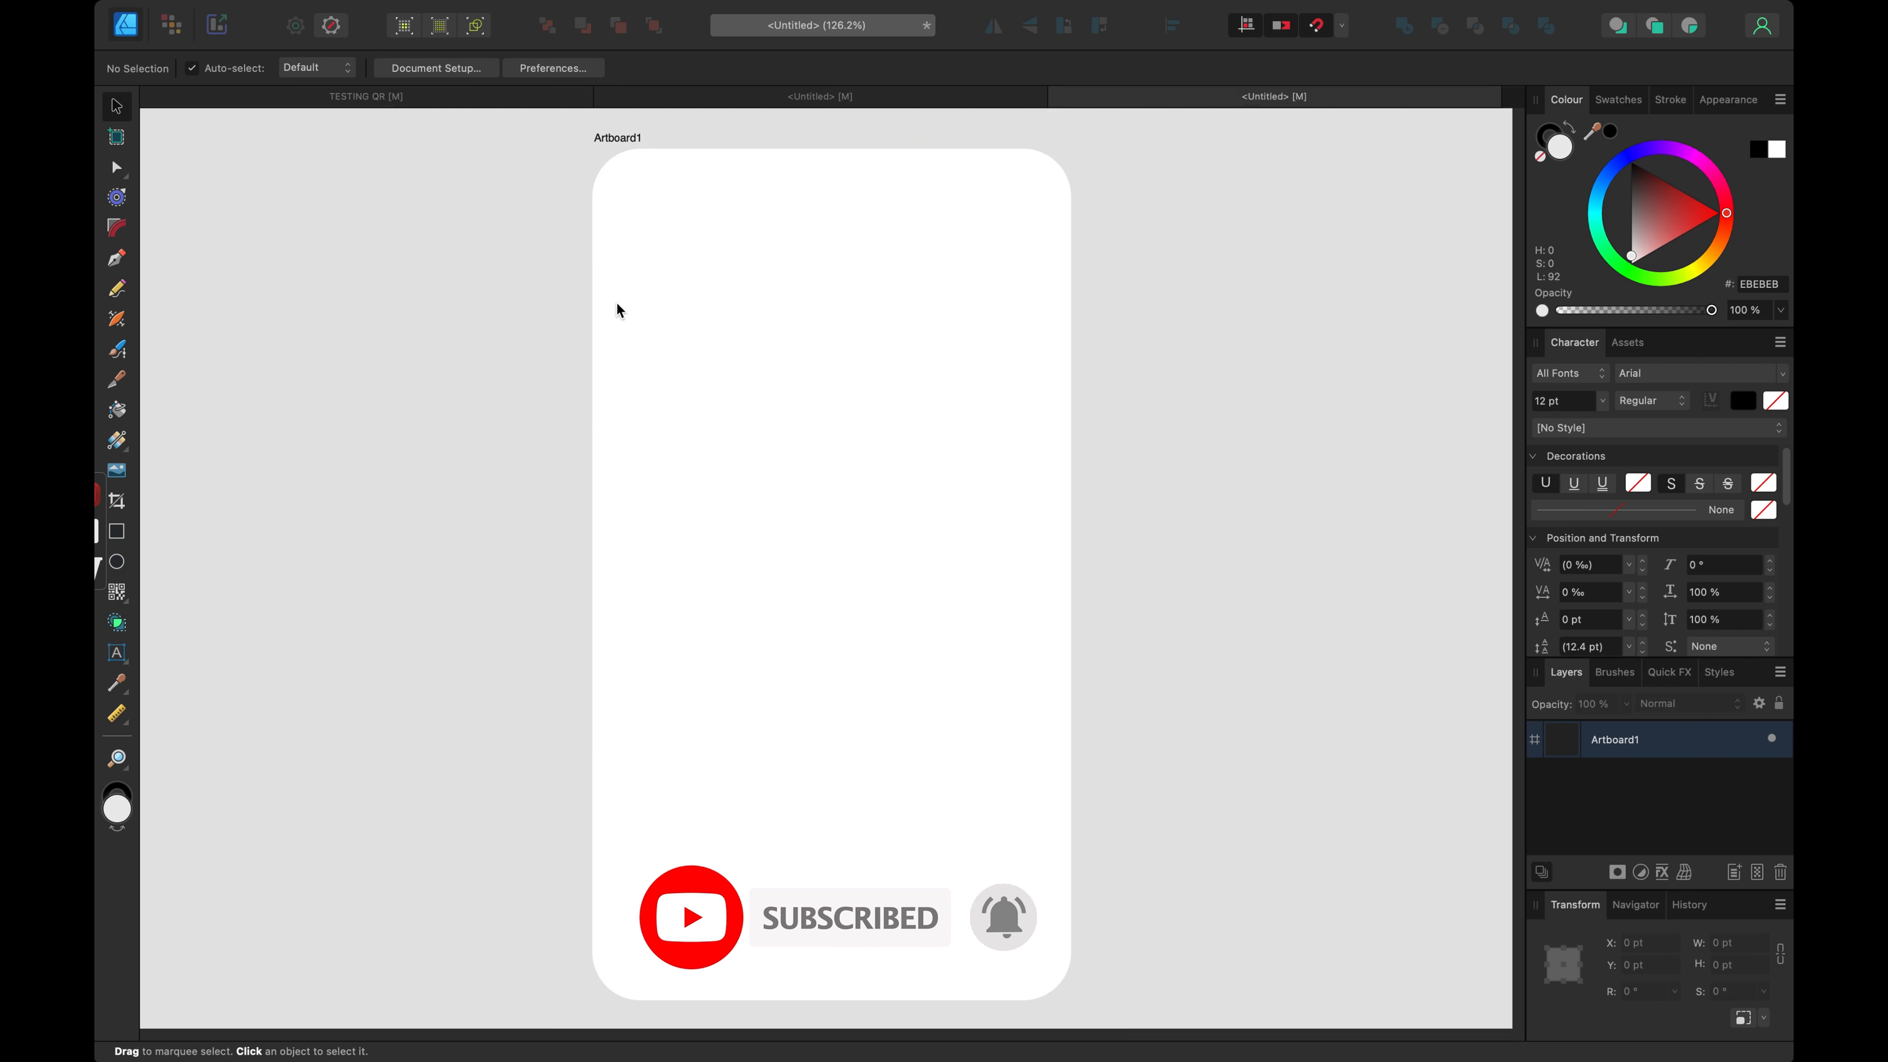
Step: Add art text in the upper part of the artboard reading "DEVICE MOCKUP" and "DOWNLOAD THIS APP" on two lines
{"action": "left_click", "coordinate": [118, 658]}
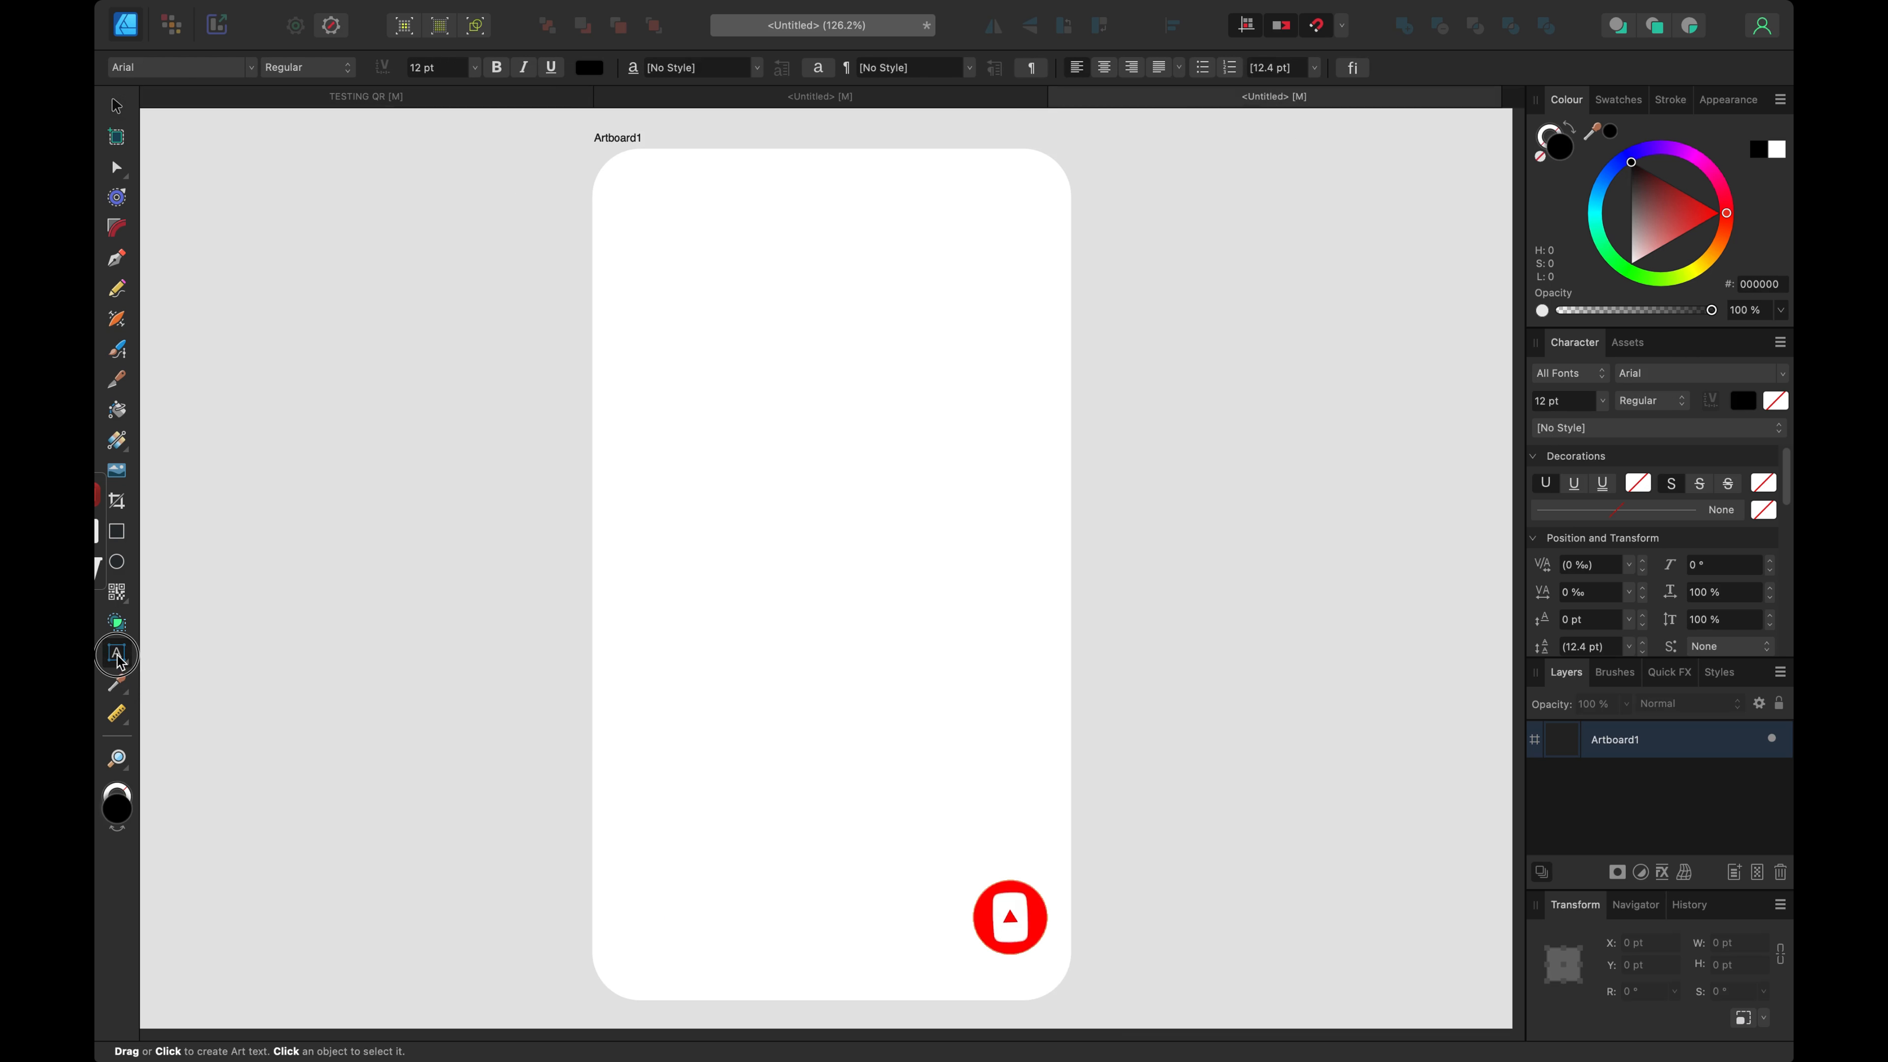
{"action": "left_click", "coordinate": [684, 252]}
{"action": "type", "text": "DEV"}
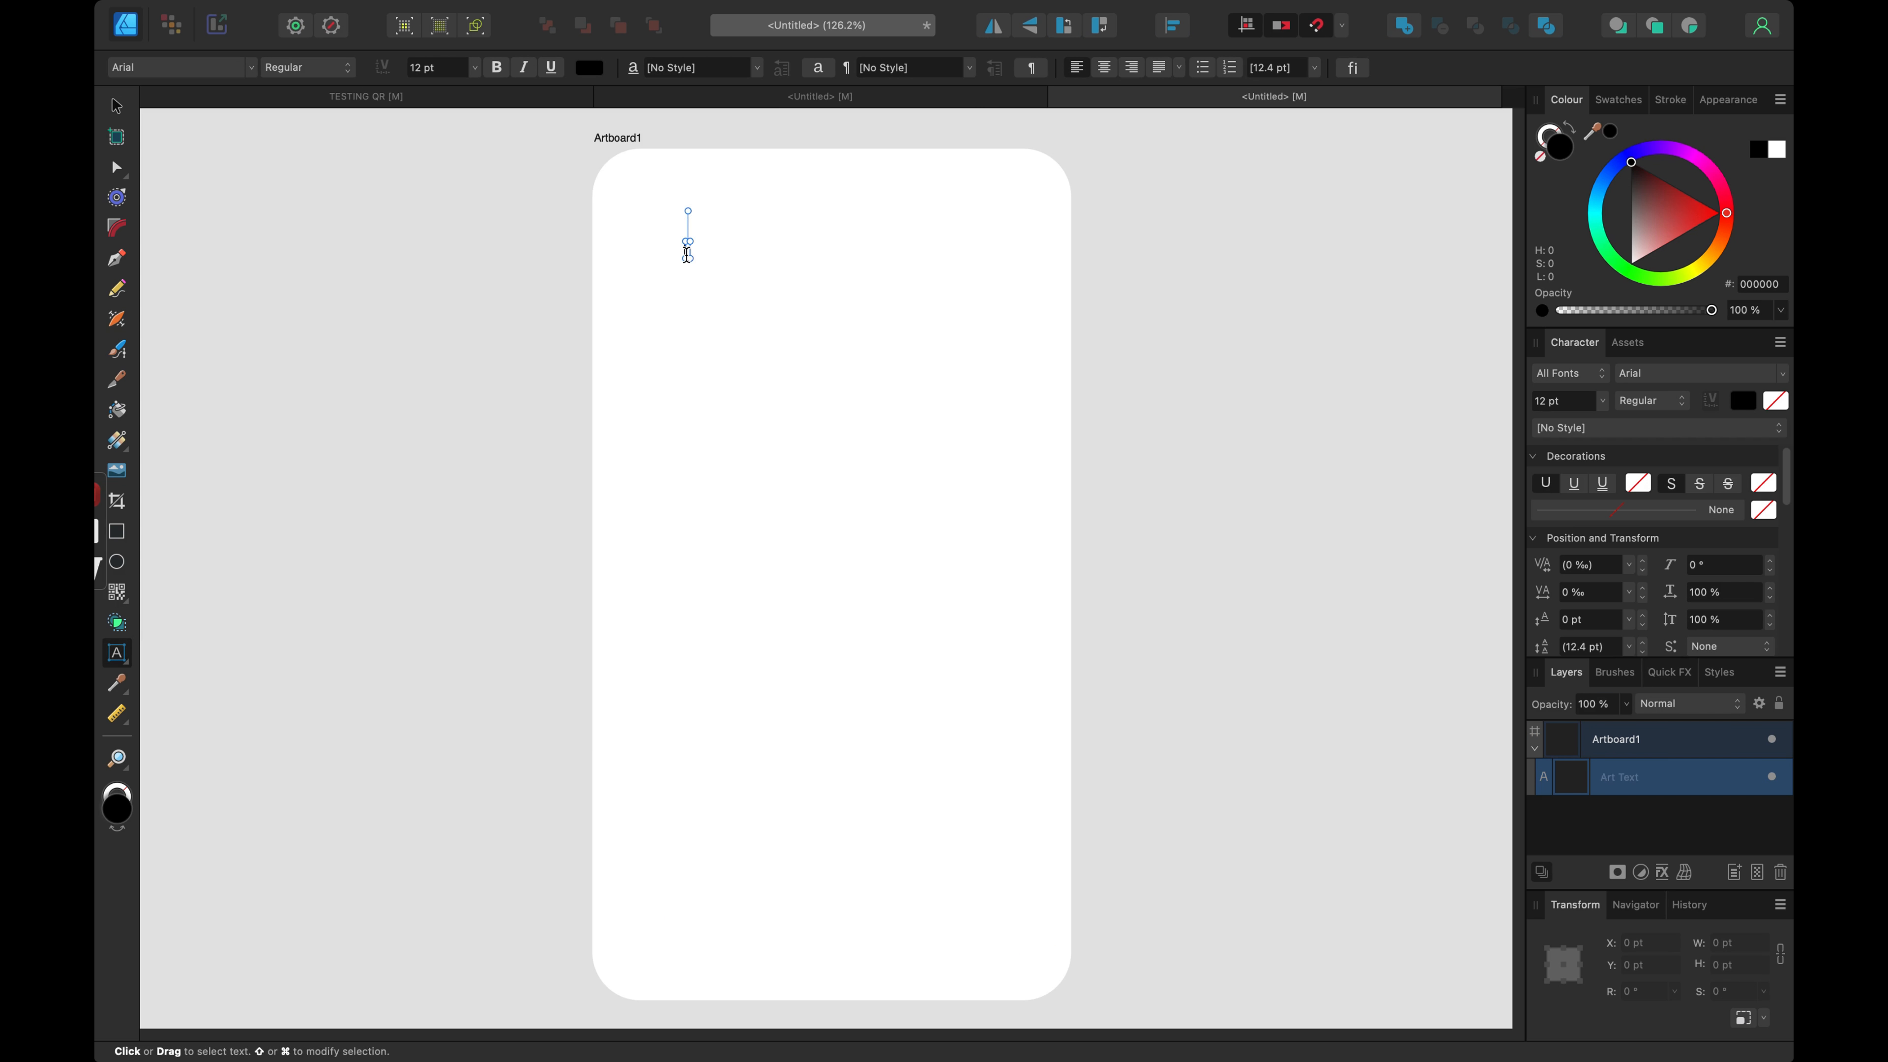
{"action": "type", "text": "ICE "}
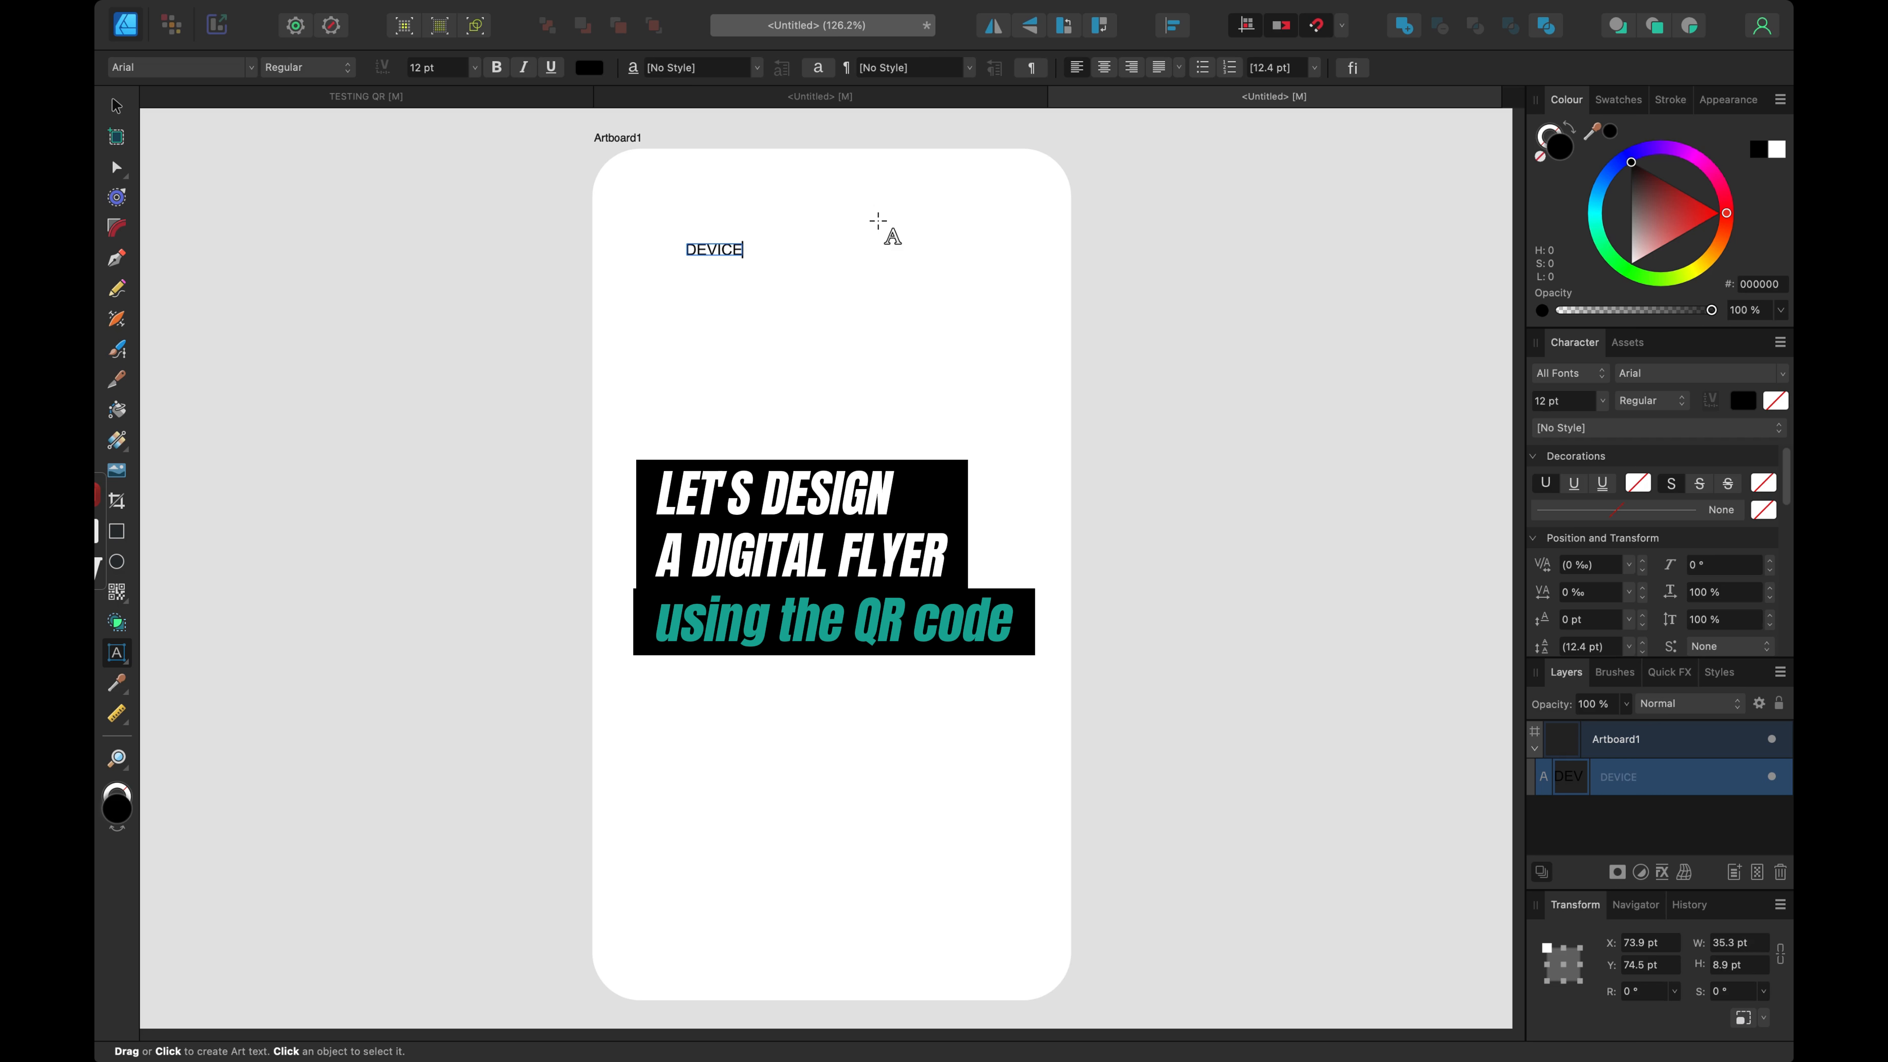
{"action": "type", "text": "MOCKUO"}
{"action": "key", "text": "BackSpace"}
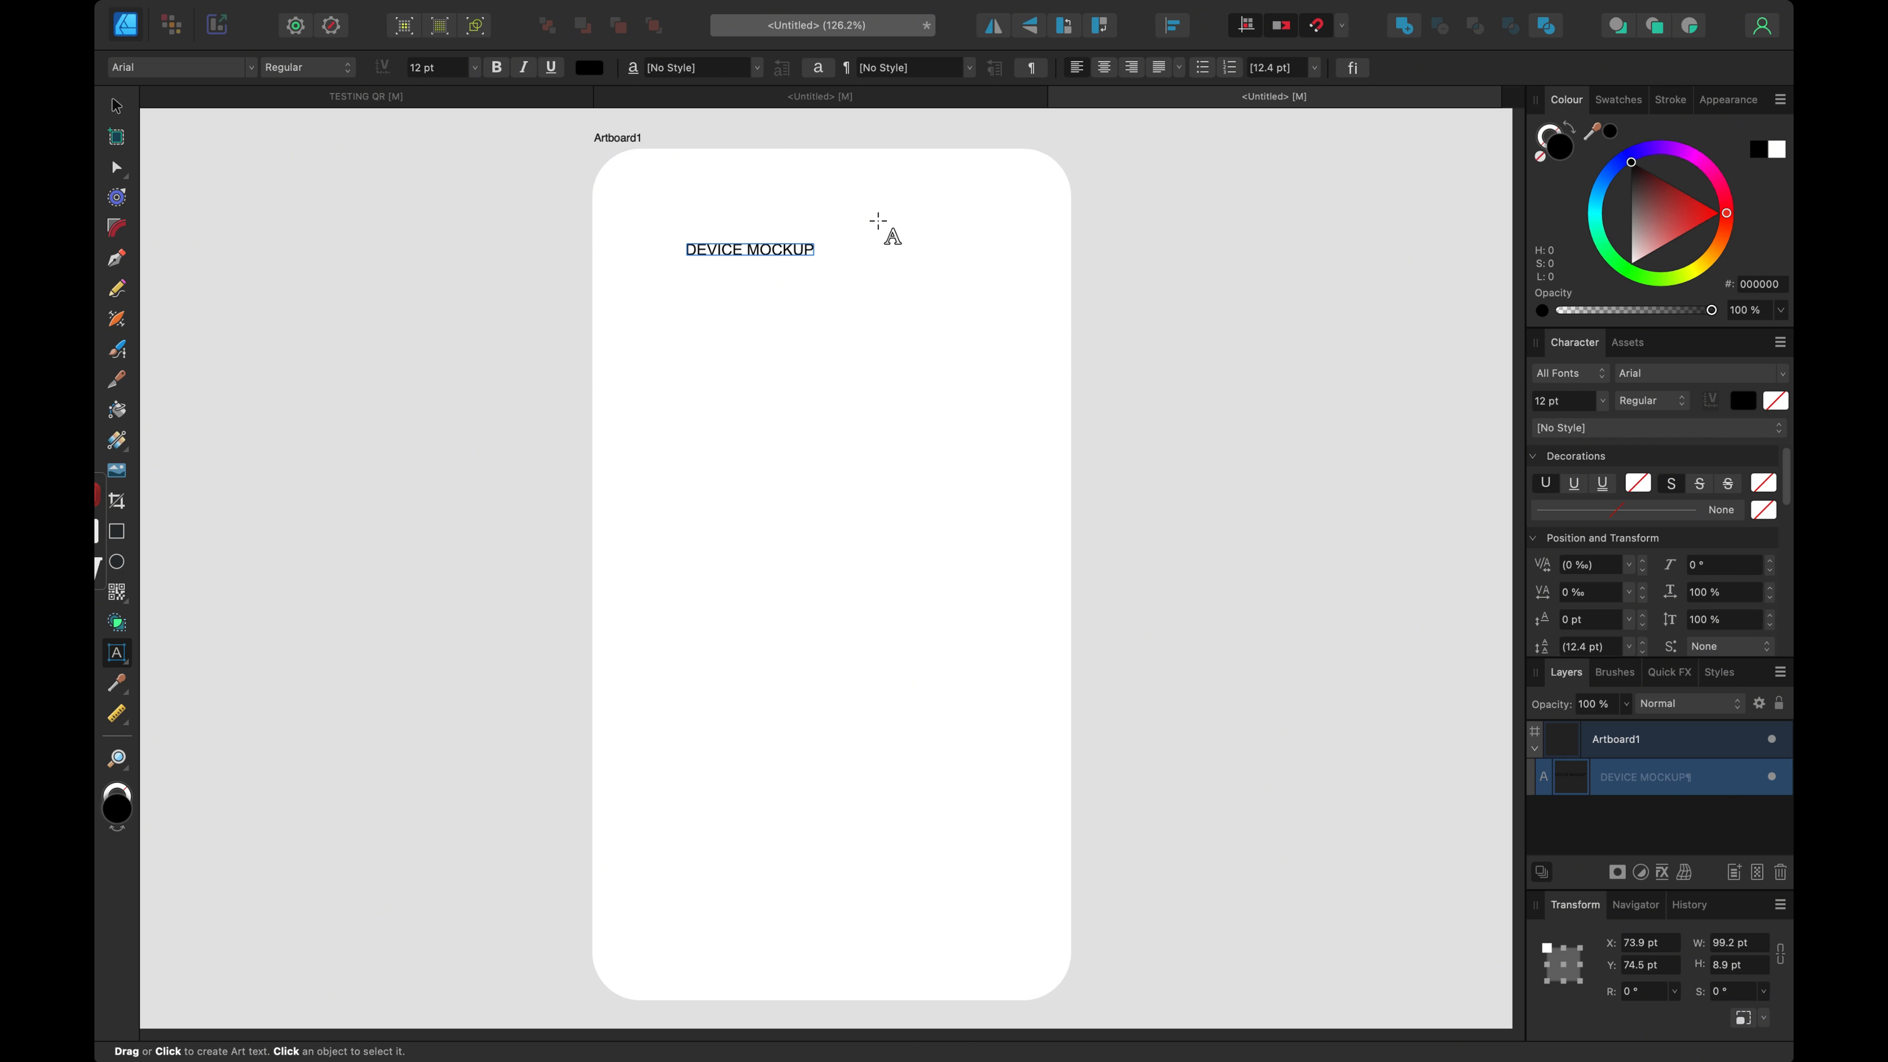
{"action": "type", "text": "DOWNLOA"}
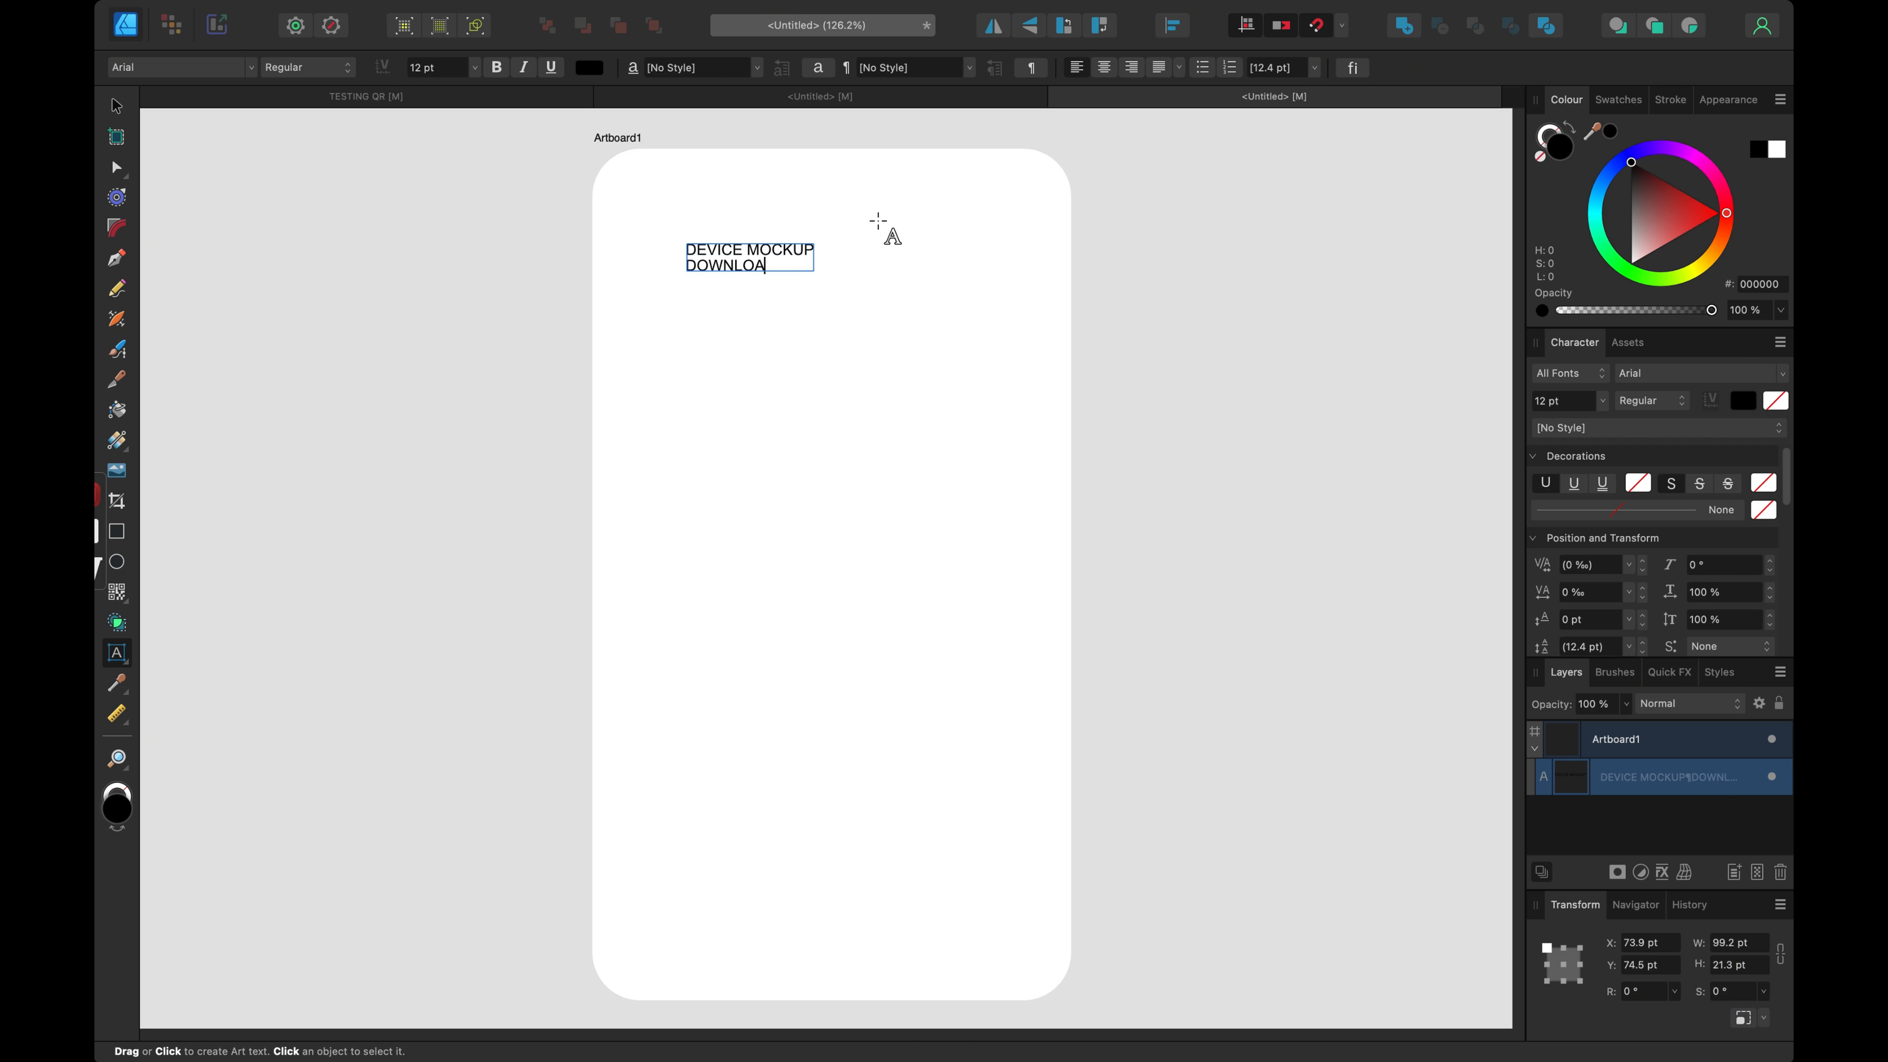
{"action": "type", "text": "D THIS APP"}
{"action": "left_click", "coordinate": [116, 104]}
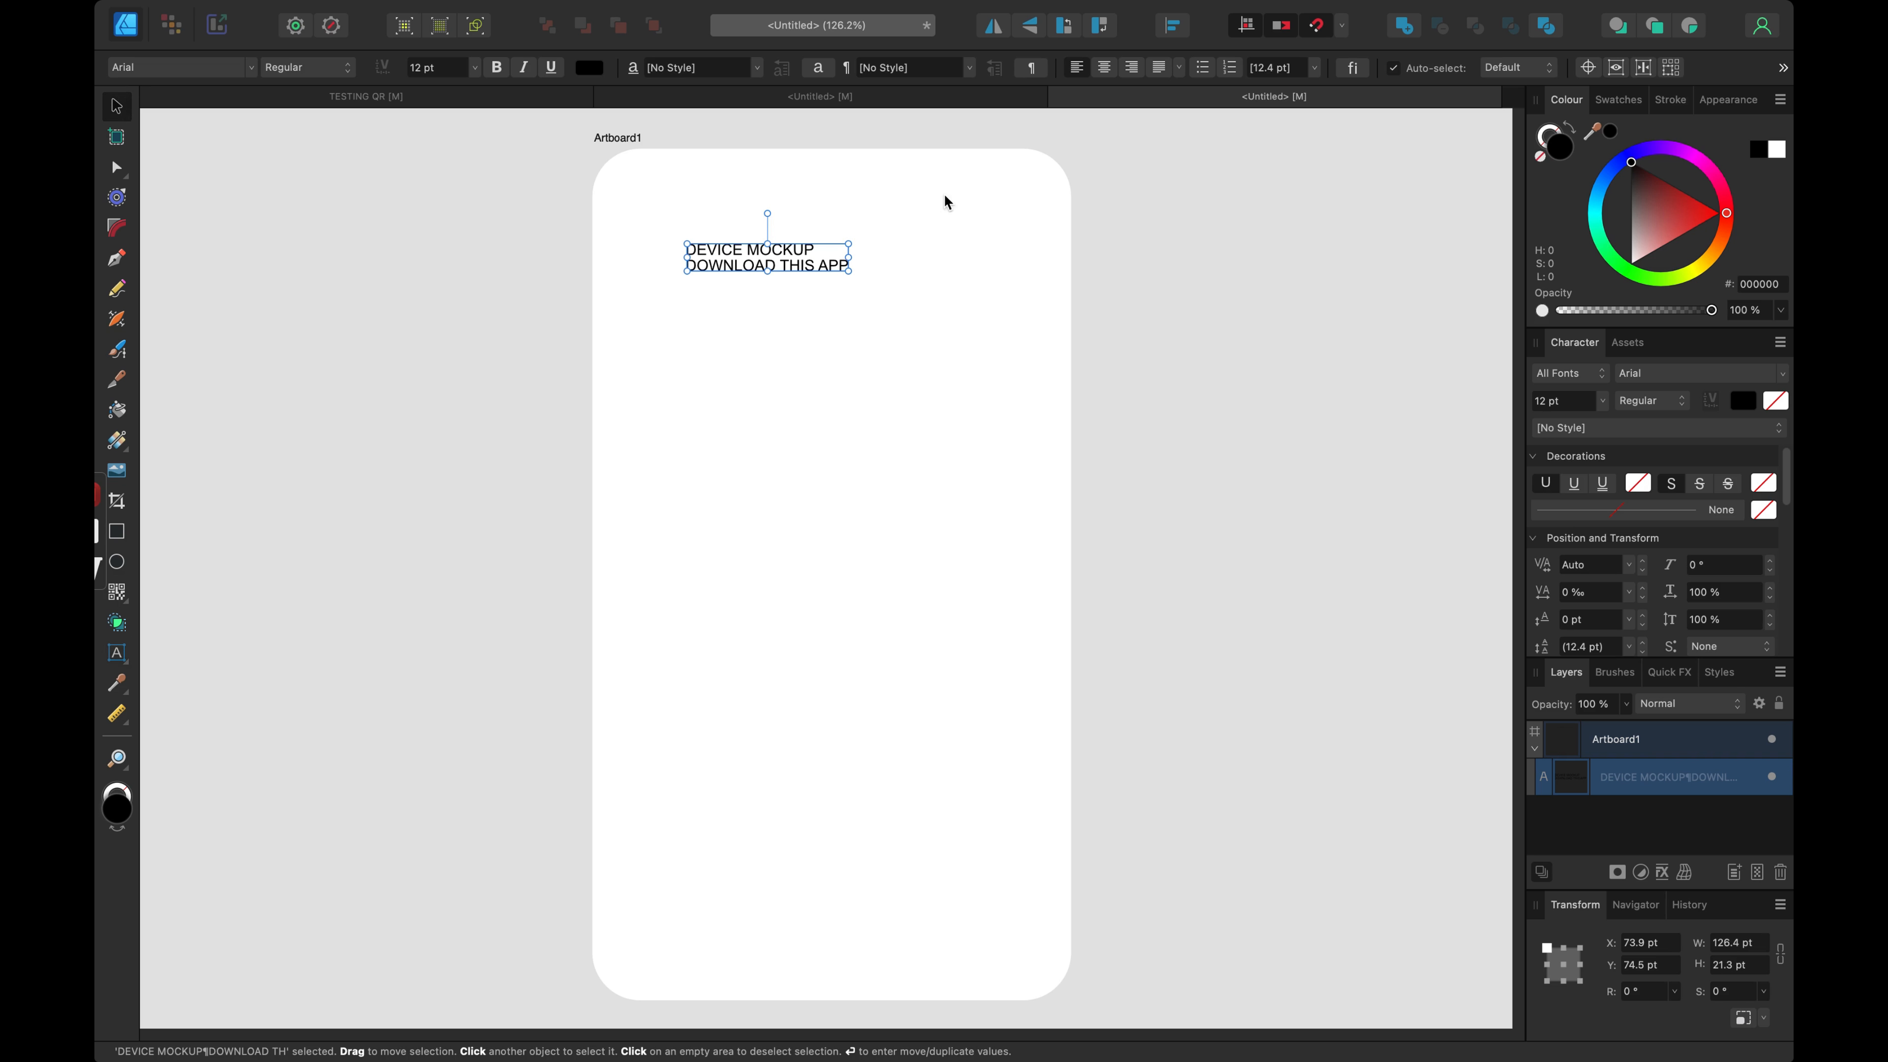
Step: Set the heading's font to Avenir Next in the Bold weight
{"action": "left_click", "coordinate": [254, 68]}
{"action": "left_click", "coordinate": [250, 92]}
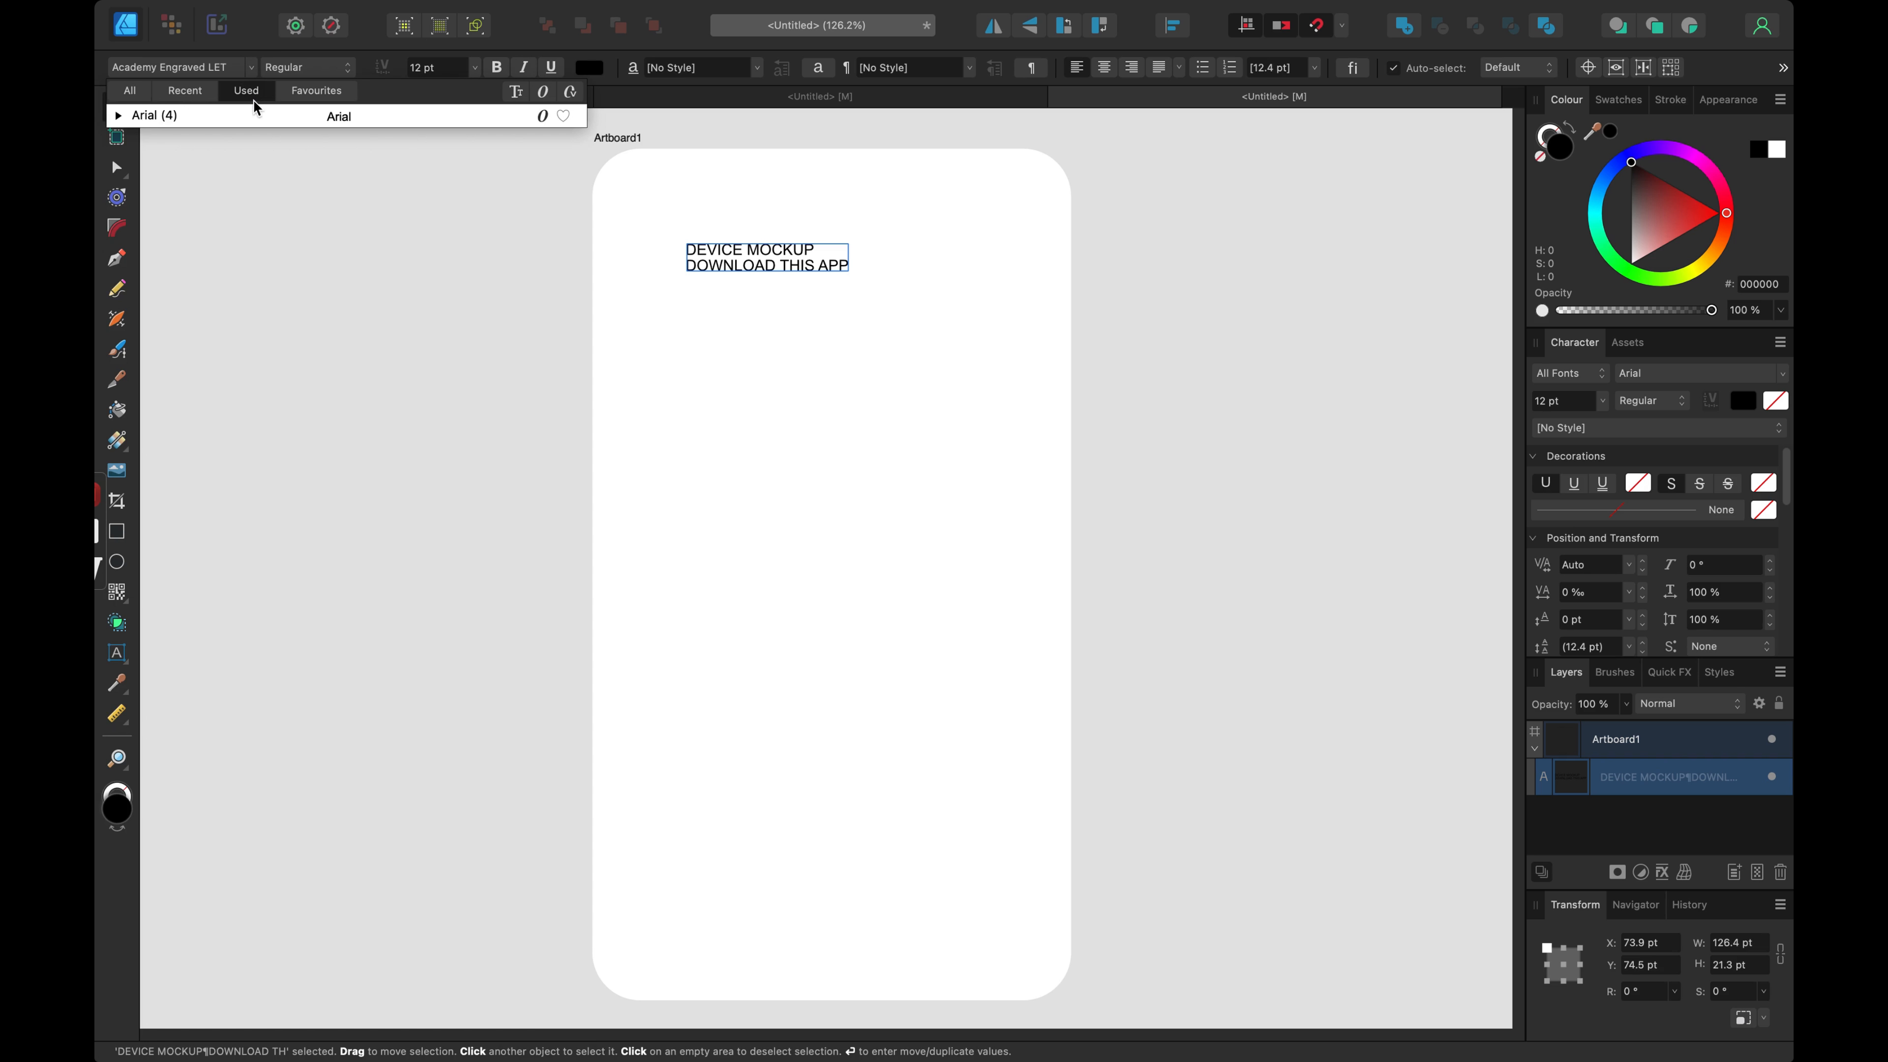
{"action": "left_click", "coordinate": [185, 90]}
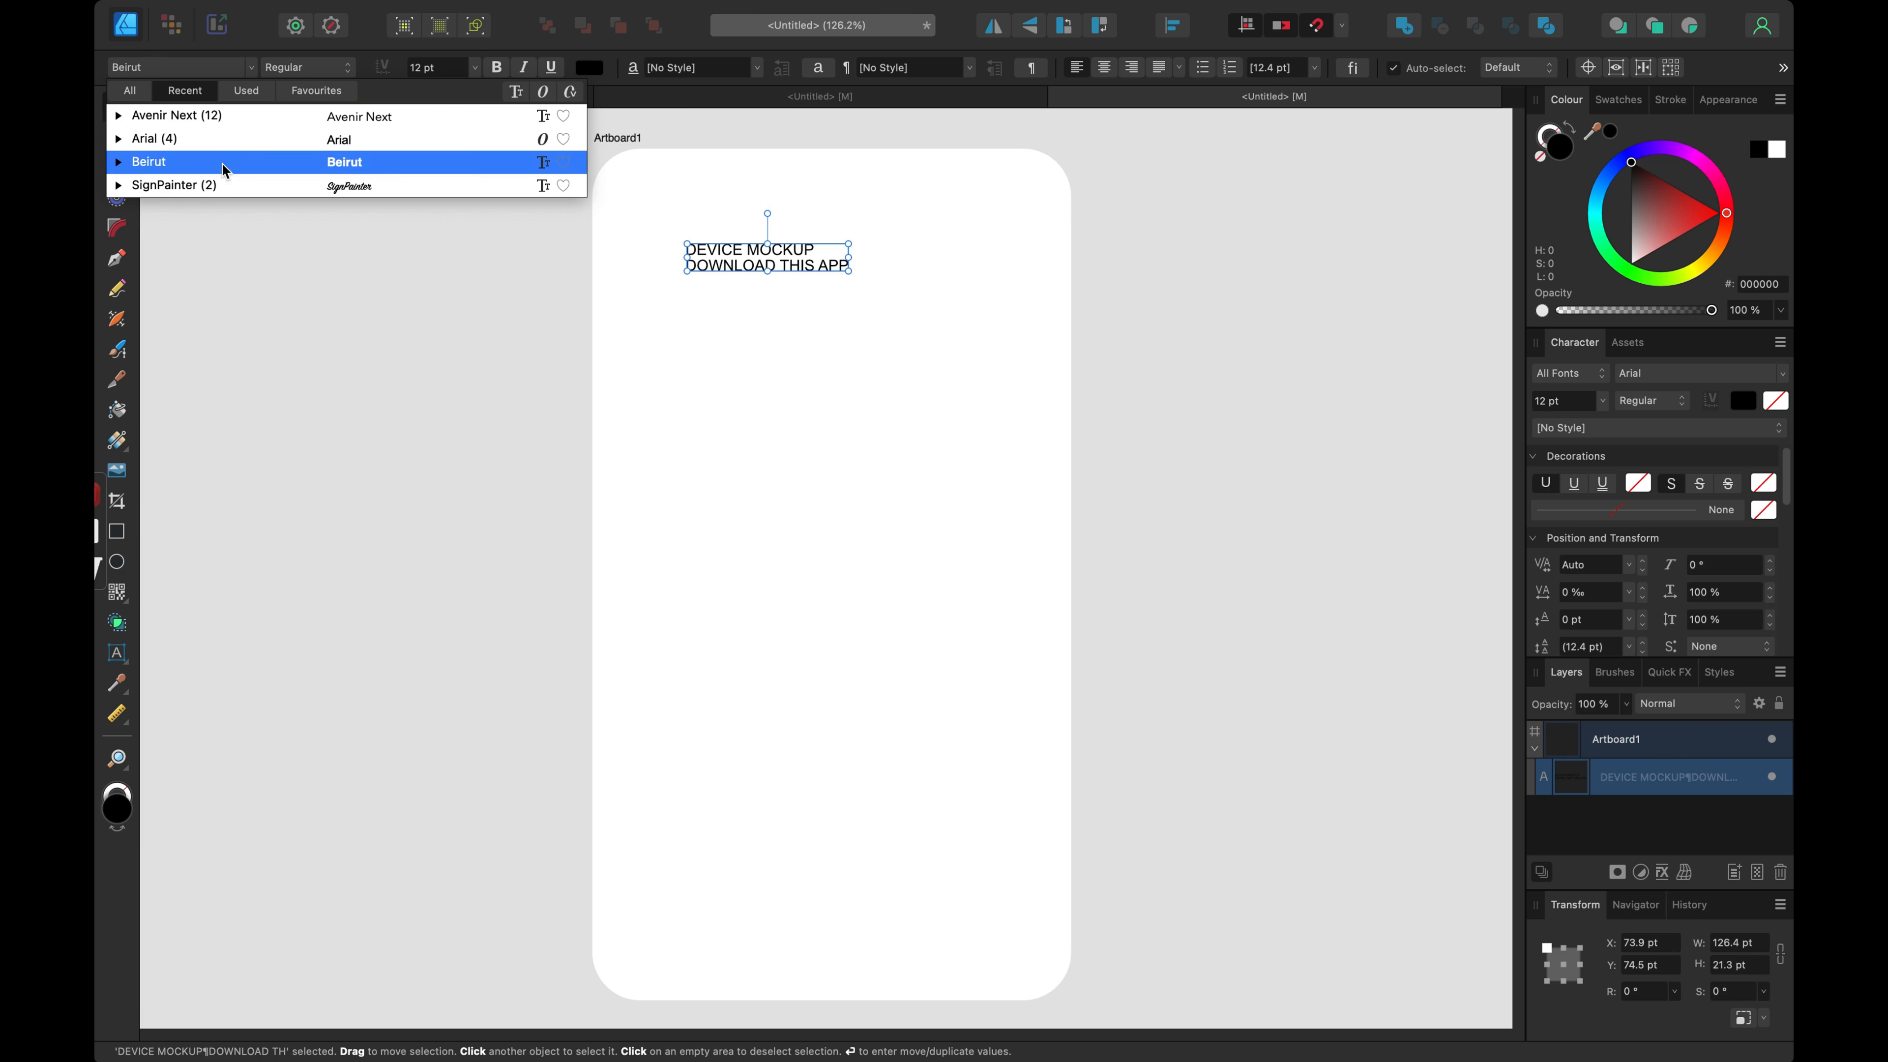
{"action": "left_click", "coordinate": [237, 113]}
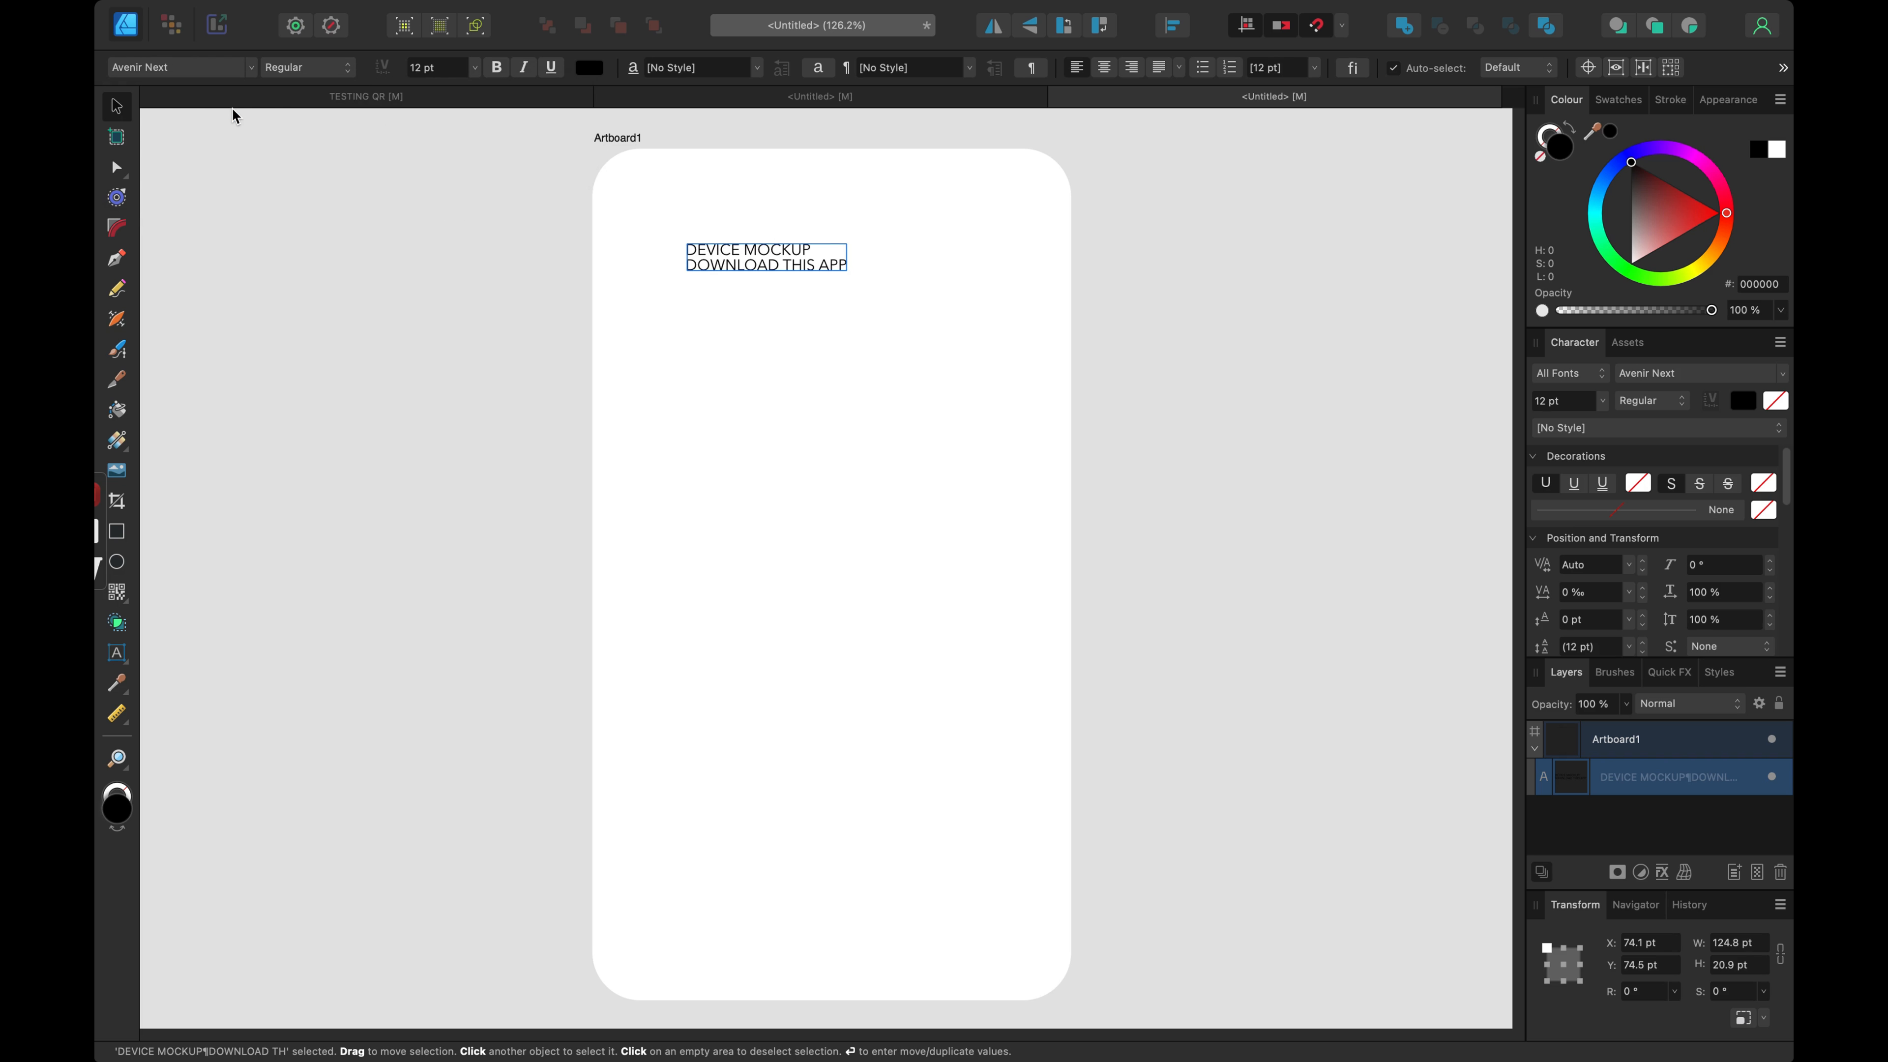
{"action": "left_click", "coordinate": [295, 68]}
{"action": "left_click", "coordinate": [300, 172]}
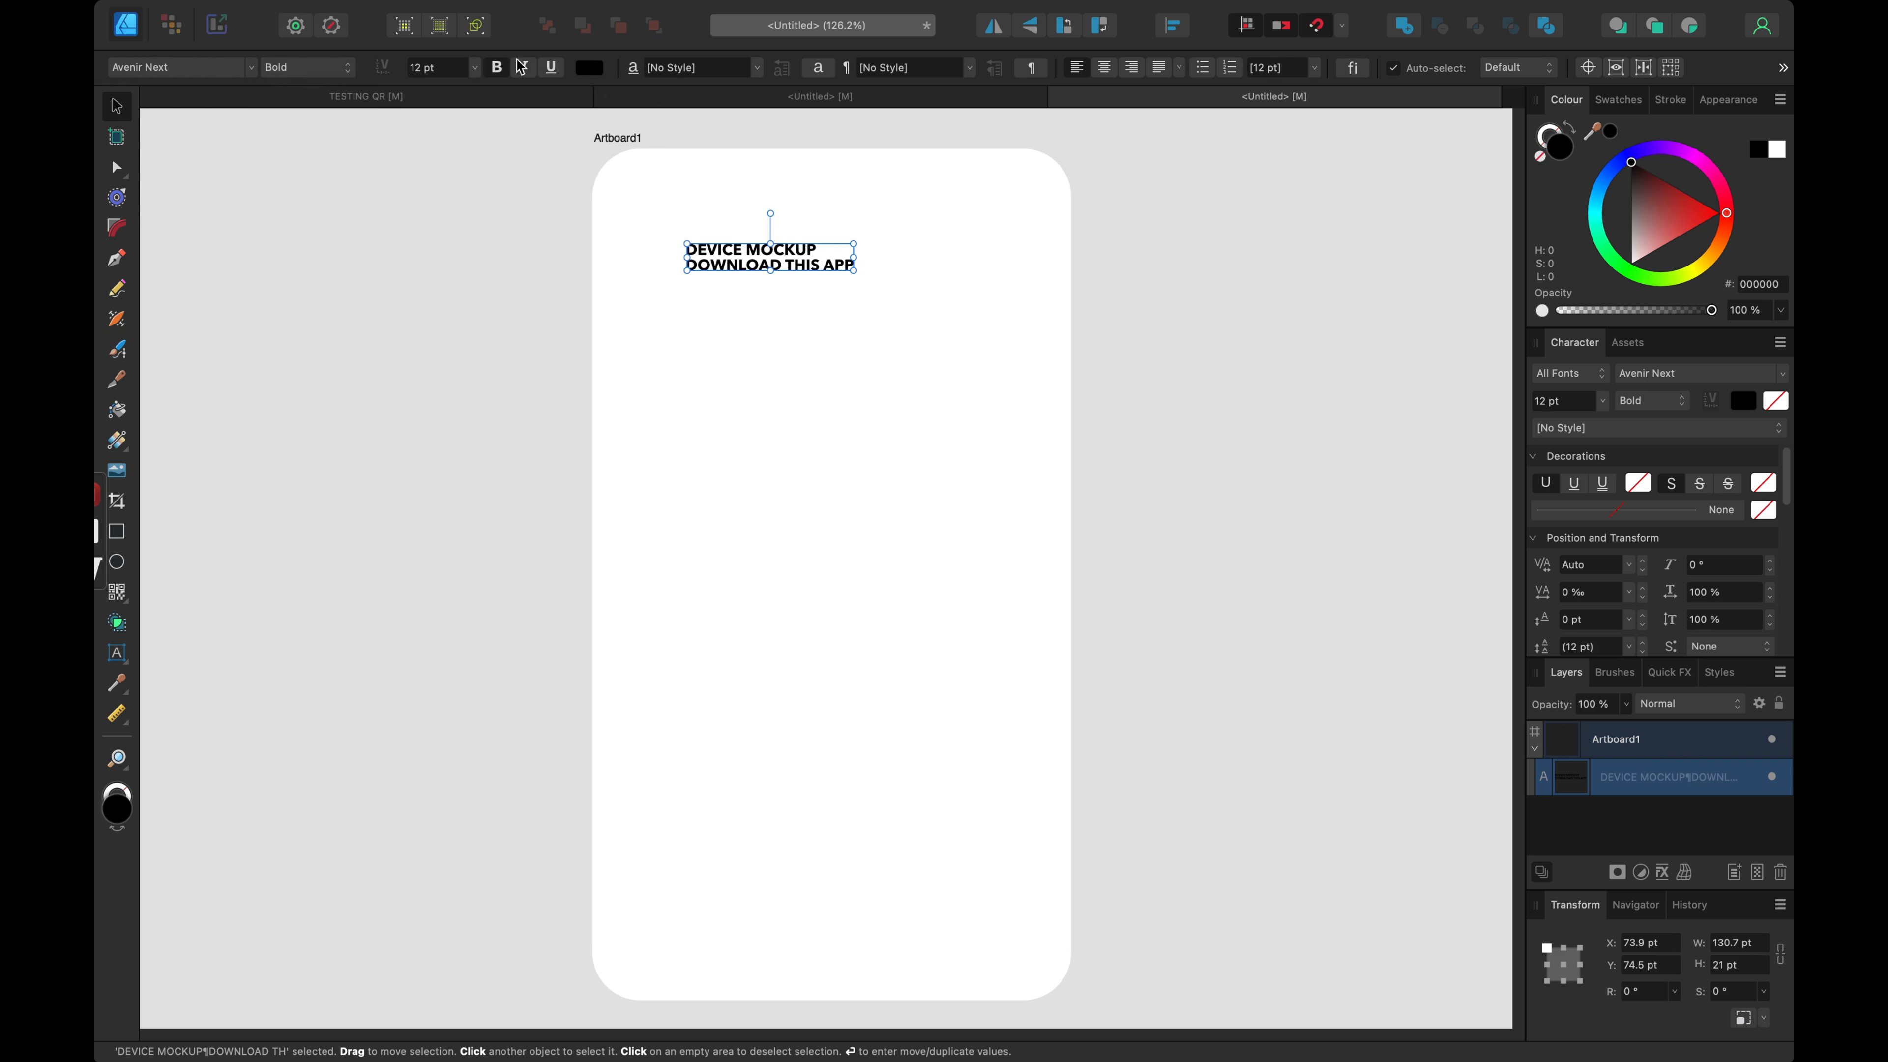
Step: Set the heading's font size to 20 pt and centre-align its lines
{"action": "left_click", "coordinate": [419, 71]}
{"action": "type", "text": "20"}
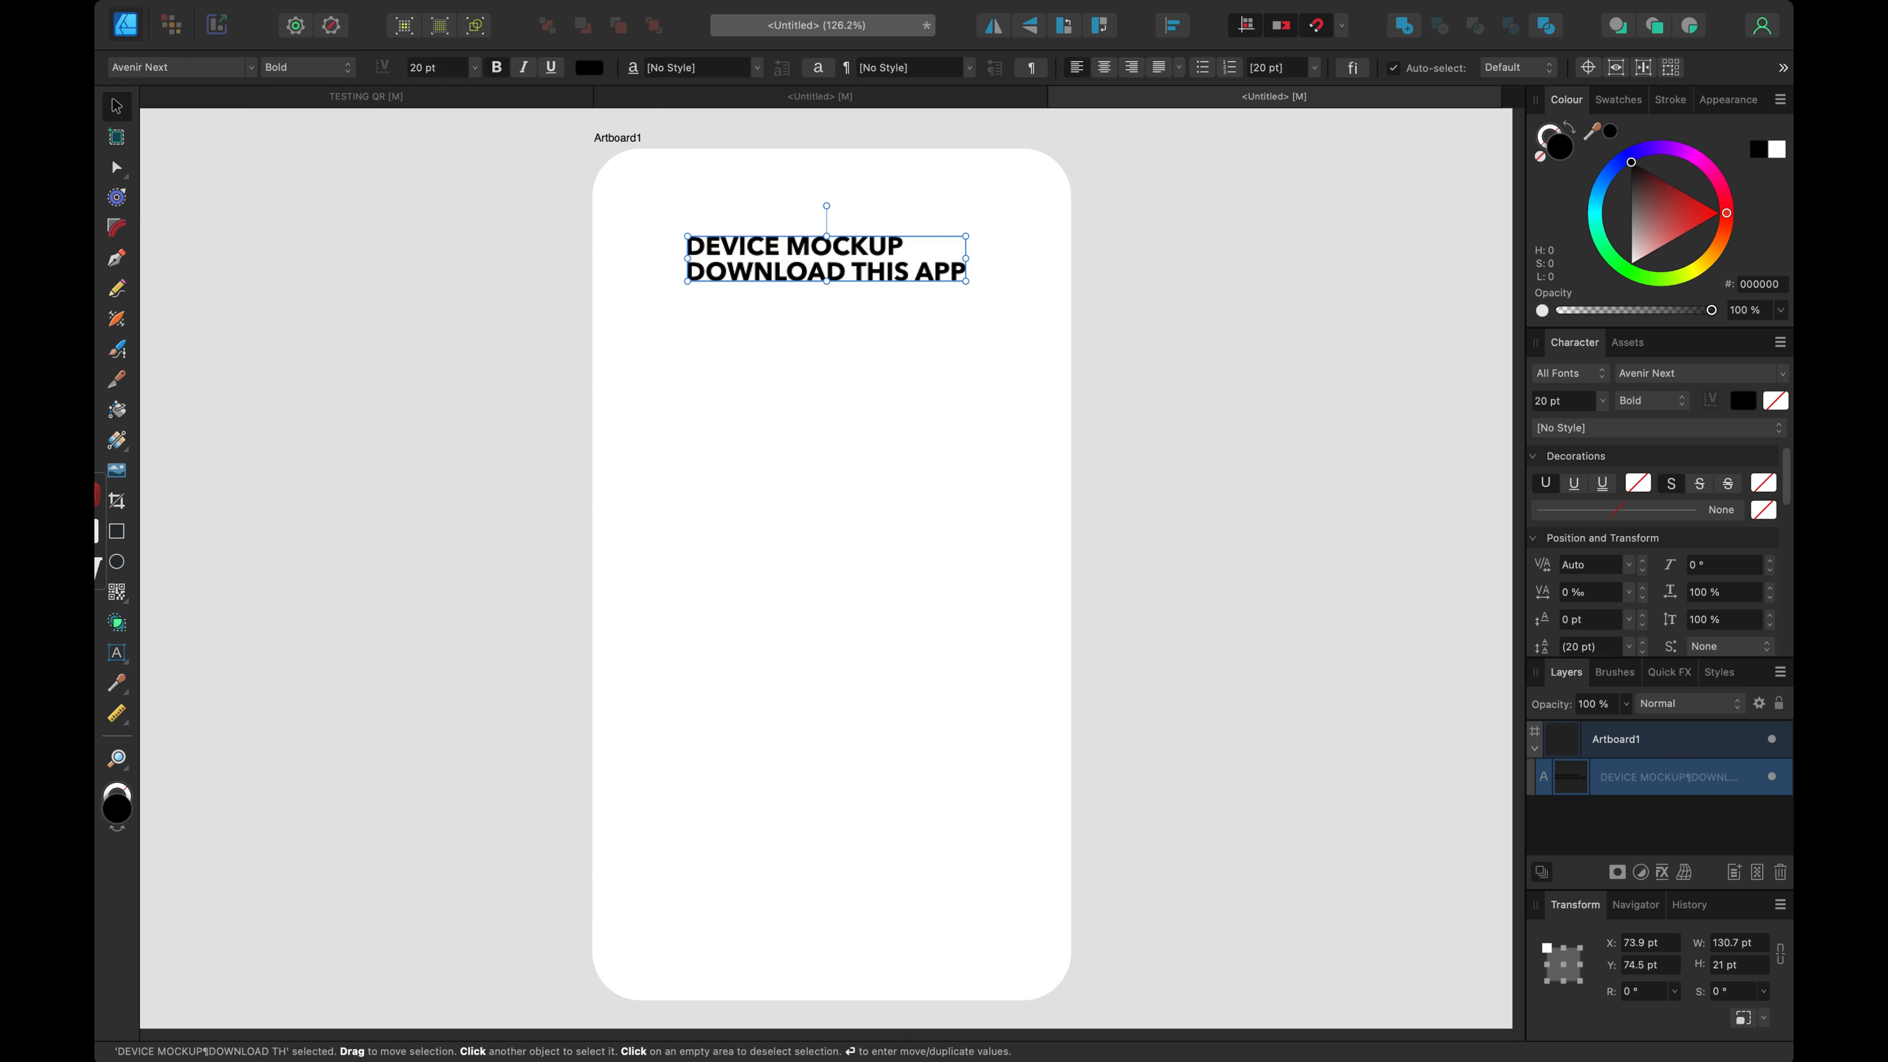
{"action": "key", "text": "Return"}
{"action": "left_click", "coordinate": [1106, 68]}
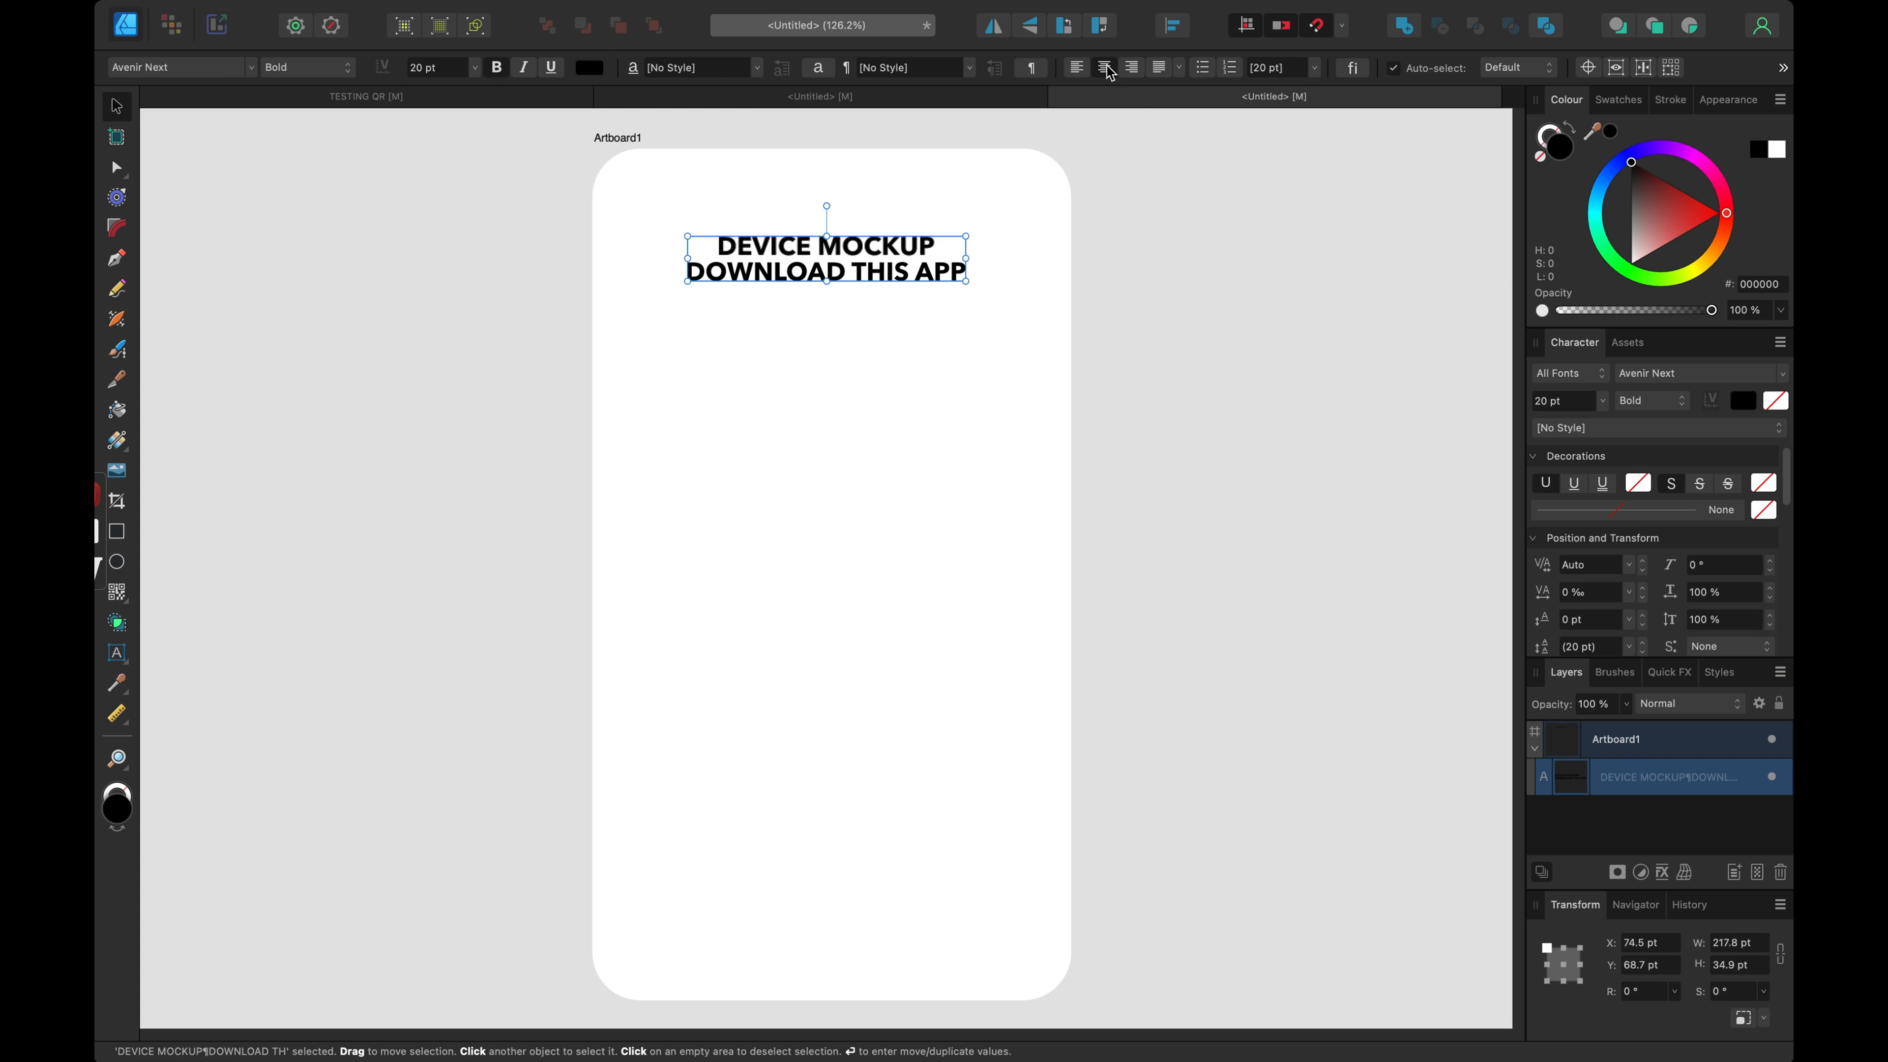
Step: Centre the heading horizontally on the artboard and move it up slightly to a Y position of about 60 pt
{"action": "left_click", "coordinate": [1173, 25]}
{"action": "left_click", "coordinate": [1213, 85]}
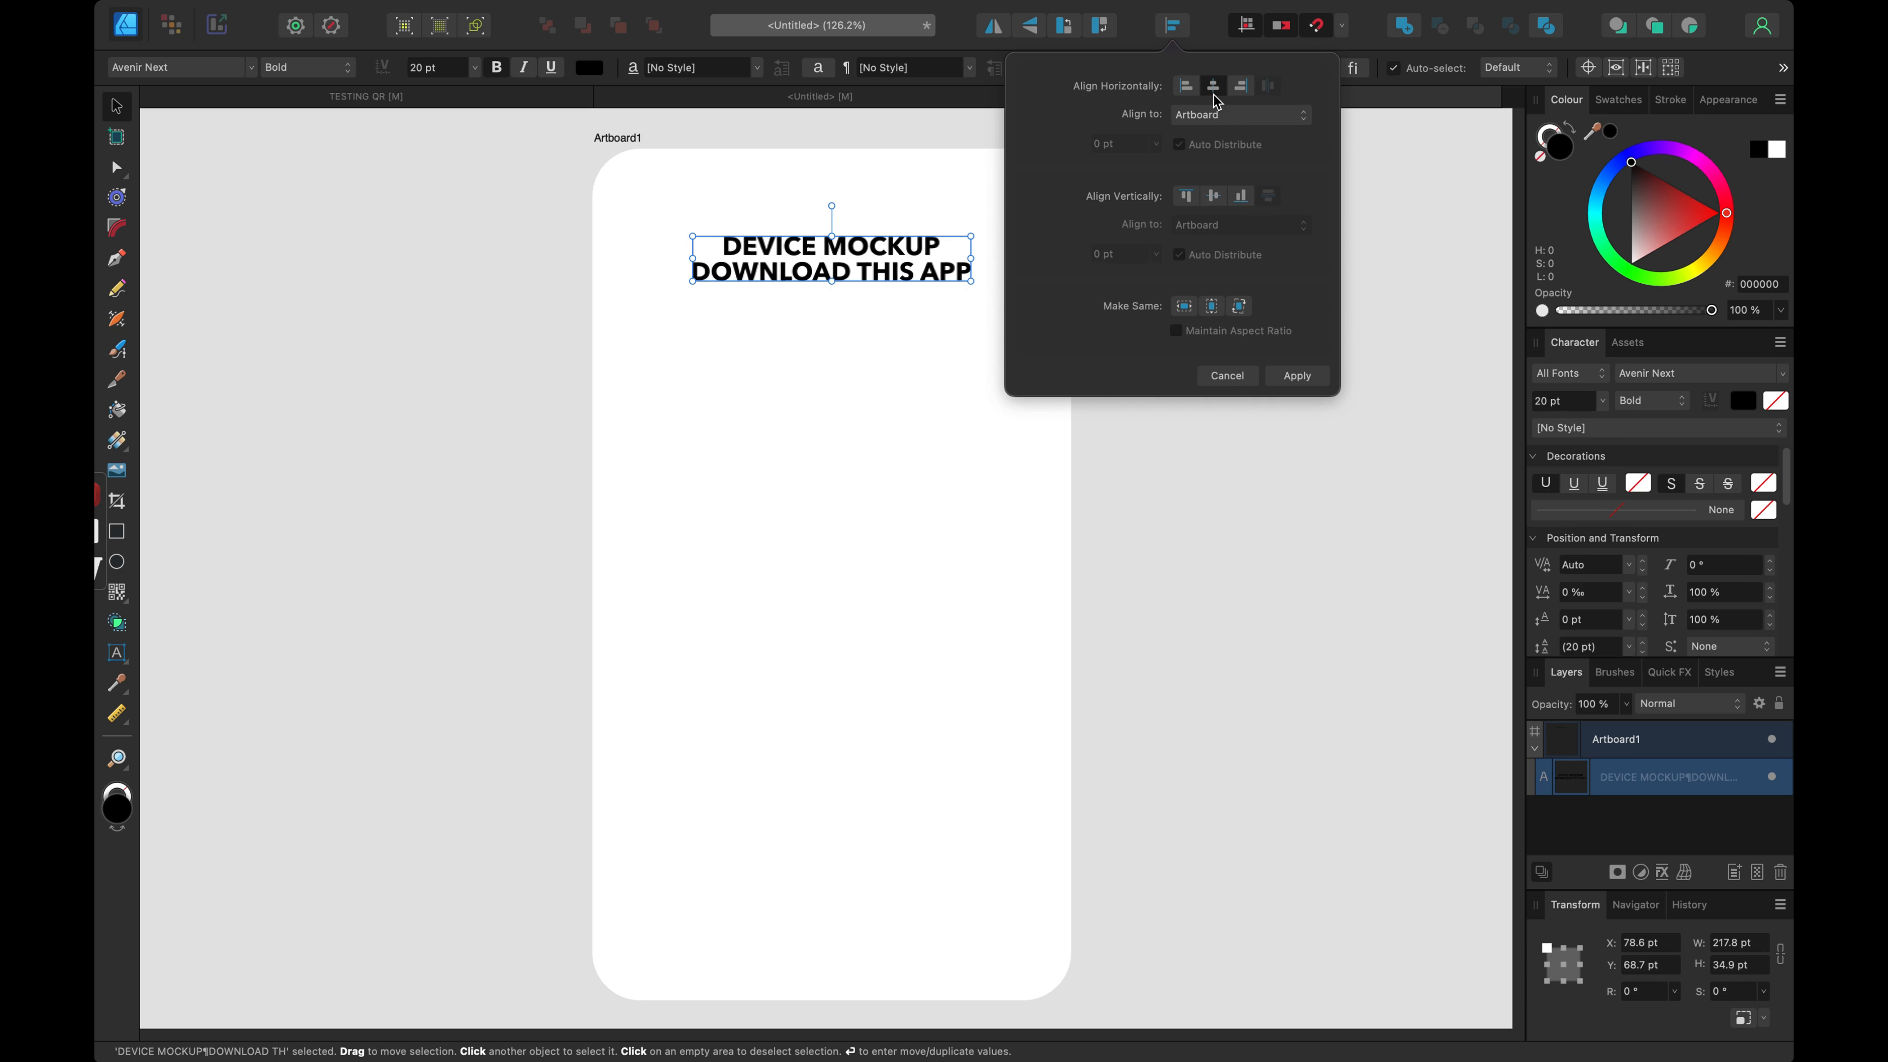
{"action": "left_click", "coordinate": [1277, 624]}
{"action": "left_click", "coordinate": [1268, 601]}
{"action": "left_click_drag", "start_coordinate": [883, 254], "coordinate": [883, 244]}
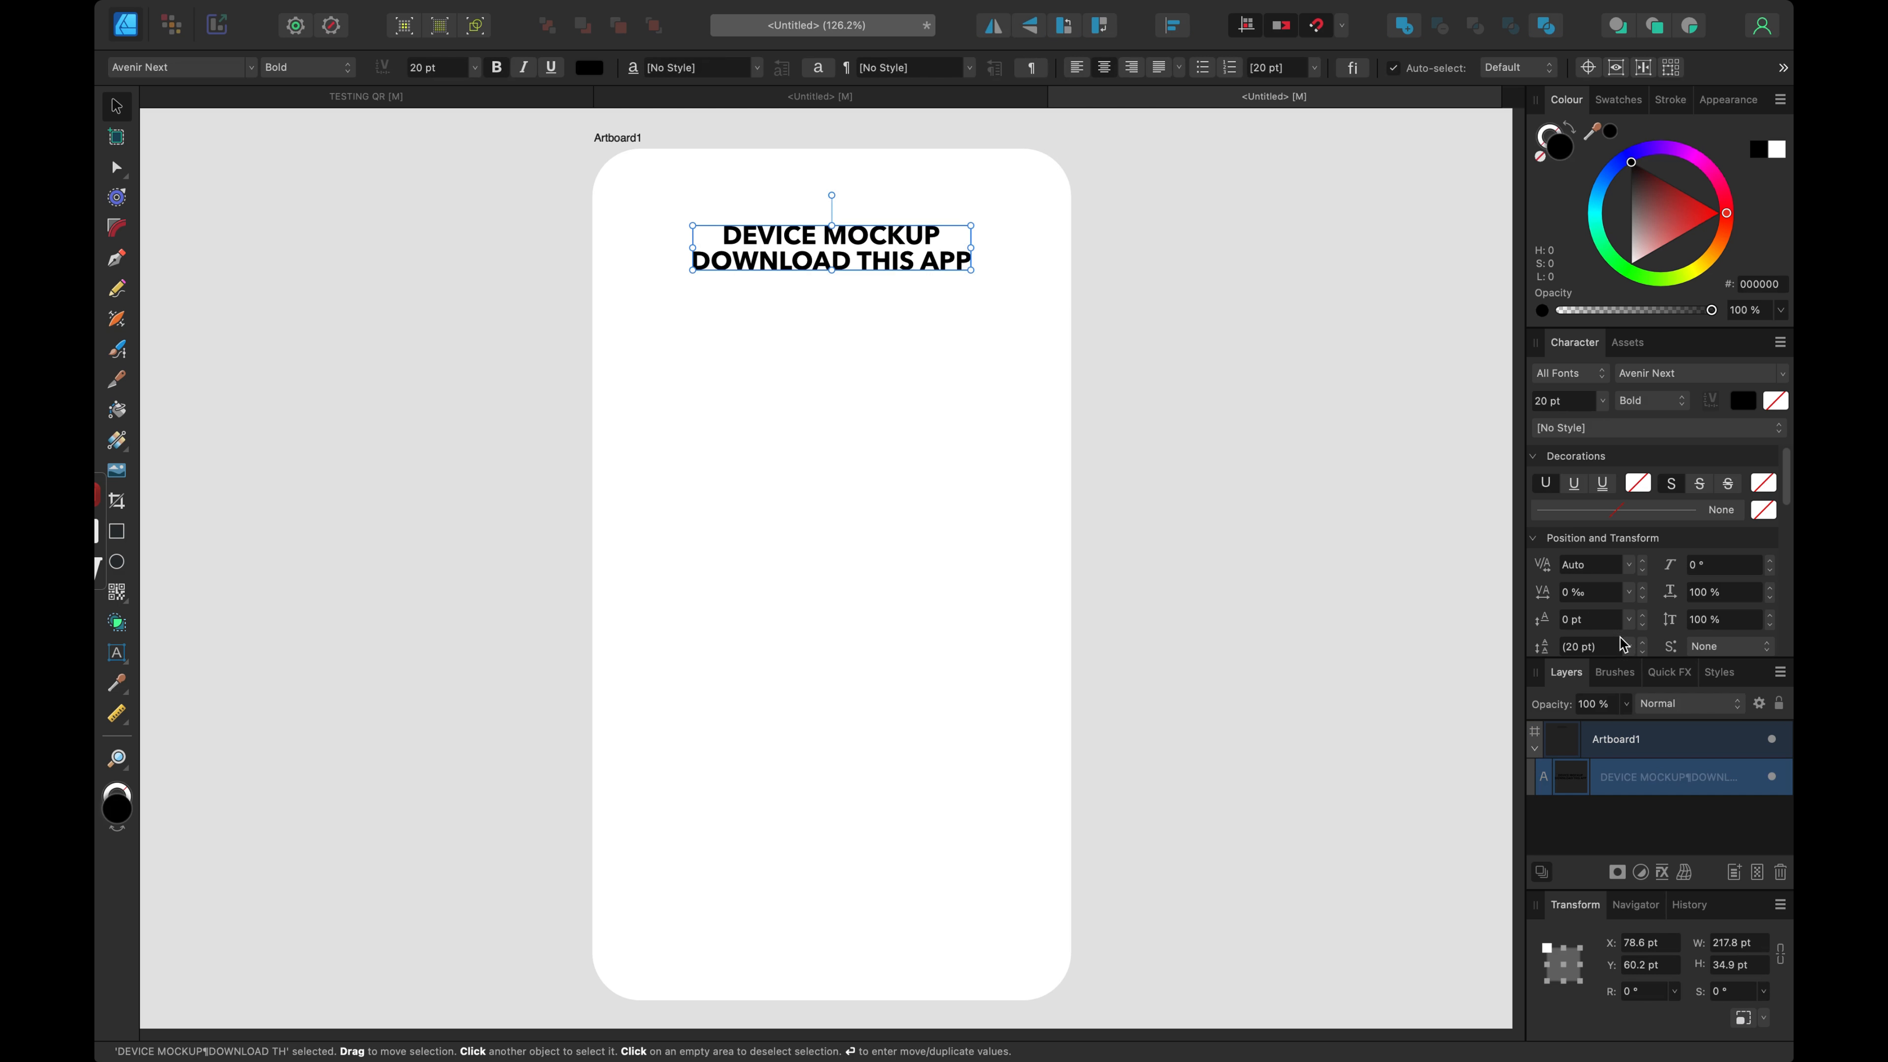
Step: Set the heading's line spacing to 24 pt
{"action": "left_click", "coordinate": [1628, 647]}
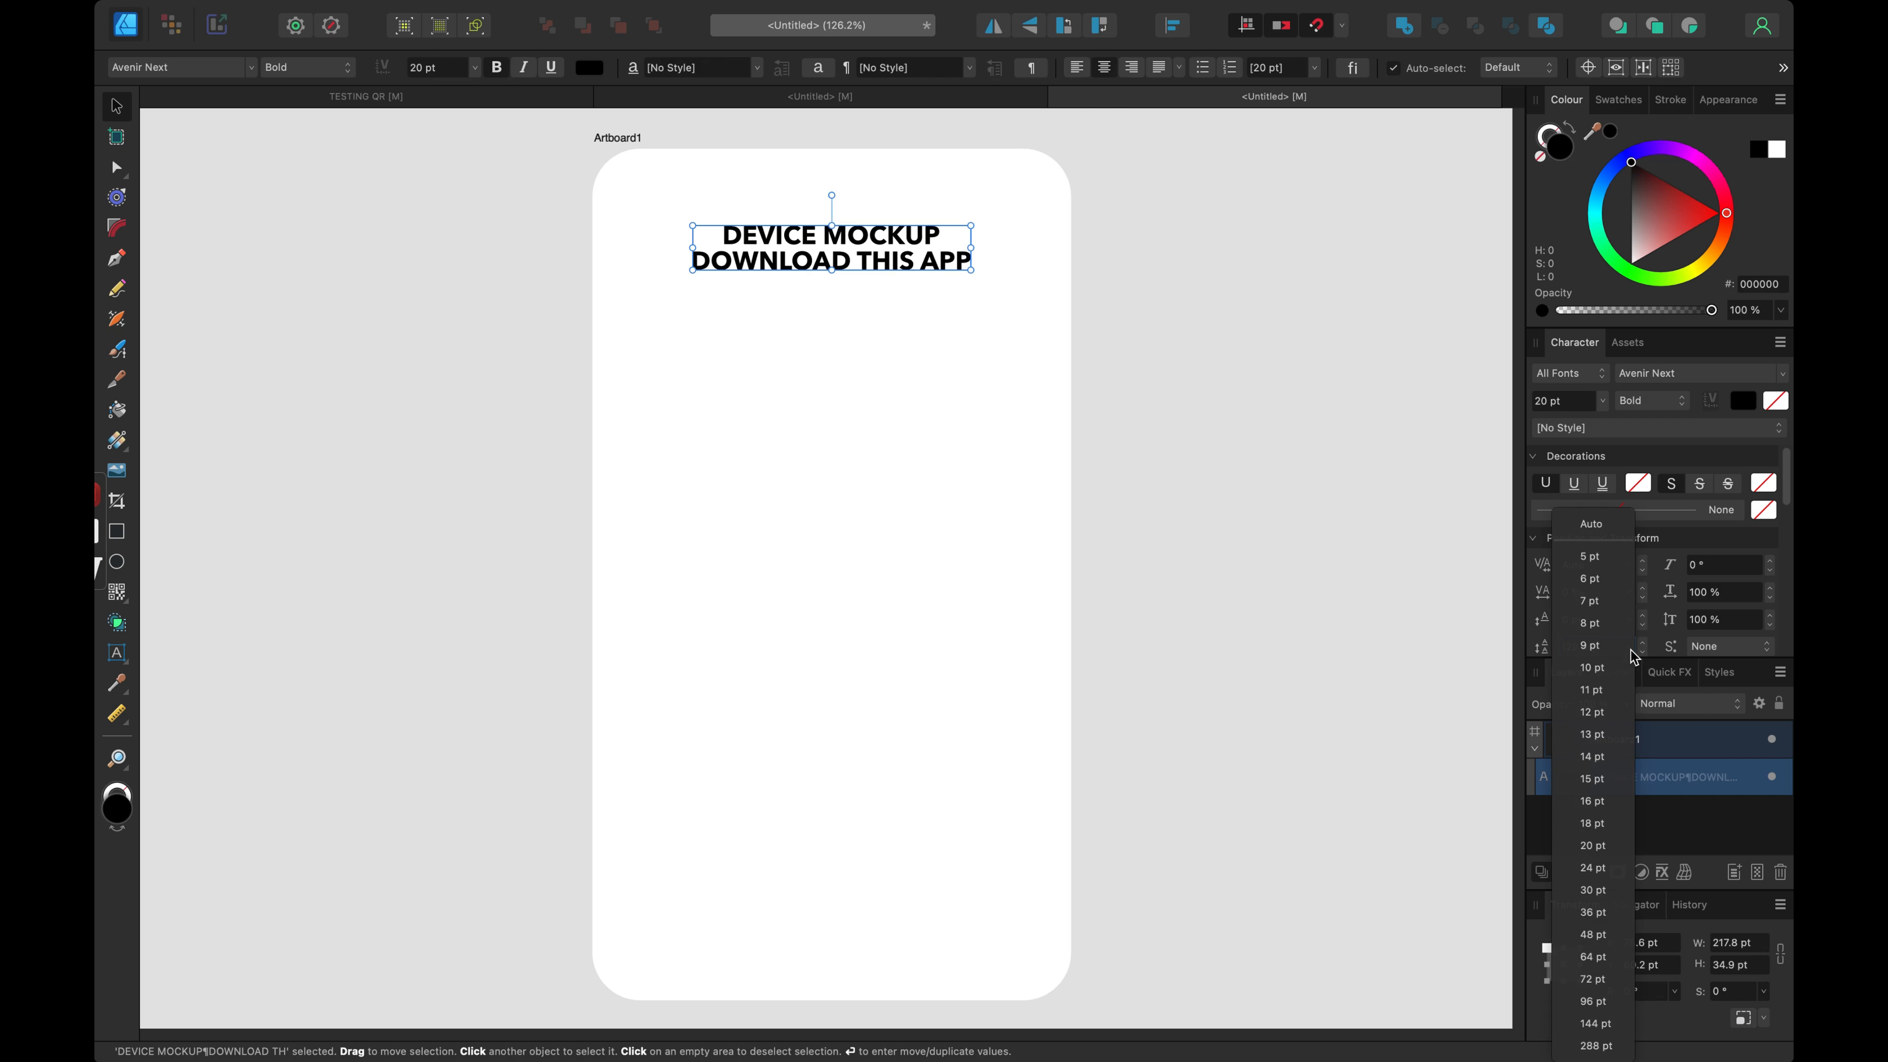
{"action": "left_click", "coordinate": [1592, 868]}
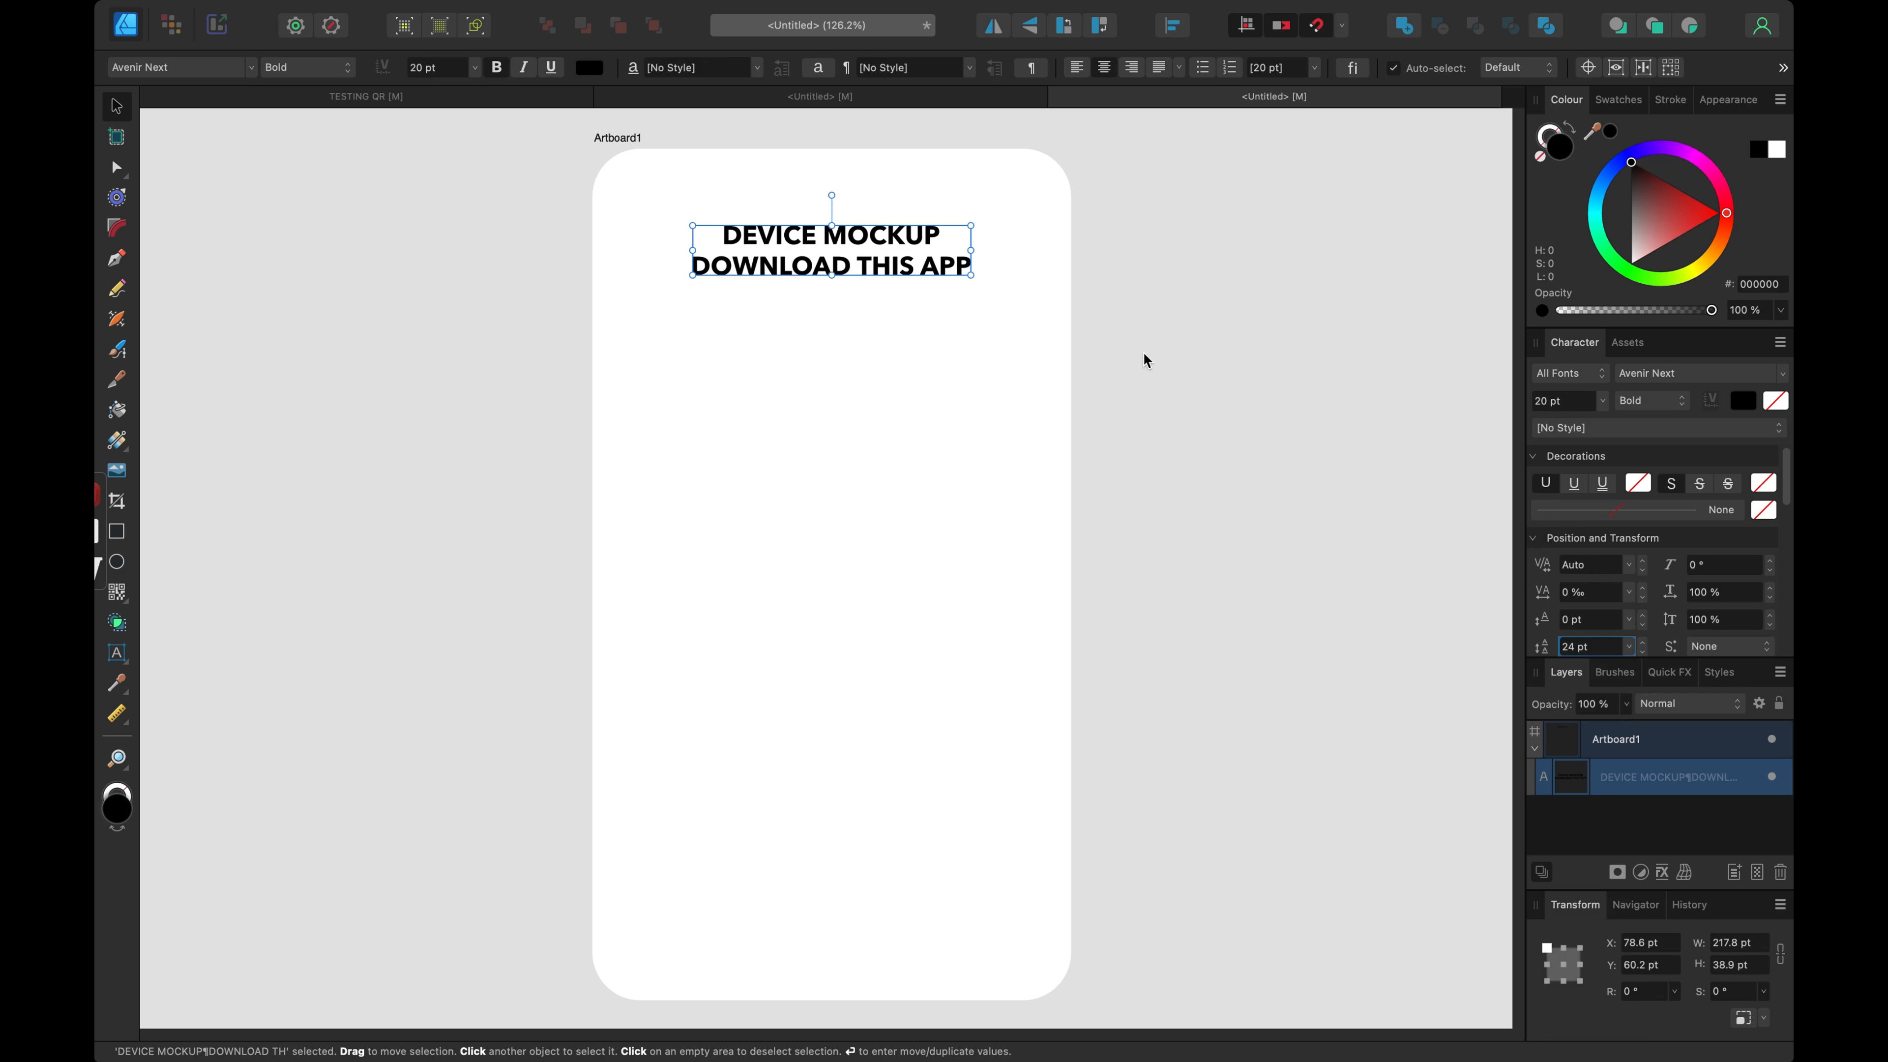
{"action": "left_click", "coordinate": [630, 181]}
Step: Paste the copied "Suspendisse sem lorem" placeholder paragraph onto the artboard below the heading
{"action": "left_click", "coordinate": [833, 245]}
{"action": "left_click", "coordinate": [633, 147]}
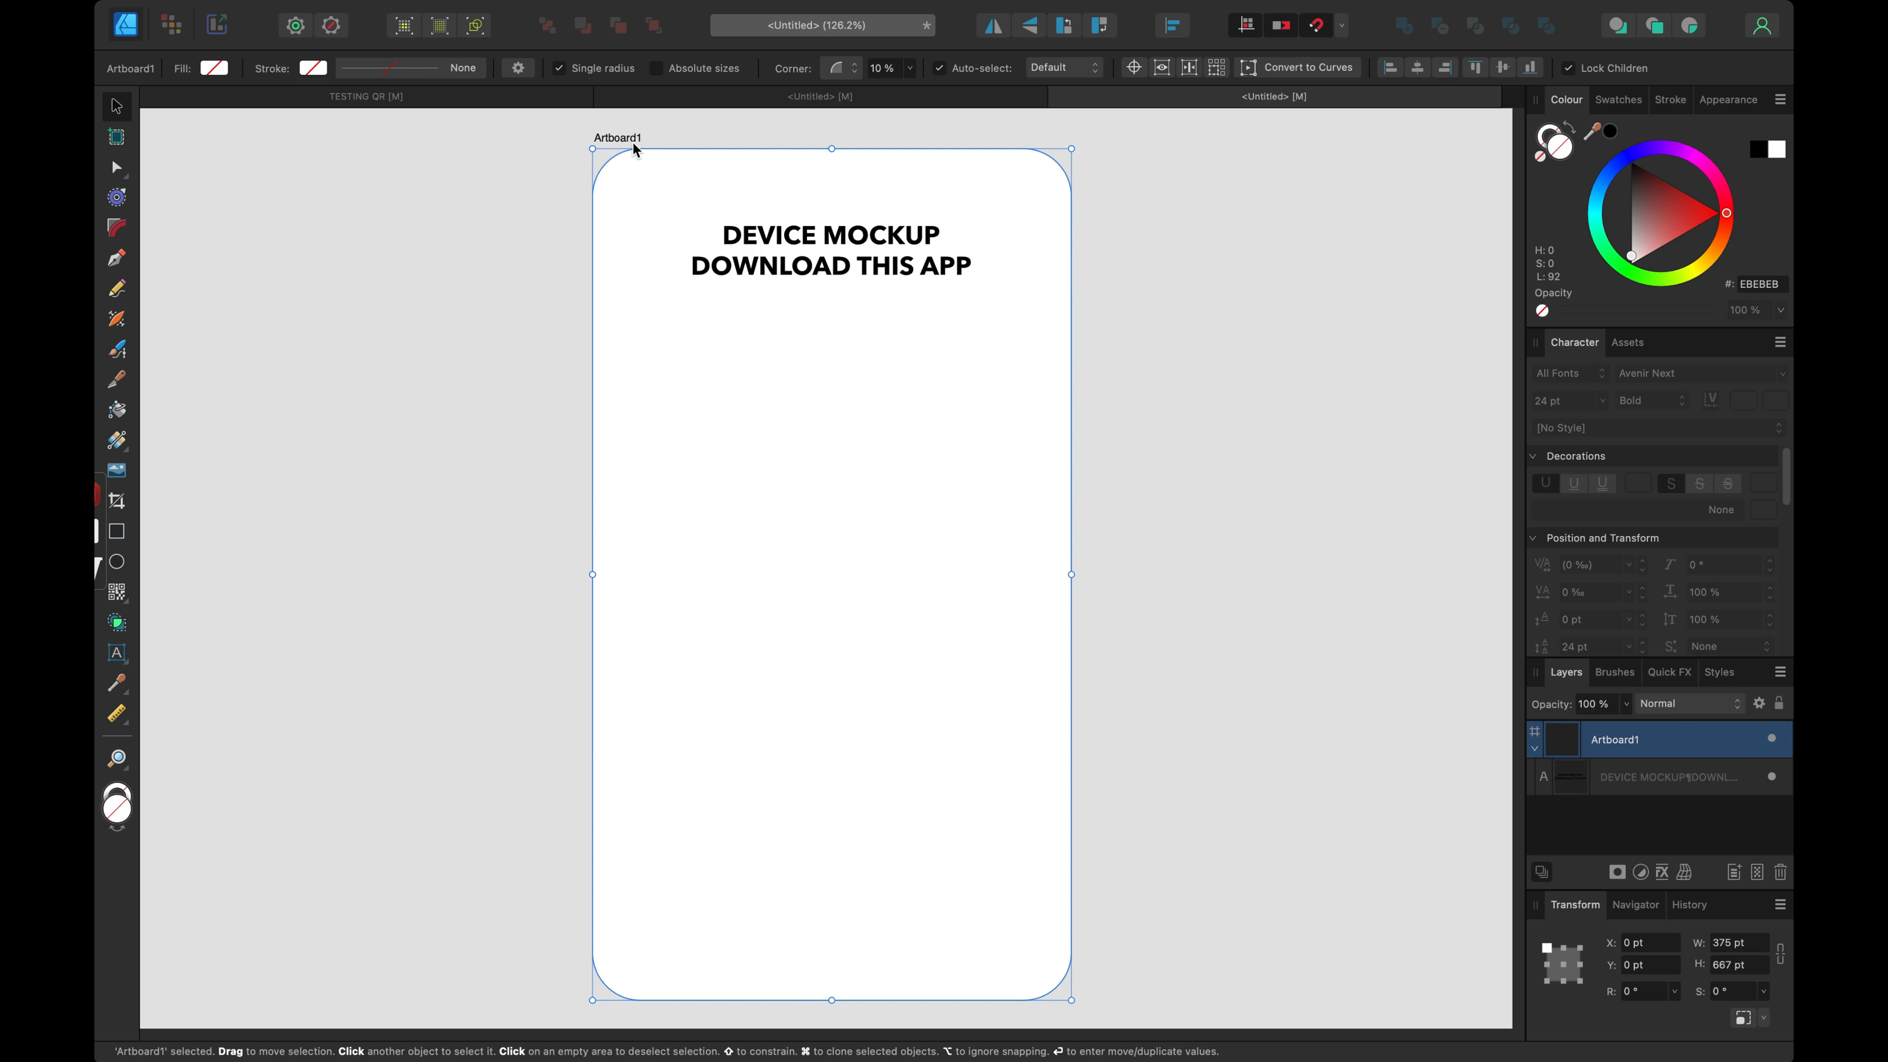
{"action": "key", "text": "cmd+v"}
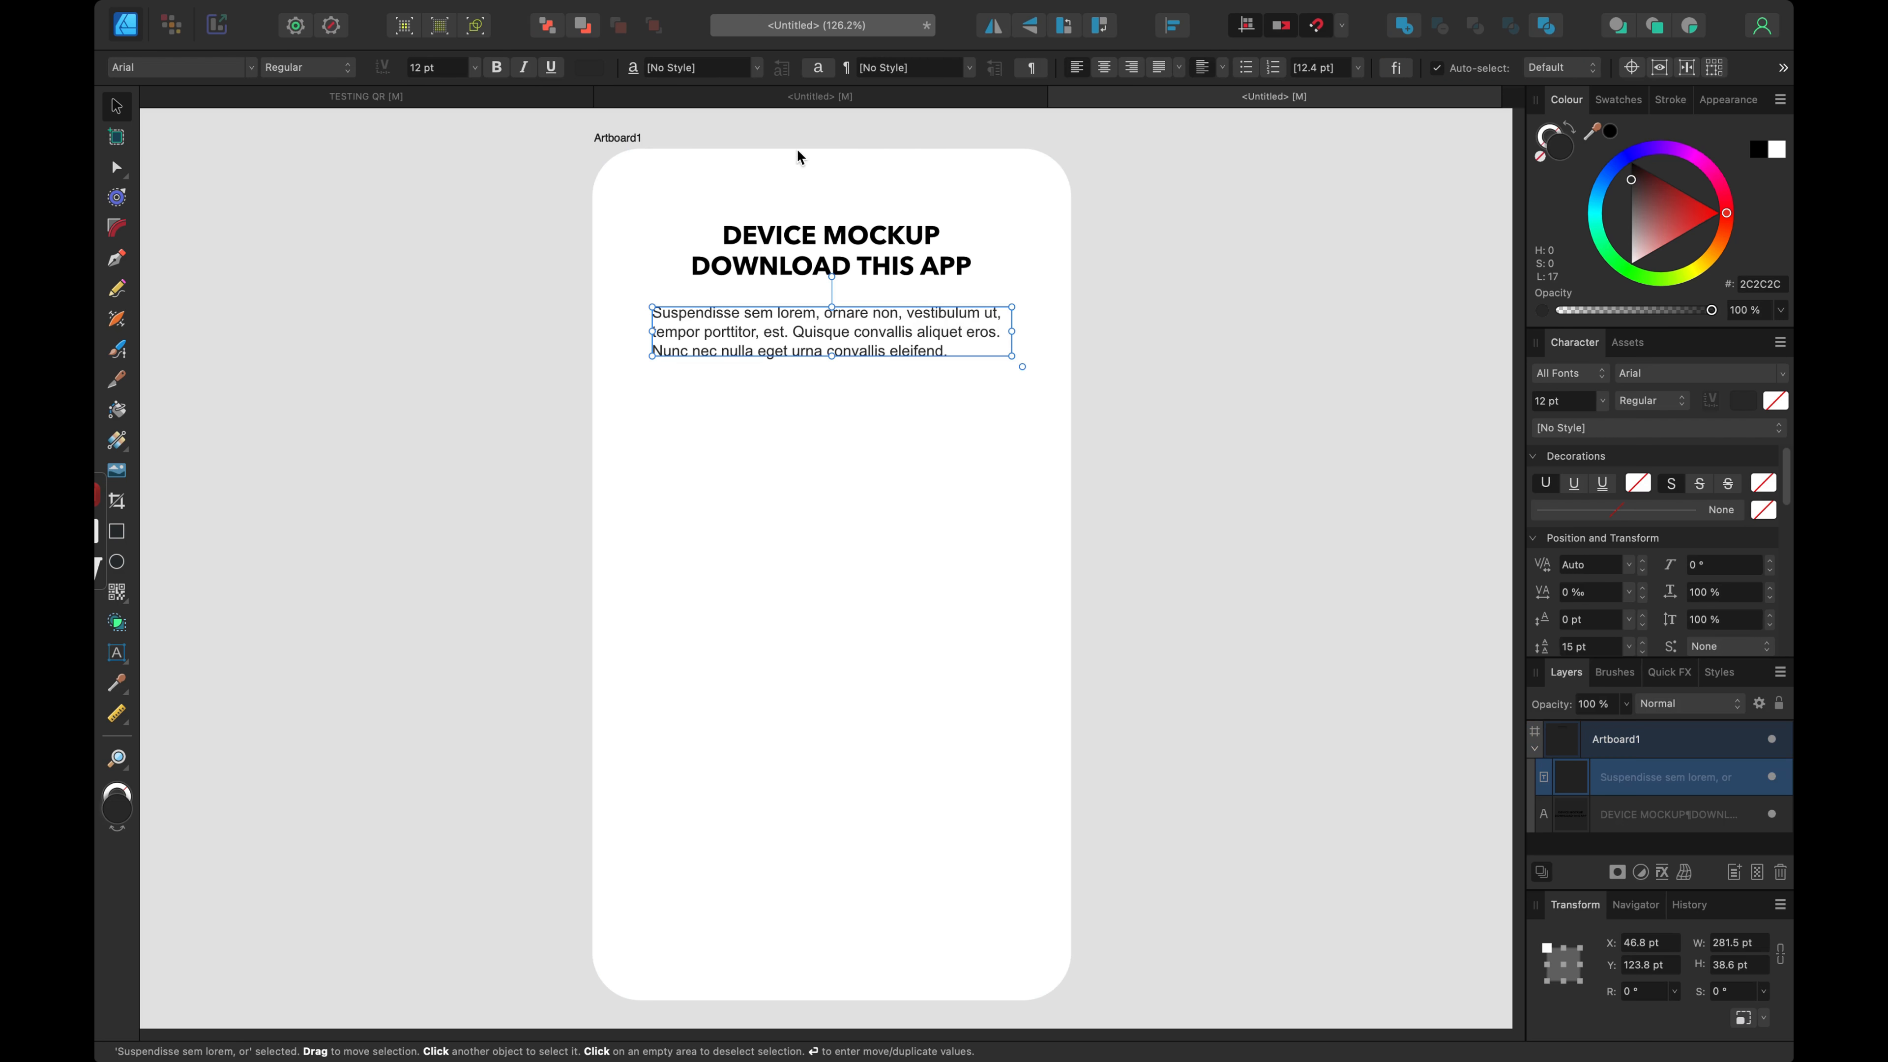
{"action": "left_click", "coordinate": [354, 291]}
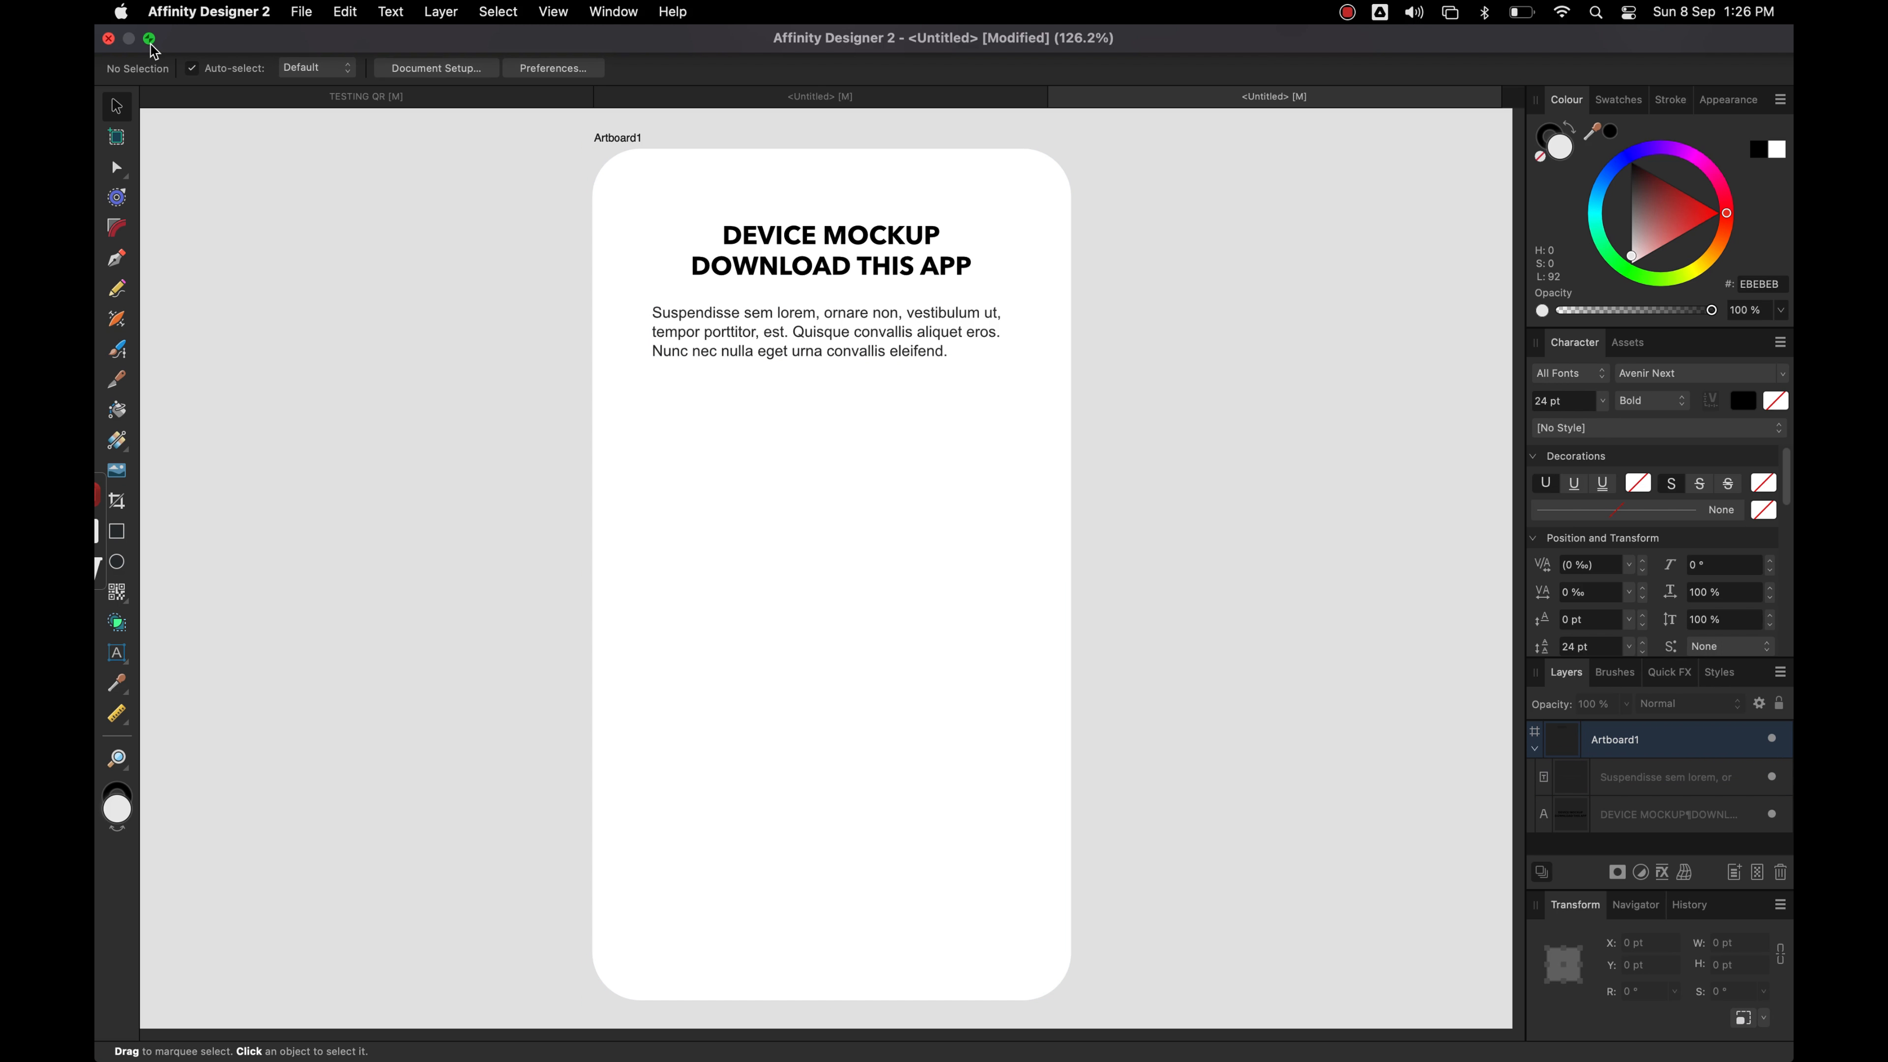
Step: Take the application window out of full-screen mode and make it slightly narrower
{"action": "left_click", "coordinate": [150, 41]}
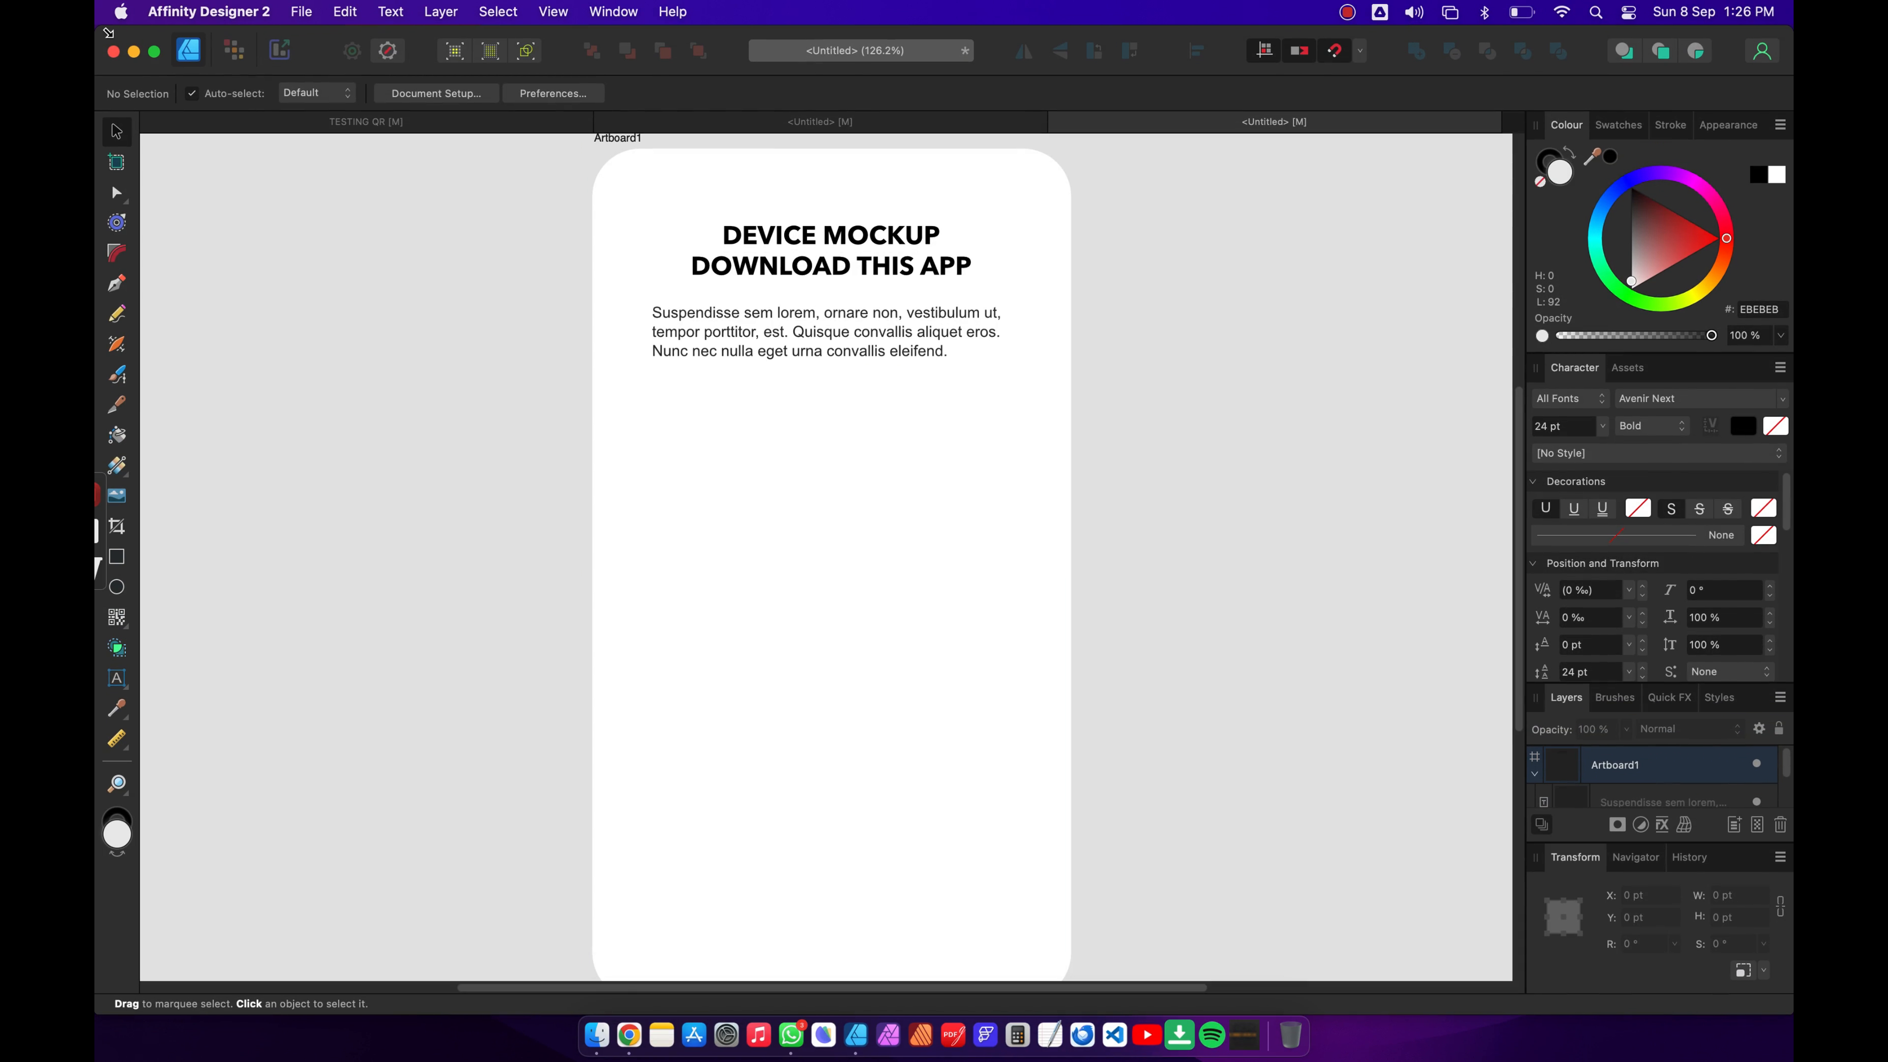
{"action": "mouse_move", "coordinate": [108, 33]}
{"action": "left_mouse_down"}
{"action": "mouse_move", "coordinate": [150, 30]}
{"action": "mouse_move", "coordinate": [126, 33]}
{"action": "left_mouse_up"}
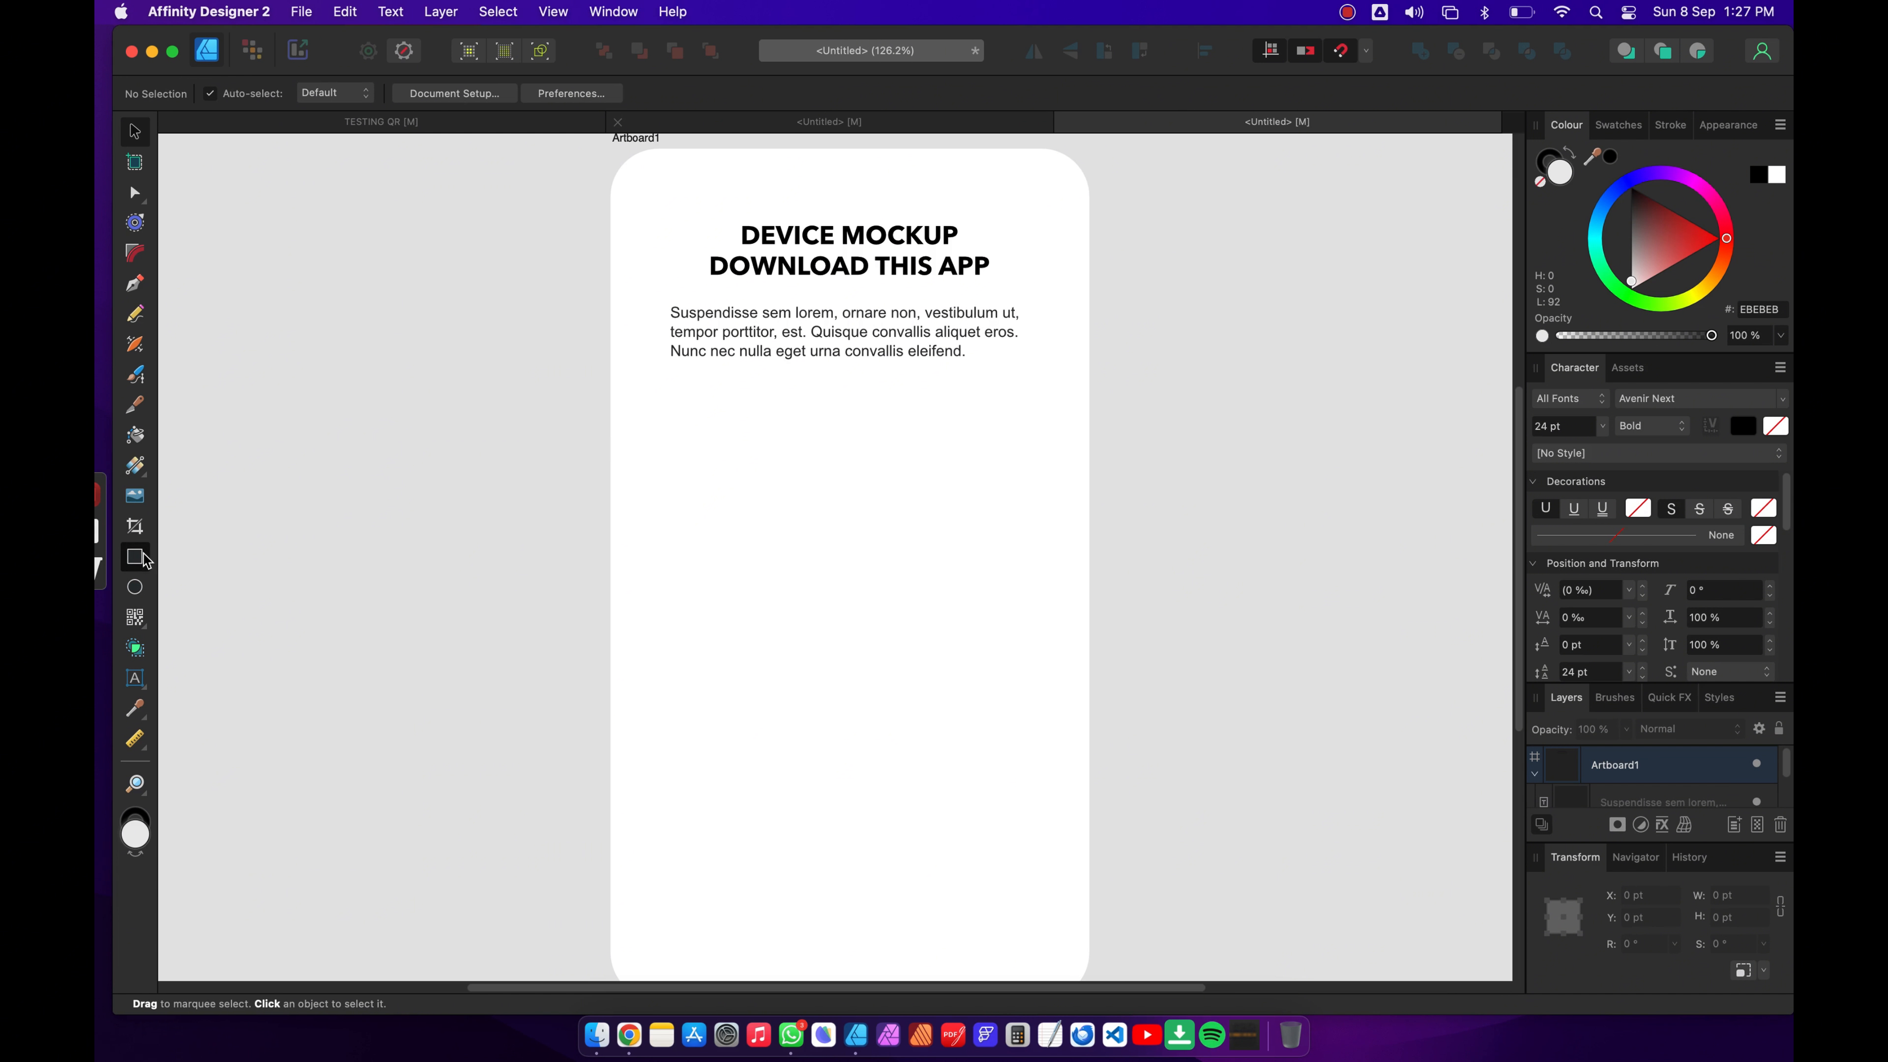
Step: Draw a rectangle below the placeholder paragraph and set its size to 298 pt wide by 80 pt high
{"action": "left_click", "coordinate": [134, 557]}
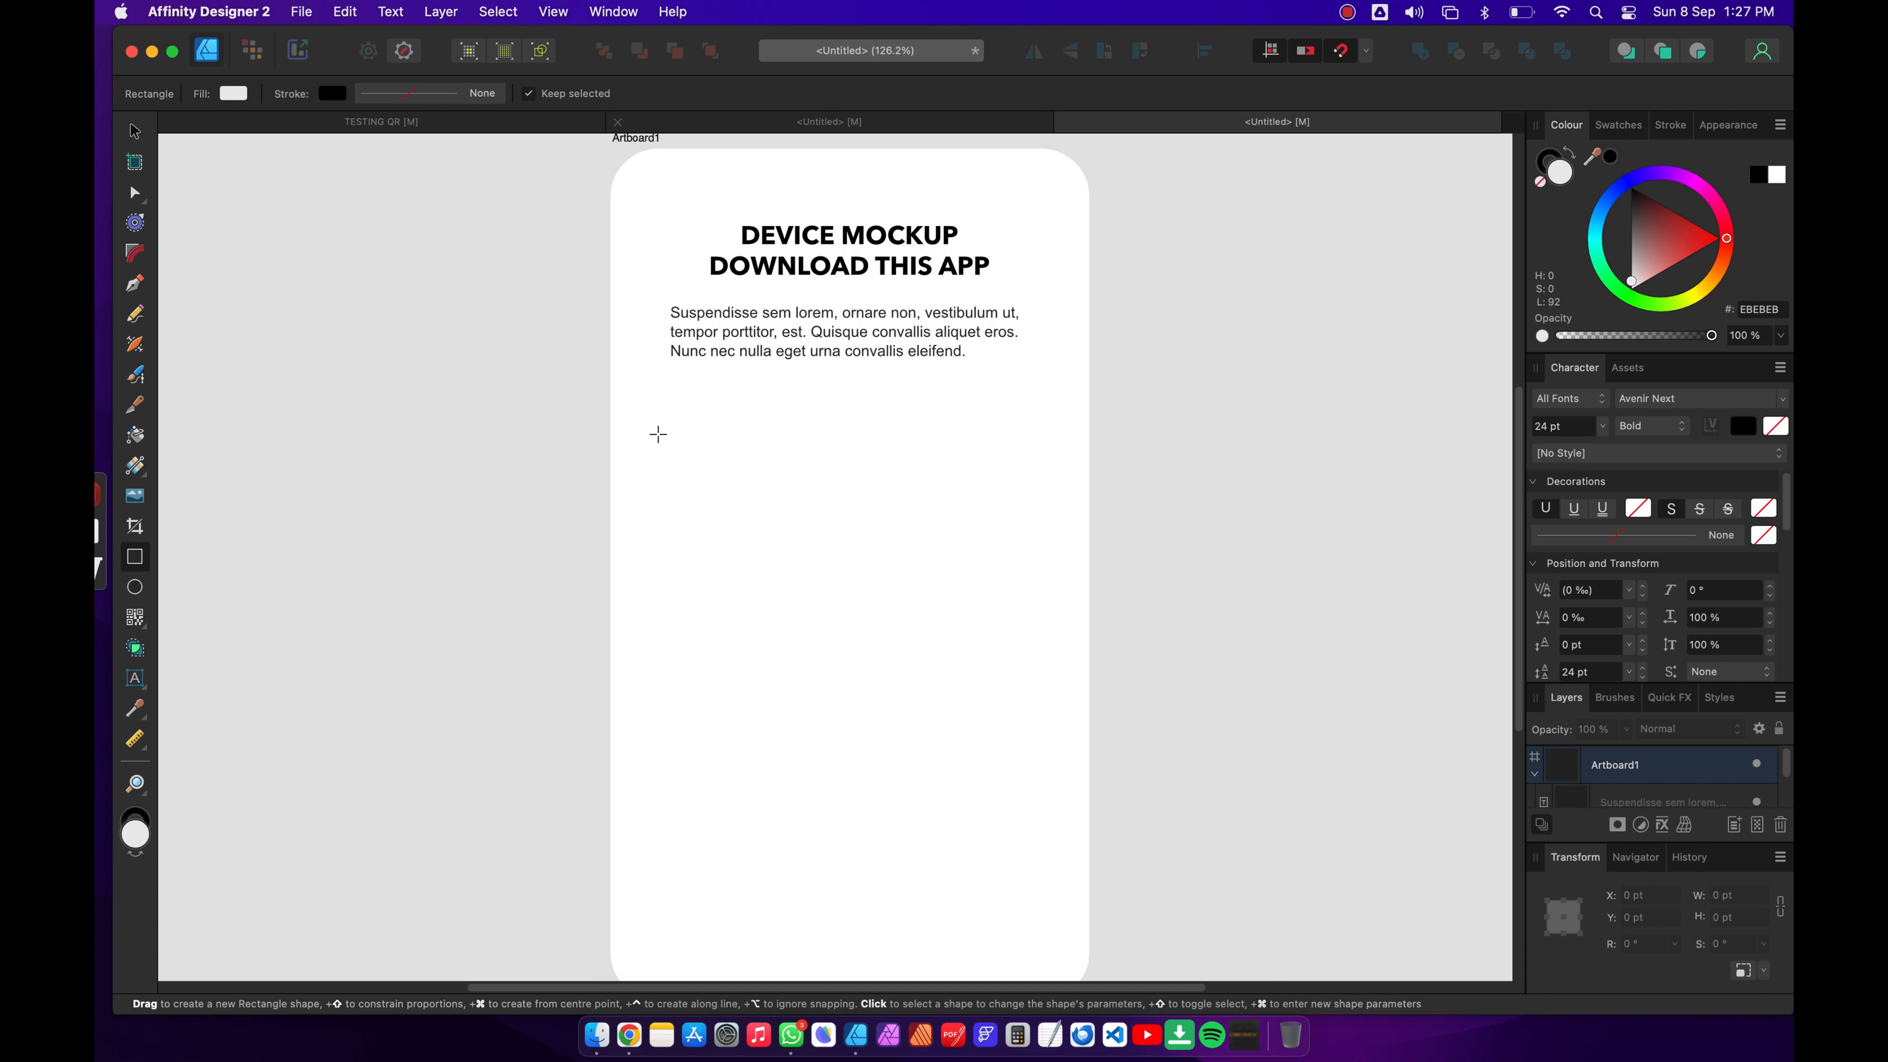
{"action": "left_click_drag", "start_coordinate": [658, 434], "coordinate": [823, 492]}
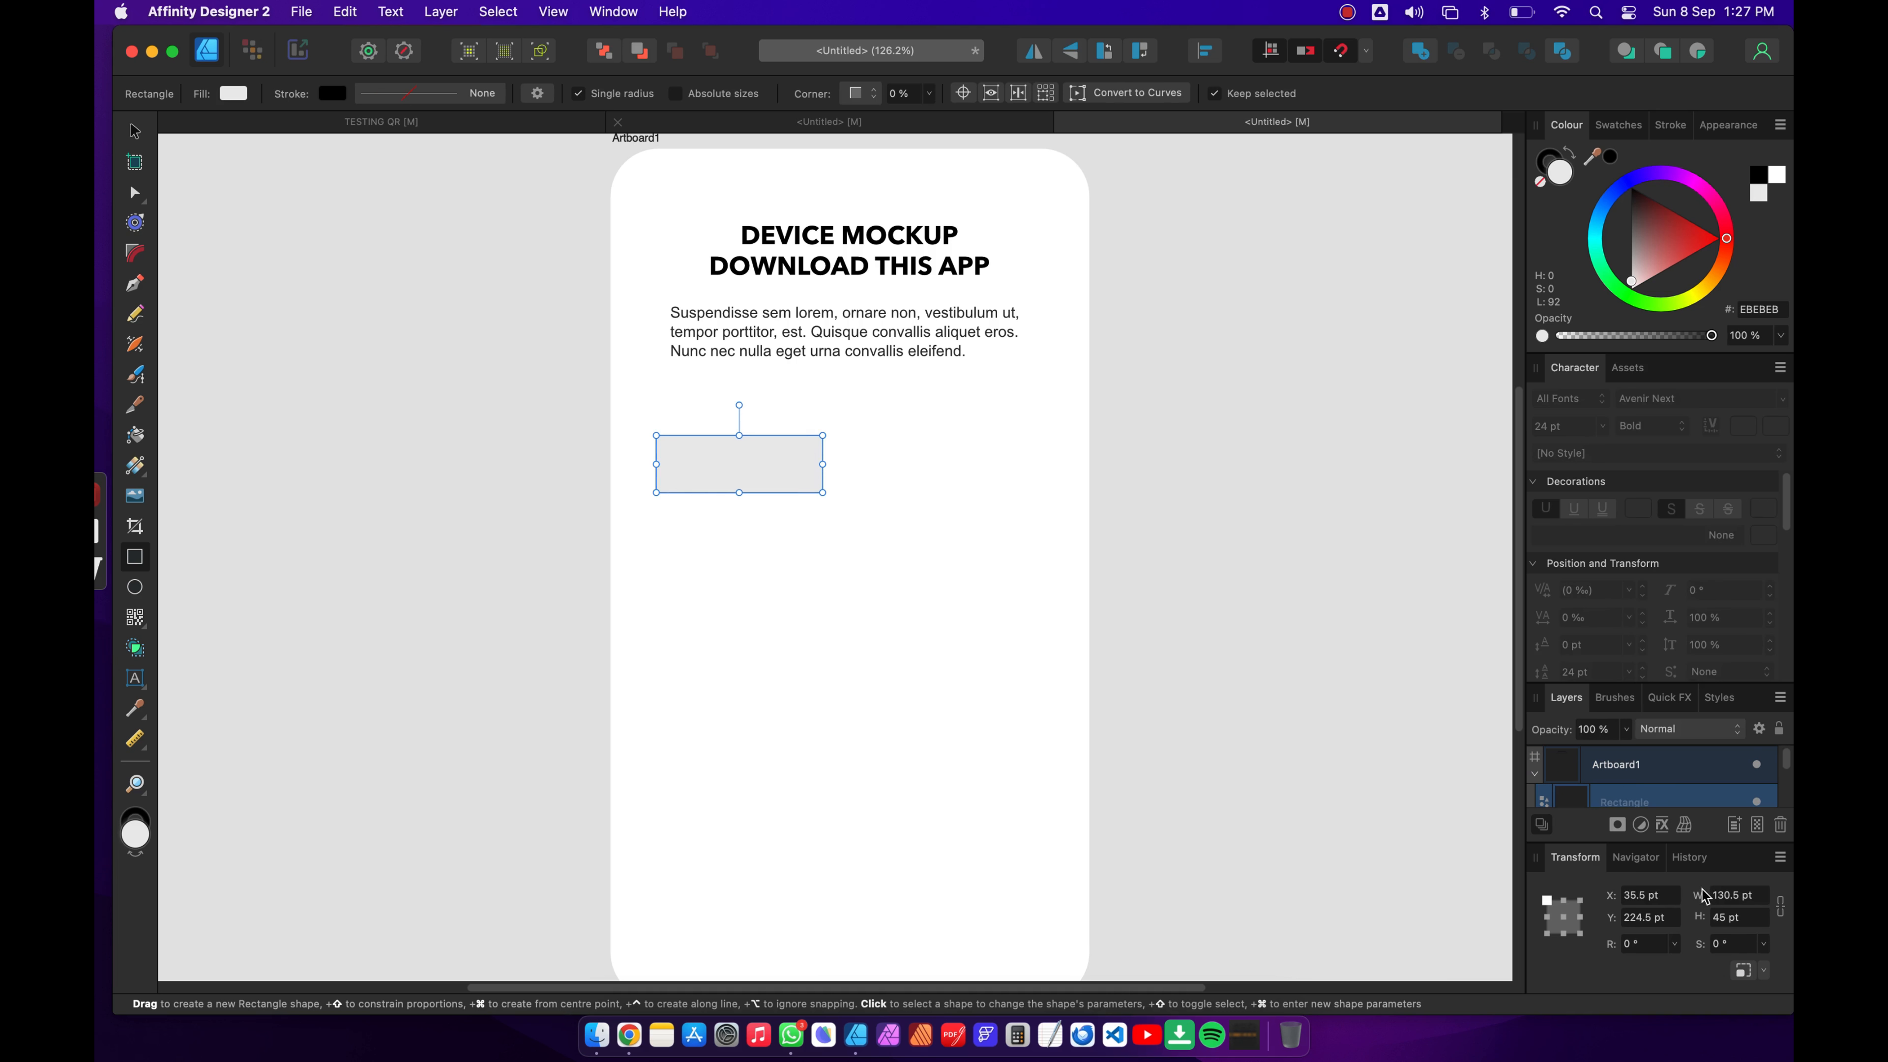
{"action": "left_click", "coordinate": [1748, 897]}
{"action": "type", "text": "298"}
{"action": "key", "text": "Tab"}
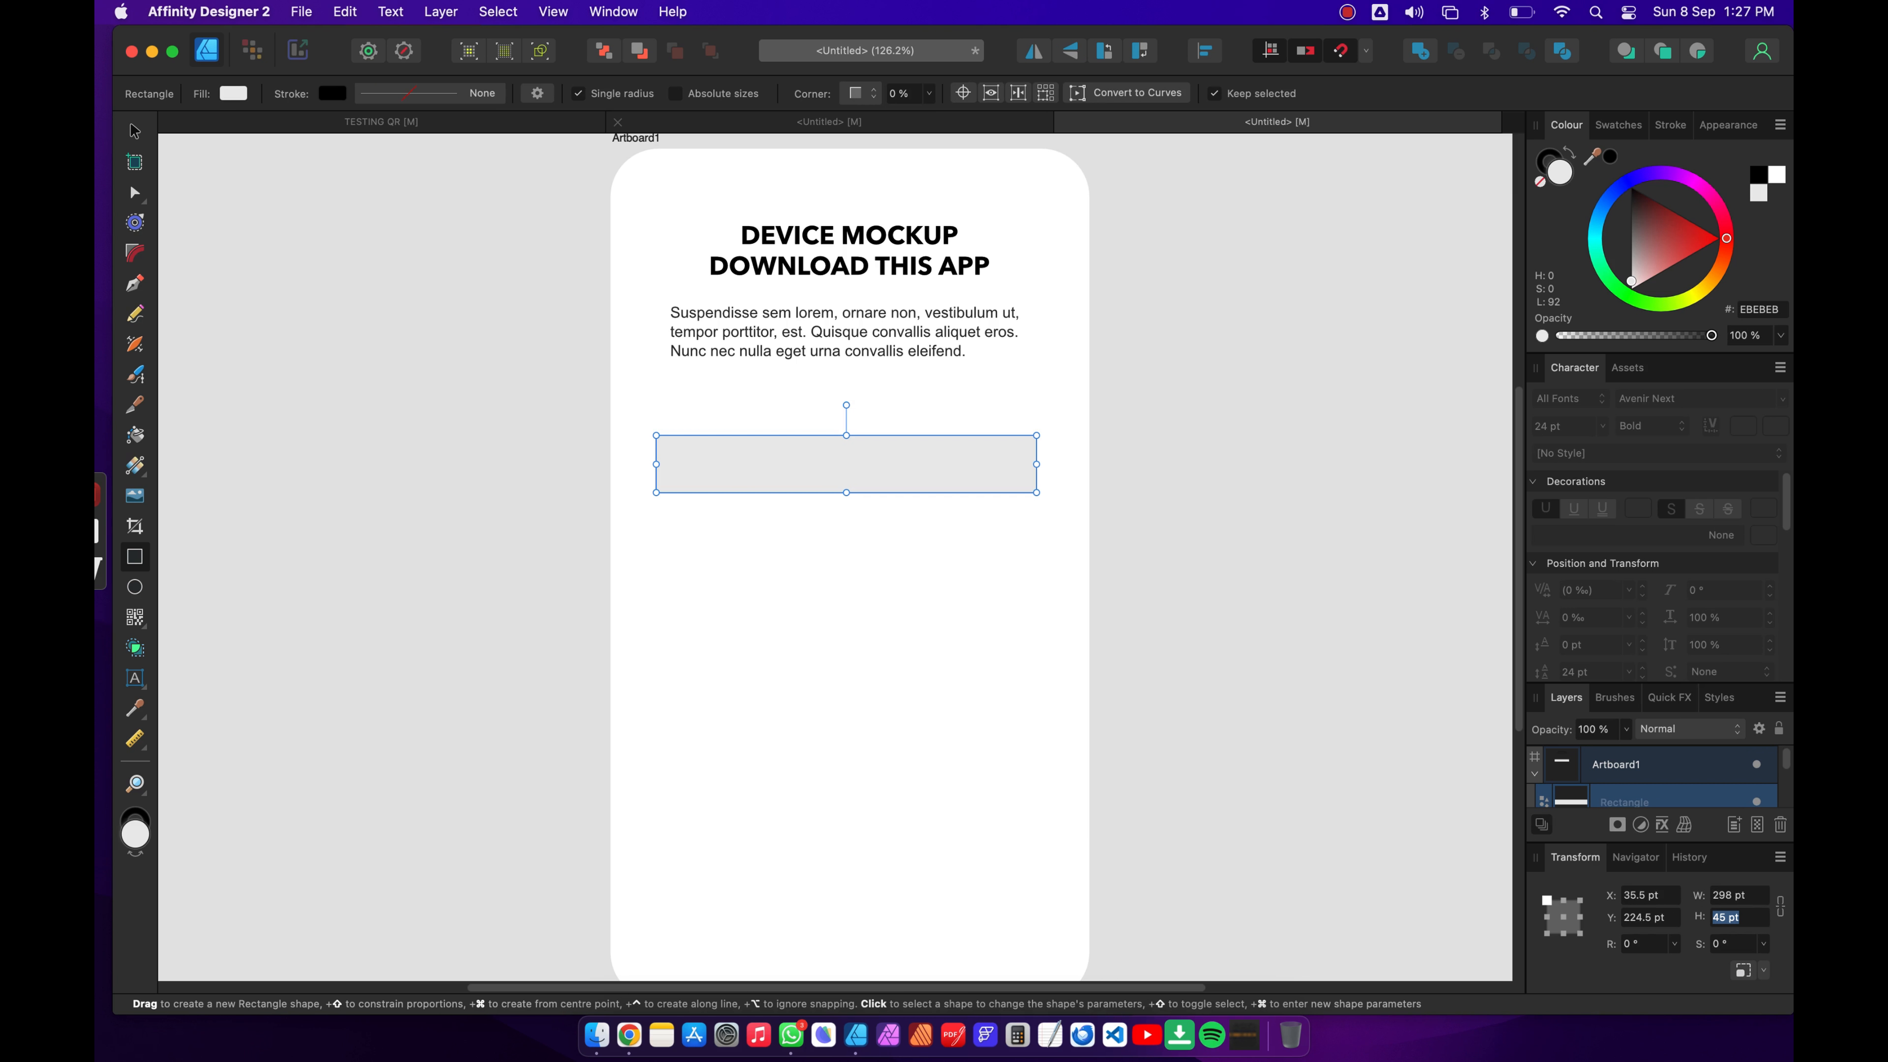
{"action": "type", "text": "80"}
{"action": "key", "text": "Return"}
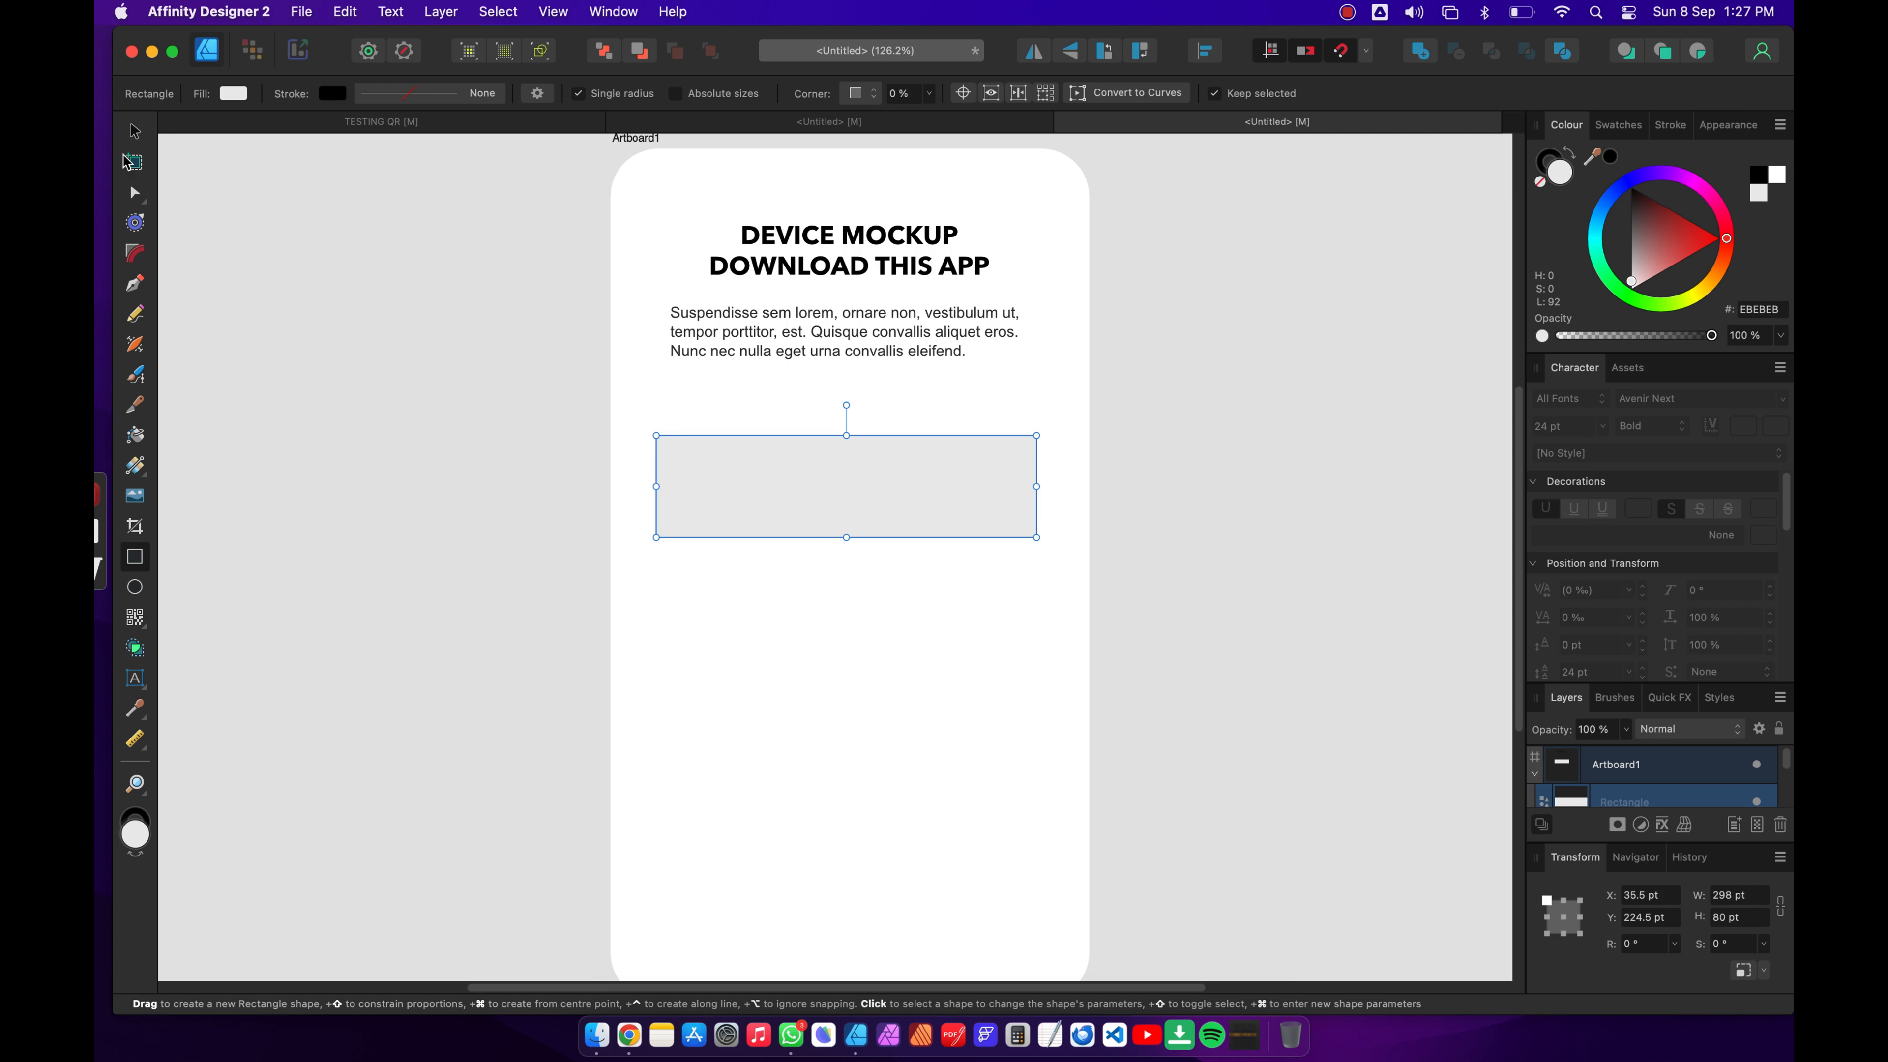
{"action": "left_click", "coordinate": [134, 132]}
{"action": "left_click", "coordinate": [316, 303]}
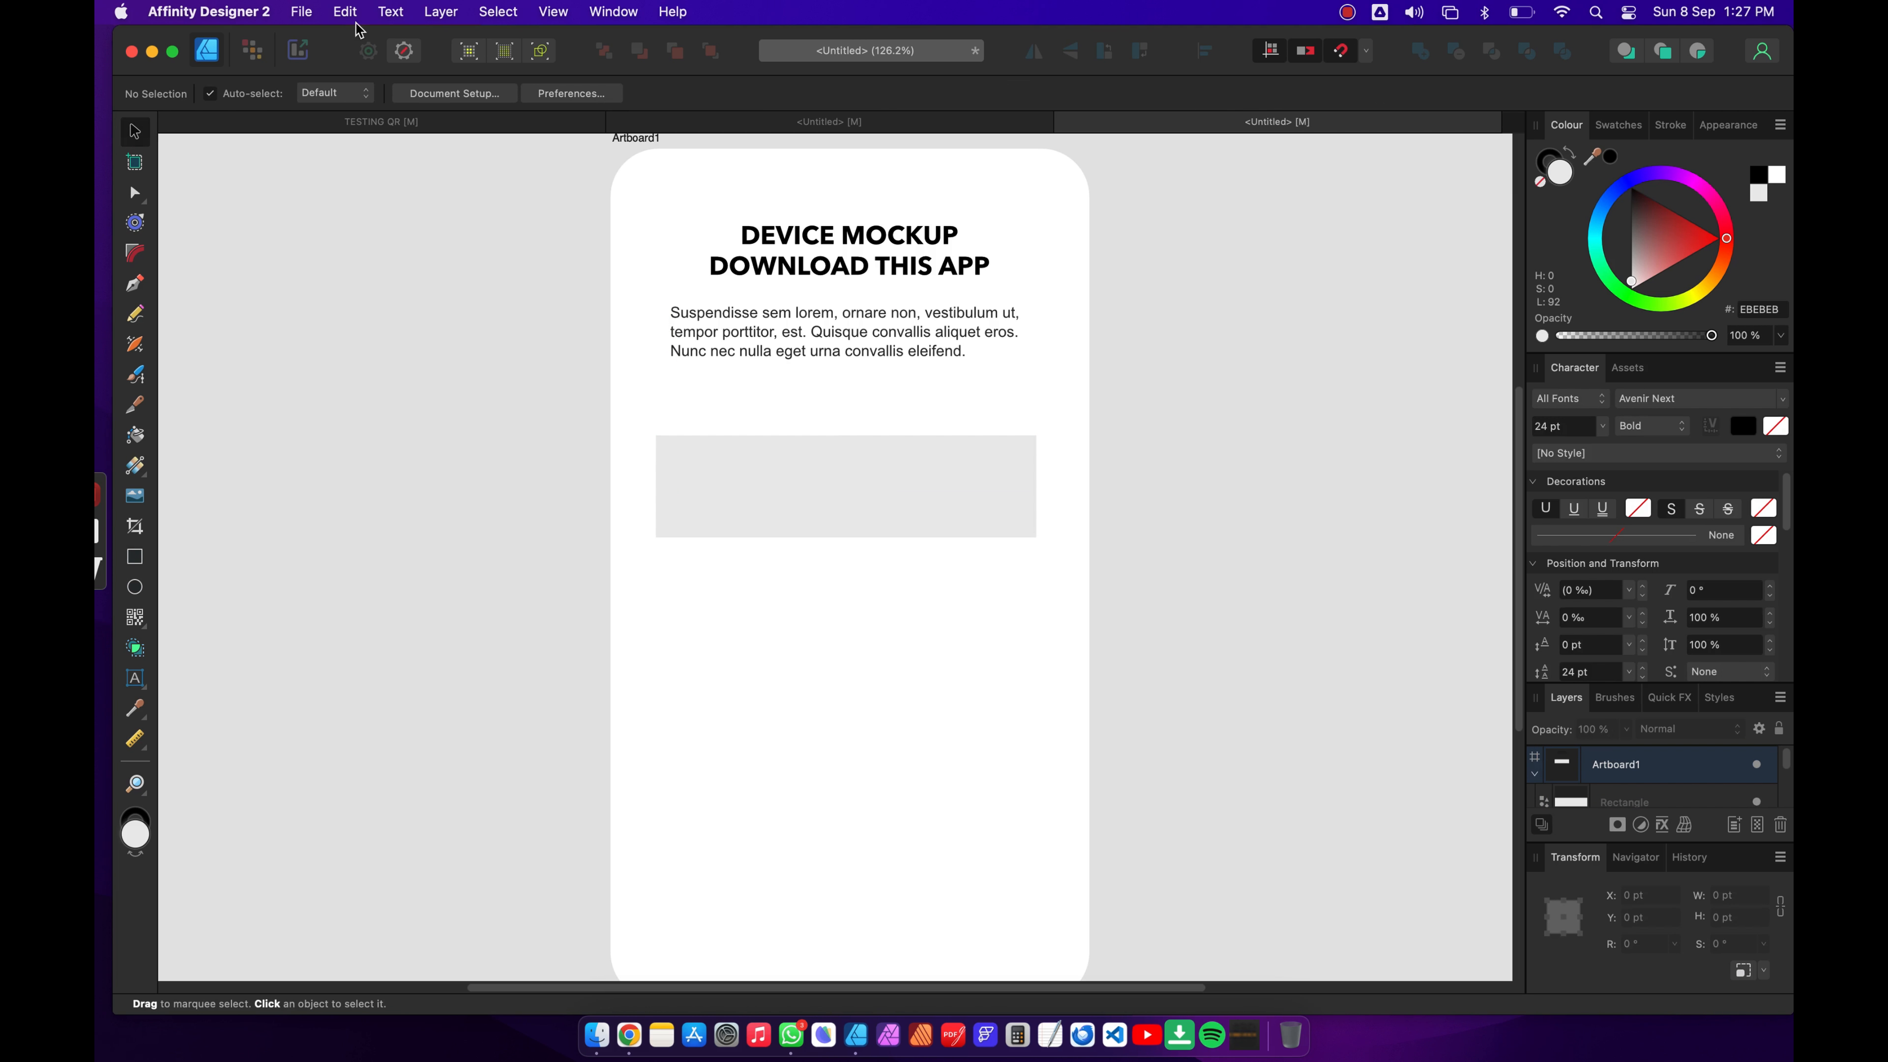
Step: Change the document units to Pixels in the document setup
{"action": "left_click", "coordinate": [445, 96]}
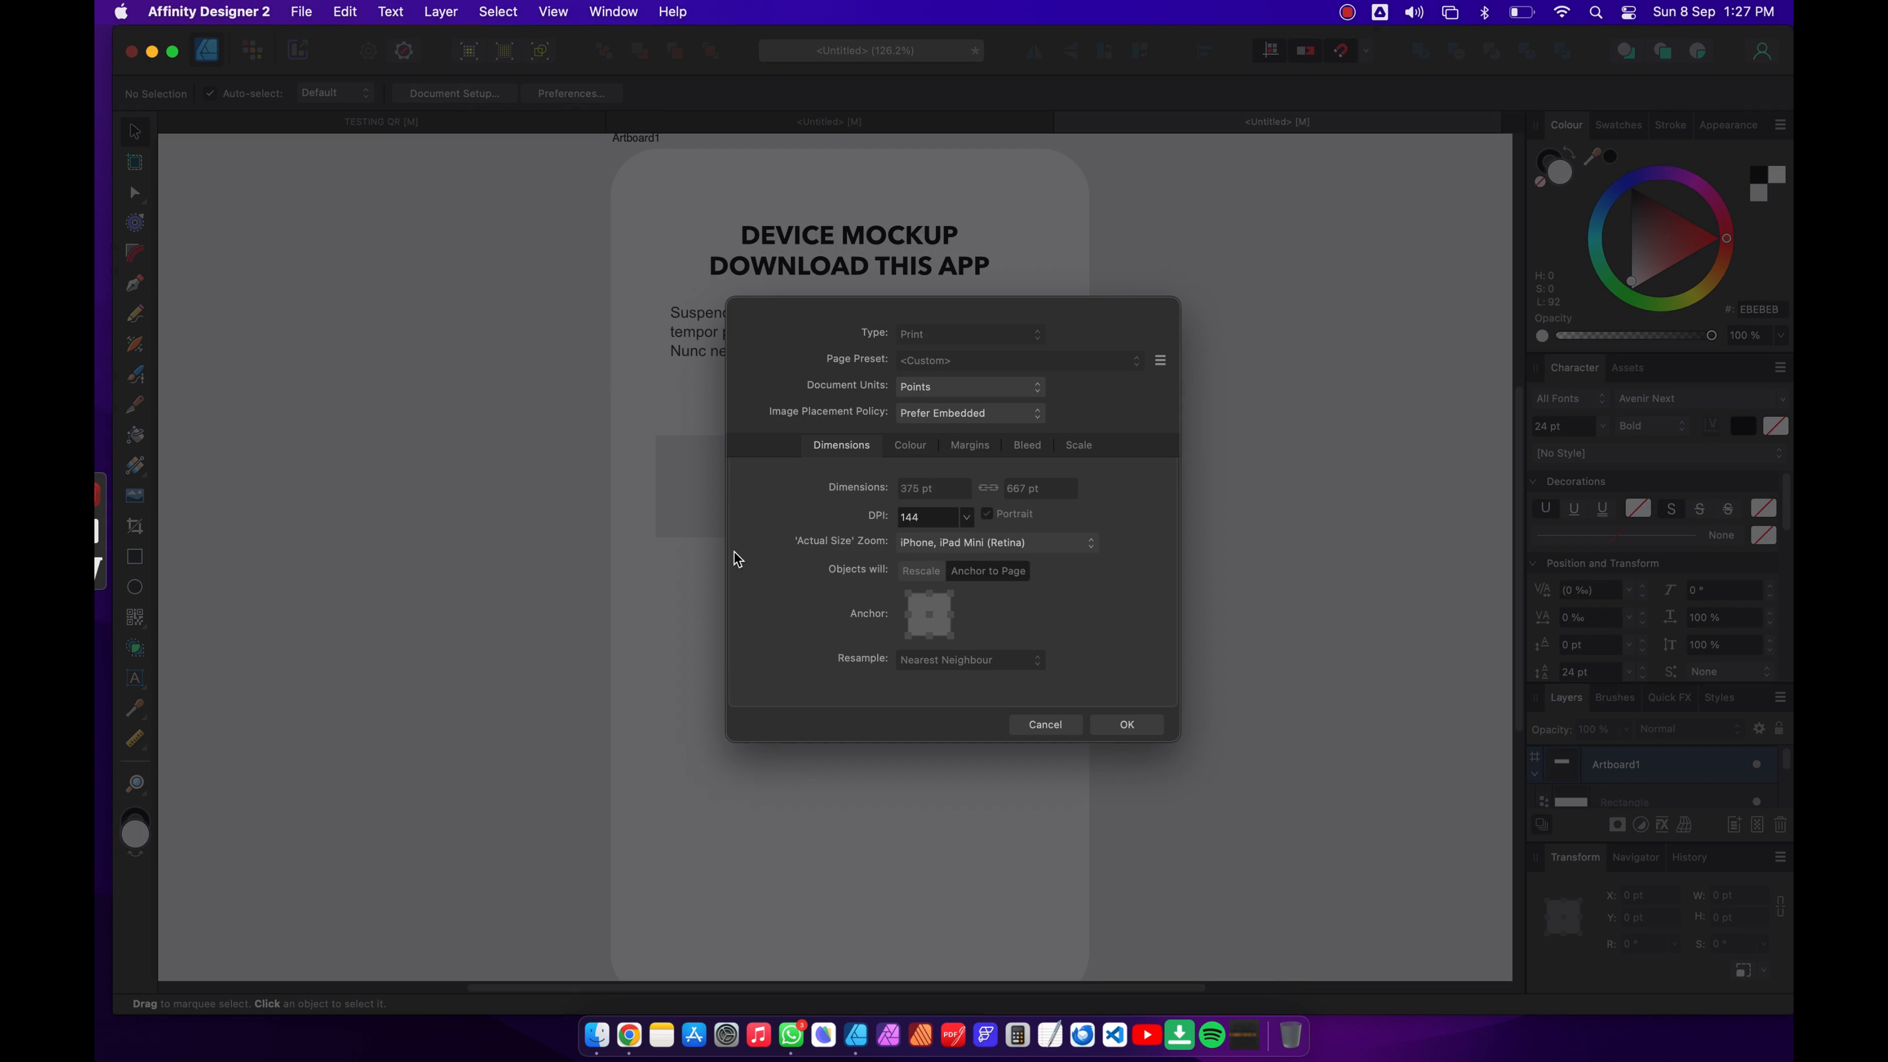
{"action": "left_click", "coordinate": [966, 387]}
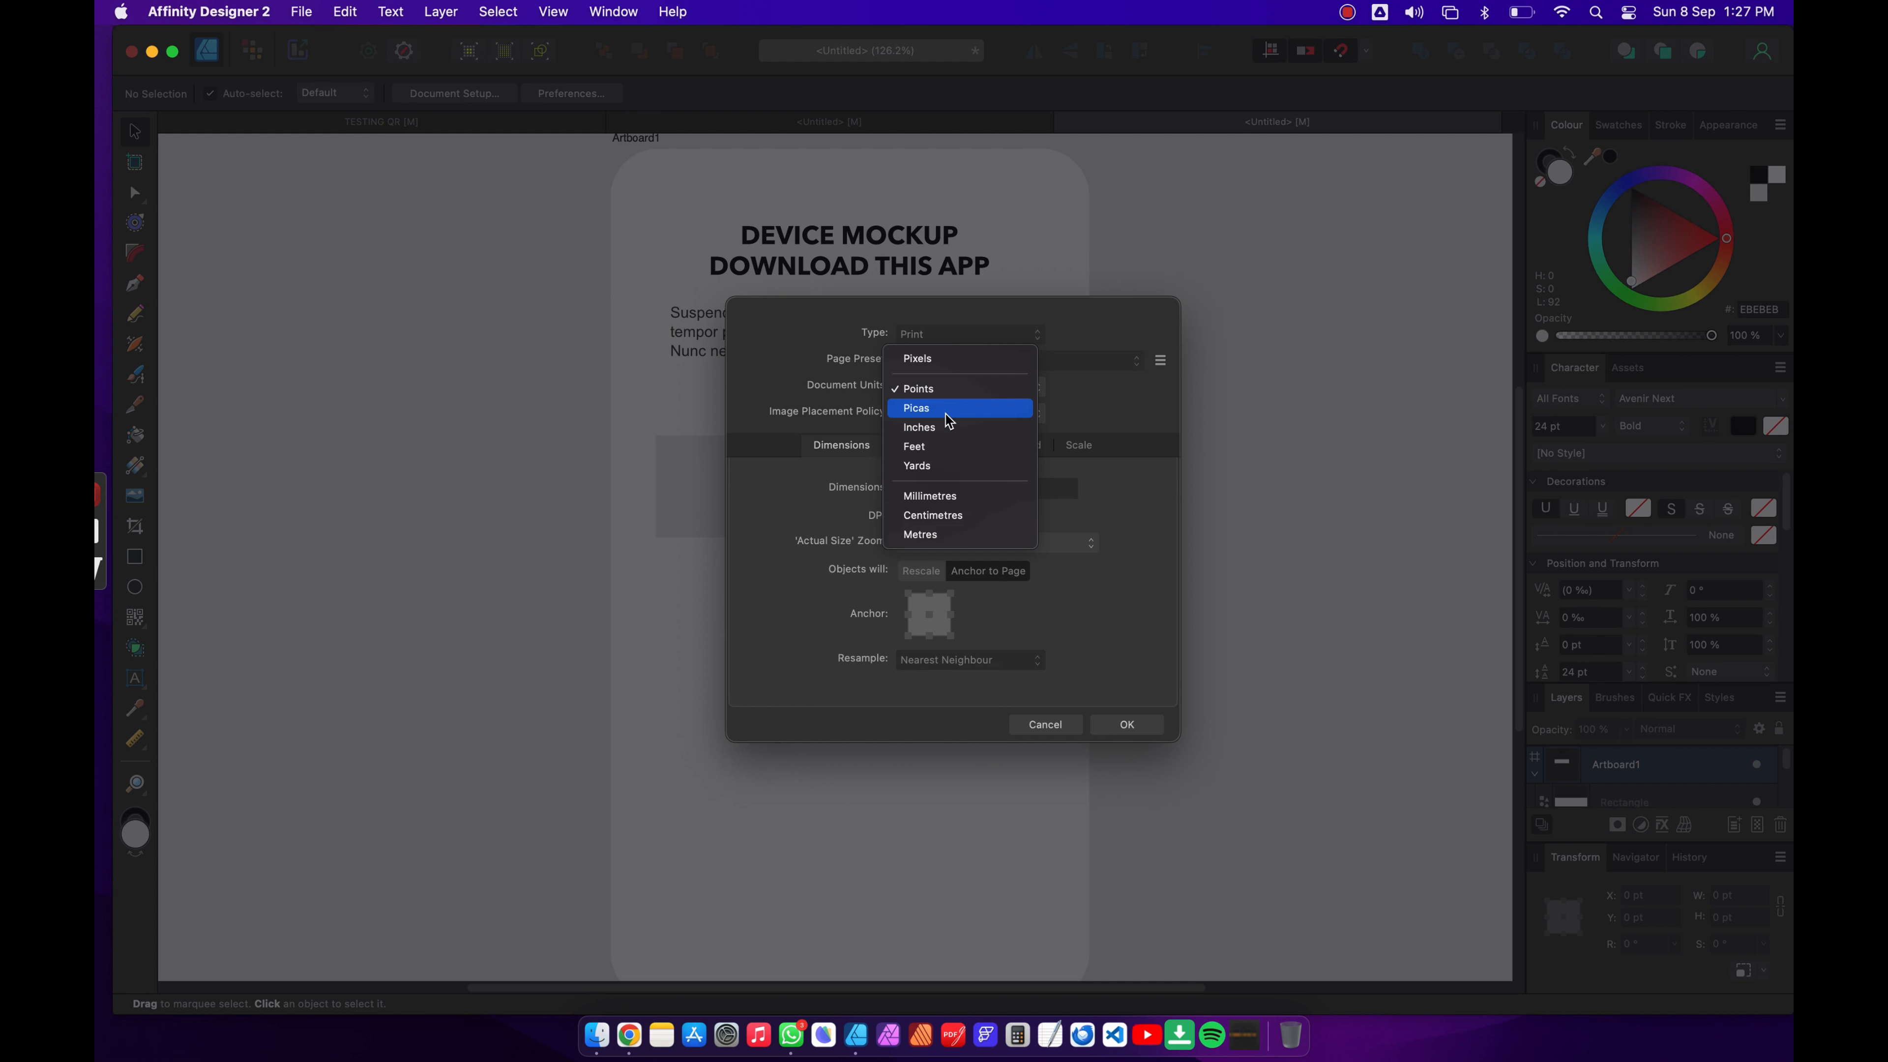
{"action": "left_click", "coordinate": [955, 364]}
{"action": "left_click", "coordinate": [1126, 724]}
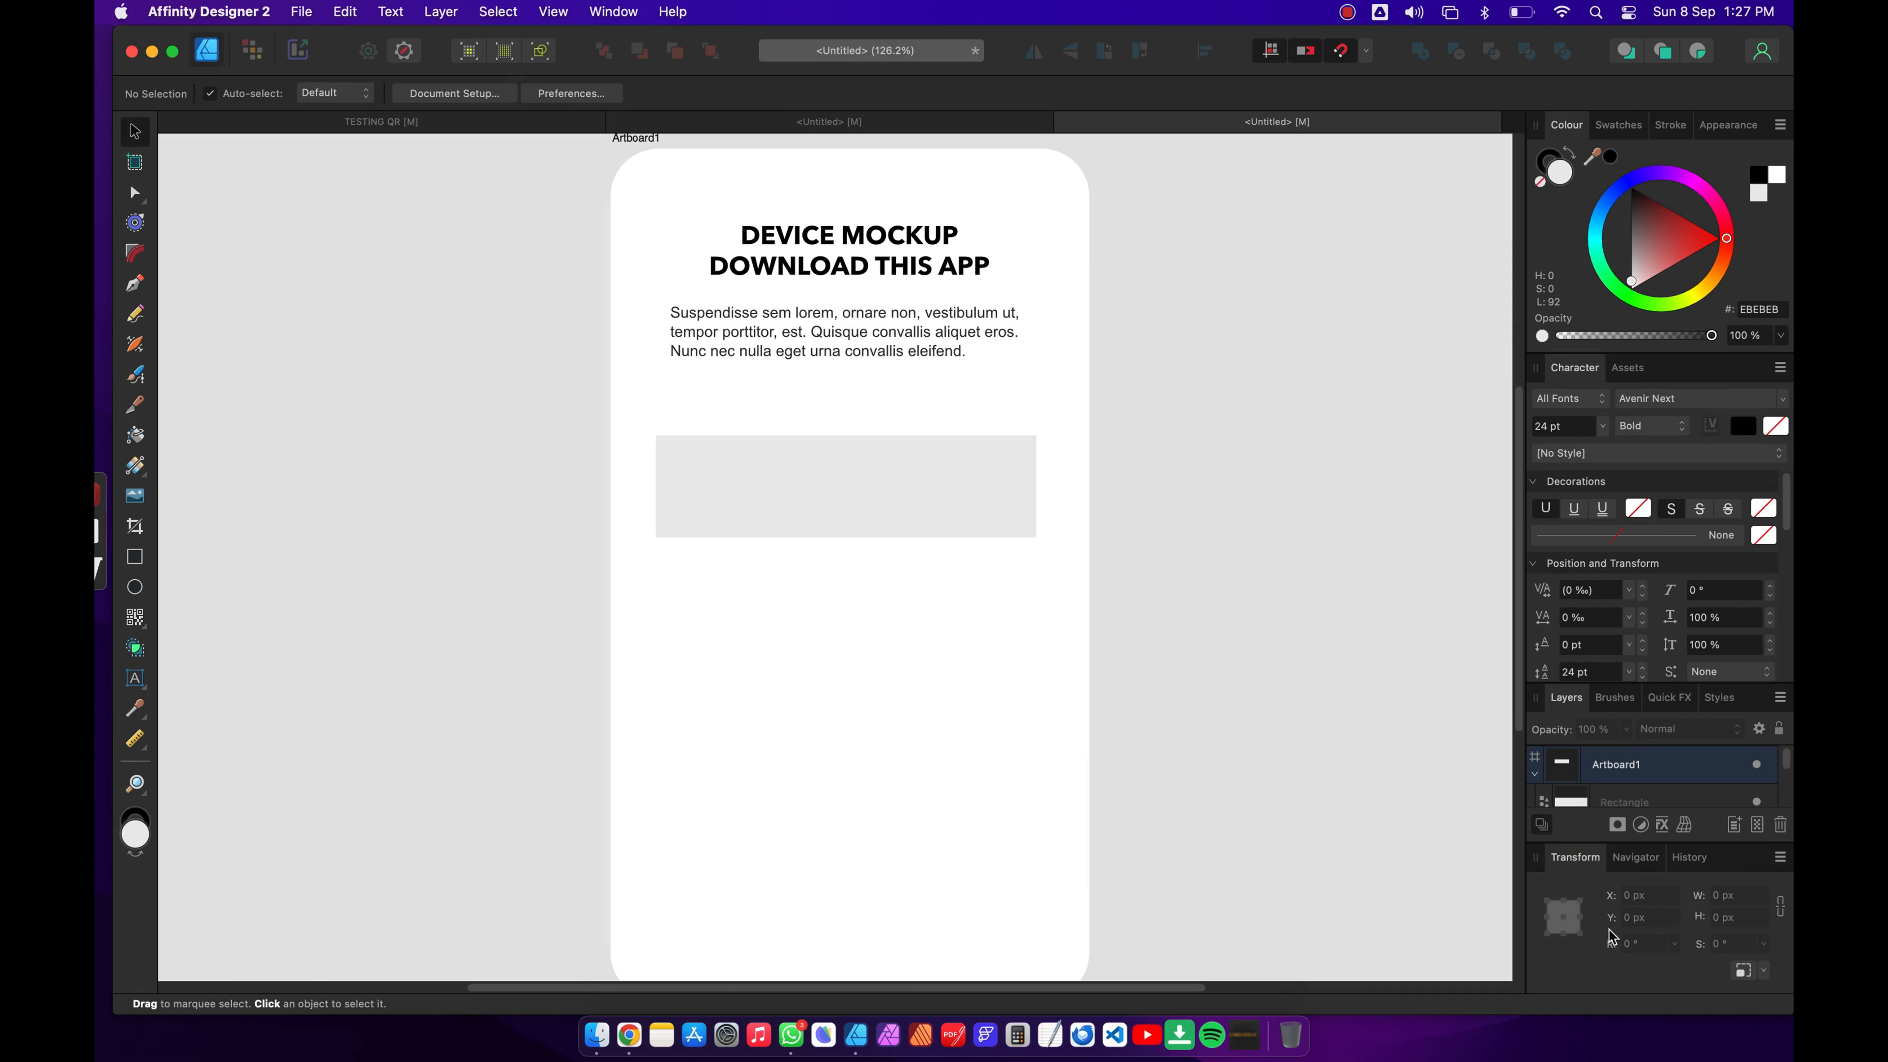
Step: Resize the rectangle below the paragraph to 298 px wide by 80 px high
{"action": "left_click", "coordinate": [762, 446]}
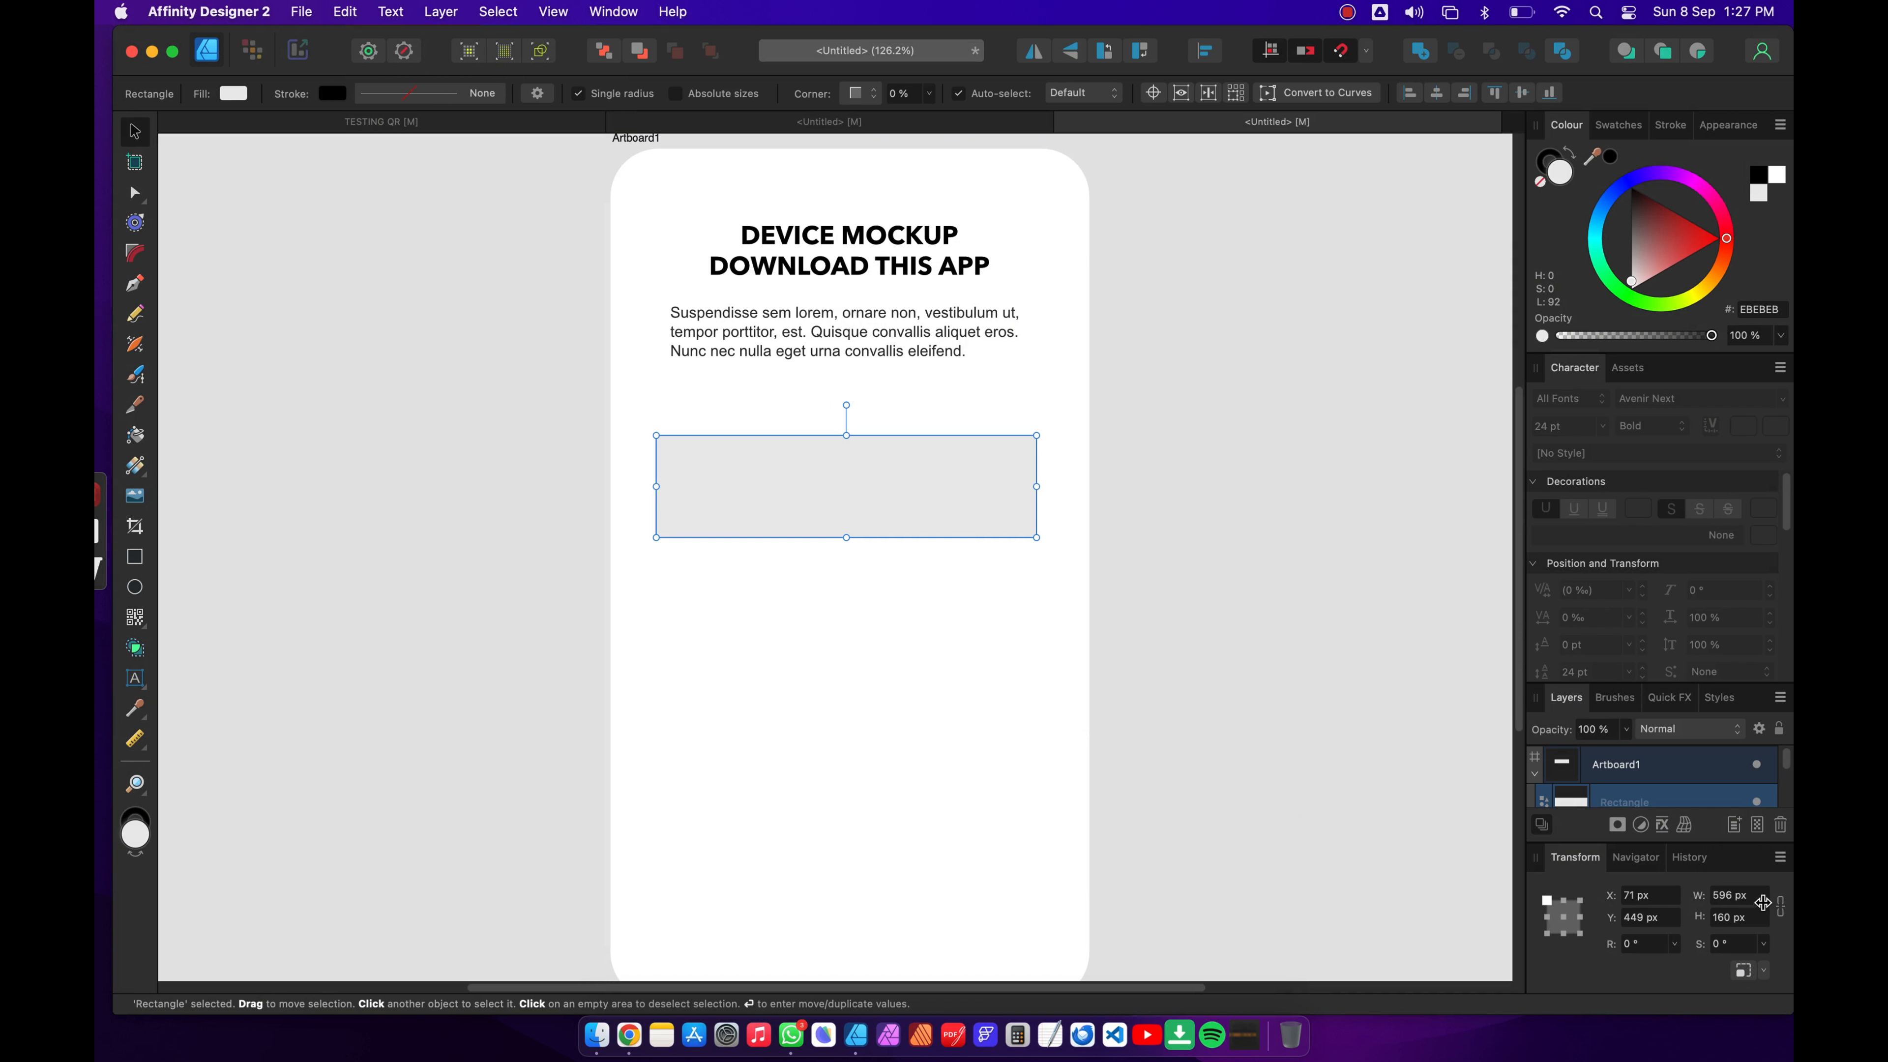
{"action": "left_click", "coordinate": [1763, 897]}
{"action": "type", "text": "298"}
{"action": "key", "text": "Tab"}
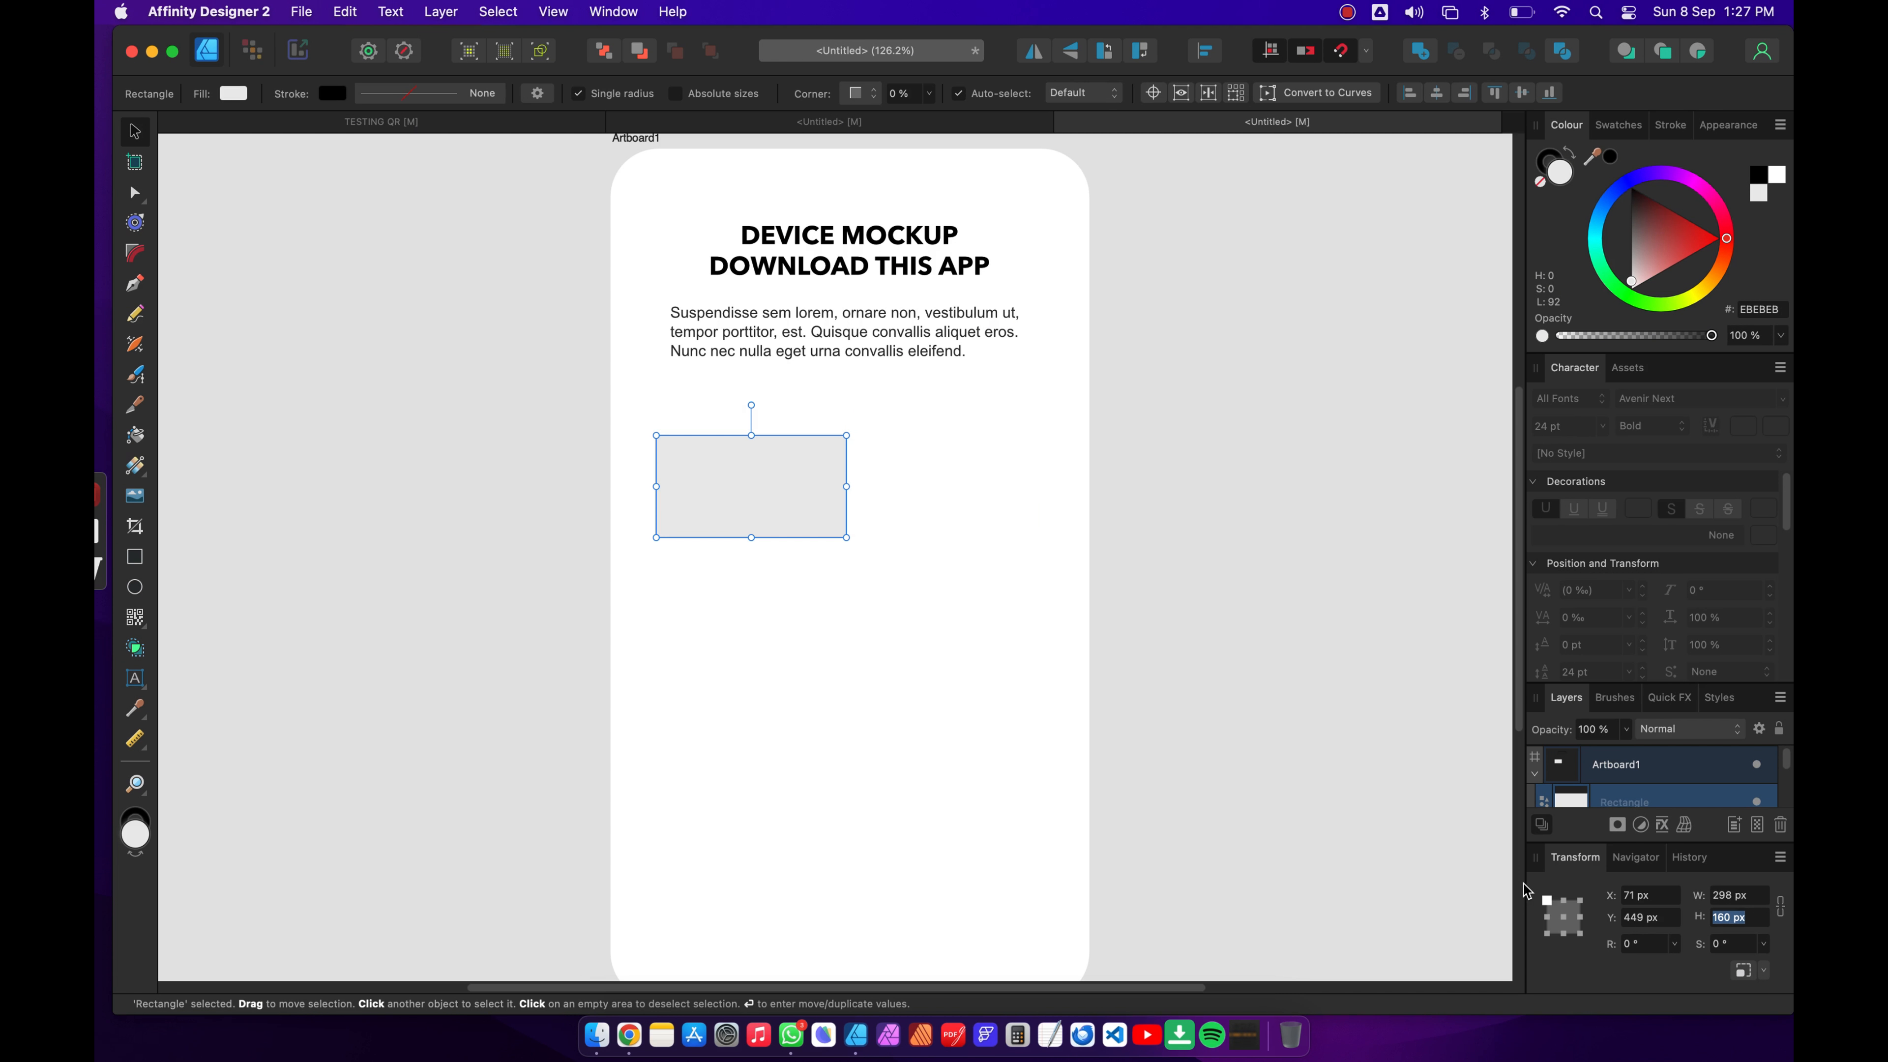
{"action": "type", "text": "80"}
{"action": "key", "text": "Return"}
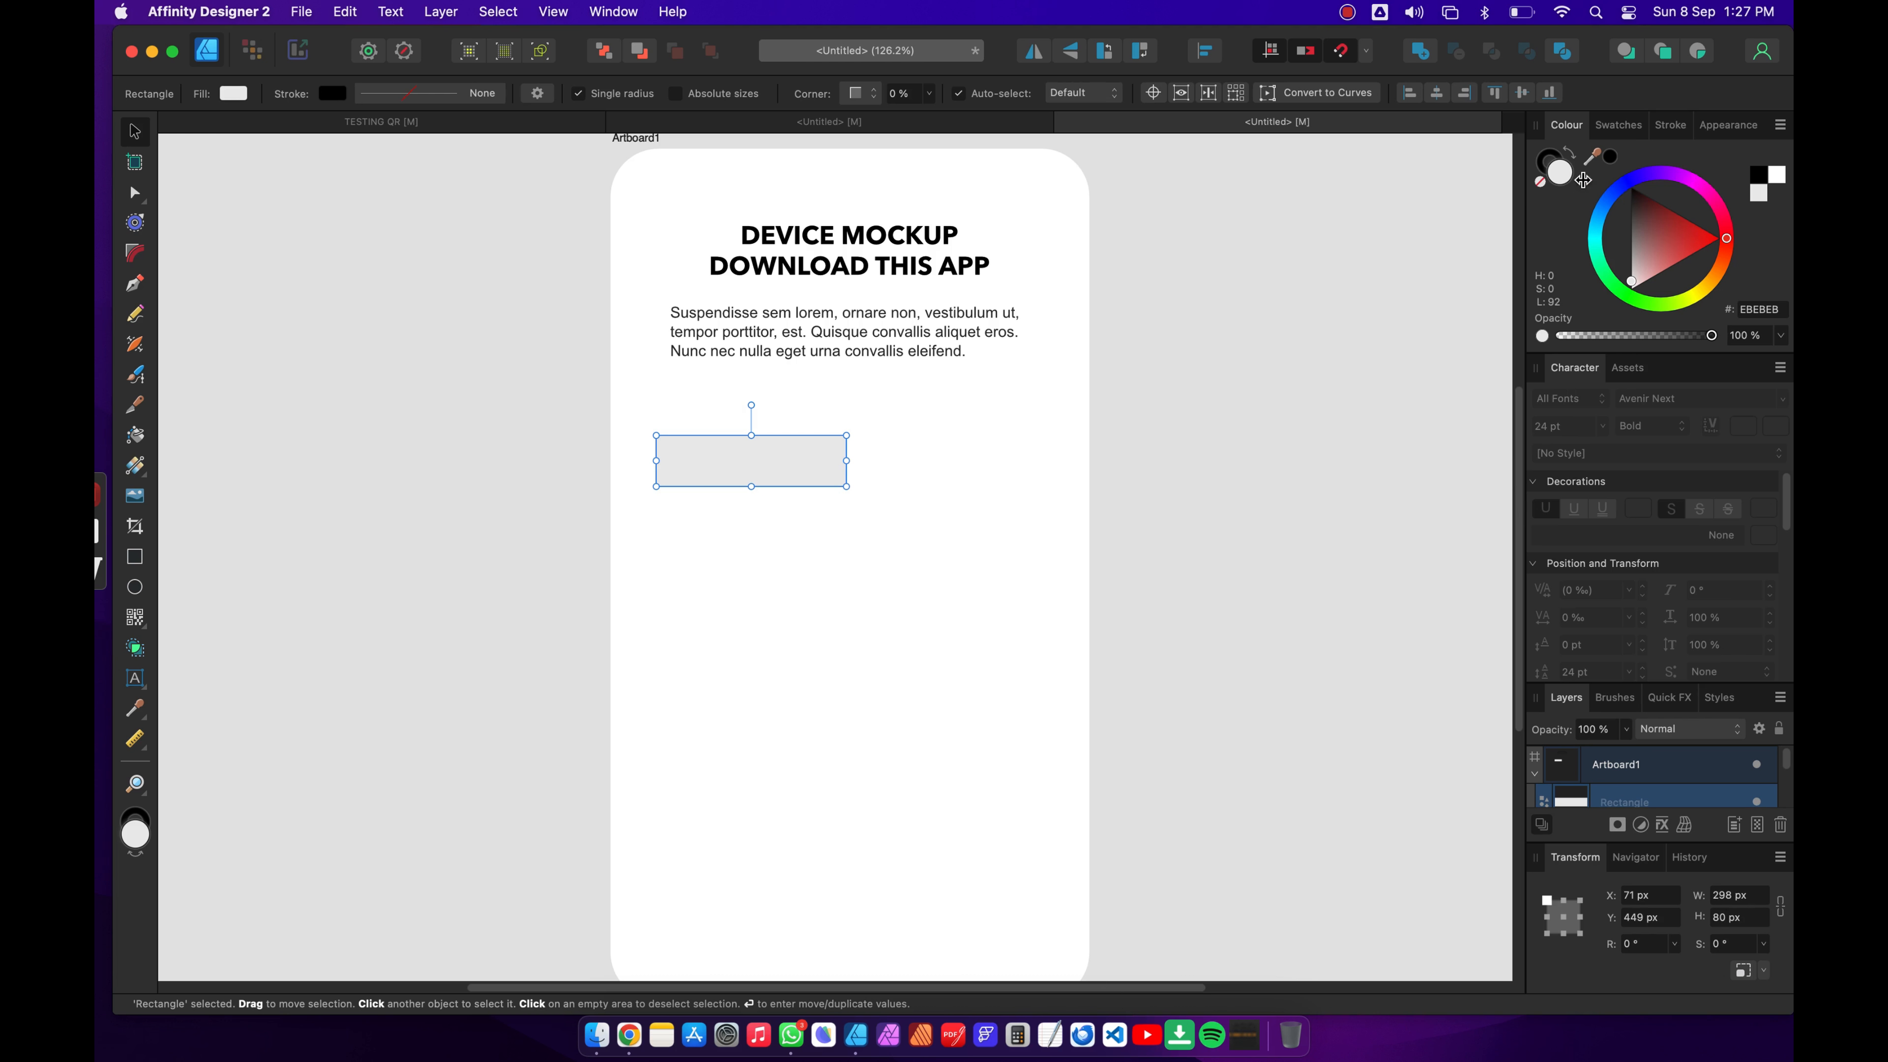
Step: Remove the rectangle's stroke and fill it with black
{"action": "left_click", "coordinate": [1549, 160]}
{"action": "left_click", "coordinate": [1540, 182]}
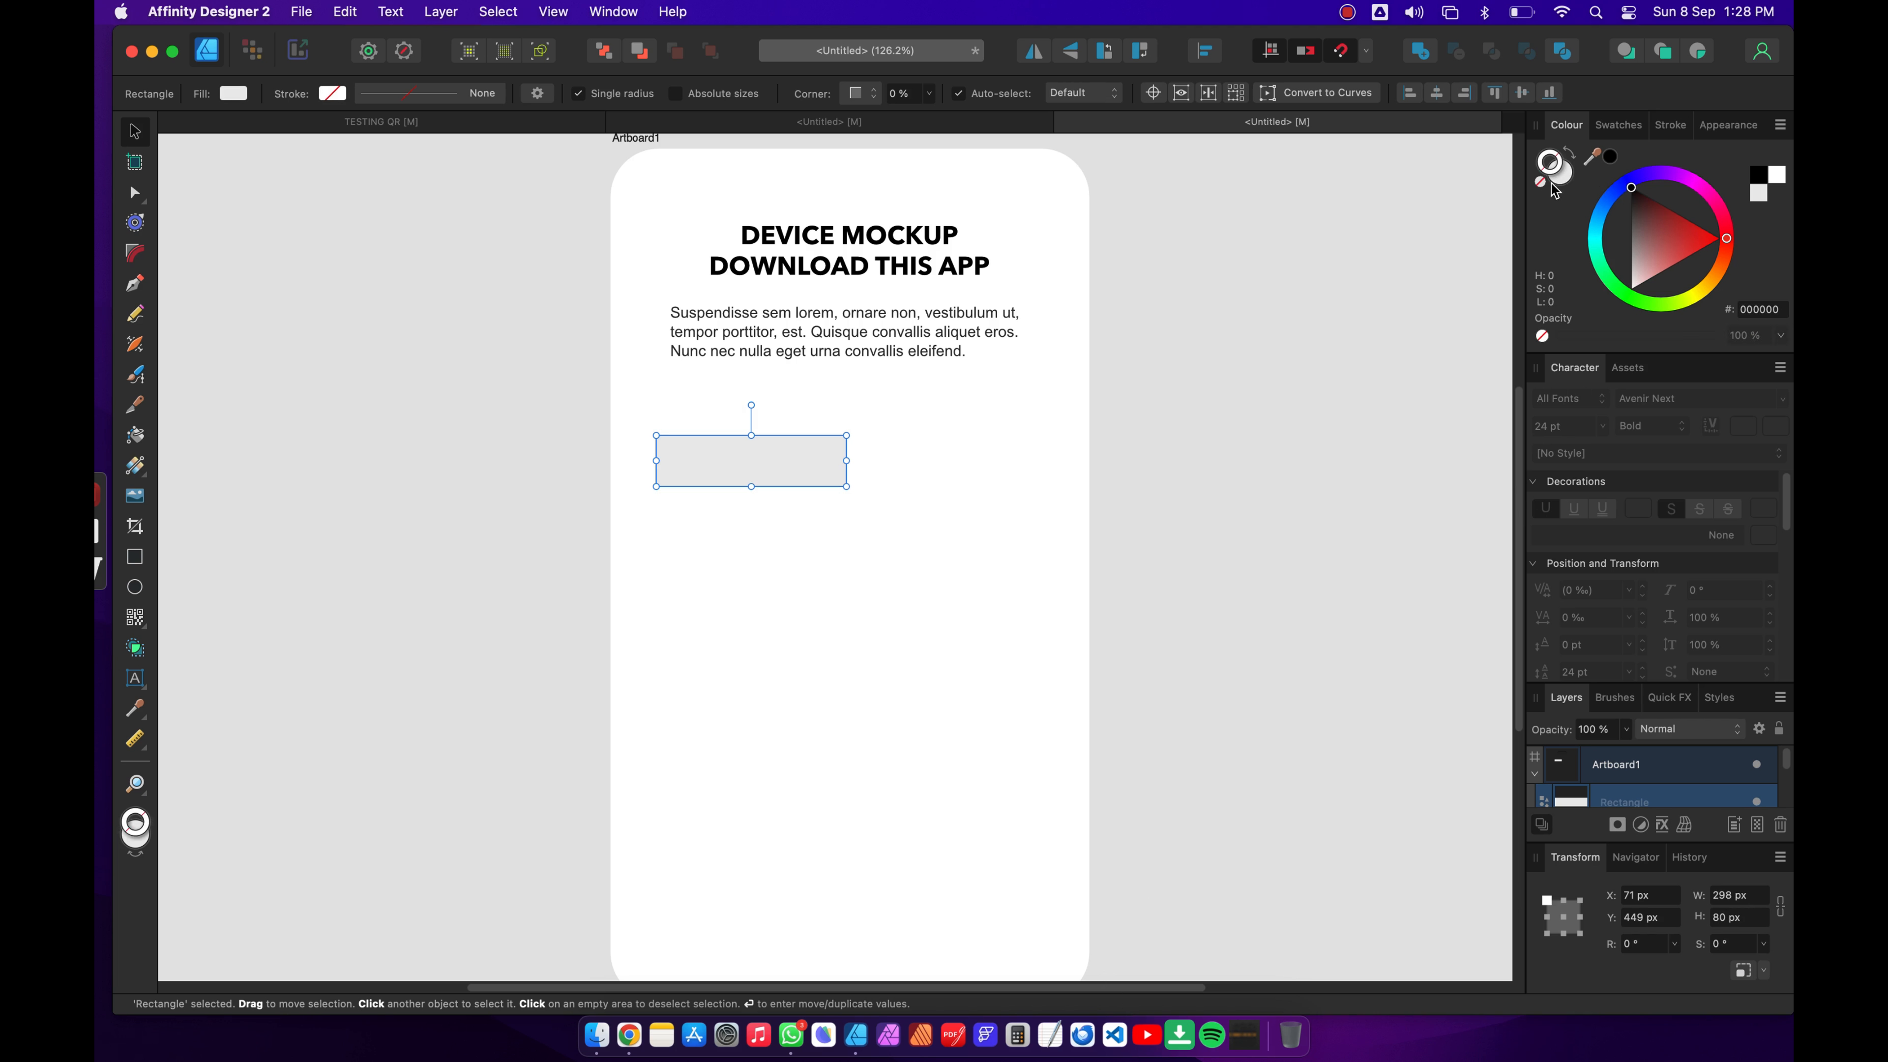
{"action": "left_click", "coordinate": [1610, 156]}
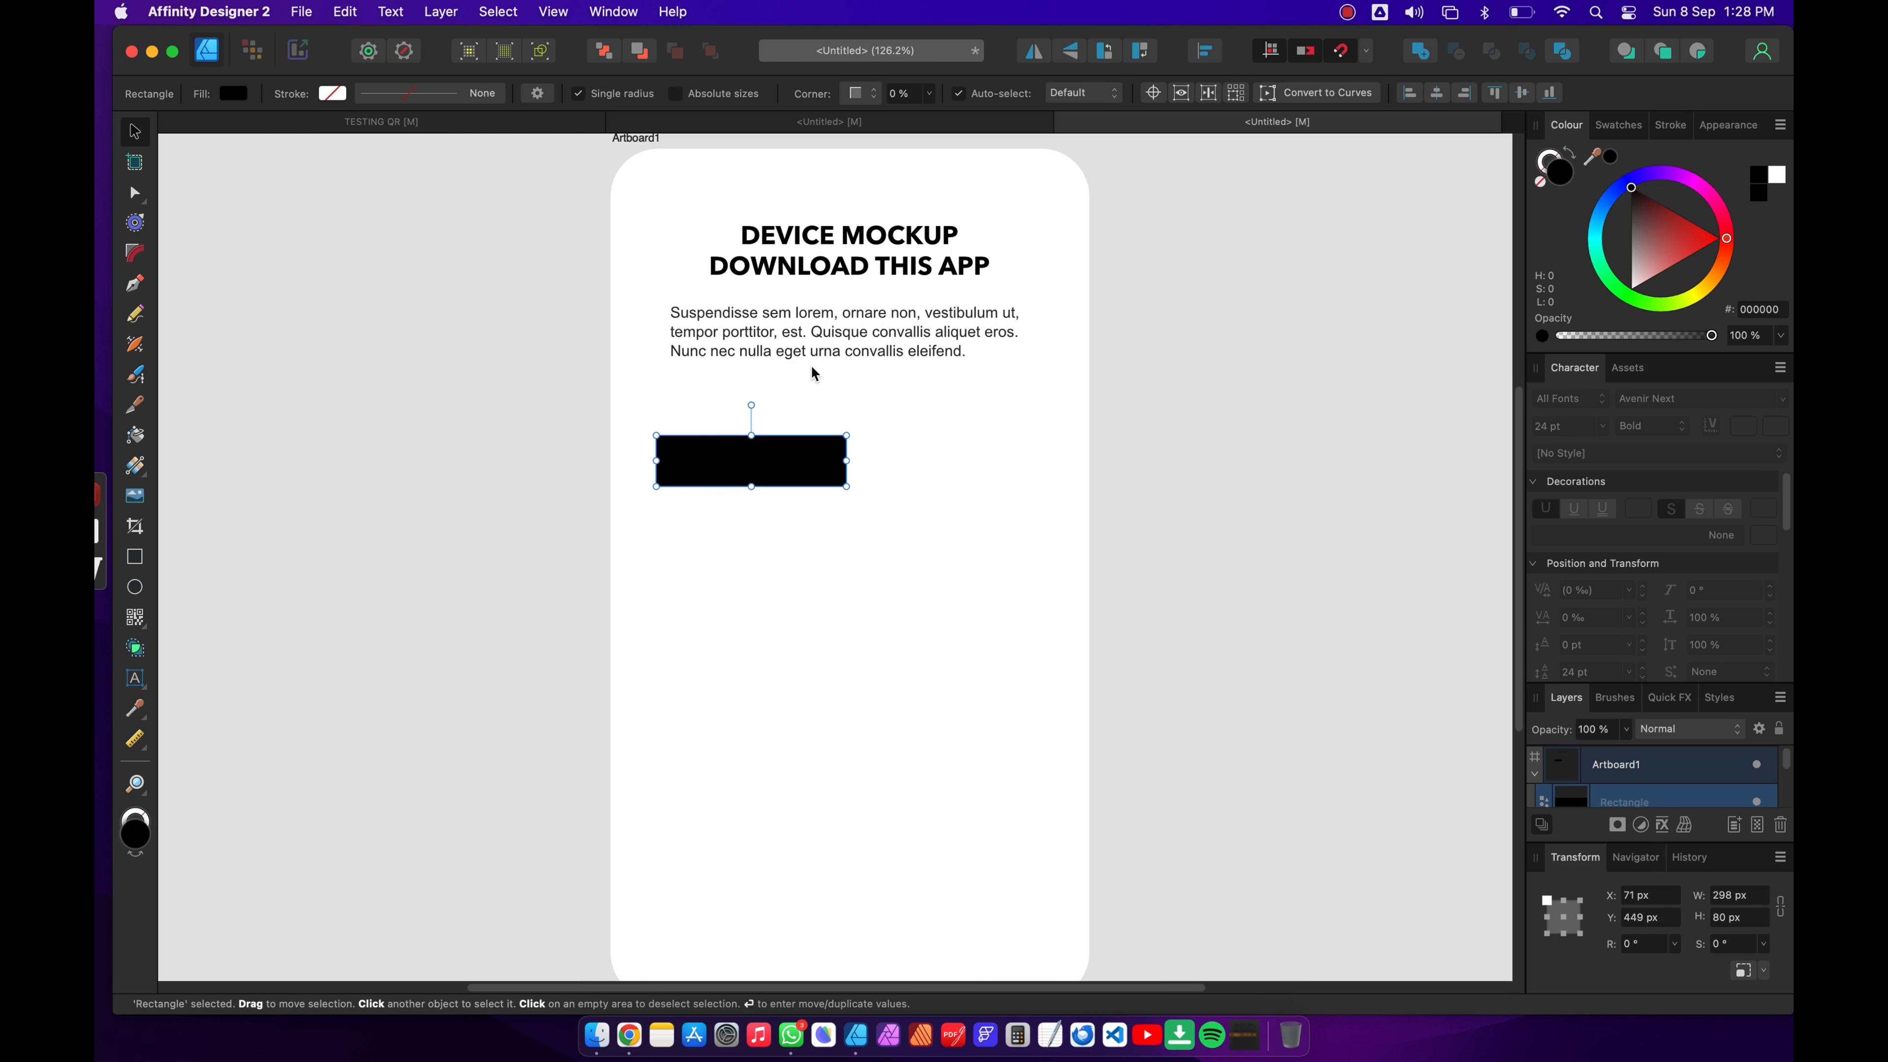
{"action": "left_click", "coordinate": [435, 359]}
Step: Round the black rectangle's corners with a 16% radius
{"action": "left_click", "coordinate": [674, 447]}
{"action": "left_click", "coordinate": [108, 537]}
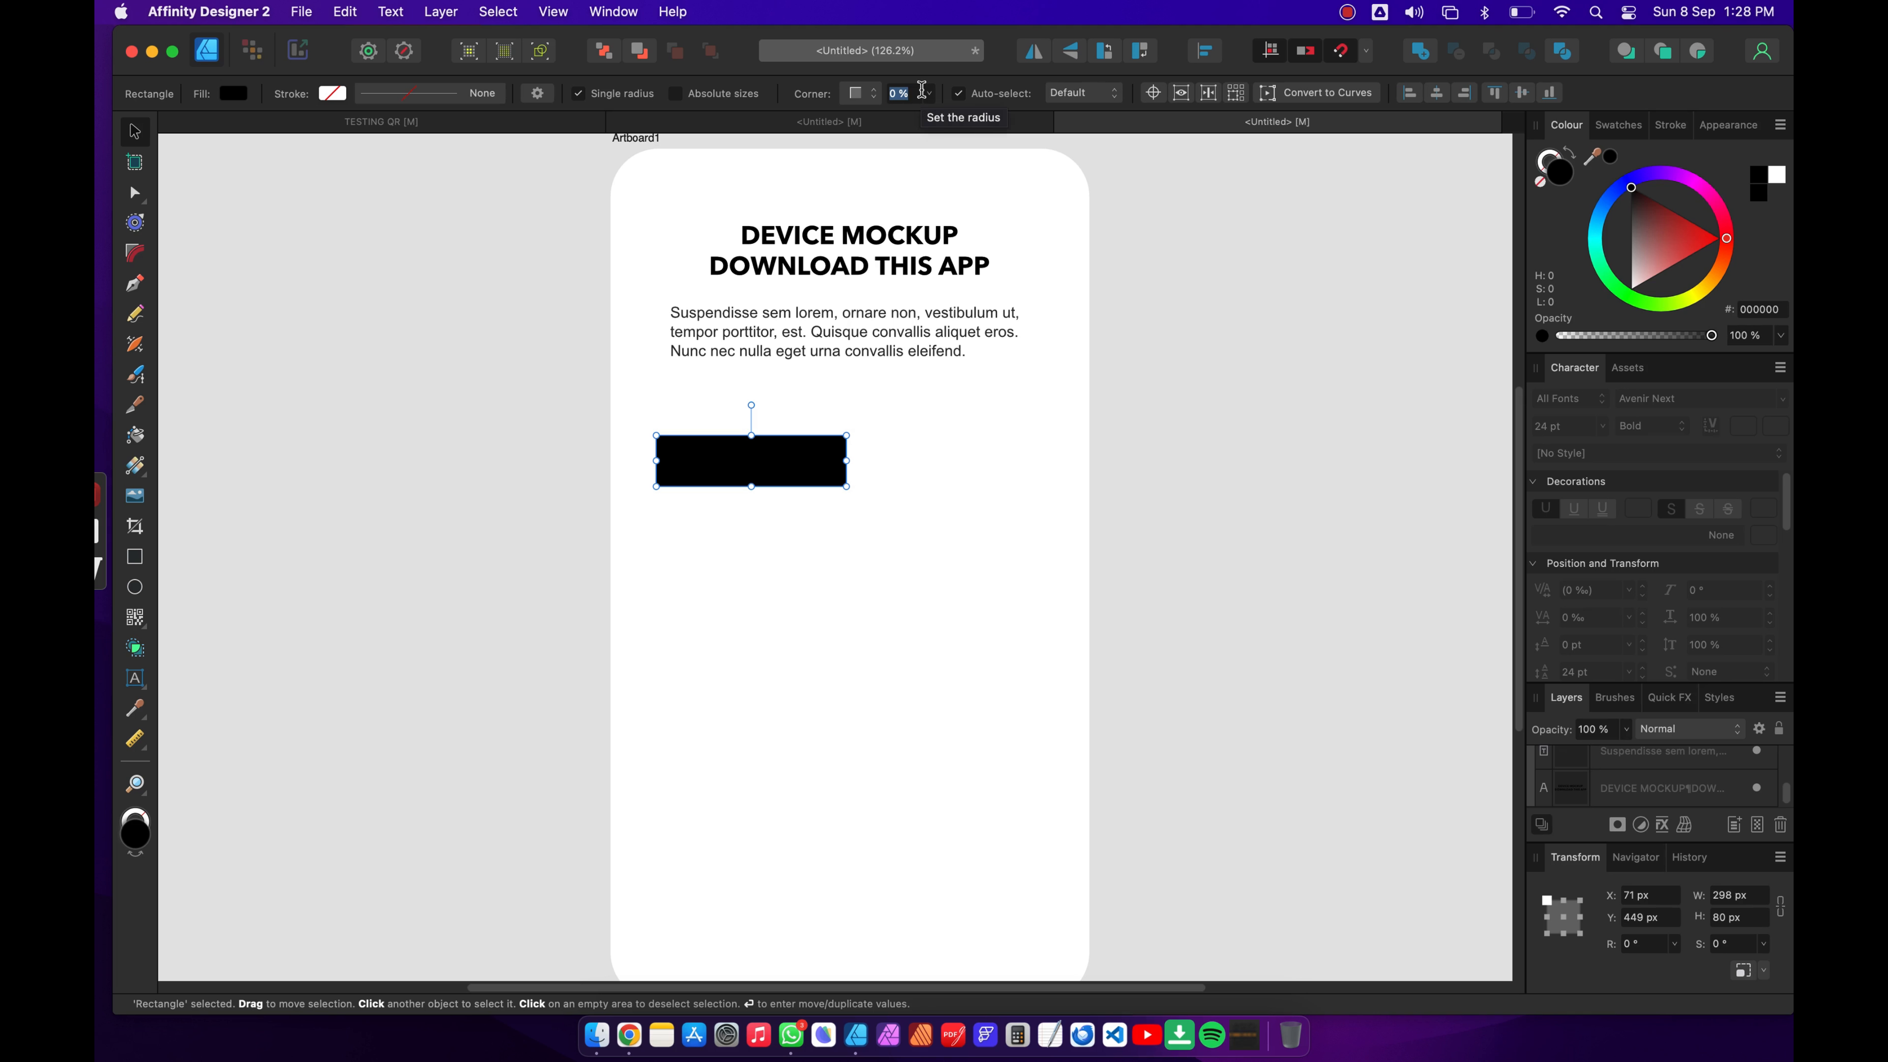
{"action": "type", "text": "16"}
{"action": "key", "text": "Return"}
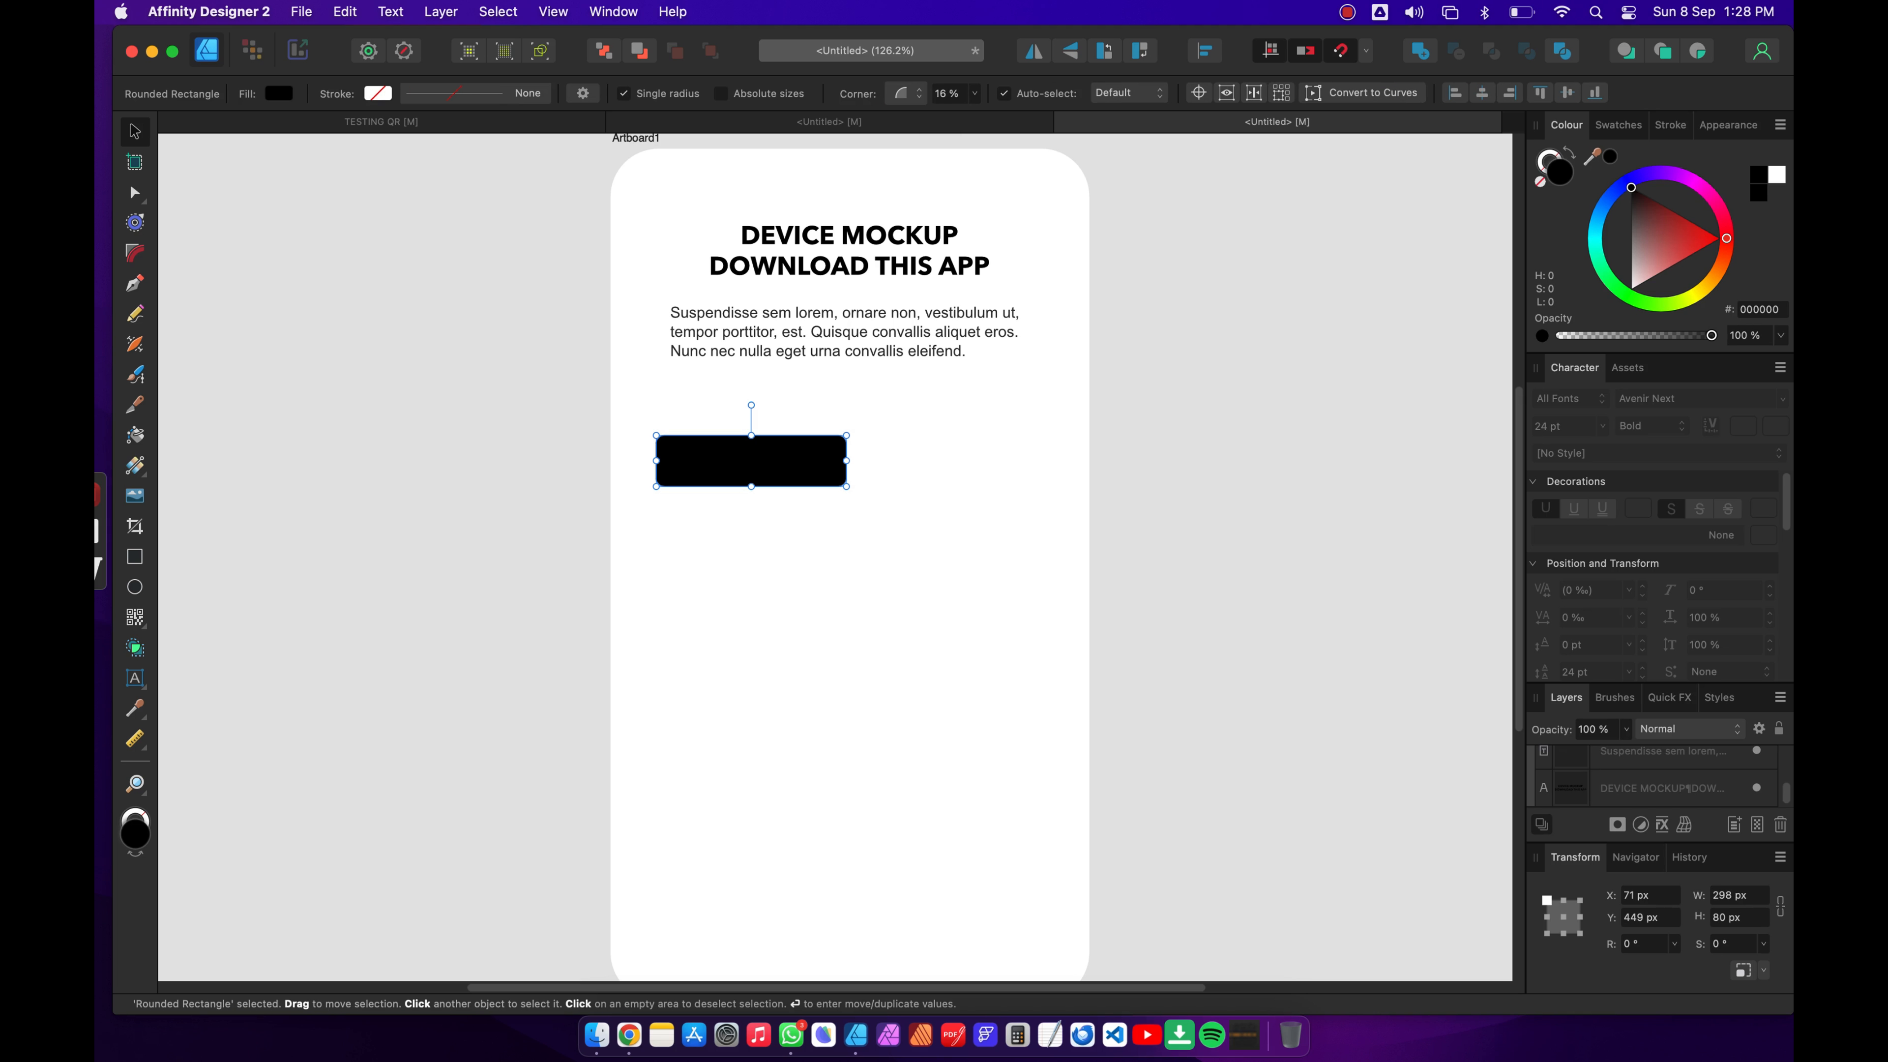
{"action": "left_click", "coordinate": [421, 437]}
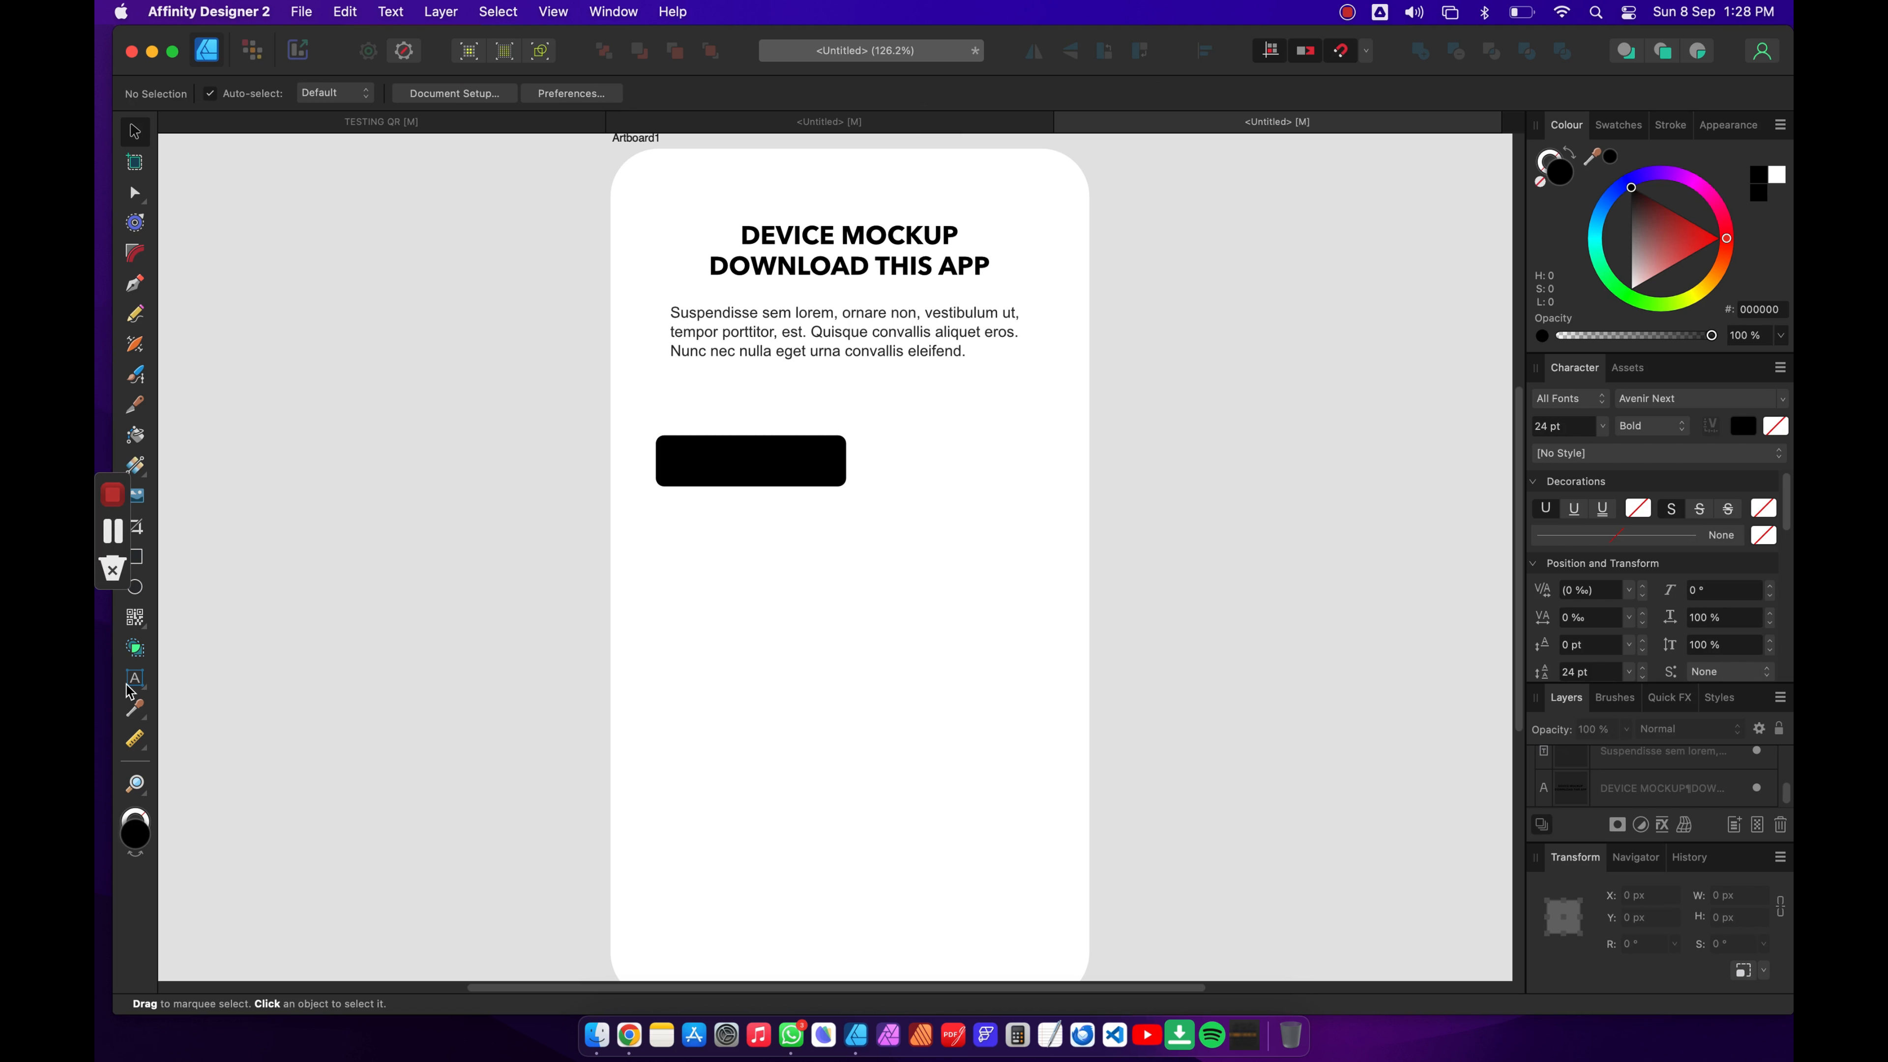
Step: Add the art text "download" on the artboard below the black rounded rectangle
{"action": "left_click_drag", "start_coordinate": [133, 684], "coordinate": [223, 675]}
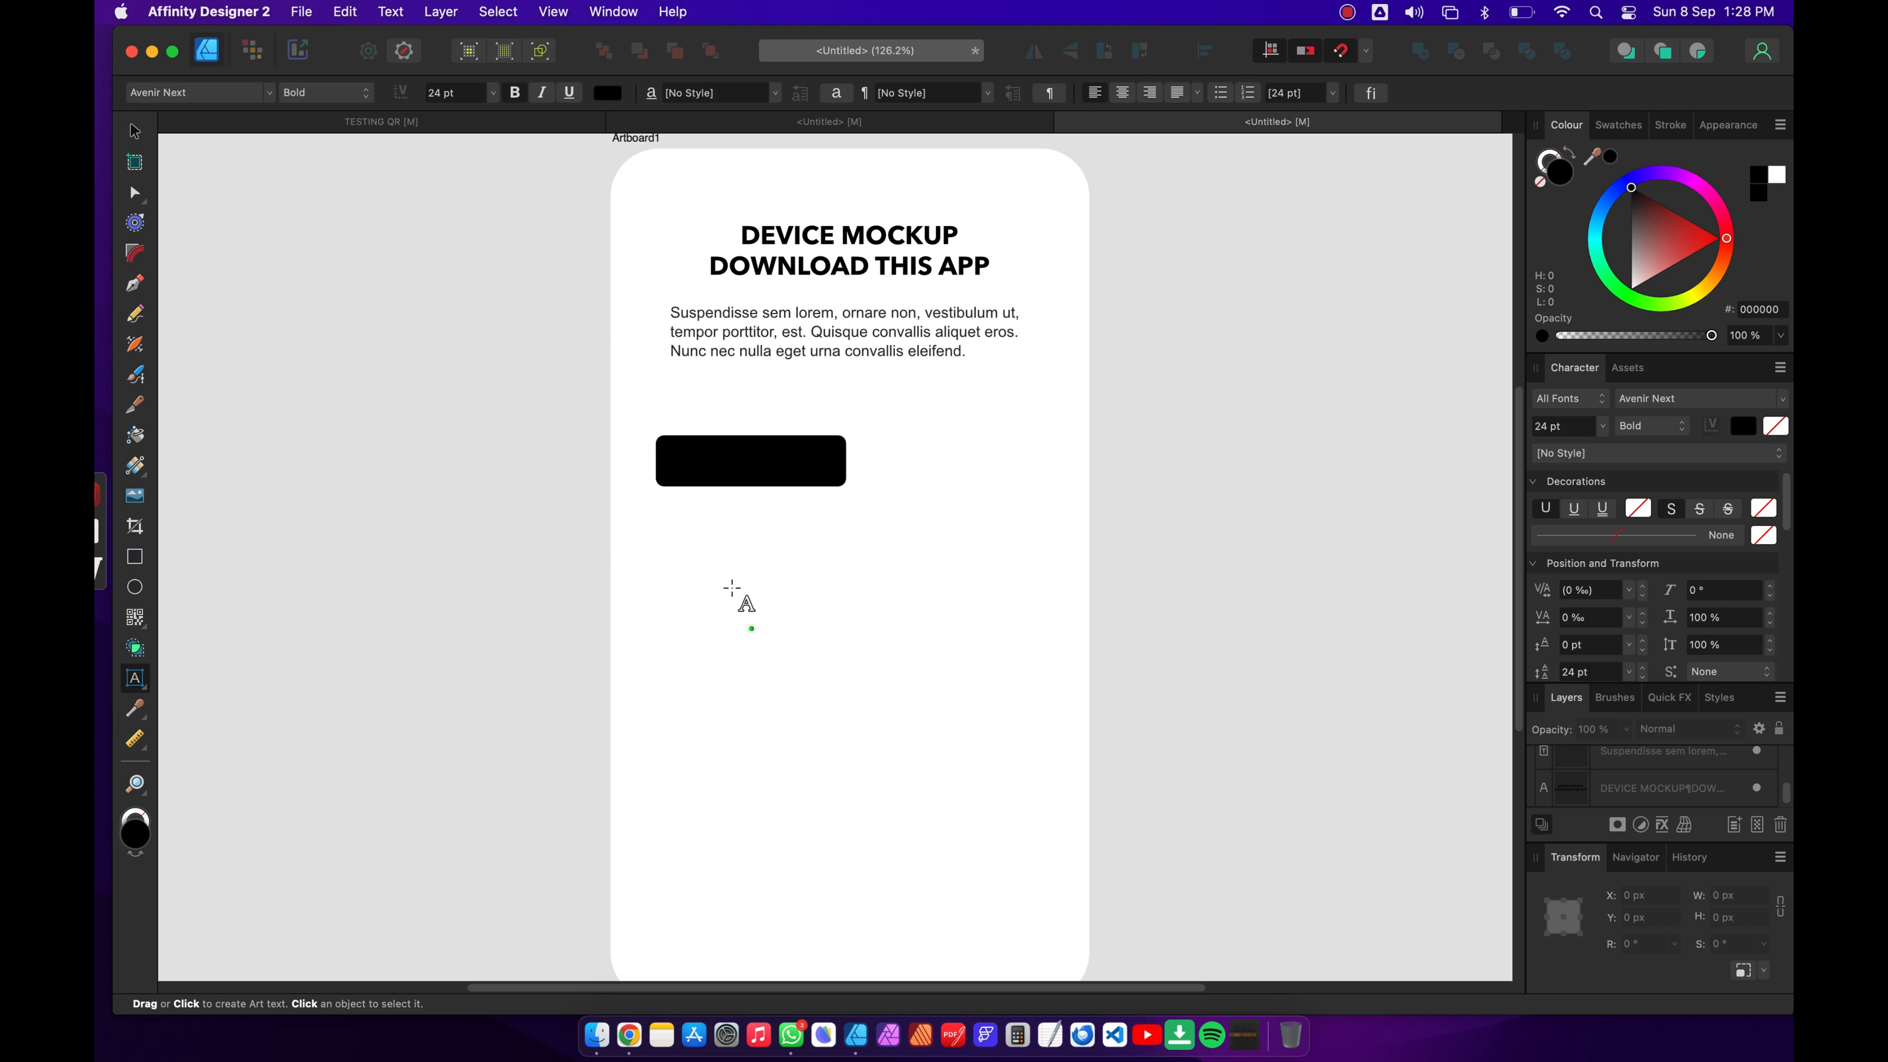
{"action": "left_click", "coordinate": [732, 589]}
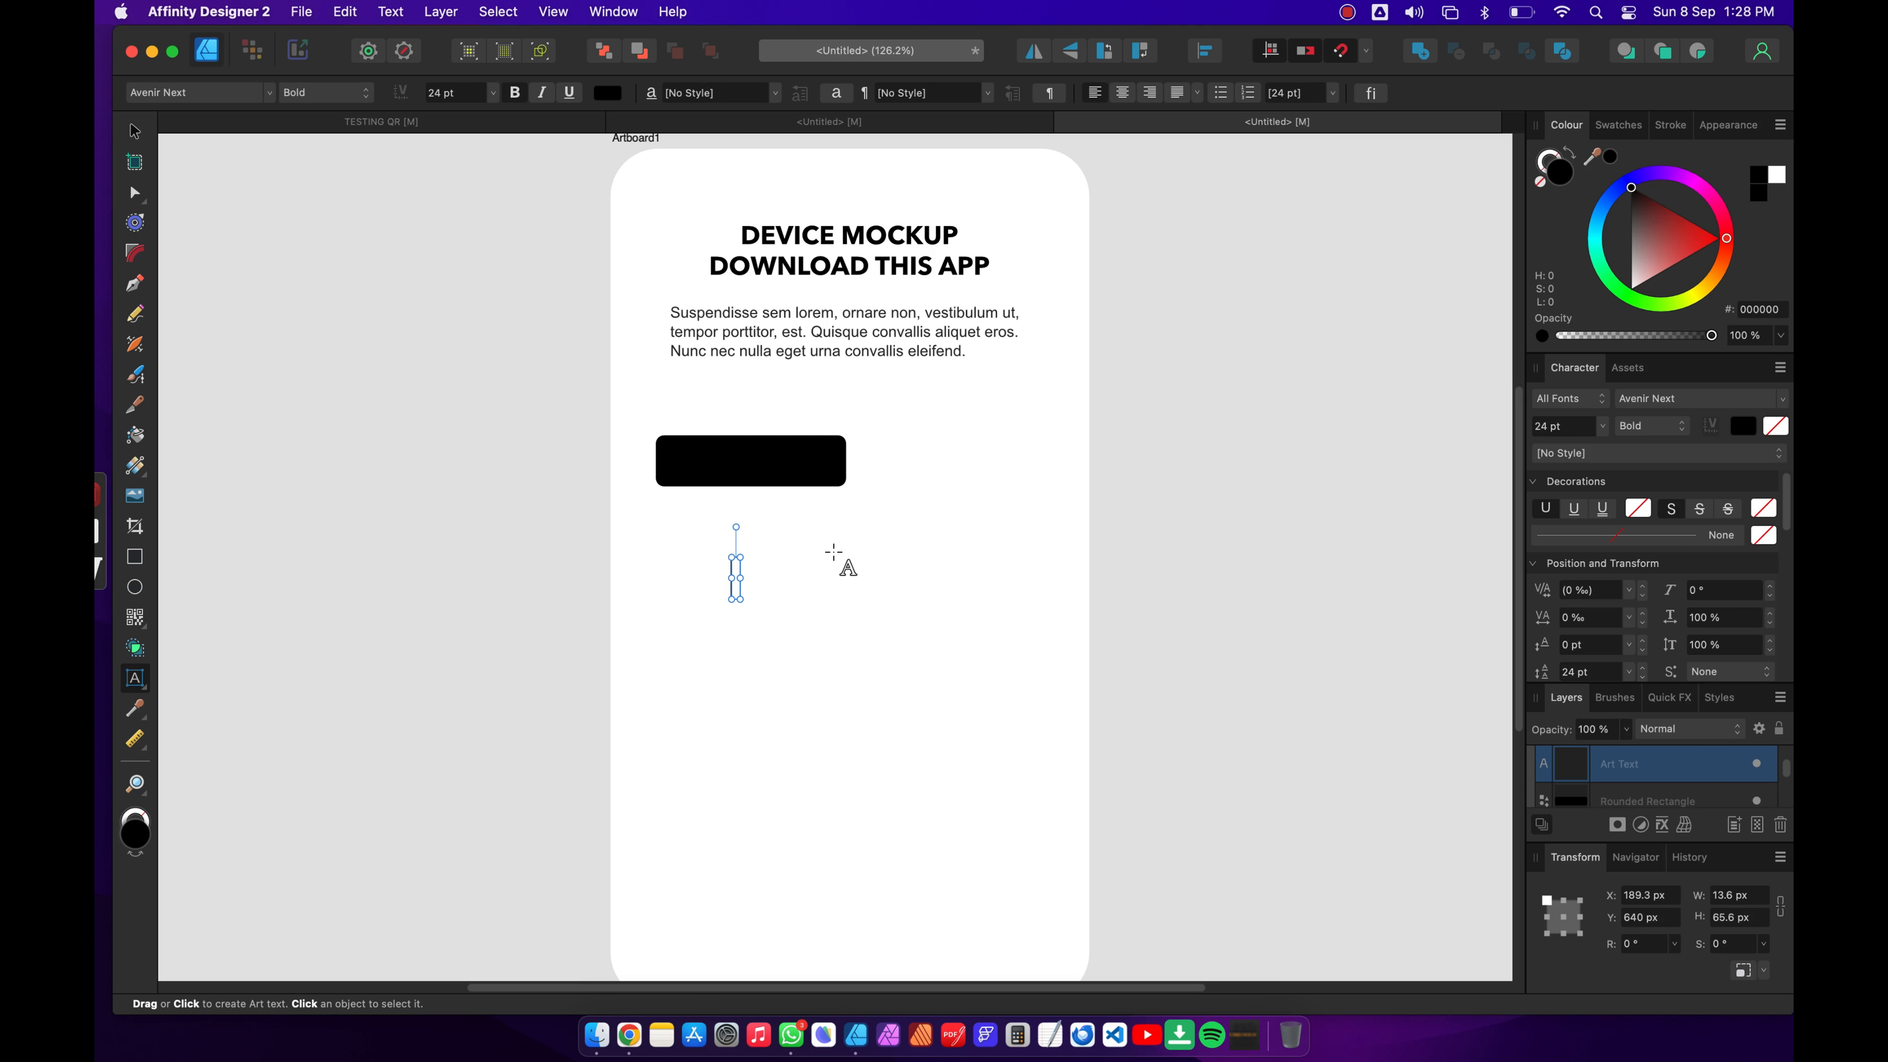
{"action": "type", "text": "d"}
{"action": "key", "text": "BackSpace"}
{"action": "type", "text": "do"}
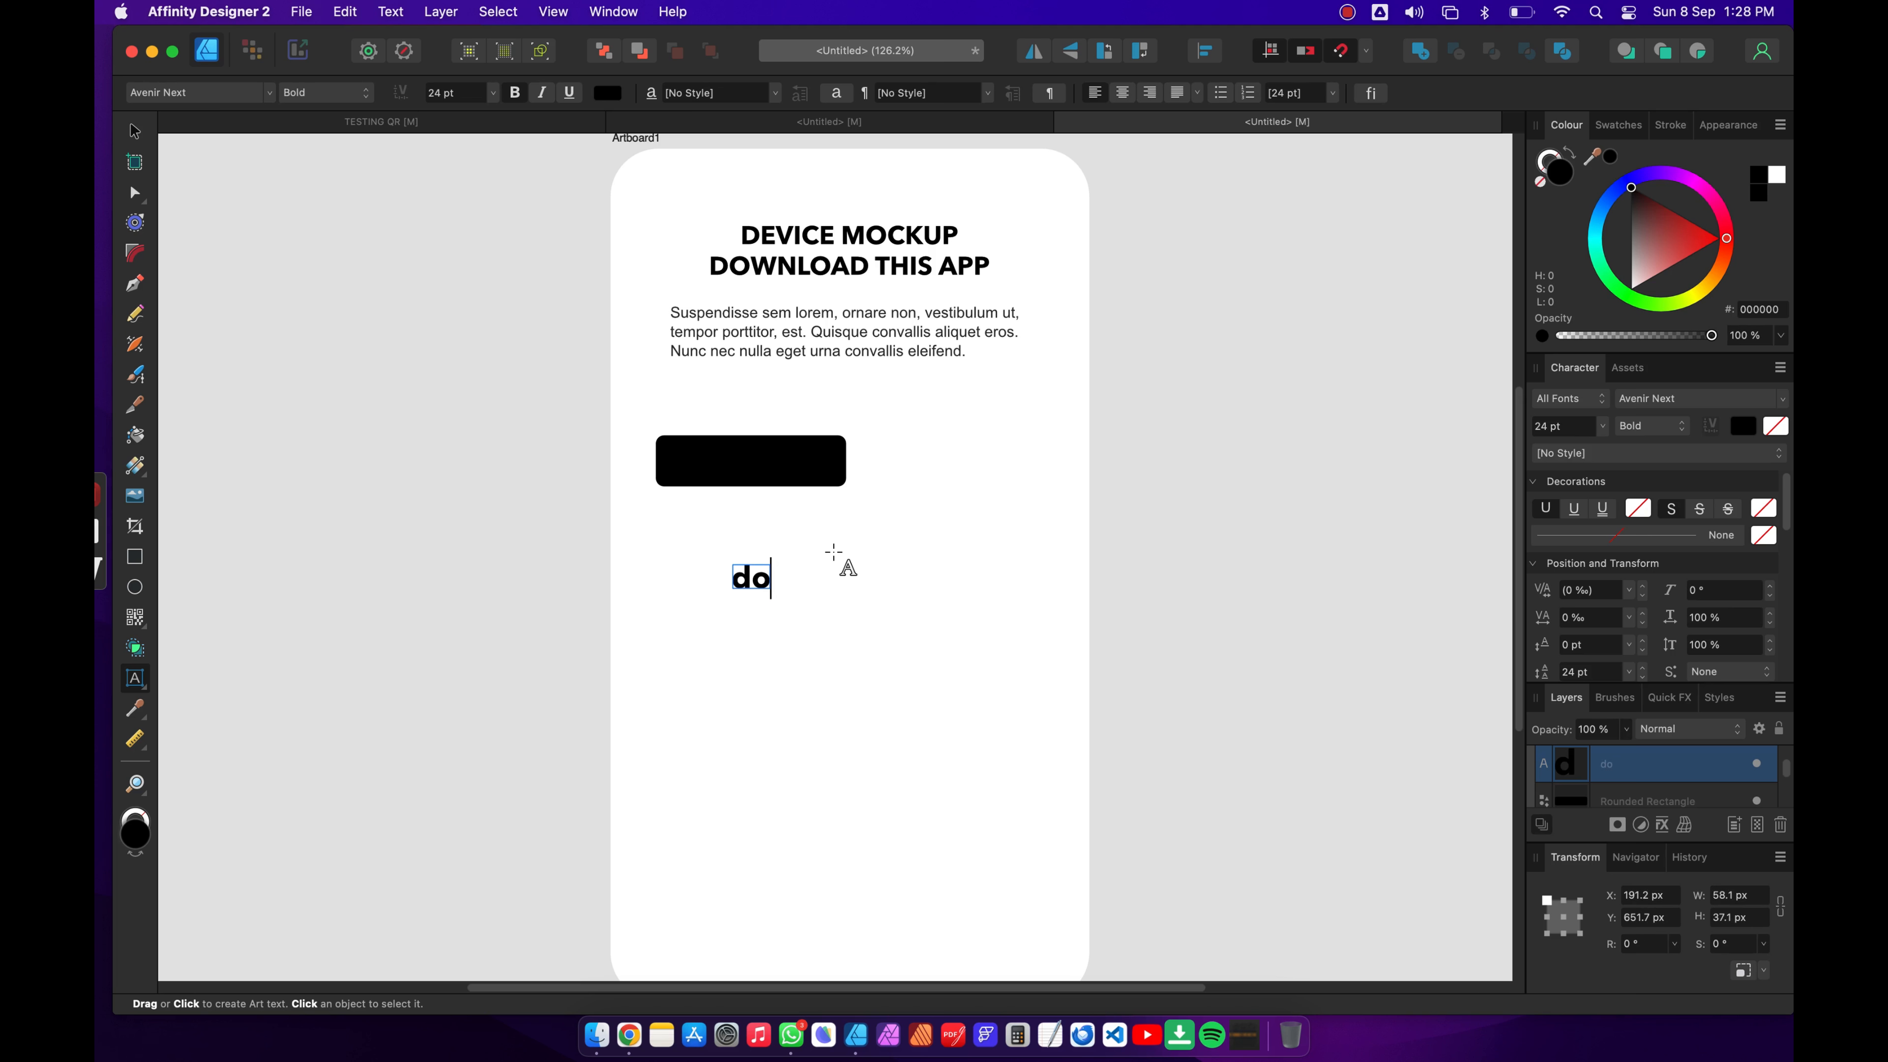
{"action": "type", "text": "wnload"}
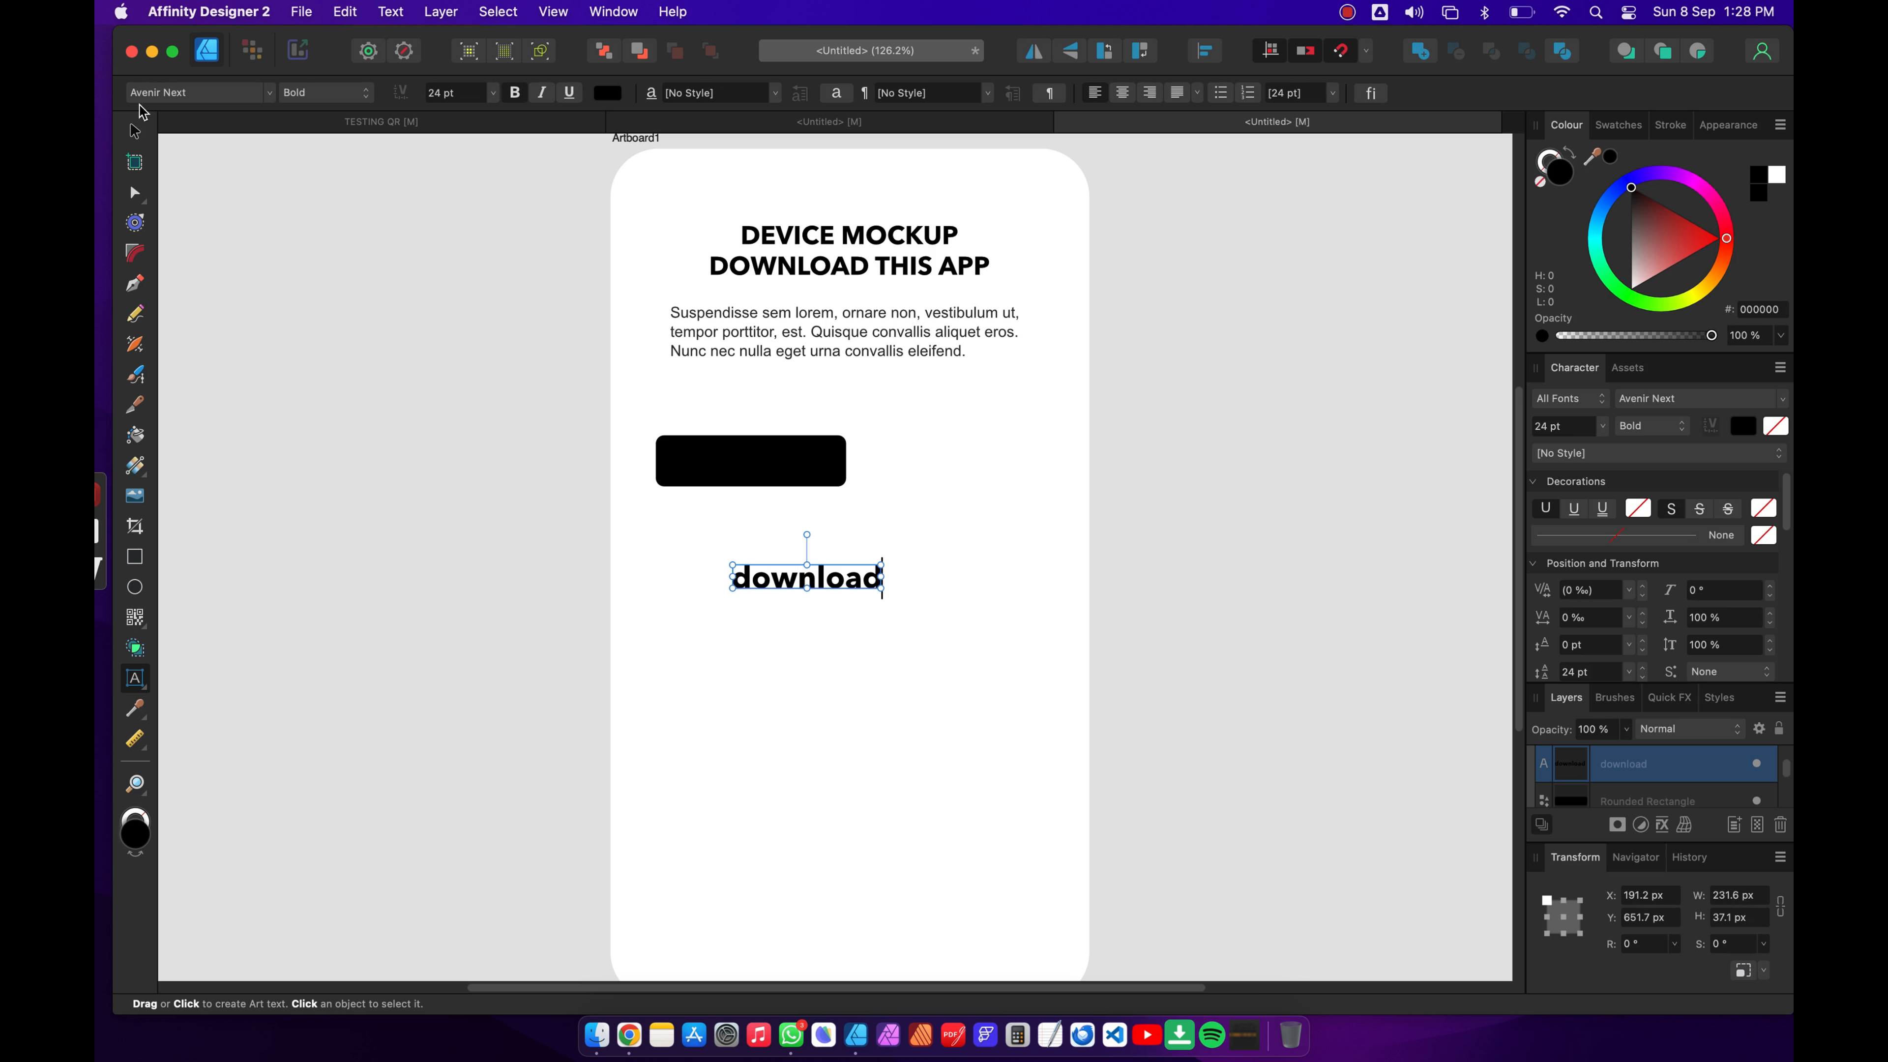
{"action": "left_click", "coordinate": [135, 131]}
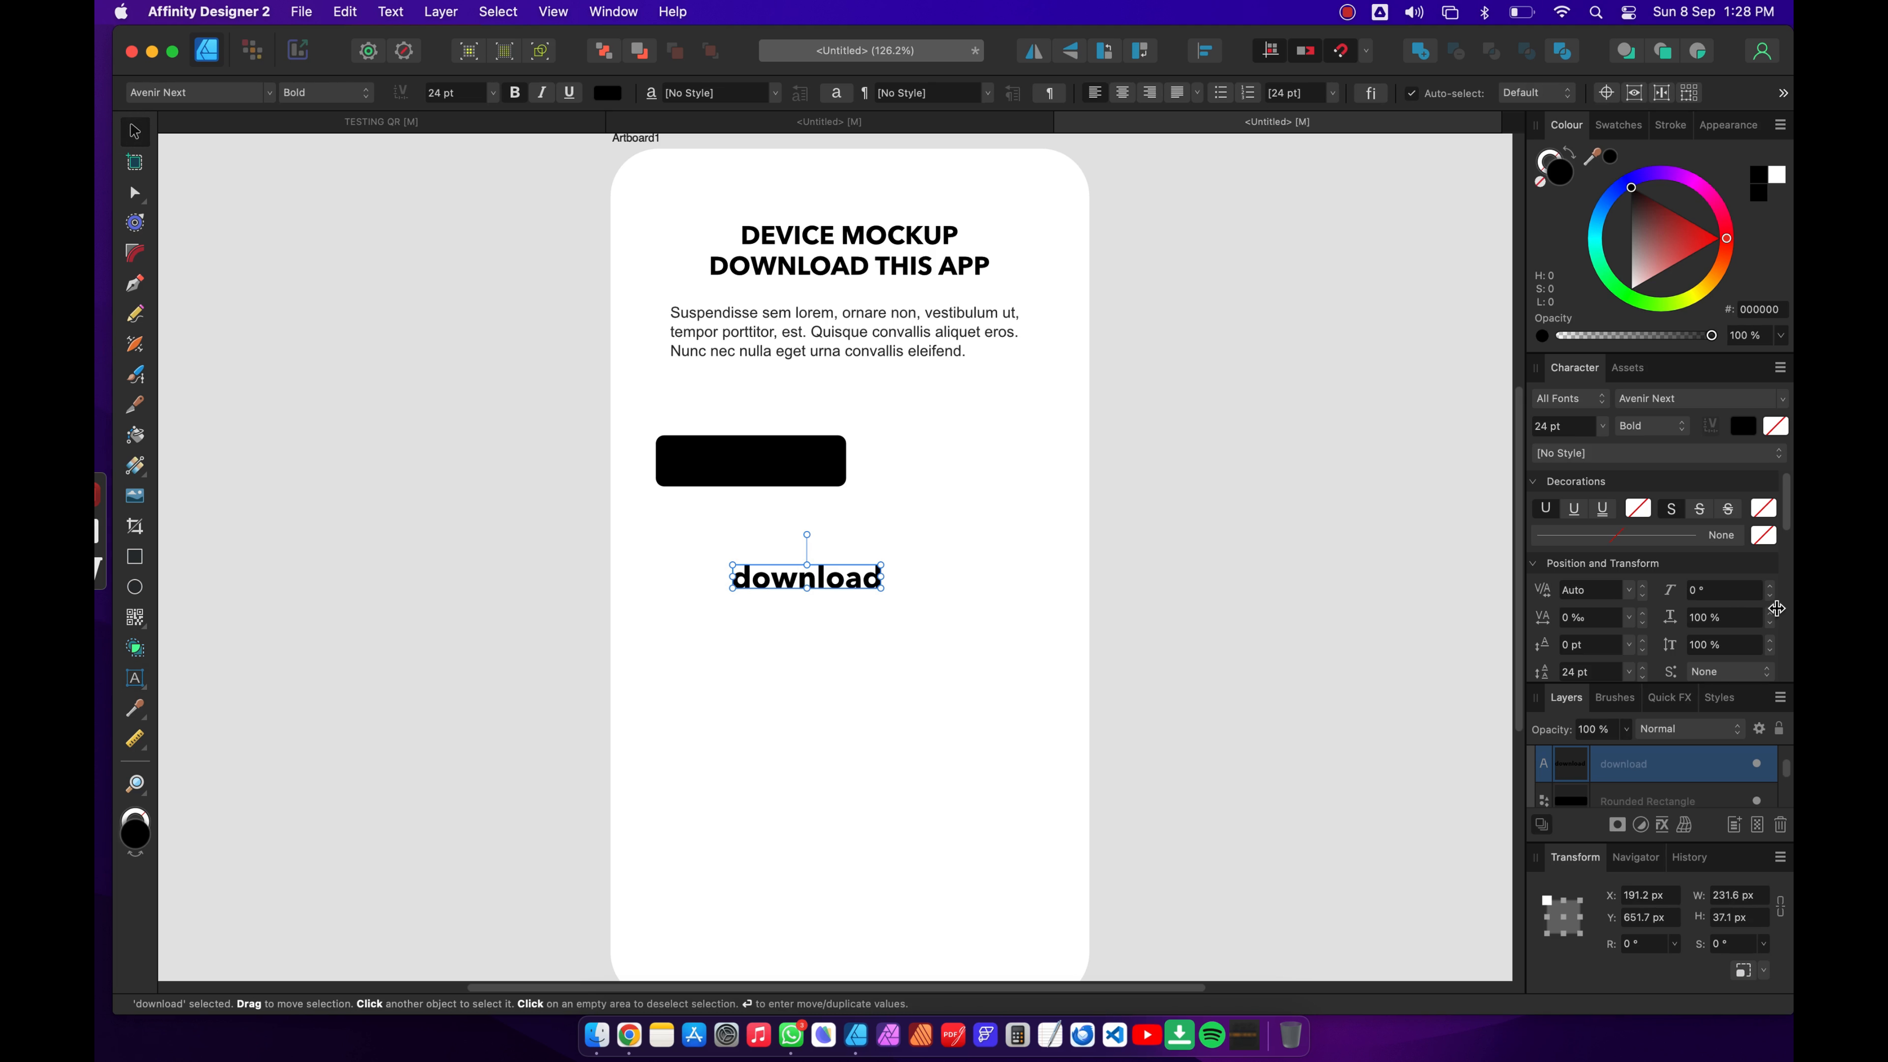
Step: Format the "download" text in all caps with the Medium font weight
{"action": "scroll", "coordinate": [1780, 514], "scroll_direction": "down", "scroll_amount": 5}
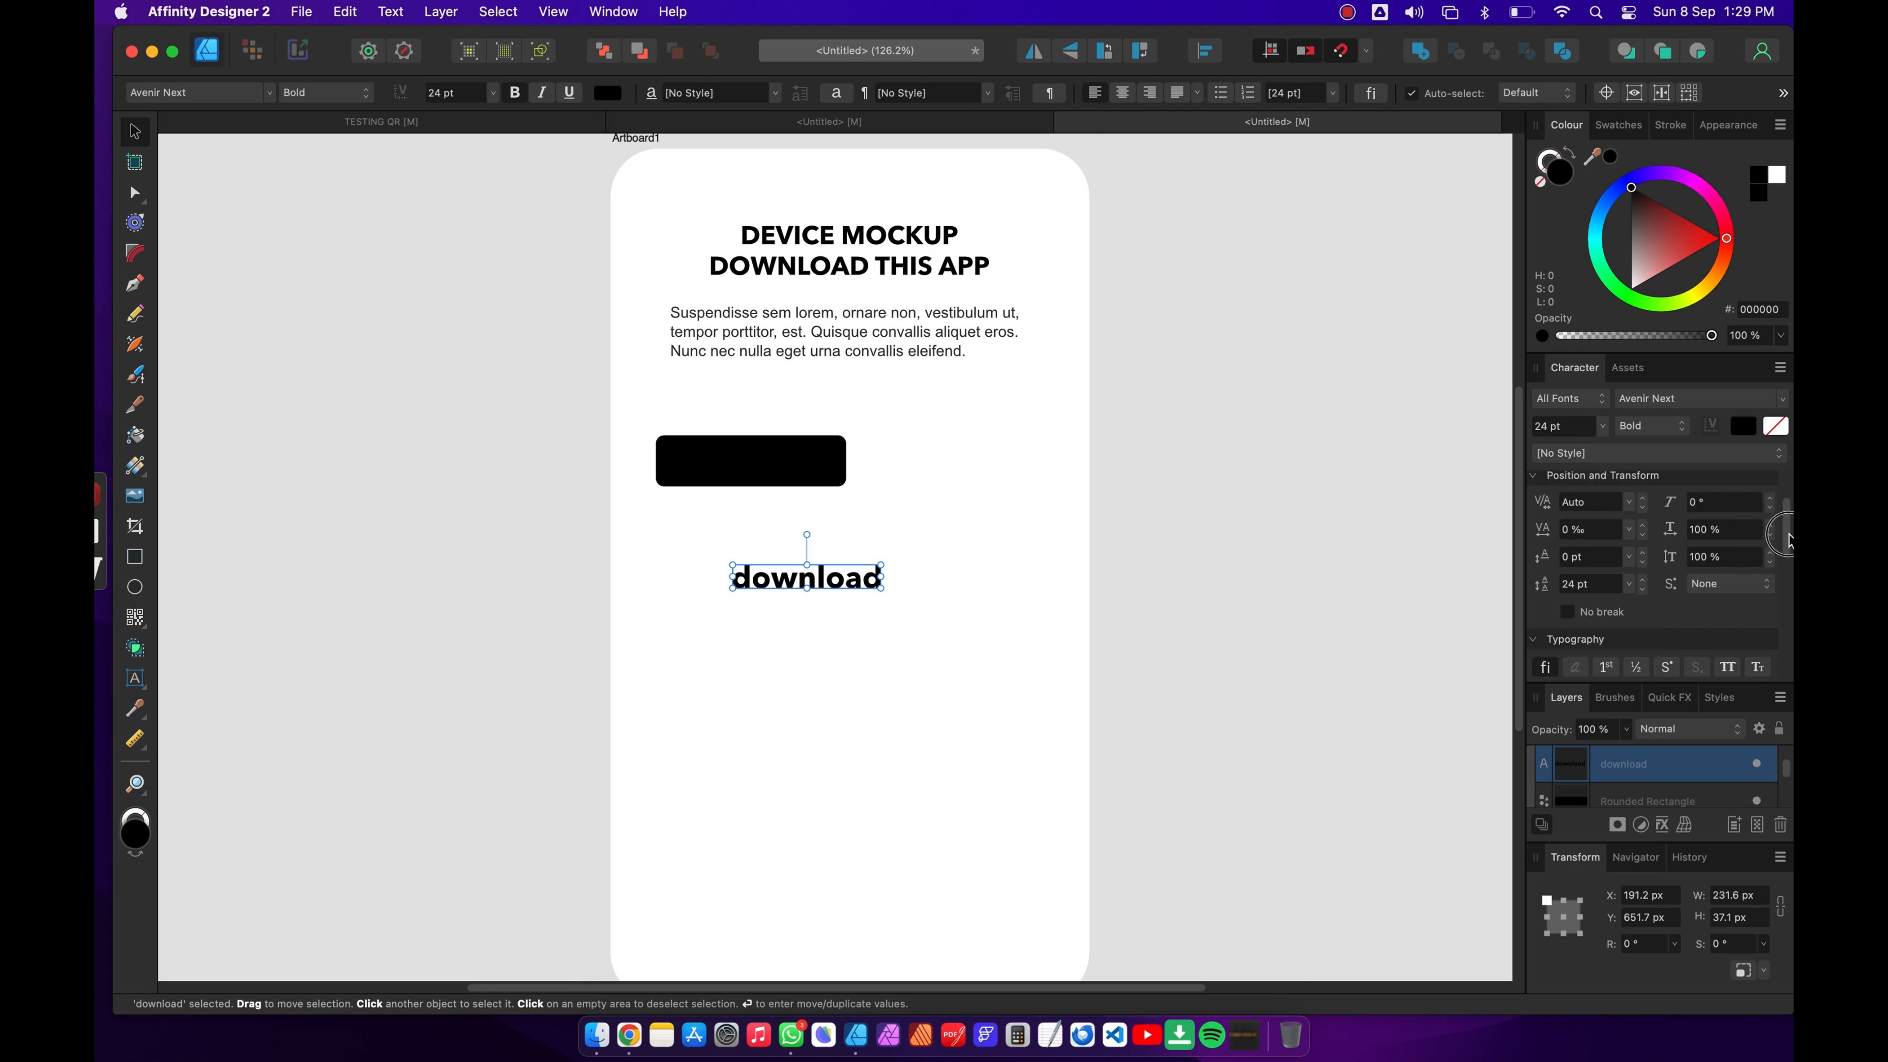
{"action": "left_click", "coordinate": [1727, 518]}
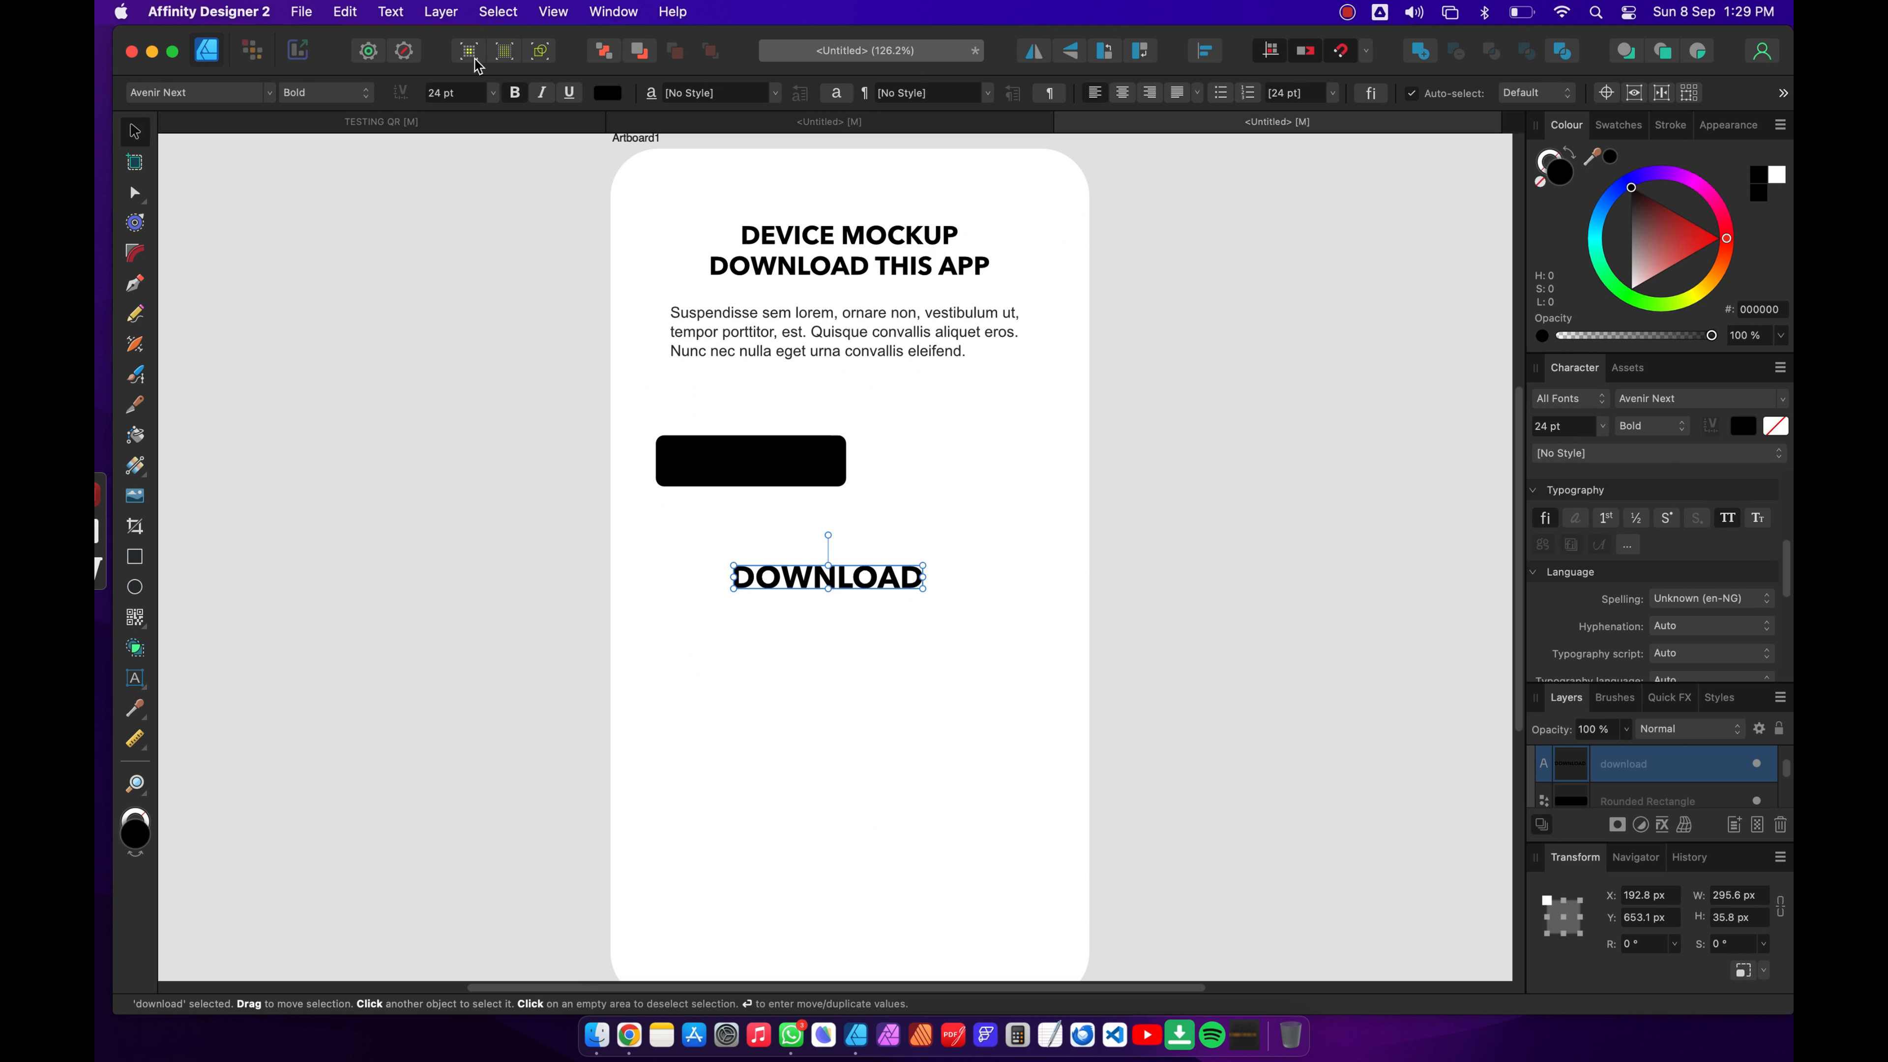
{"action": "left_click", "coordinate": [368, 95]}
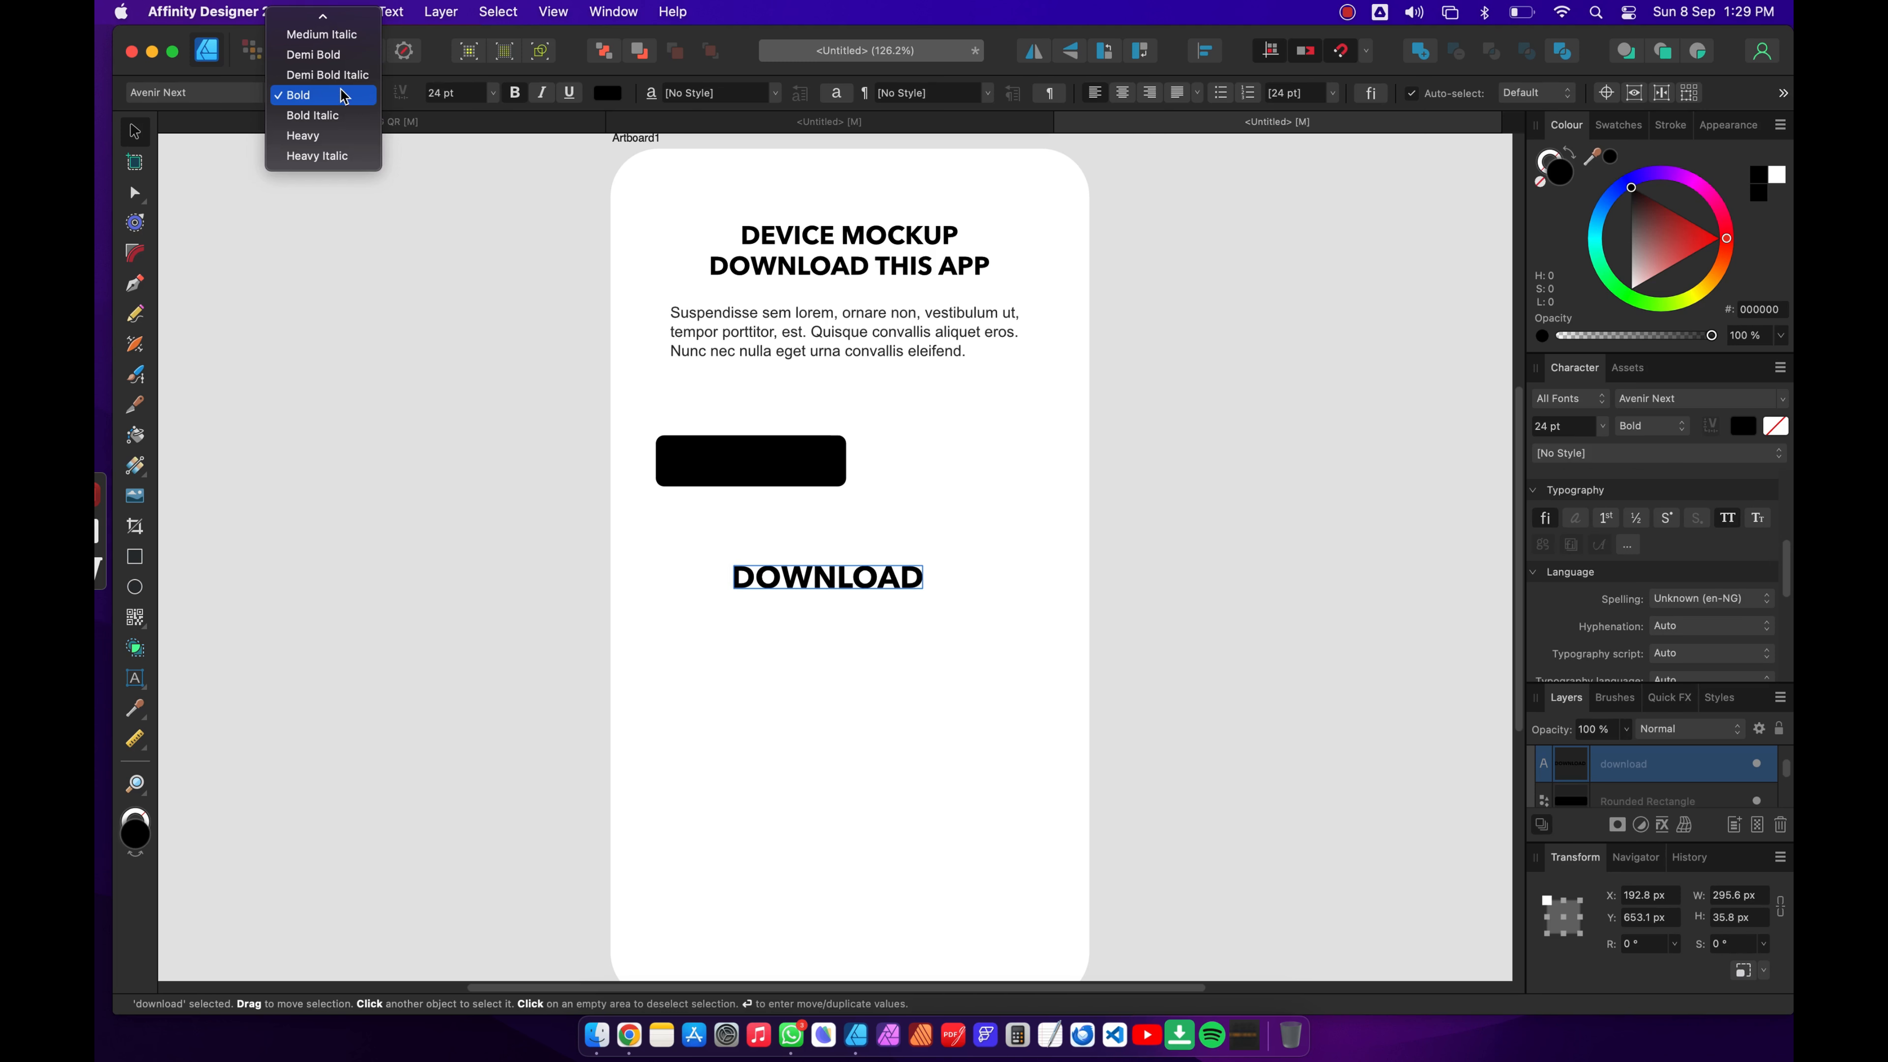
{"action": "scroll", "coordinate": [343, 96], "scroll_direction": "up", "scroll_amount": 4}
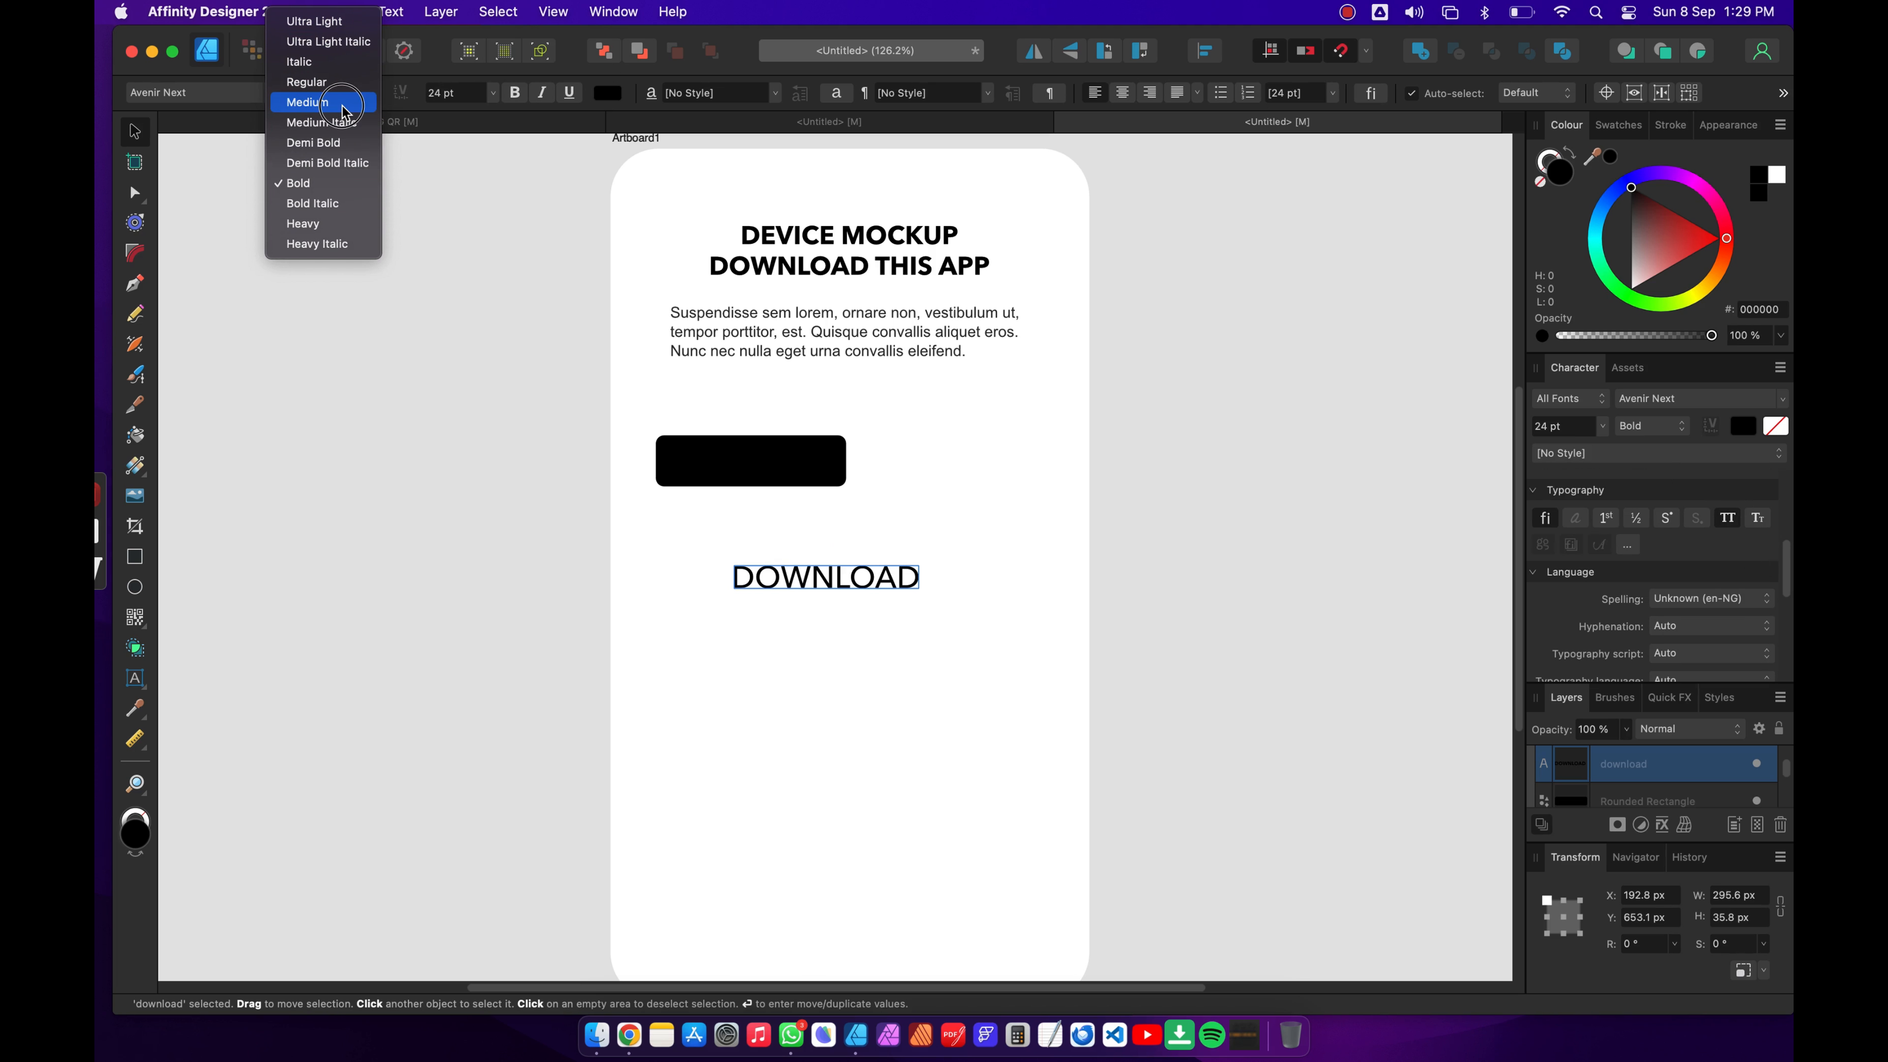
{"action": "left_click", "coordinate": [342, 107]}
Step: Set the "download" text's font size to 8 pt and deselect it
{"action": "left_click", "coordinate": [462, 99]}
{"action": "type", "text": "8"}
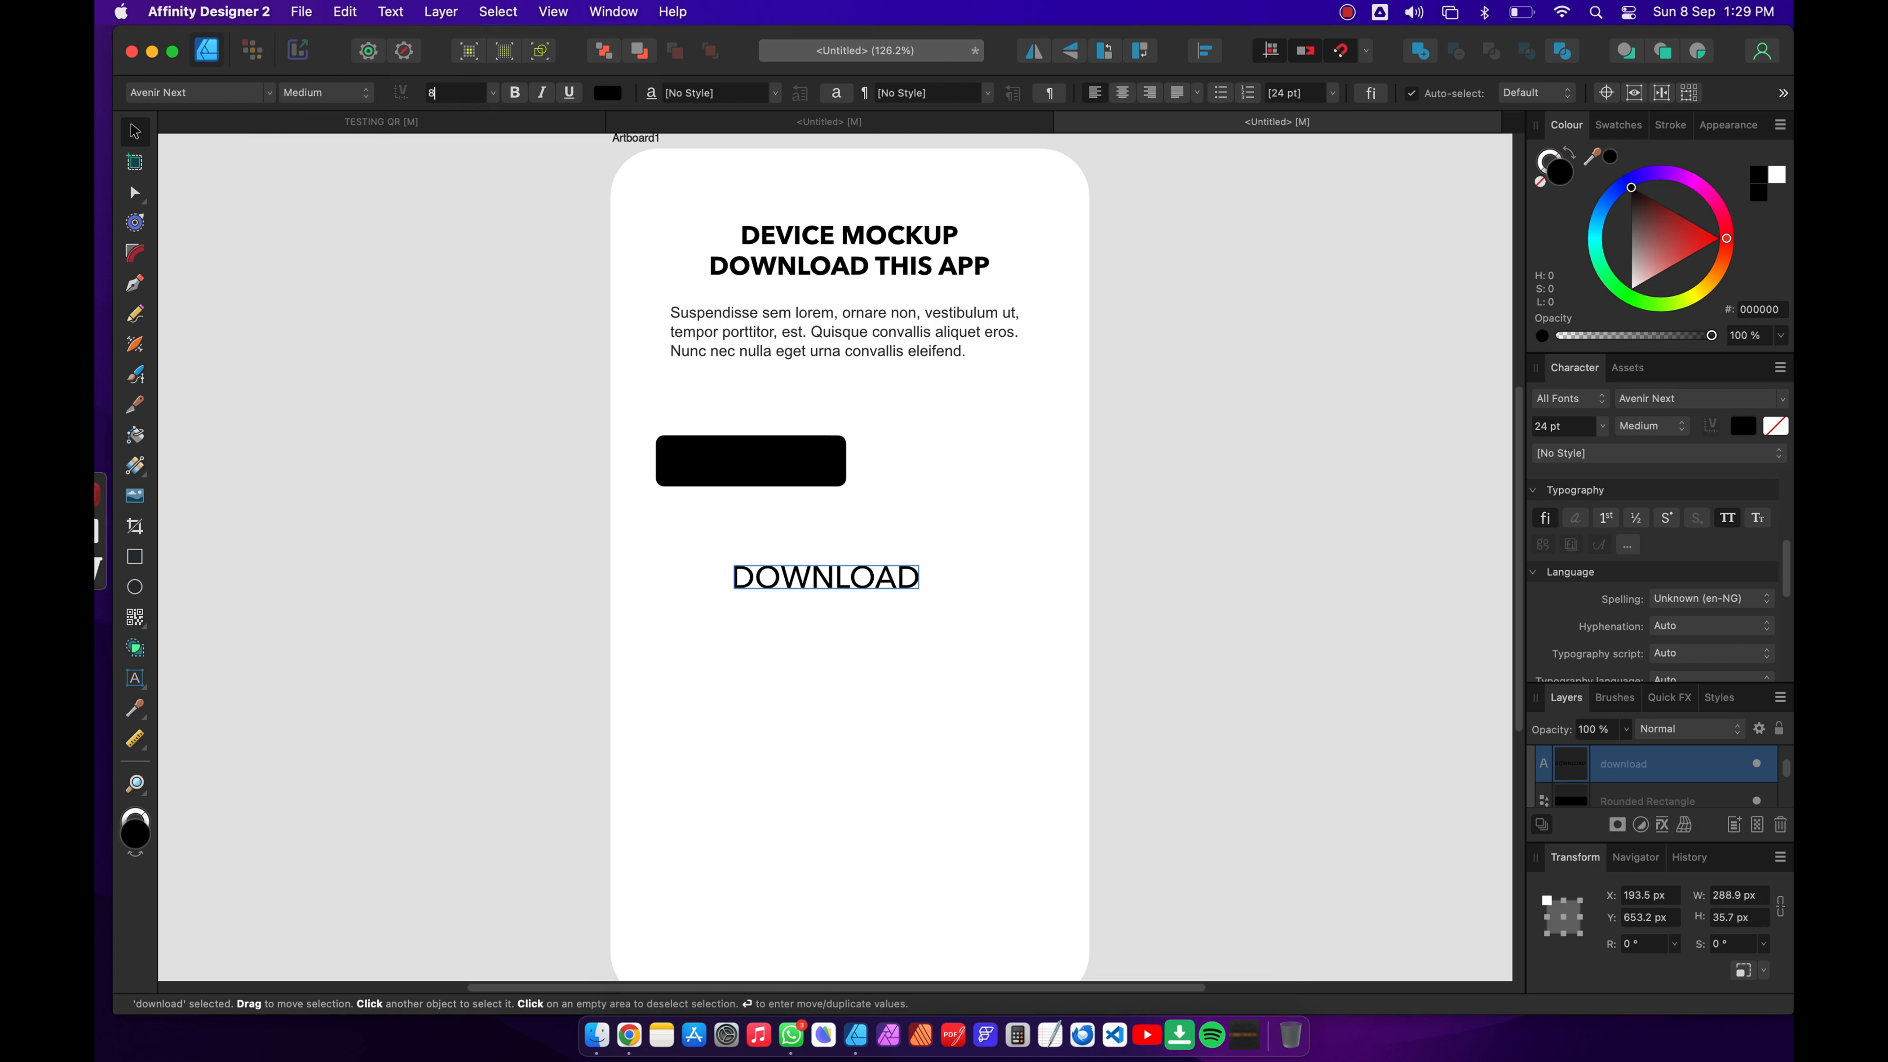
{"action": "key", "text": "Return"}
{"action": "left_click", "coordinate": [458, 451]}
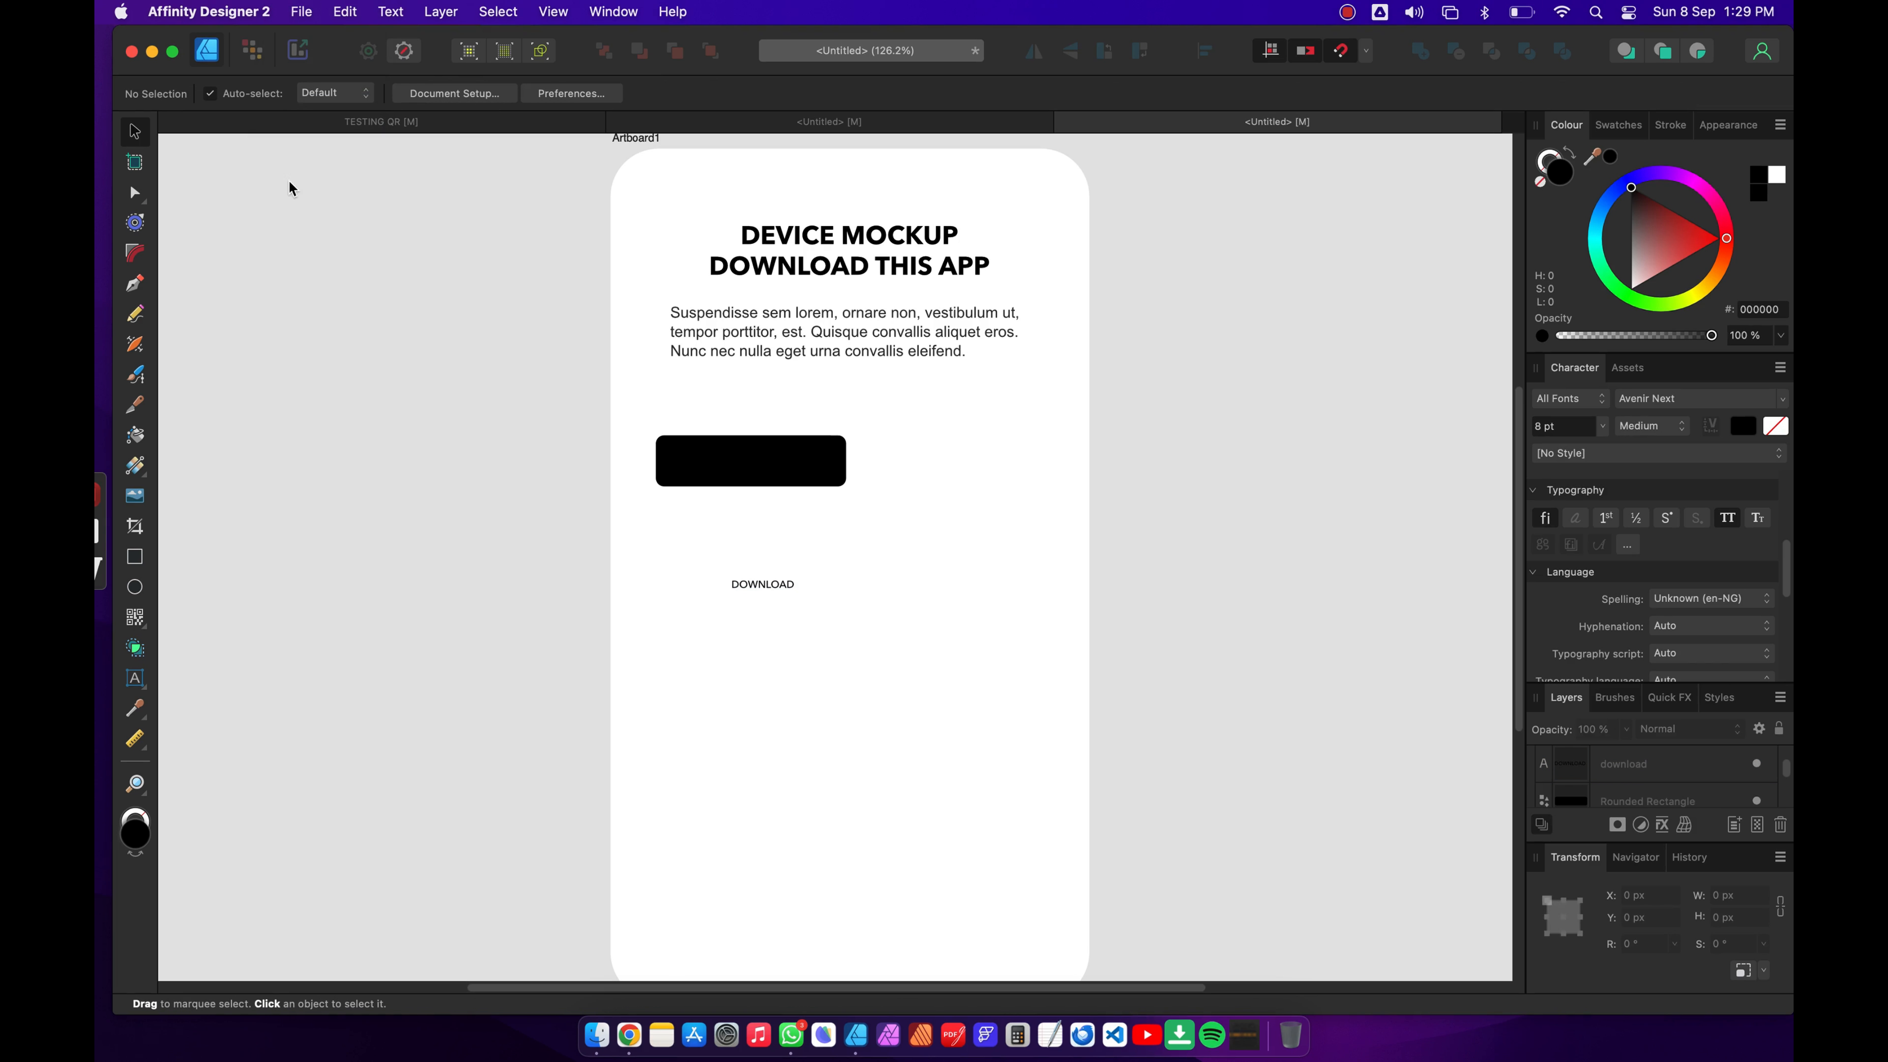
Step: Create a new 8 pt "download" art text beside the artboard and move it onto the artboard below the black rectangle
{"action": "mouse_move", "coordinate": [115, 554]}
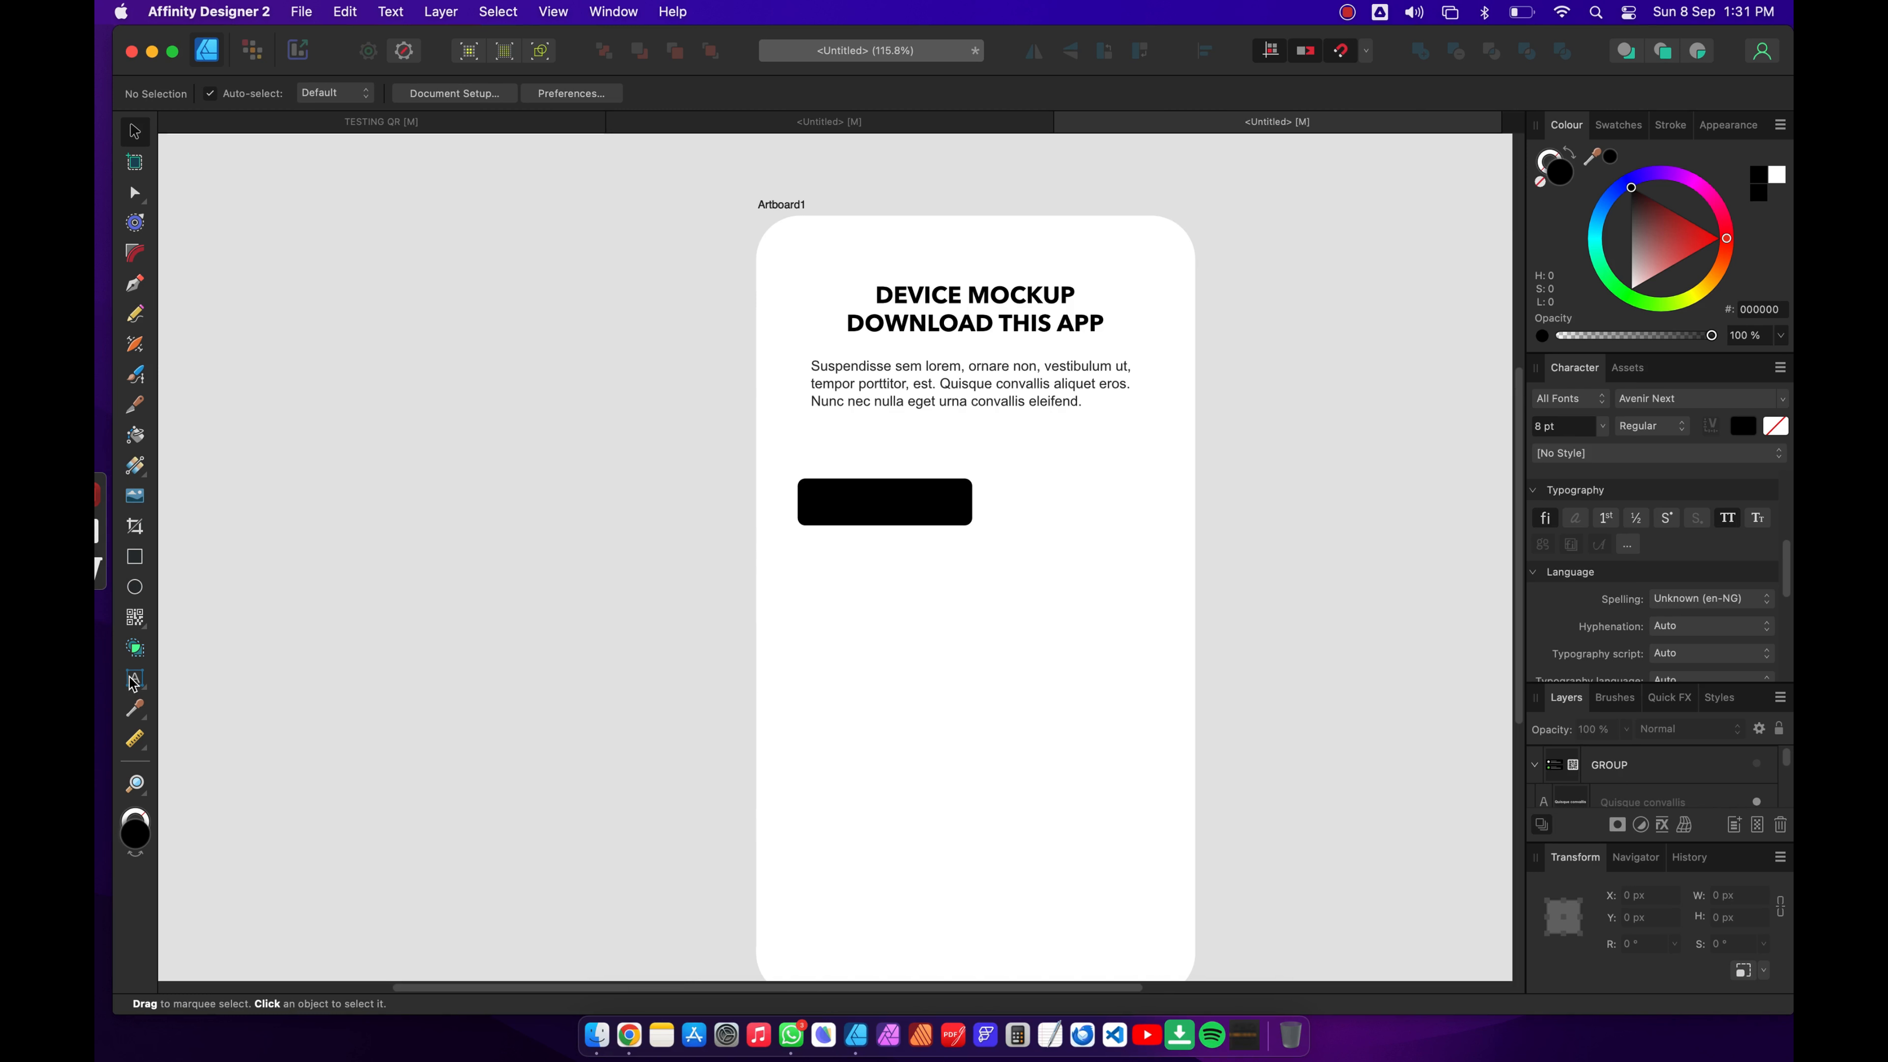
{"action": "left_click", "coordinate": [134, 678]}
{"action": "left_click", "coordinate": [542, 696]}
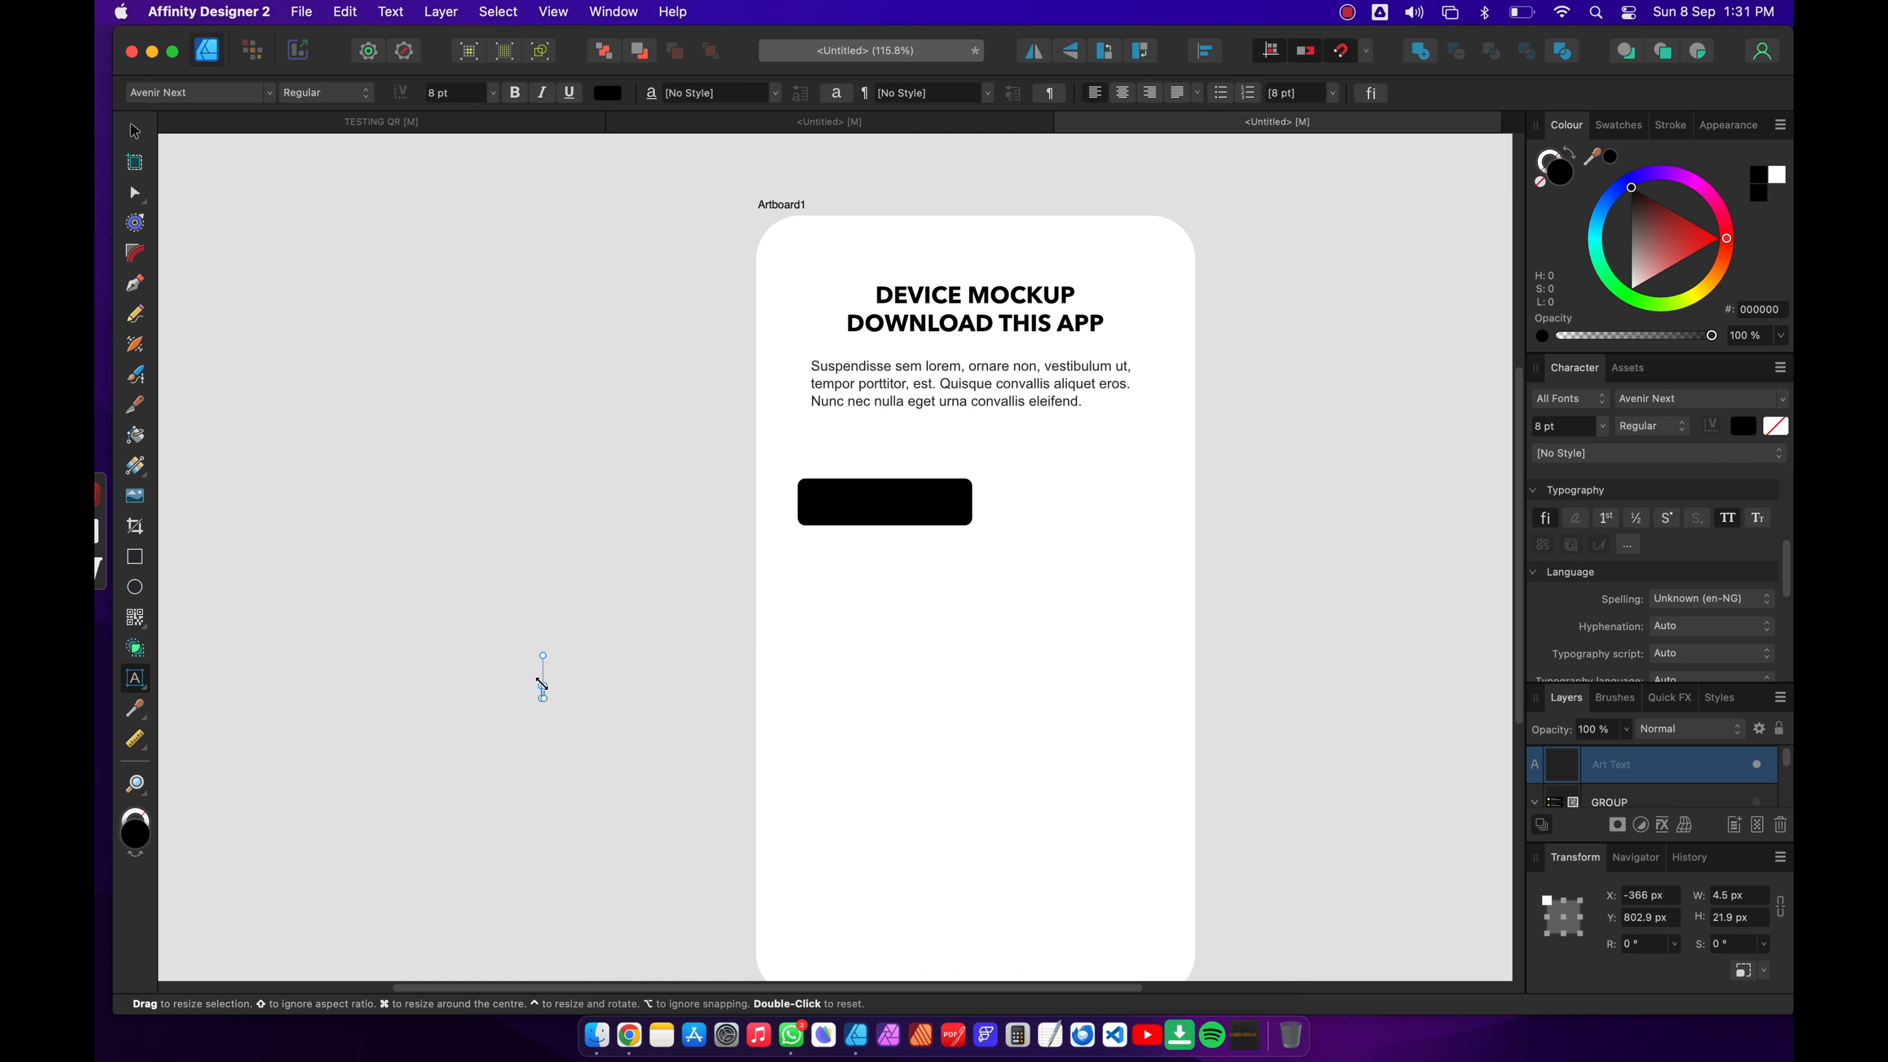
{"action": "type", "text": "do"}
{"action": "key", "text": "Escape"}
{"action": "left_click", "coordinate": [135, 134]}
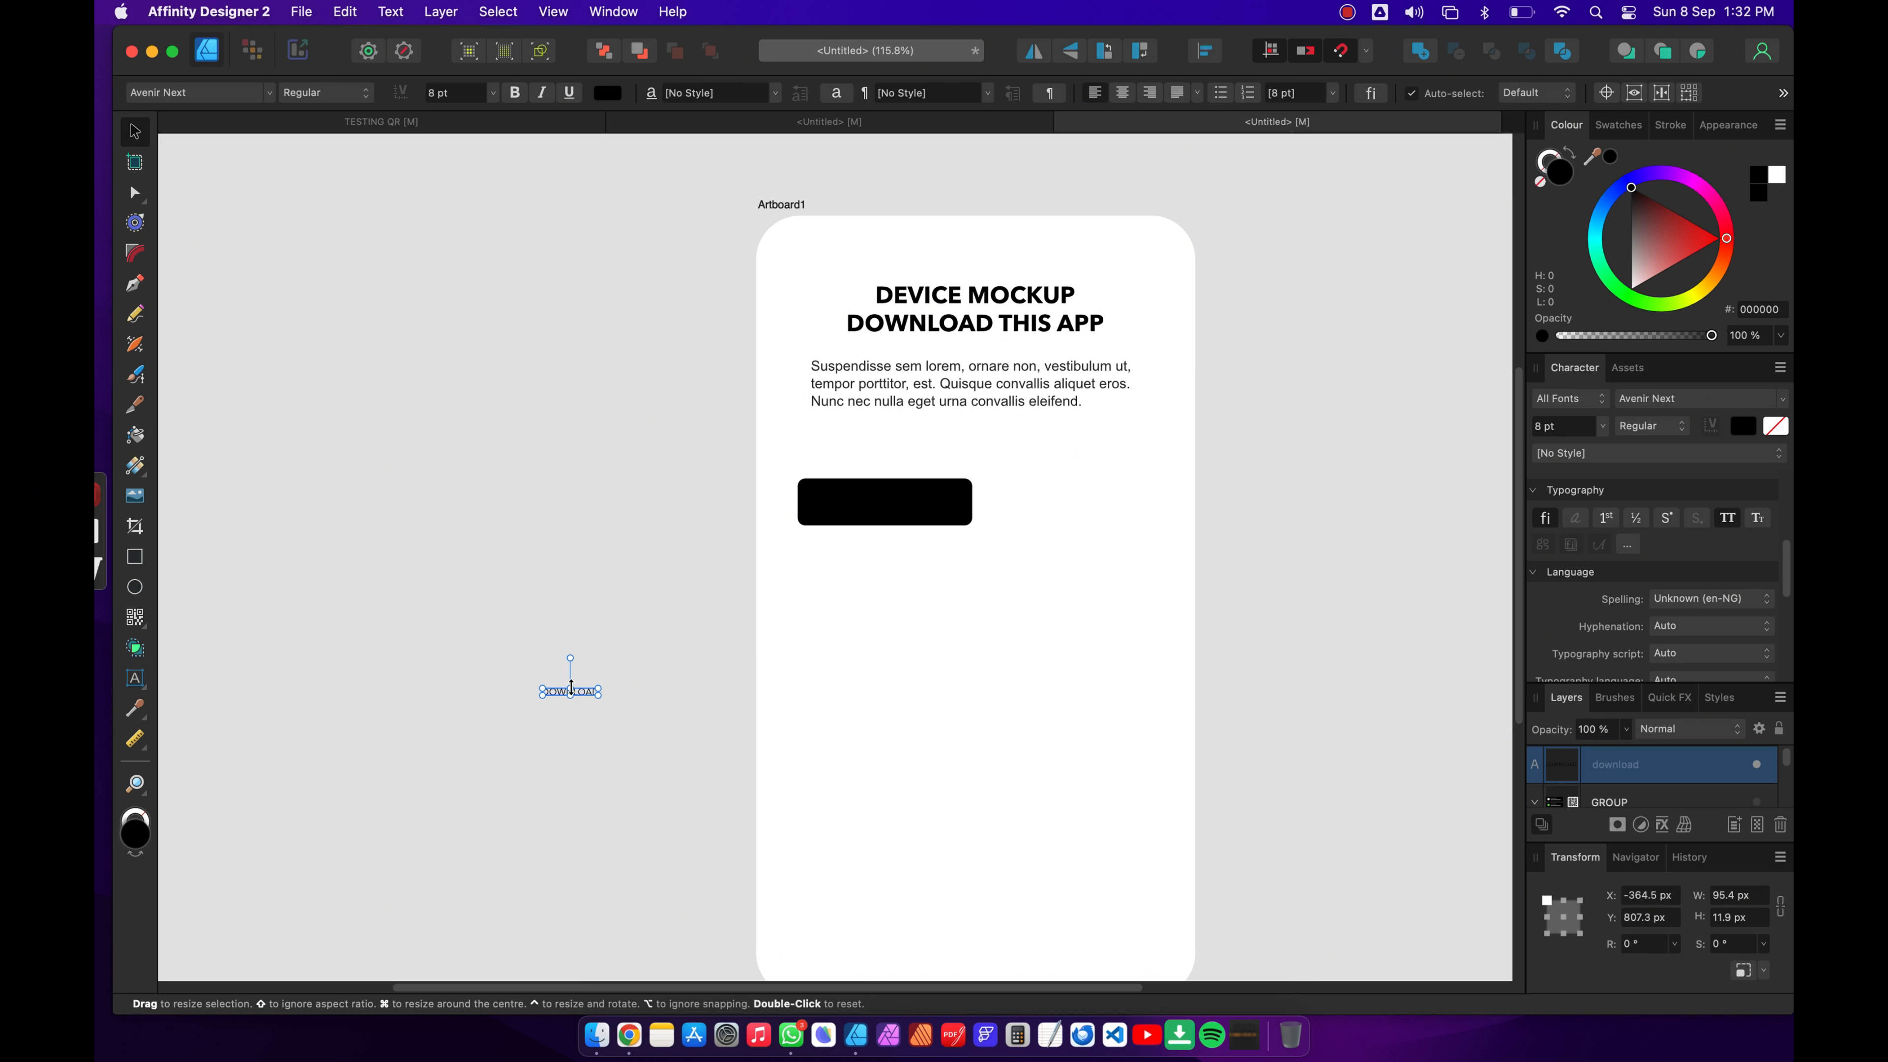
{"action": "left_click_drag", "start_coordinate": [541, 692], "coordinate": [853, 602]}
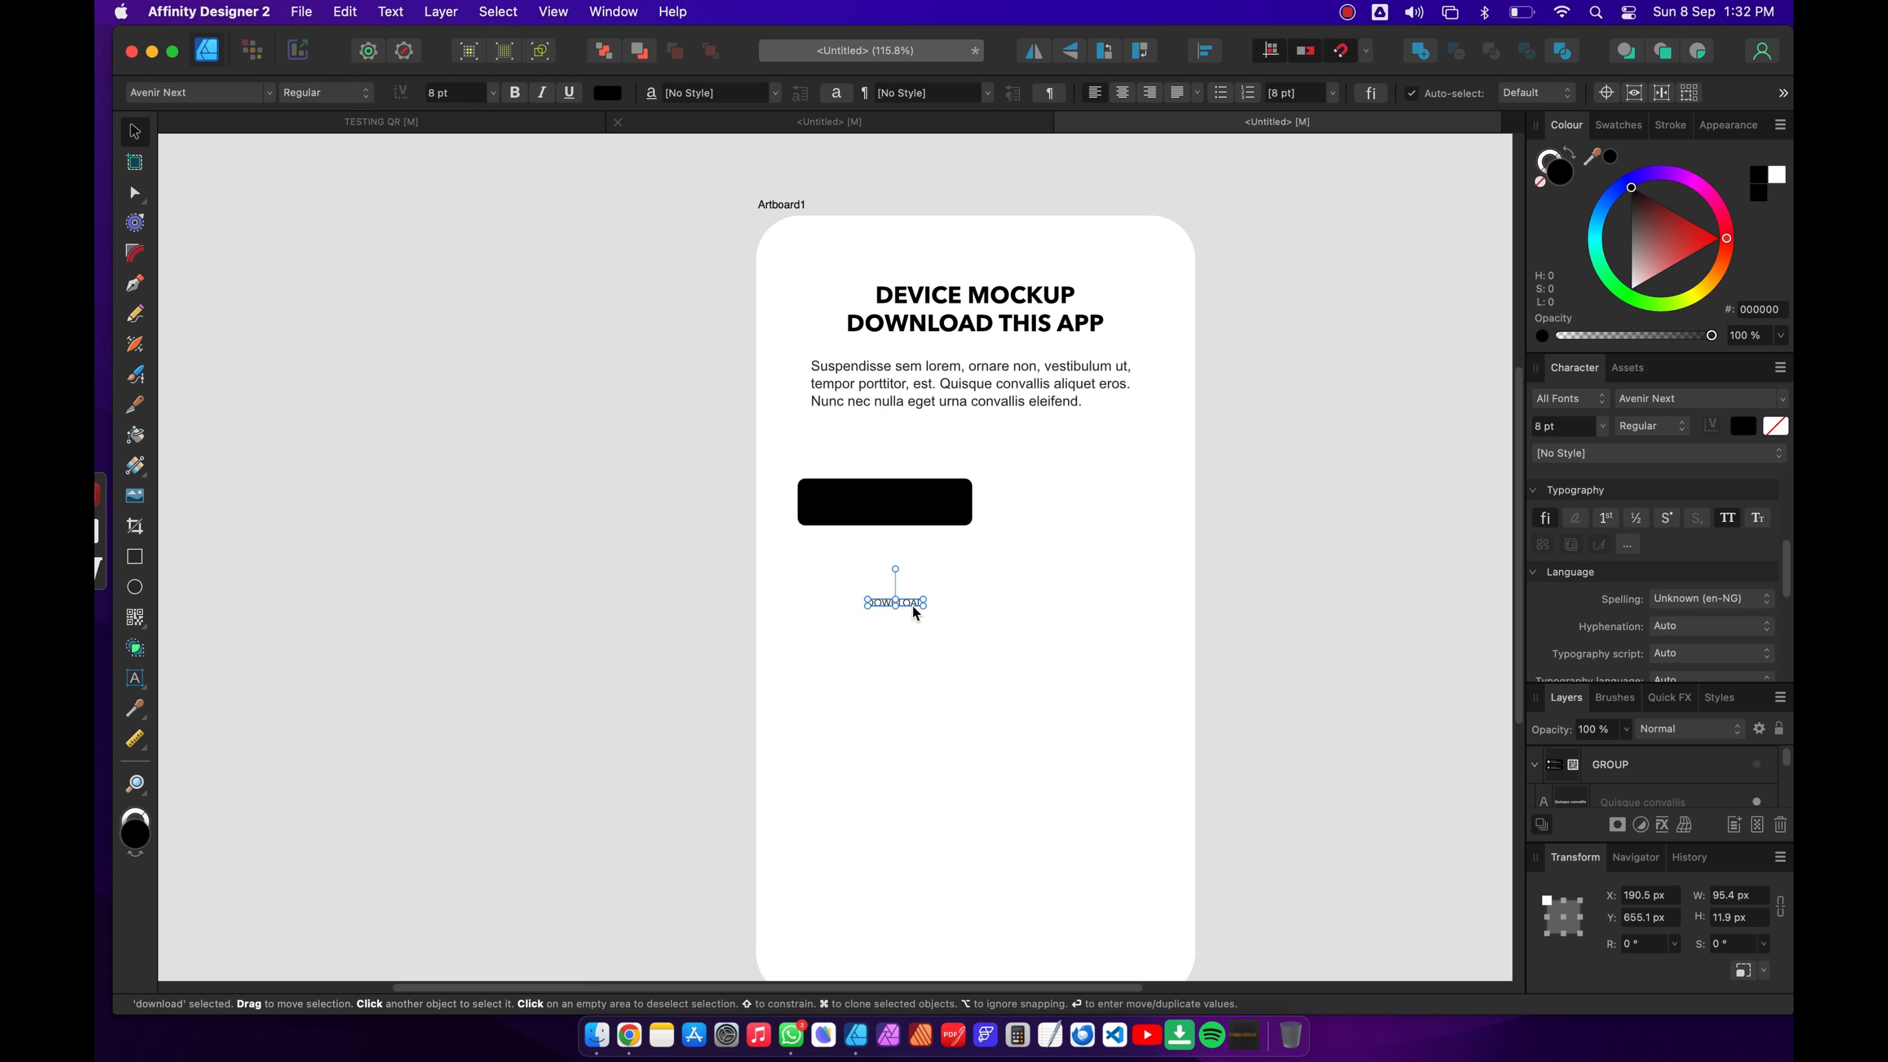
Step: Duplicate the "download" text just below itself and replace the copy's wording with "Quisque convallis" copied from the paragraph
{"action": "left_click_drag", "start_coordinate": [913, 606], "coordinate": [911, 630]}
{"action": "double_click", "coordinate": [964, 378]}
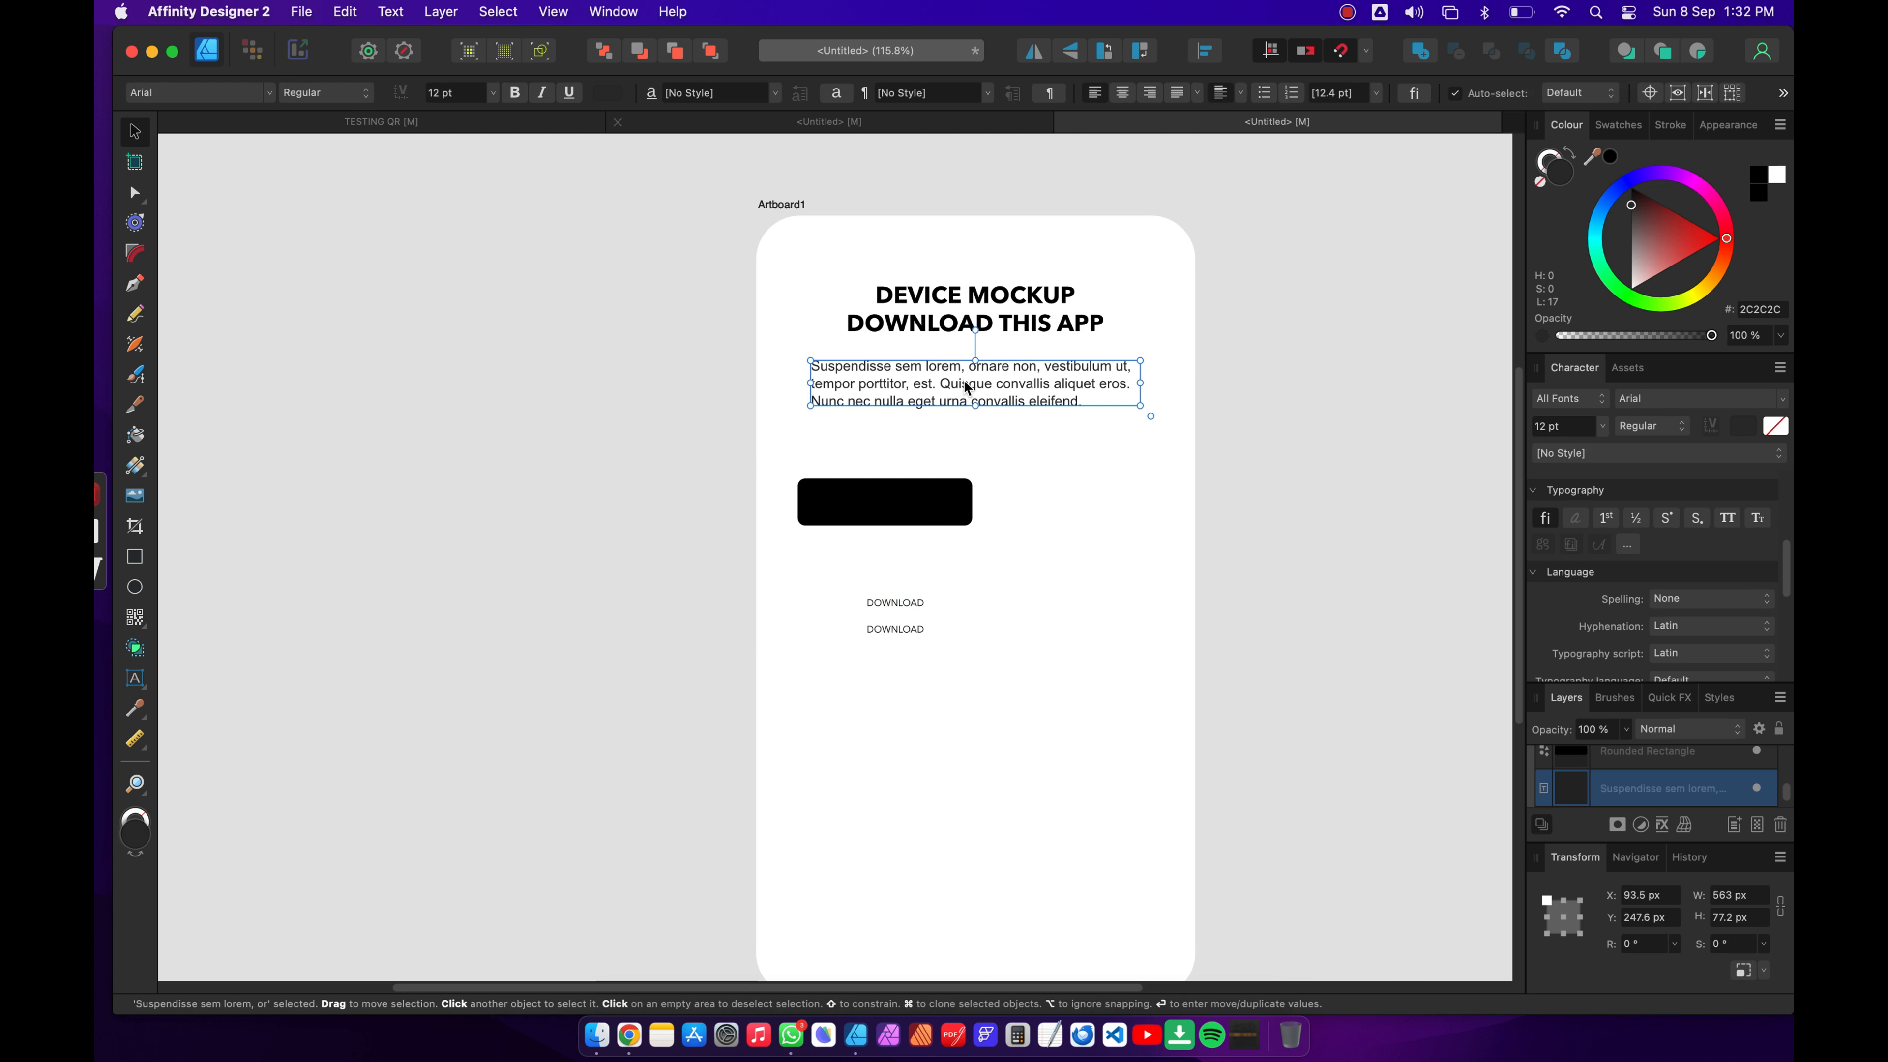
{"action": "left_click_drag", "start_coordinate": [951, 384], "coordinate": [1049, 380]}
{"action": "key", "text": "cmd+c"}
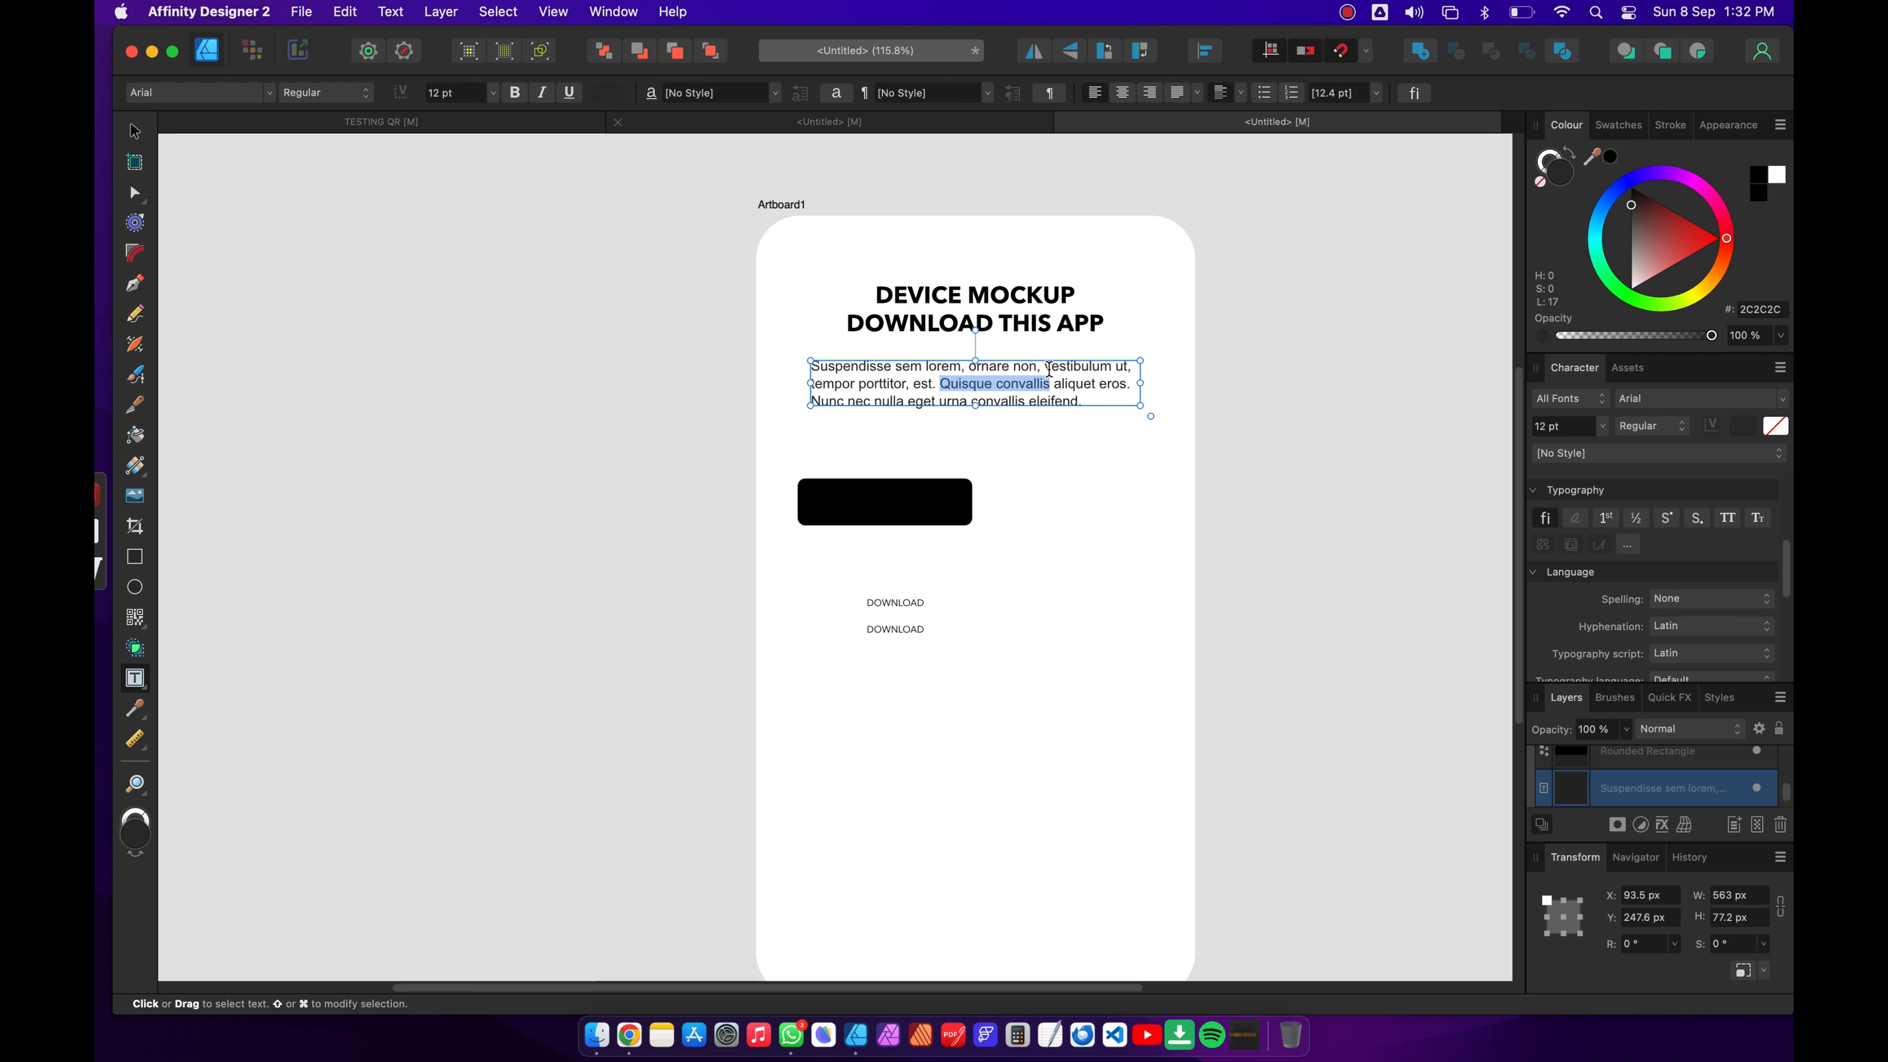
{"action": "left_click", "coordinate": [905, 629]}
{"action": "key", "text": "cmd+a"}
{"action": "key", "text": "cmd+v"}
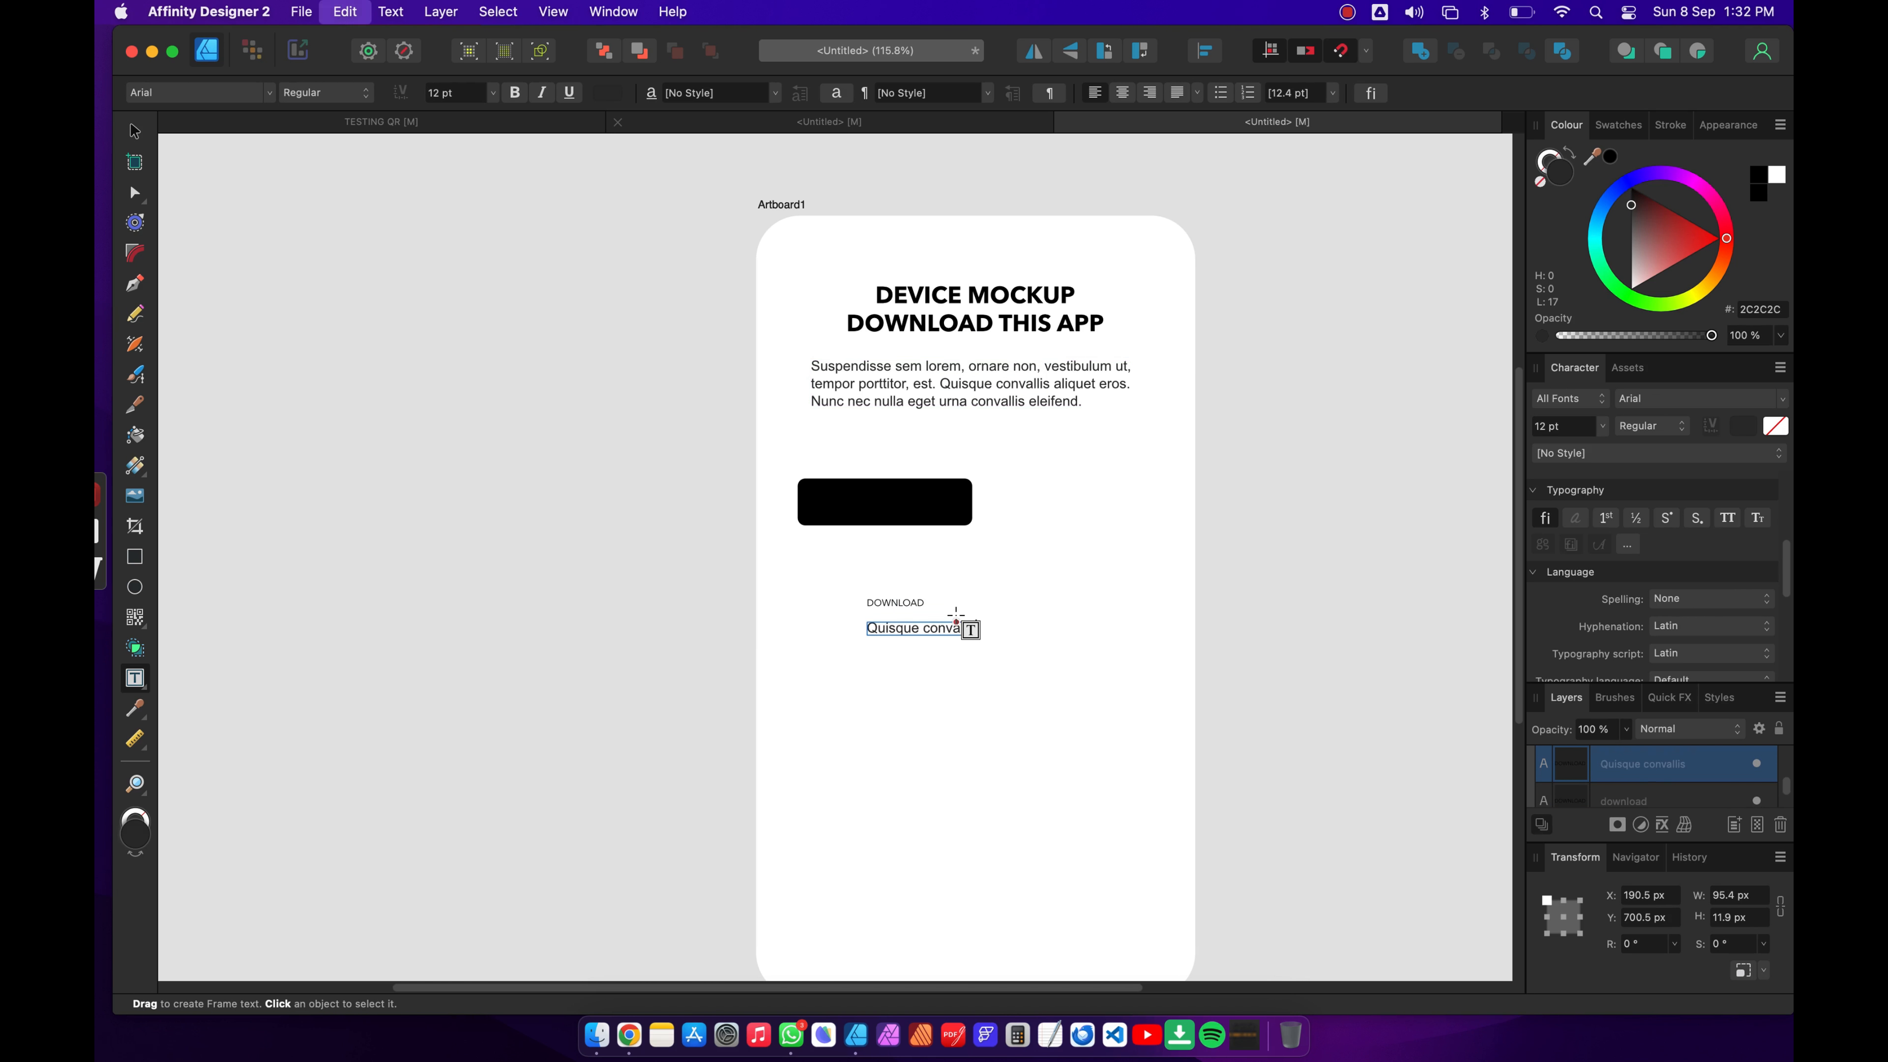
{"action": "left_click", "coordinate": [135, 131]}
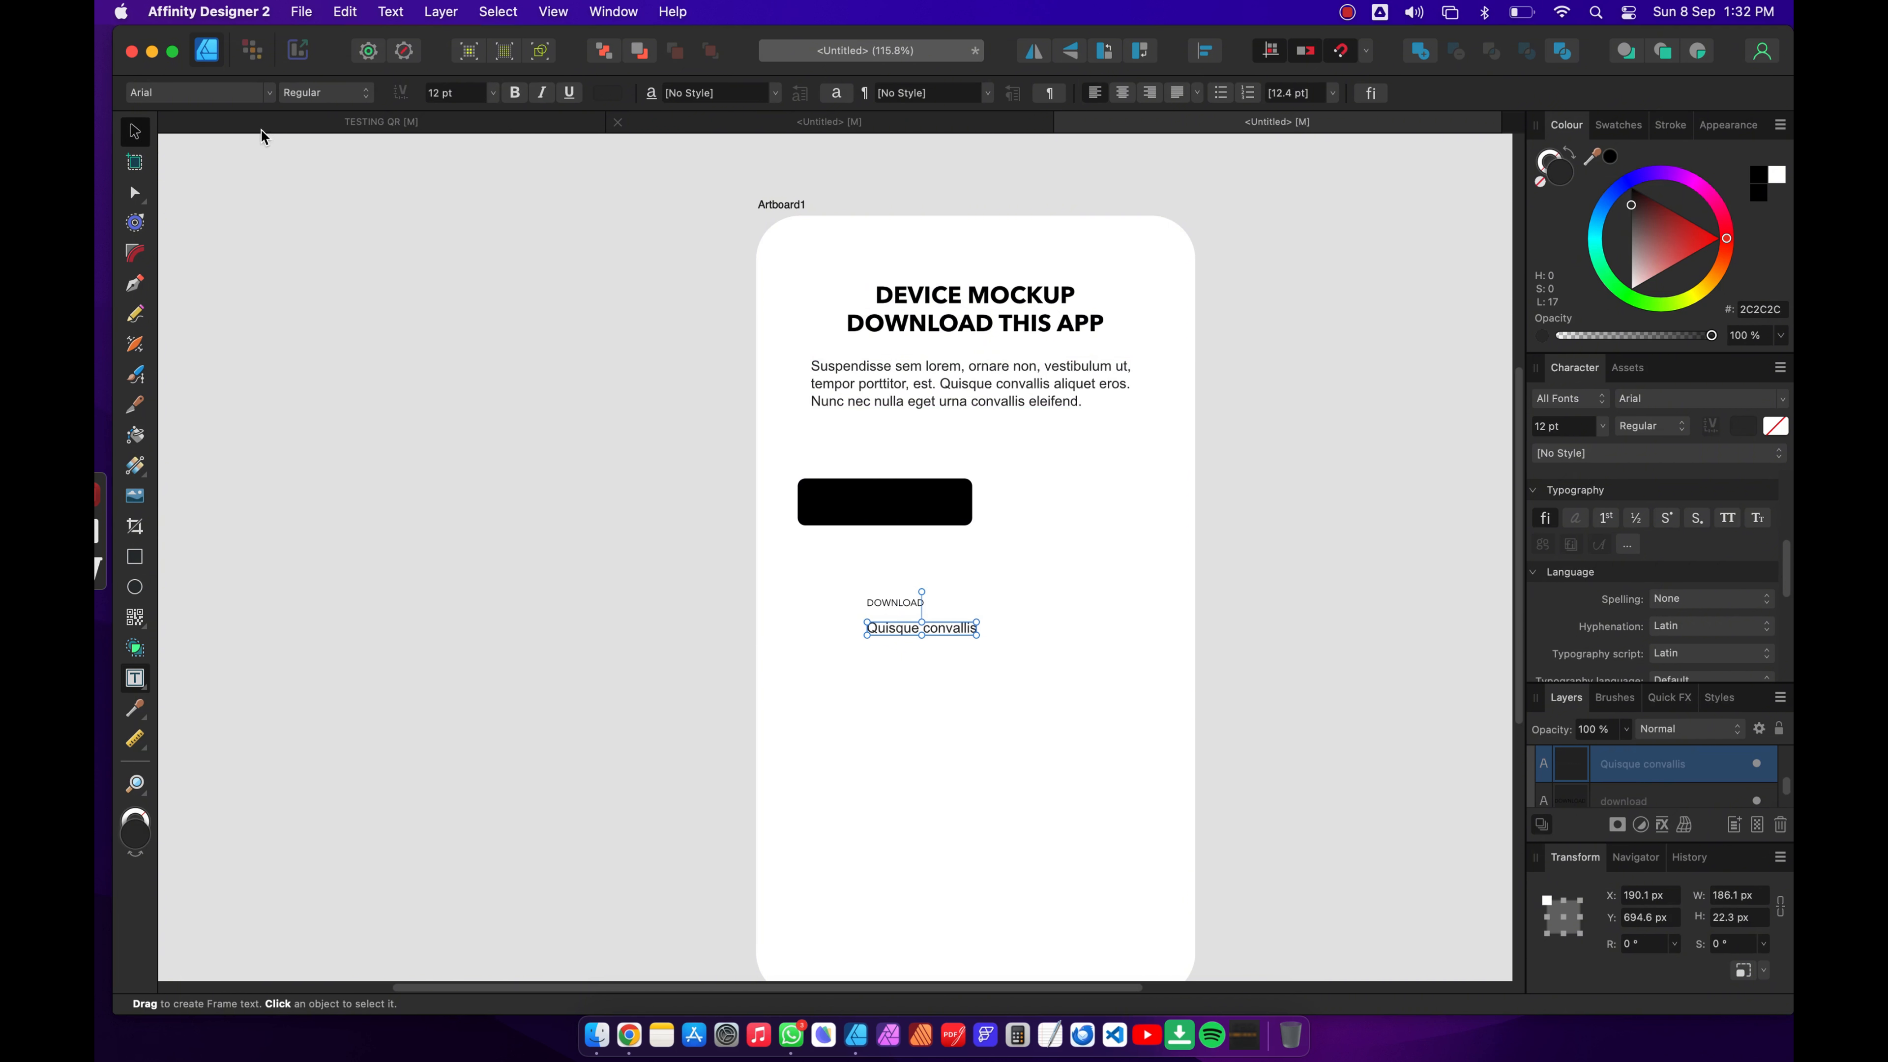
Step: Set the "Quisque convallis" text to Bold at 10 pt
{"action": "left_click", "coordinate": [327, 93]}
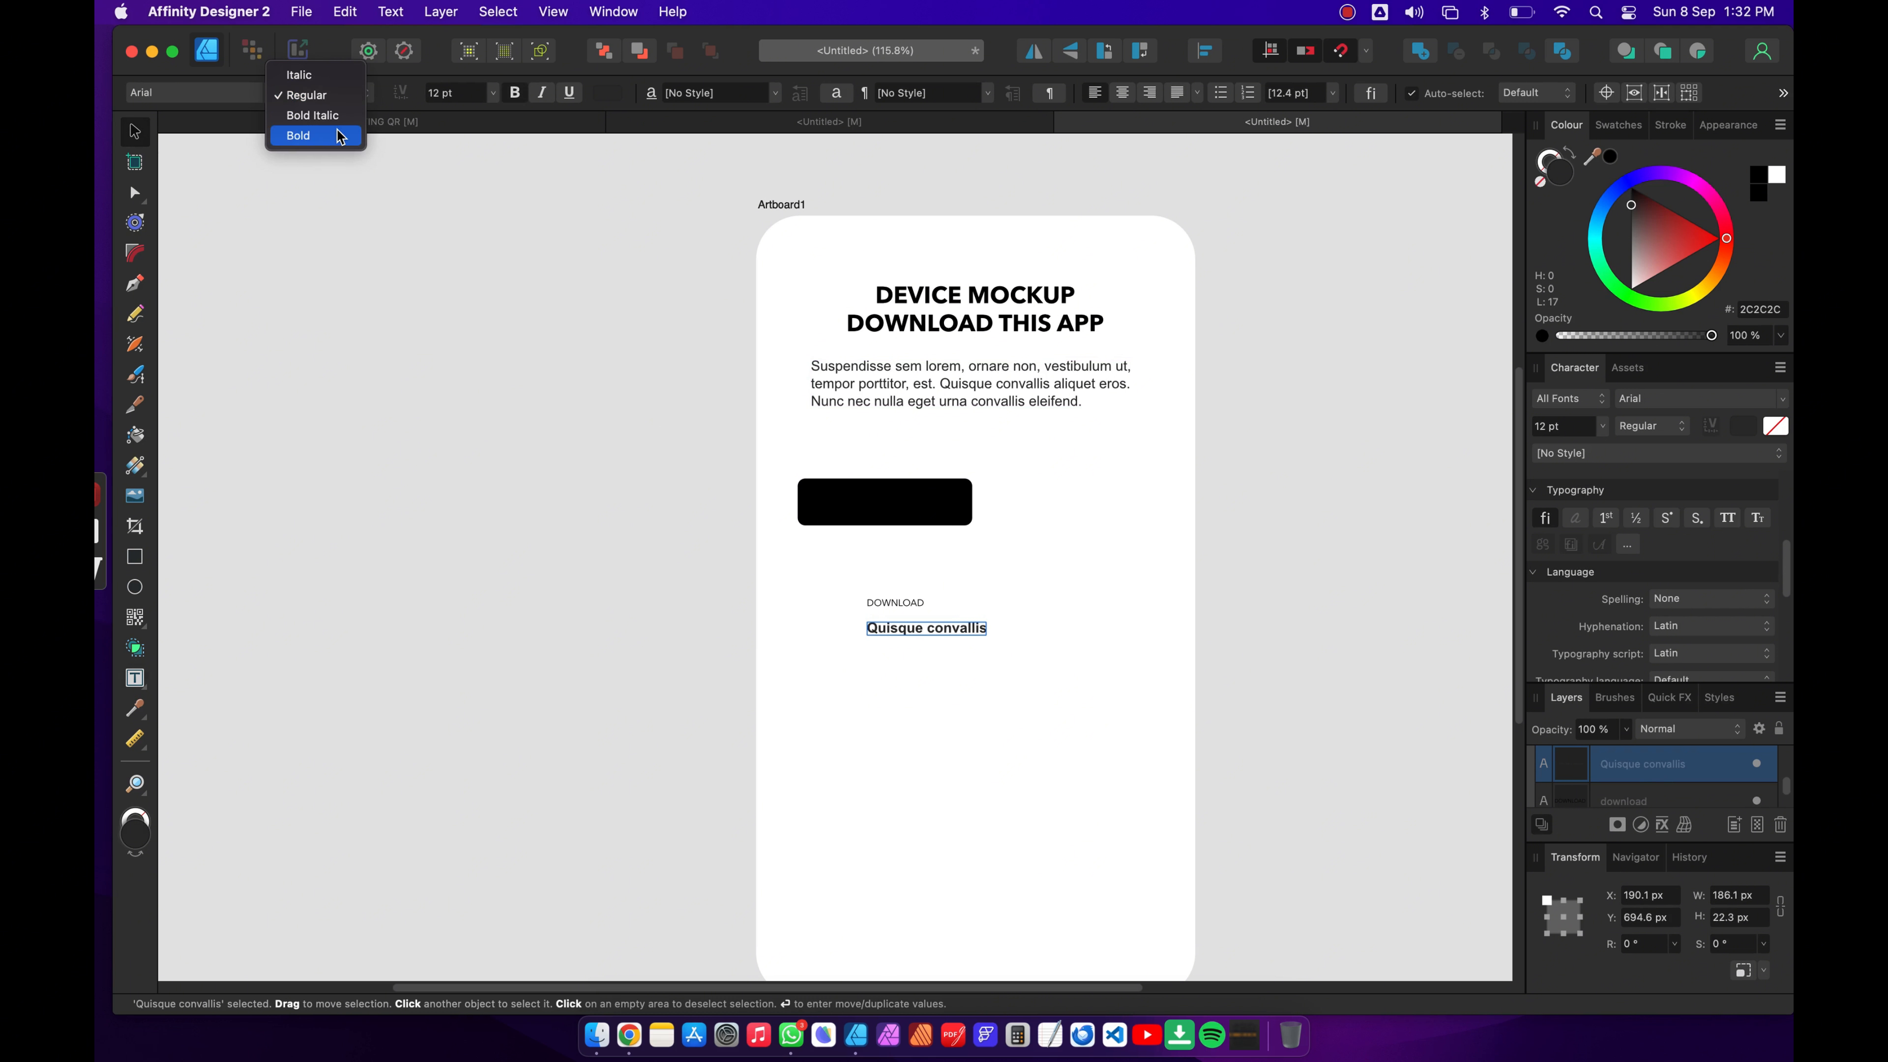
{"action": "left_click", "coordinate": [319, 135]}
{"action": "left_click", "coordinate": [492, 93]}
{"action": "left_click", "coordinate": [461, 230]}
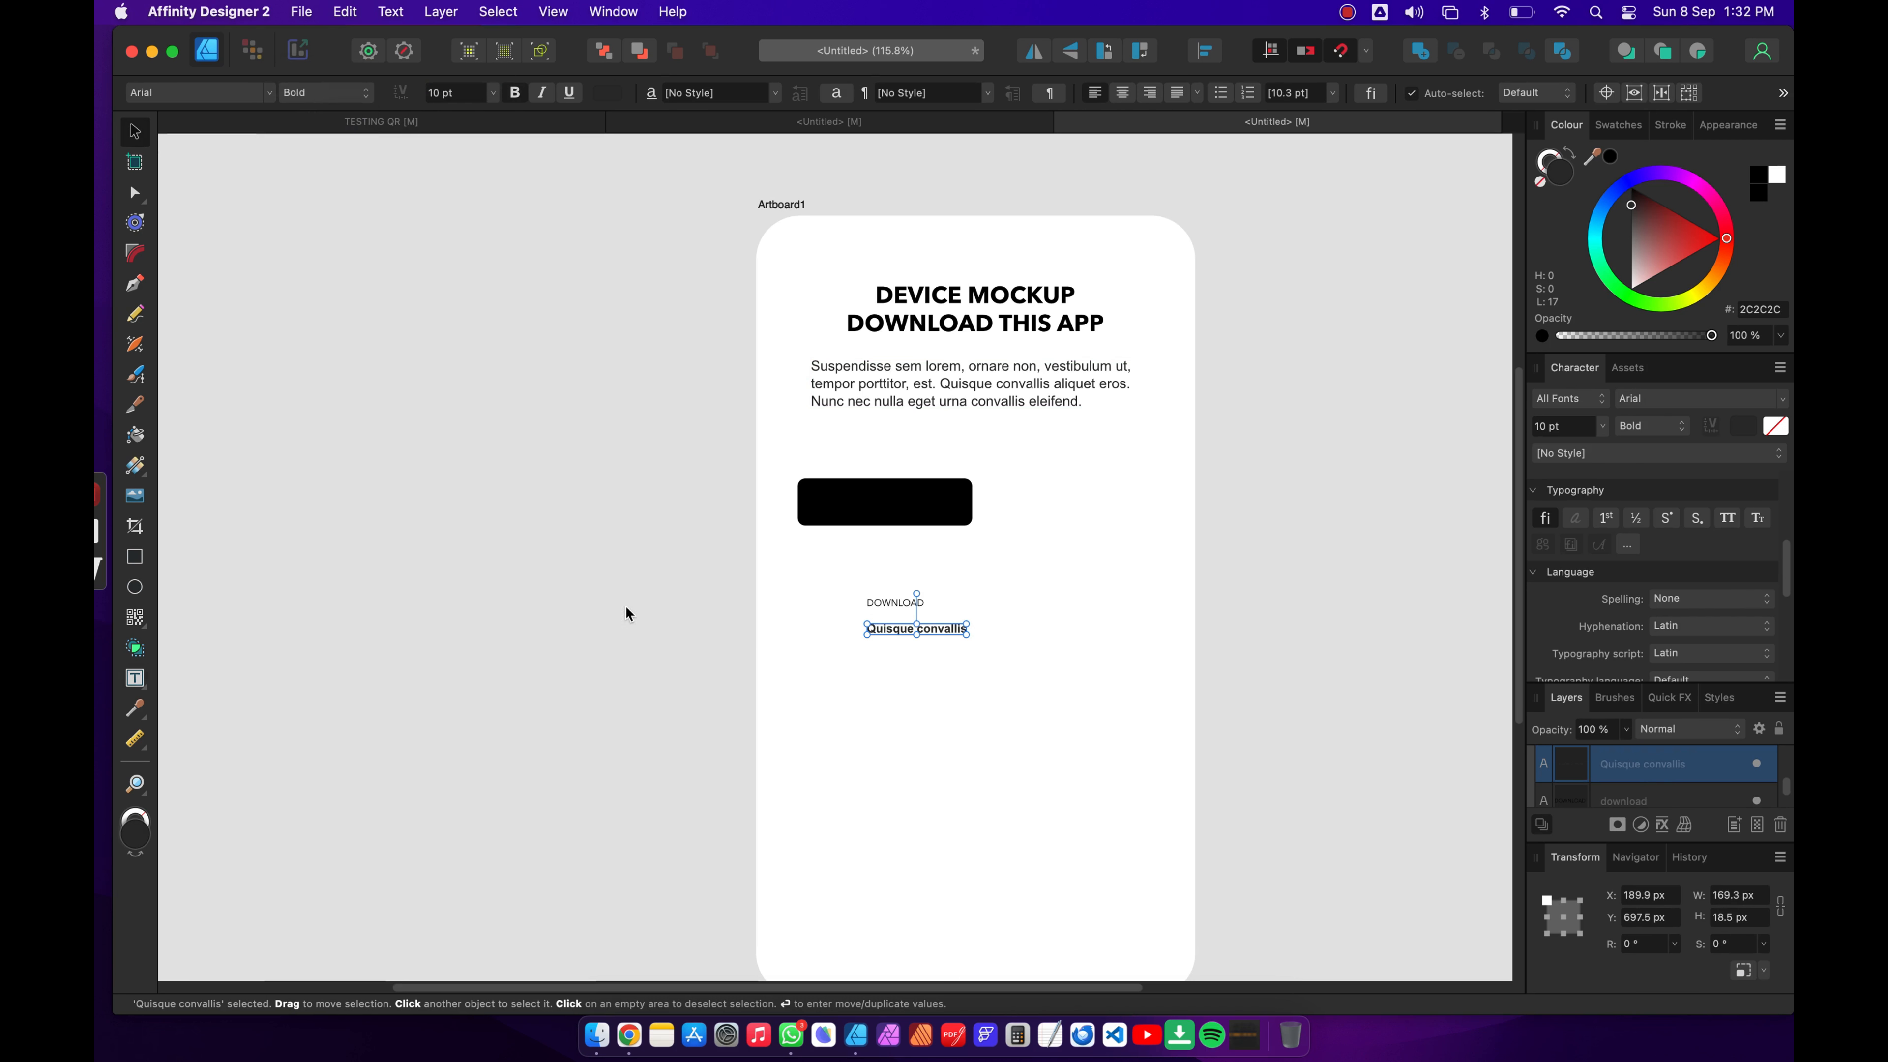
Step: Move the "Quisque convallis" text up so it sits close beneath the "DOWNLOAD" text
{"action": "scroll", "coordinate": [1008, 620], "scroll_direction": "down", "scroll_amount": 5}
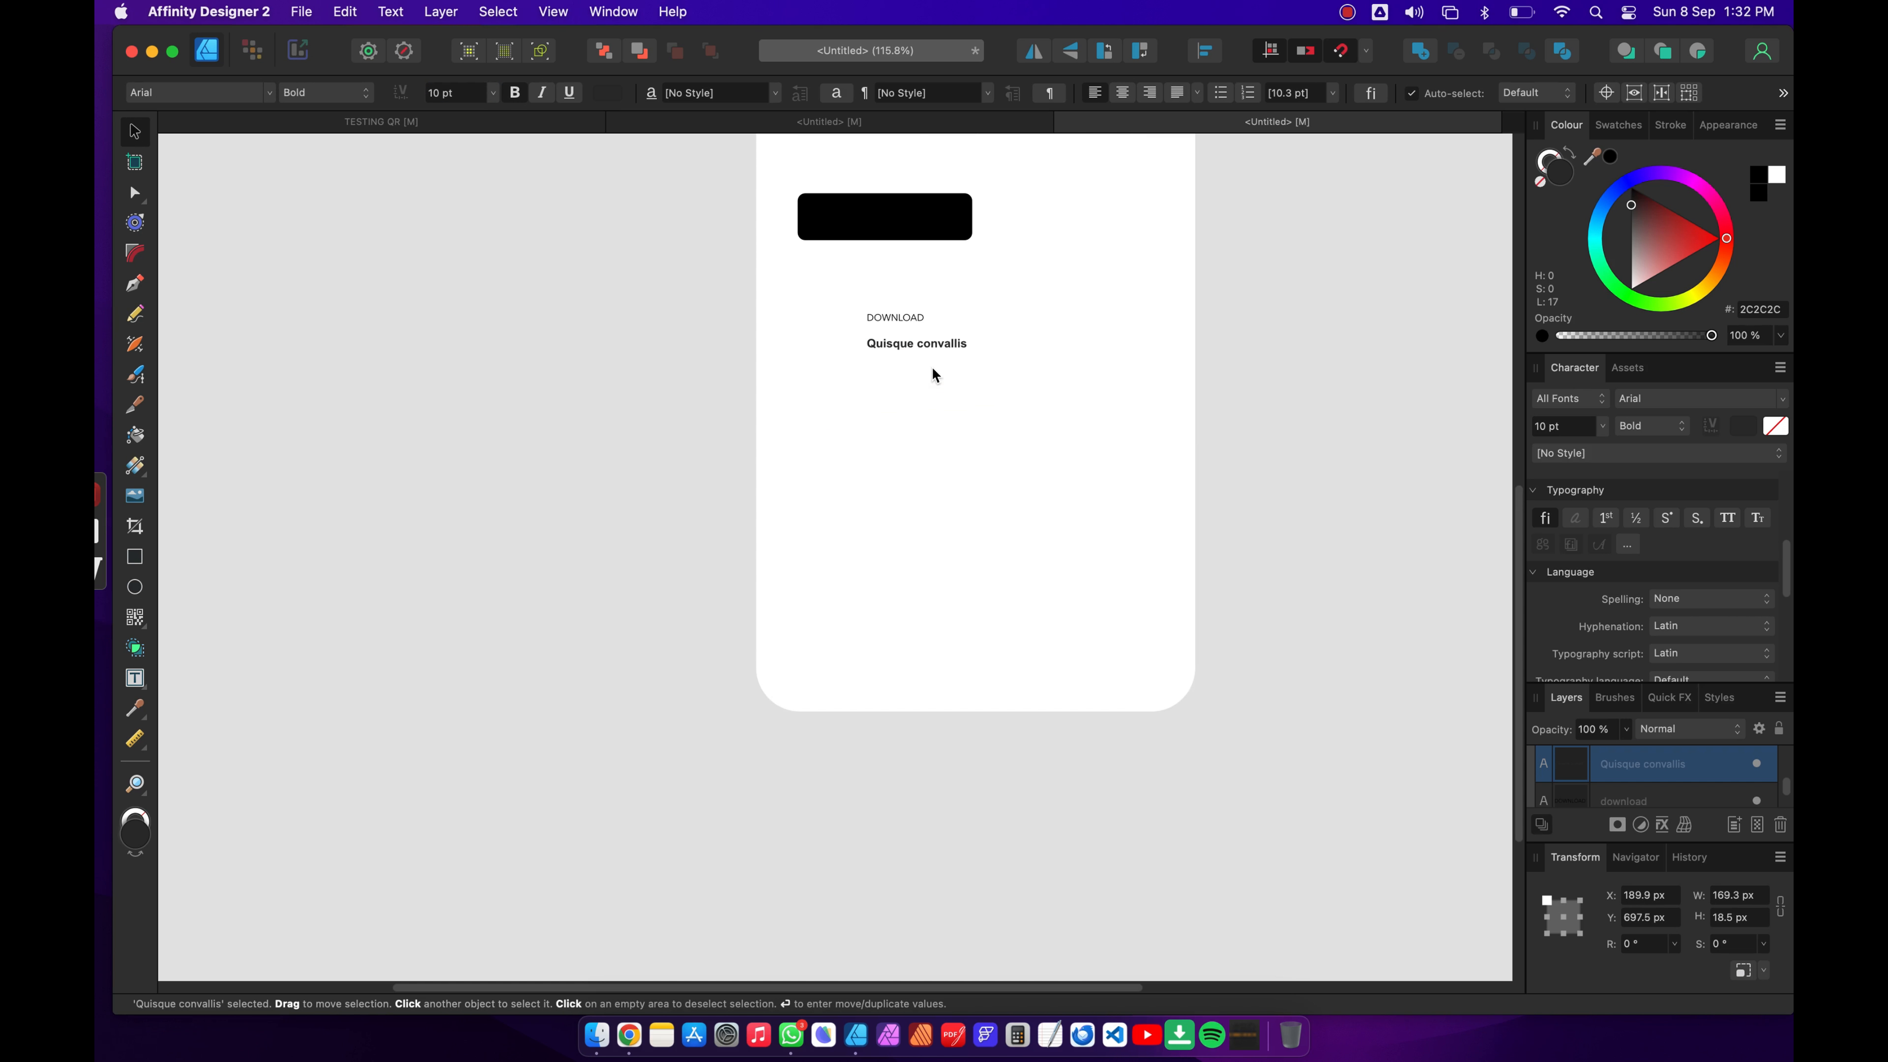
{"action": "scroll", "coordinate": [895, 319], "scroll_direction": "up", "scroll_amount": 5}
{"action": "scroll", "coordinate": [894, 319], "scroll_direction": "down", "scroll_amount": 1}
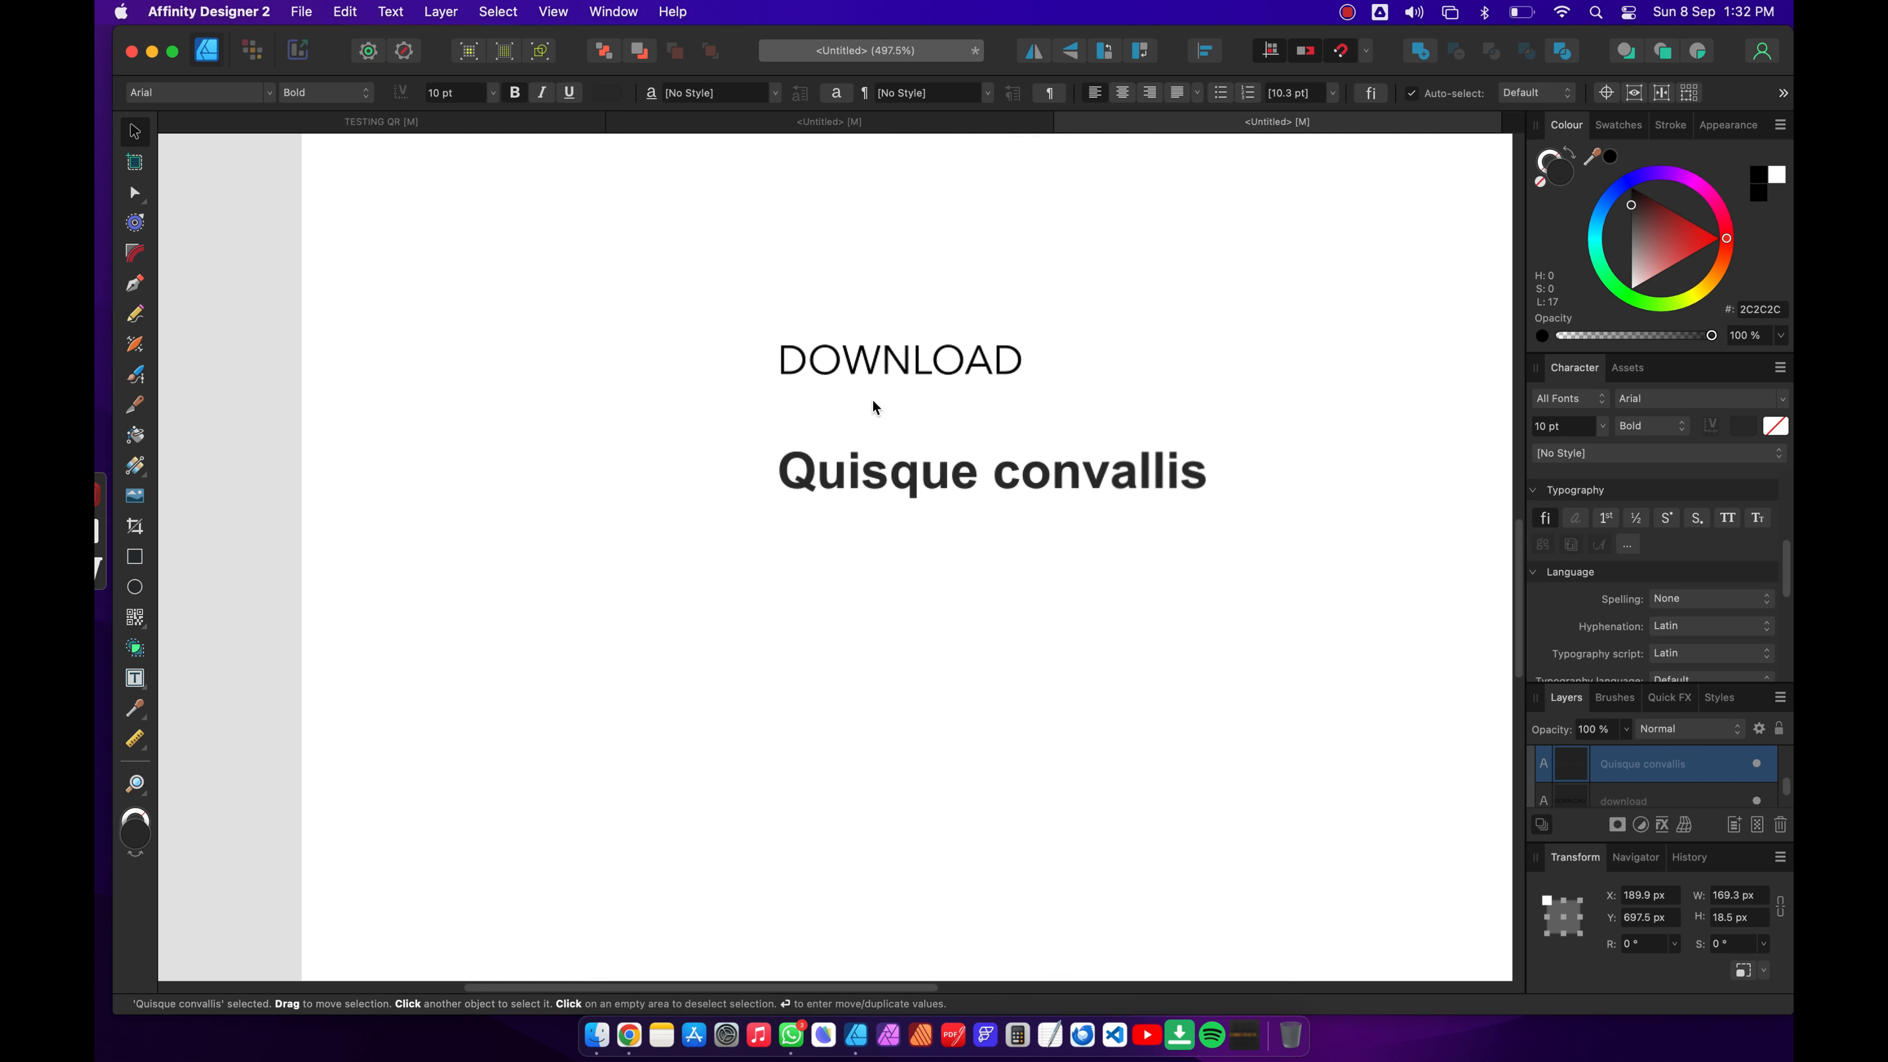
{"action": "left_click_drag", "start_coordinate": [906, 483], "coordinate": [915, 435]}
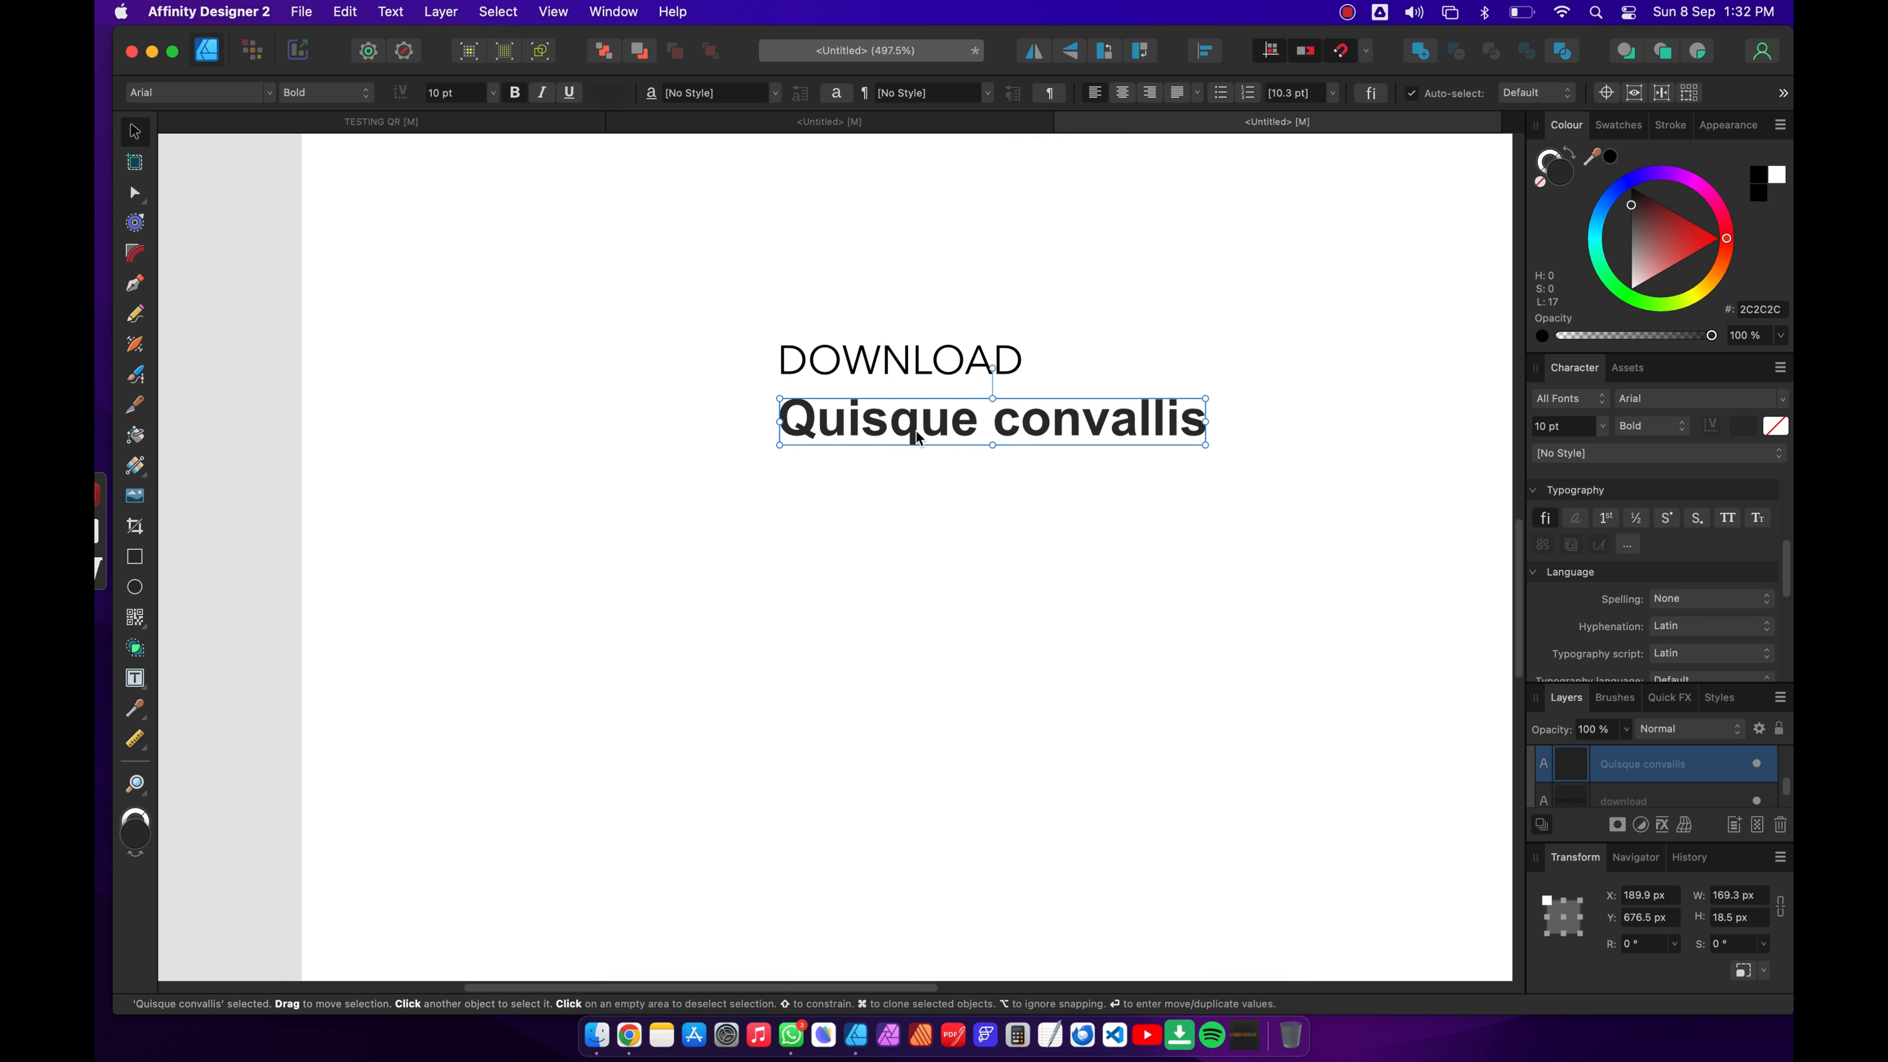
Step: Move the "DOWNLOAD" and "Quisque convallis" texts together onto the black rounded rectangle and fill them with white
{"action": "scroll", "coordinate": [918, 424], "scroll_direction": "down", "scroll_amount": 3}
{"action": "left_click", "coordinate": [922, 405], "text": "shift"}
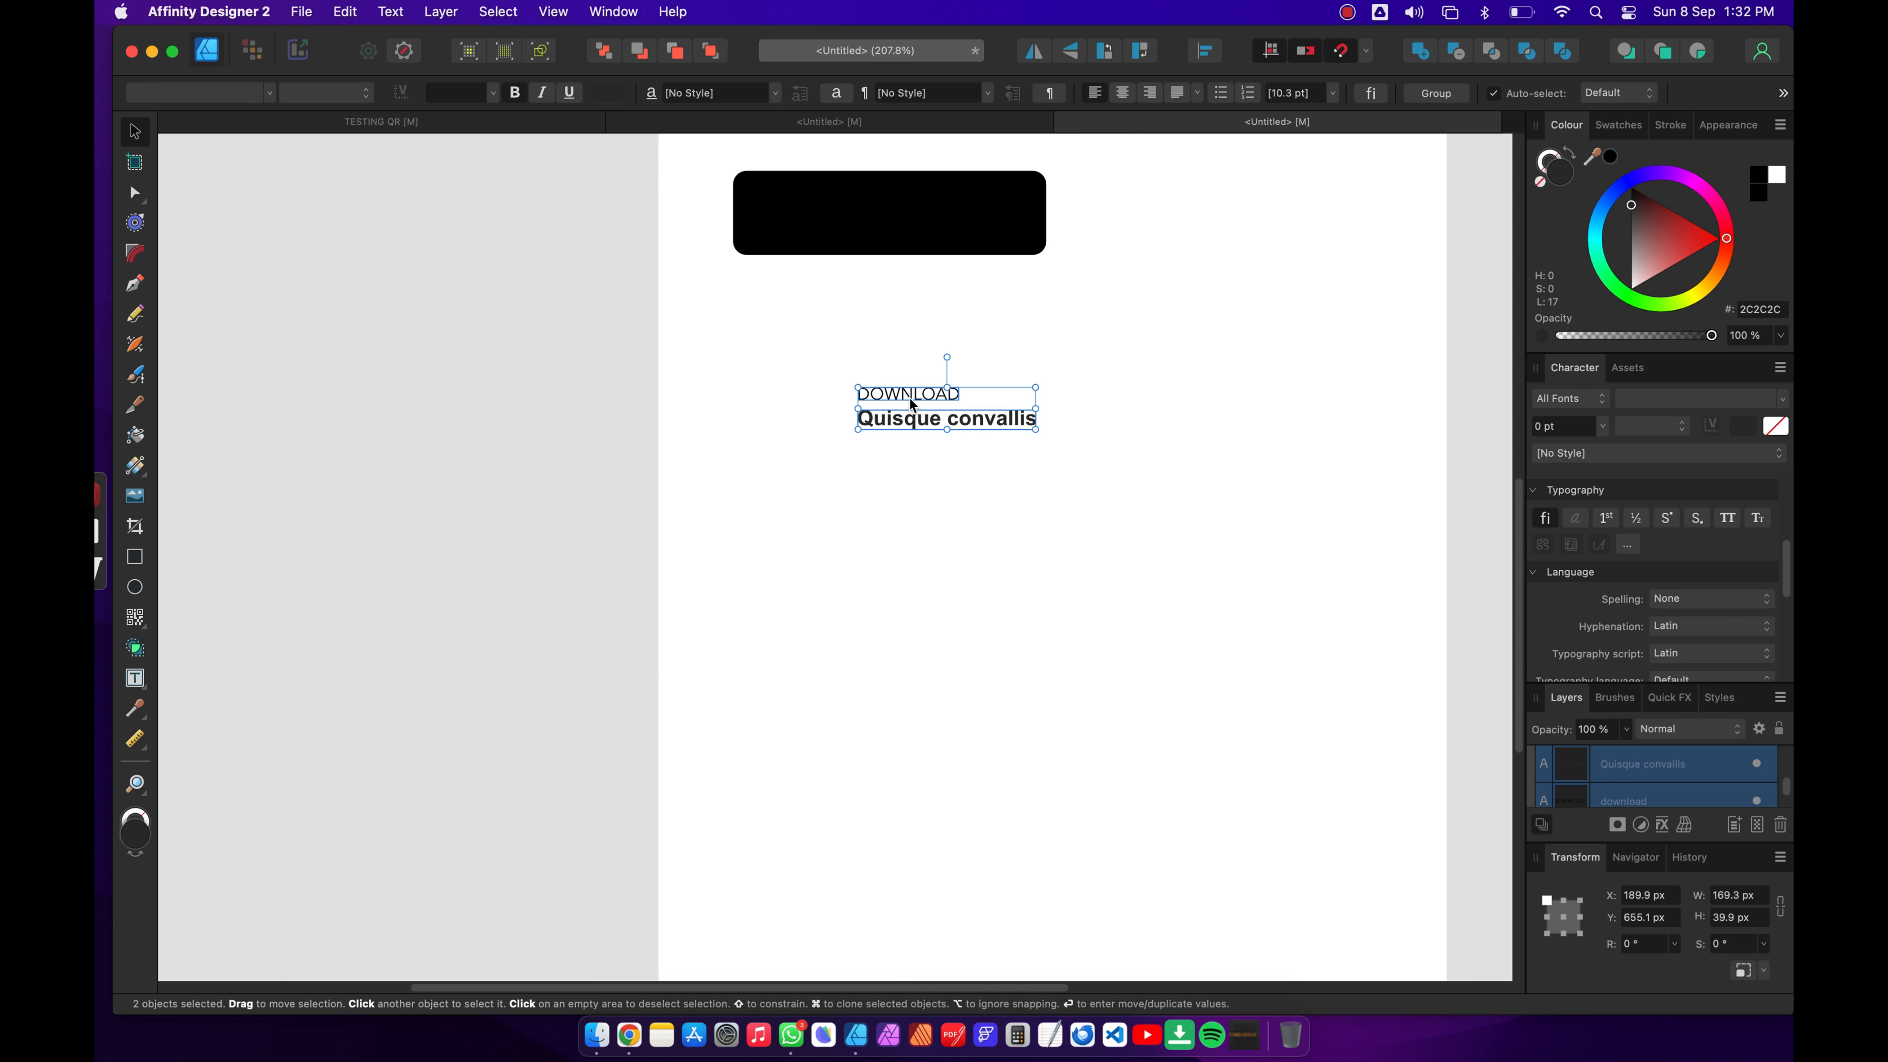
{"action": "left_click_drag", "start_coordinate": [921, 406], "coordinate": [893, 209]}
{"action": "left_click", "coordinate": [1774, 173]}
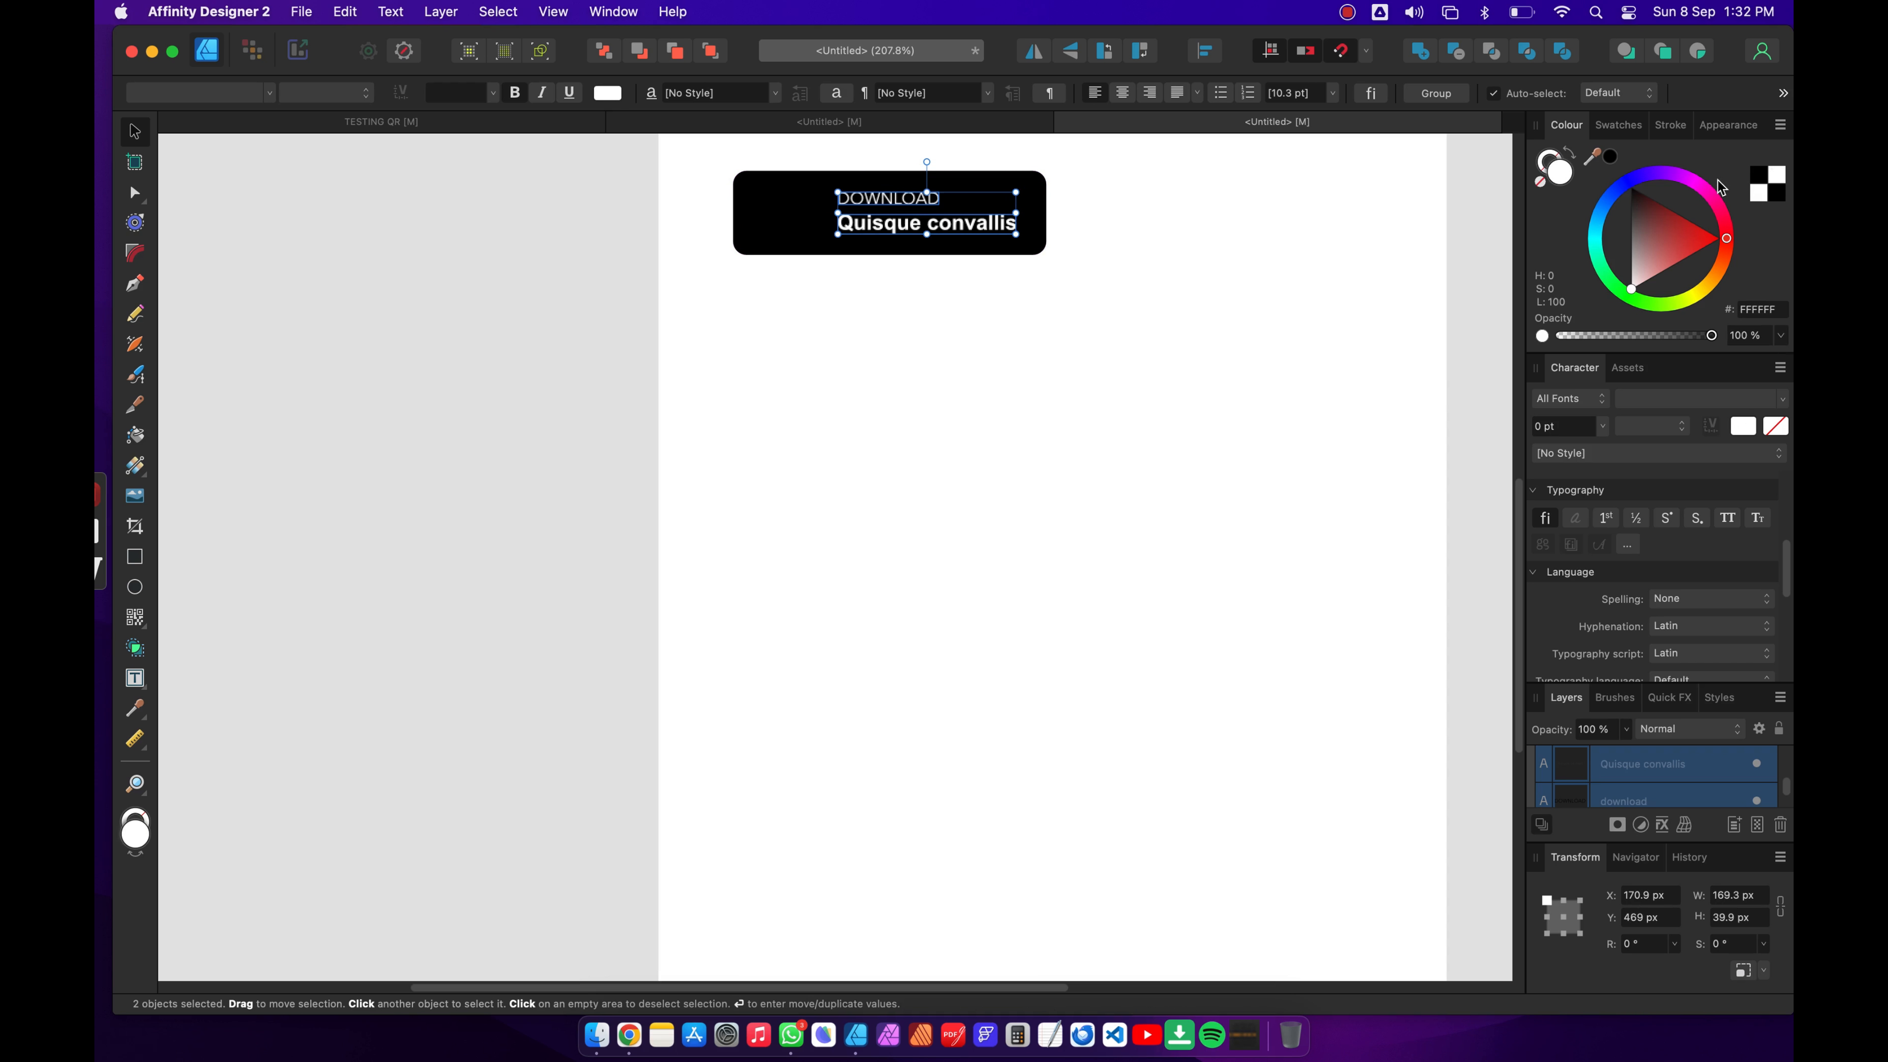
{"action": "left_click", "coordinate": [476, 279]}
{"action": "scroll", "coordinate": [906, 219], "scroll_direction": "up", "scroll_amount": 2}
{"action": "scroll", "coordinate": [907, 215], "scroll_direction": "down", "scroll_amount": 2}
{"action": "scroll", "coordinate": [908, 214], "scroll_direction": "up", "scroll_amount": 1}
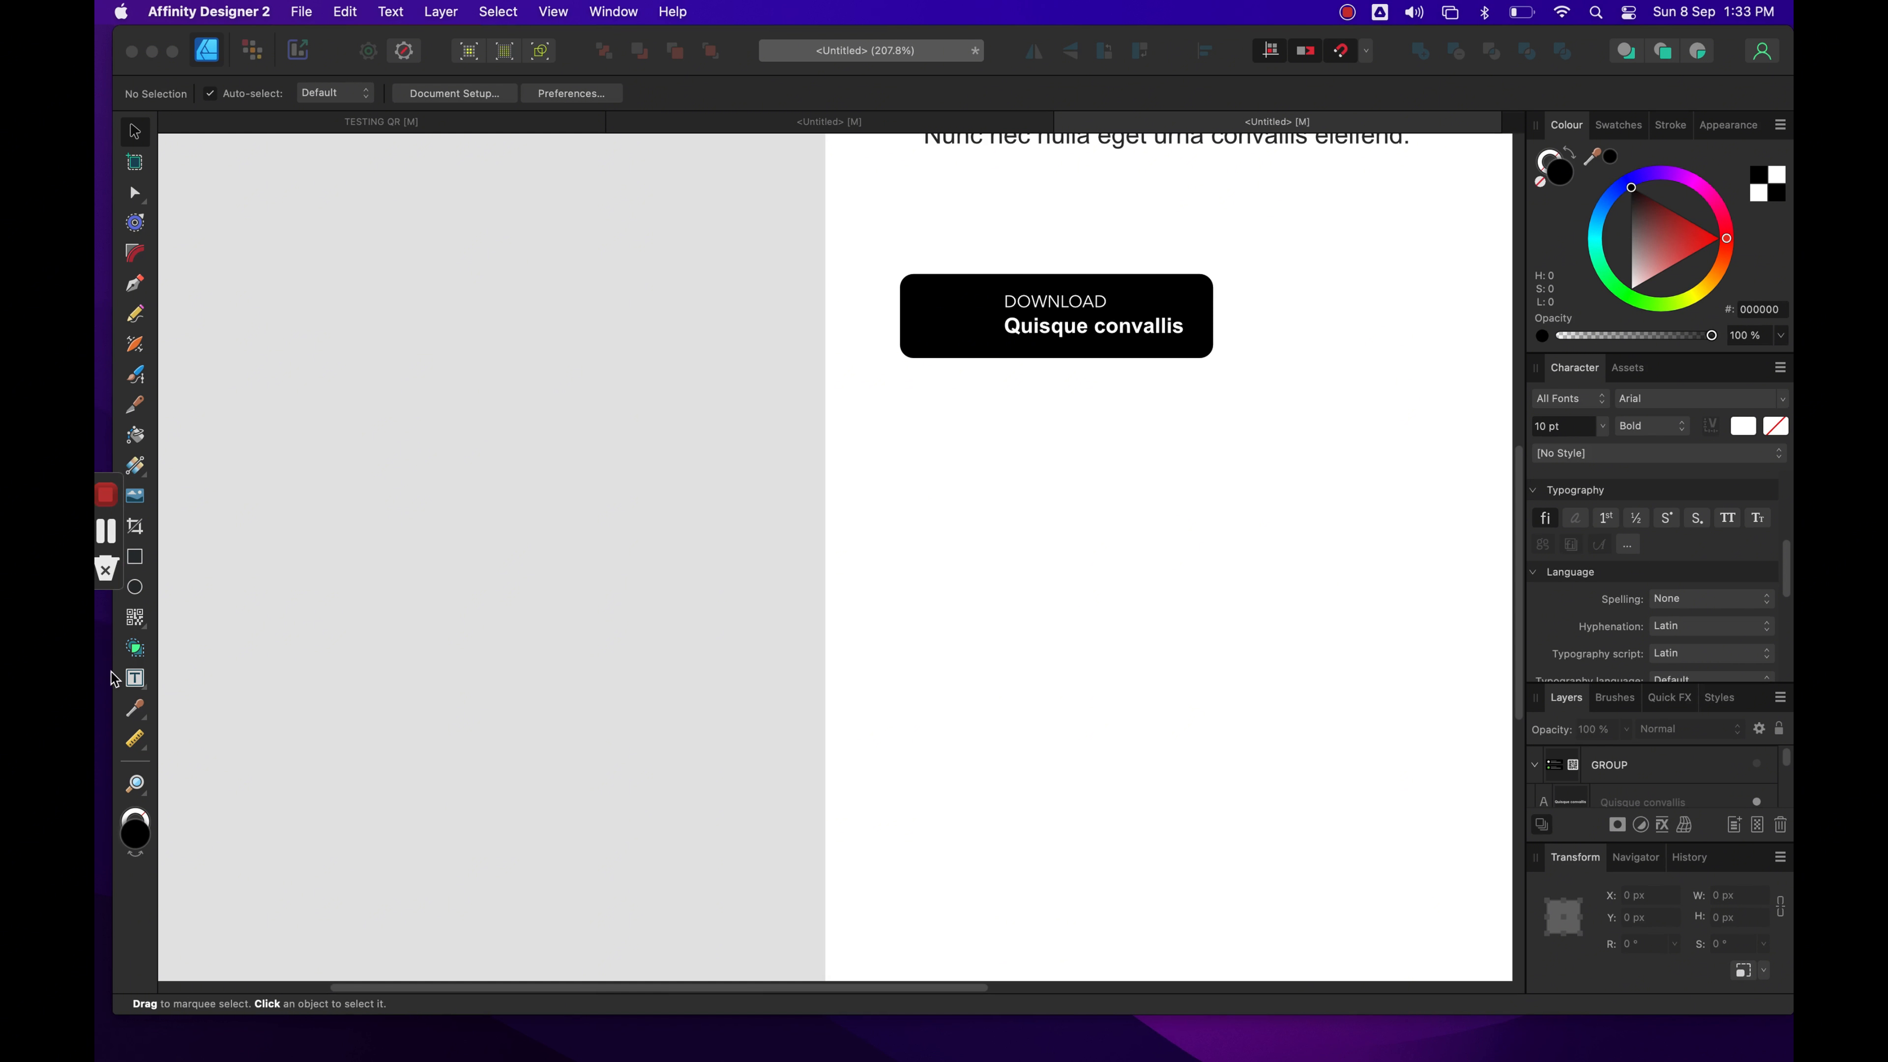
Step: Draw a circle about 42.5 px wide on the black button beside its text and fill it with white
{"action": "left_click", "coordinate": [982, 324]}
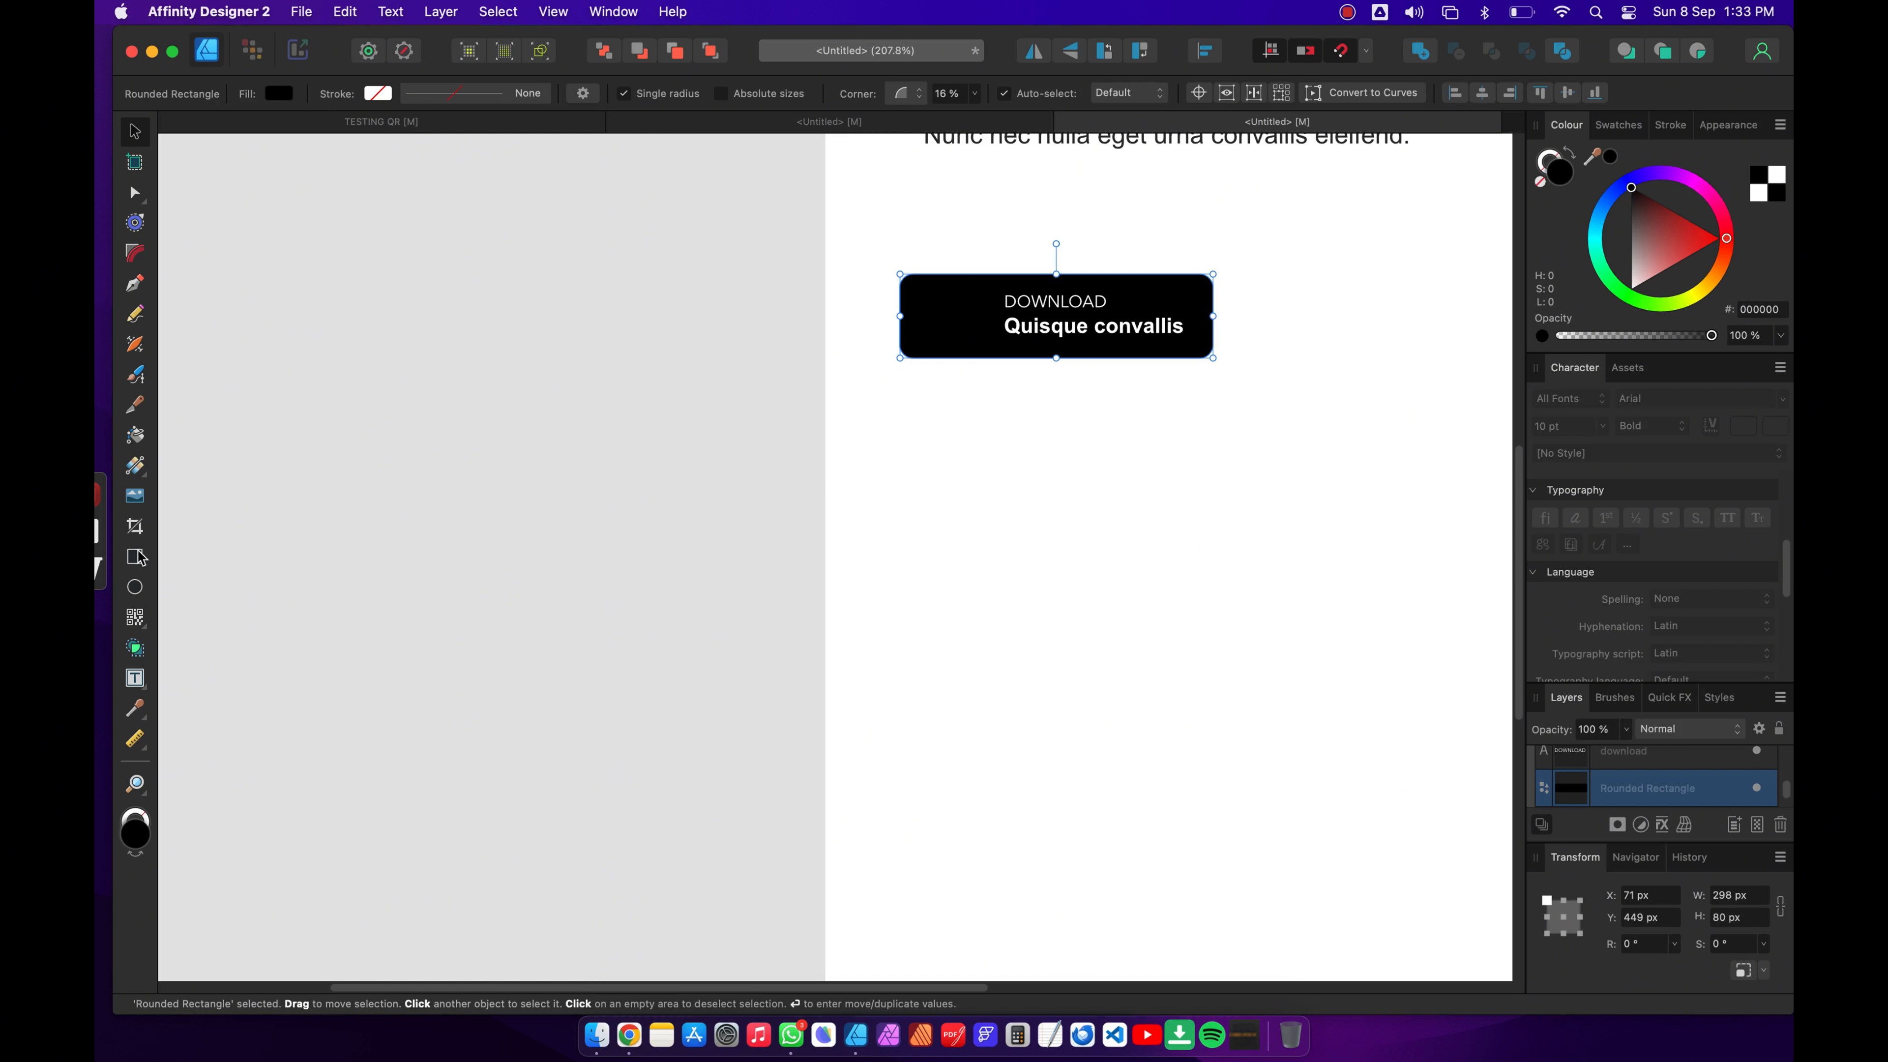
{"action": "left_click", "coordinate": [139, 590]}
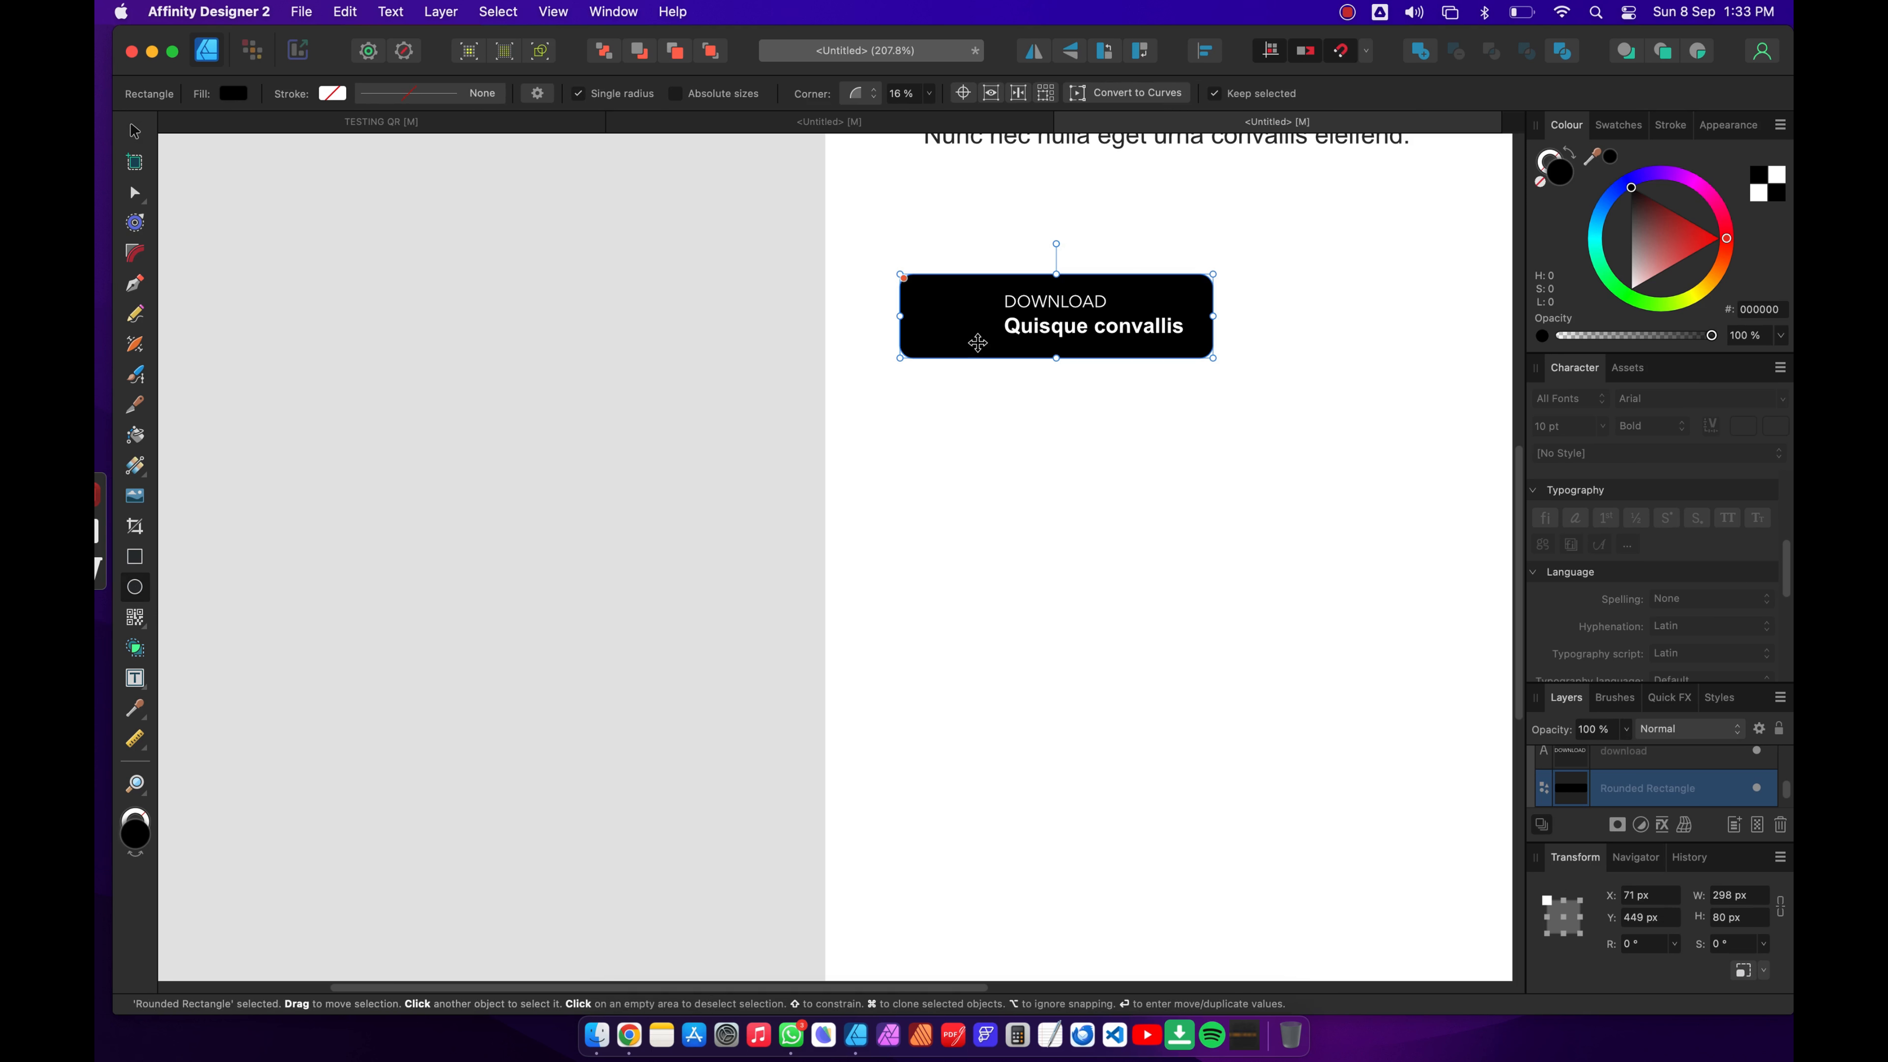
{"action": "mouse_move", "coordinate": [923, 287]}
{"action": "left_mouse_down"}
{"action": "mouse_move", "coordinate": [974, 328]}
{"action": "mouse_move", "coordinate": [955, 316]}
{"action": "left_mouse_up"}
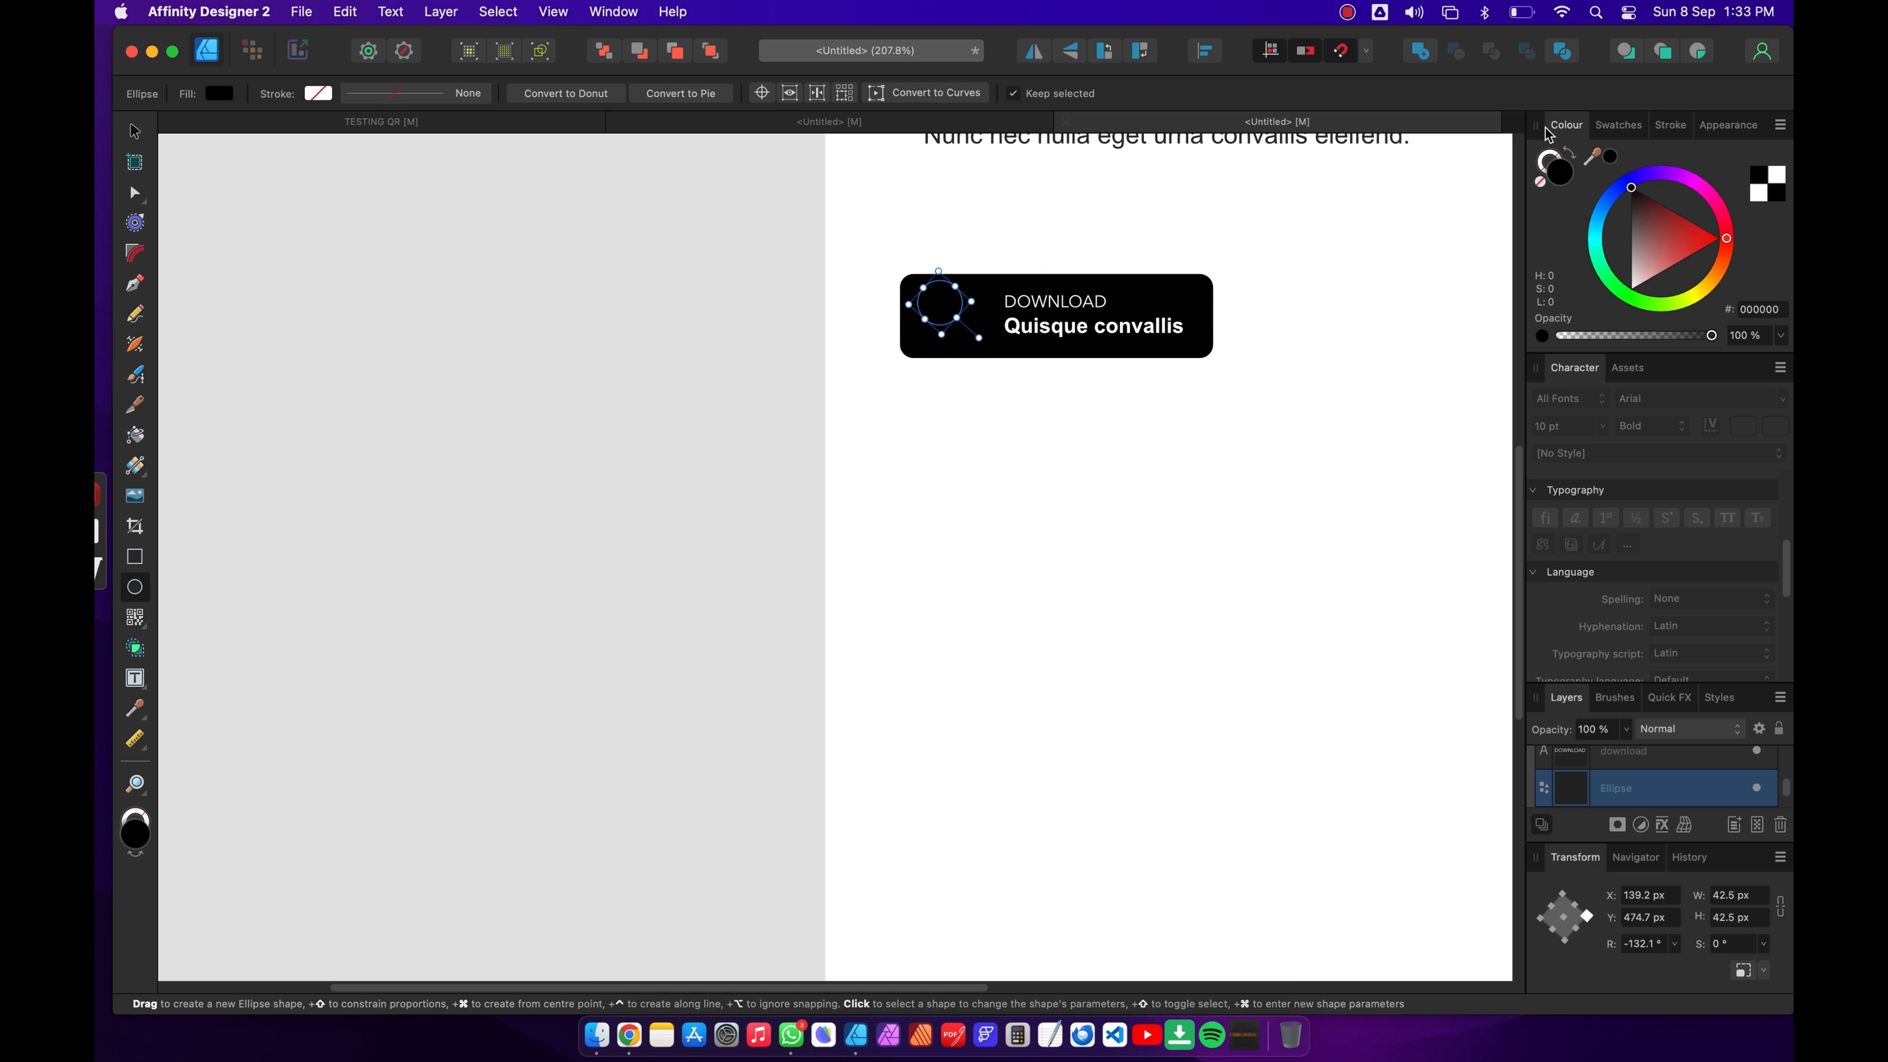
{"action": "left_click", "coordinate": [1774, 179]}
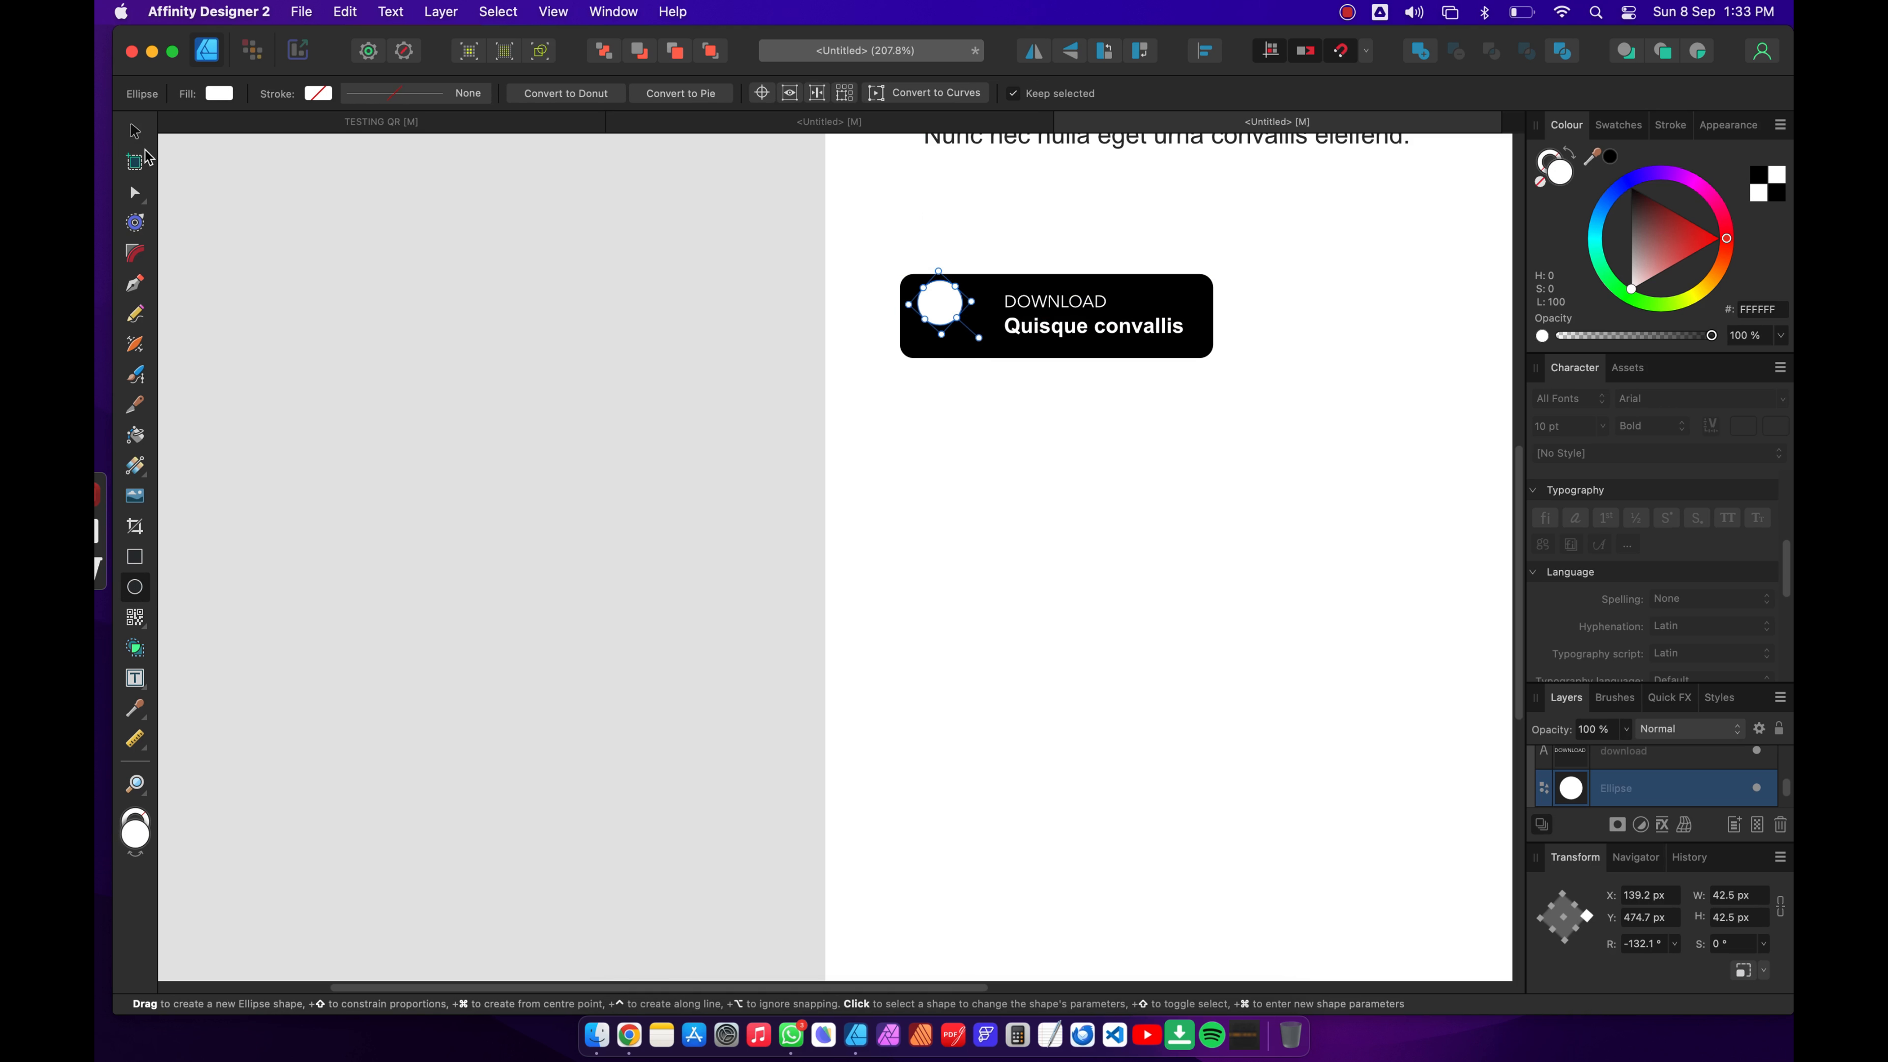
Step: Align the white circle vertically to the middle of the black rounded rectangle
{"action": "left_click", "coordinate": [135, 131]}
{"action": "left_click", "coordinate": [1169, 296], "text": "shift"}
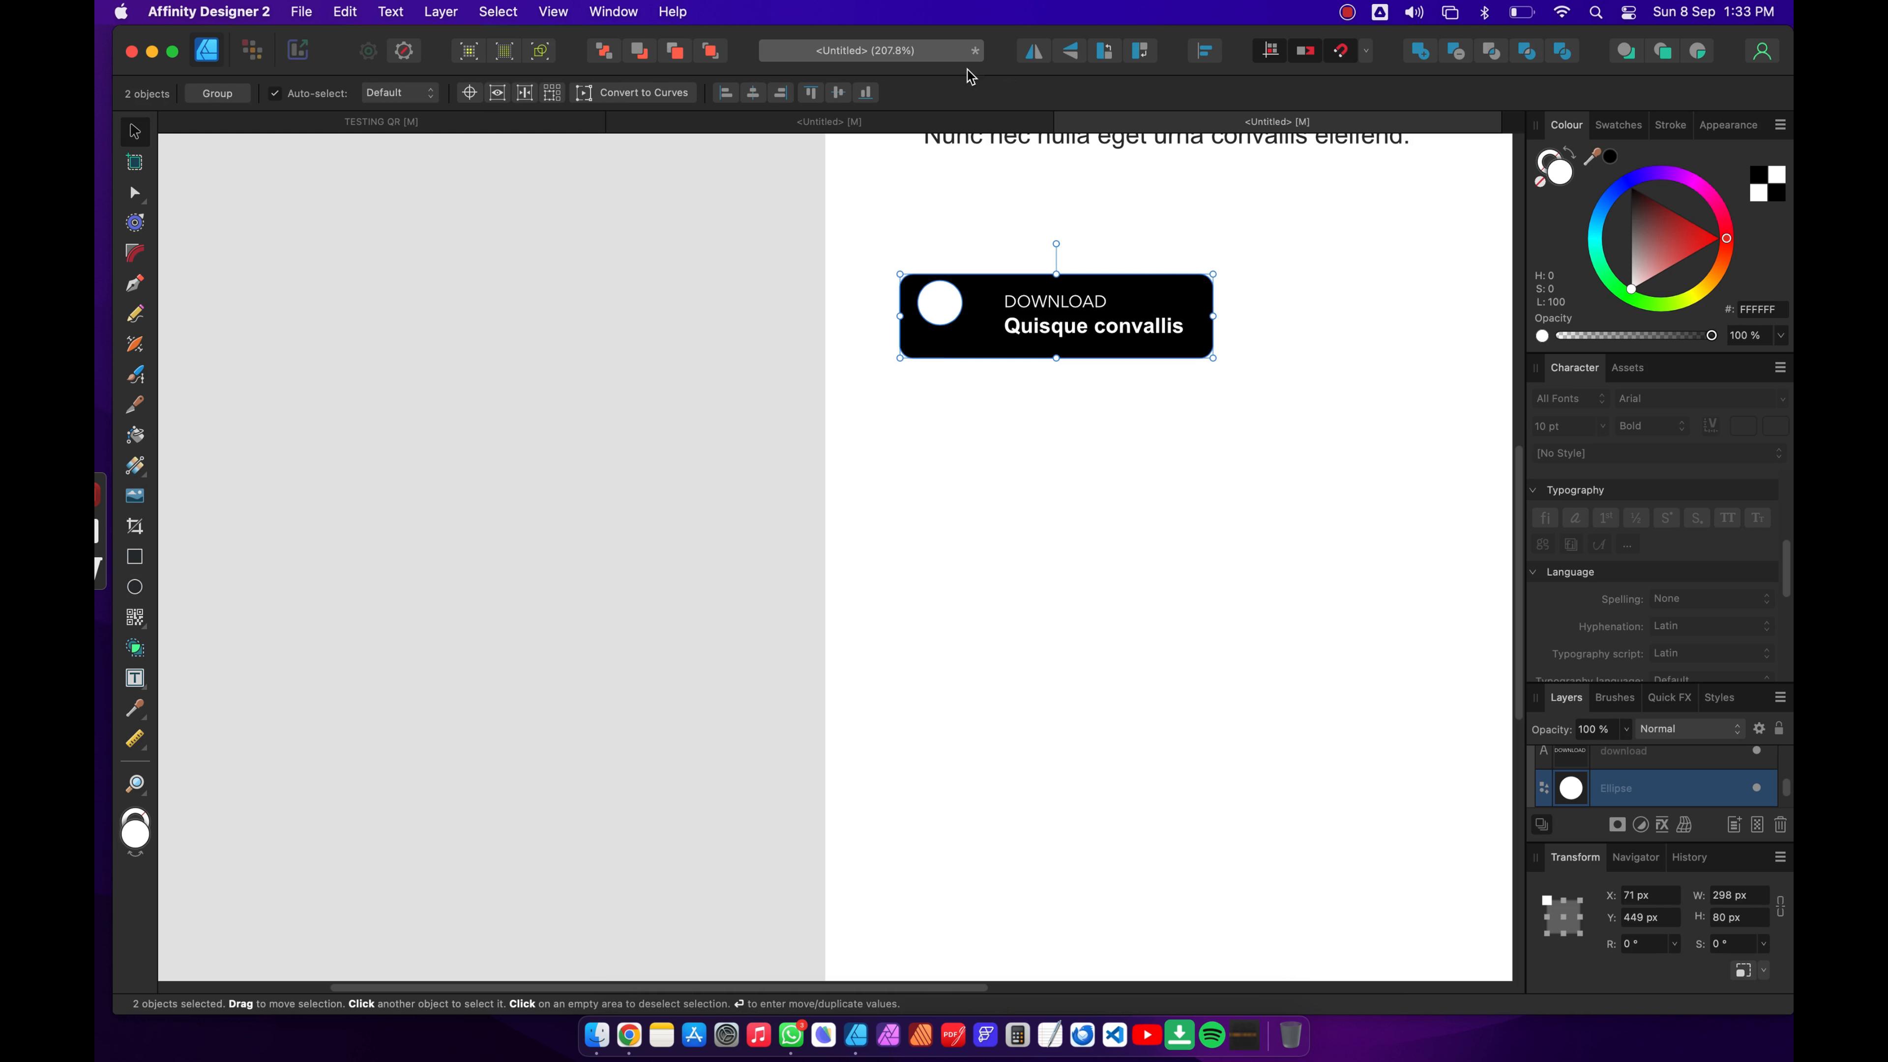
{"action": "left_click", "coordinate": [845, 94]}
{"action": "left_click", "coordinate": [625, 312]}
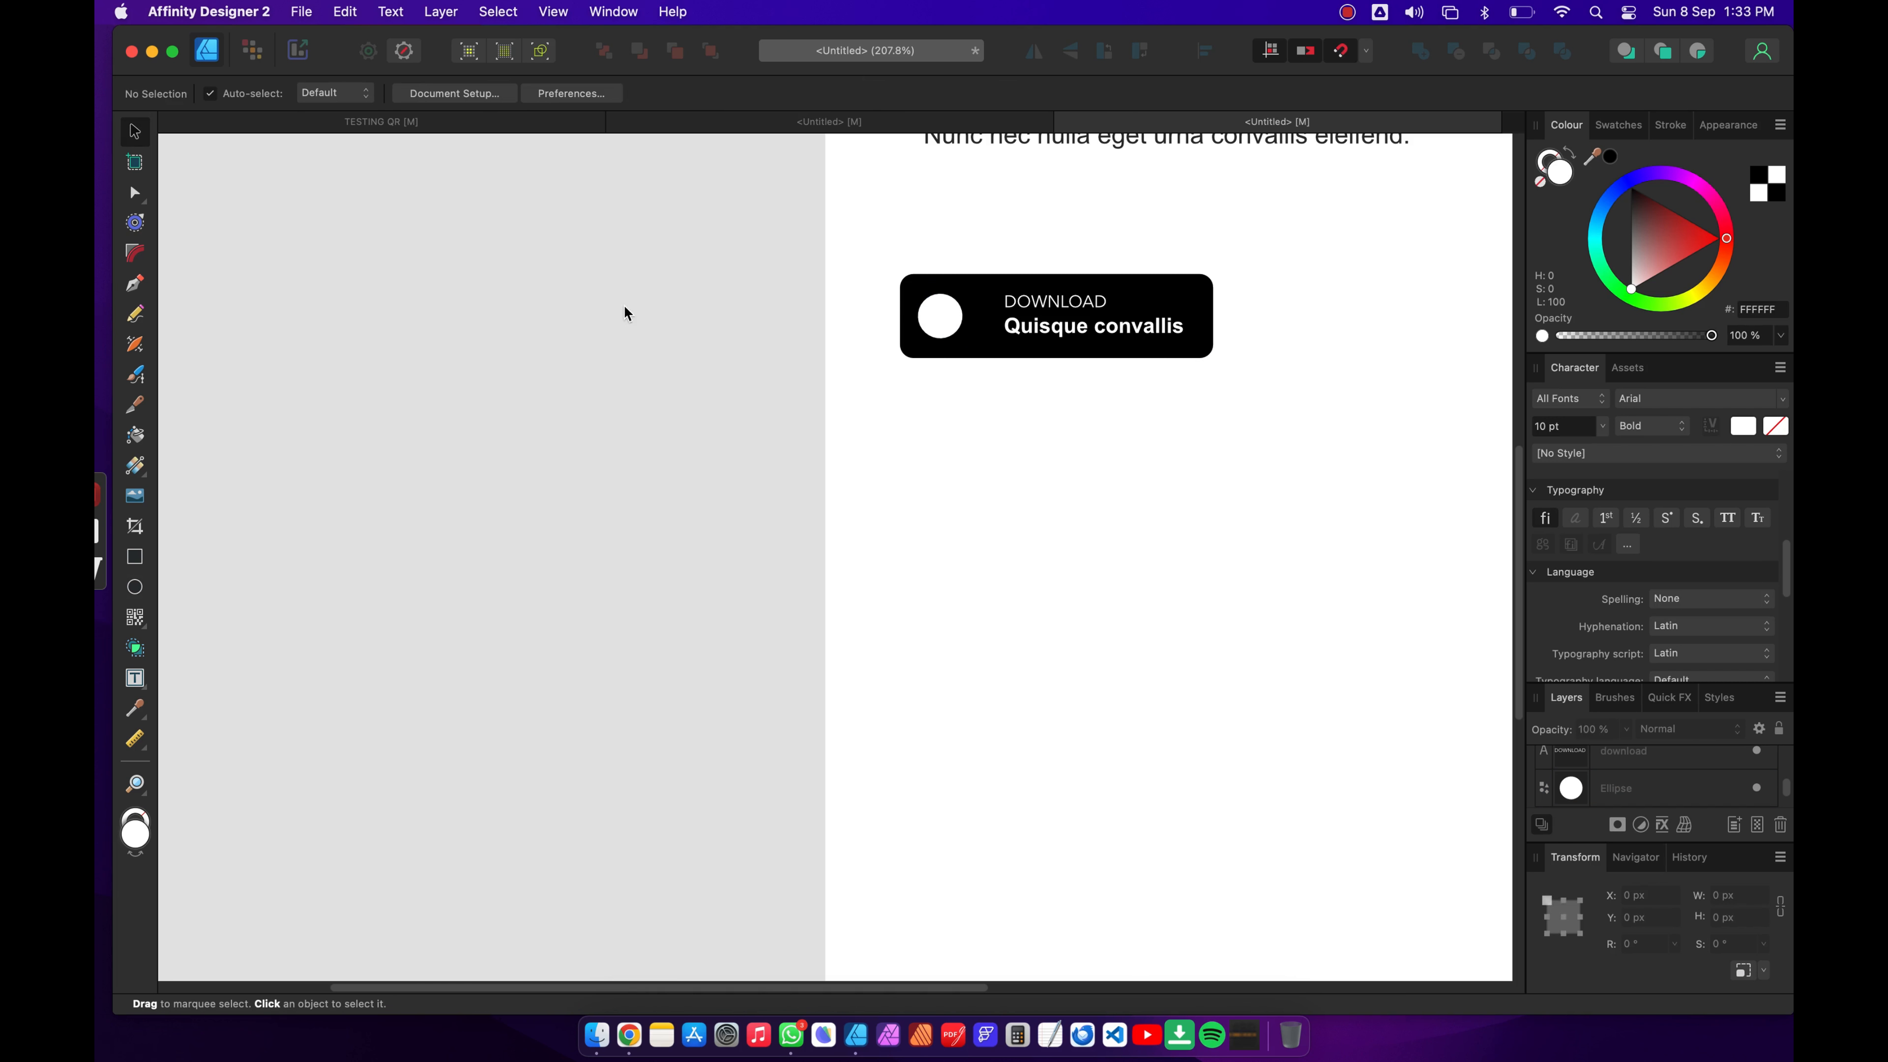
Step: Nudge the white circle slightly right and both button texts slightly left to balance the spacing inside the button
{"action": "left_click", "coordinate": [960, 318]}
{"action": "left_click_drag", "start_coordinate": [932, 318], "coordinate": [944, 323]}
{"action": "left_click", "coordinate": [1029, 303]}
{"action": "left_click", "coordinate": [1057, 332], "text": "shift"}
{"action": "left_click_drag", "start_coordinate": [1056, 331], "coordinate": [1047, 332]}
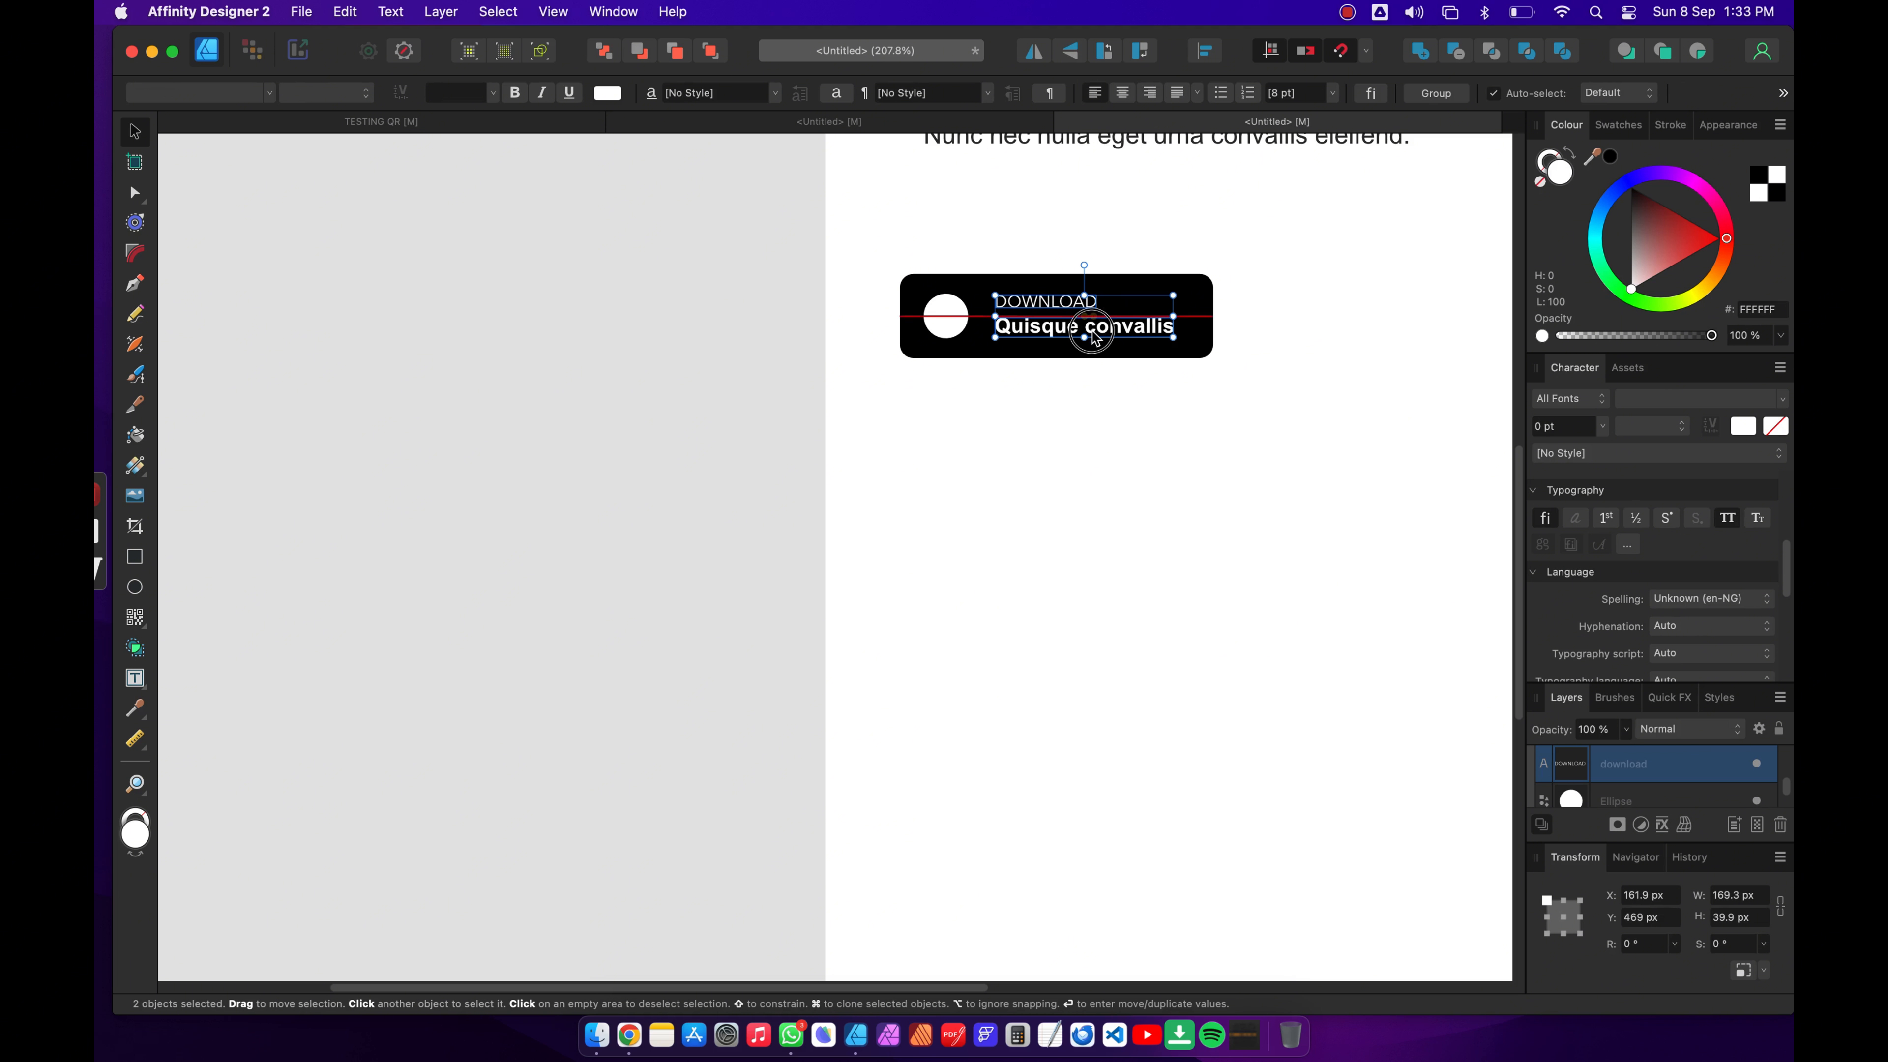
{"action": "left_click", "coordinate": [609, 380]}
{"action": "scroll", "coordinate": [1118, 382], "scroll_direction": "down", "scroll_amount": 2}
{"action": "scroll", "coordinate": [1168, 347], "scroll_direction": "up", "scroll_amount": 3}
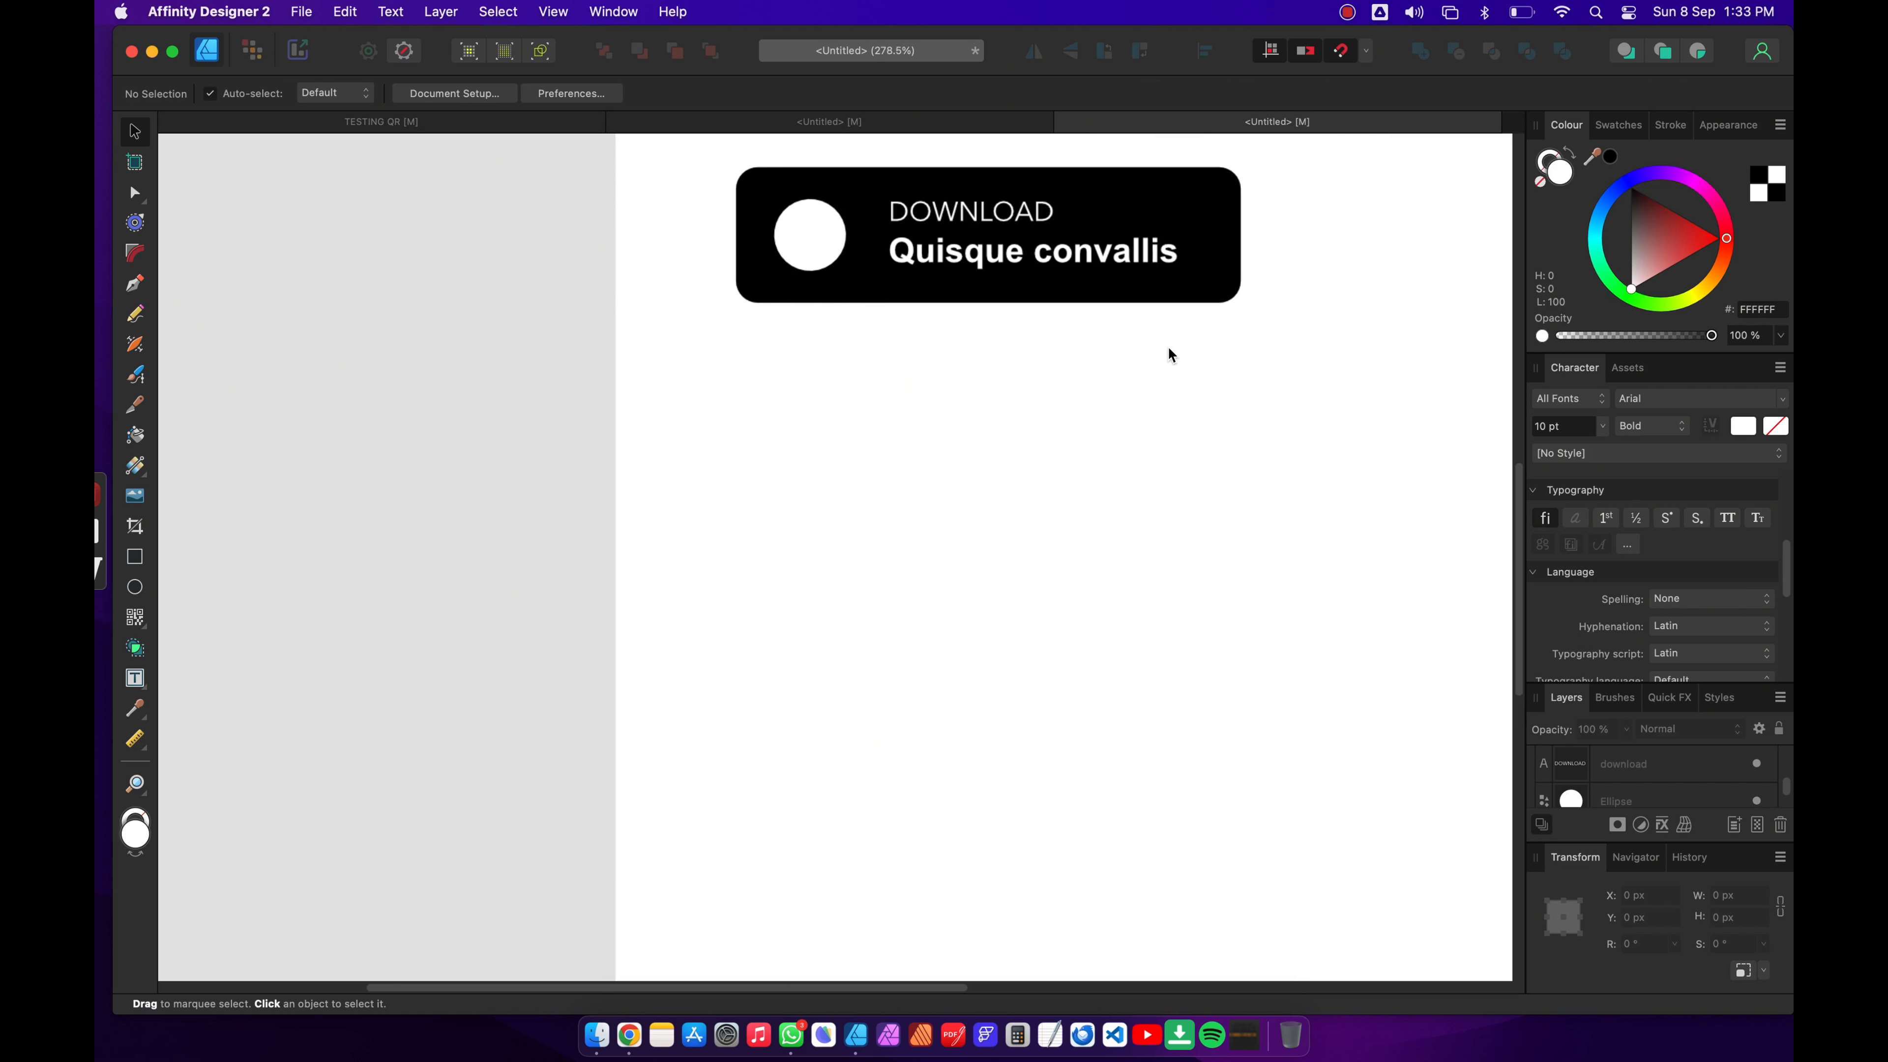
Step: Duplicate the complete download button directly below the original, leaving a small gap
{"action": "scroll", "coordinate": [1168, 347], "scroll_direction": "down", "scroll_amount": 3}
{"action": "scroll", "coordinate": [1168, 355], "scroll_direction": "down", "scroll_amount": 3}
{"action": "scroll", "coordinate": [1273, 374], "scroll_direction": "left", "scroll_amount": 3}
{"action": "scroll", "coordinate": [1274, 375], "scroll_direction": "right", "scroll_amount": 8}
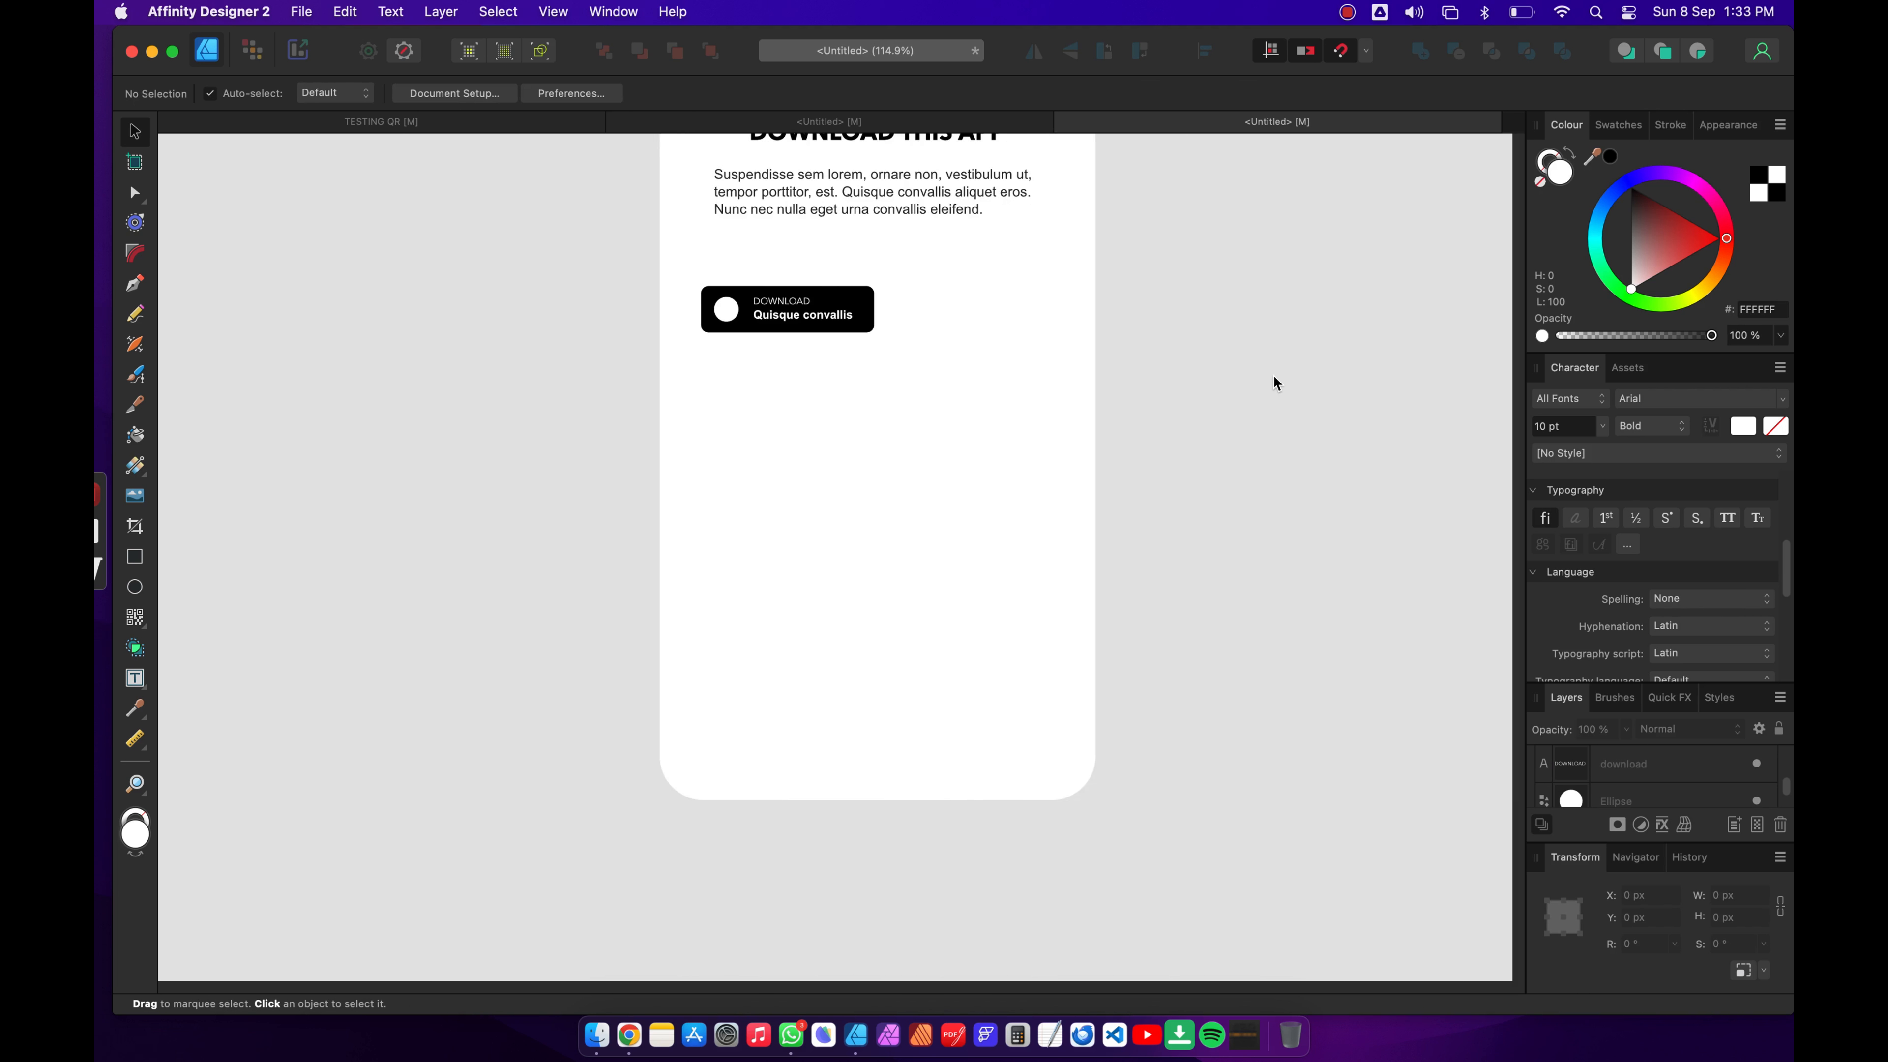
{"action": "scroll", "coordinate": [1267, 376], "scroll_direction": "left", "scroll_amount": 5}
{"action": "left_click_drag", "start_coordinate": [526, 285], "coordinate": [958, 415]}
{"action": "left_click_drag", "start_coordinate": [854, 306], "coordinate": [857, 364]}
{"action": "left_click", "coordinate": [1253, 330]}
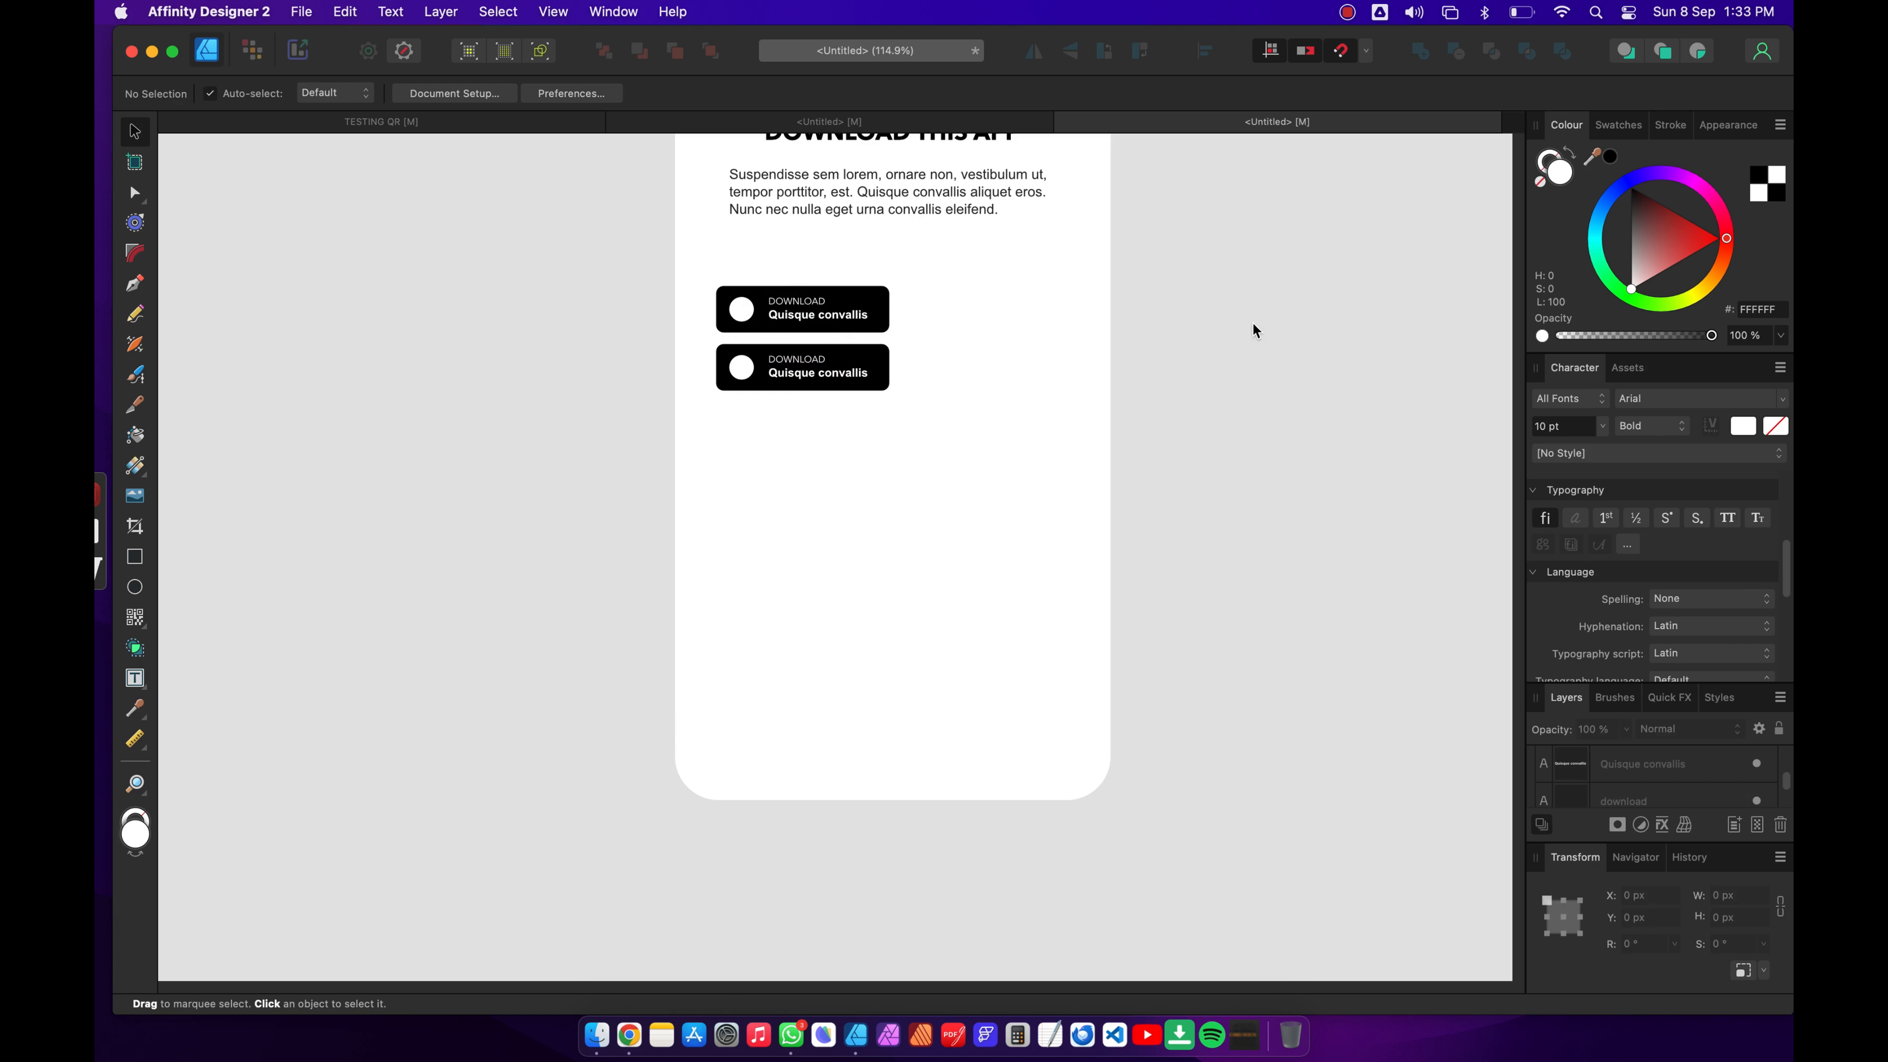
Step: Change the fill of the lower button's circle to green 4ACA0F
{"action": "double_click", "coordinate": [739, 366]}
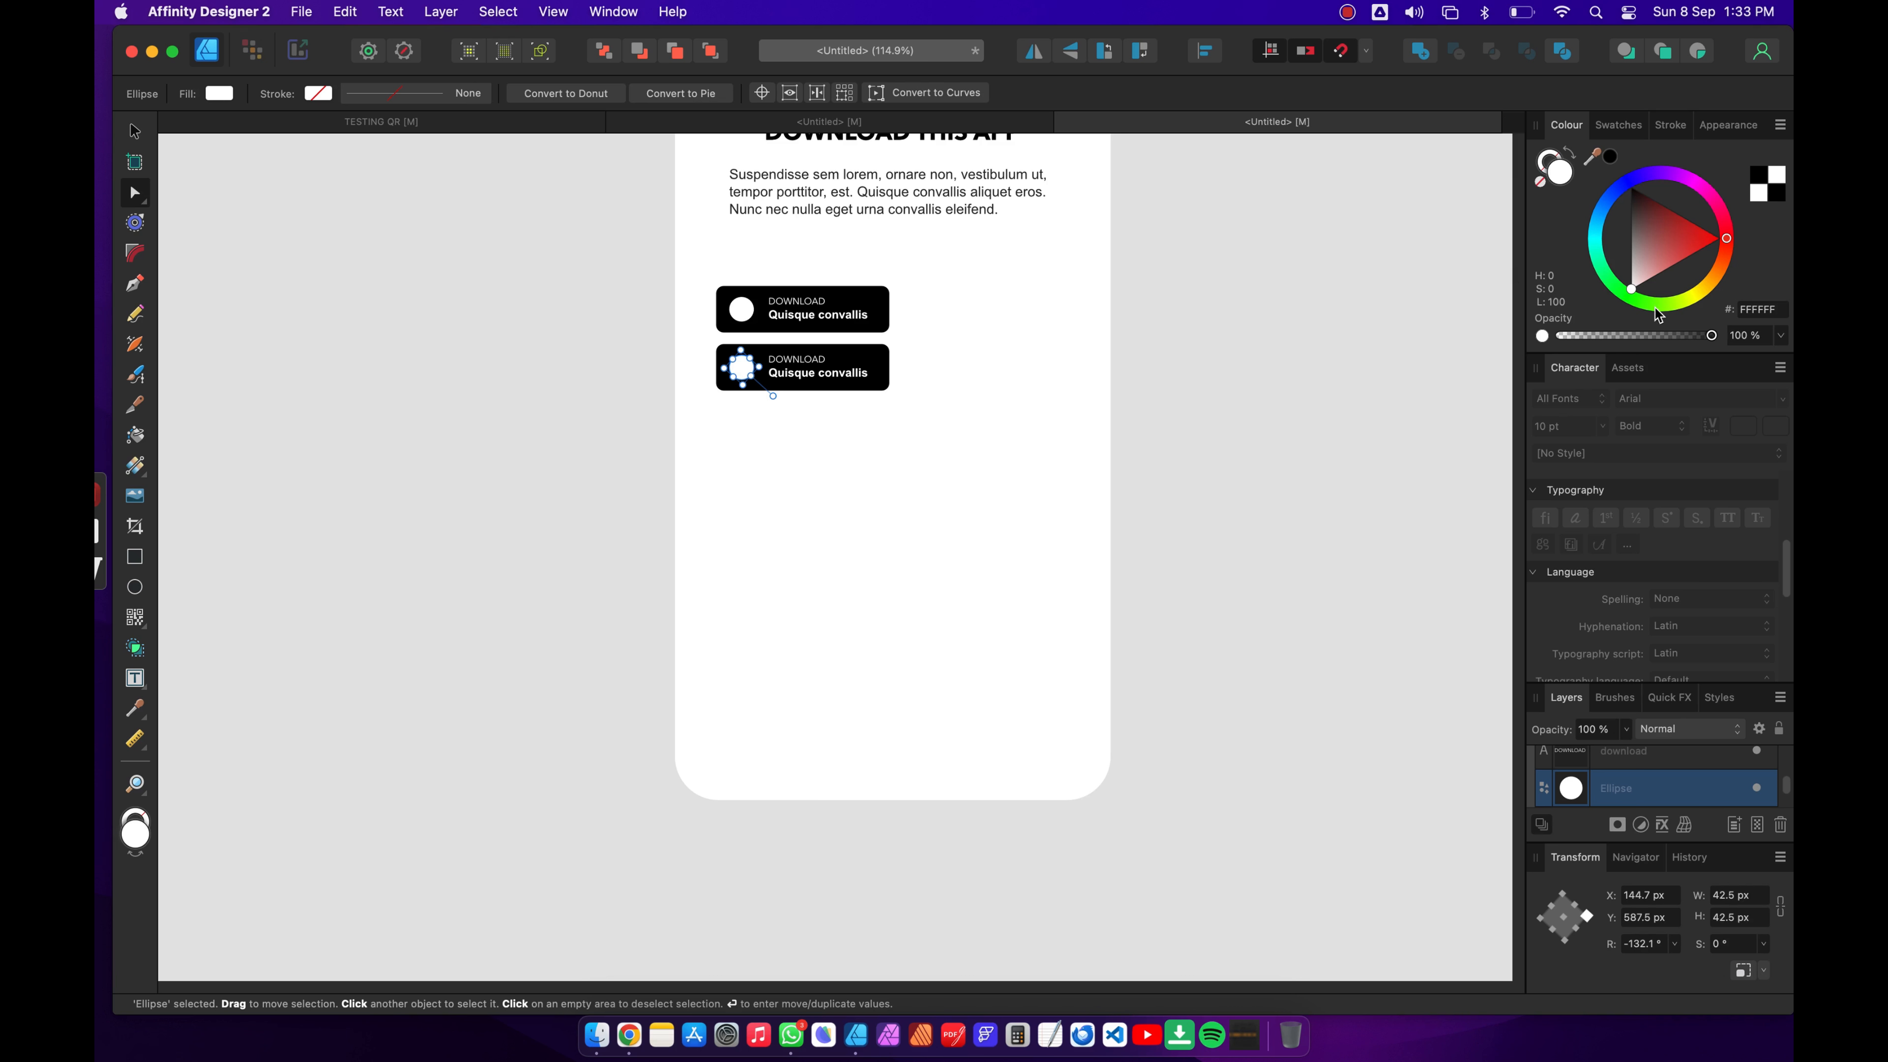
{"action": "left_click_drag", "start_coordinate": [1655, 307], "coordinate": [1660, 275]}
{"action": "left_click", "coordinate": [1177, 328]}
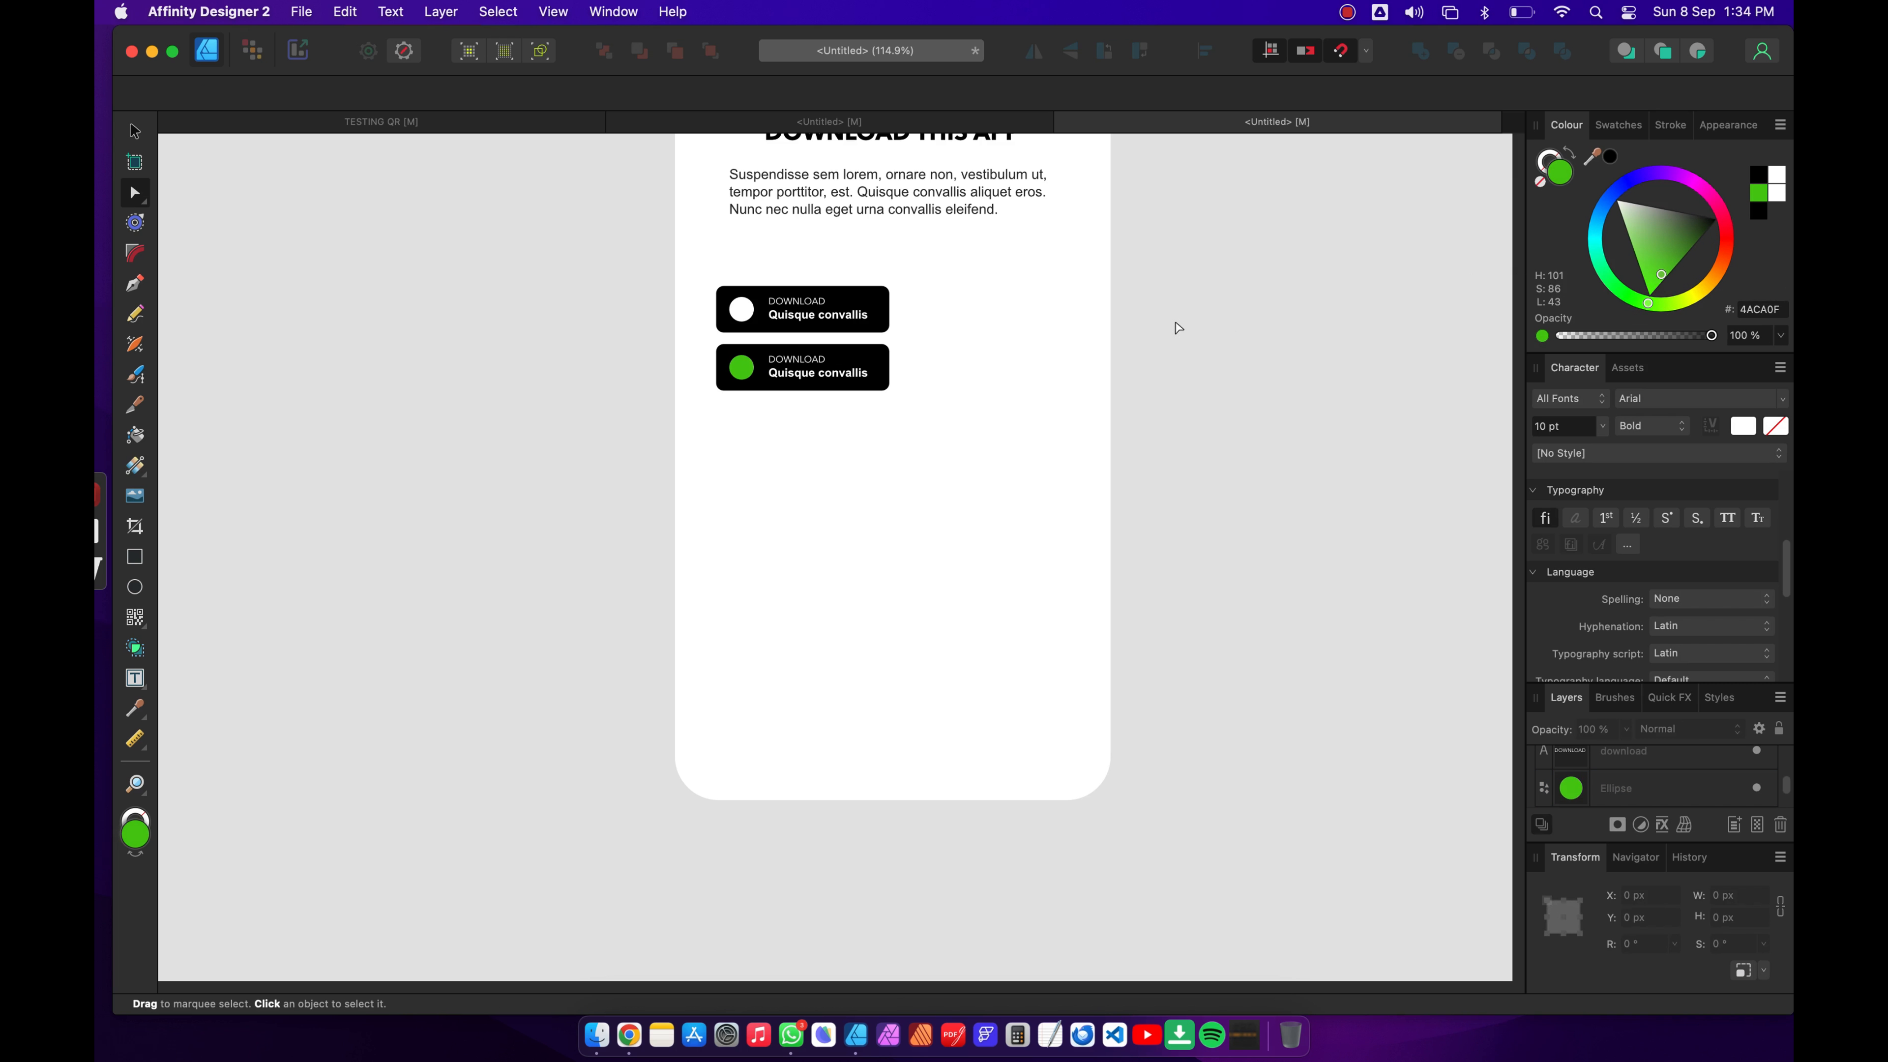
{"action": "left_click", "coordinate": [133, 141]}
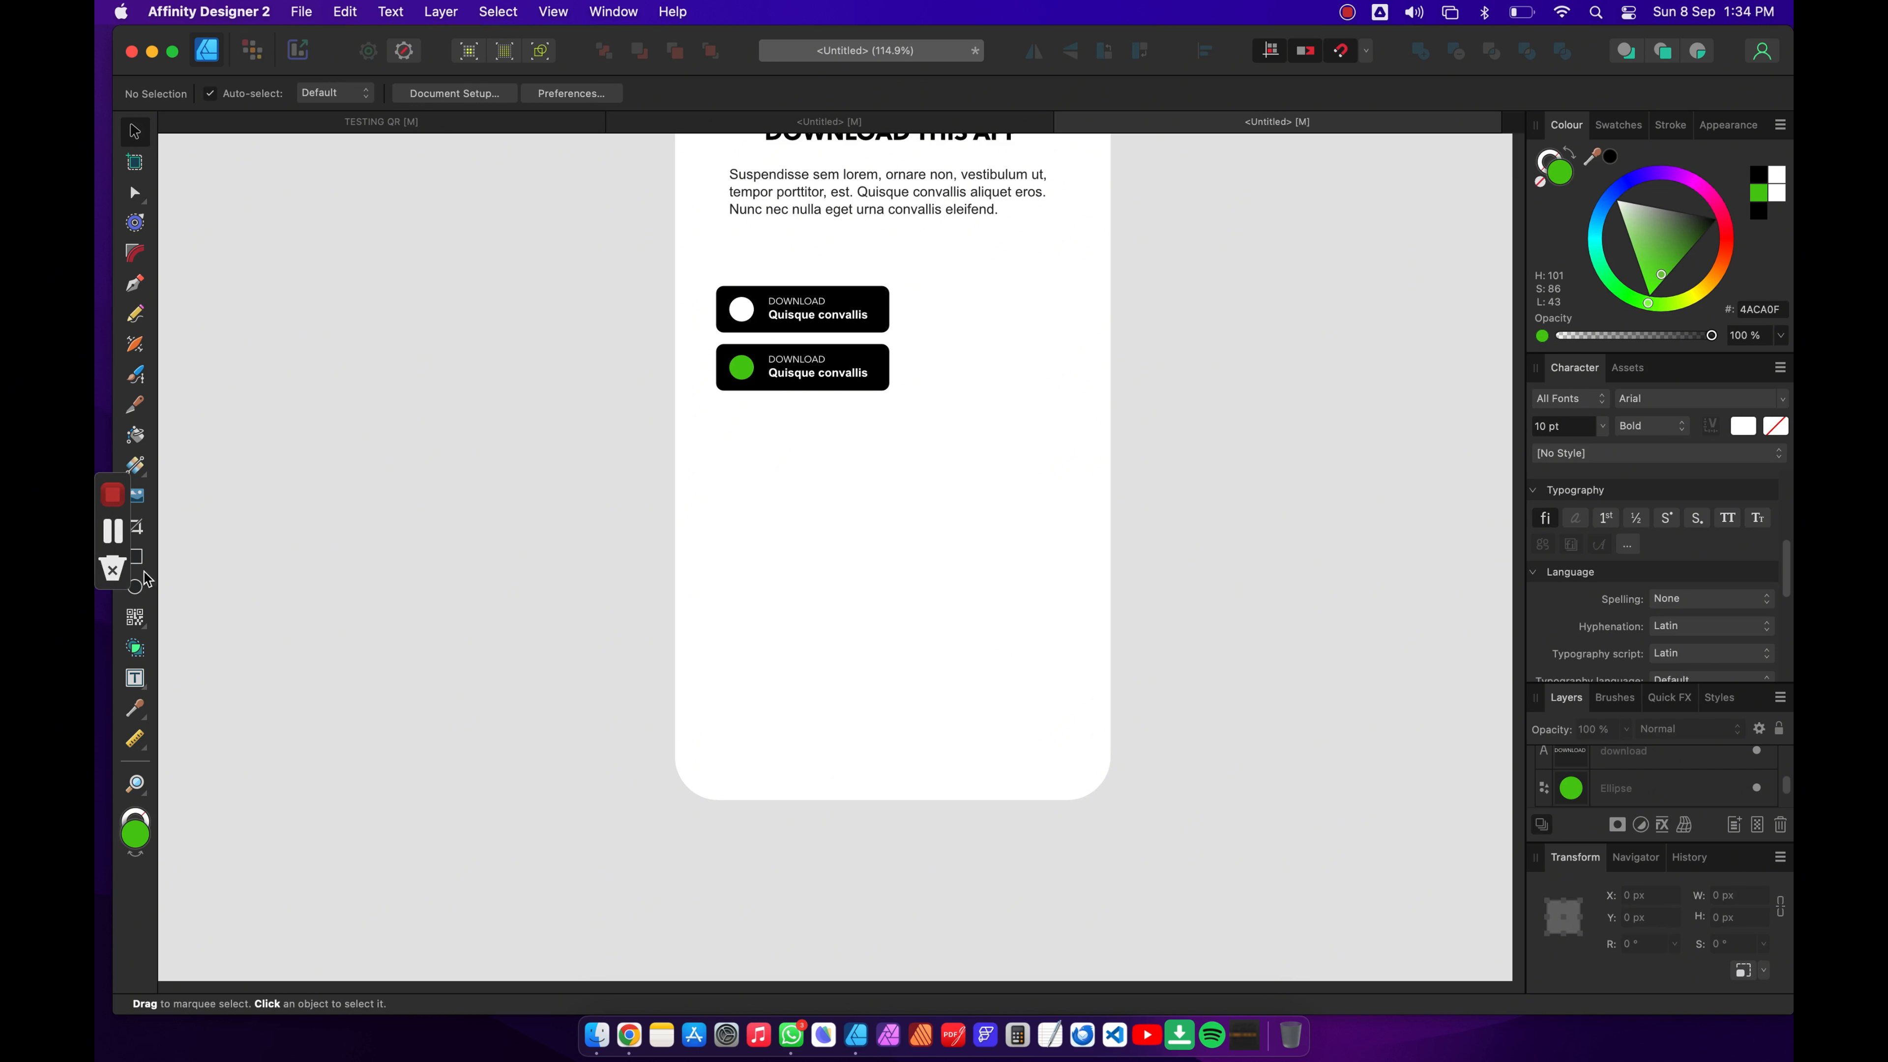
Step: Draw a green square about 177 px wide to the right of the two download buttons
{"action": "left_click", "coordinate": [135, 559]}
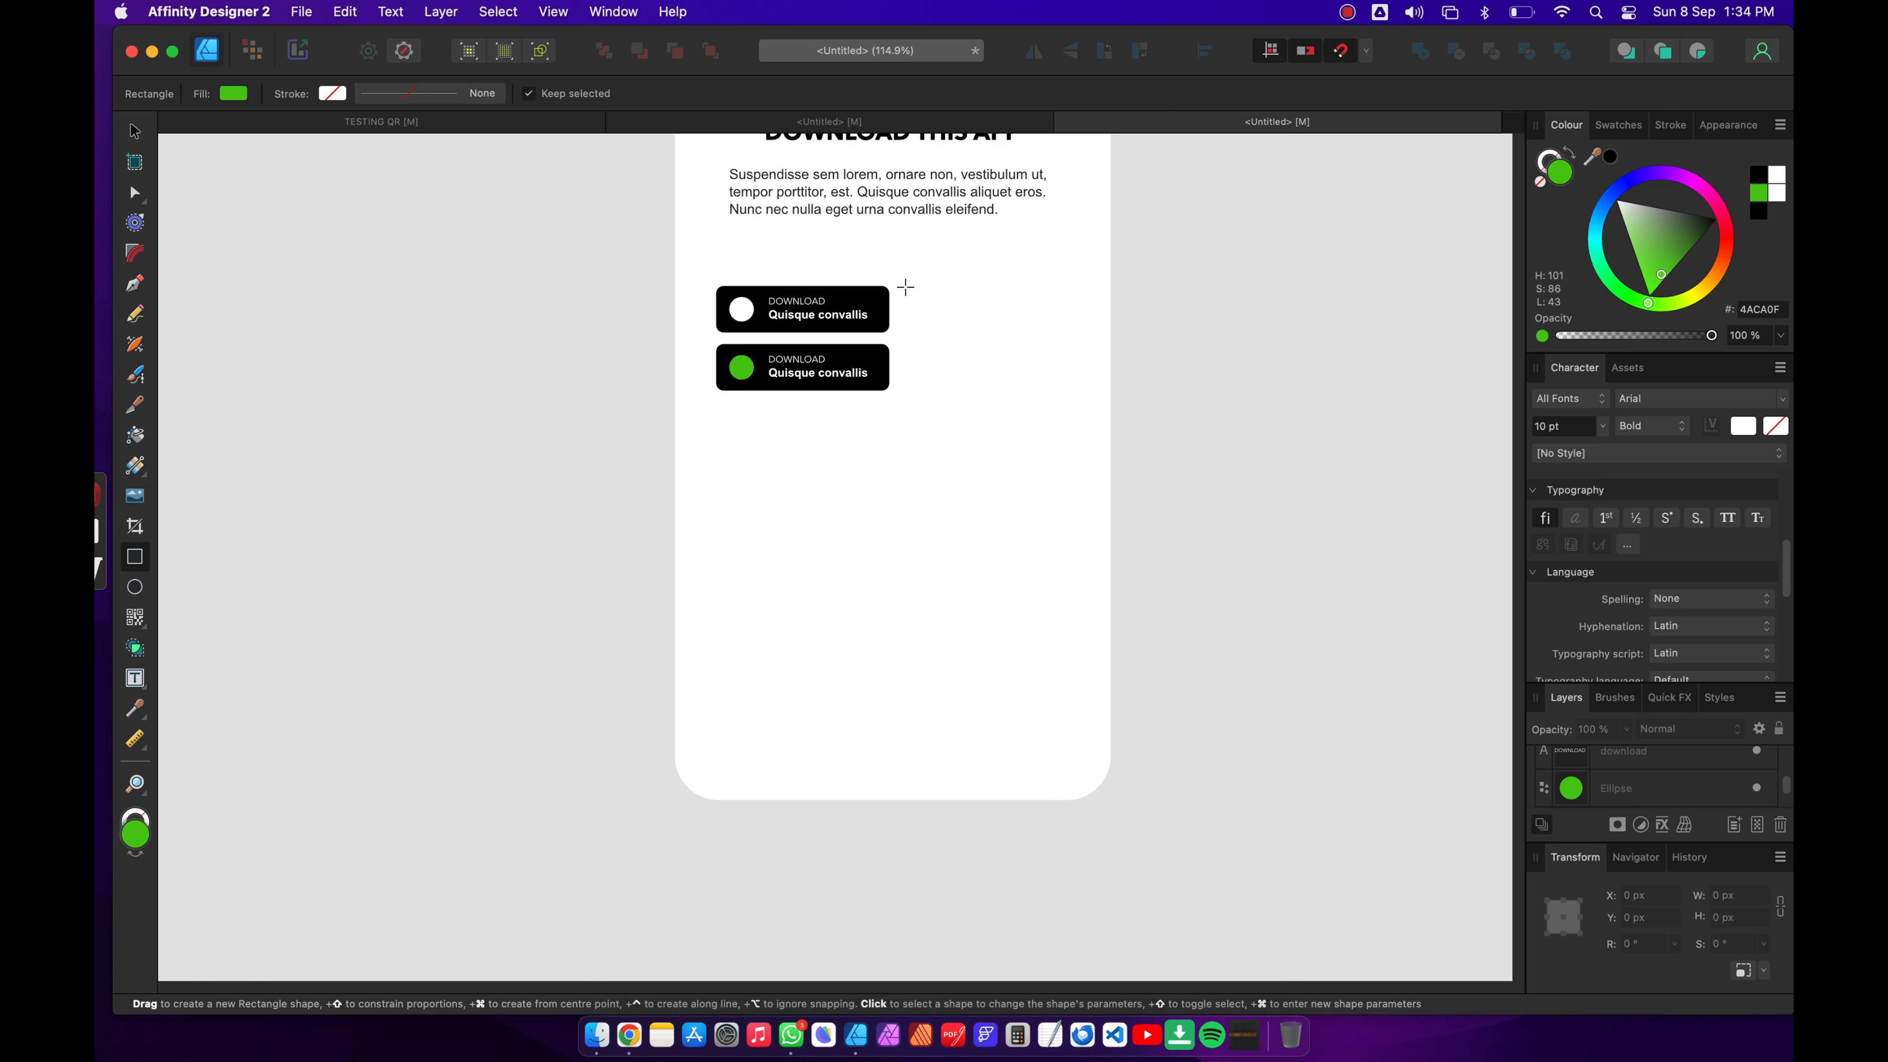
{"action": "left_click_drag", "start_coordinate": [905, 287], "coordinate": [1020, 383]}
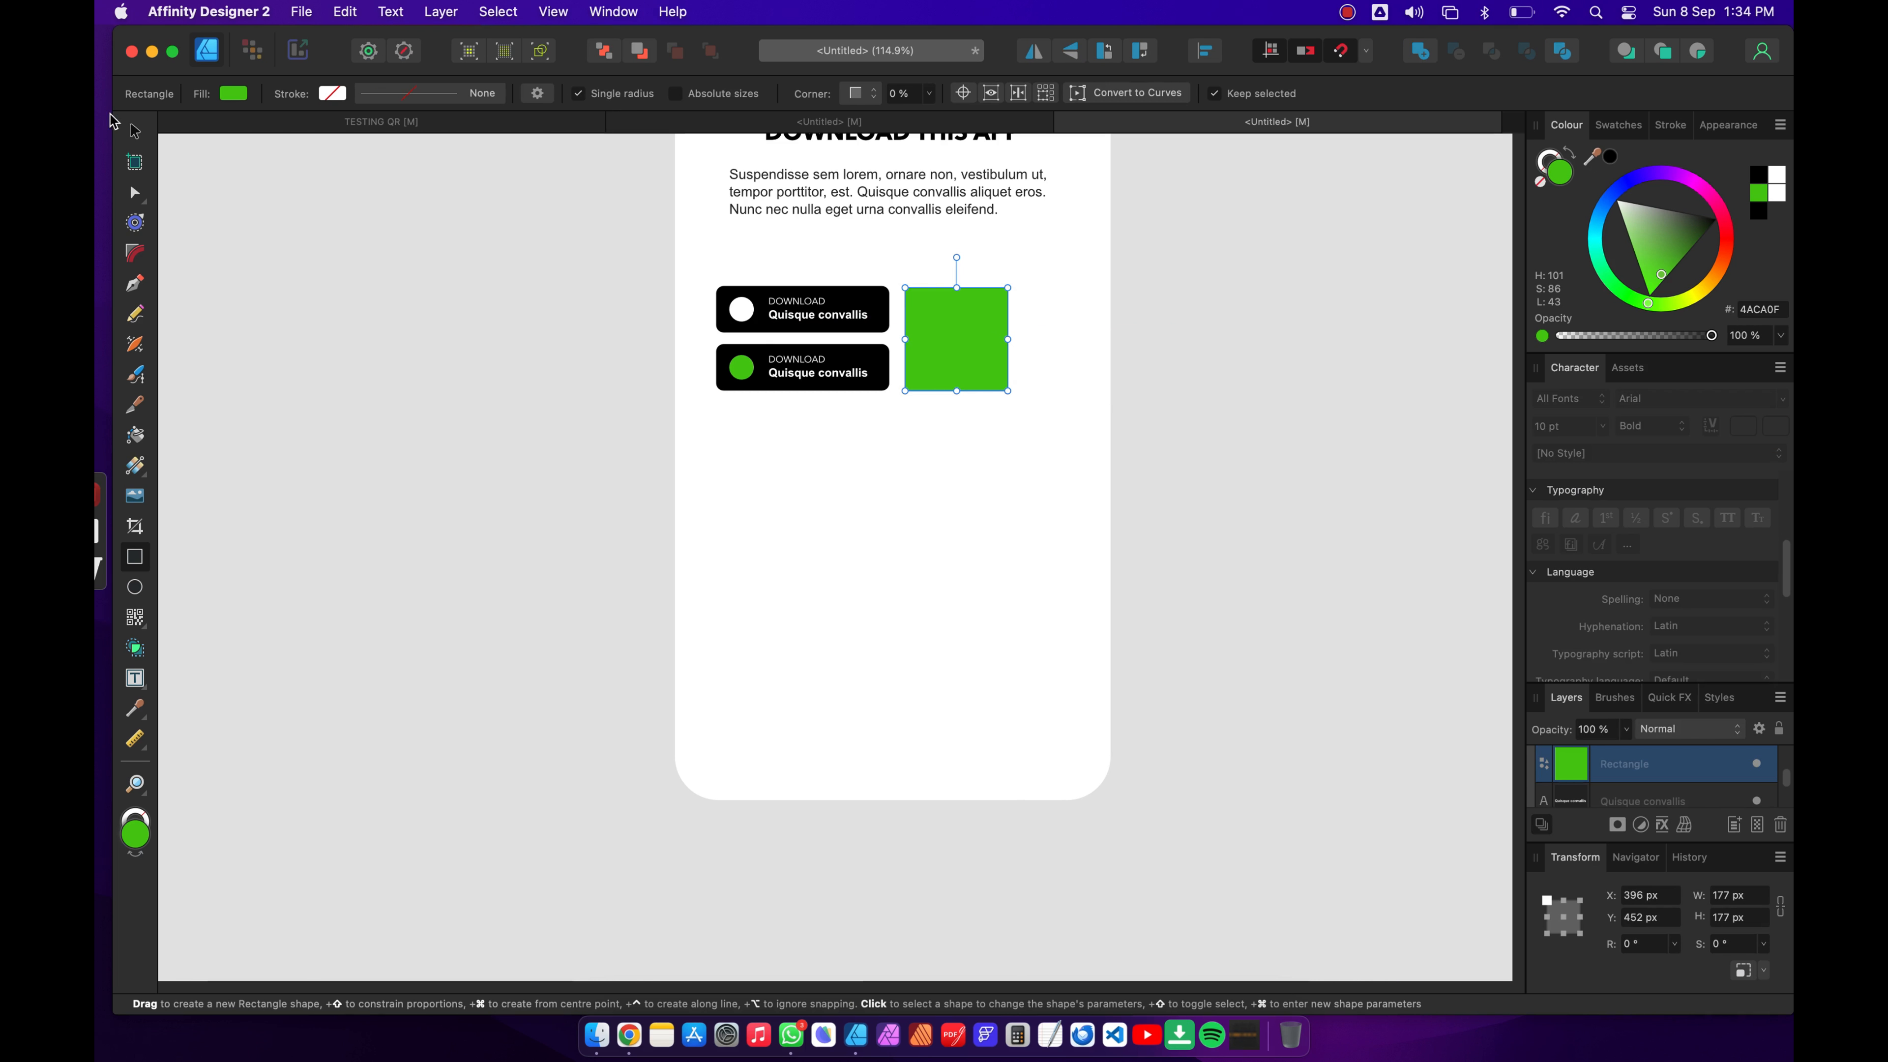
{"action": "left_click", "coordinate": [135, 131]}
Step: Move the green square further right and align its right edge with the paragraph's text frame
{"action": "scroll", "coordinate": [1316, 363], "scroll_direction": "up", "scroll_amount": 5}
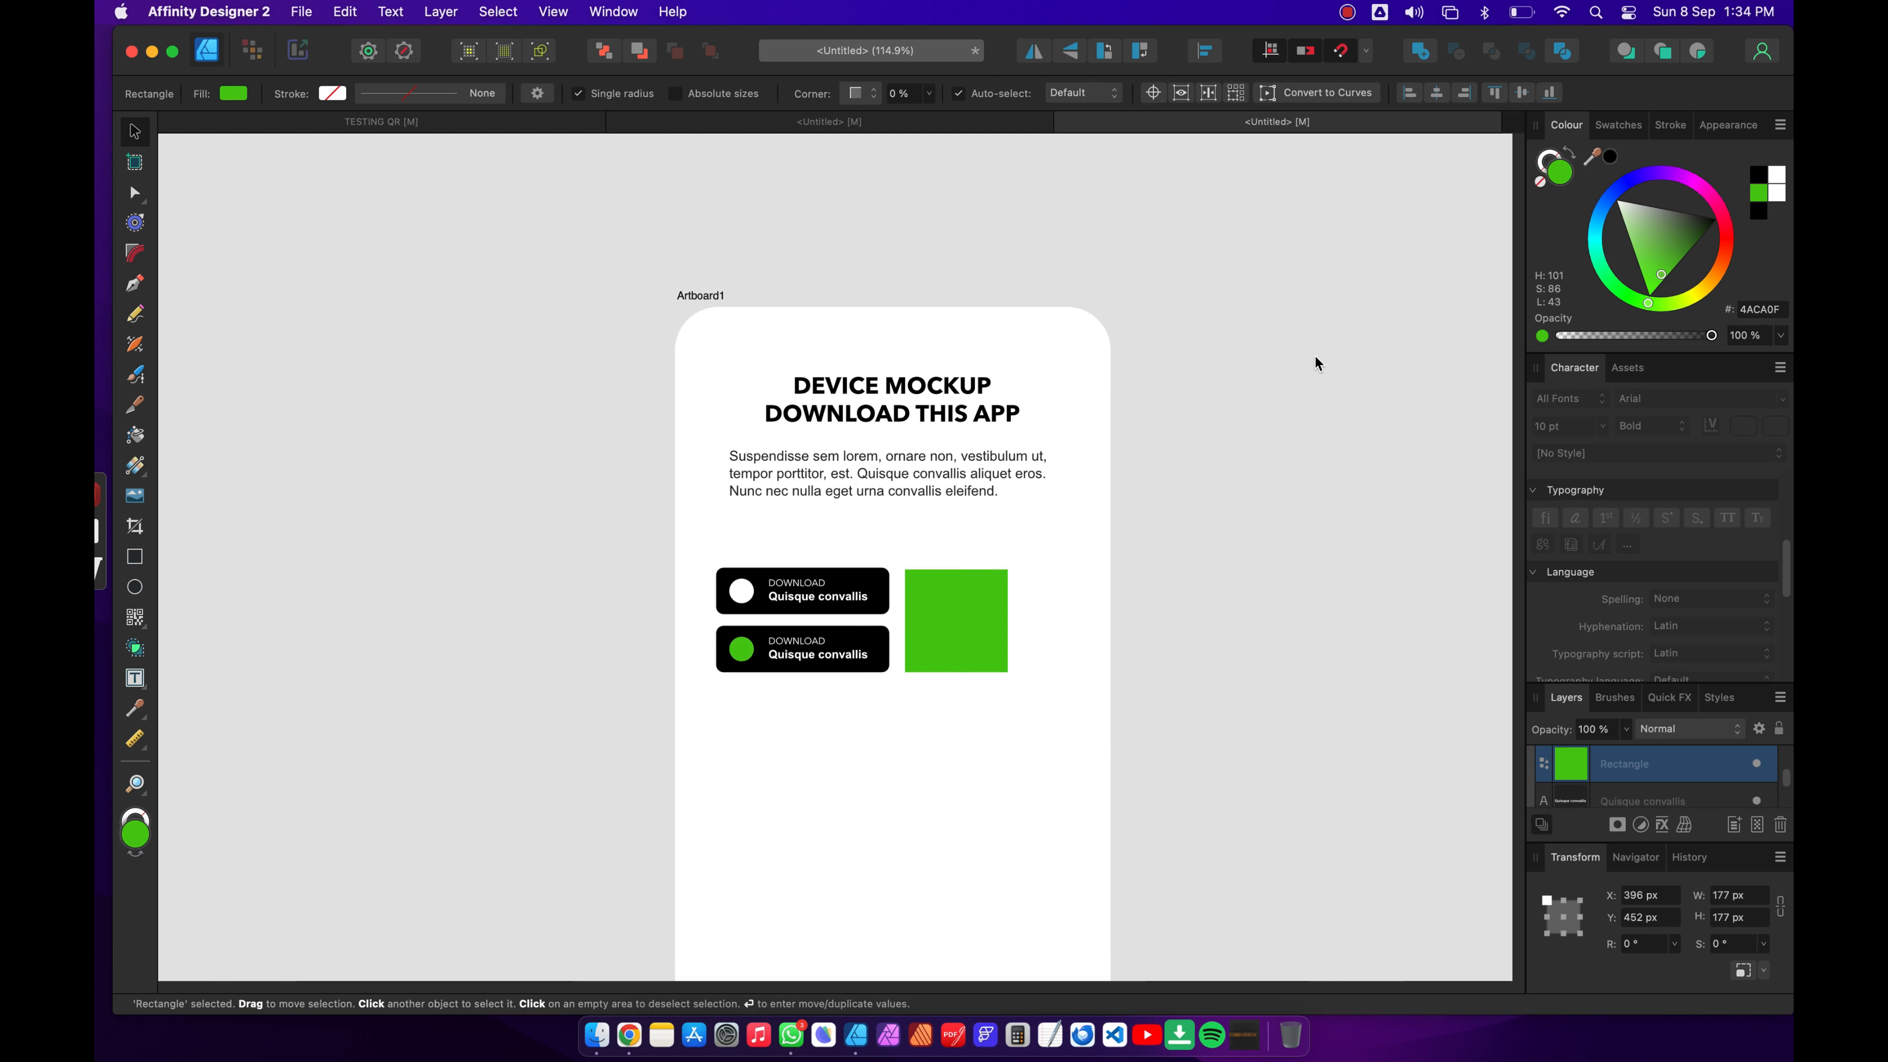
{"action": "scroll", "coordinate": [1314, 362], "scroll_direction": "down", "scroll_amount": 2}
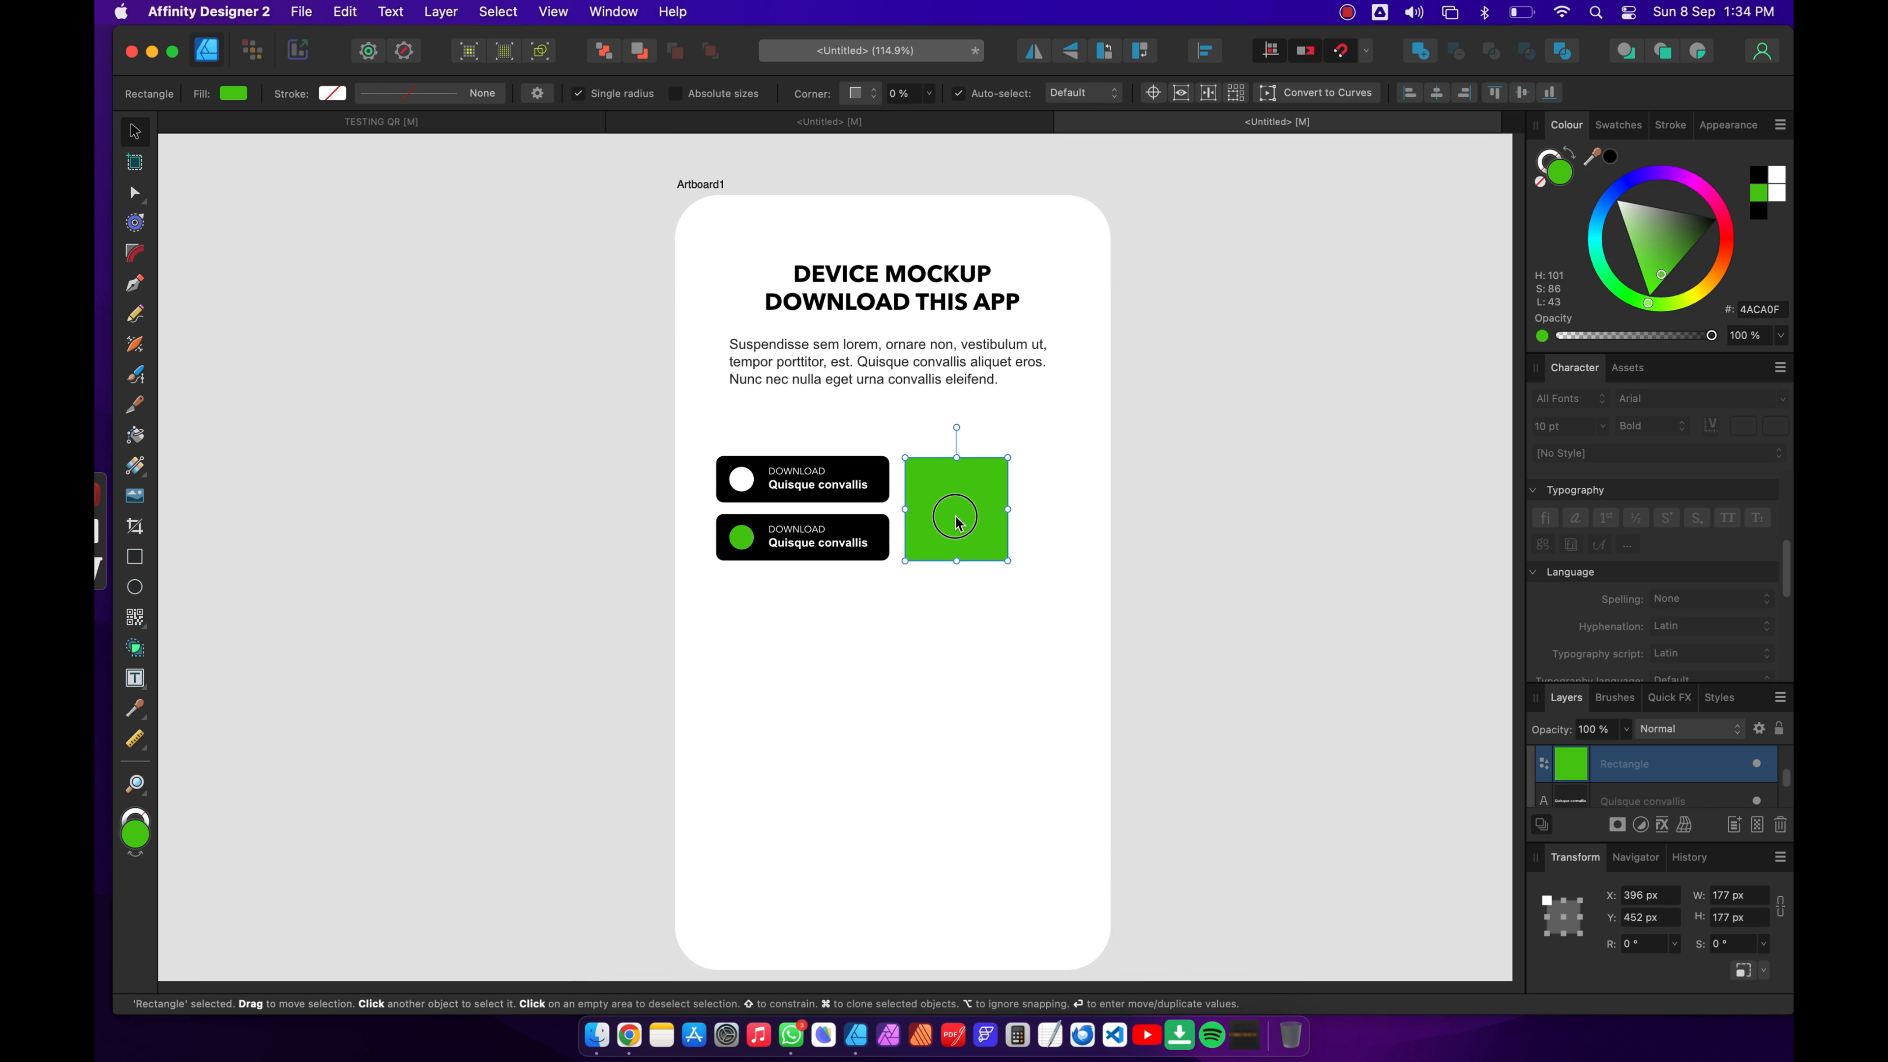
{"action": "left_click_drag", "start_coordinate": [957, 521], "coordinate": [993, 512]}
{"action": "left_click", "coordinate": [1020, 360], "text": "shift"}
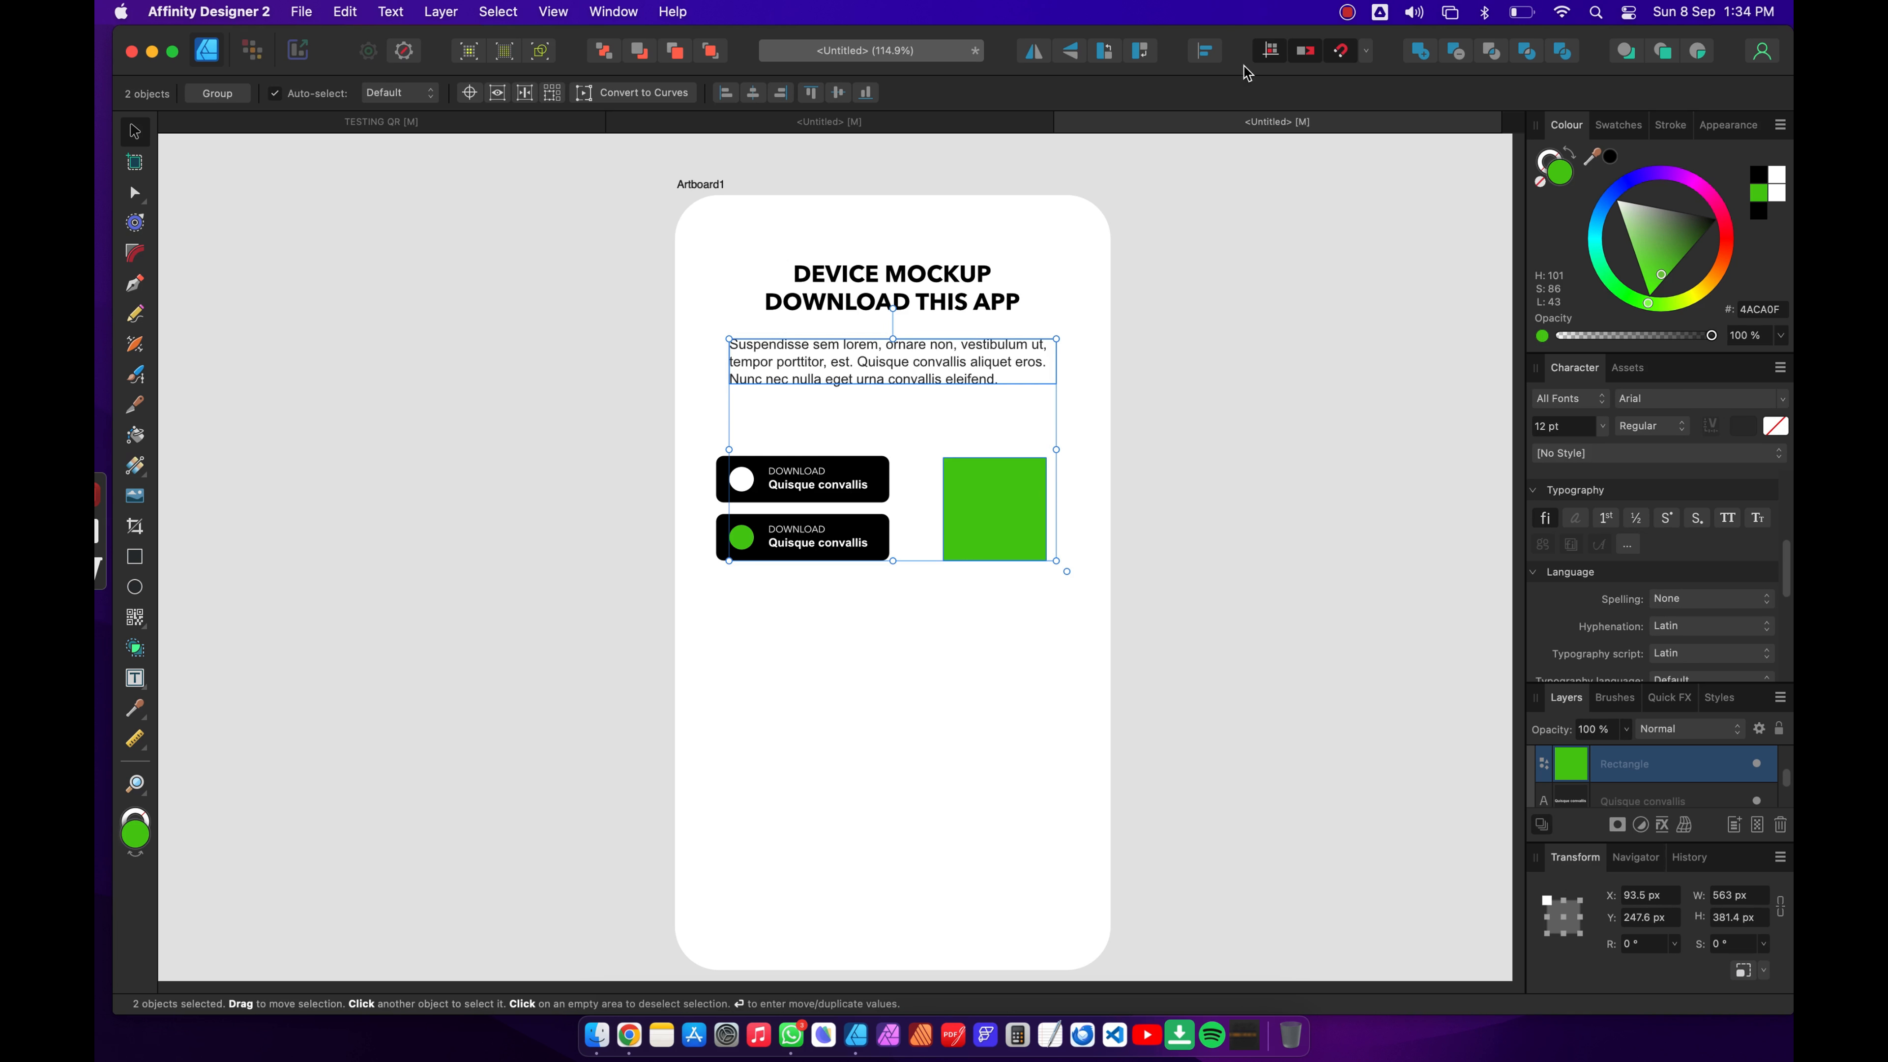
{"action": "left_click", "coordinate": [782, 93]}
{"action": "left_click", "coordinate": [1252, 340]}
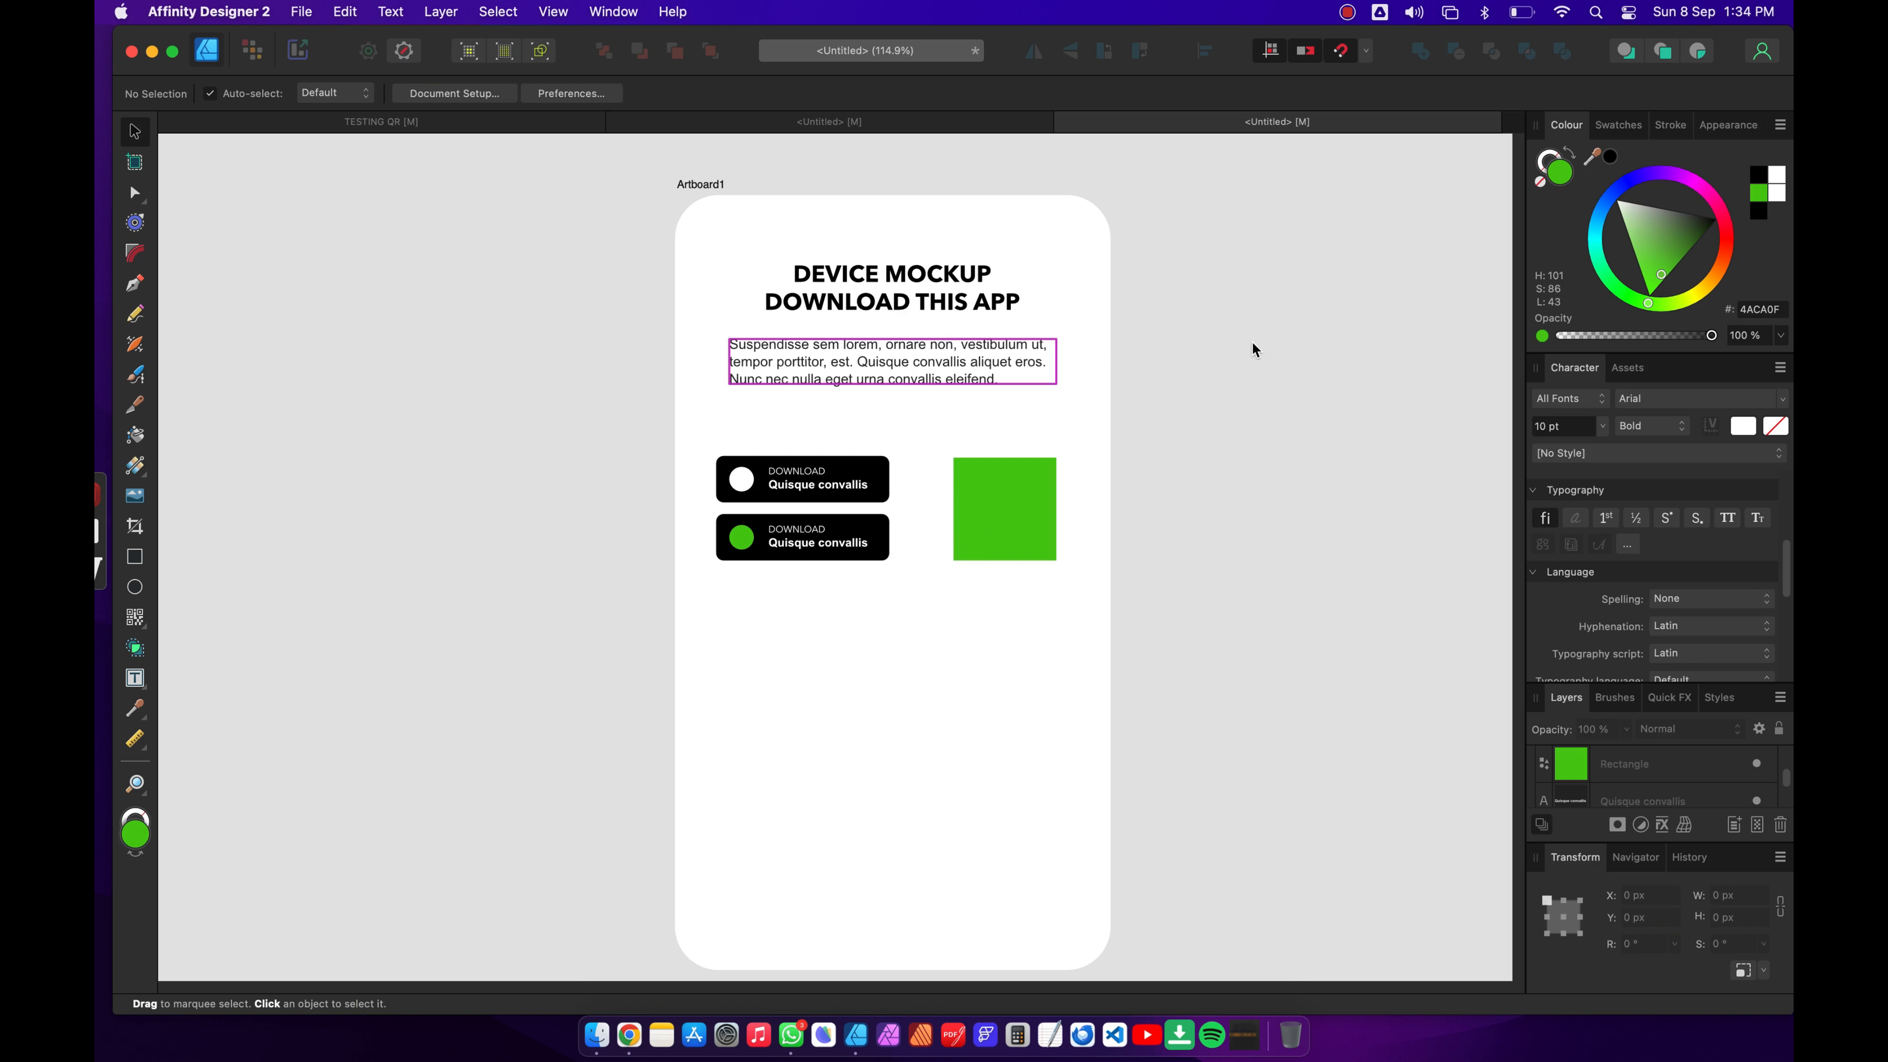
Step: Duplicate the green square, enlarge the copy to 225 px around its centre and place it behind the original
{"action": "left_click", "coordinate": [879, 477]}
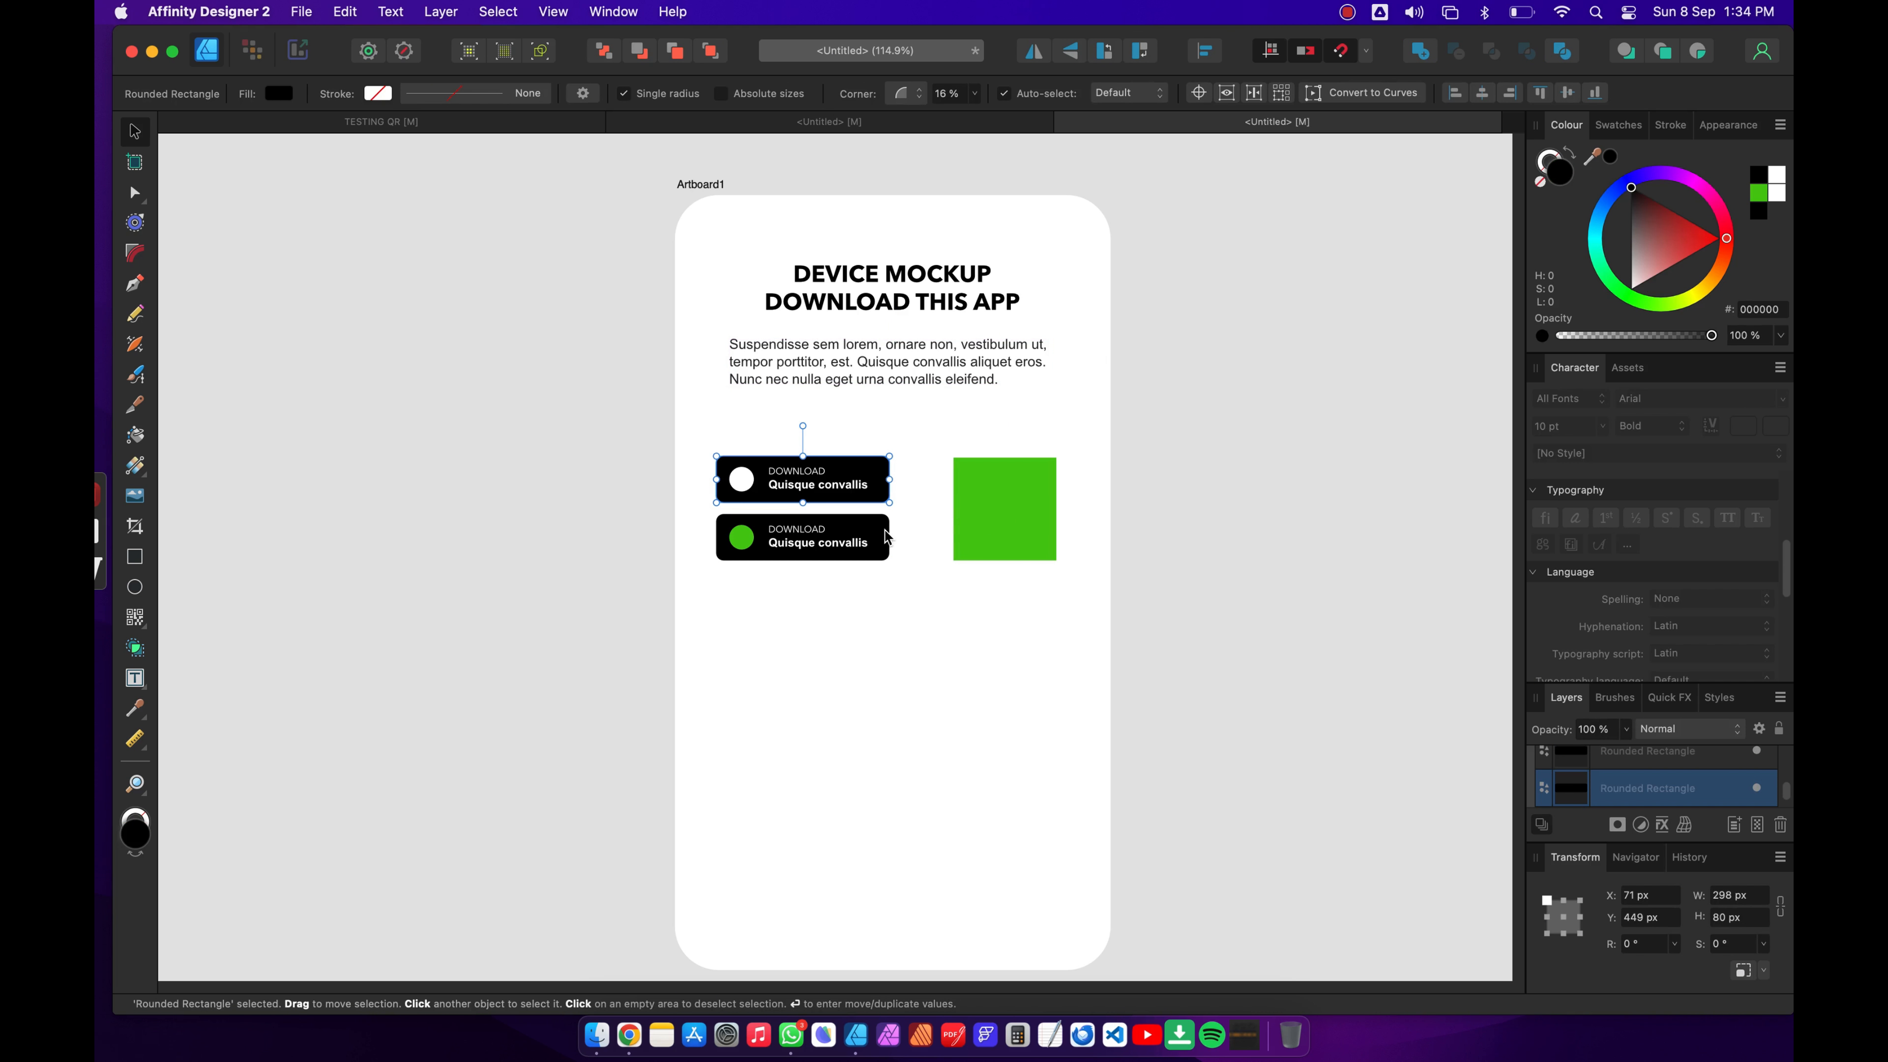
{"action": "left_click", "coordinate": [967, 515]}
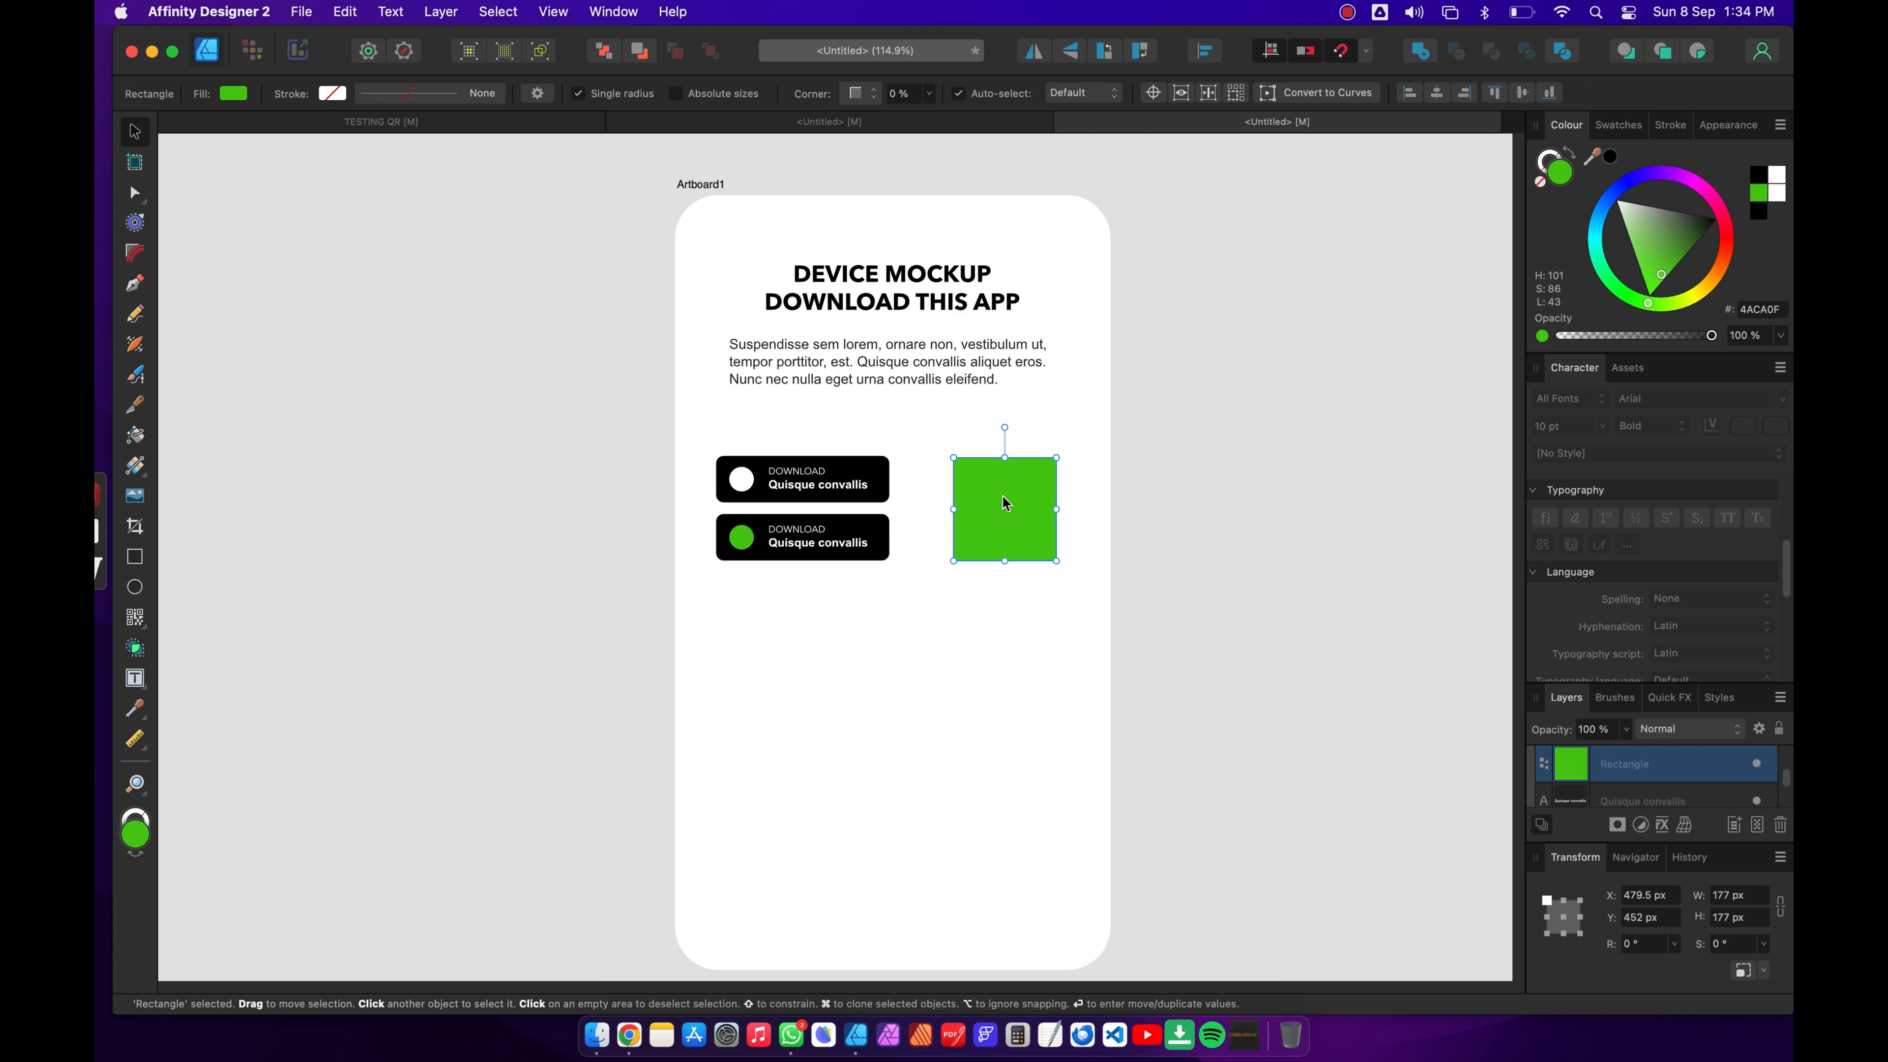
{"action": "key", "text": "super+j"}
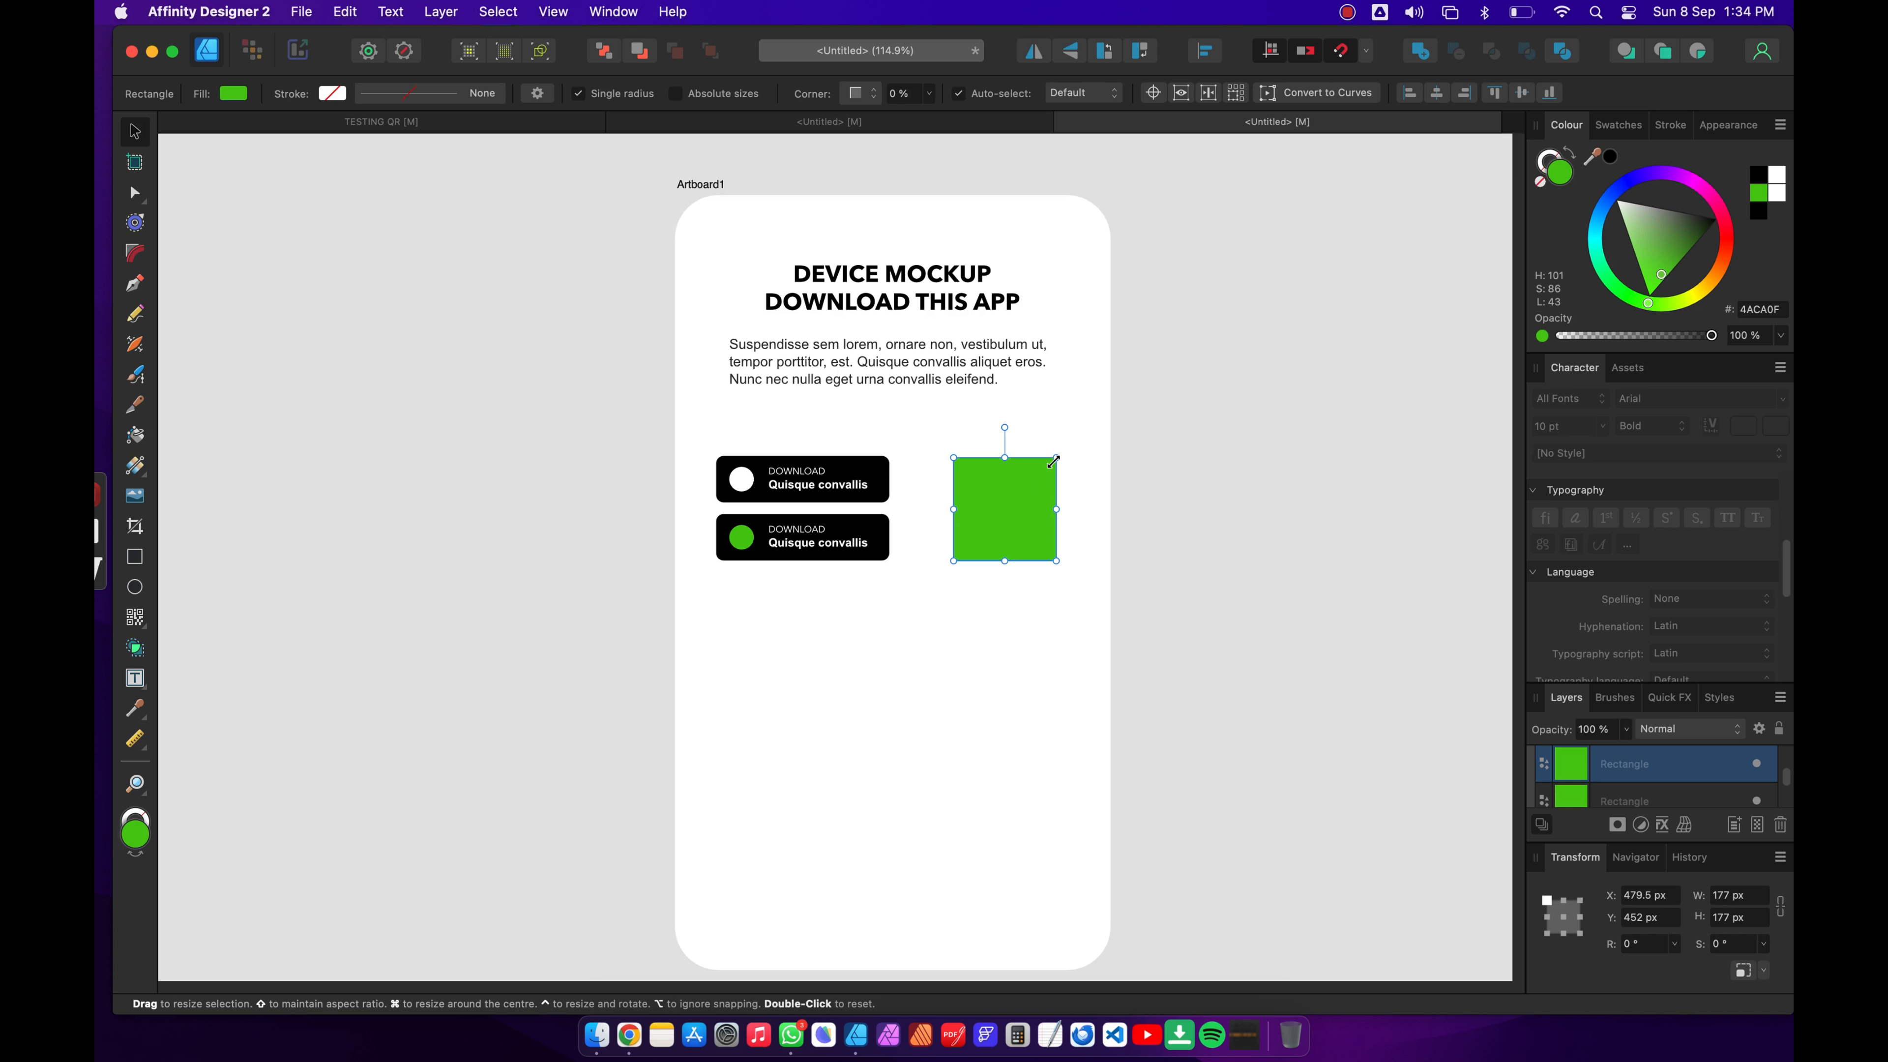
{"action": "left_click_drag", "start_coordinate": [1054, 461], "coordinate": [1069, 451]}
{"action": "left_click_drag", "start_coordinate": [1609, 801], "coordinate": [1625, 757]}
Step: Fill the smaller 177 px square with white
{"action": "left_click", "coordinate": [1619, 794]}
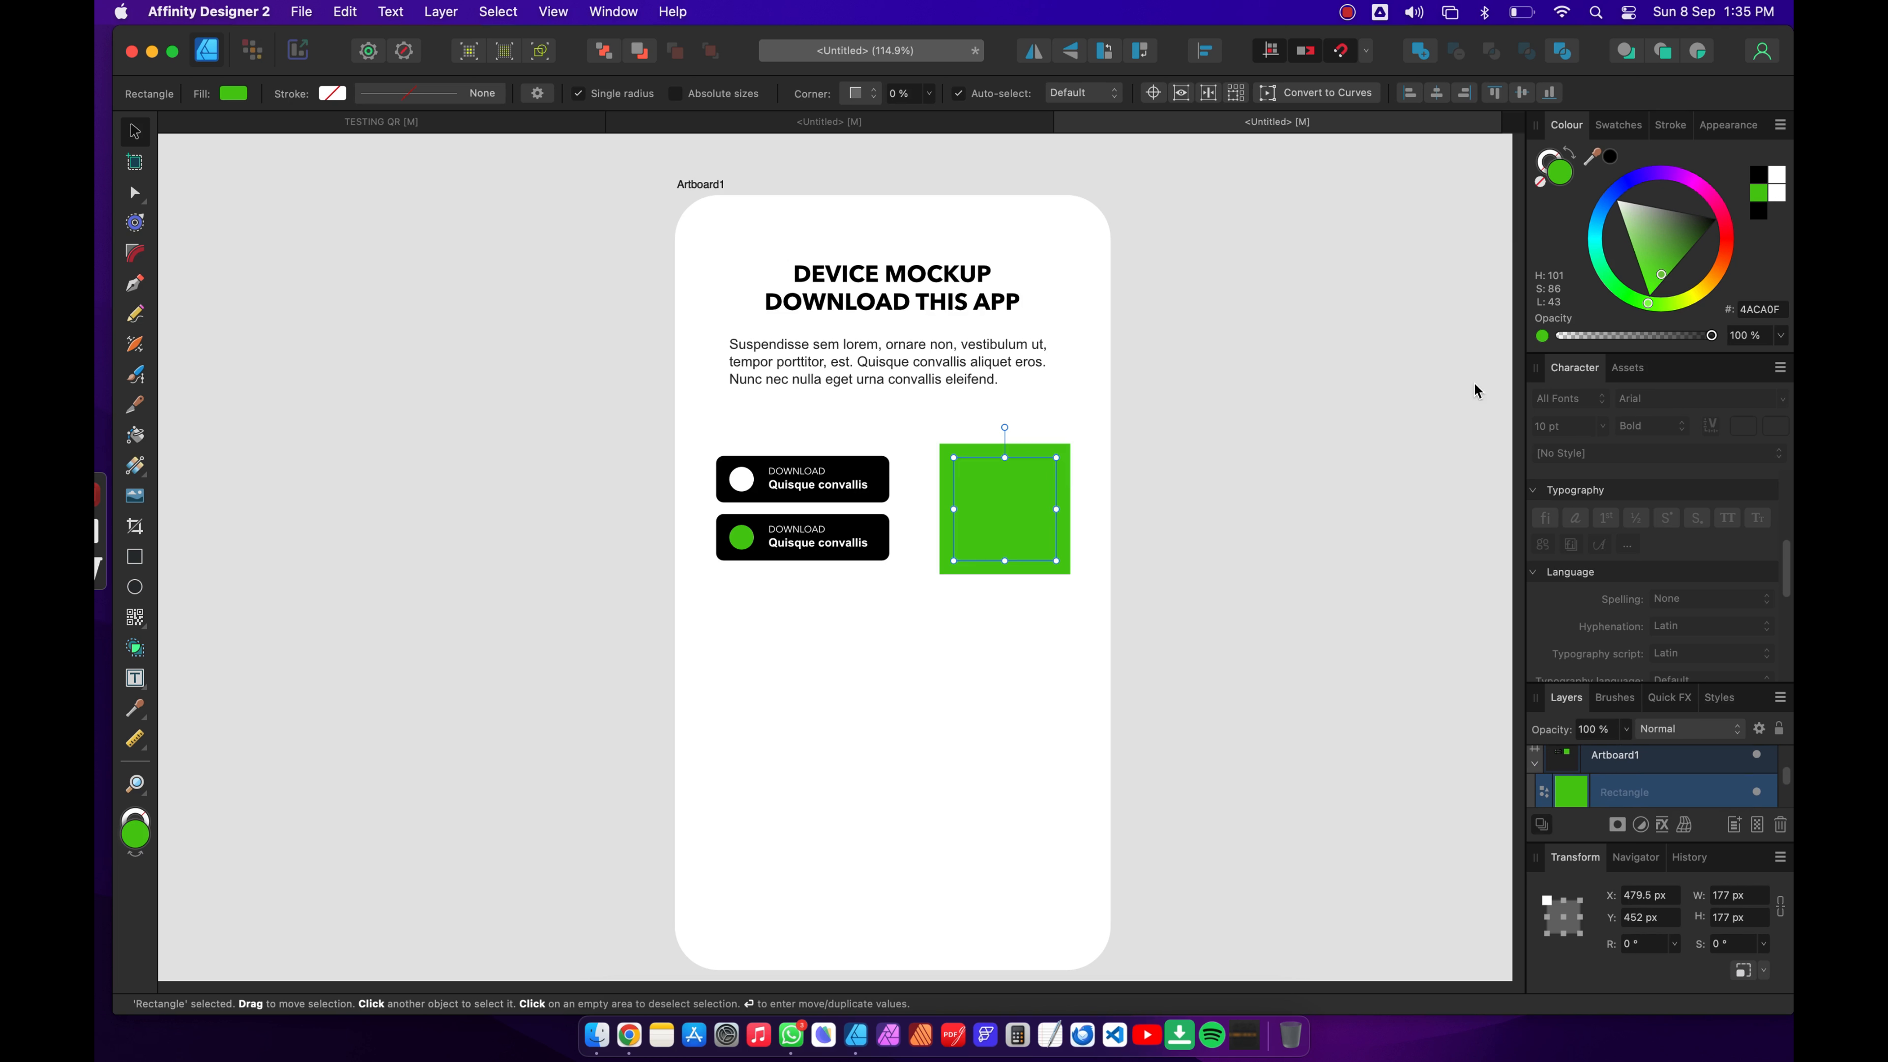
{"action": "left_click", "coordinate": [1776, 193]}
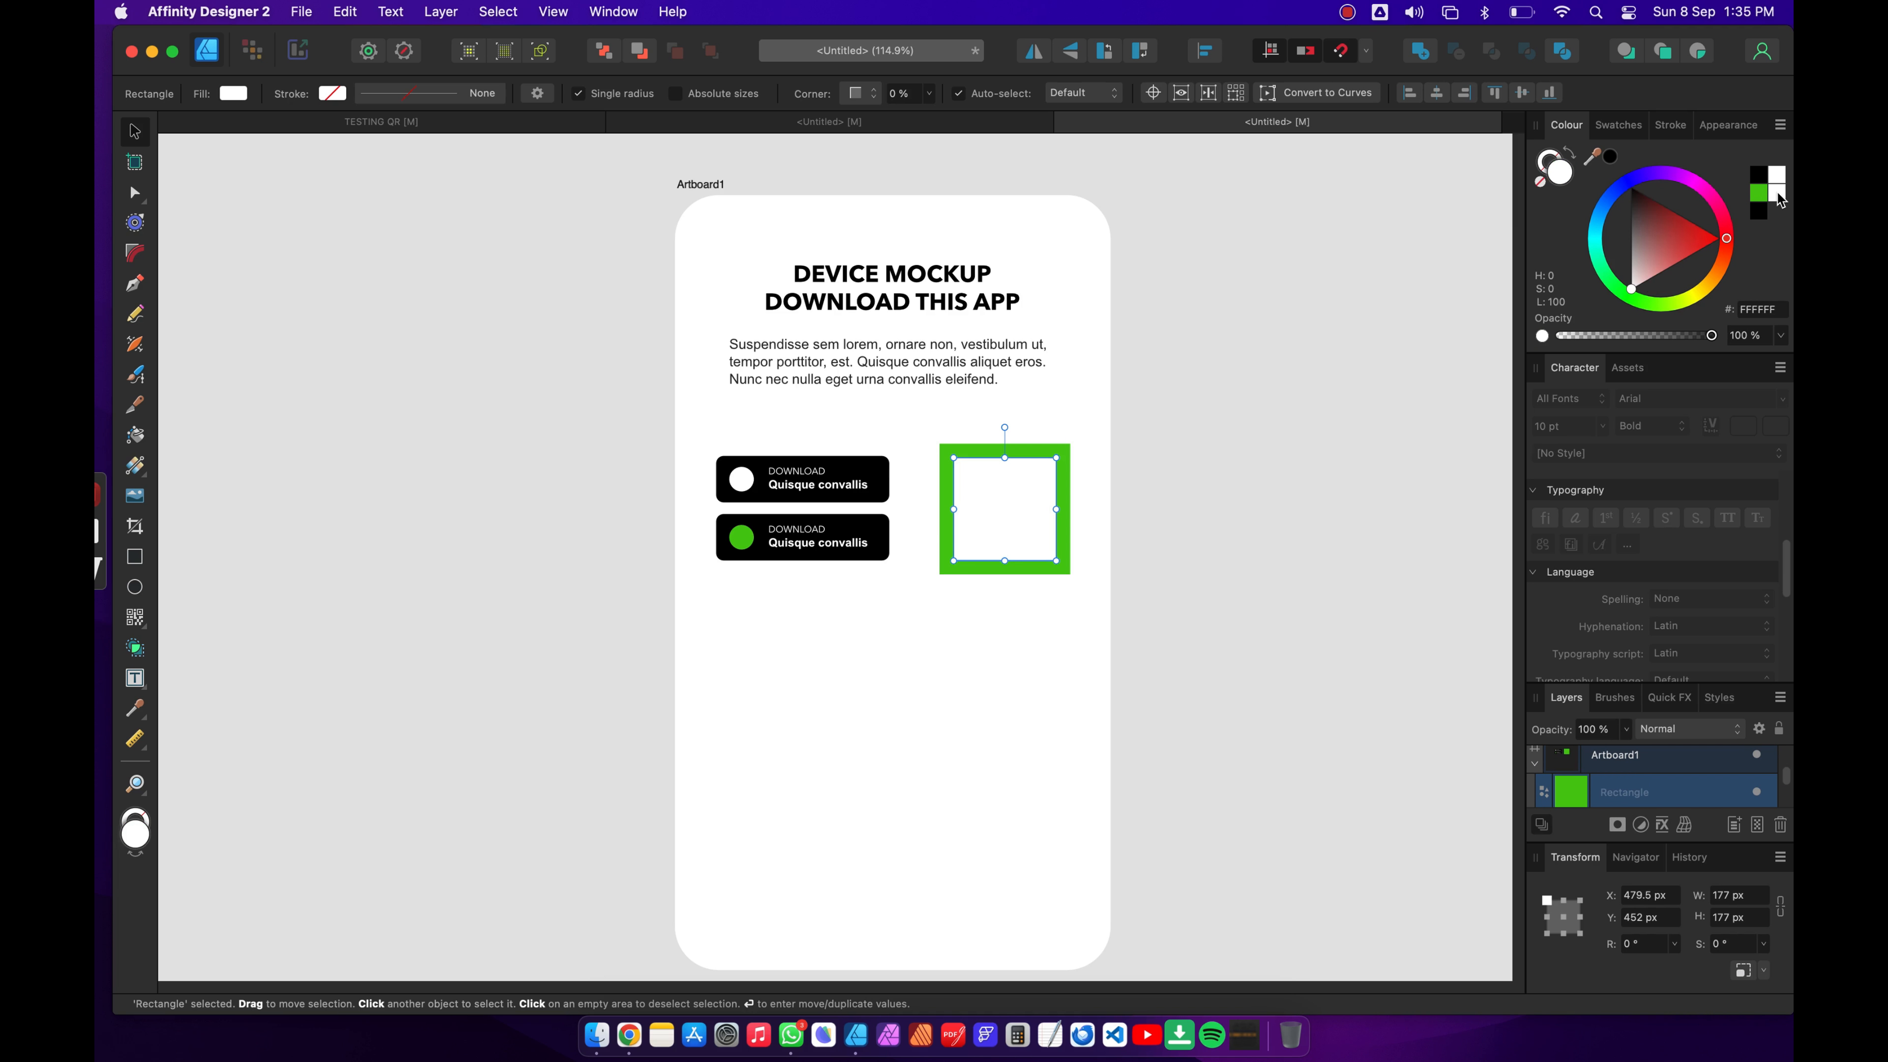
{"action": "left_click", "coordinate": [1333, 363]}
Step: Fill the larger 225 px square behind it with light grey E1E1E1
{"action": "left_click", "coordinate": [1066, 457]}
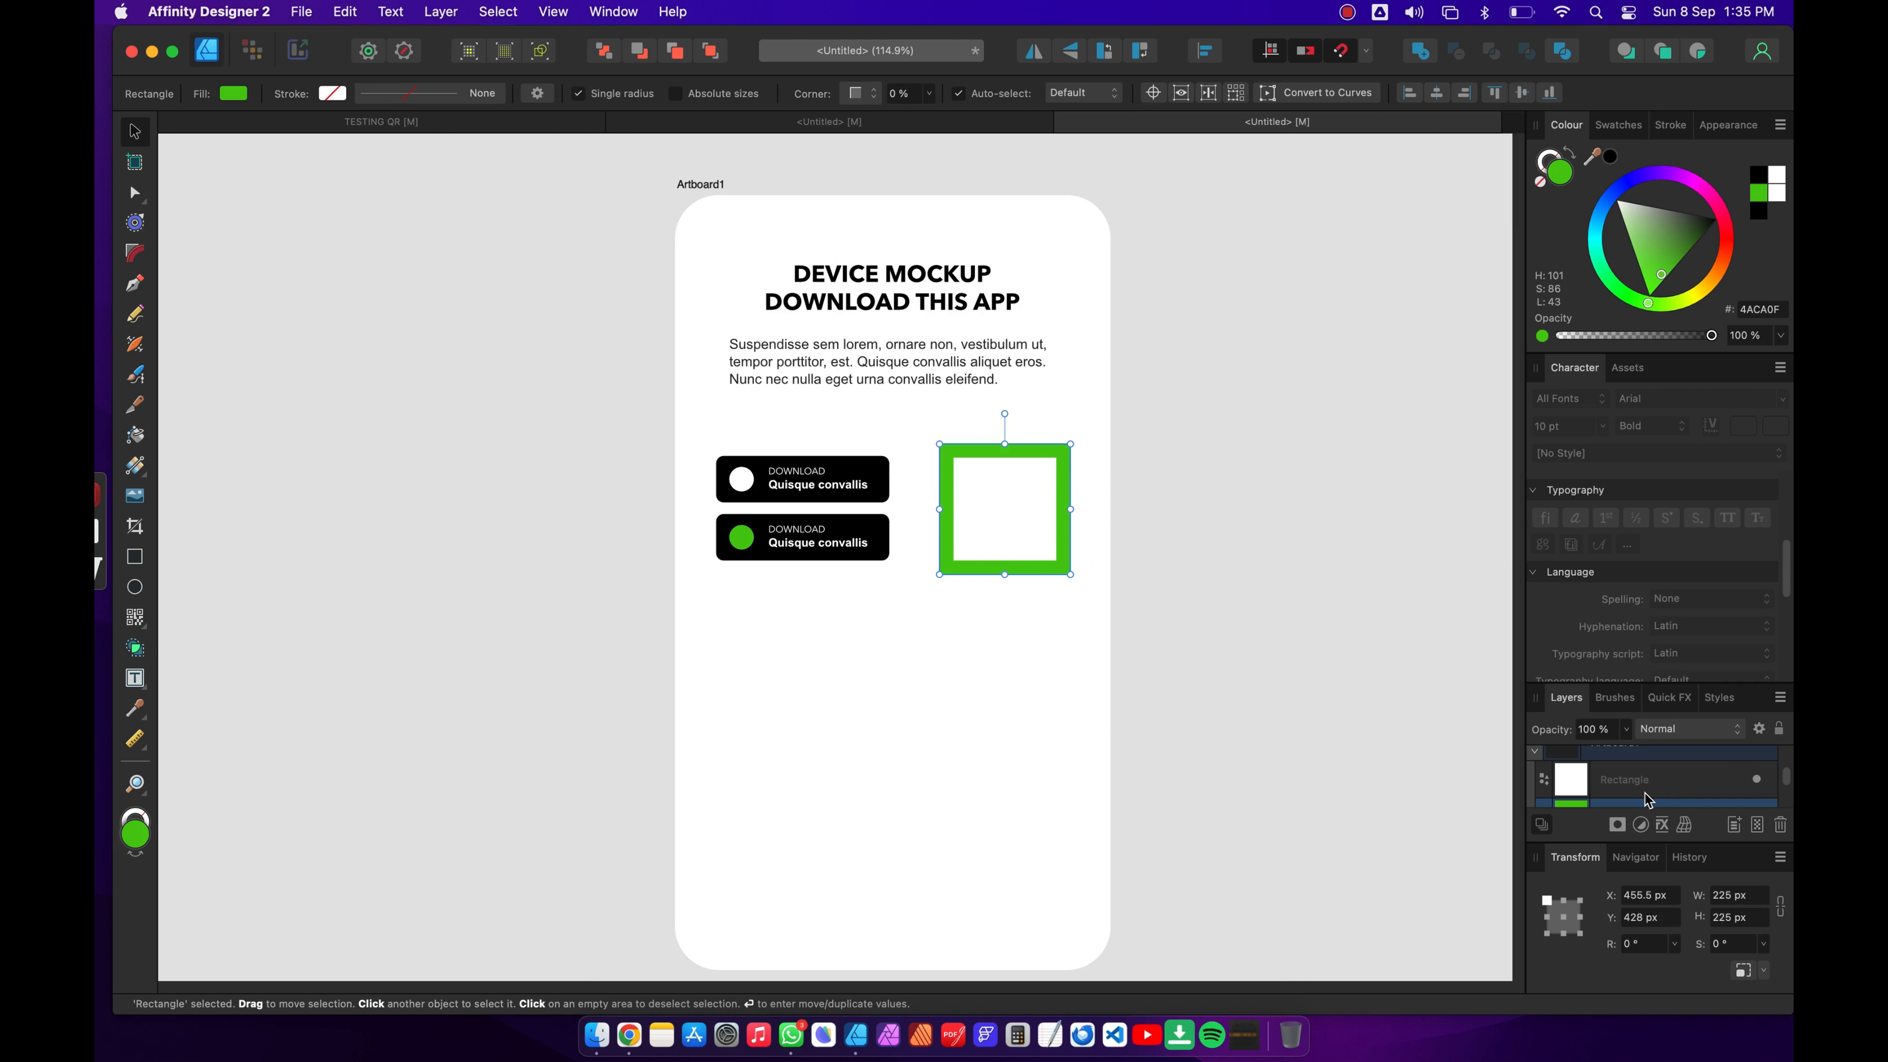
{"action": "scroll", "coordinate": [1650, 792], "scroll_direction": "down", "scroll_amount": 1}
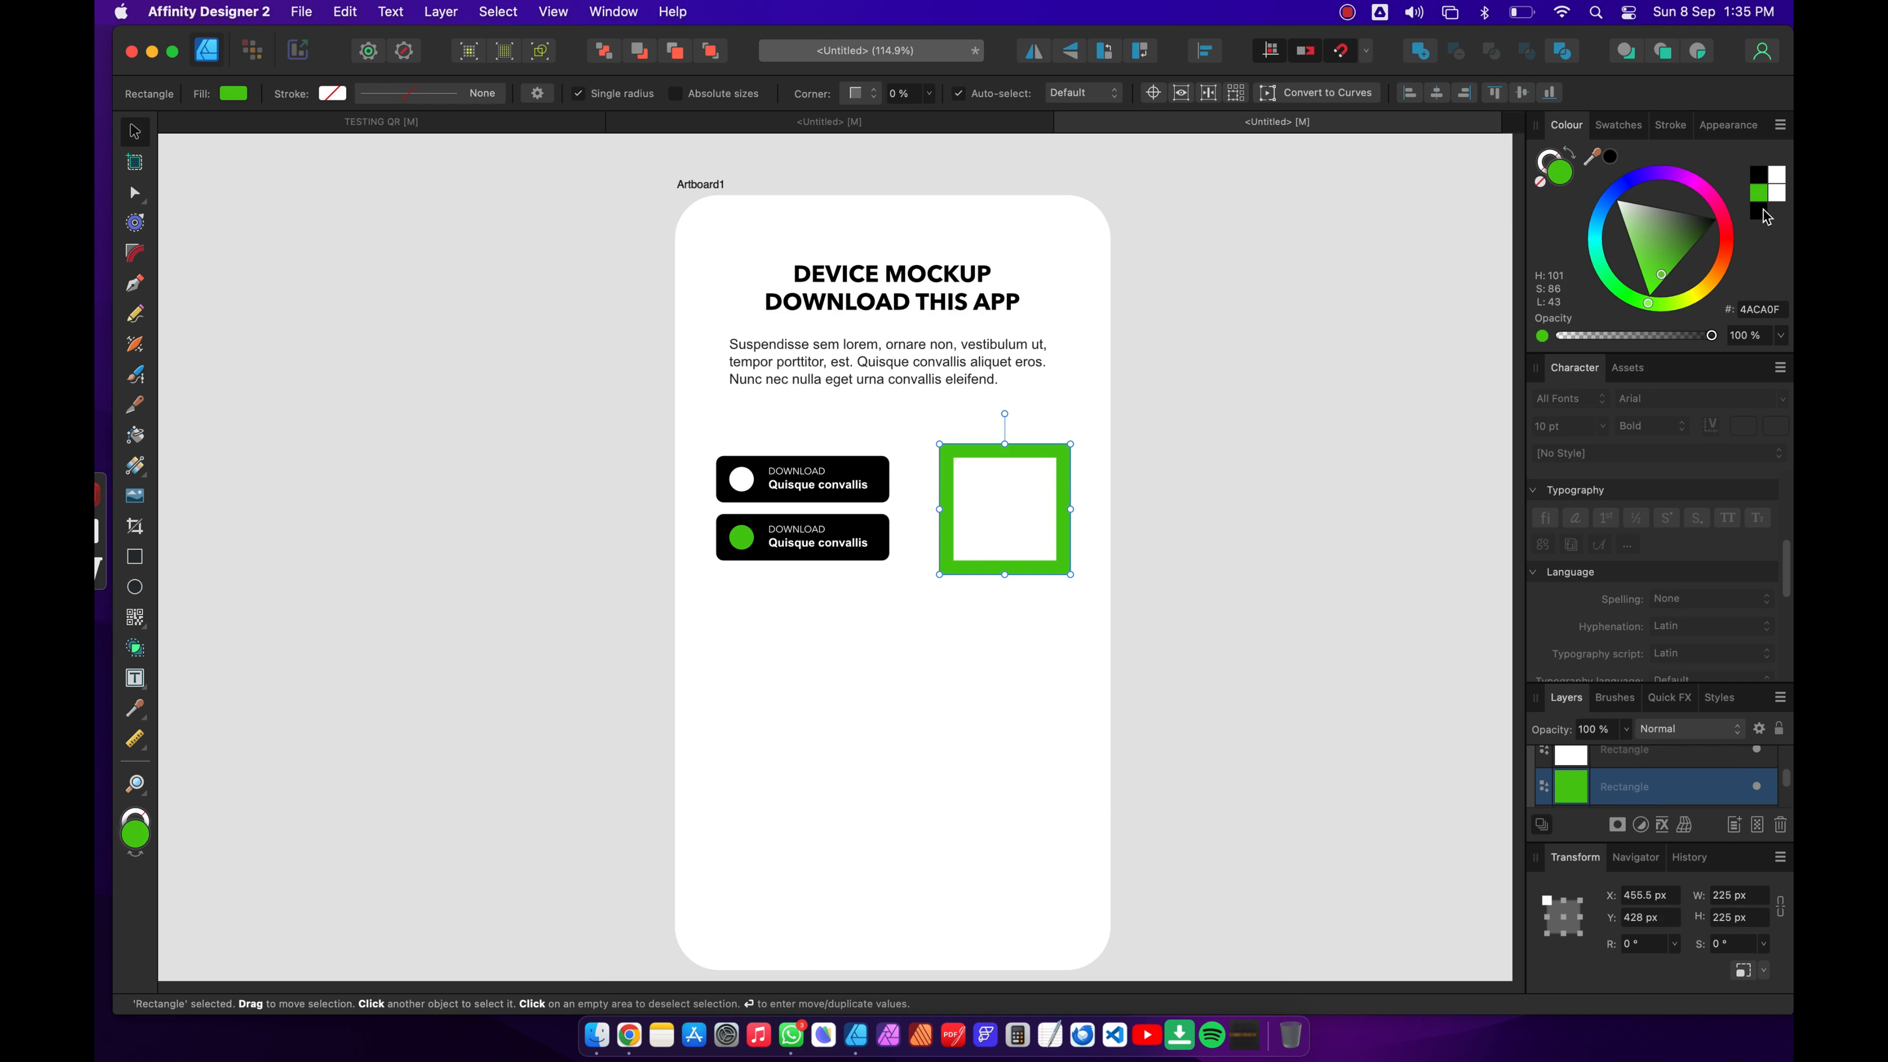
{"action": "left_click", "coordinate": [1776, 193]}
{"action": "left_click_drag", "start_coordinate": [1635, 290], "coordinate": [1632, 276]}
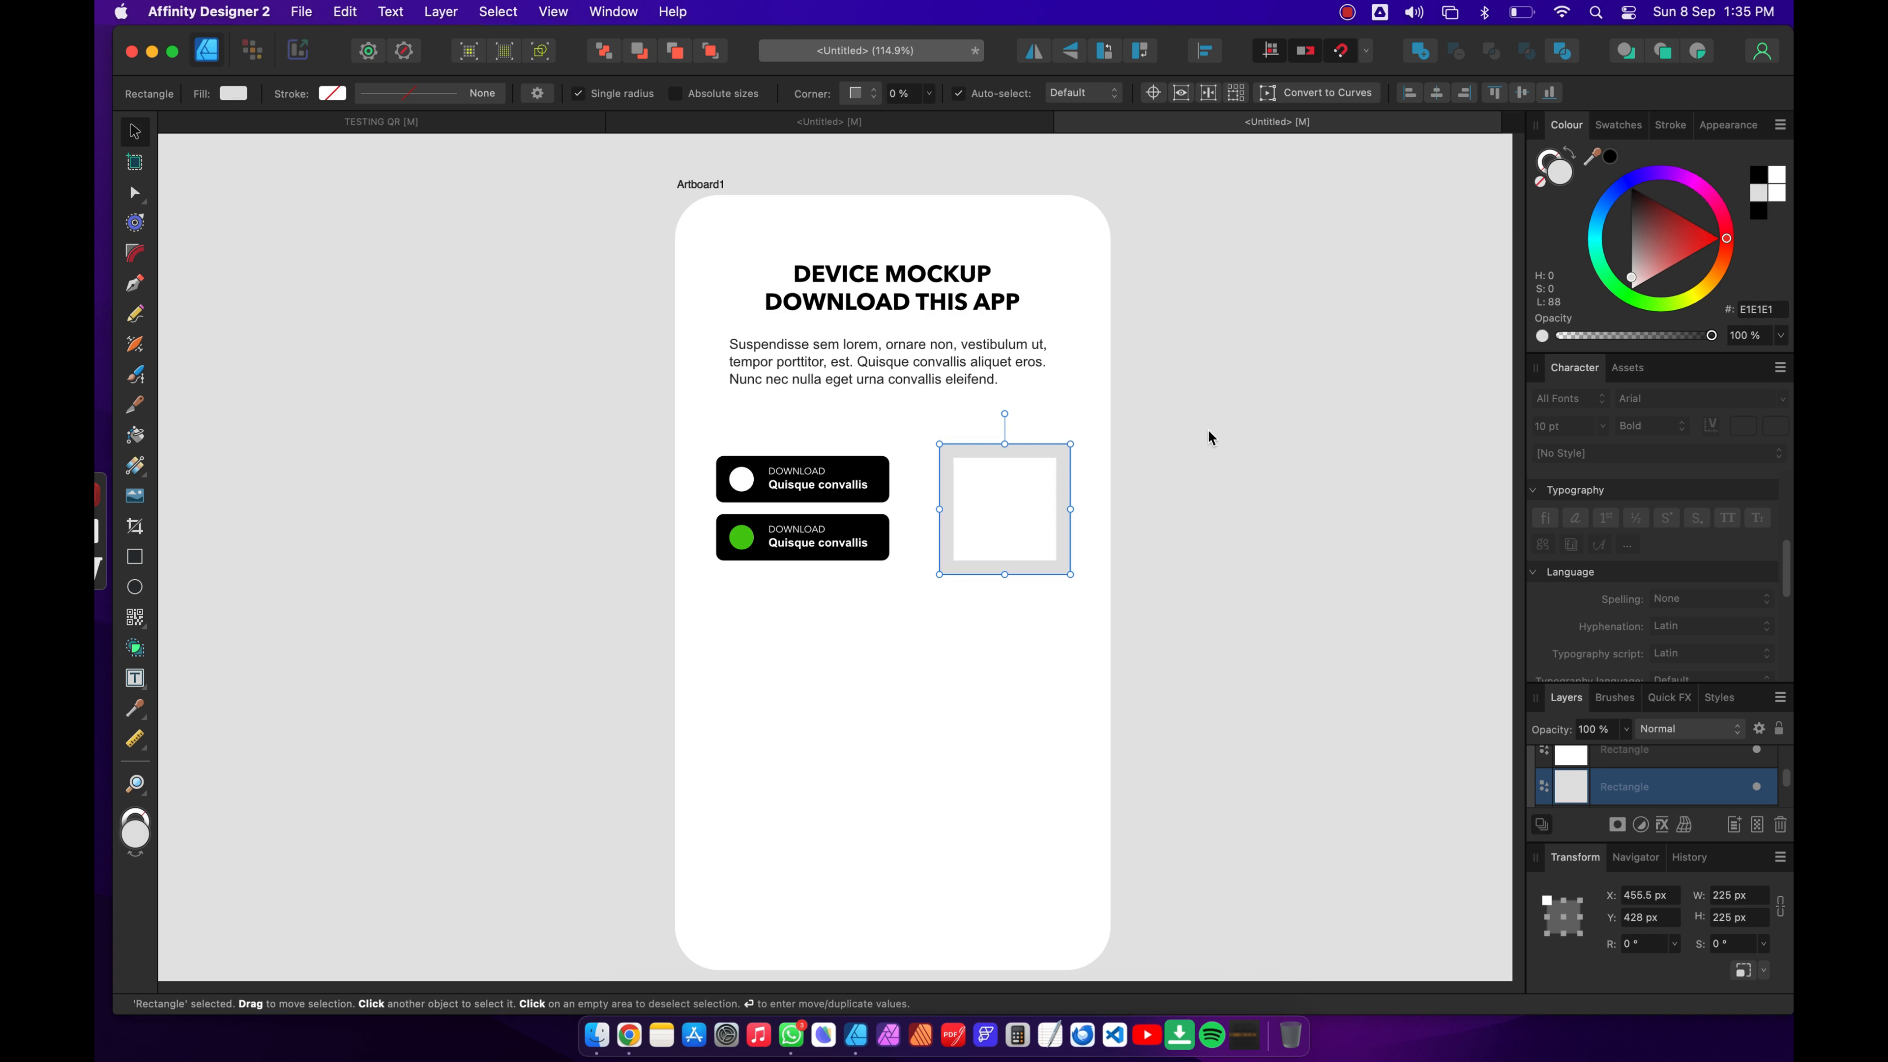
Step: Round the corners of the light grey 225 px square to 12%
{"action": "left_click", "coordinate": [919, 94]}
{"action": "type", "text": "12"}
{"action": "key", "text": "Return"}
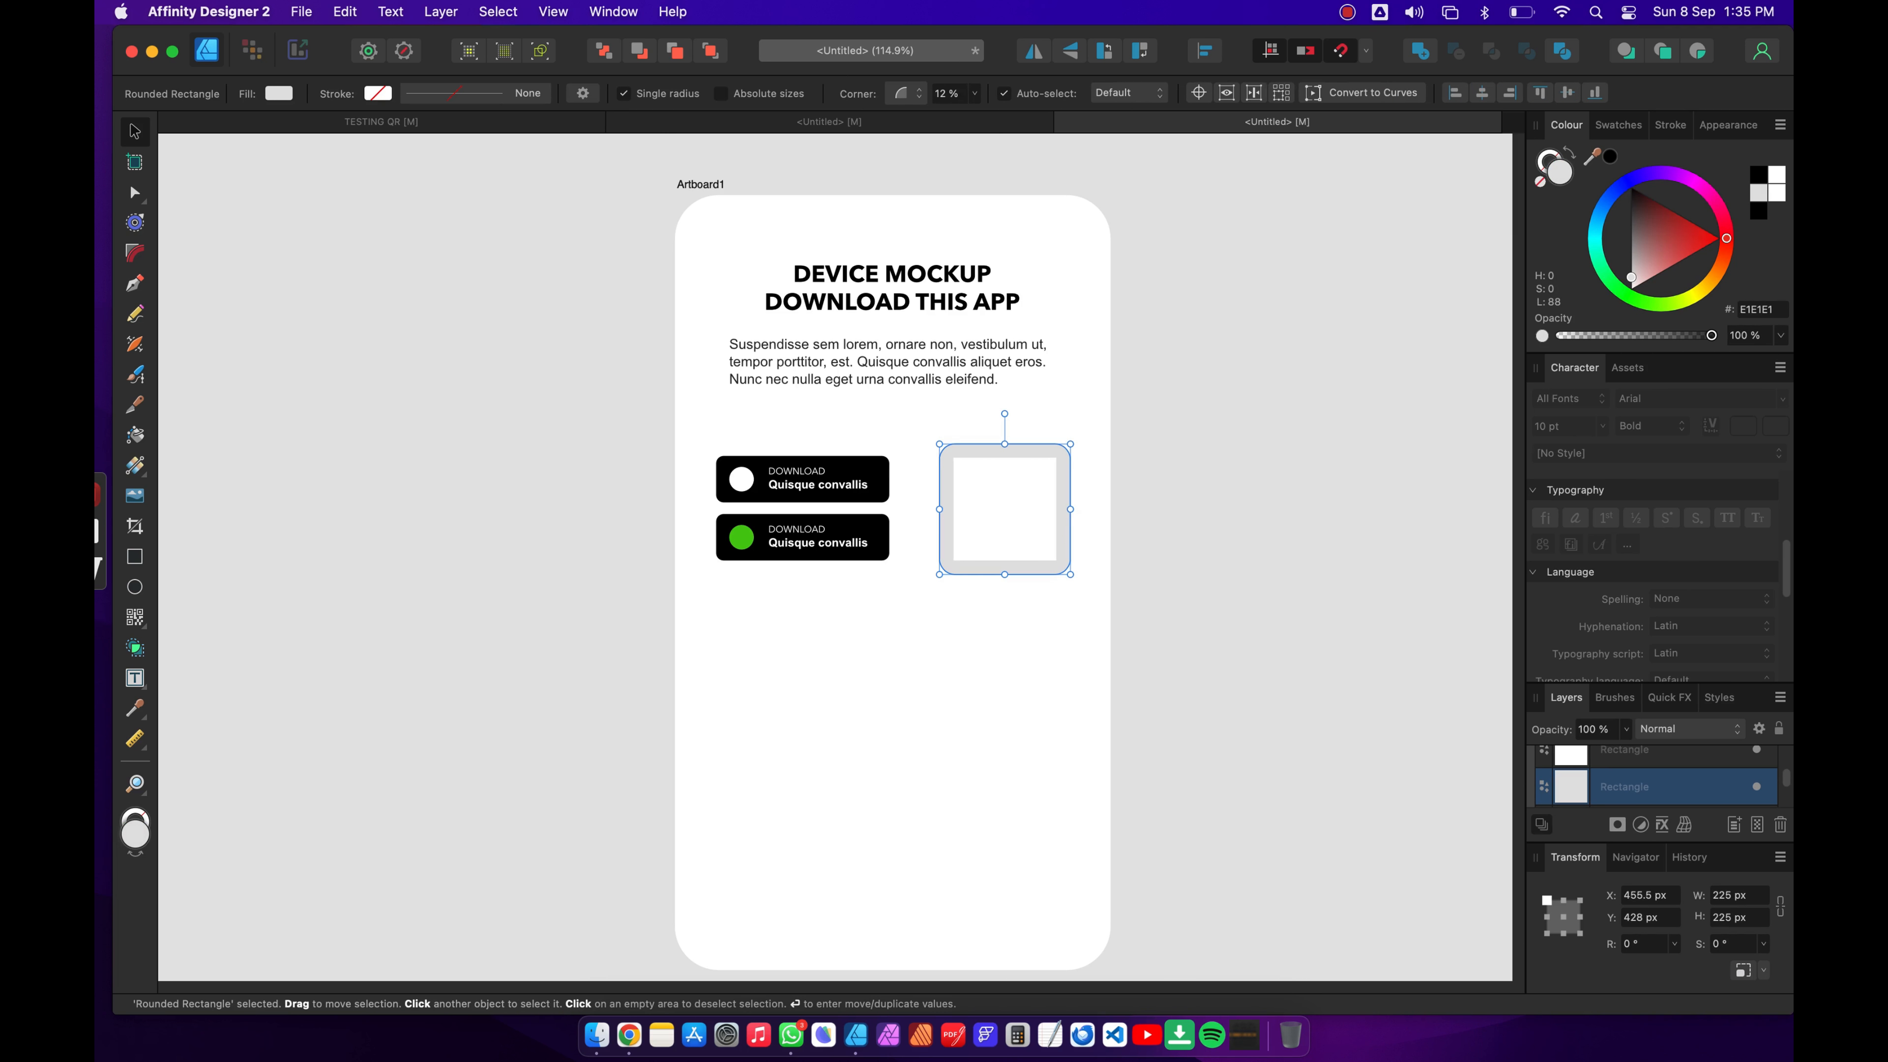
{"action": "left_click", "coordinate": [1114, 286]}
Step: Delete the white square lying on top of the light grey rounded square
{"action": "left_click", "coordinate": [1019, 498]}
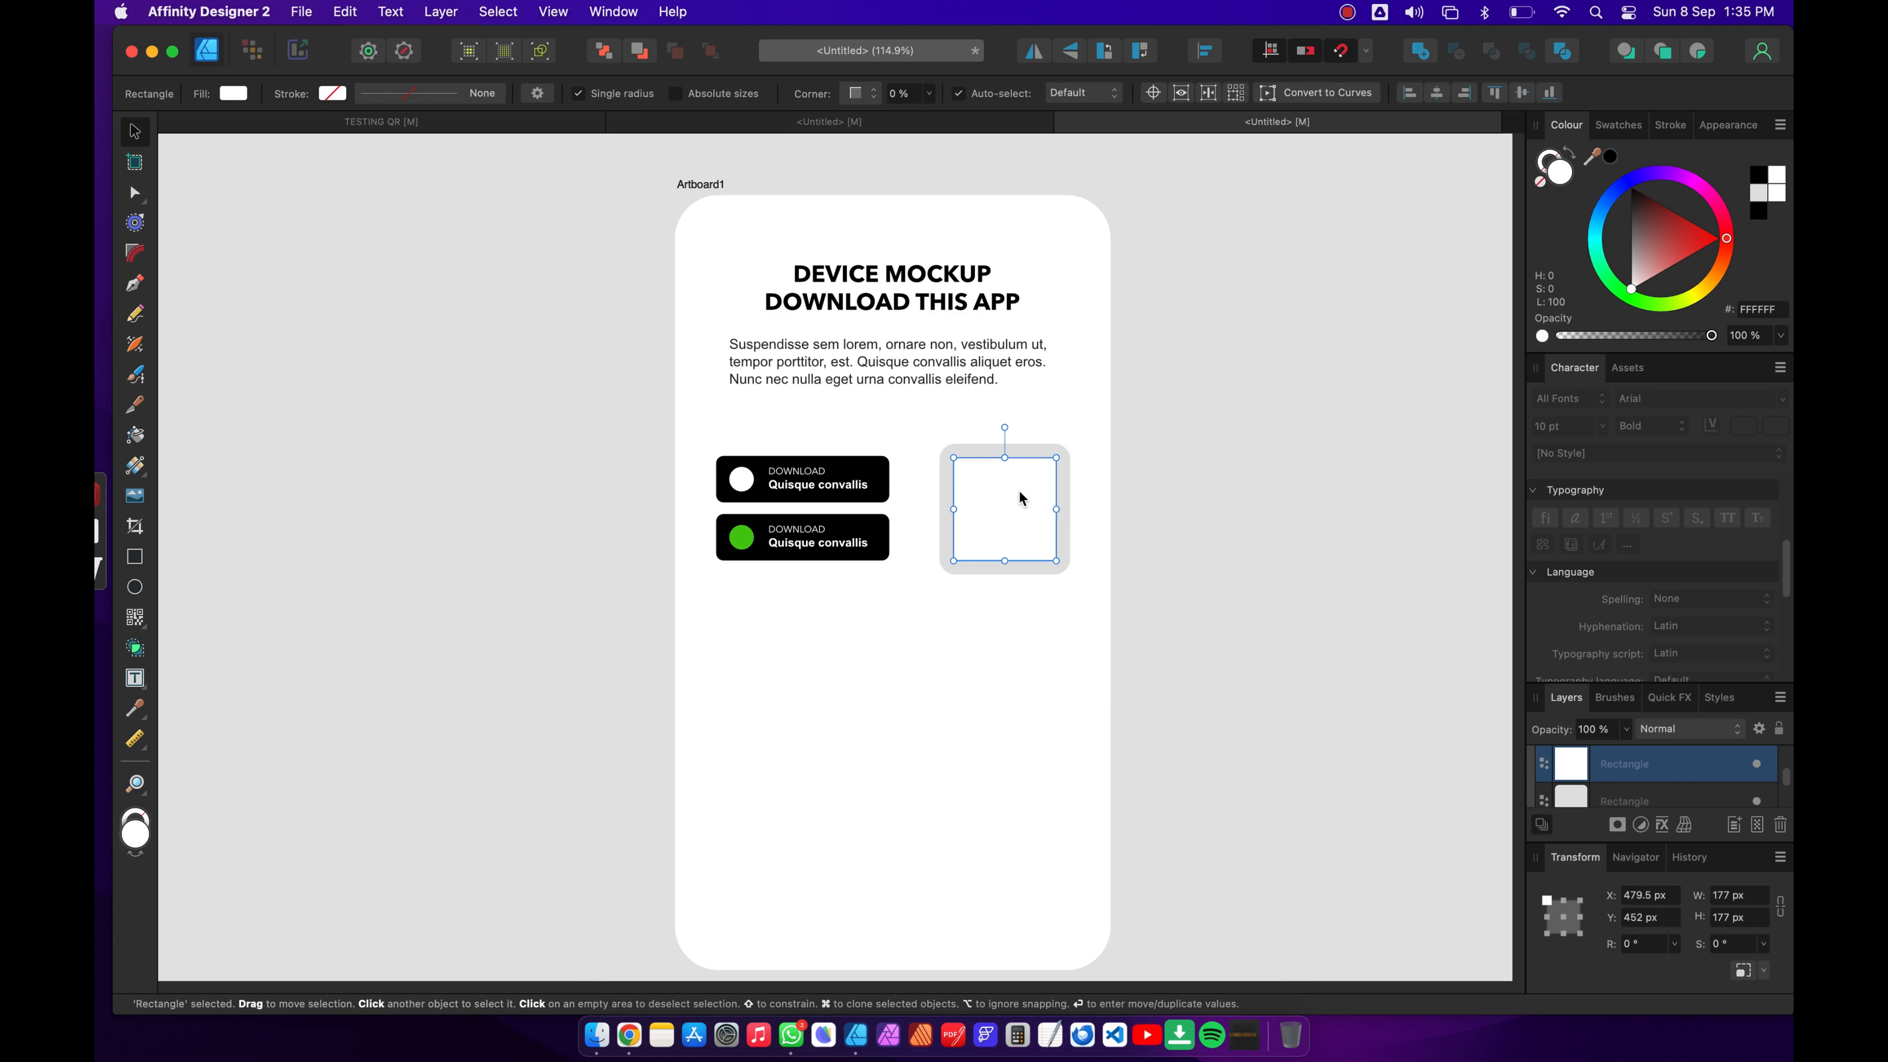
{"action": "key", "text": "Delete"}
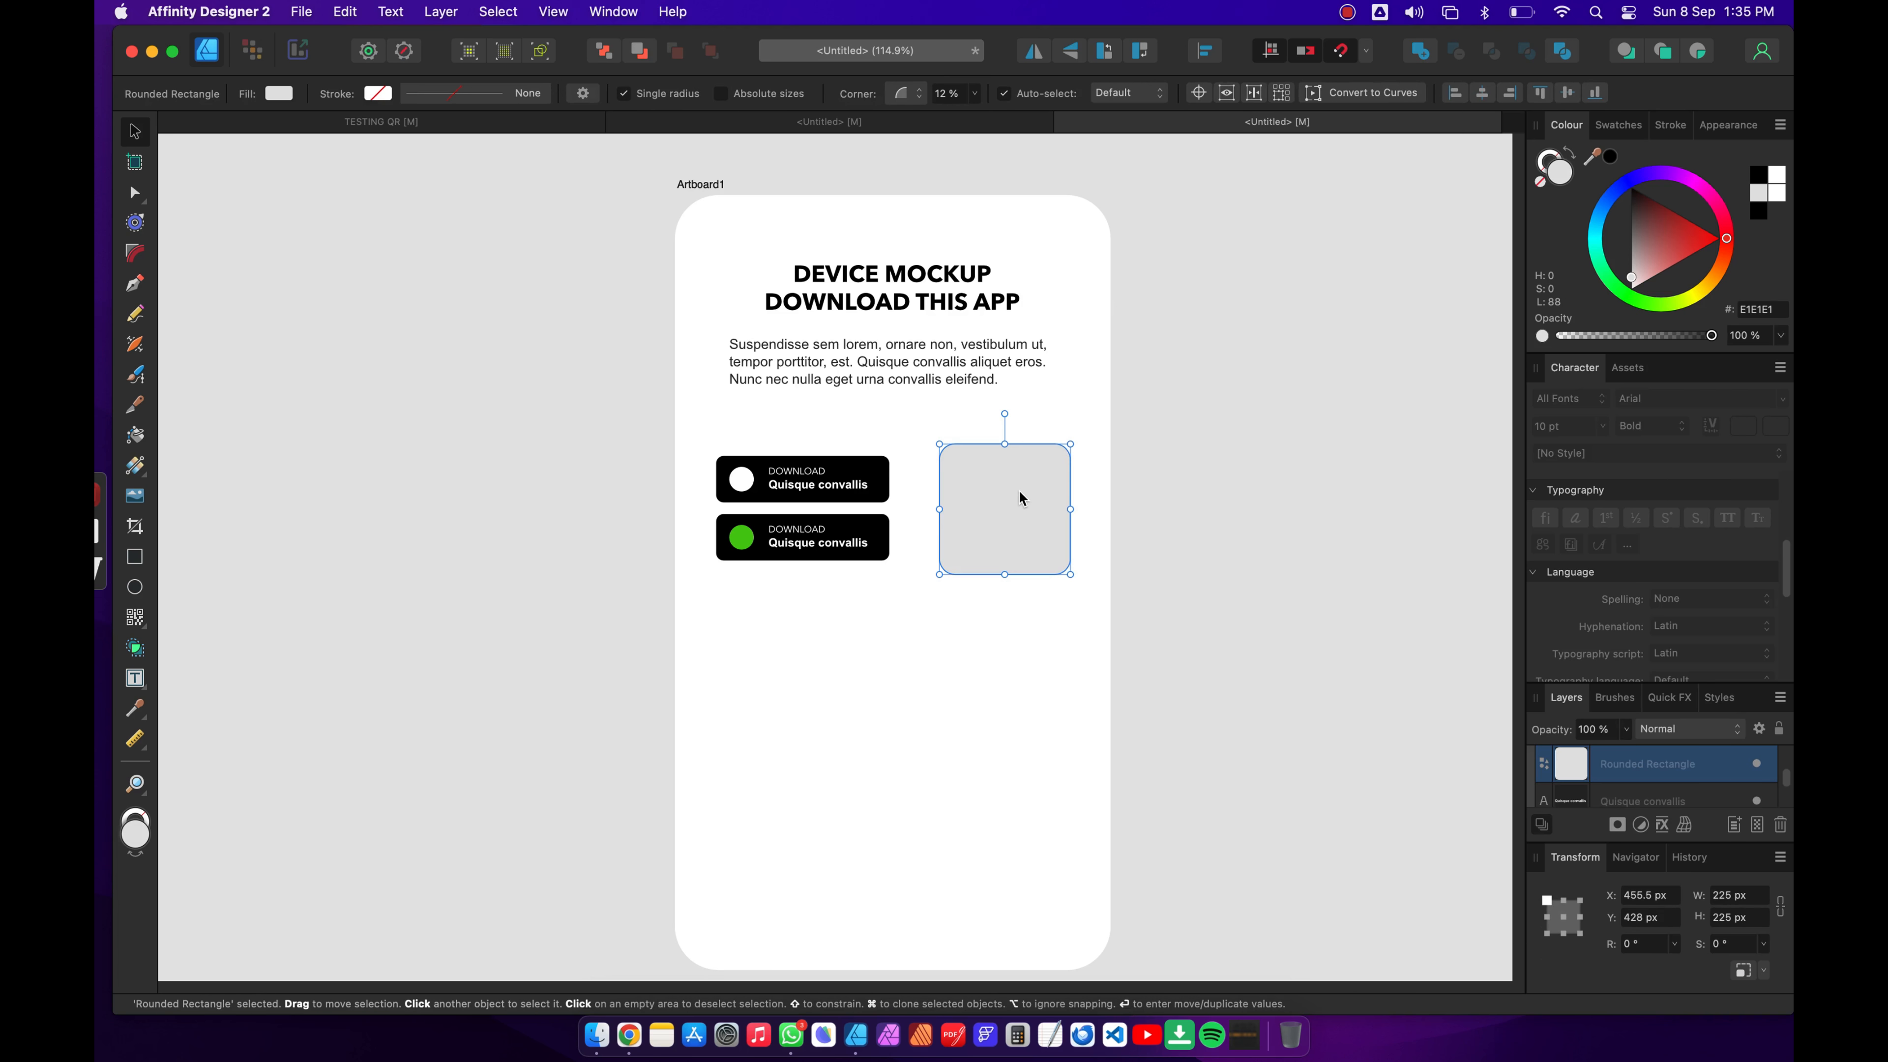
{"action": "left_click", "coordinate": [1366, 361]}
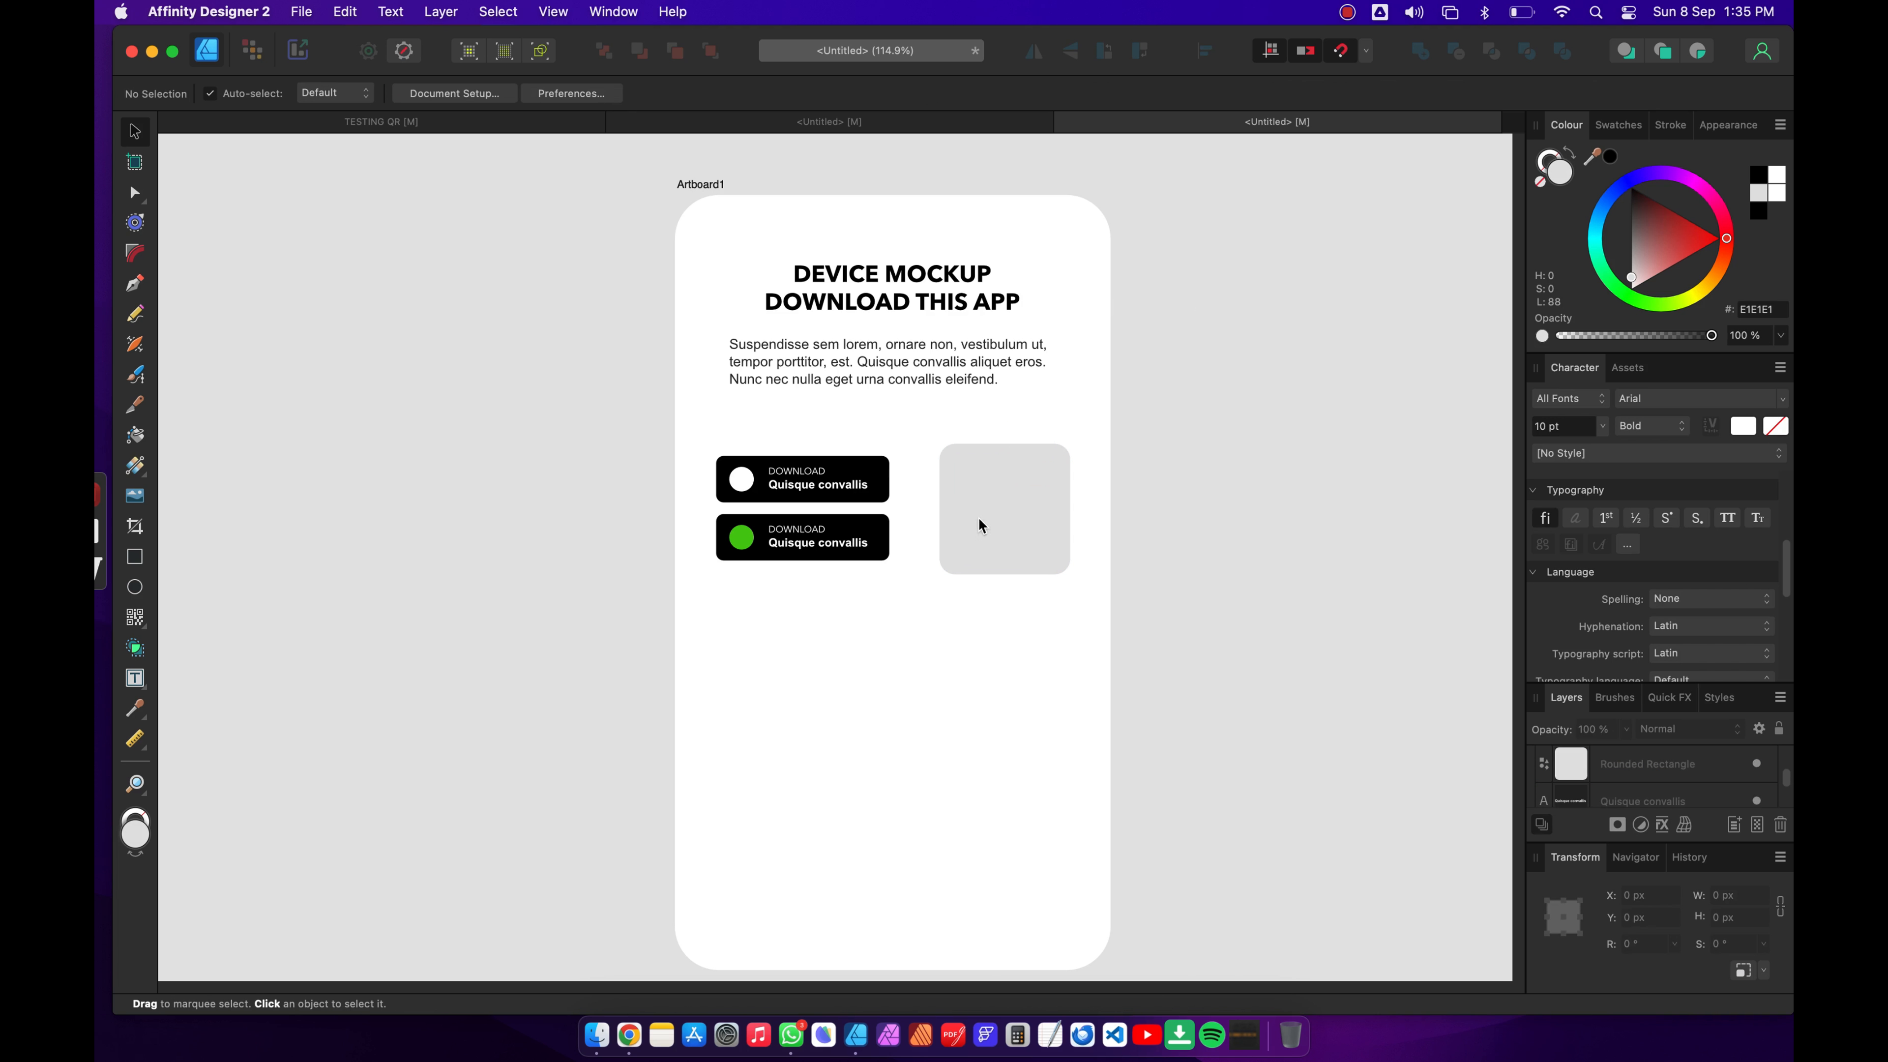
Step: Widen the black backgrounds of both download buttons together slightly towards the grey square
{"action": "left_click", "coordinate": [992, 494]}
{"action": "left_click", "coordinate": [640, 419]}
{"action": "left_click", "coordinate": [873, 476]}
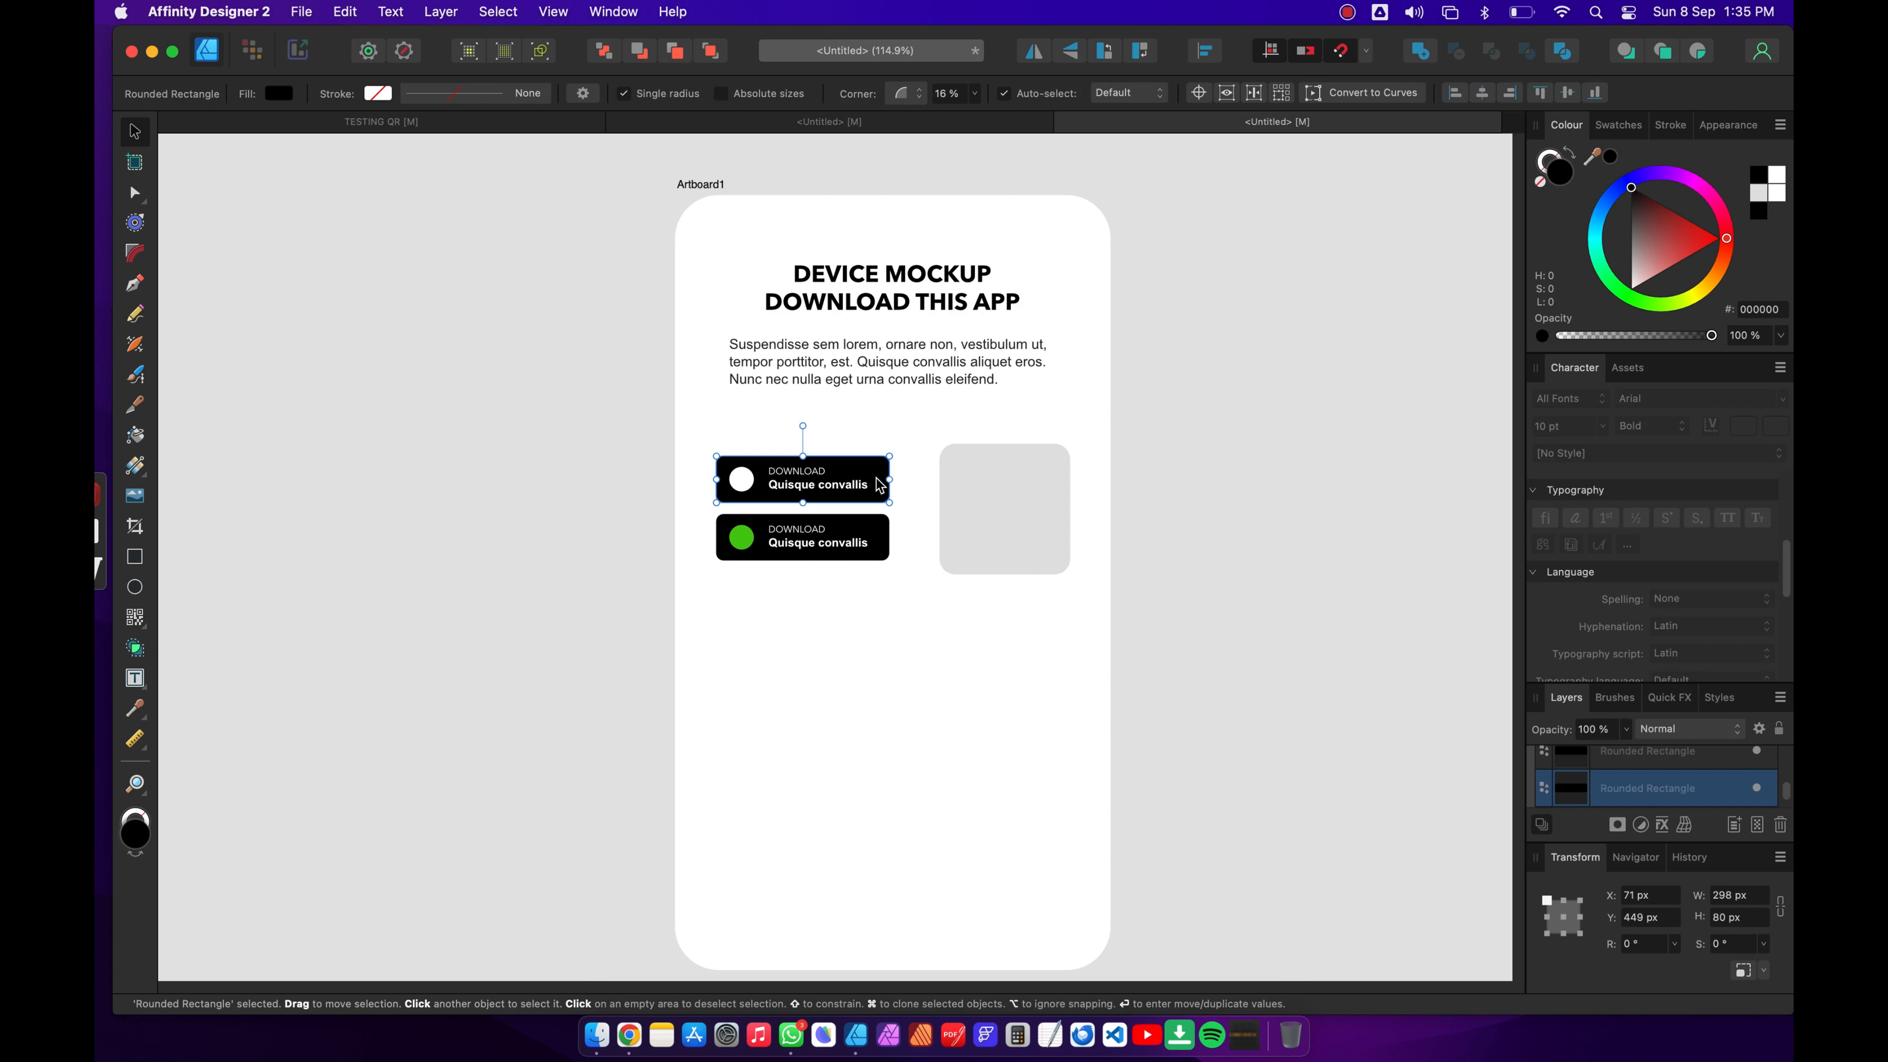
{"action": "left_click", "coordinate": [882, 523], "text": "shift"}
{"action": "left_click_drag", "start_coordinate": [904, 506], "coordinate": [933, 509]}
{"action": "left_click", "coordinate": [1318, 456]}
Step: Extend the grey rounded square towards the download buttons to about 236 px wide, keeping its height
{"action": "left_click", "coordinate": [994, 474]}
{"action": "left_click", "coordinate": [1249, 484]}
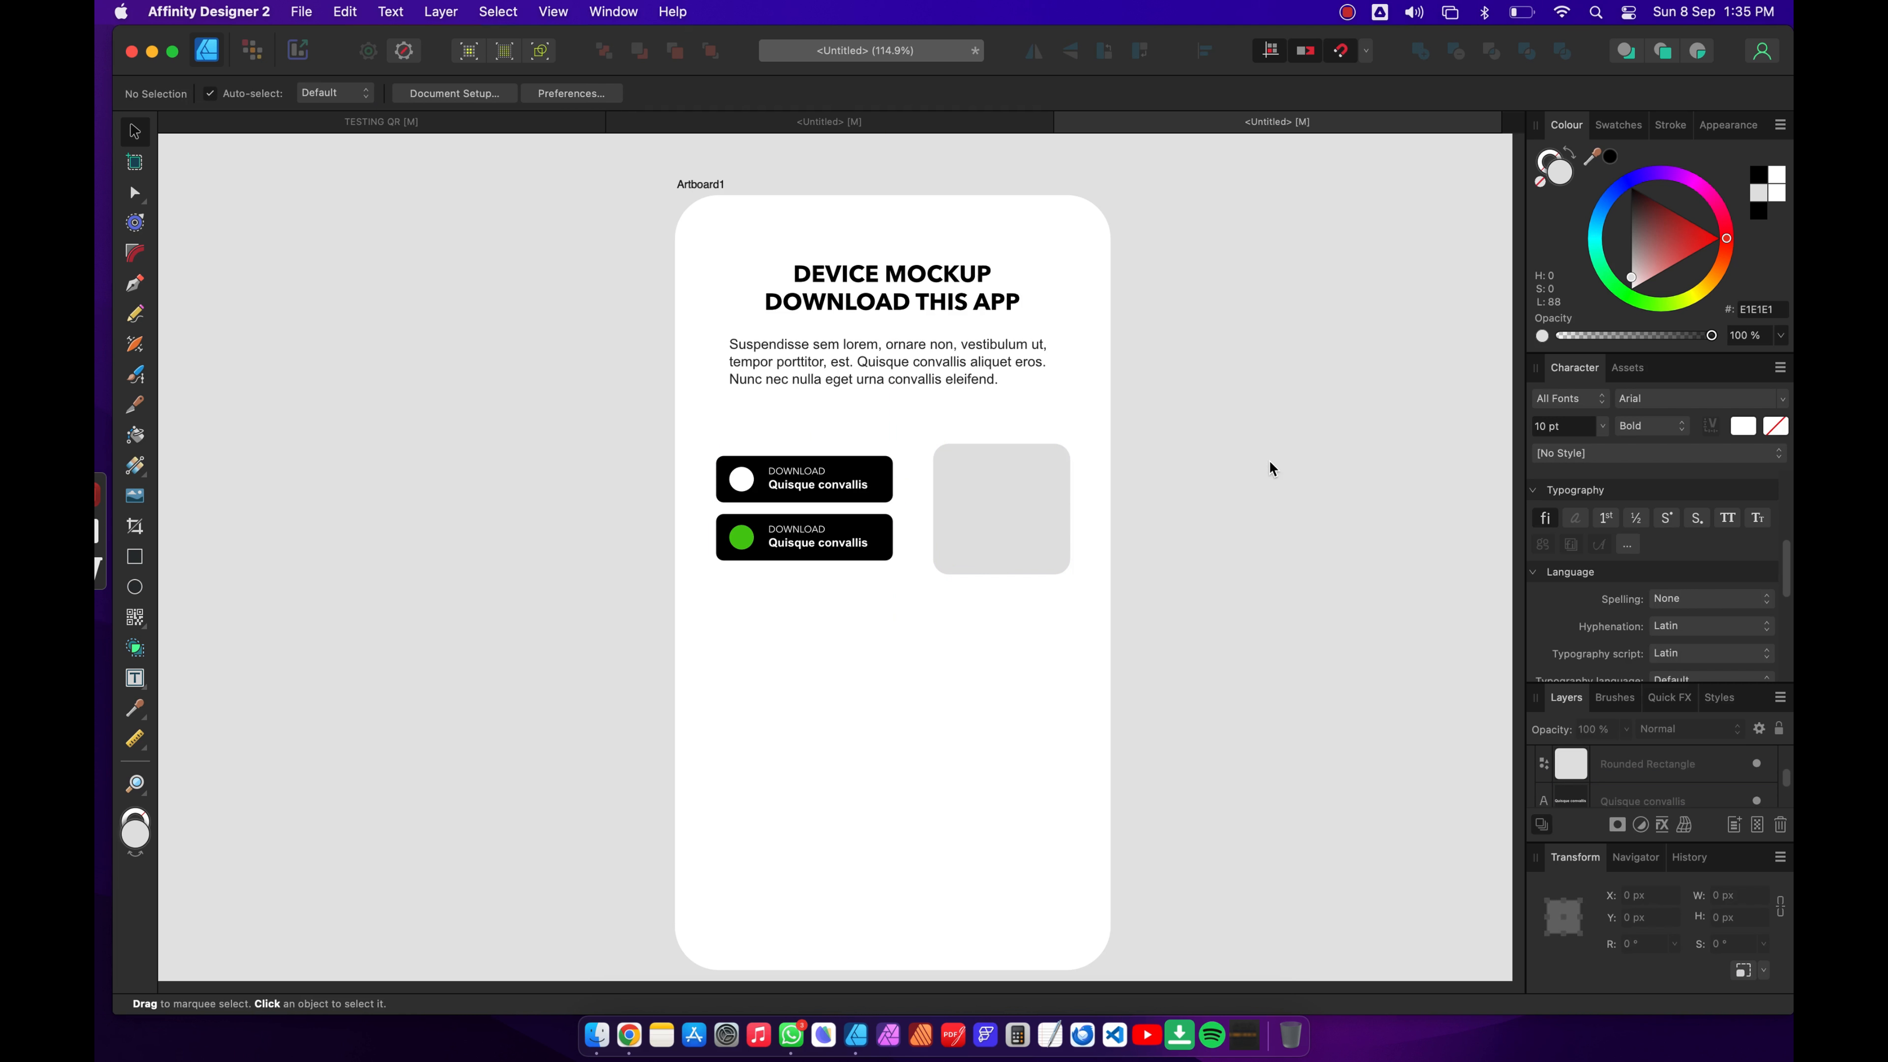
{"action": "left_click", "coordinate": [989, 491]}
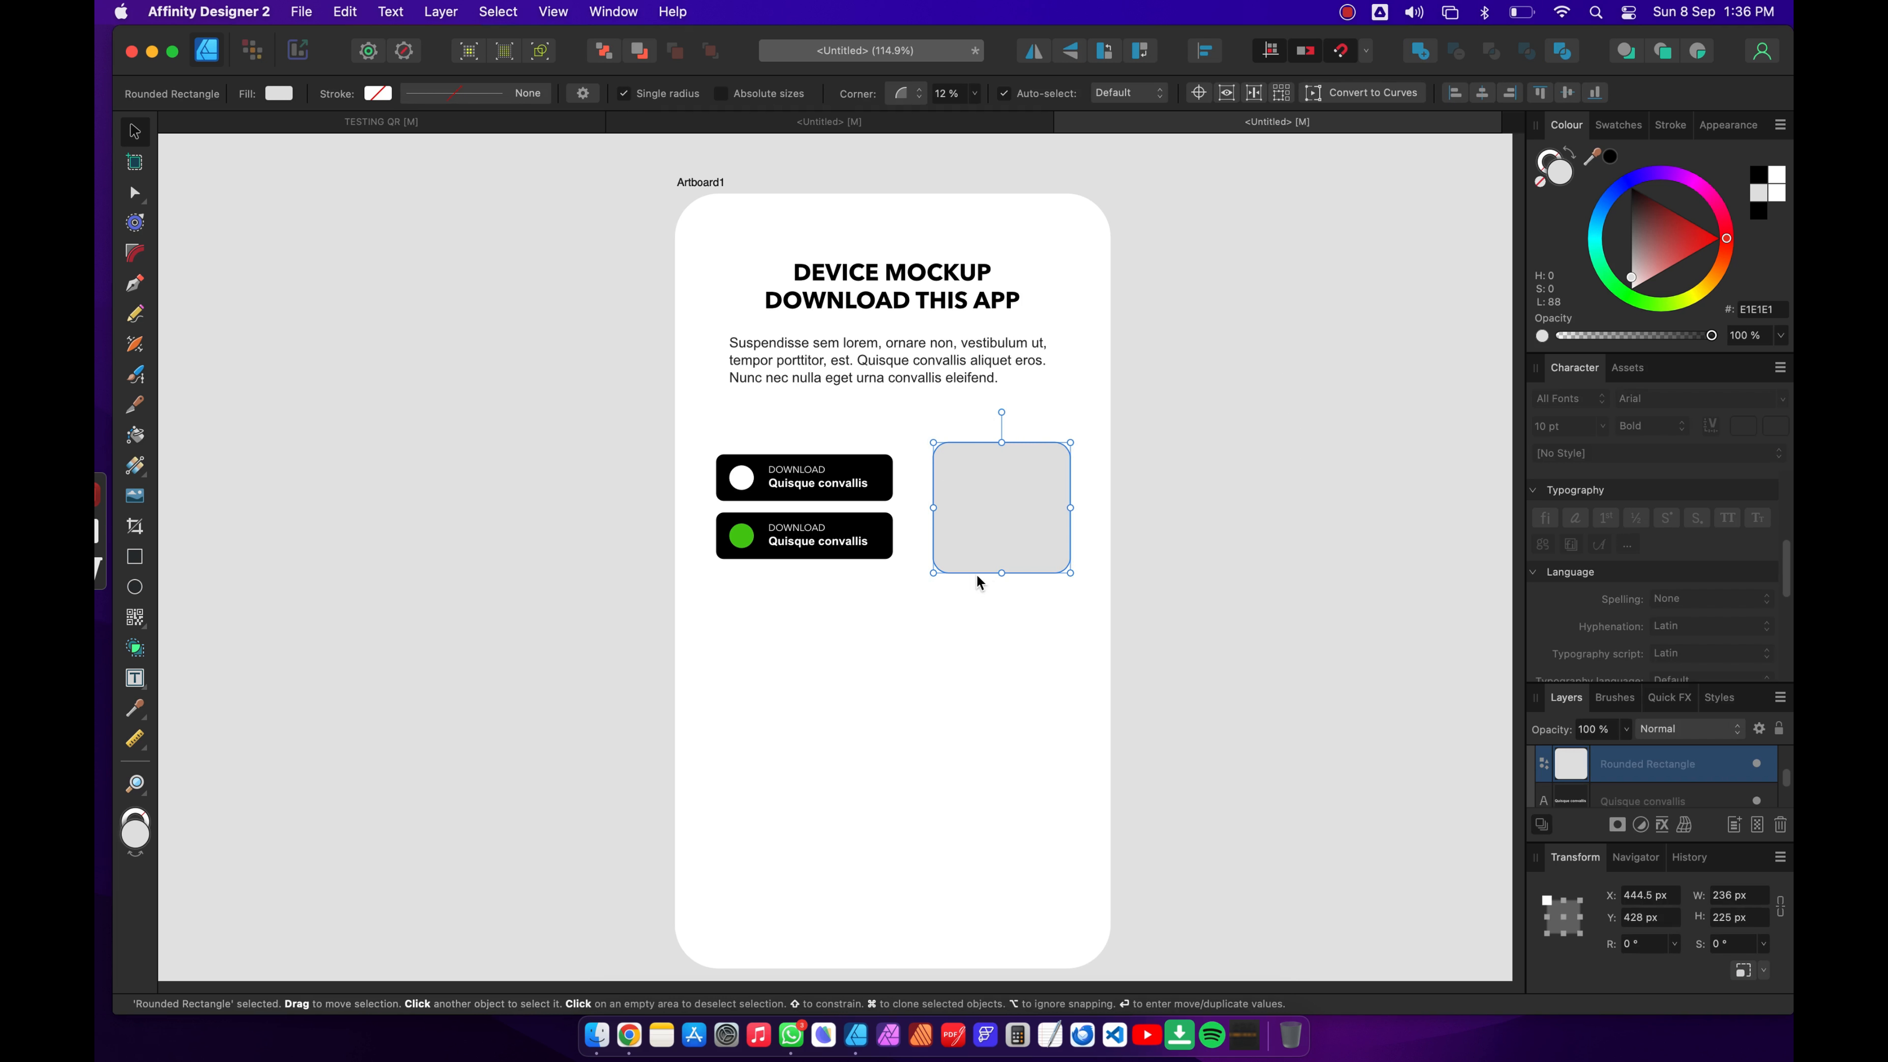
{"action": "left_click", "coordinate": [1252, 410]}
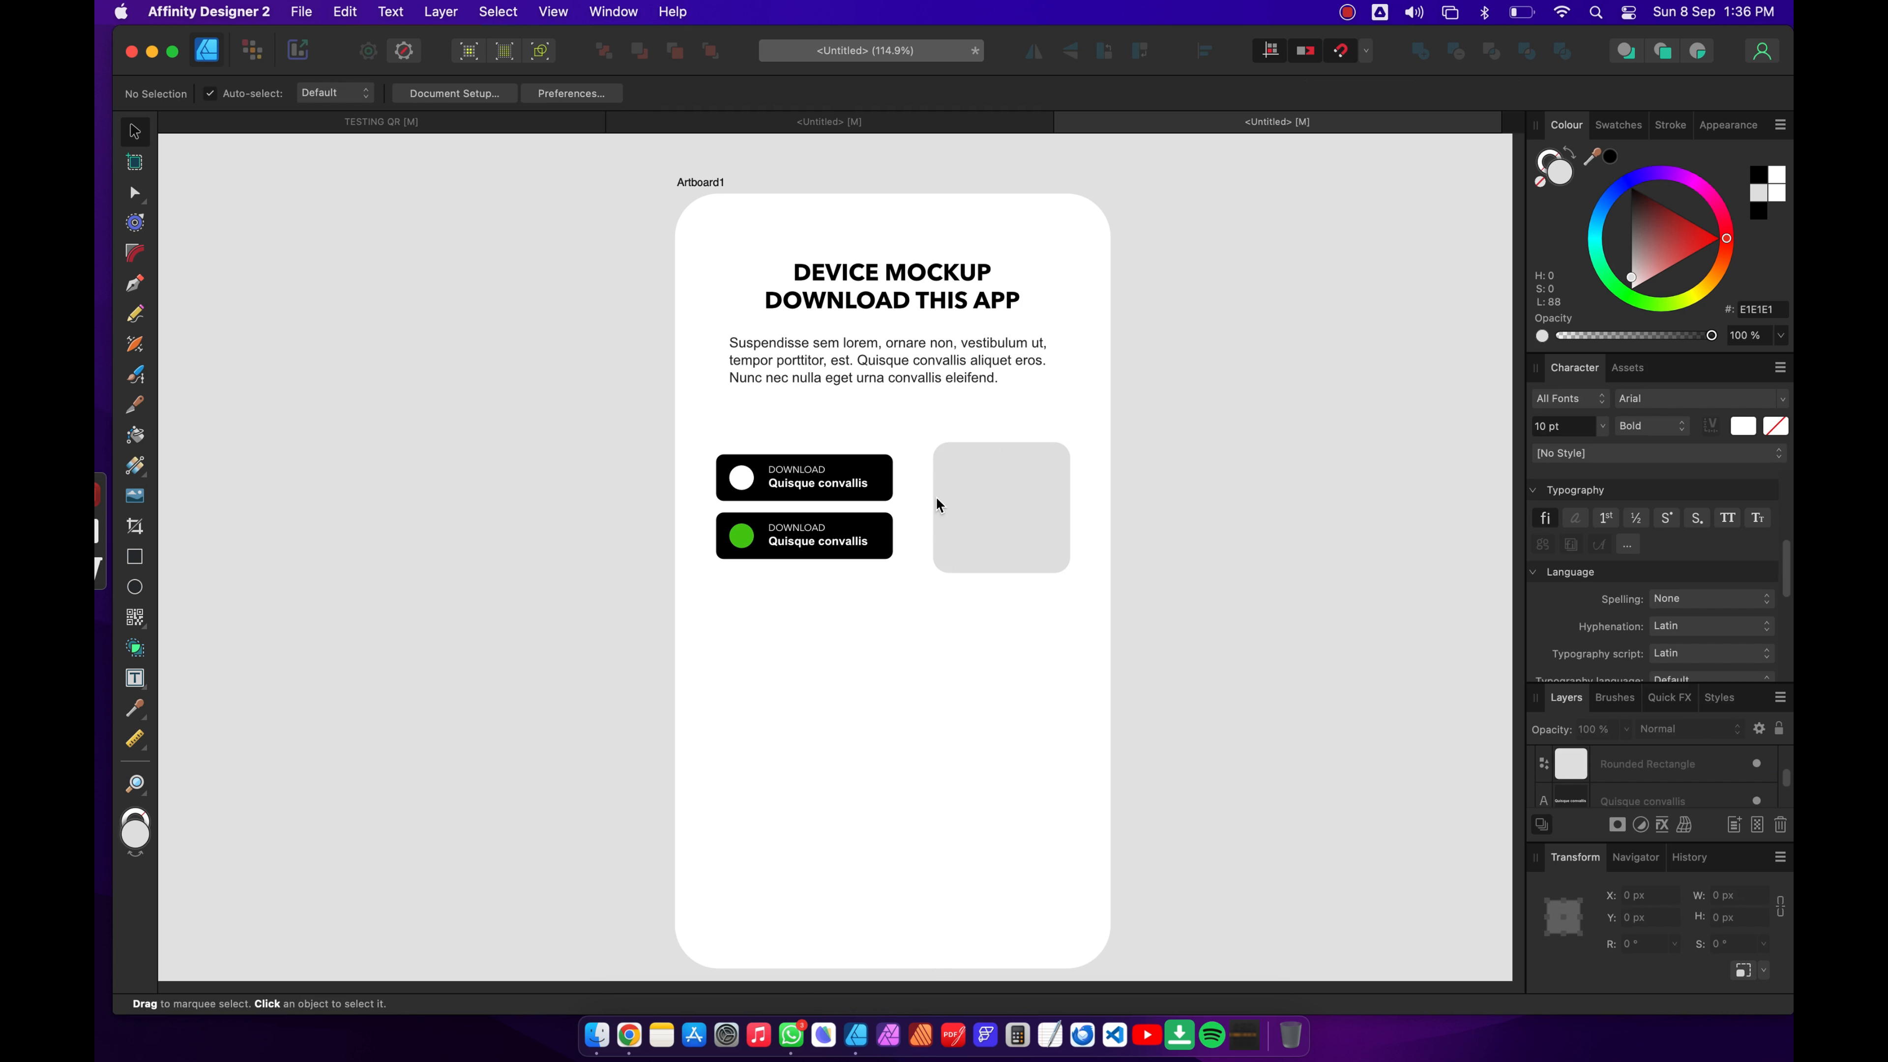
Step: Try shrinking the grey rounded rectangle to about 189 × 180 px, level with the two download buttons, and undo the resize
{"action": "left_click", "coordinate": [951, 474]}
{"action": "left_click_drag", "start_coordinate": [928, 445], "coordinate": [941, 457]}
{"action": "left_click_drag", "start_coordinate": [944, 578], "coordinate": [960, 559]}
{"action": "left_click", "coordinate": [1297, 478]}
{"action": "left_click", "coordinate": [992, 499]}
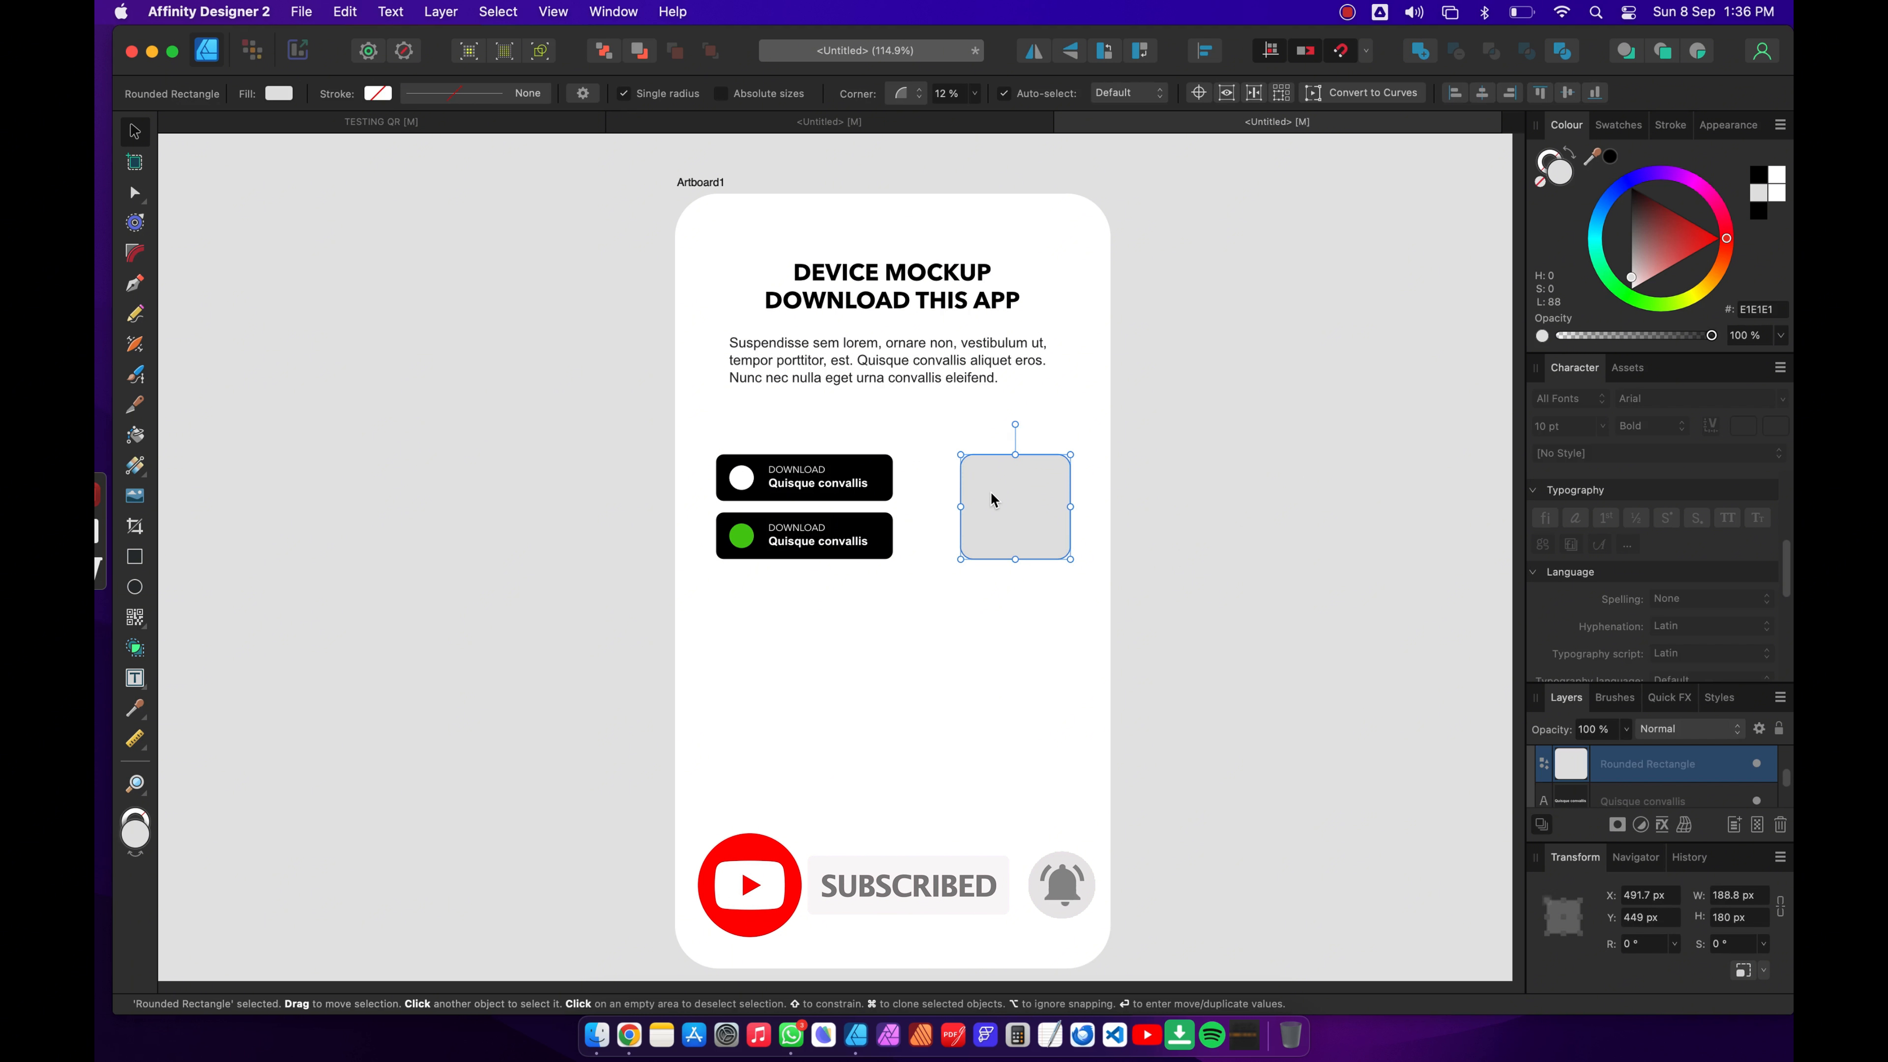
{"action": "key", "text": "super+z"}
{"action": "key", "text": "super+z"}
{"action": "left_click", "coordinate": [1335, 451]}
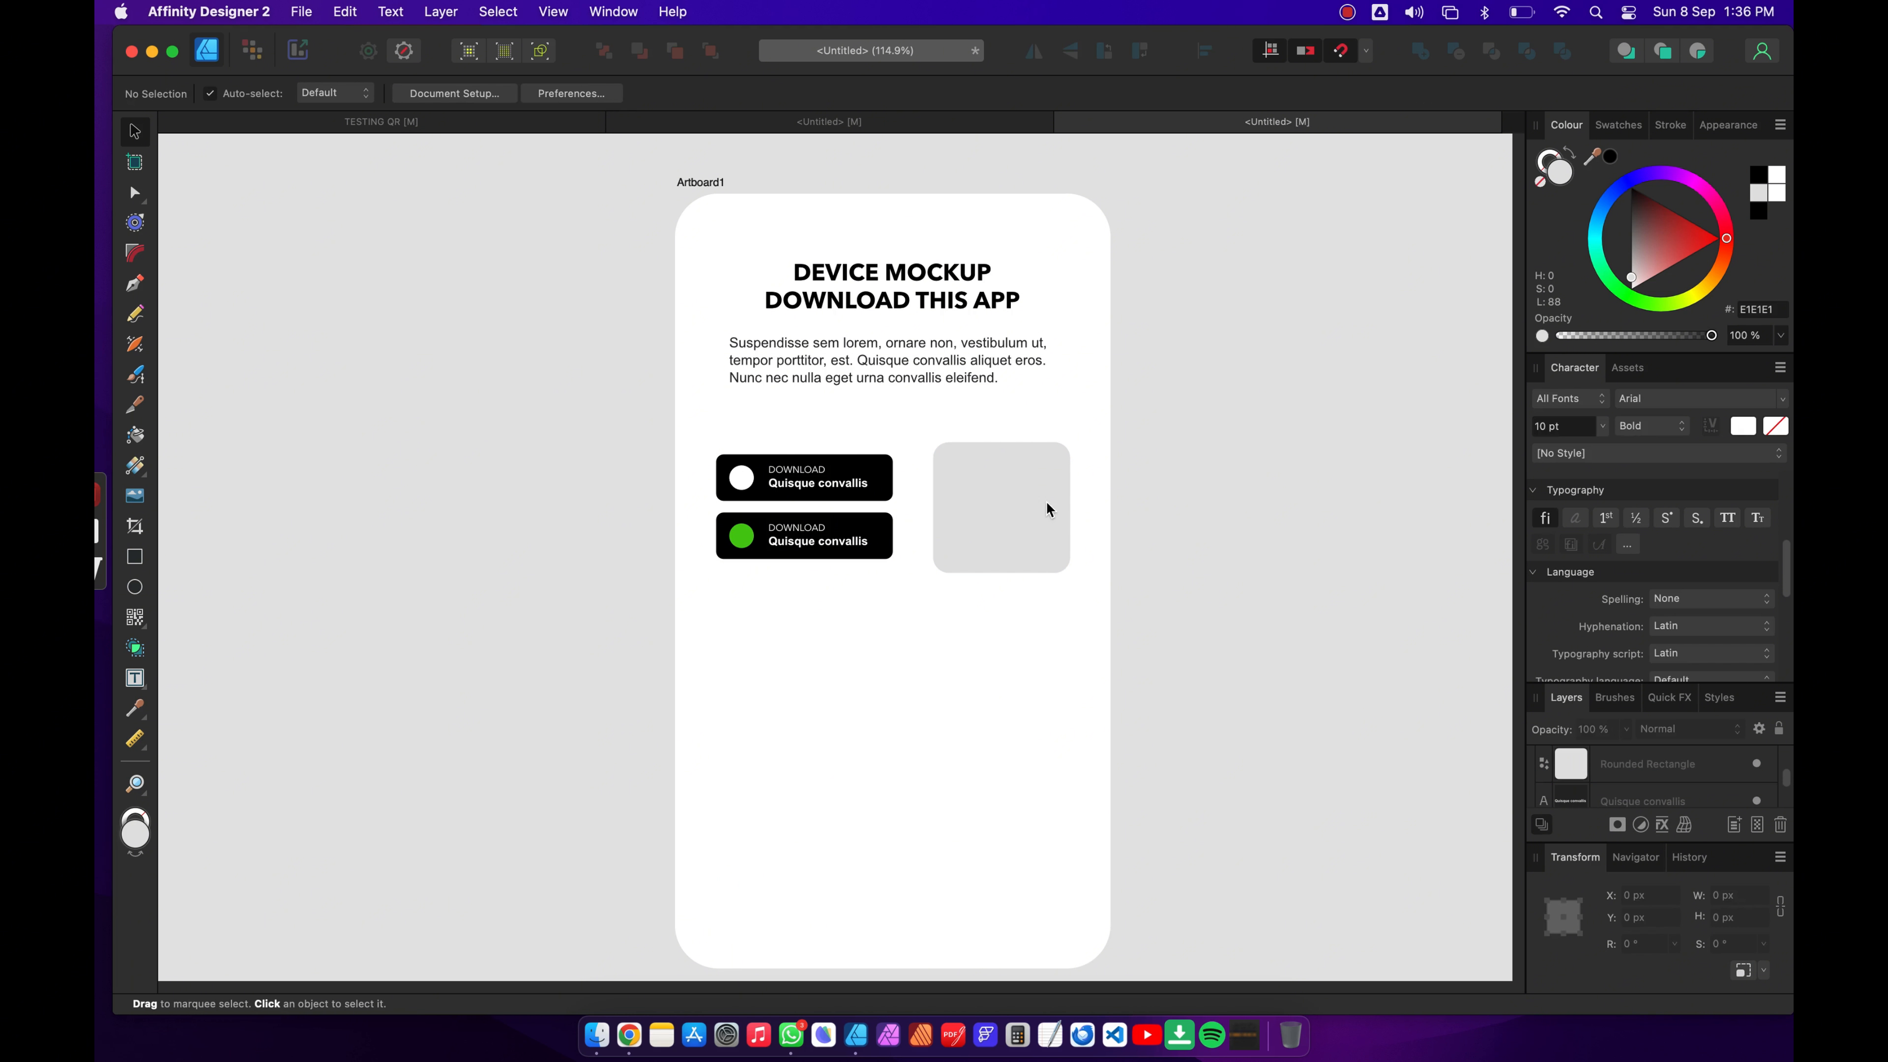
Step: Move both download buttons and the grey rounded rectangle up together to Y 400 px, closer to the paragraph
{"action": "left_click", "coordinate": [1046, 500]}
{"action": "left_click", "coordinate": [532, 426]}
{"action": "left_click_drag", "start_coordinate": [551, 401], "coordinate": [1115, 632]}
{"action": "left_click_drag", "start_coordinate": [973, 504], "coordinate": [978, 505]}
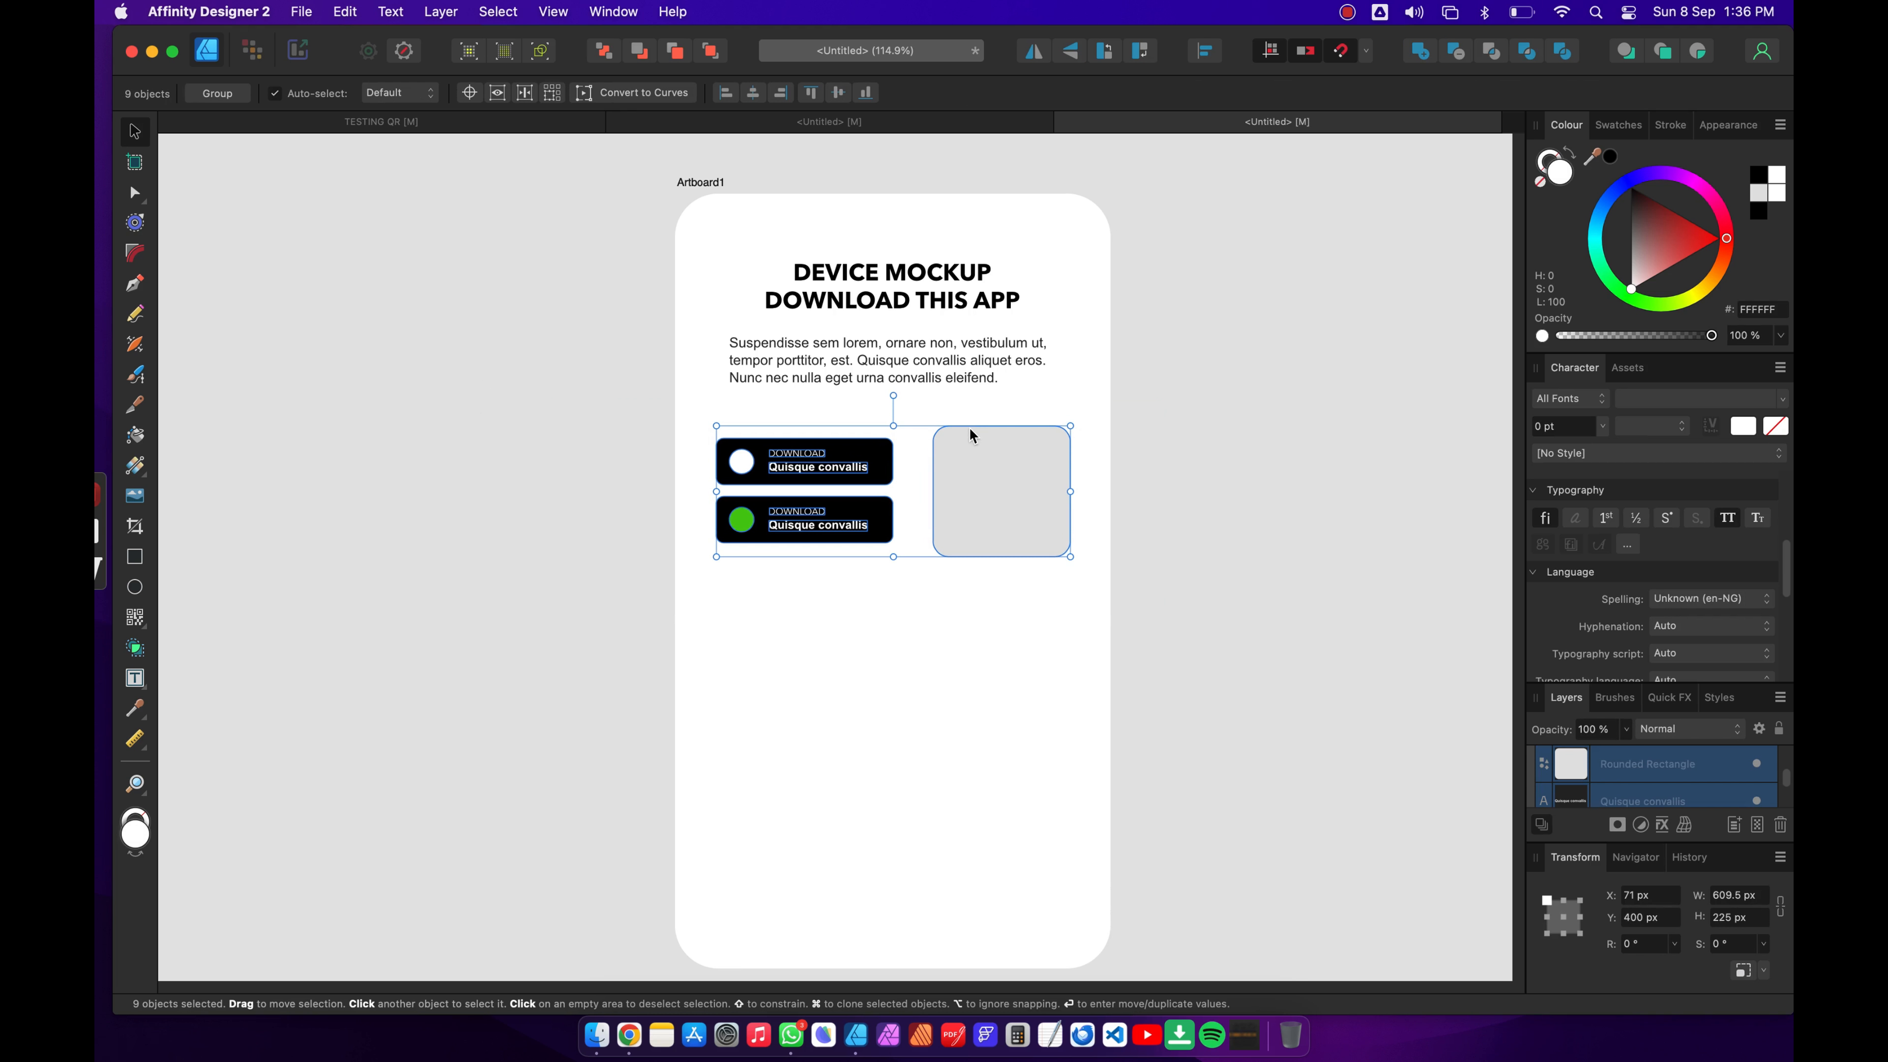
{"action": "left_click", "coordinate": [1117, 482]}
Step: Draw a circle about 881 px across over the lower artboard and centre it horizontally at about Y 779 px
{"action": "scroll", "coordinate": [447, 499], "scroll_direction": "up", "scroll_amount": 1}
{"action": "scroll", "coordinate": [447, 500], "scroll_direction": "down", "scroll_amount": 3}
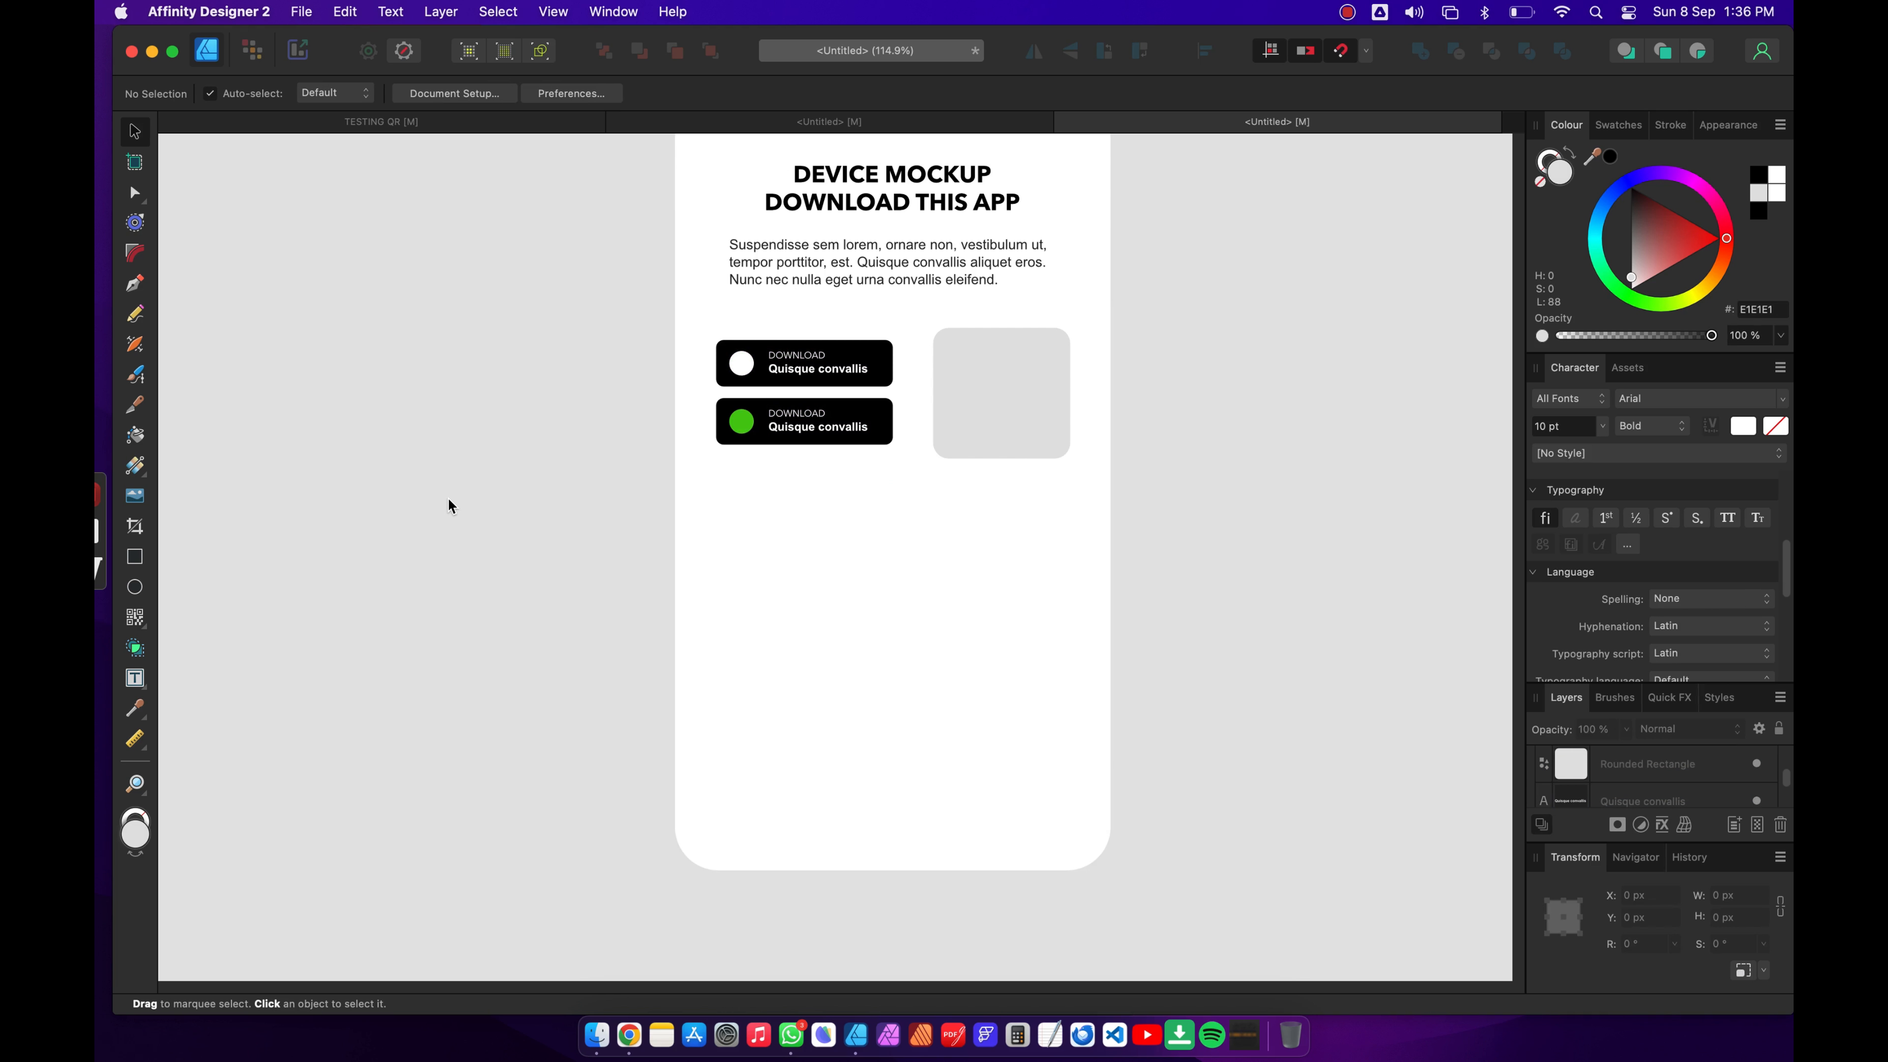
{"action": "left_click", "coordinate": [135, 586]}
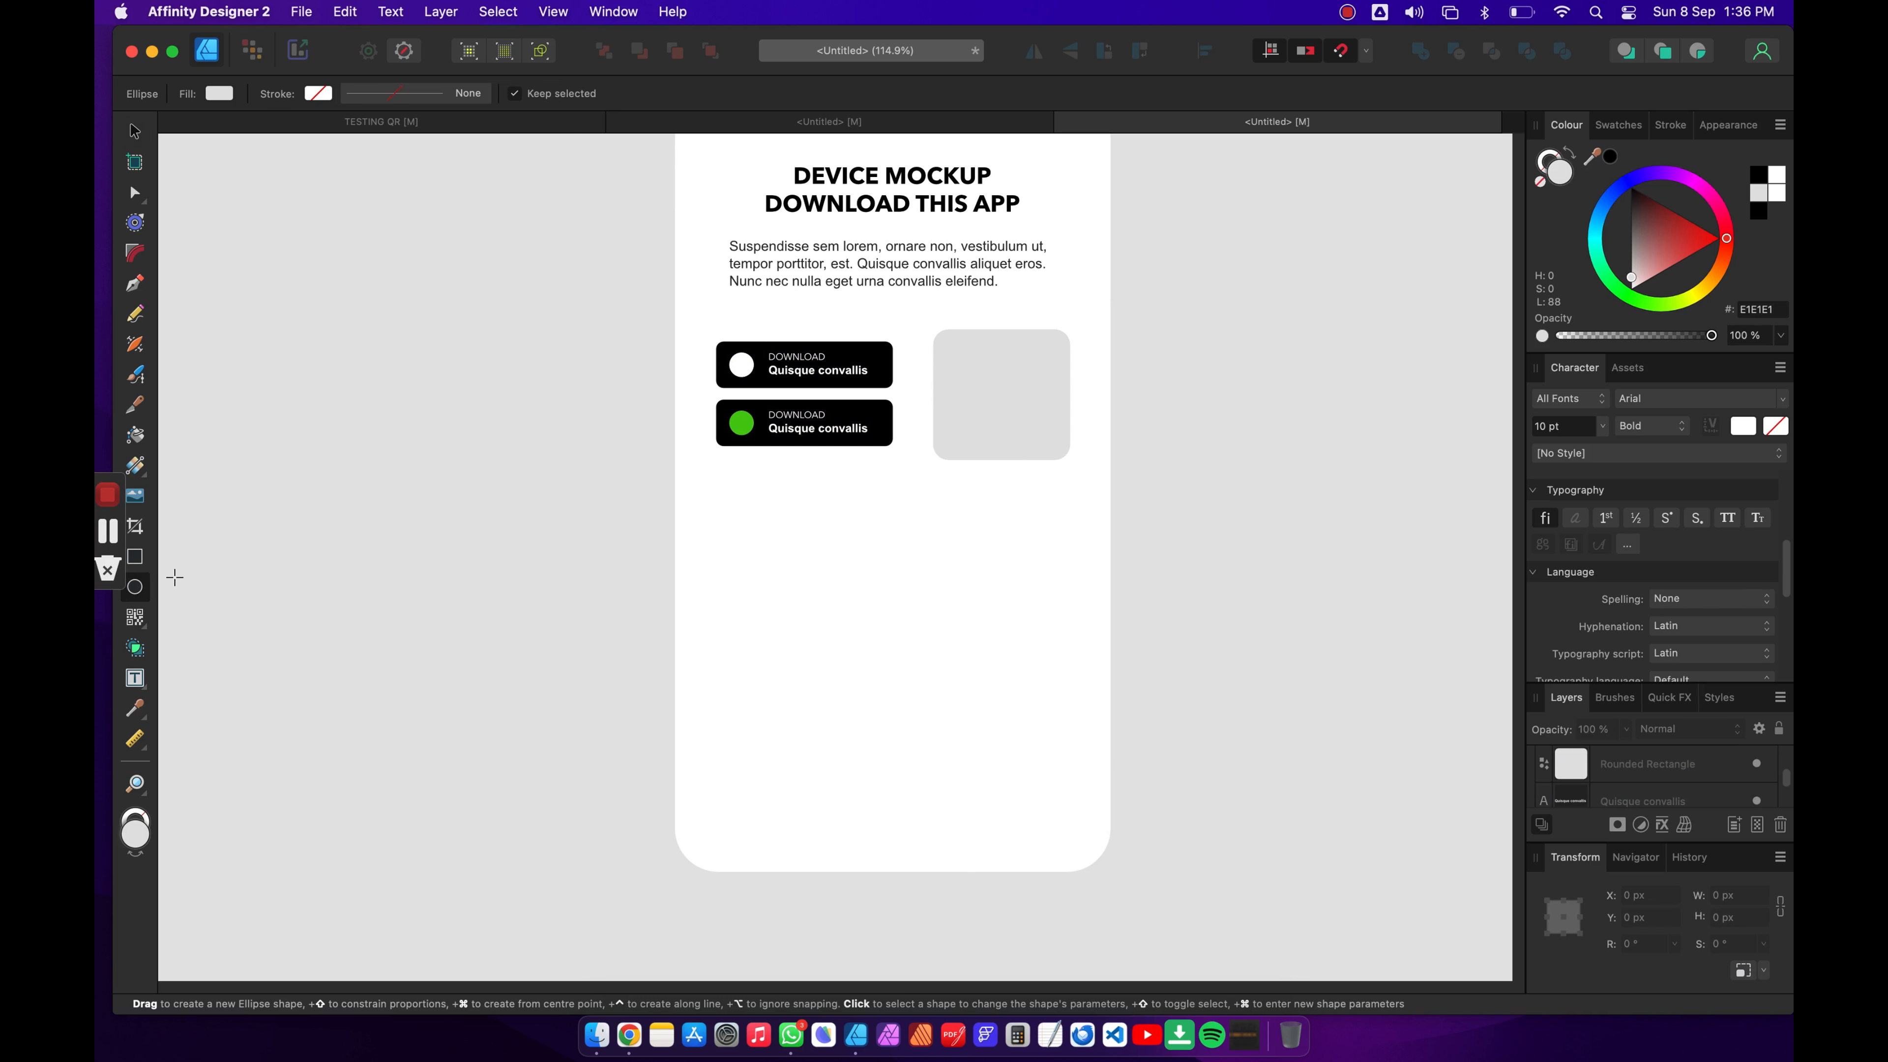
{"action": "left_click_drag", "start_coordinate": [681, 539], "coordinate": [1296, 928]}
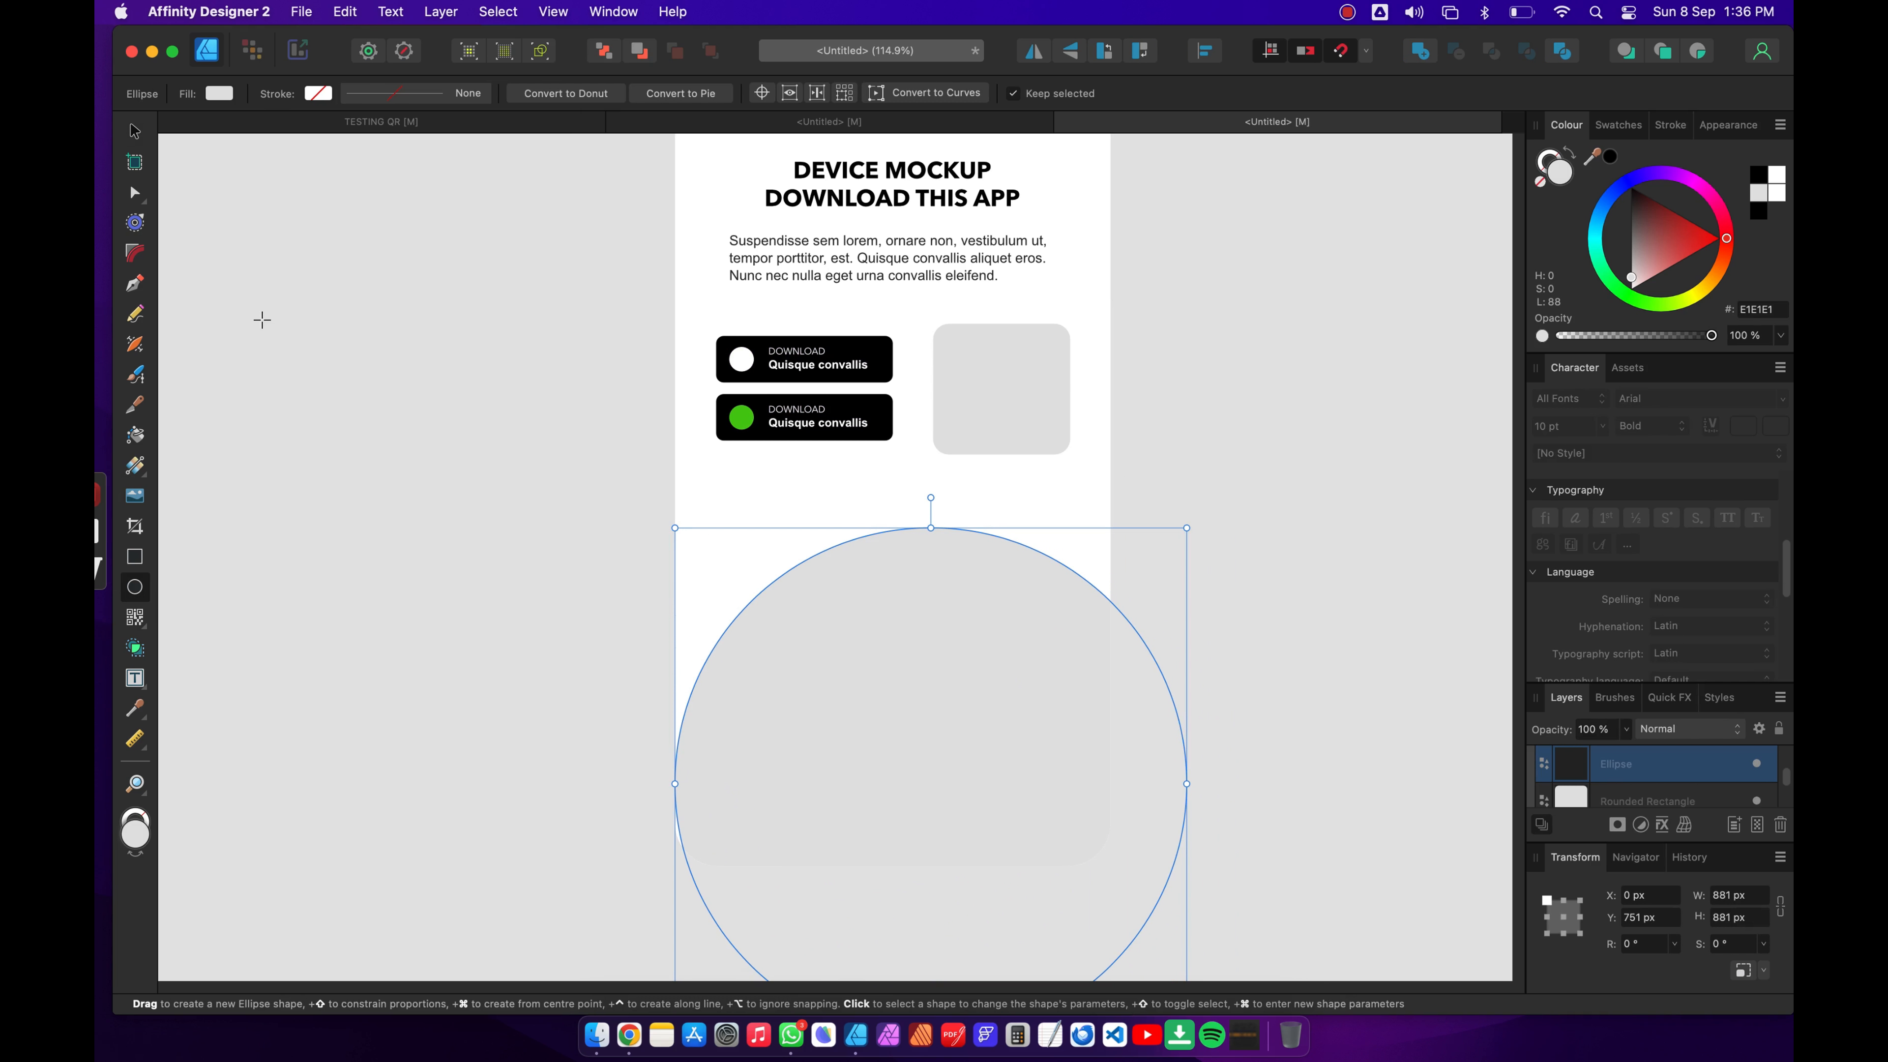
{"action": "left_click", "coordinate": [134, 131]}
{"action": "left_click_drag", "start_coordinate": [923, 756], "coordinate": [885, 773]}
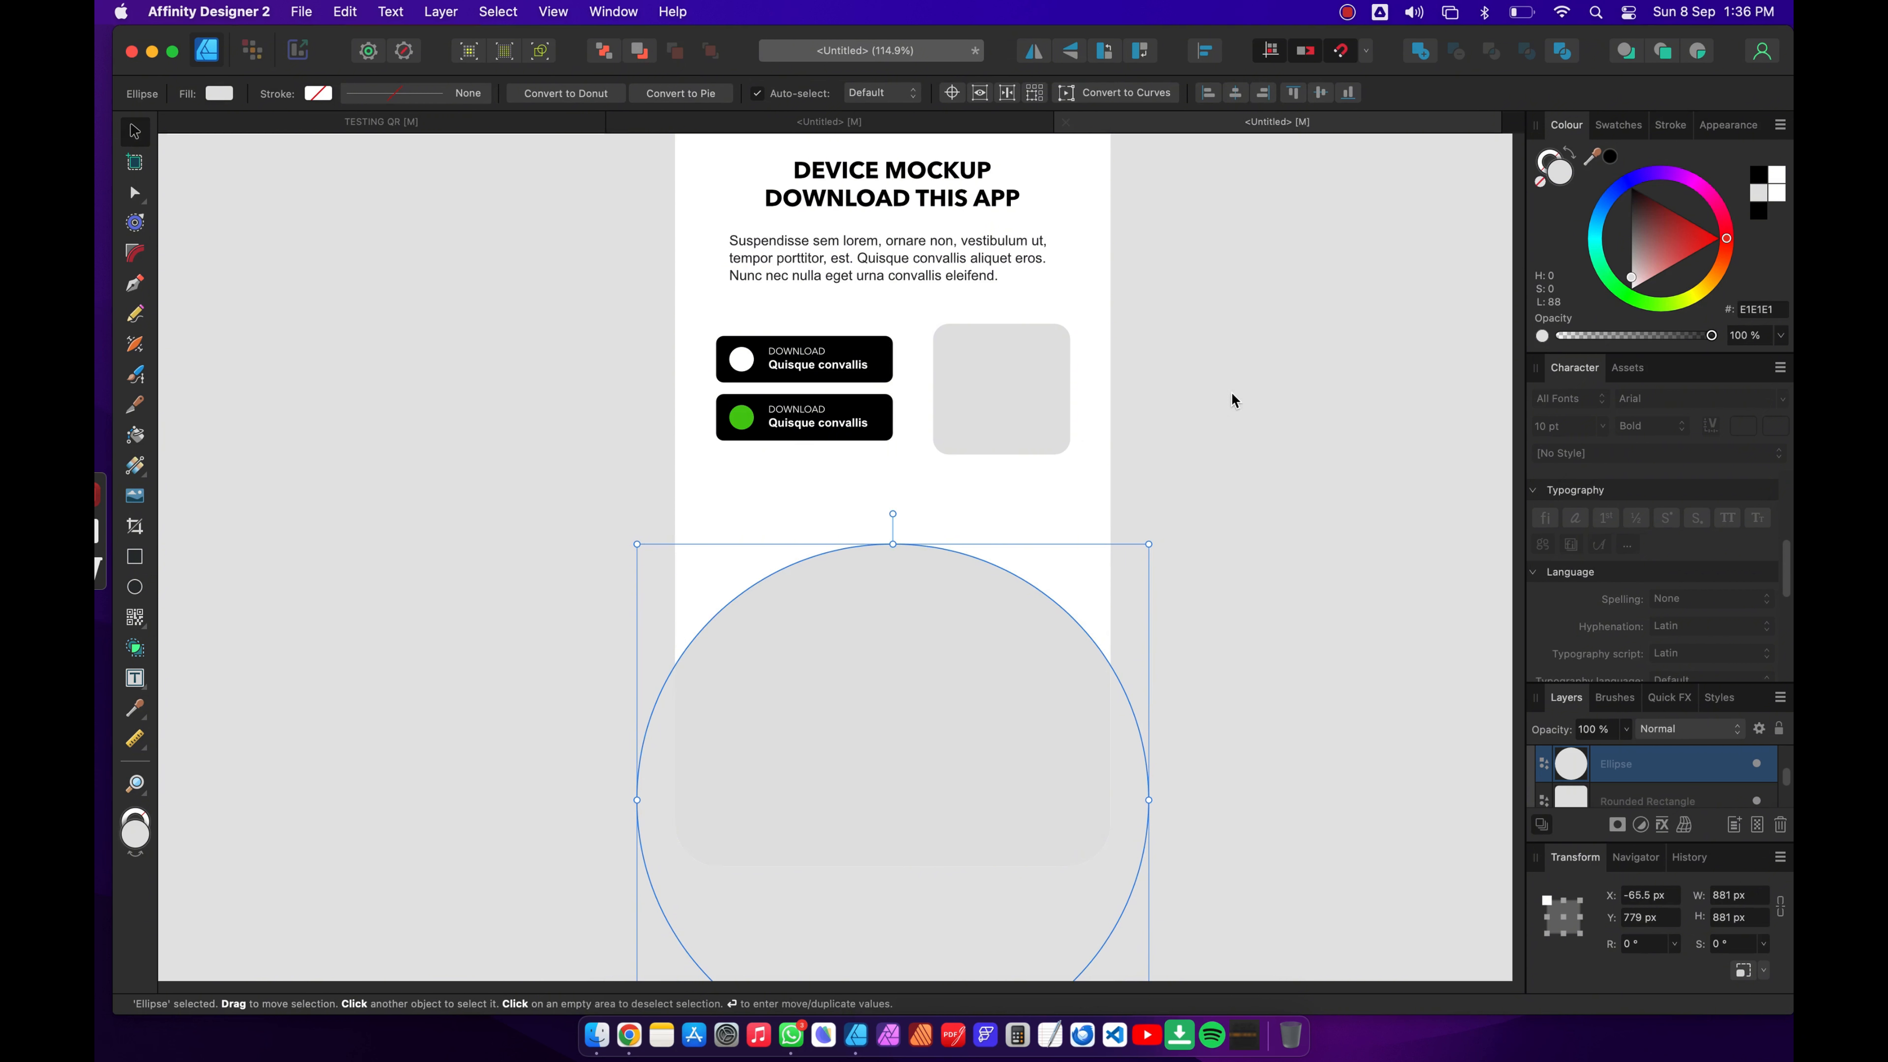
{"action": "left_click", "coordinate": [1273, 442]}
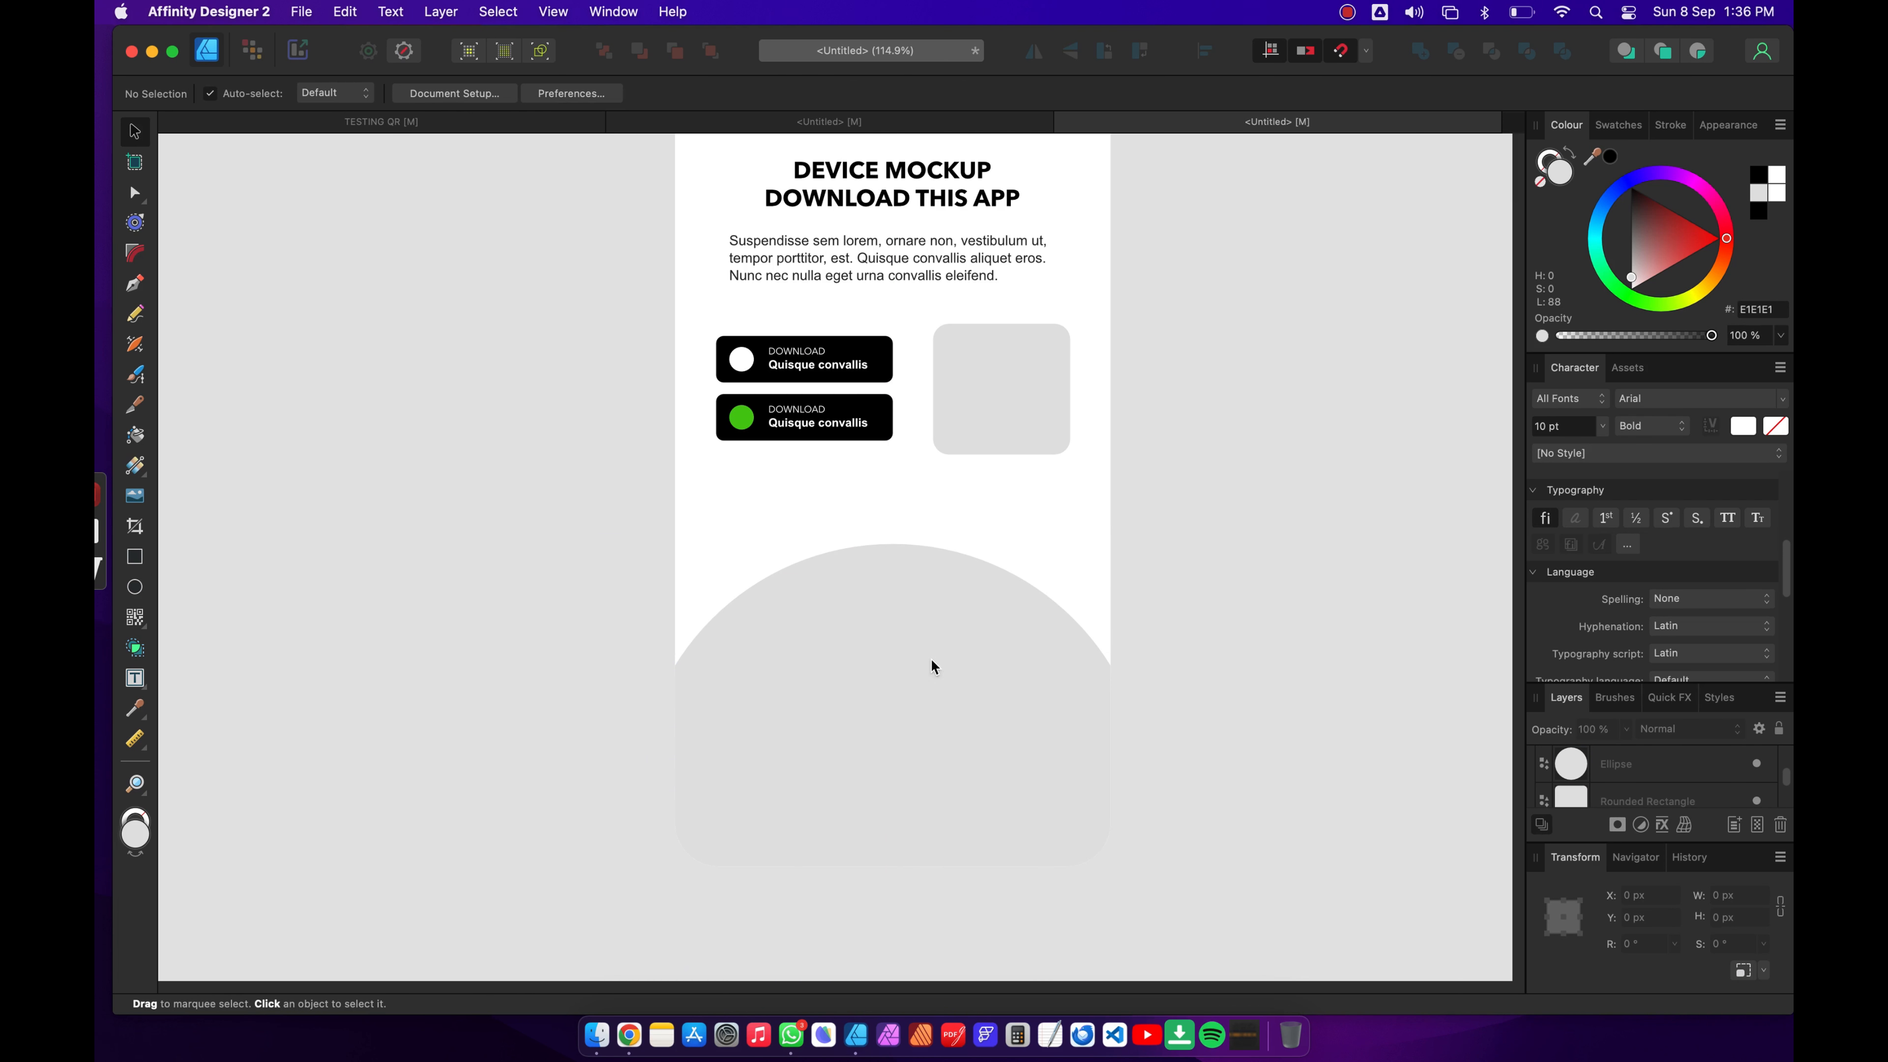
Step: Enlarge the circle to about 1237 px and reposition it, horizontally centred on the artboard, at about Y 750 px
{"action": "scroll", "coordinate": [840, 606], "scroll_direction": "up", "scroll_amount": 1}
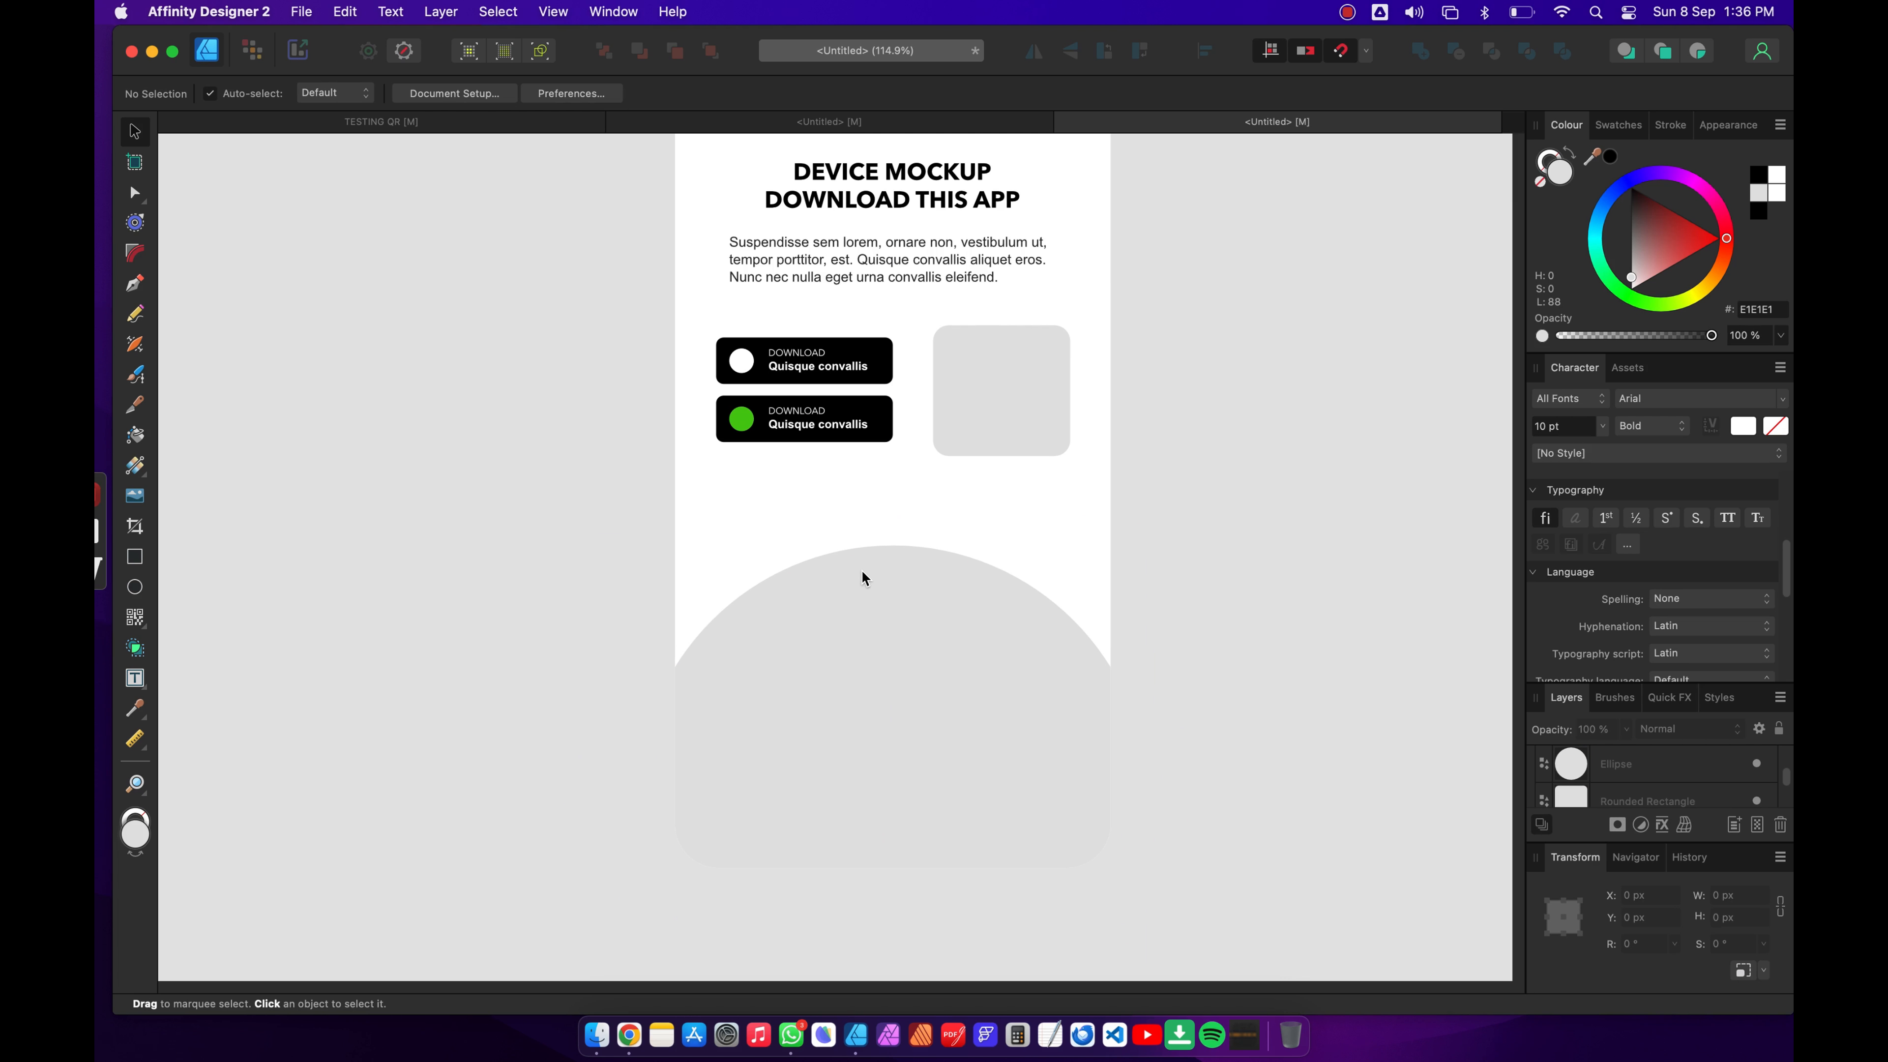
{"action": "scroll", "coordinate": [861, 570], "scroll_direction": "up", "scroll_amount": 5}
{"action": "scroll", "coordinate": [862, 570], "scroll_direction": "down", "scroll_amount": 4}
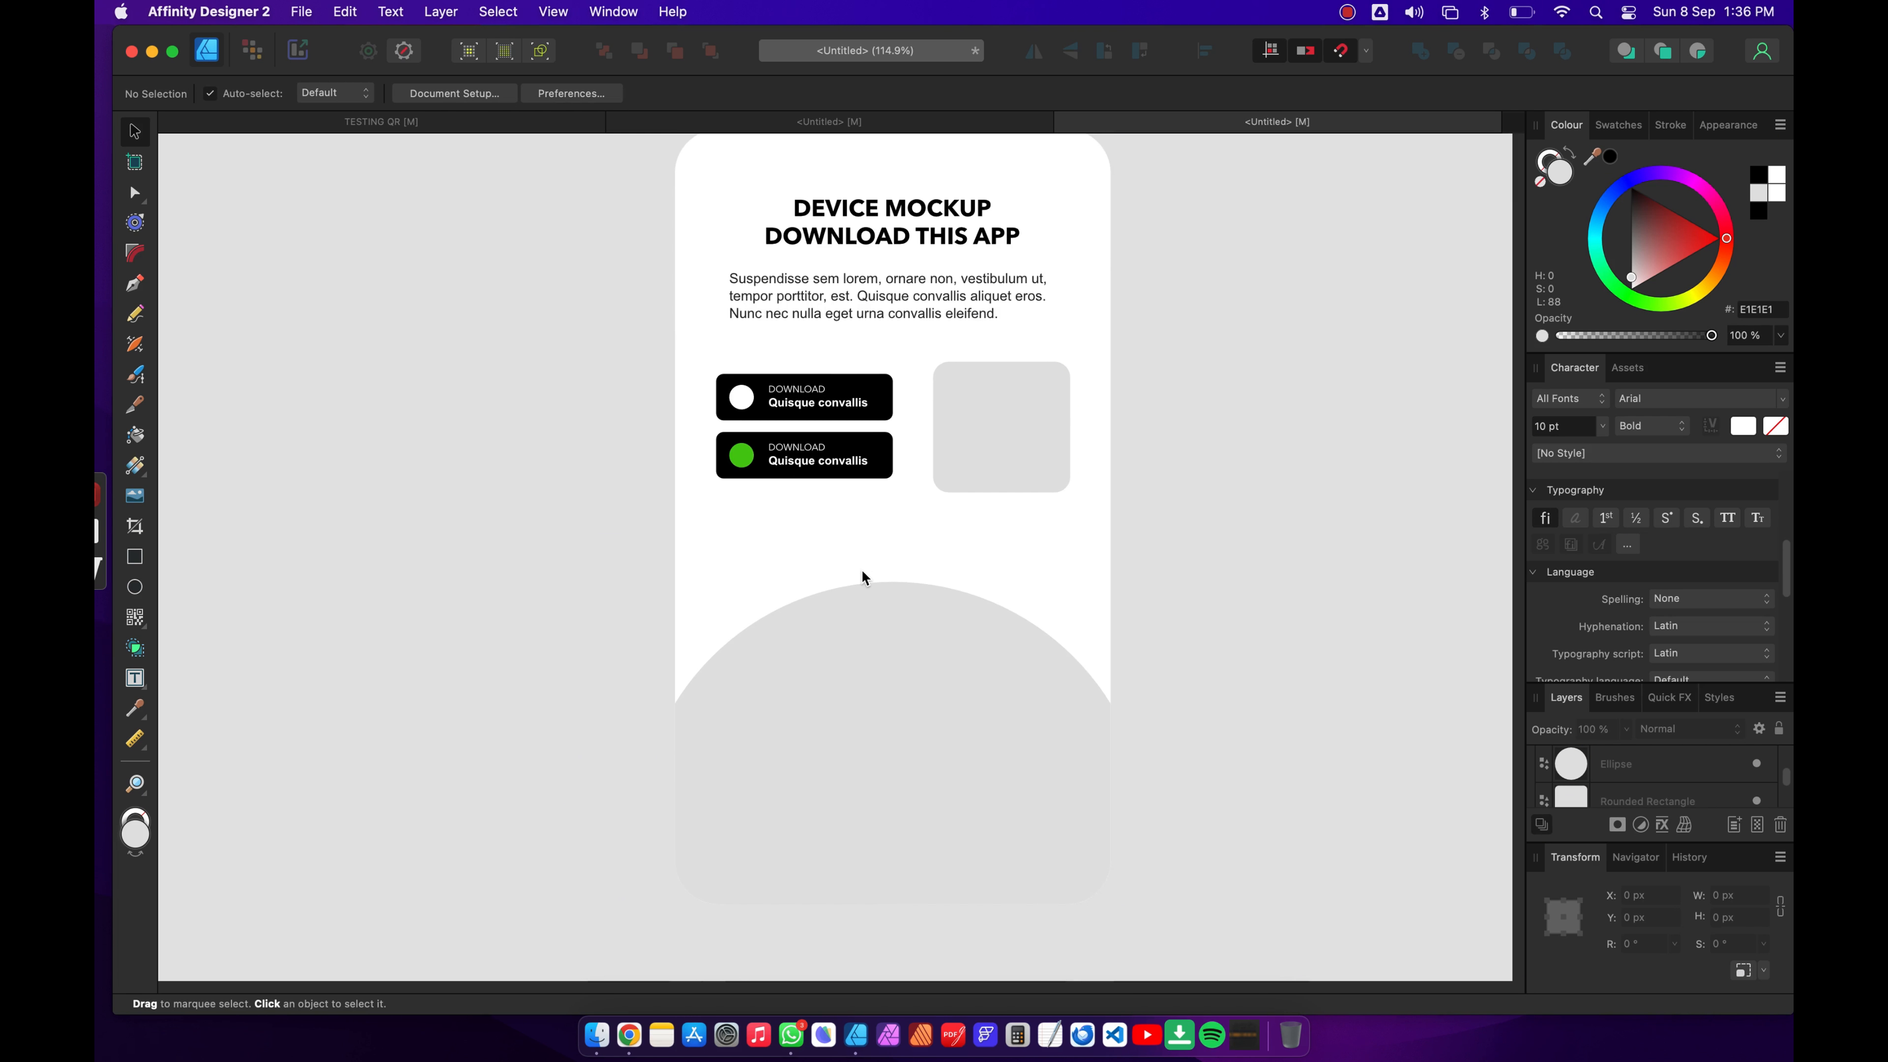
{"action": "scroll", "coordinate": [861, 569], "scroll_direction": "down", "scroll_amount": 5}
{"action": "left_click", "coordinate": [866, 664]}
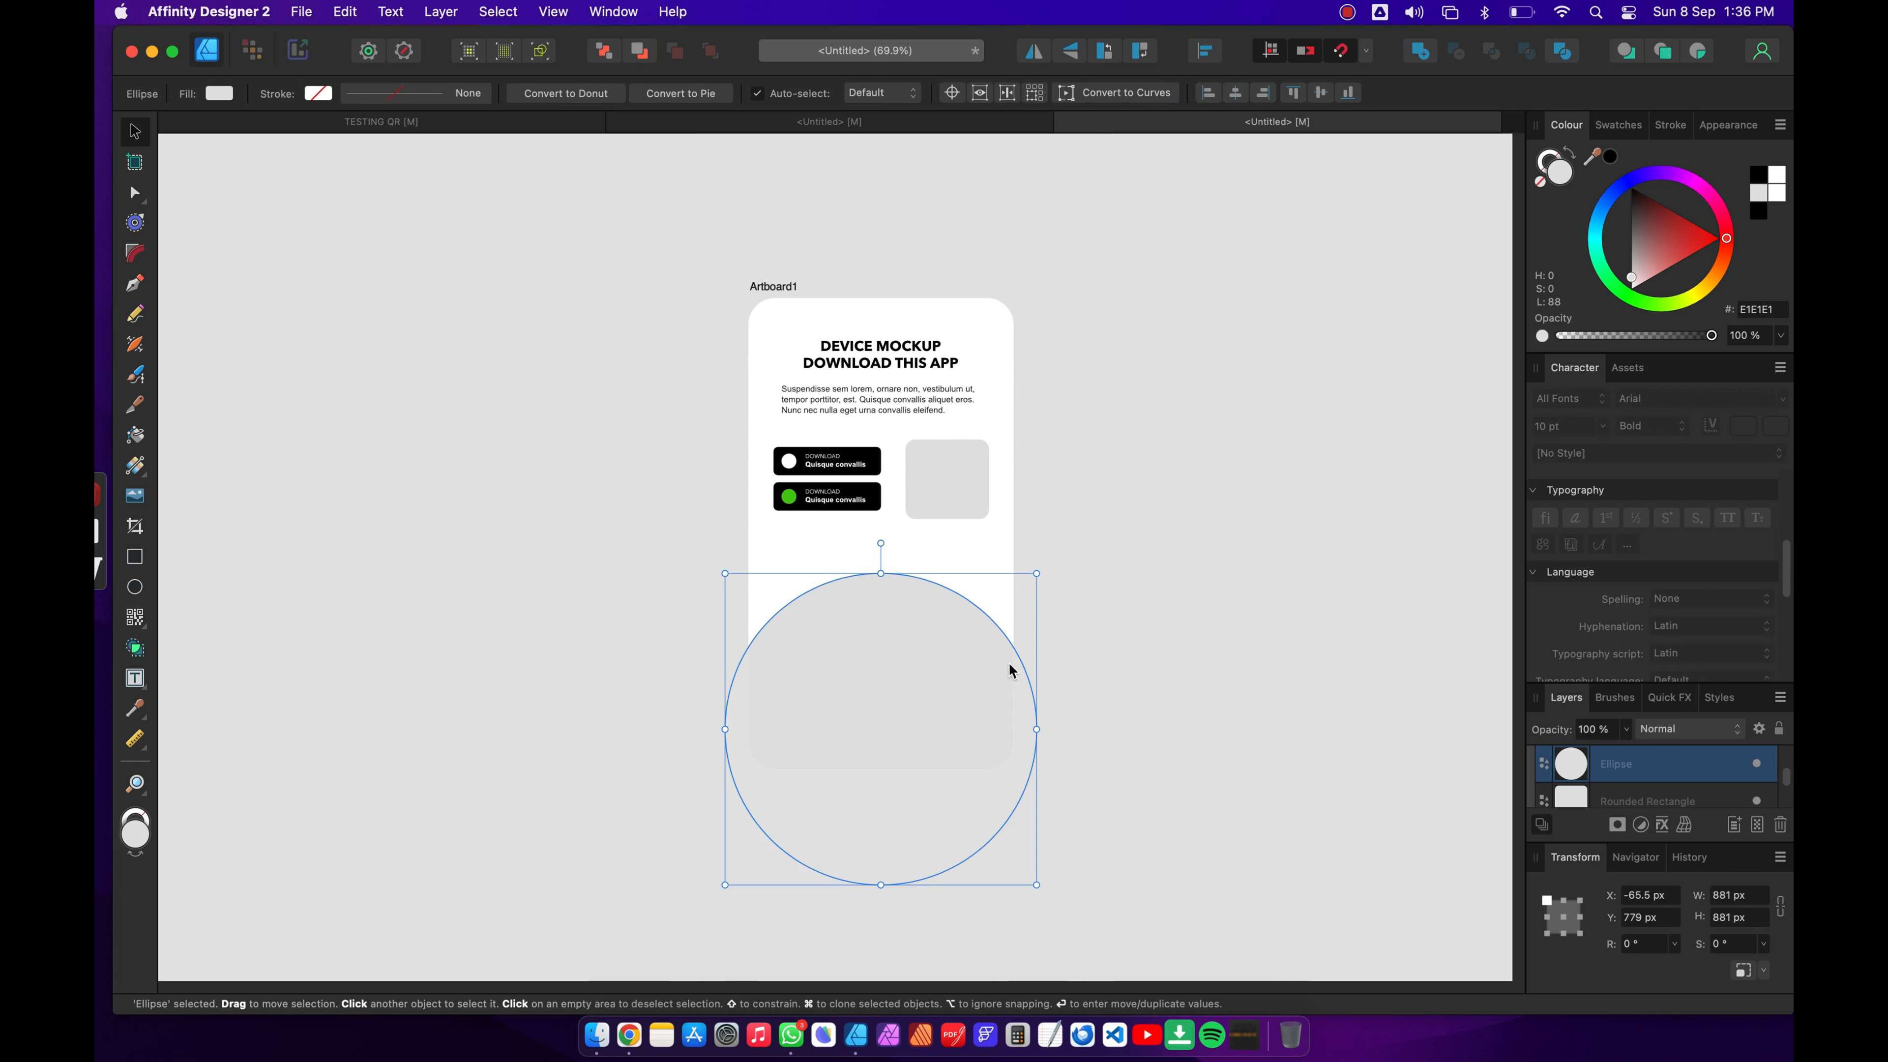
{"action": "left_click_drag", "start_coordinate": [1039, 576], "coordinate": [1103, 536]}
{"action": "left_click_drag", "start_coordinate": [877, 654], "coordinate": [881, 669]}
{"action": "left_click", "coordinate": [1181, 391]}
Step: Fill the circle with pink FF0068 and turn it into a linear gradient running diagonally from upper left to lower right
{"action": "left_click", "coordinate": [913, 639]}
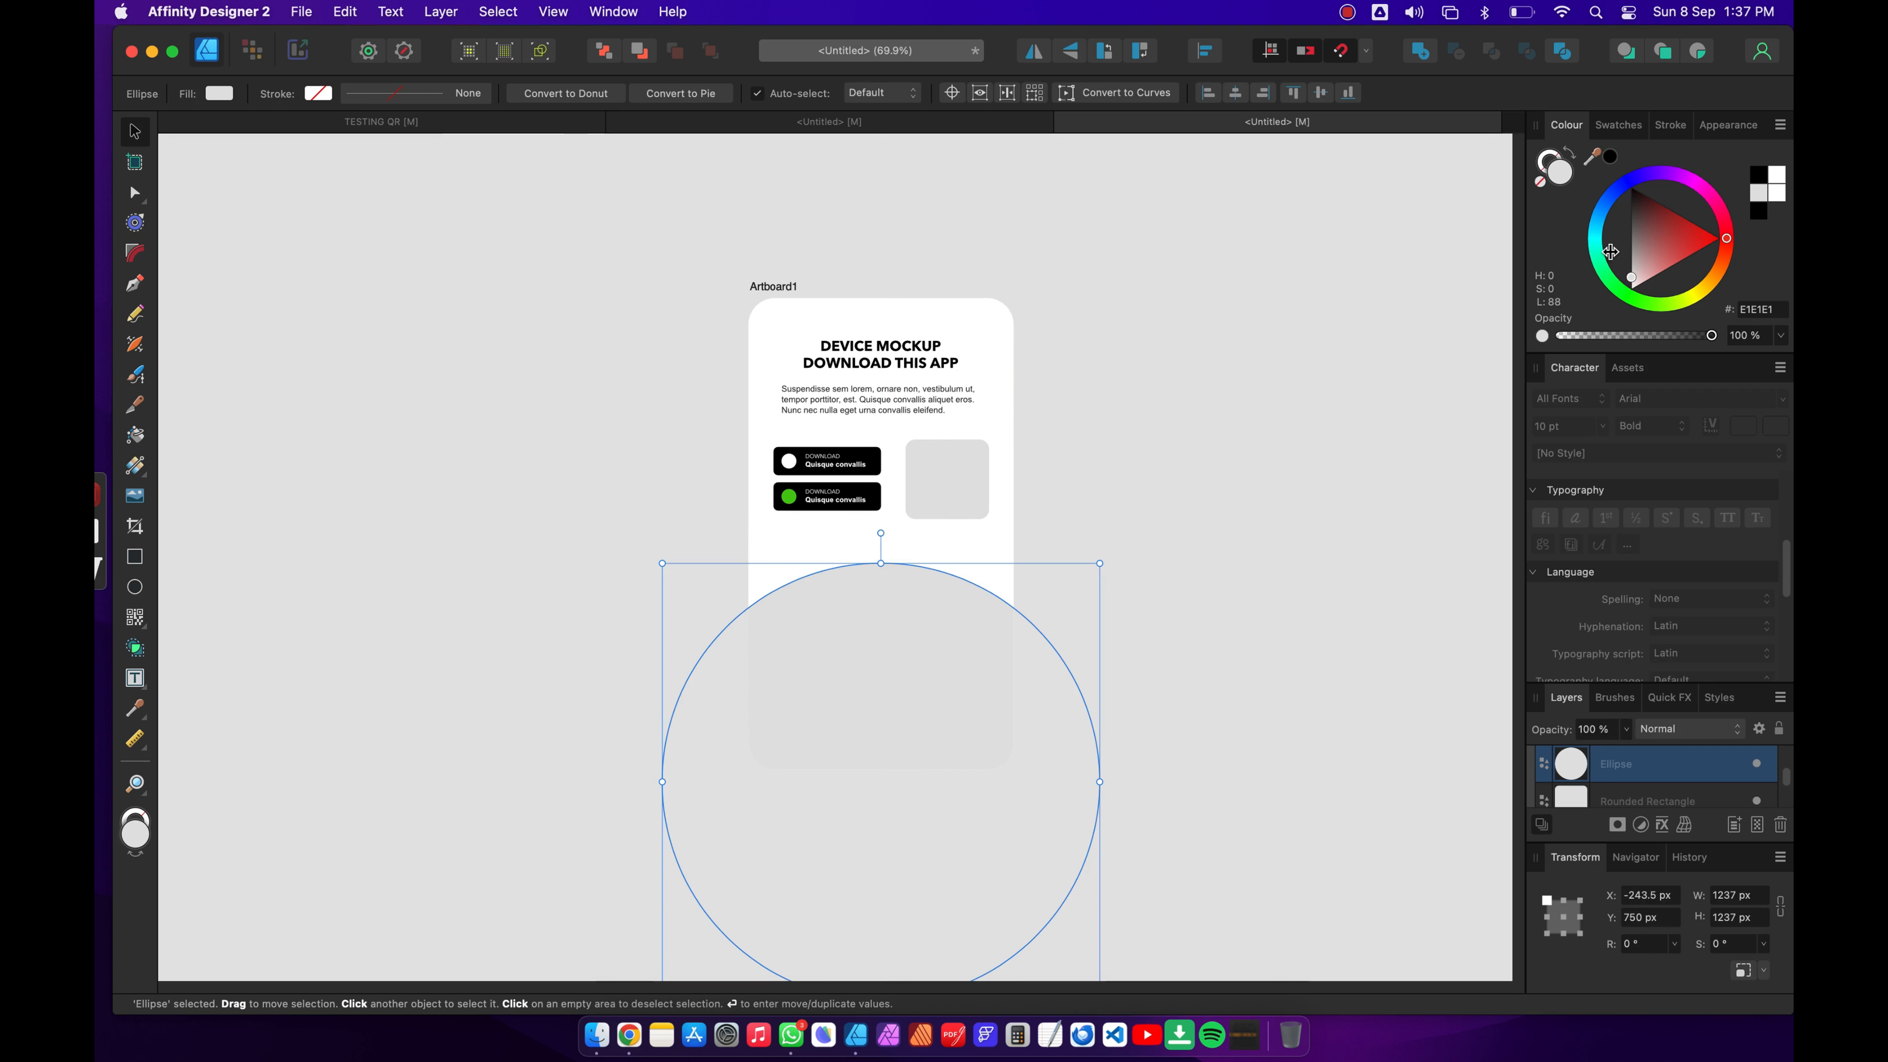
{"action": "left_click", "coordinate": [1724, 210]}
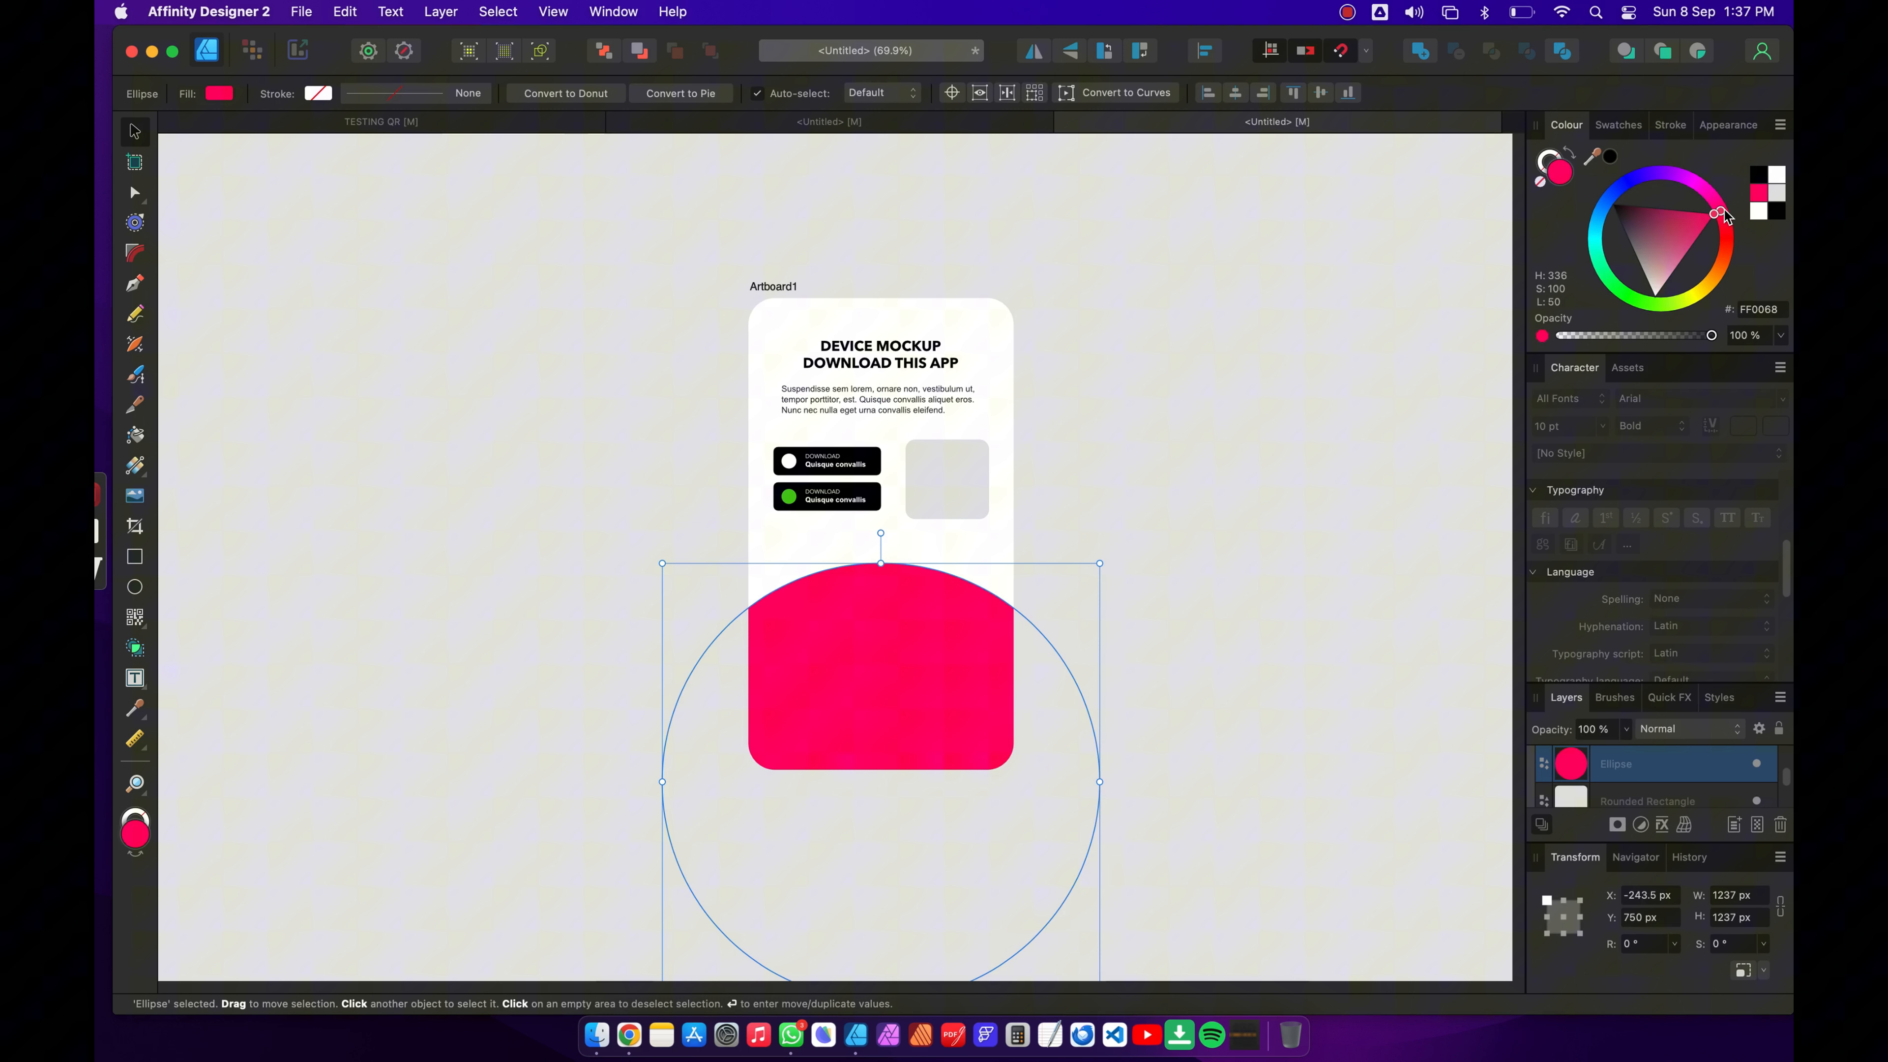
{"action": "left_click", "coordinate": [134, 465]}
{"action": "left_click", "coordinate": [375, 100]}
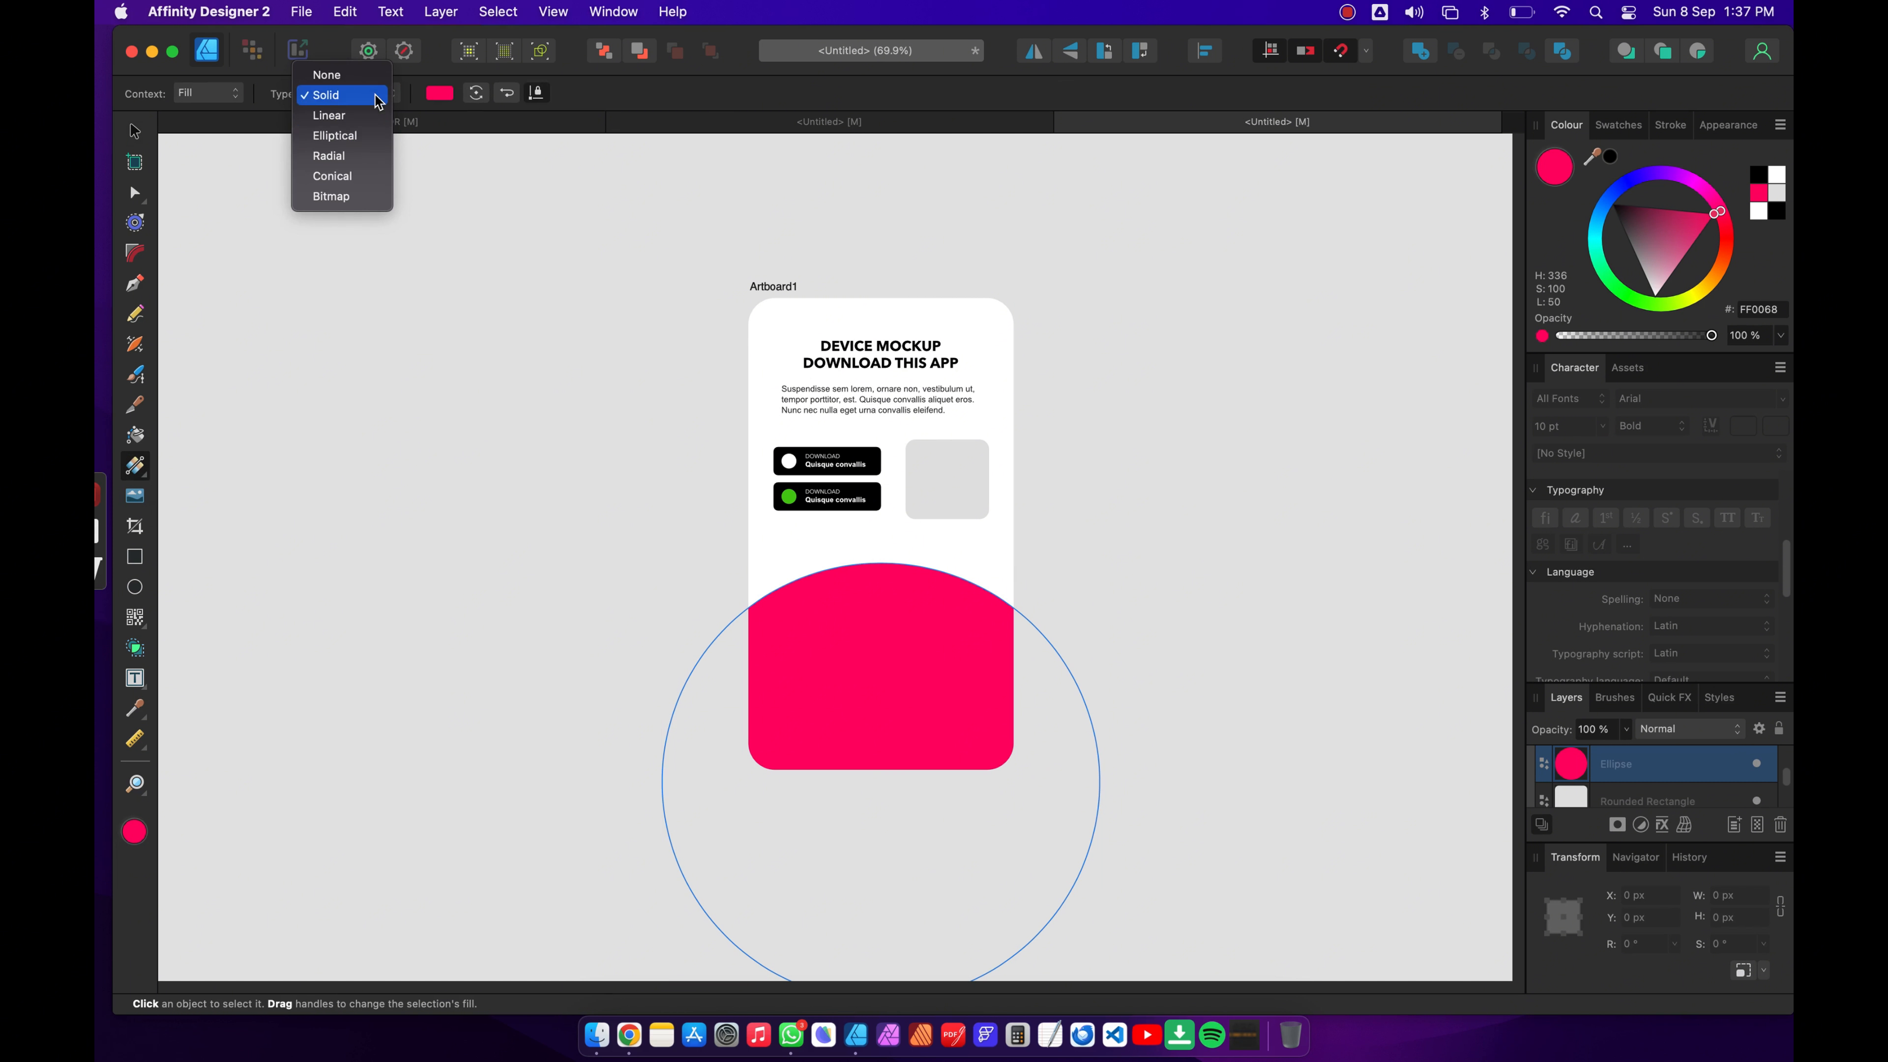
{"action": "left_click", "coordinate": [344, 117]}
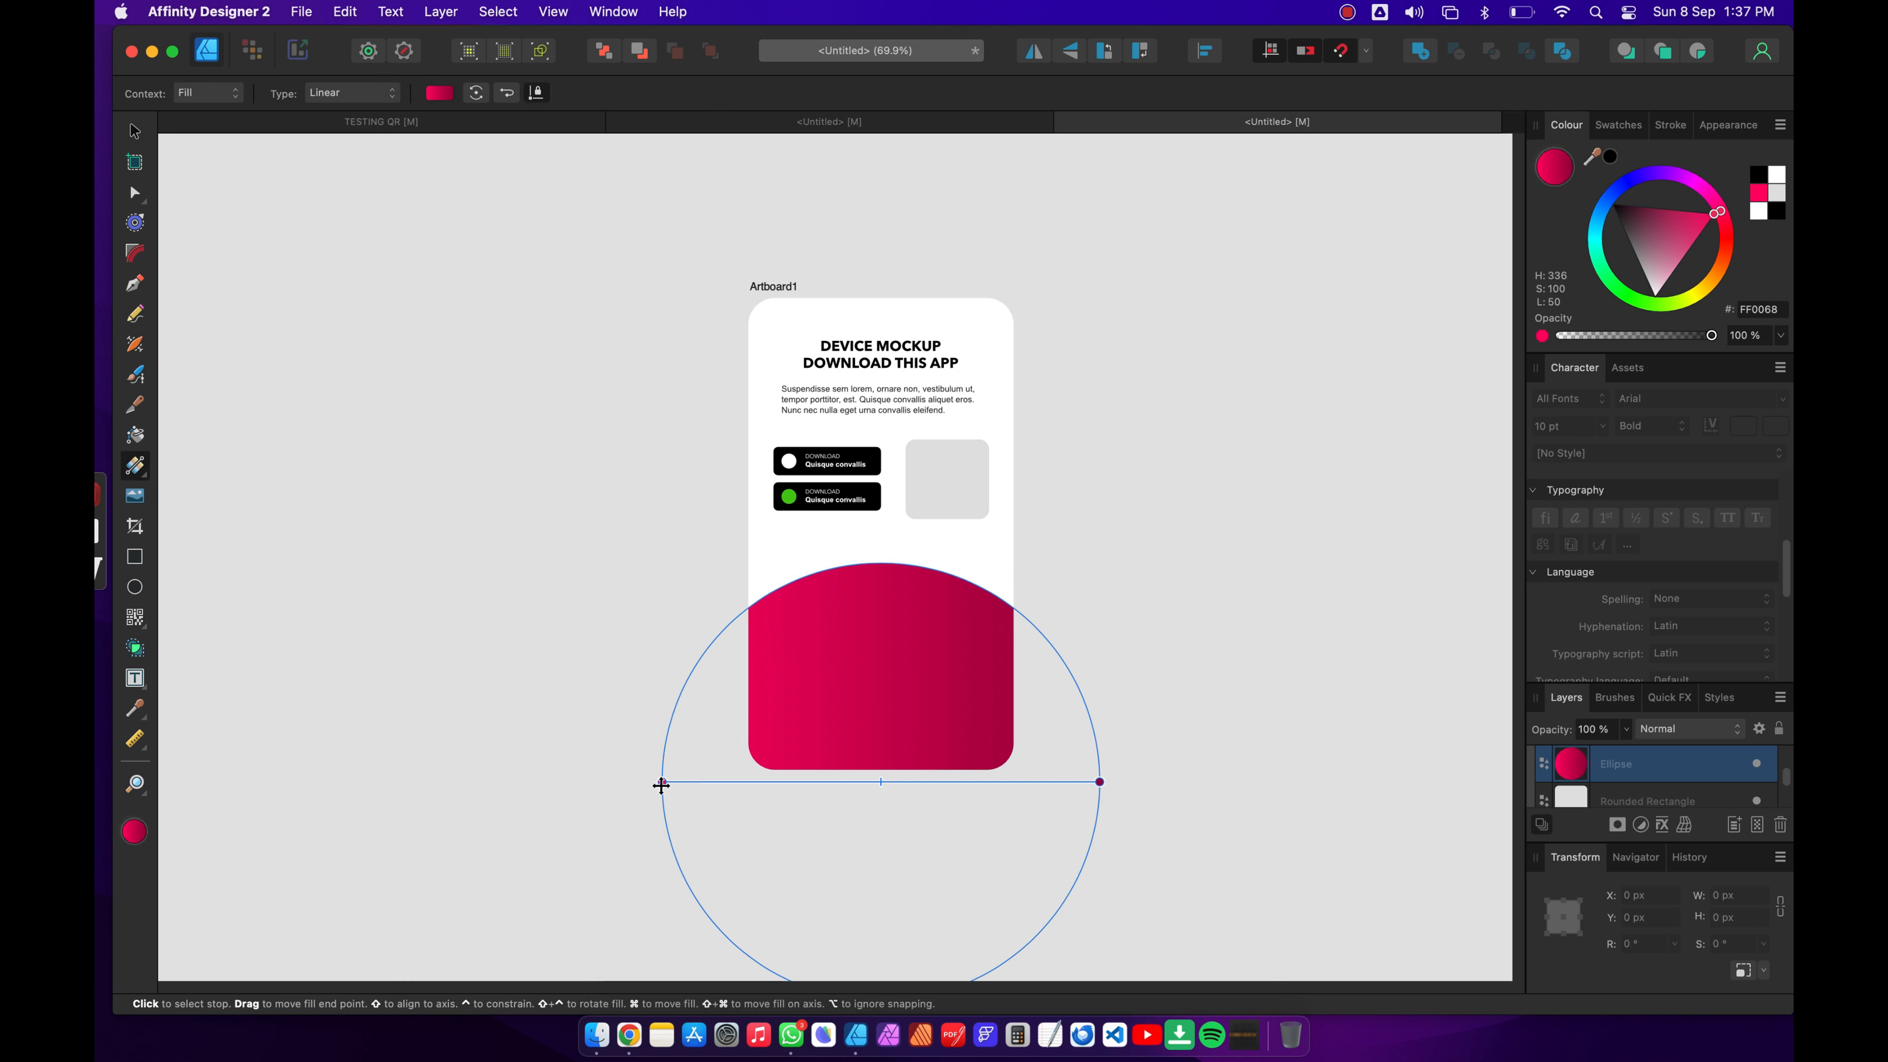
{"action": "left_click_drag", "start_coordinate": [662, 781], "coordinate": [703, 594]}
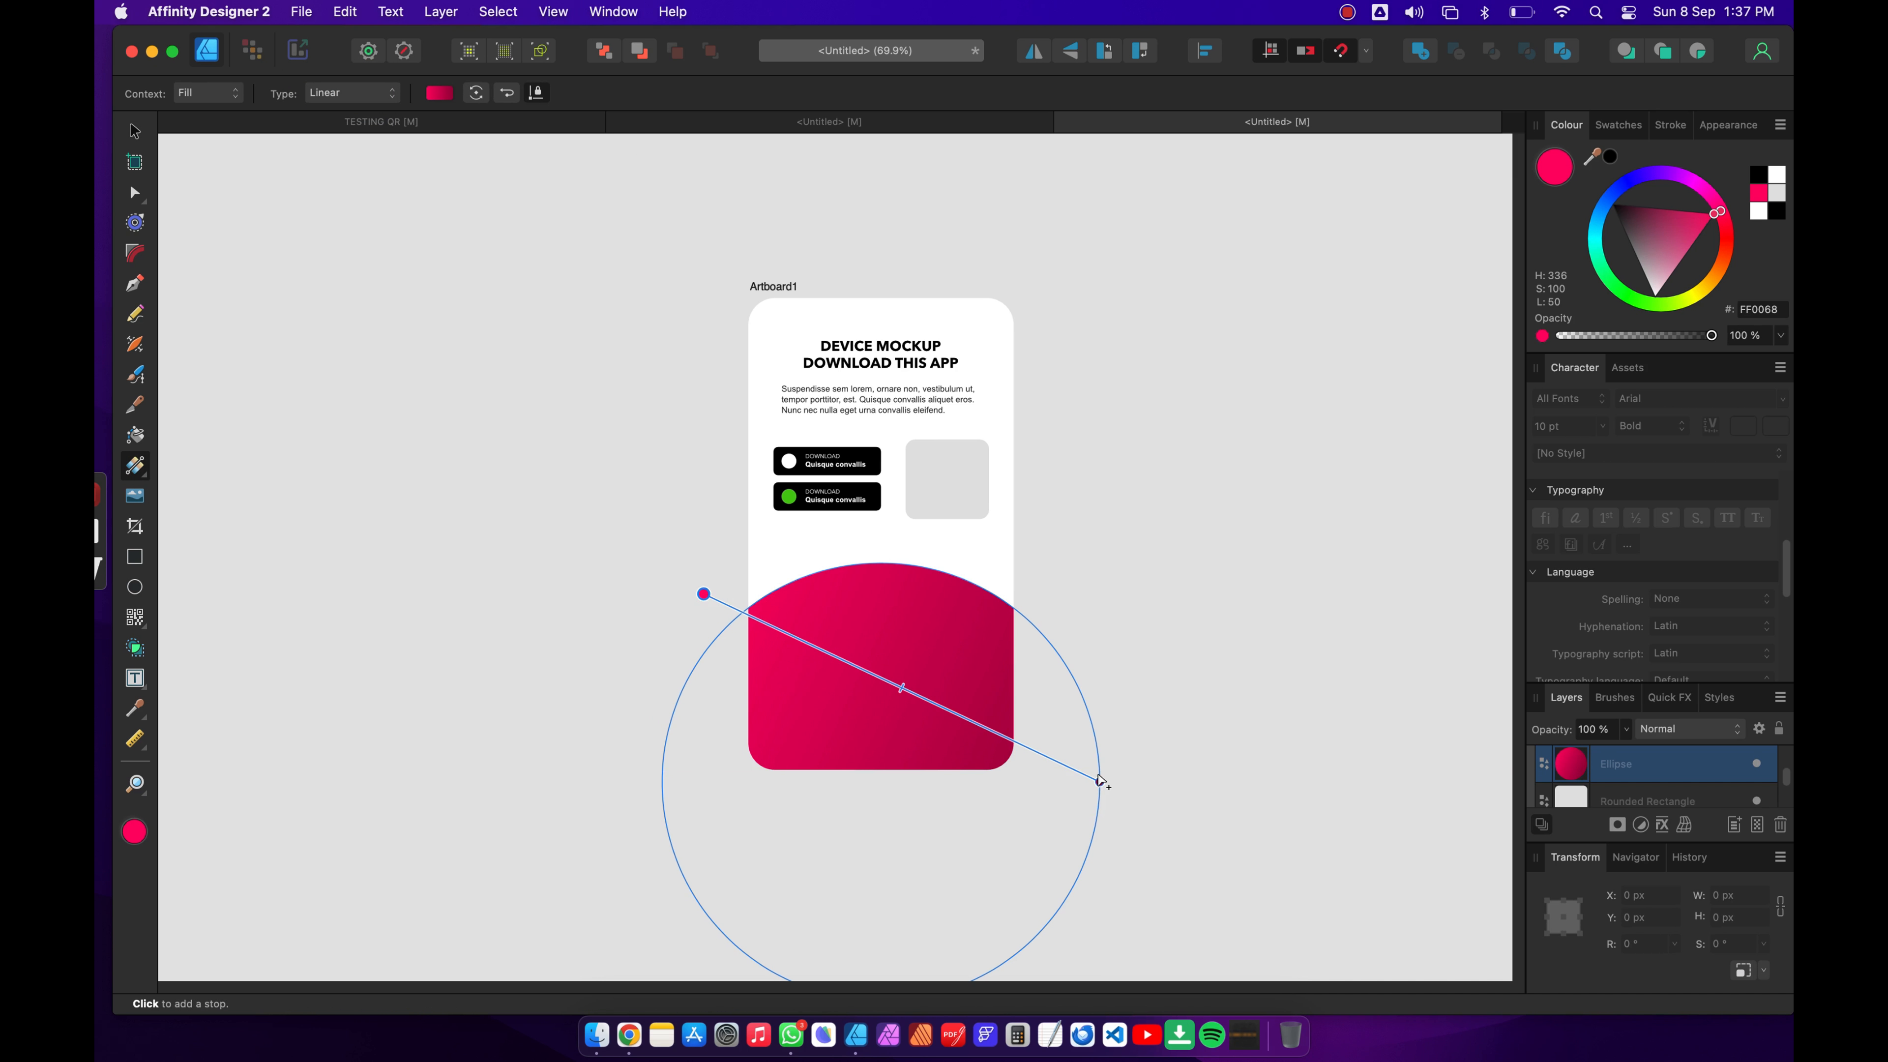
{"action": "left_click_drag", "start_coordinate": [1099, 782], "coordinate": [1080, 838]}
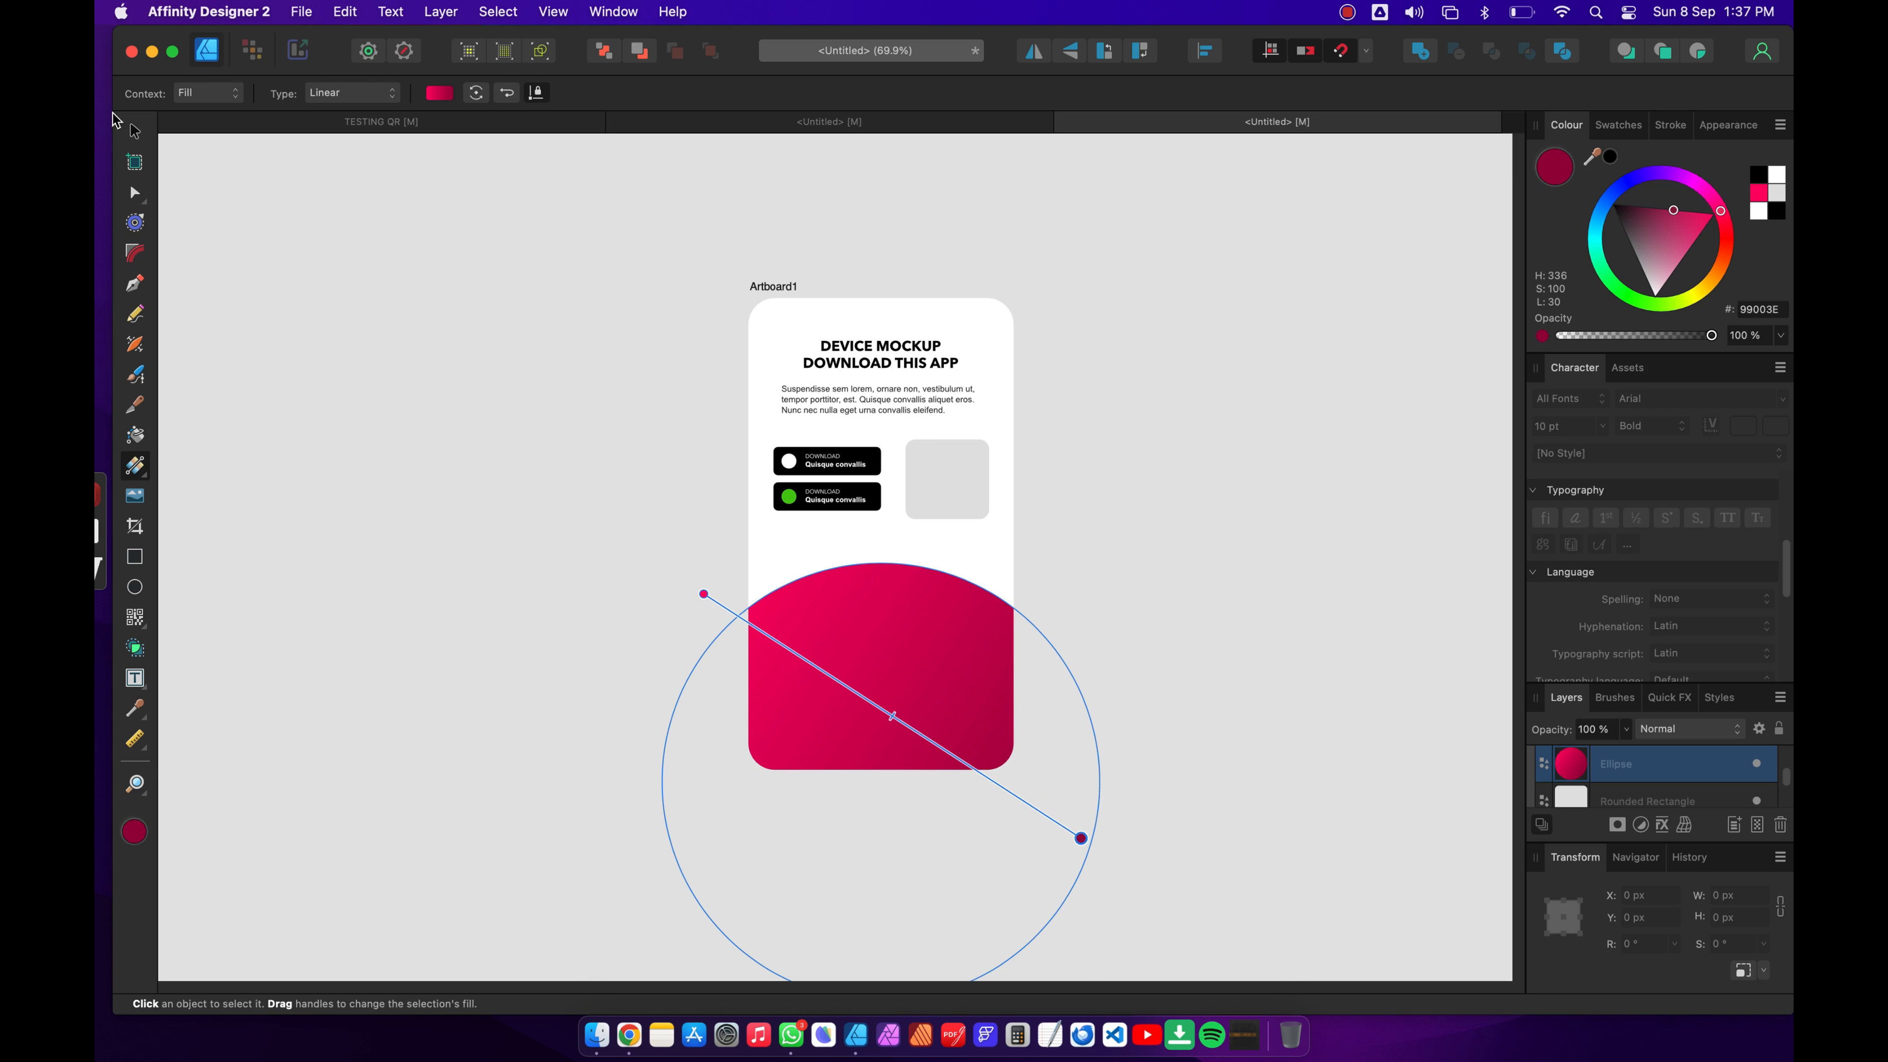
{"action": "left_click", "coordinate": [134, 133]}
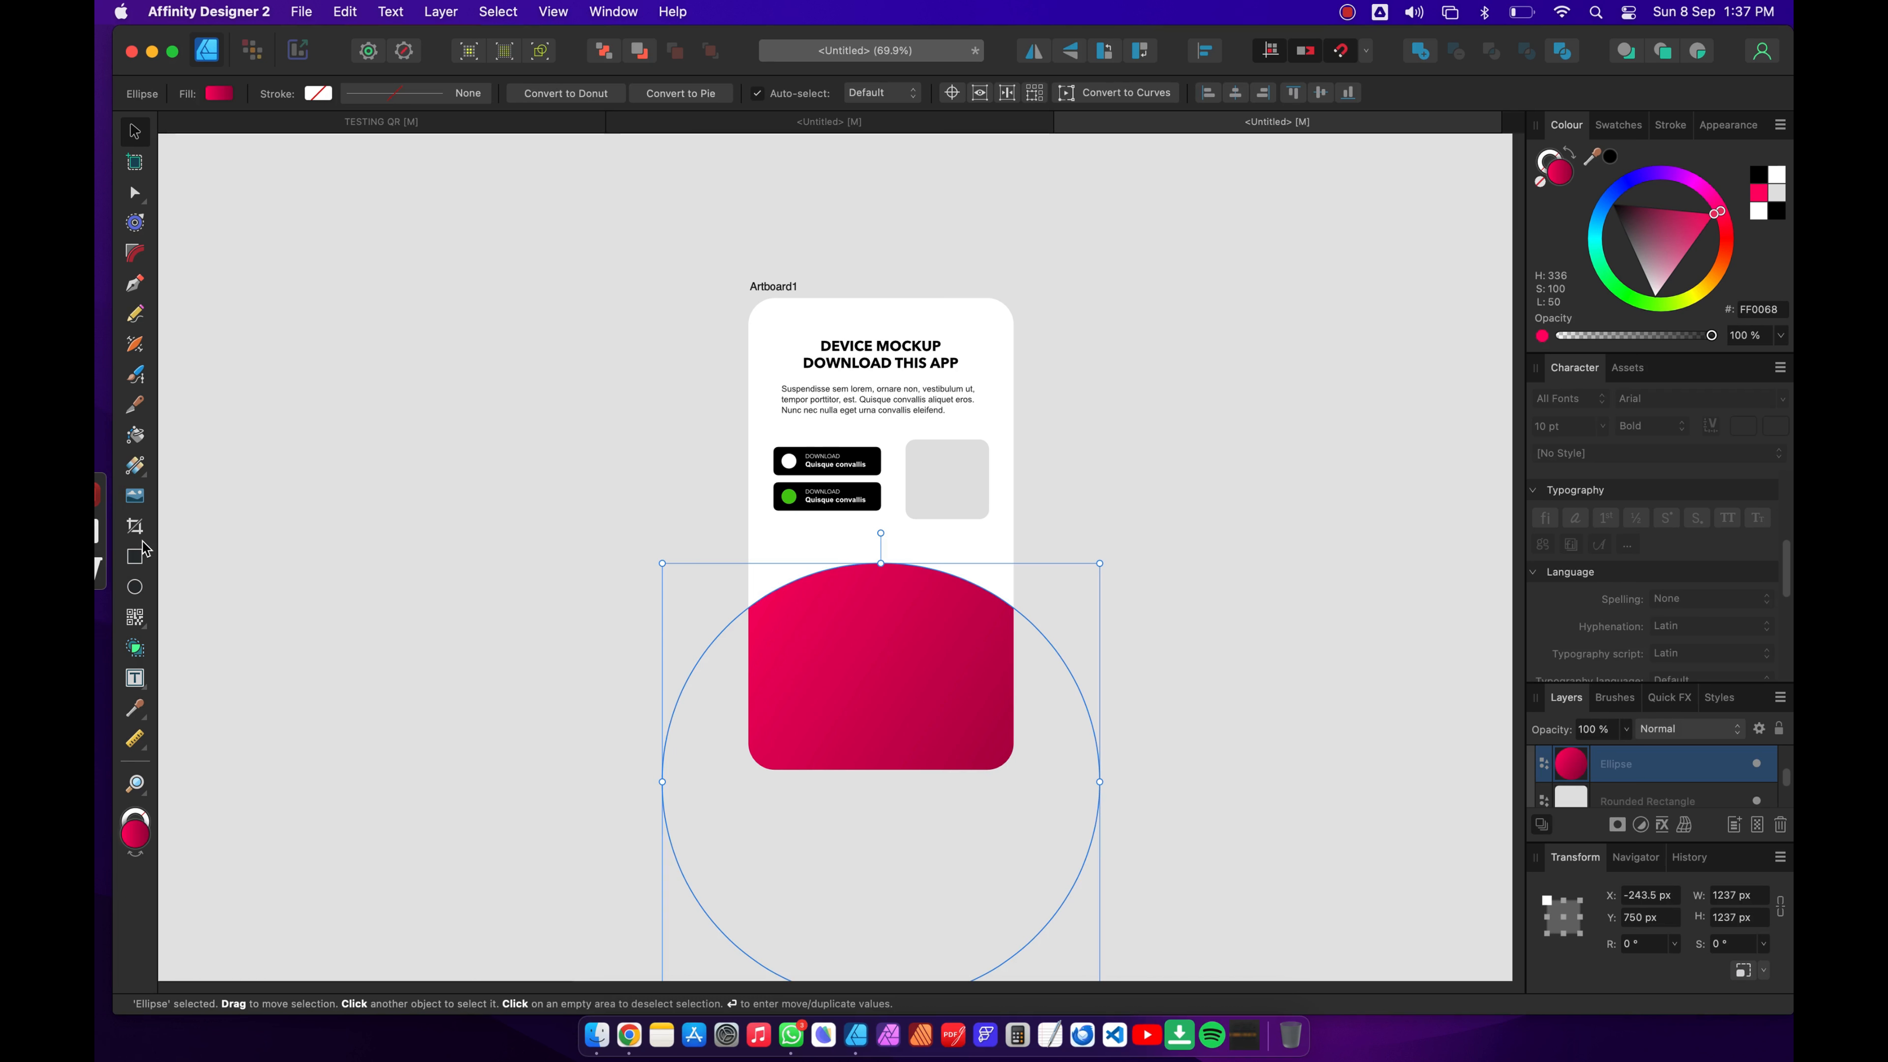
Step: Recolour the circle gradient's end stop to dark blue 05035E and shift the midpoint towards the pink end
{"action": "left_click", "coordinate": [136, 466]}
{"action": "left_click", "coordinate": [439, 94]}
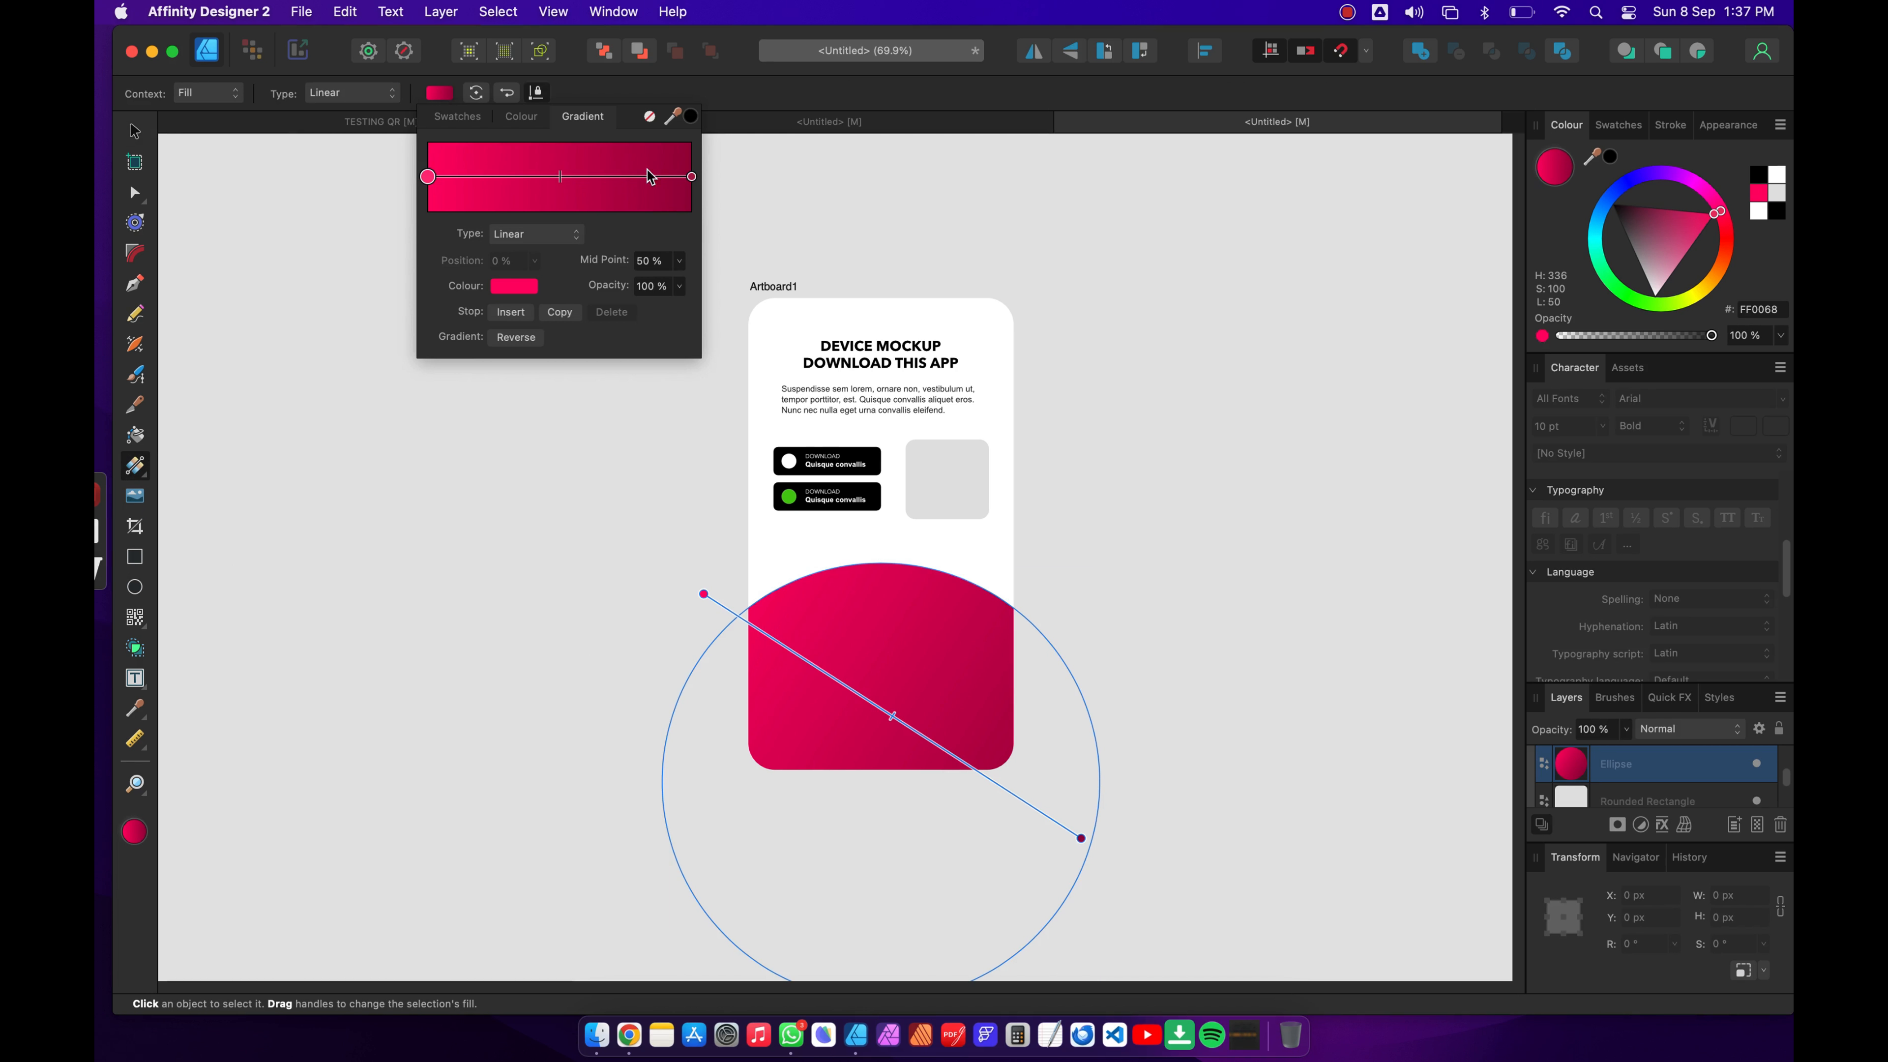
{"action": "left_click", "coordinate": [691, 178]}
{"action": "left_click", "coordinate": [514, 286]}
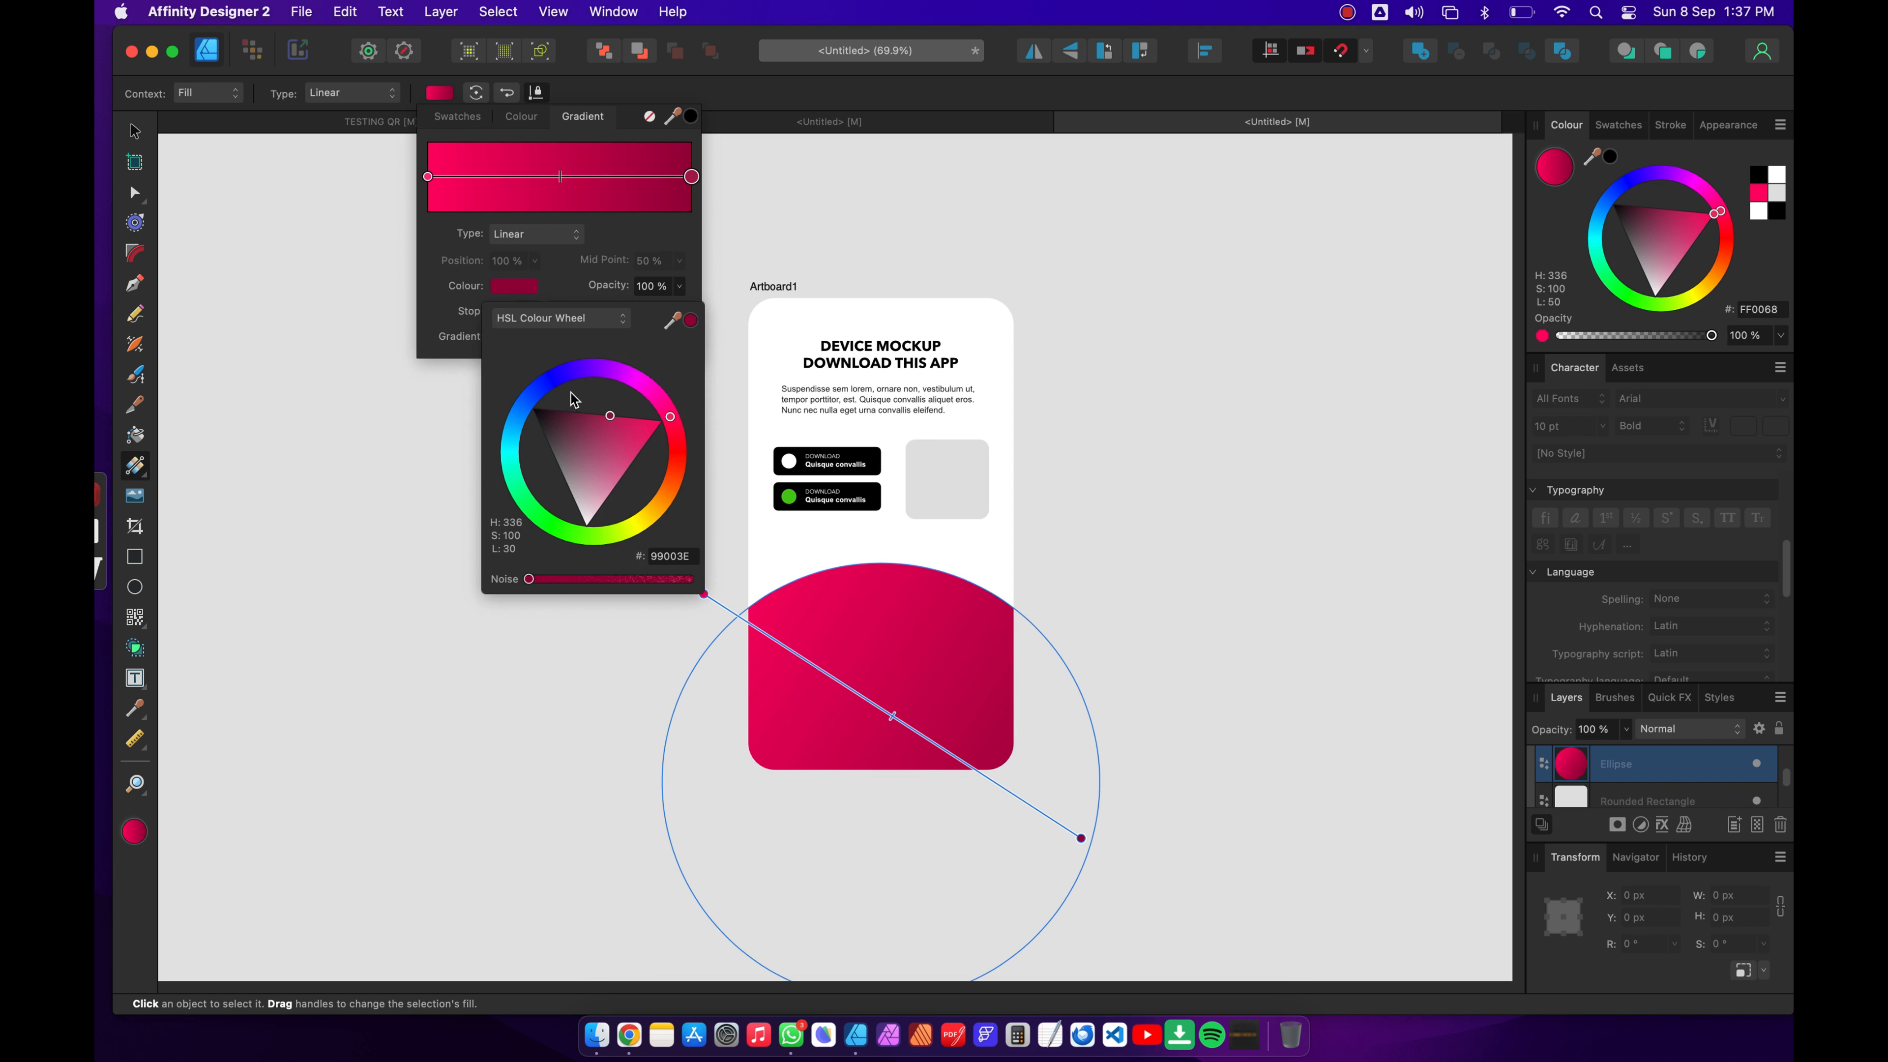
{"action": "left_click_drag", "start_coordinate": [627, 380], "coordinate": [559, 474]}
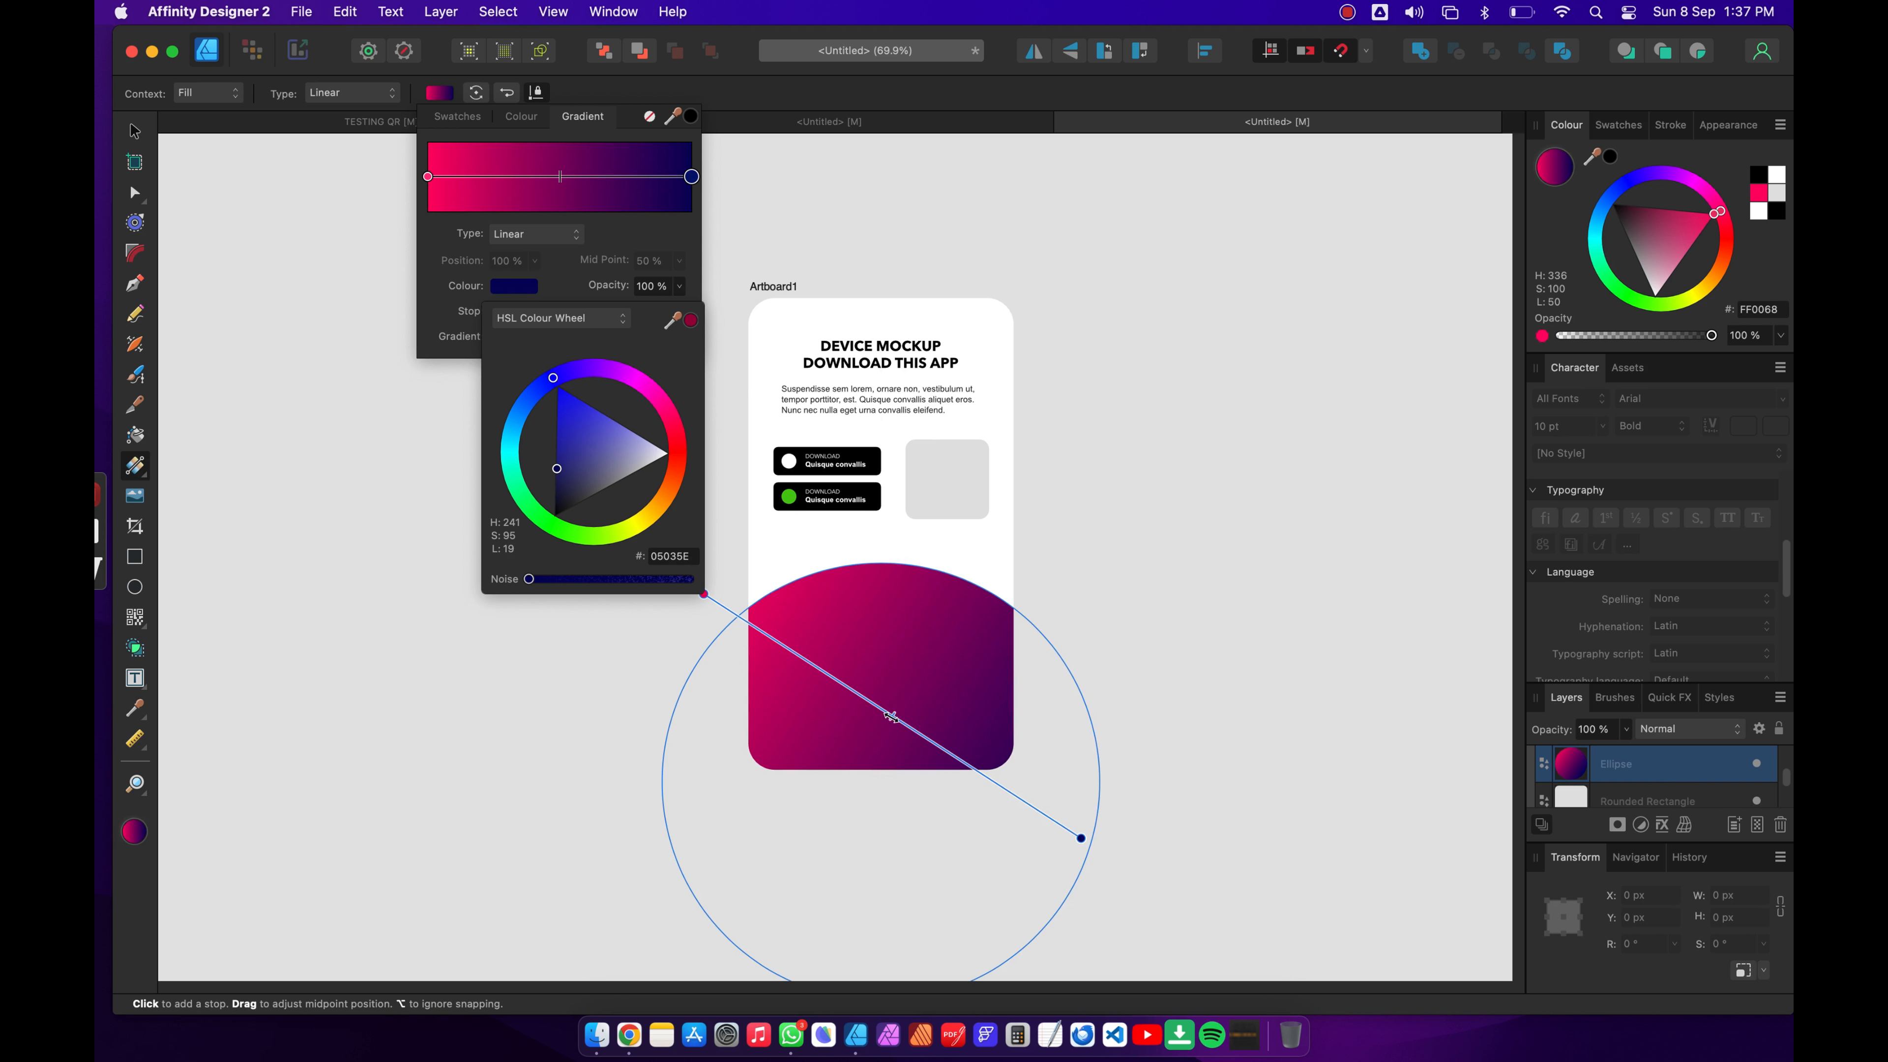
{"action": "left_click_drag", "start_coordinate": [892, 716], "coordinate": [864, 696]}
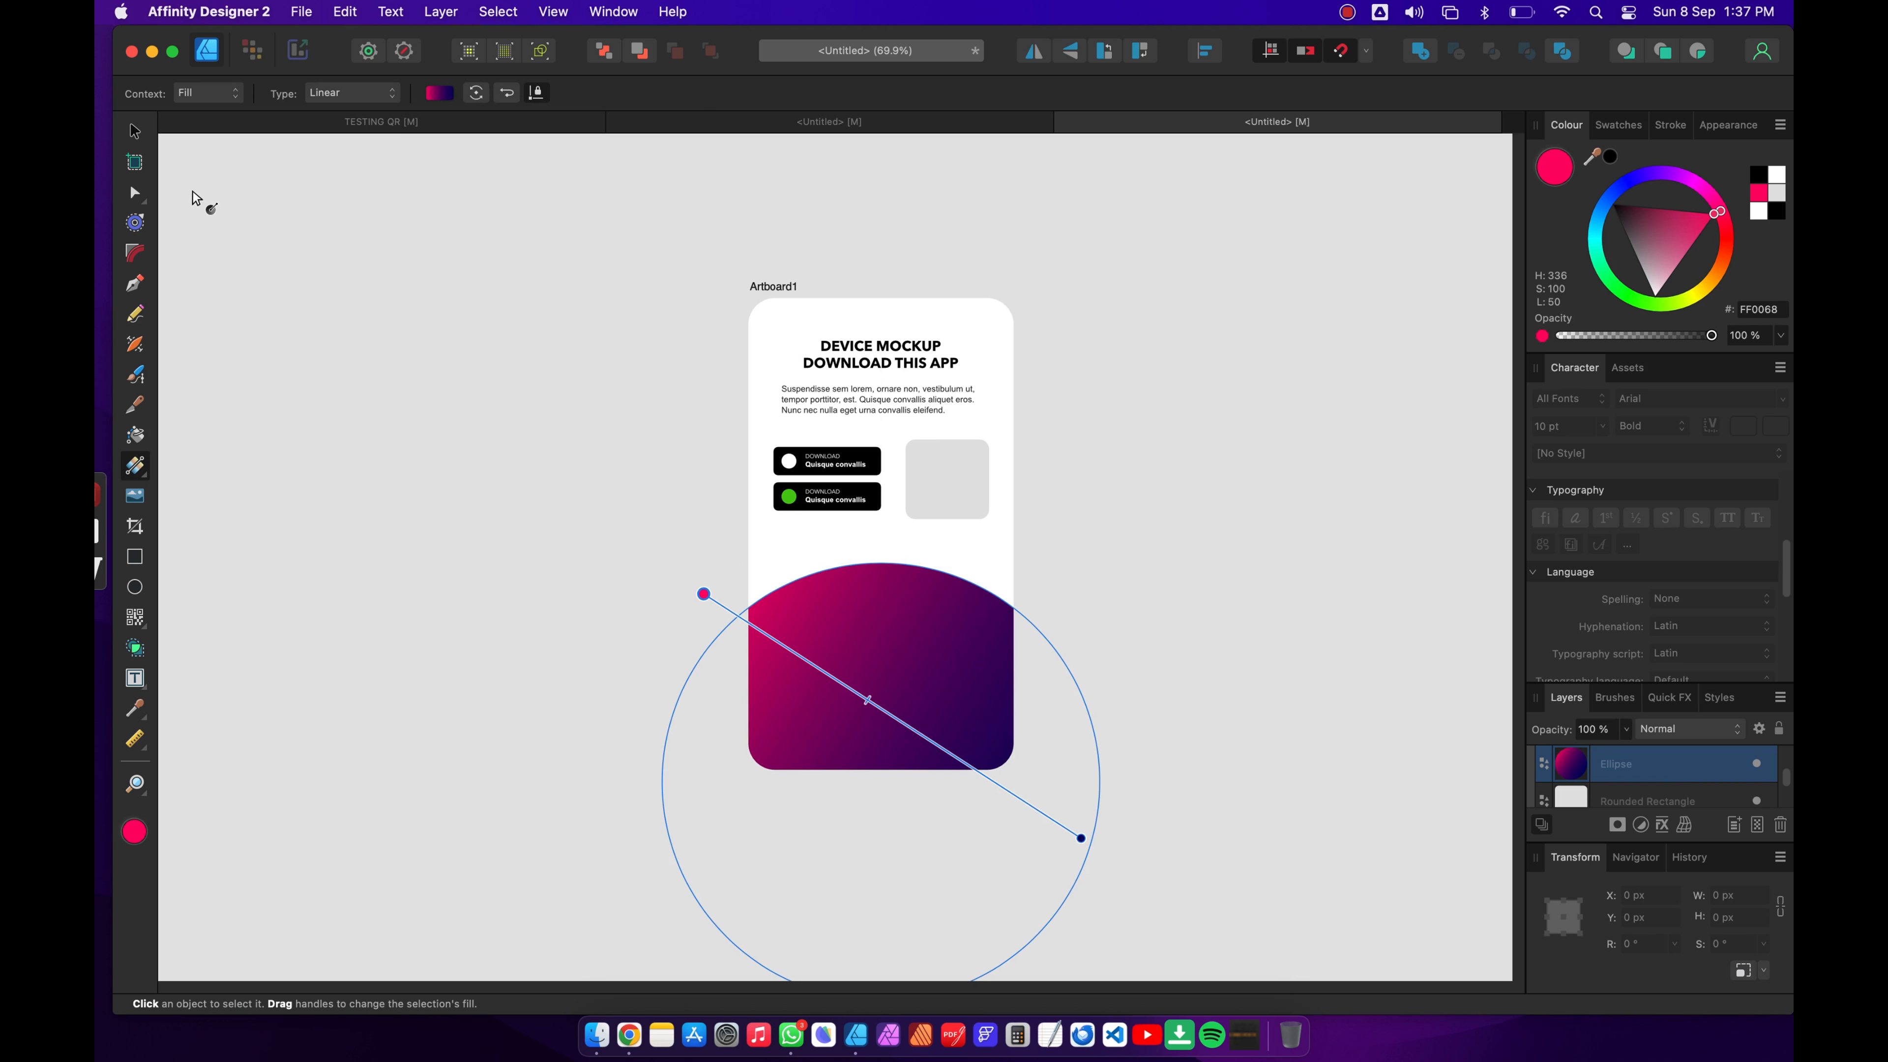
{"action": "left_click", "coordinate": [134, 132]}
{"action": "left_click", "coordinate": [477, 477]}
{"action": "scroll", "coordinate": [938, 618], "scroll_direction": "down", "scroll_amount": 3}
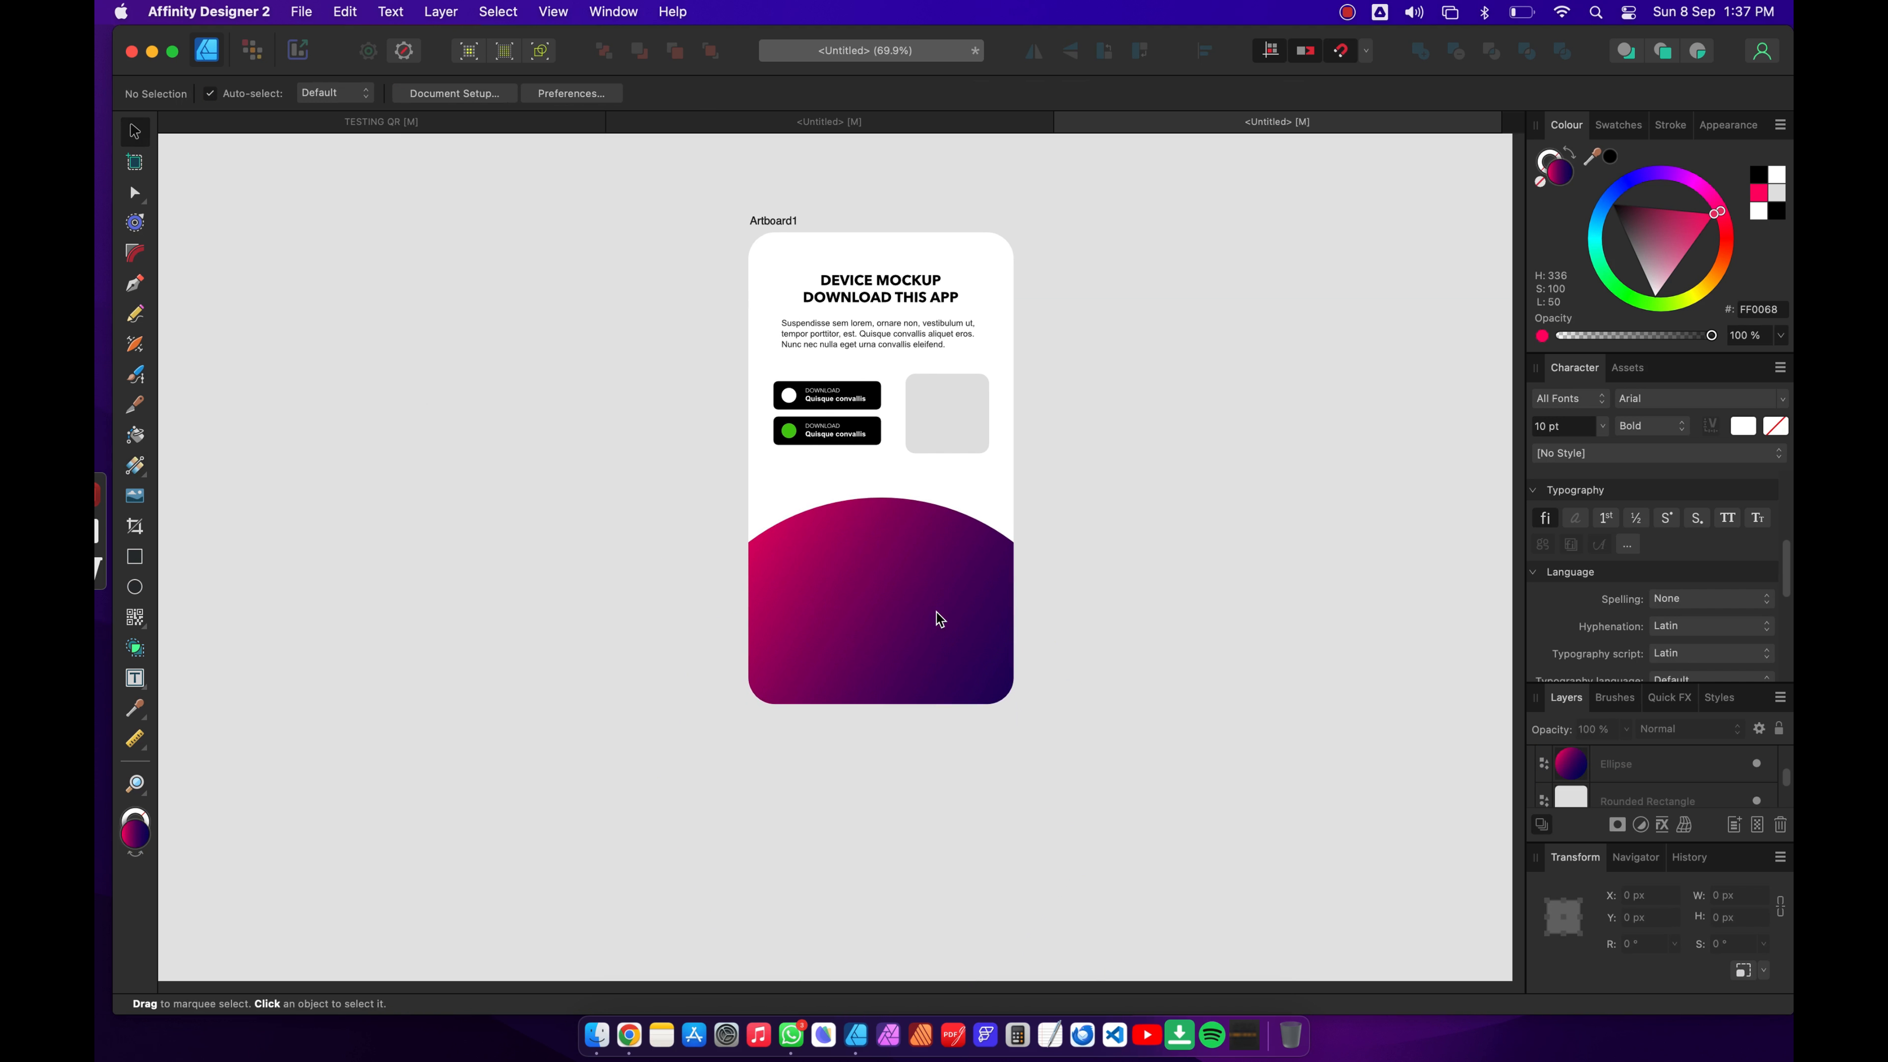
{"action": "scroll", "coordinate": [938, 618], "scroll_direction": "down", "scroll_amount": 1}
{"action": "scroll", "coordinate": [938, 617], "scroll_direction": "up", "scroll_amount": 4}
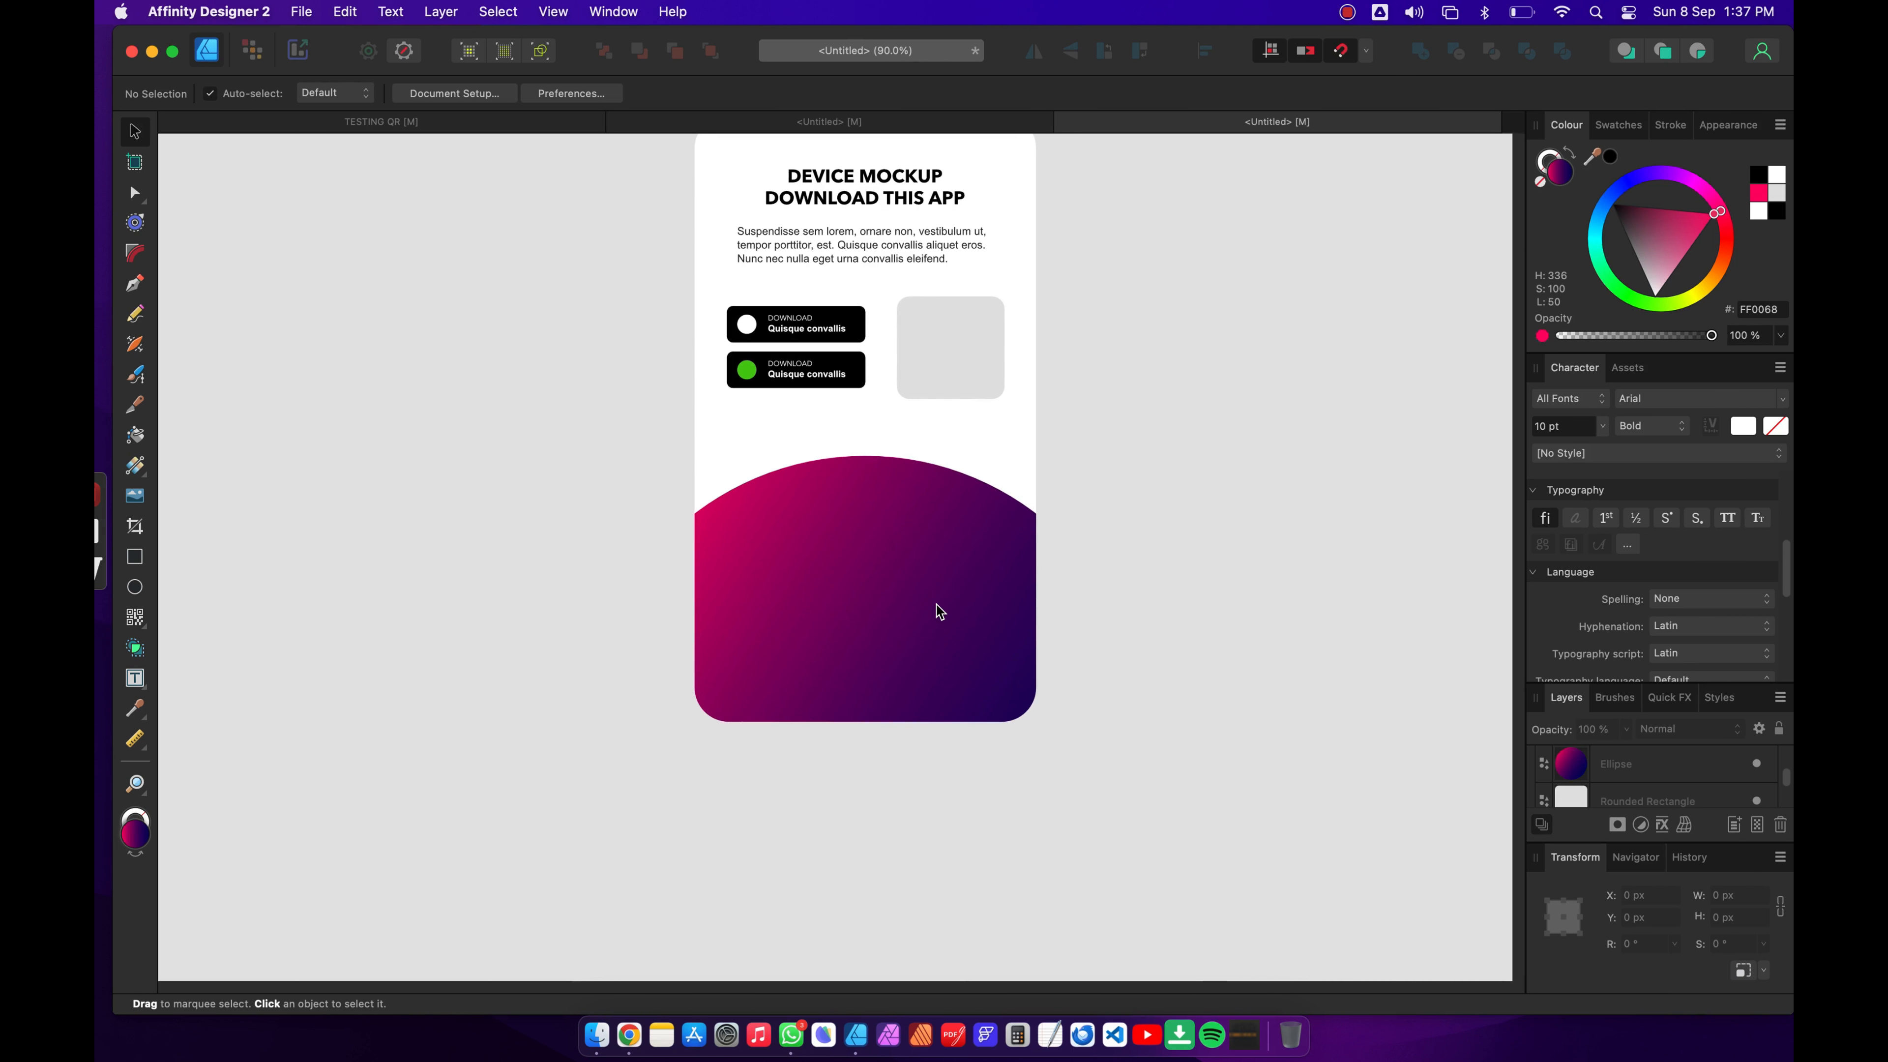
{"action": "scroll", "coordinate": [954, 336], "scroll_direction": "down", "scroll_amount": 2}
{"action": "scroll", "coordinate": [954, 336], "scroll_direction": "up", "scroll_amount": 5}
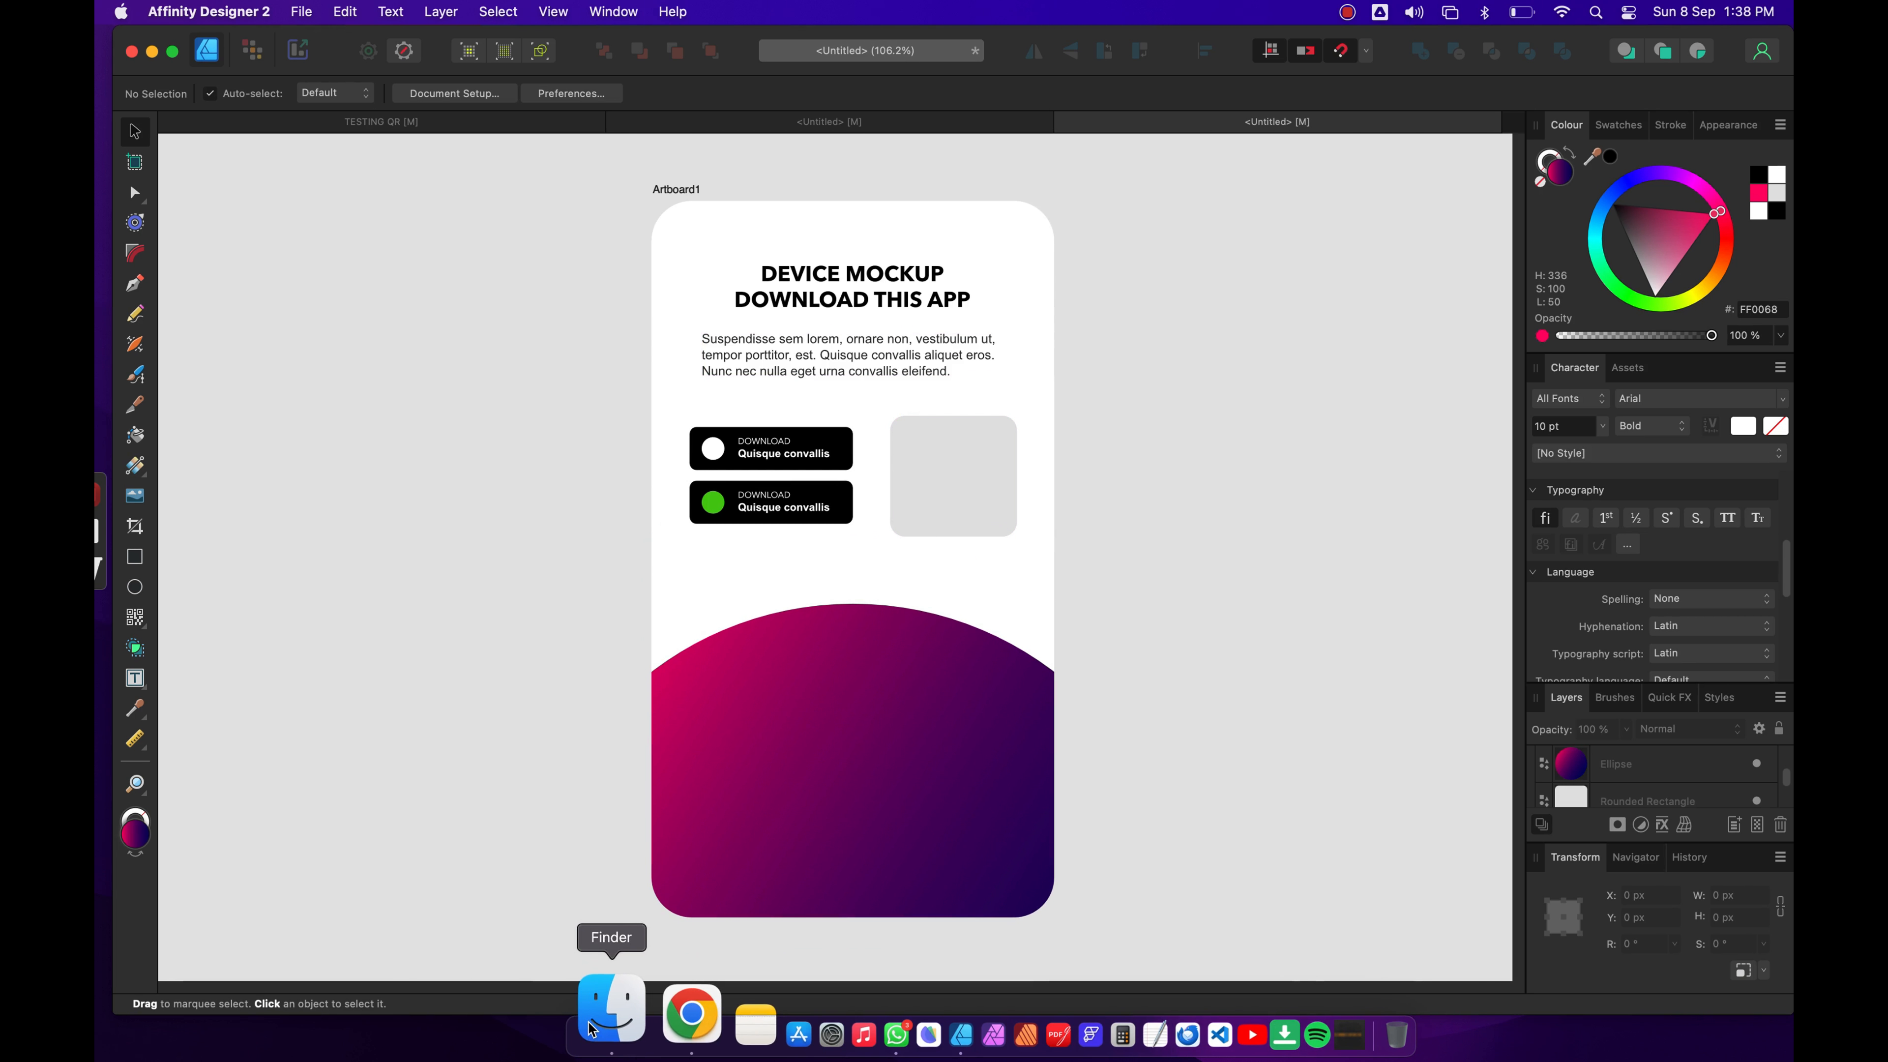
{"action": "right_click", "coordinate": [376, 484]}
{"action": "left_click", "coordinate": [316, 318]}
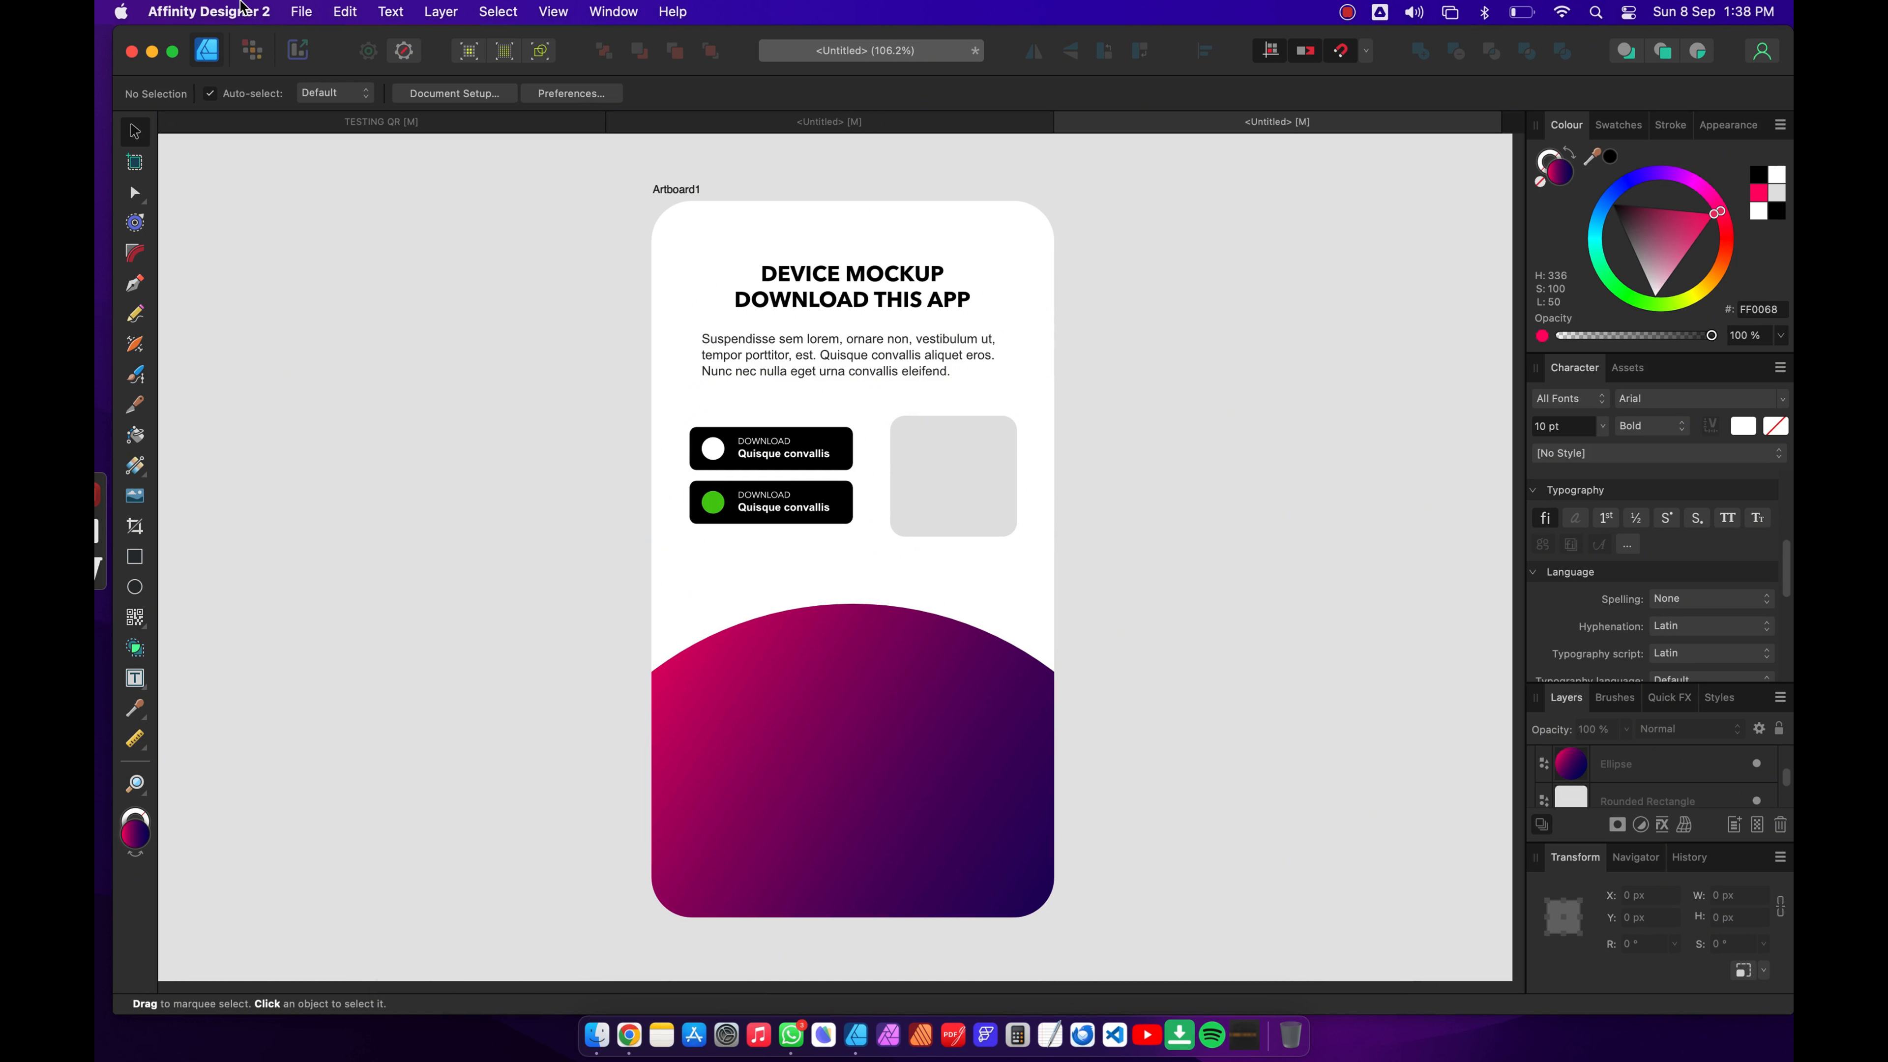
{"action": "left_click", "coordinate": [301, 11]}
{"action": "left_click", "coordinate": [346, 395]}
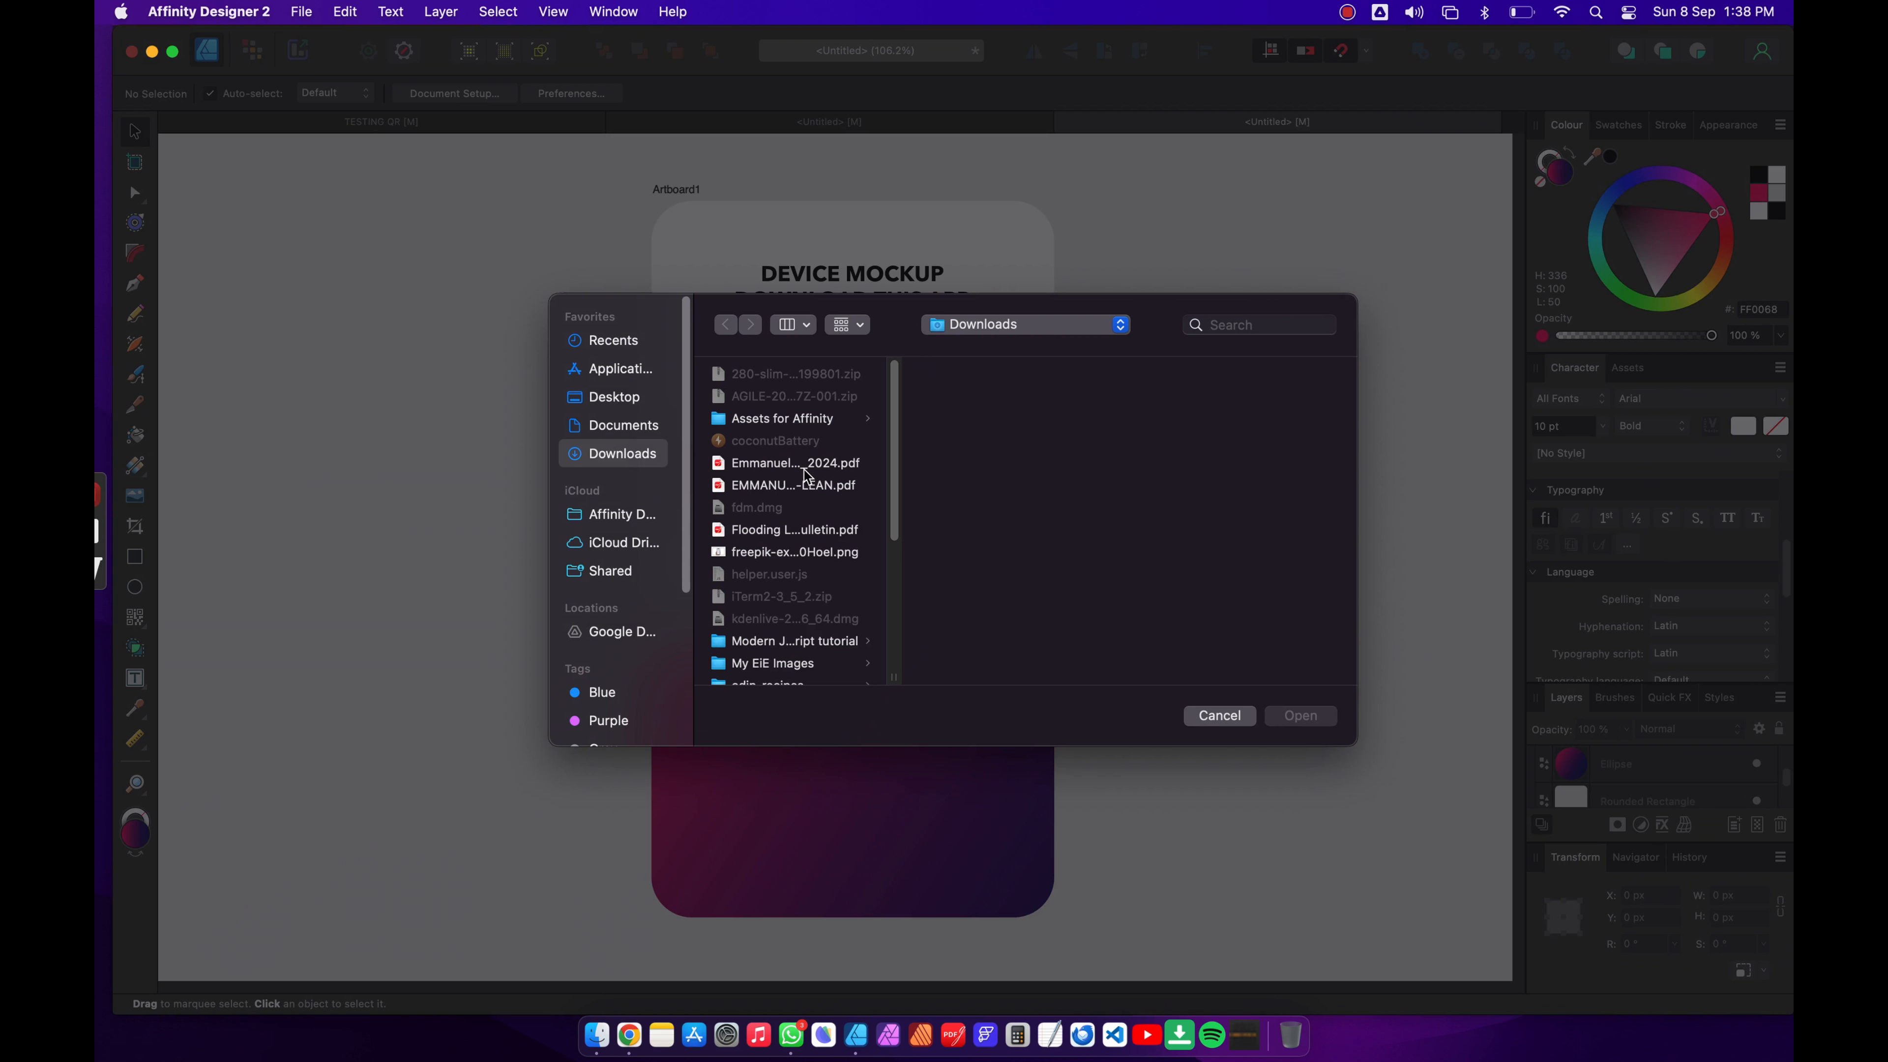
{"action": "scroll", "coordinate": [834, 592], "scroll_direction": "down", "scroll_amount": 4}
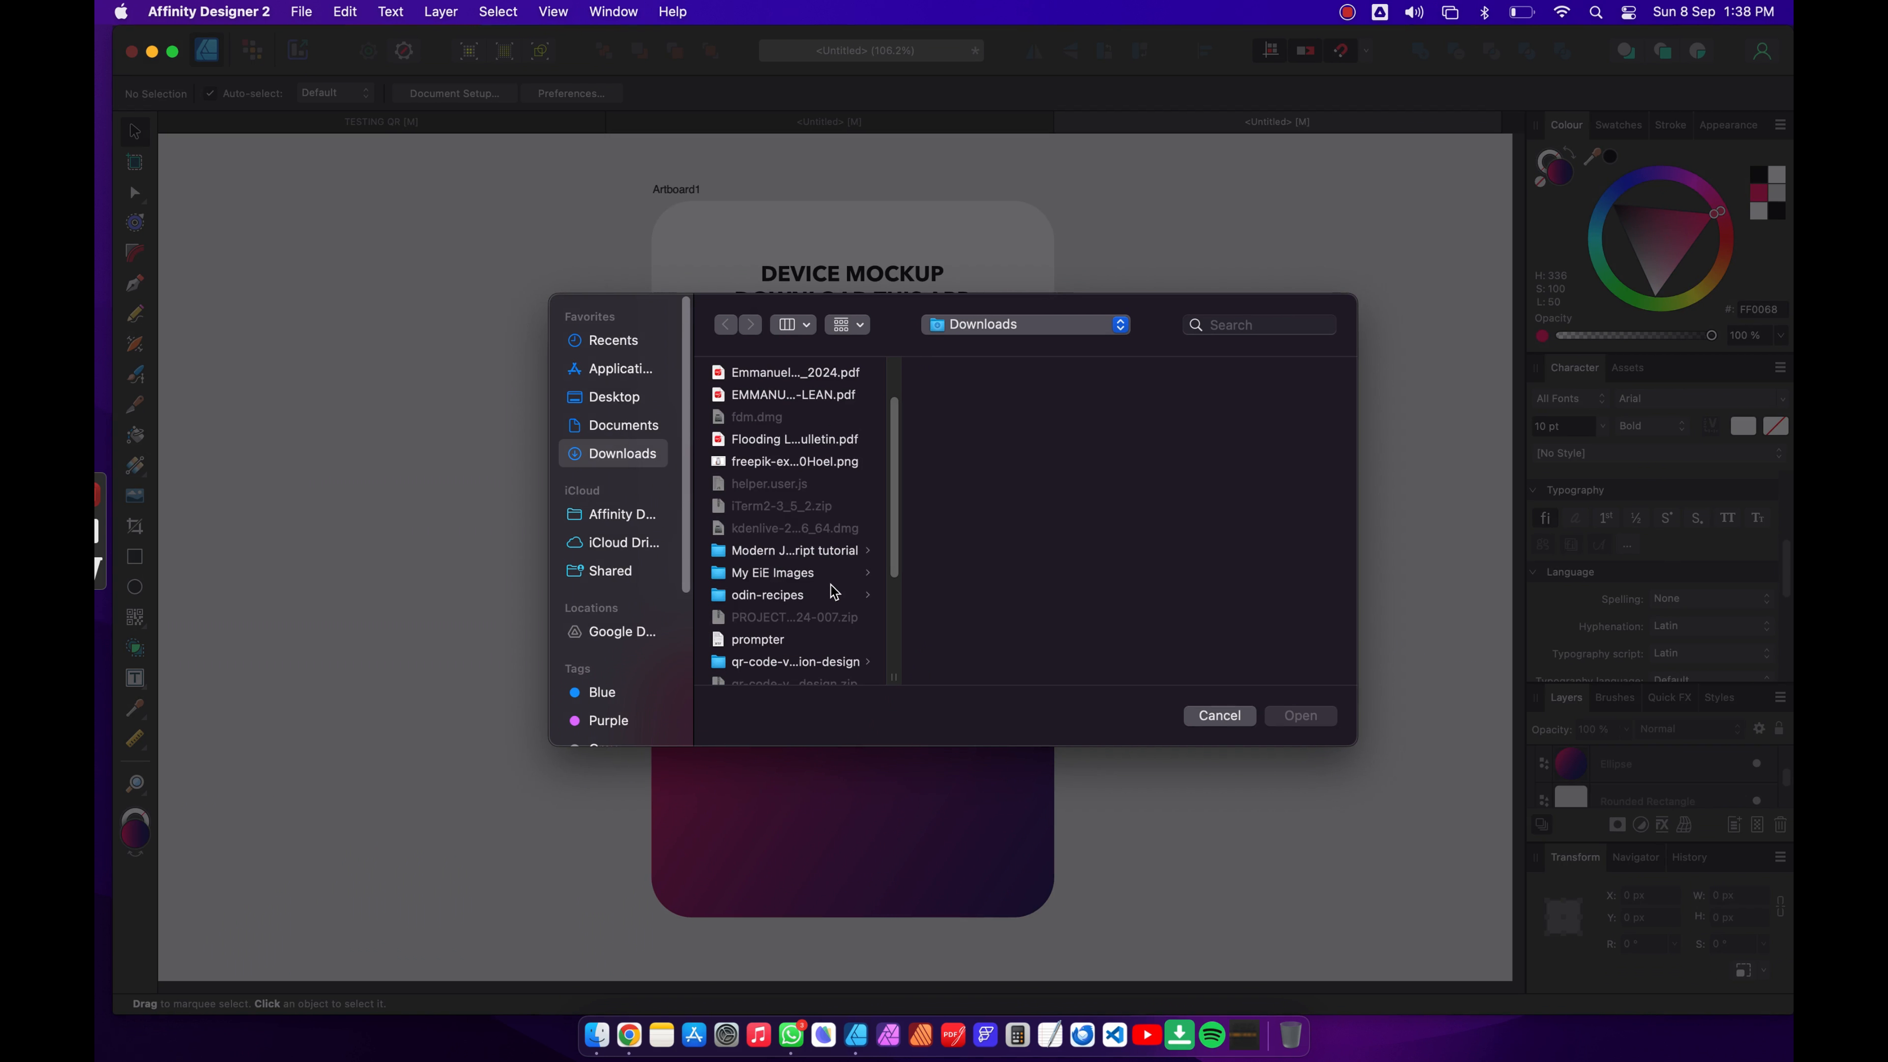
{"action": "left_click", "coordinate": [828, 471]}
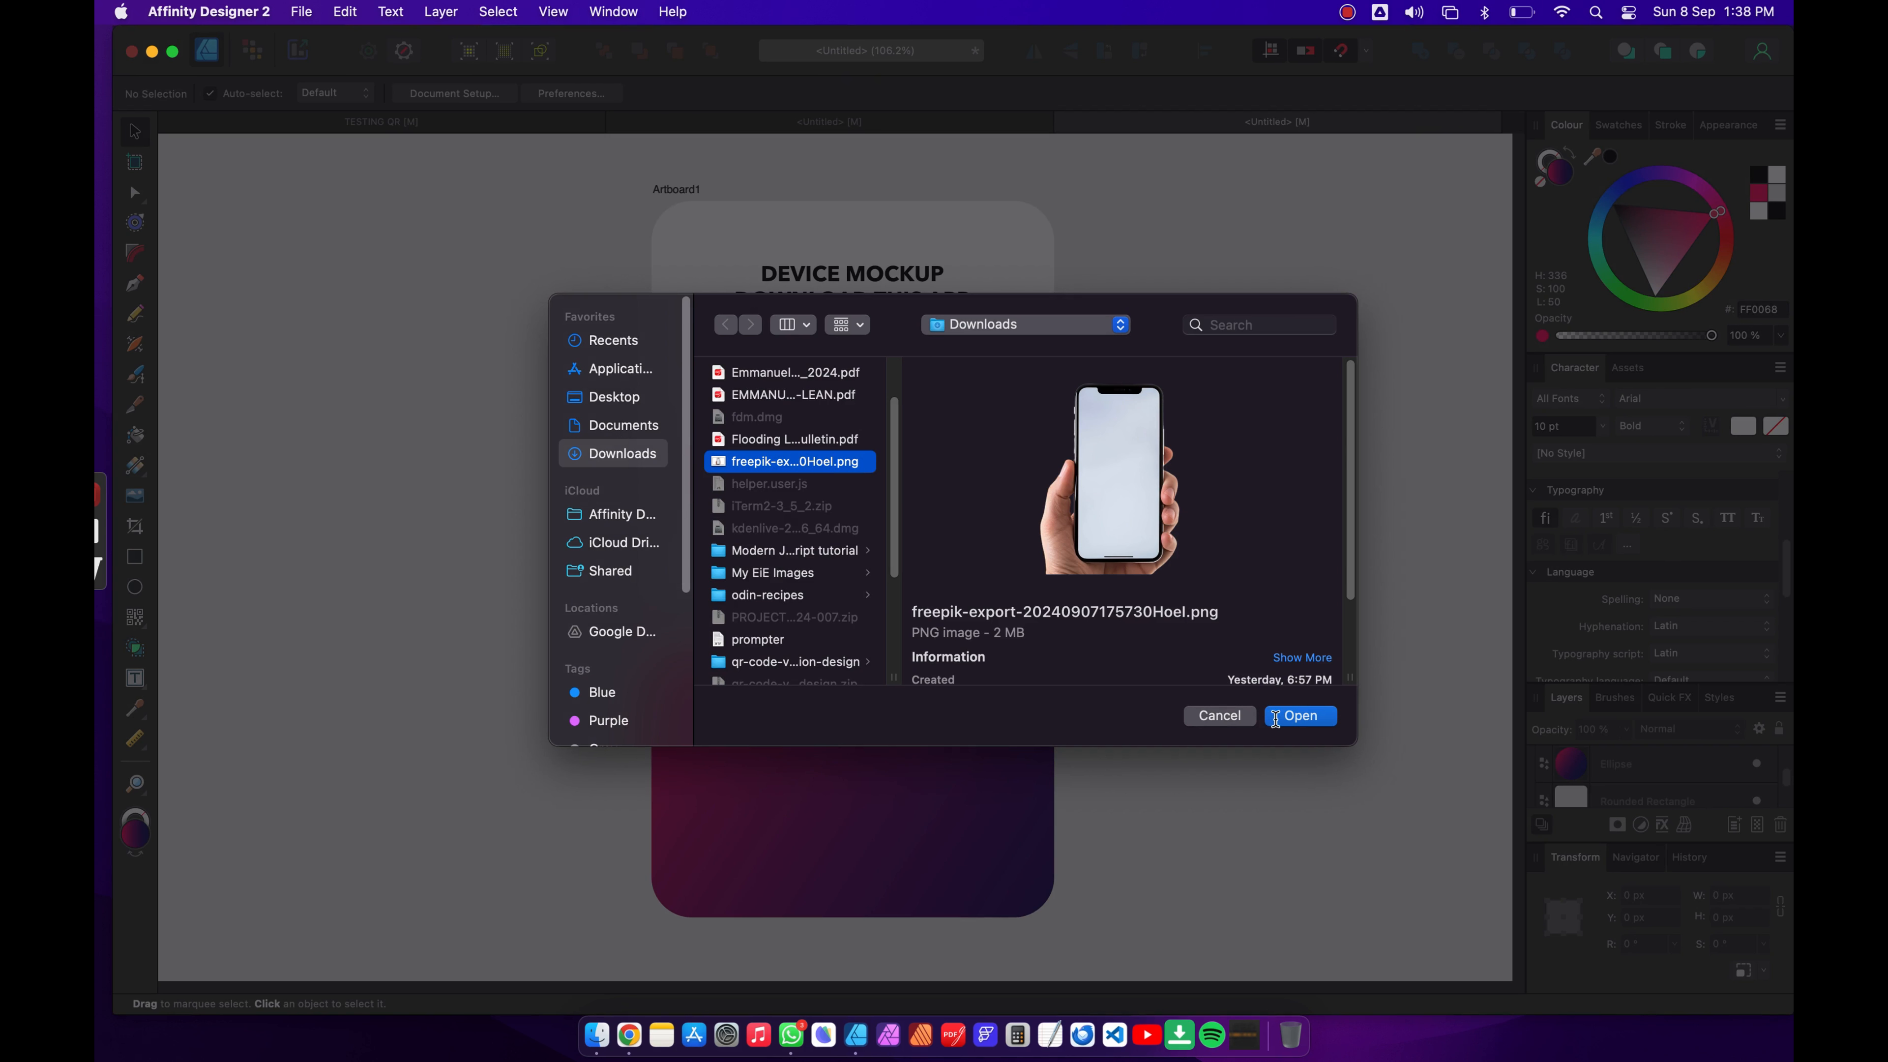
{"action": "left_click", "coordinate": [1299, 715]}
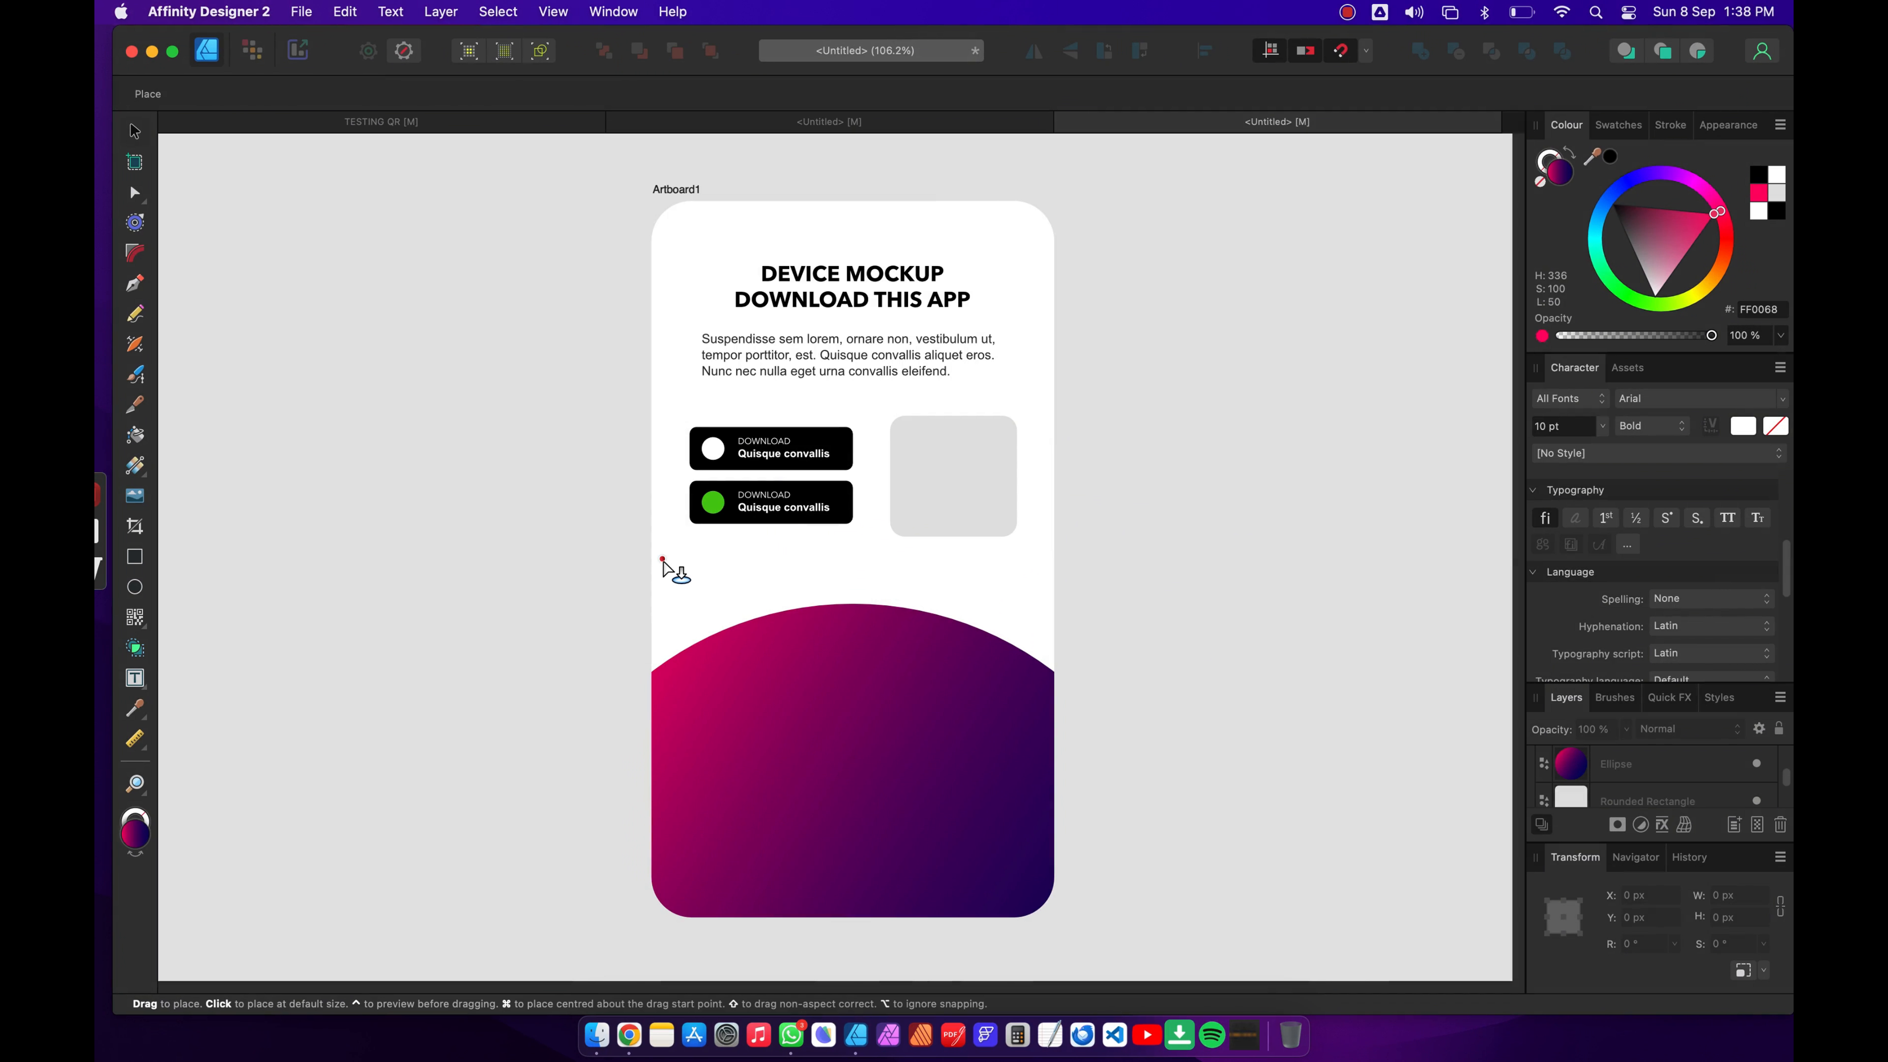
{"action": "left_click_drag", "start_coordinate": [724, 565], "coordinate": [1068, 886]}
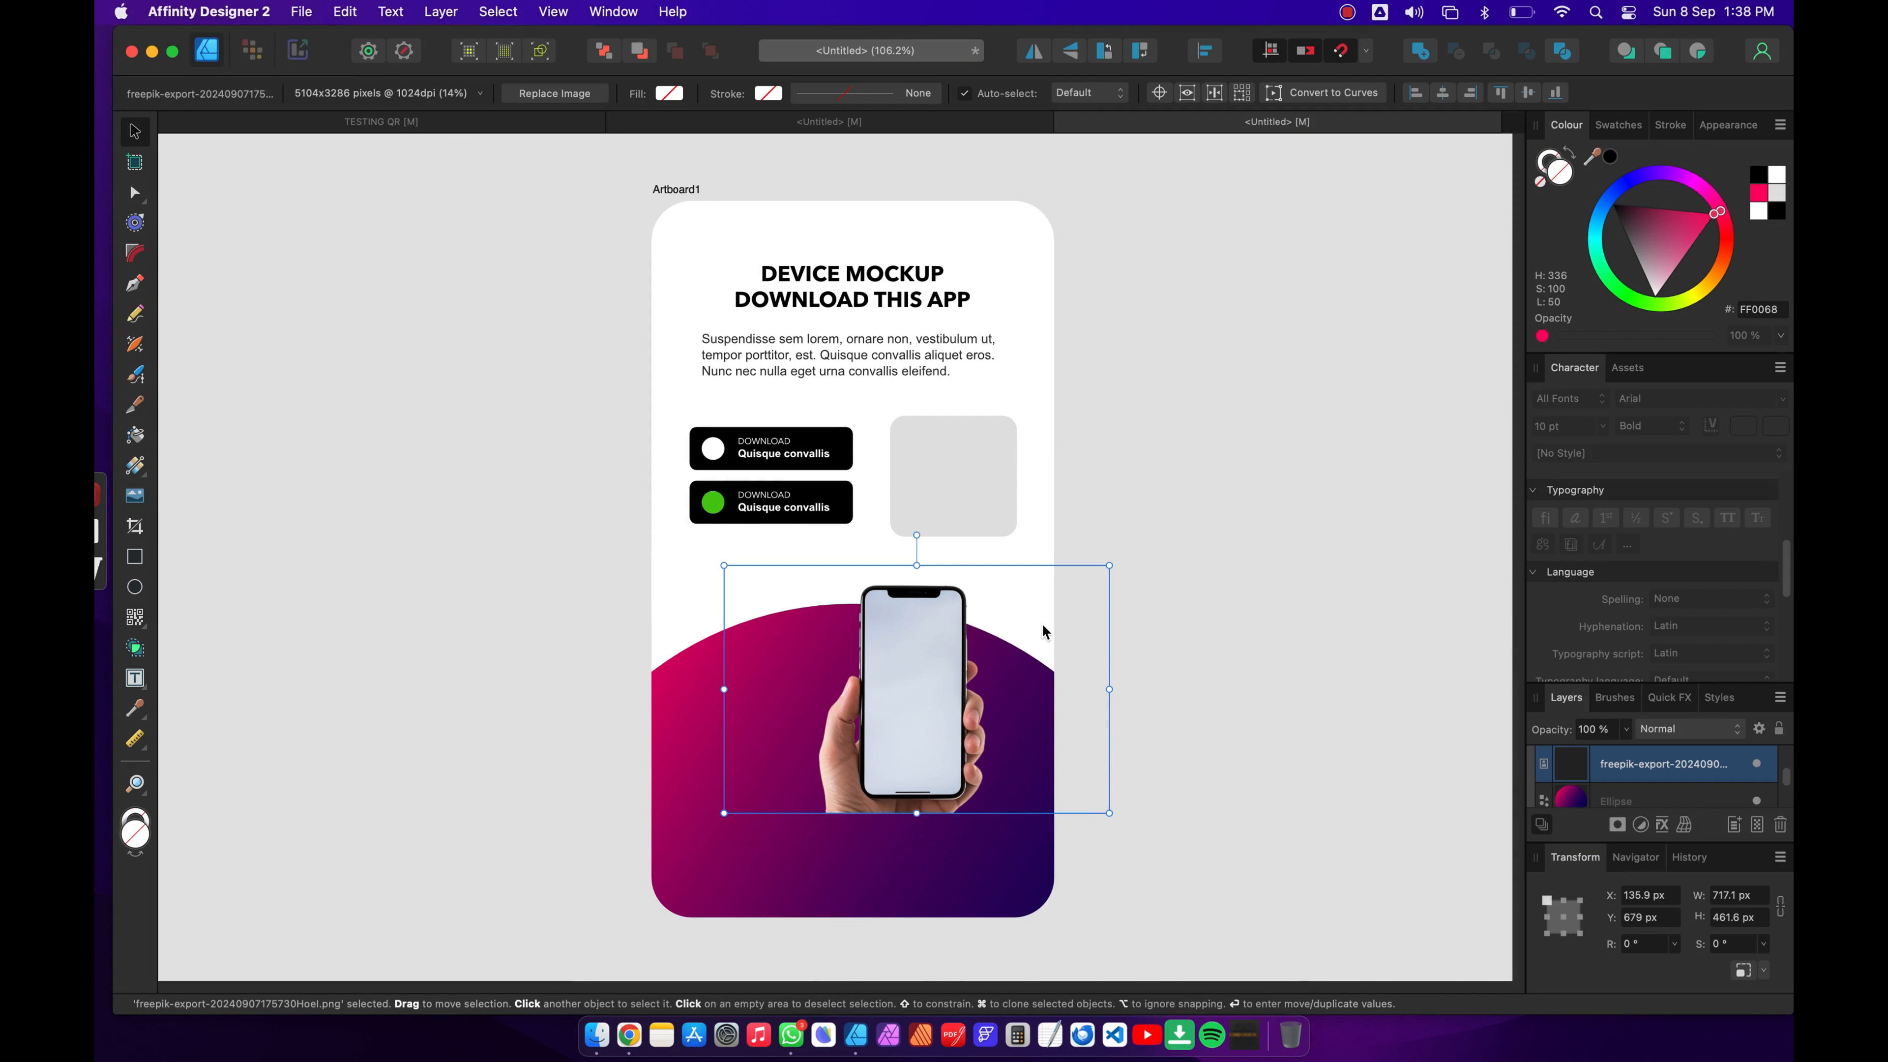
Step: Enlarge the placed phone image to about 1101 × 709 px, with its bottom edge on the artboard's bottom edge
{"action": "left_click_drag", "start_coordinate": [724, 813], "coordinate": [562, 930]}
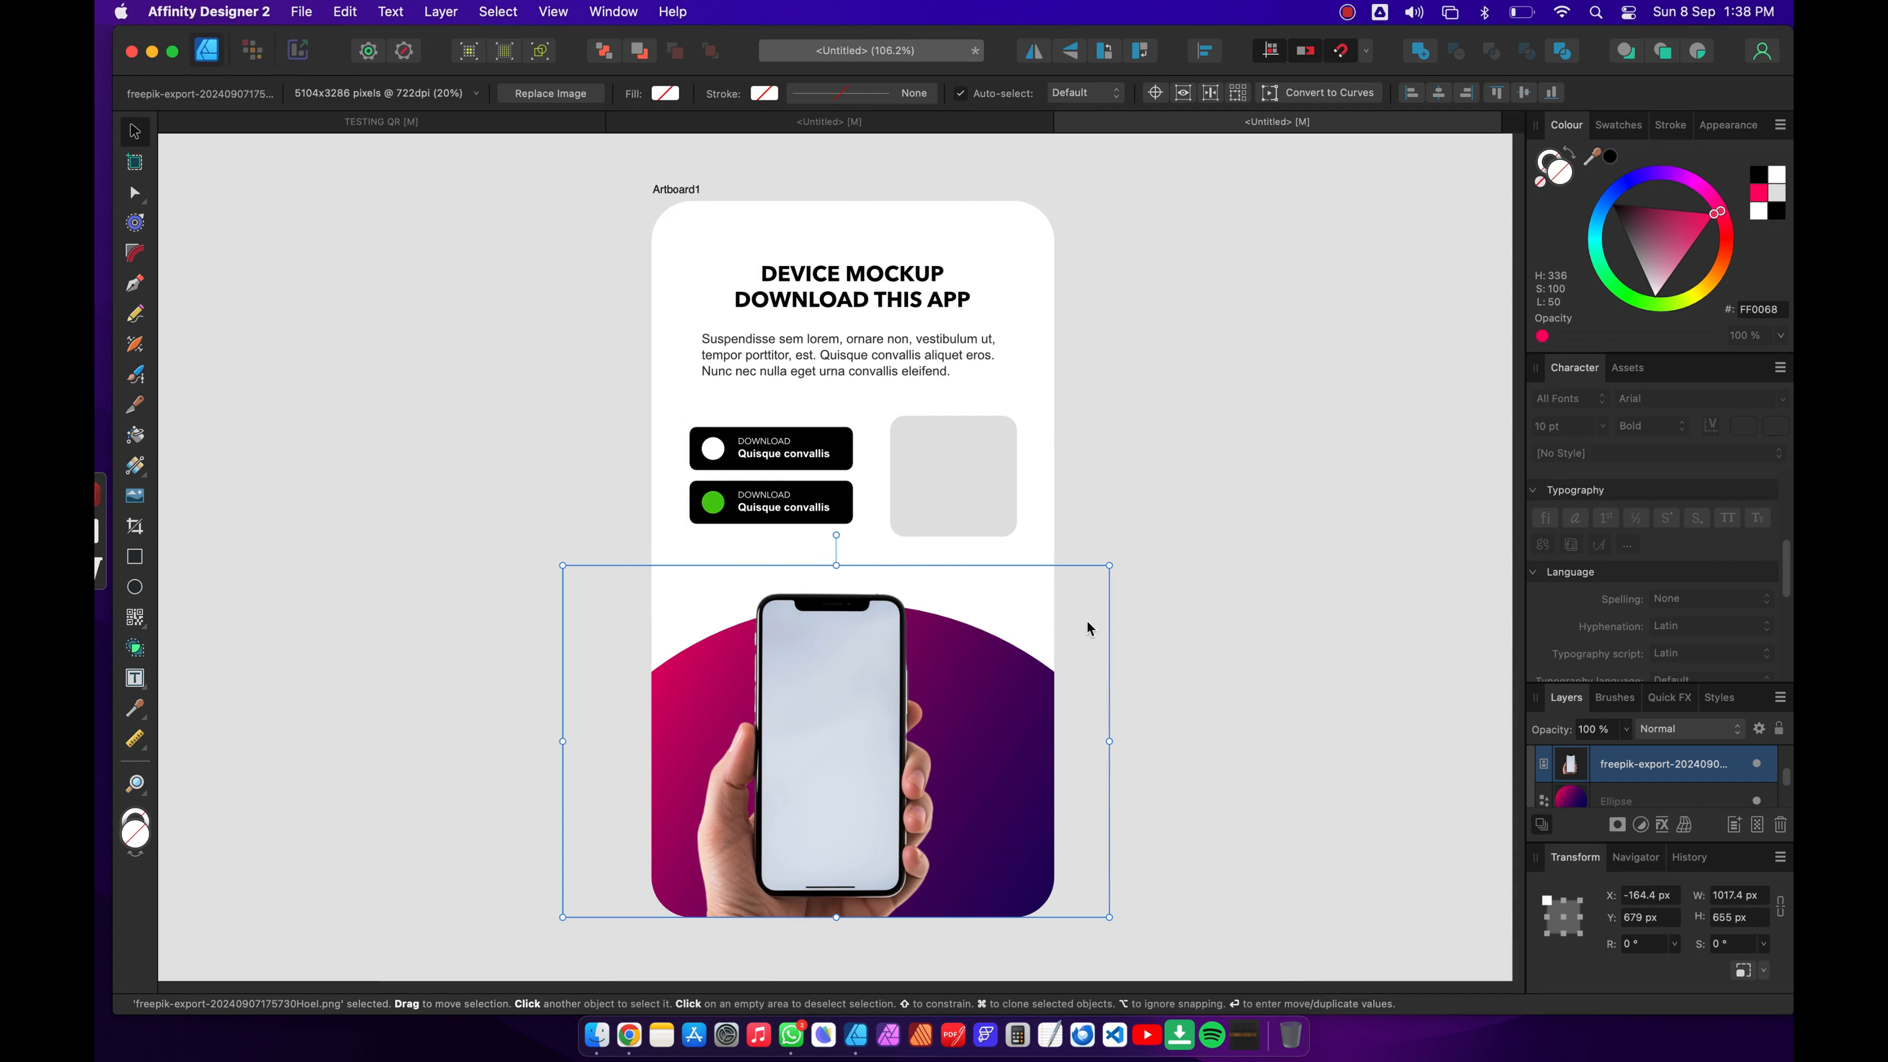
{"action": "left_click_drag", "start_coordinate": [1110, 567], "coordinate": [1147, 514]}
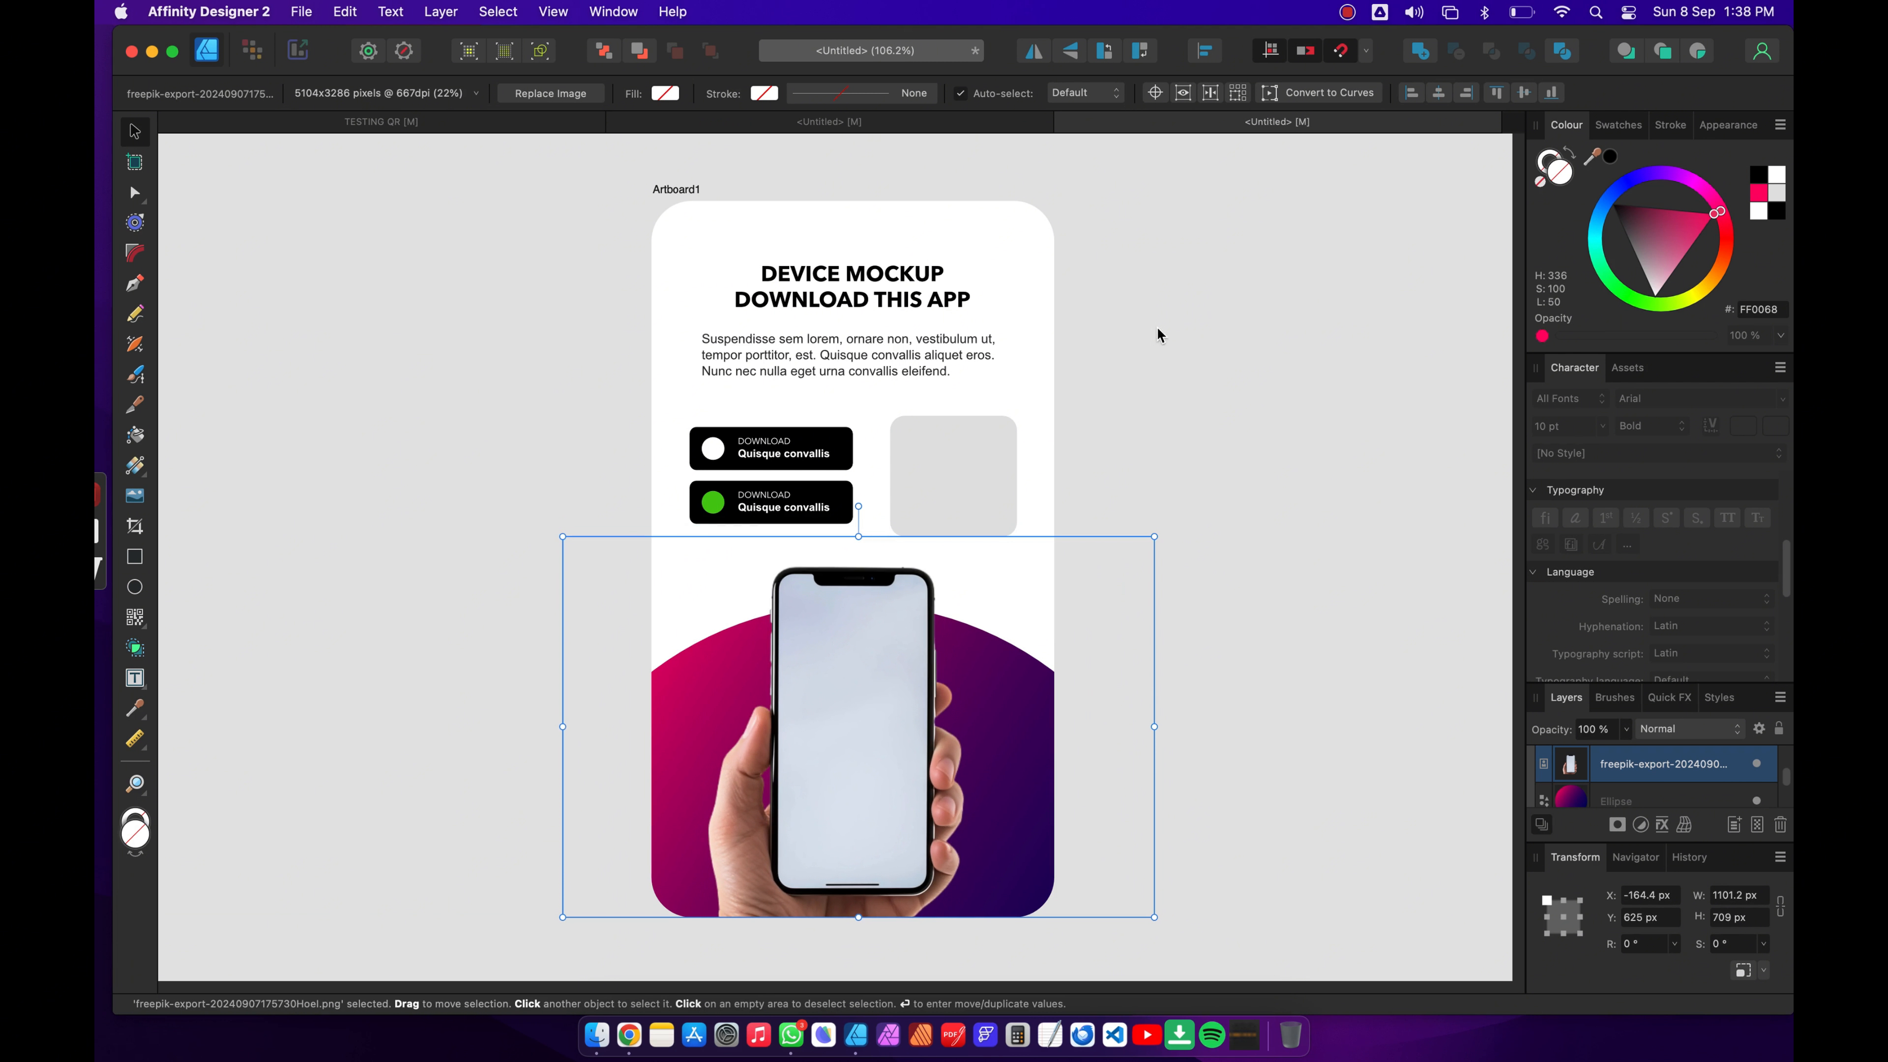
{"action": "left_click", "coordinate": [1158, 298]}
{"action": "left_click", "coordinate": [852, 750]}
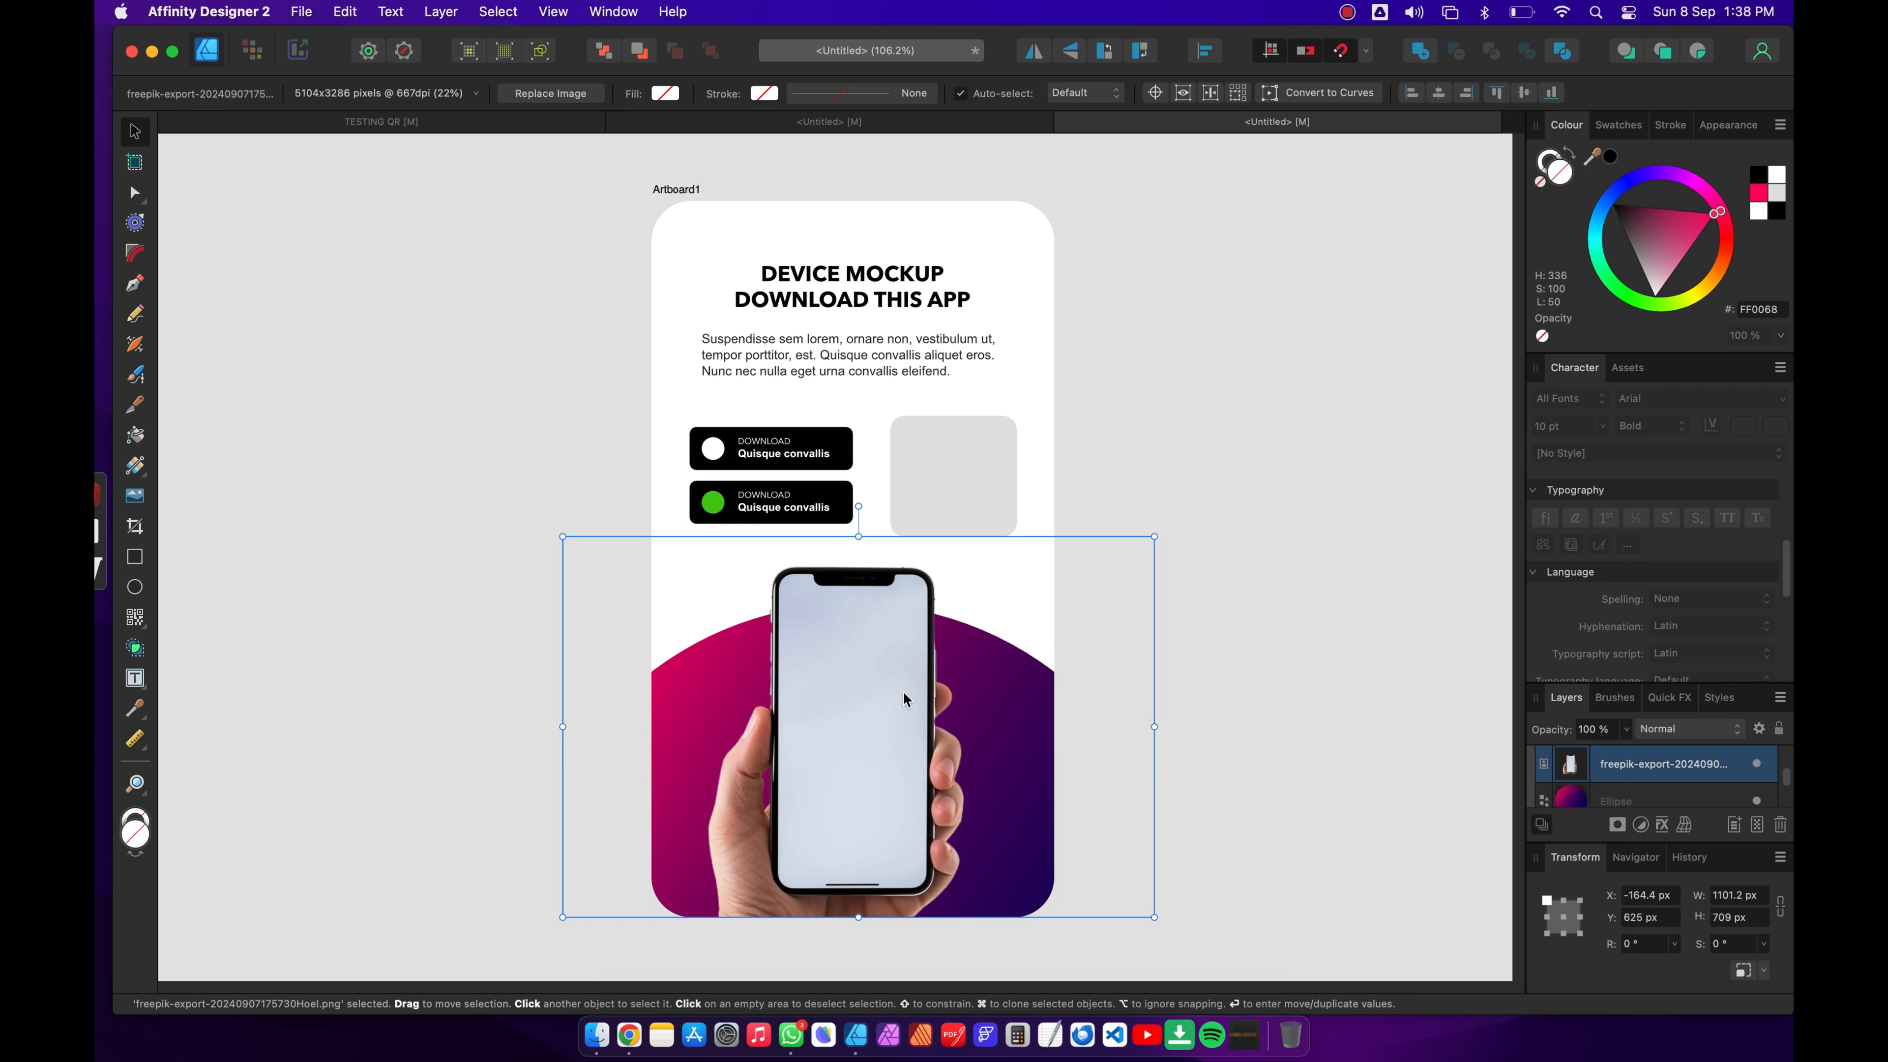
{"action": "left_click", "coordinate": [1141, 292]}
Step: Add an outer shadow to the phone image with a radius of 78.9 px, an offset of 27.8 px and reduced opacity
{"action": "left_click", "coordinate": [855, 637]}
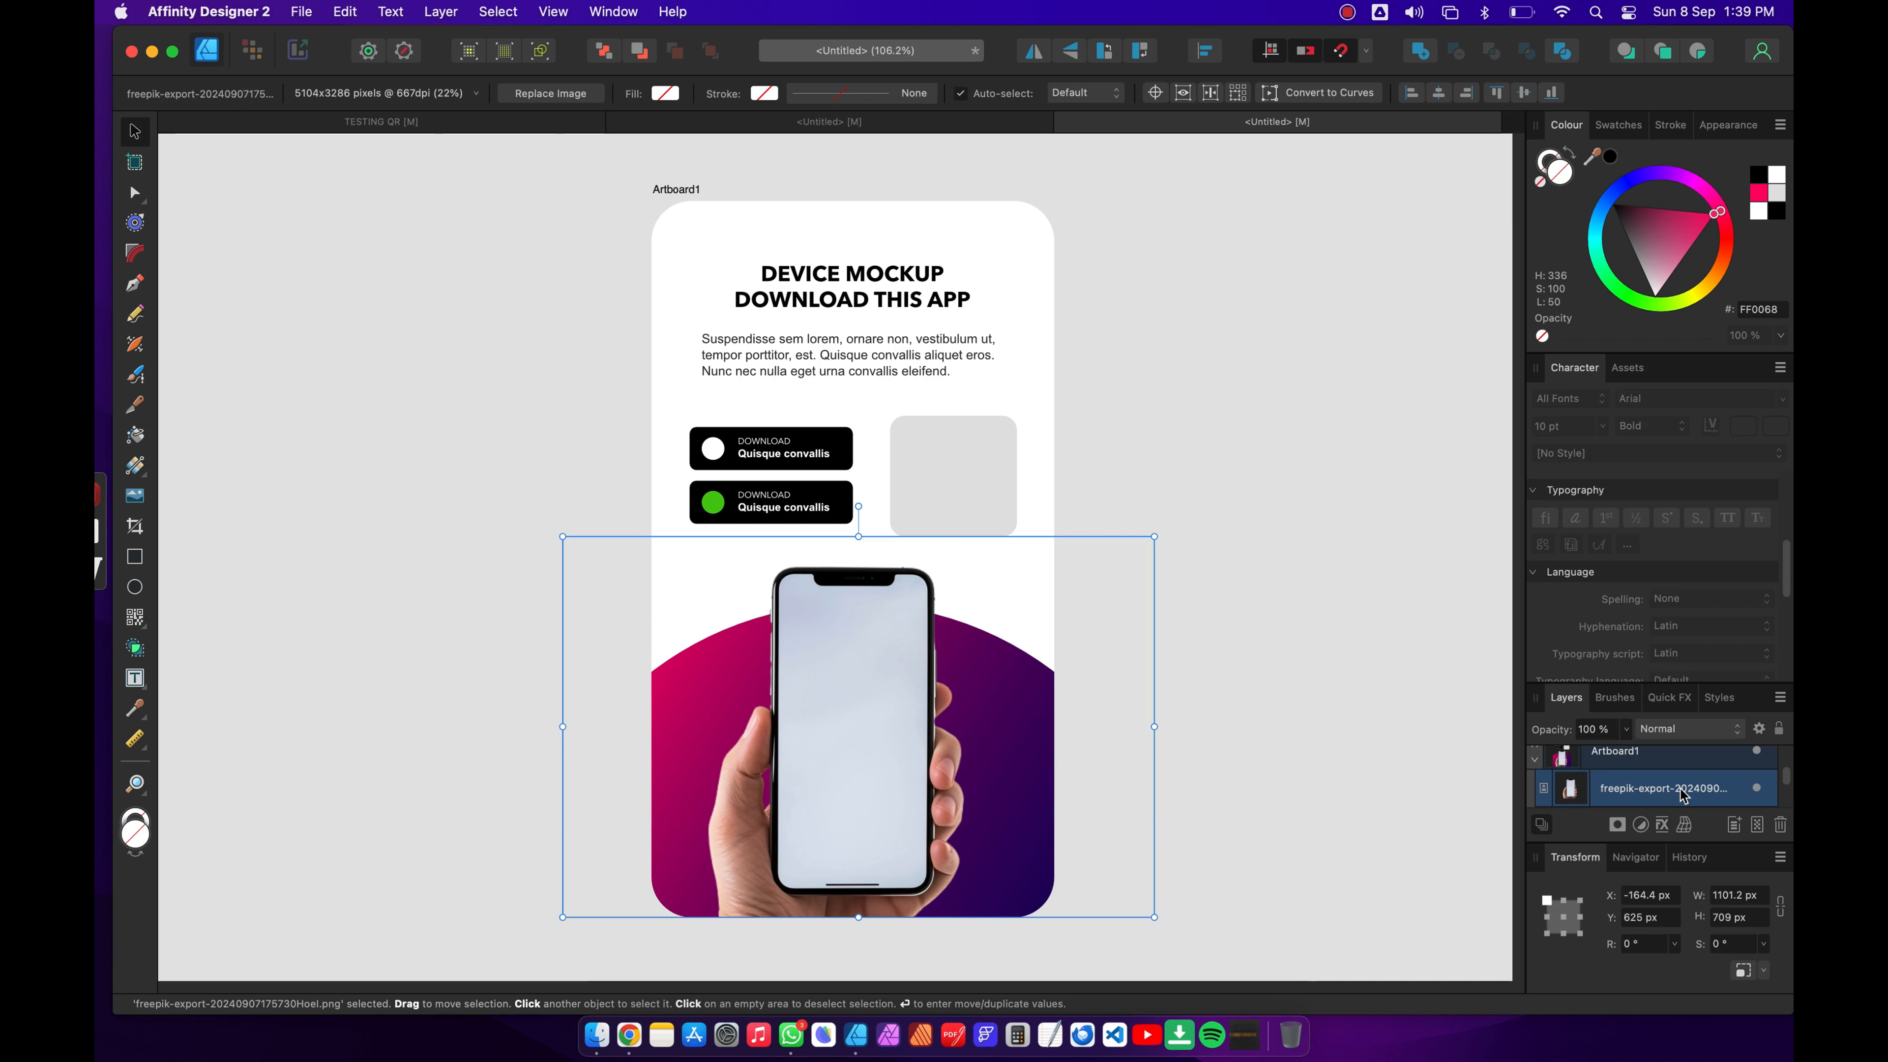
{"action": "left_click", "coordinate": [1663, 825]}
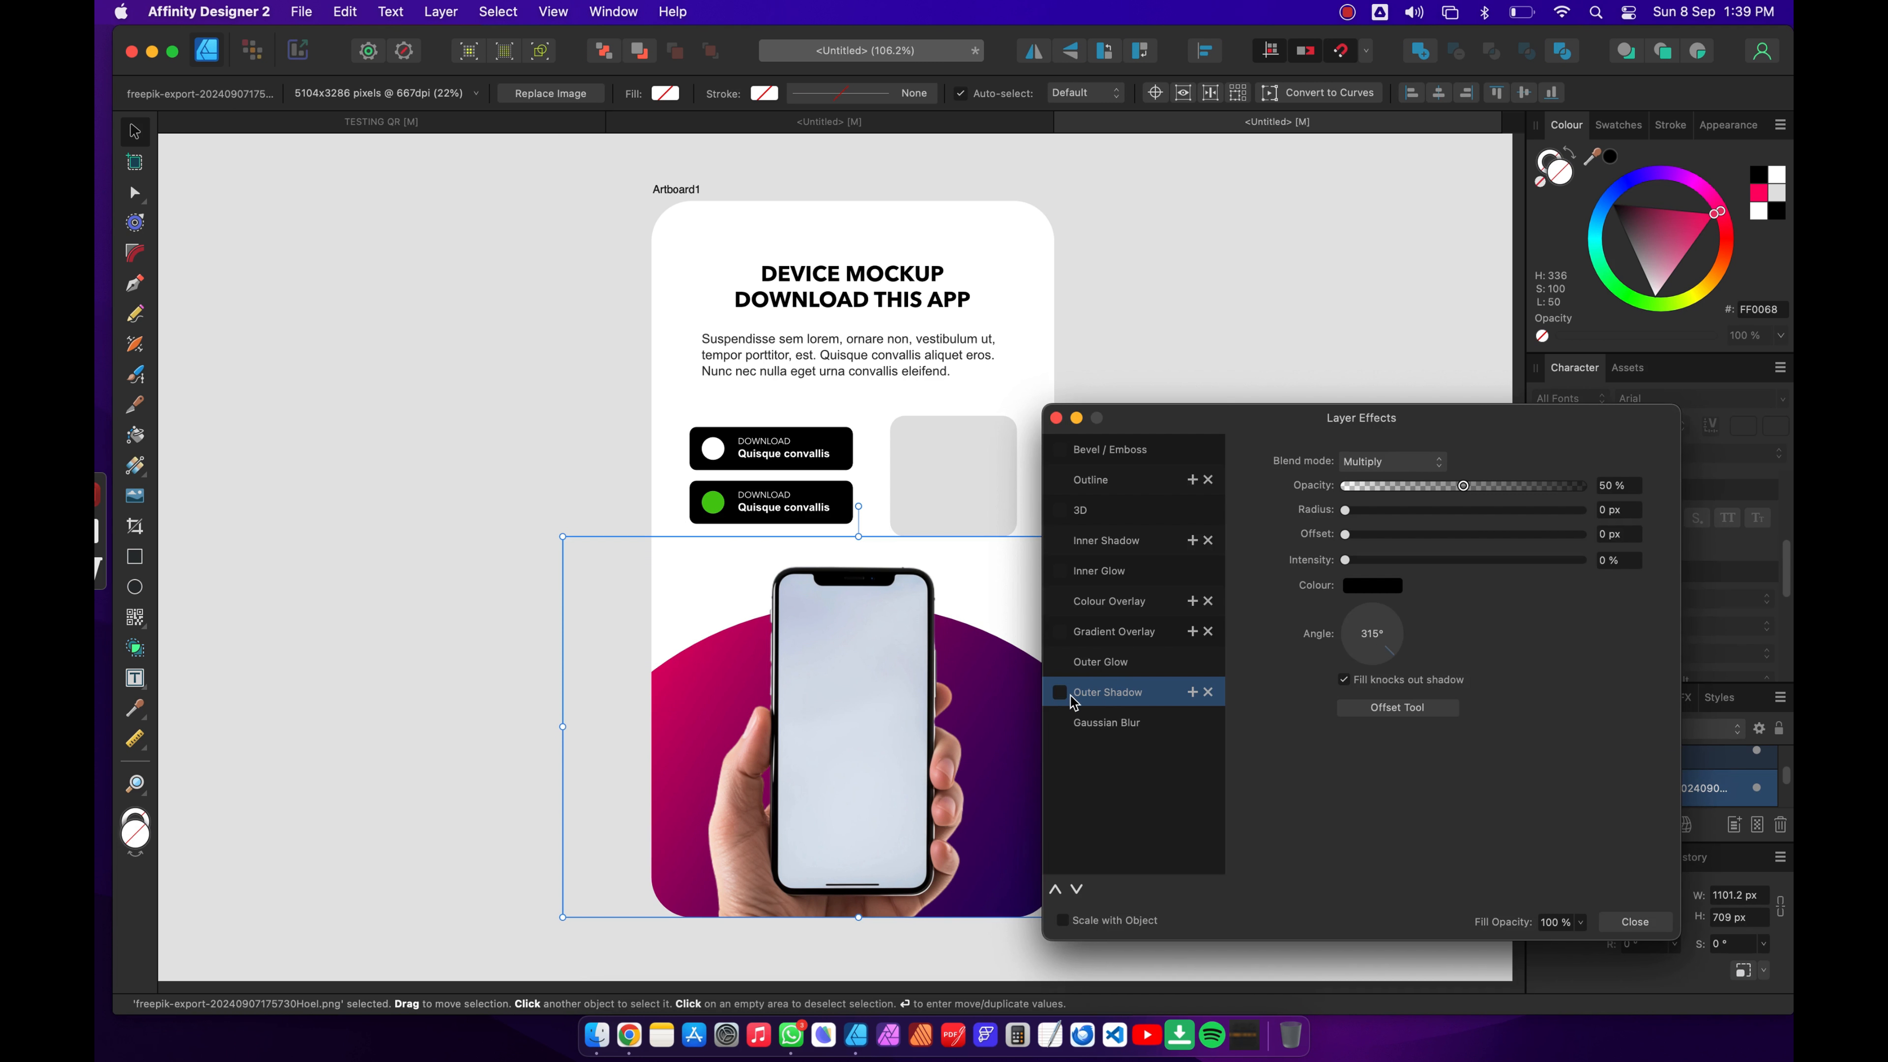
{"action": "left_click", "coordinate": [1060, 693]}
{"action": "left_click_drag", "start_coordinate": [1393, 543], "coordinate": [1569, 524]}
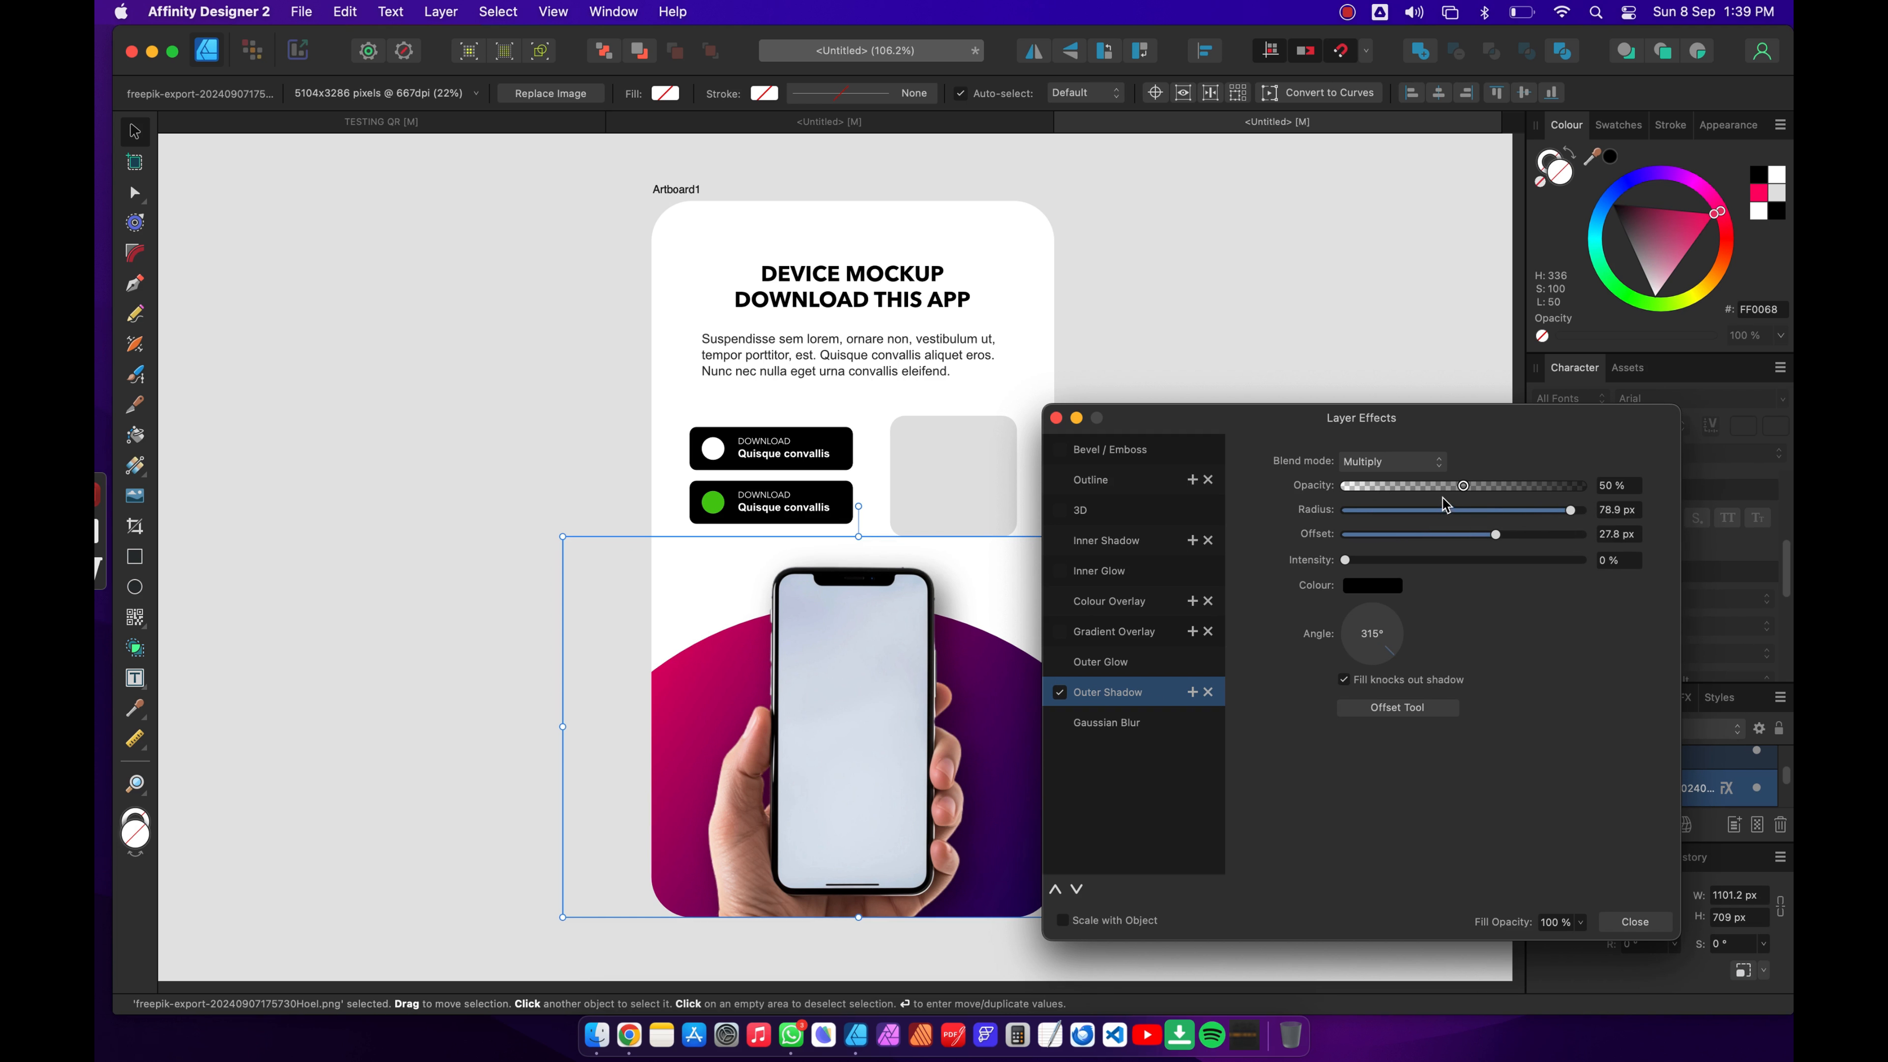
{"action": "left_click_drag", "start_coordinate": [1445, 488], "coordinate": [1426, 487]}
{"action": "left_click", "coordinate": [1624, 921]}
{"action": "left_click", "coordinate": [1382, 493]}
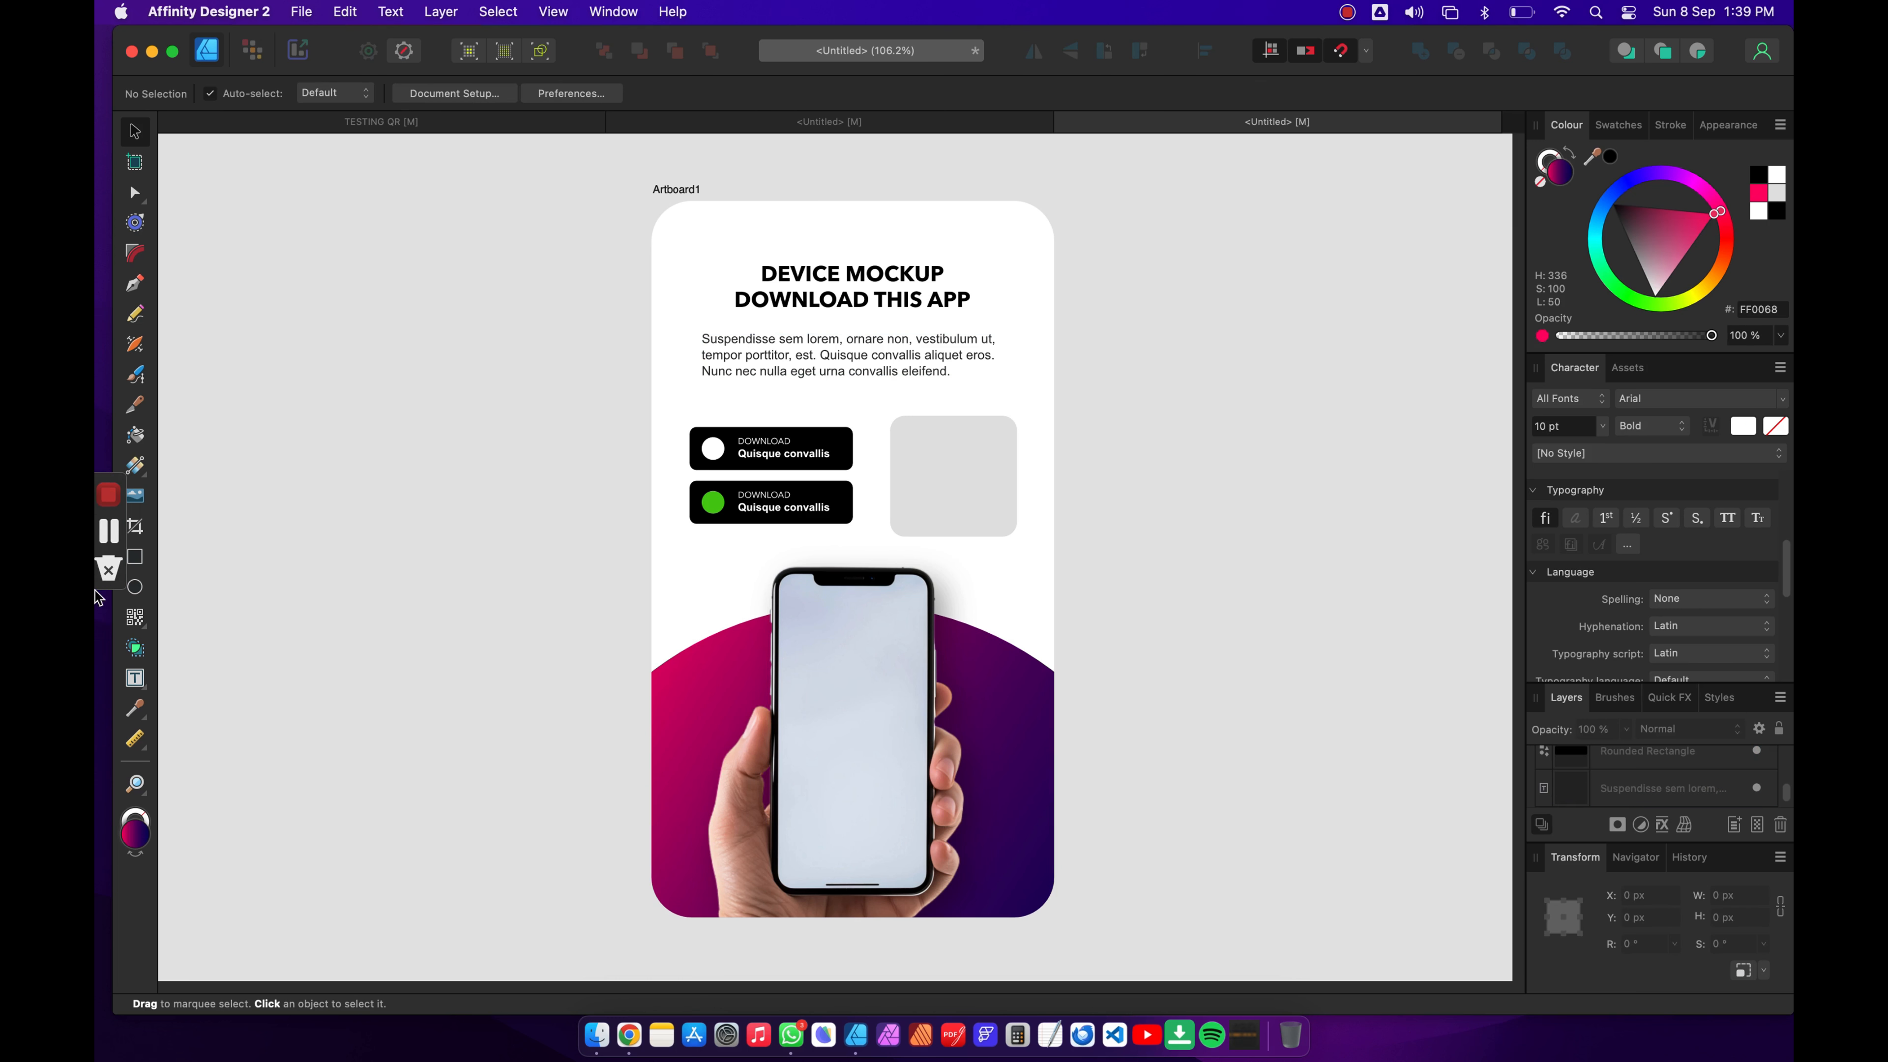
Step: Duplicate the upper DOWNLOAD label onto the phone's screen, bring the copy to the front and colour it grey 717171
{"action": "left_click", "coordinate": [771, 447]}
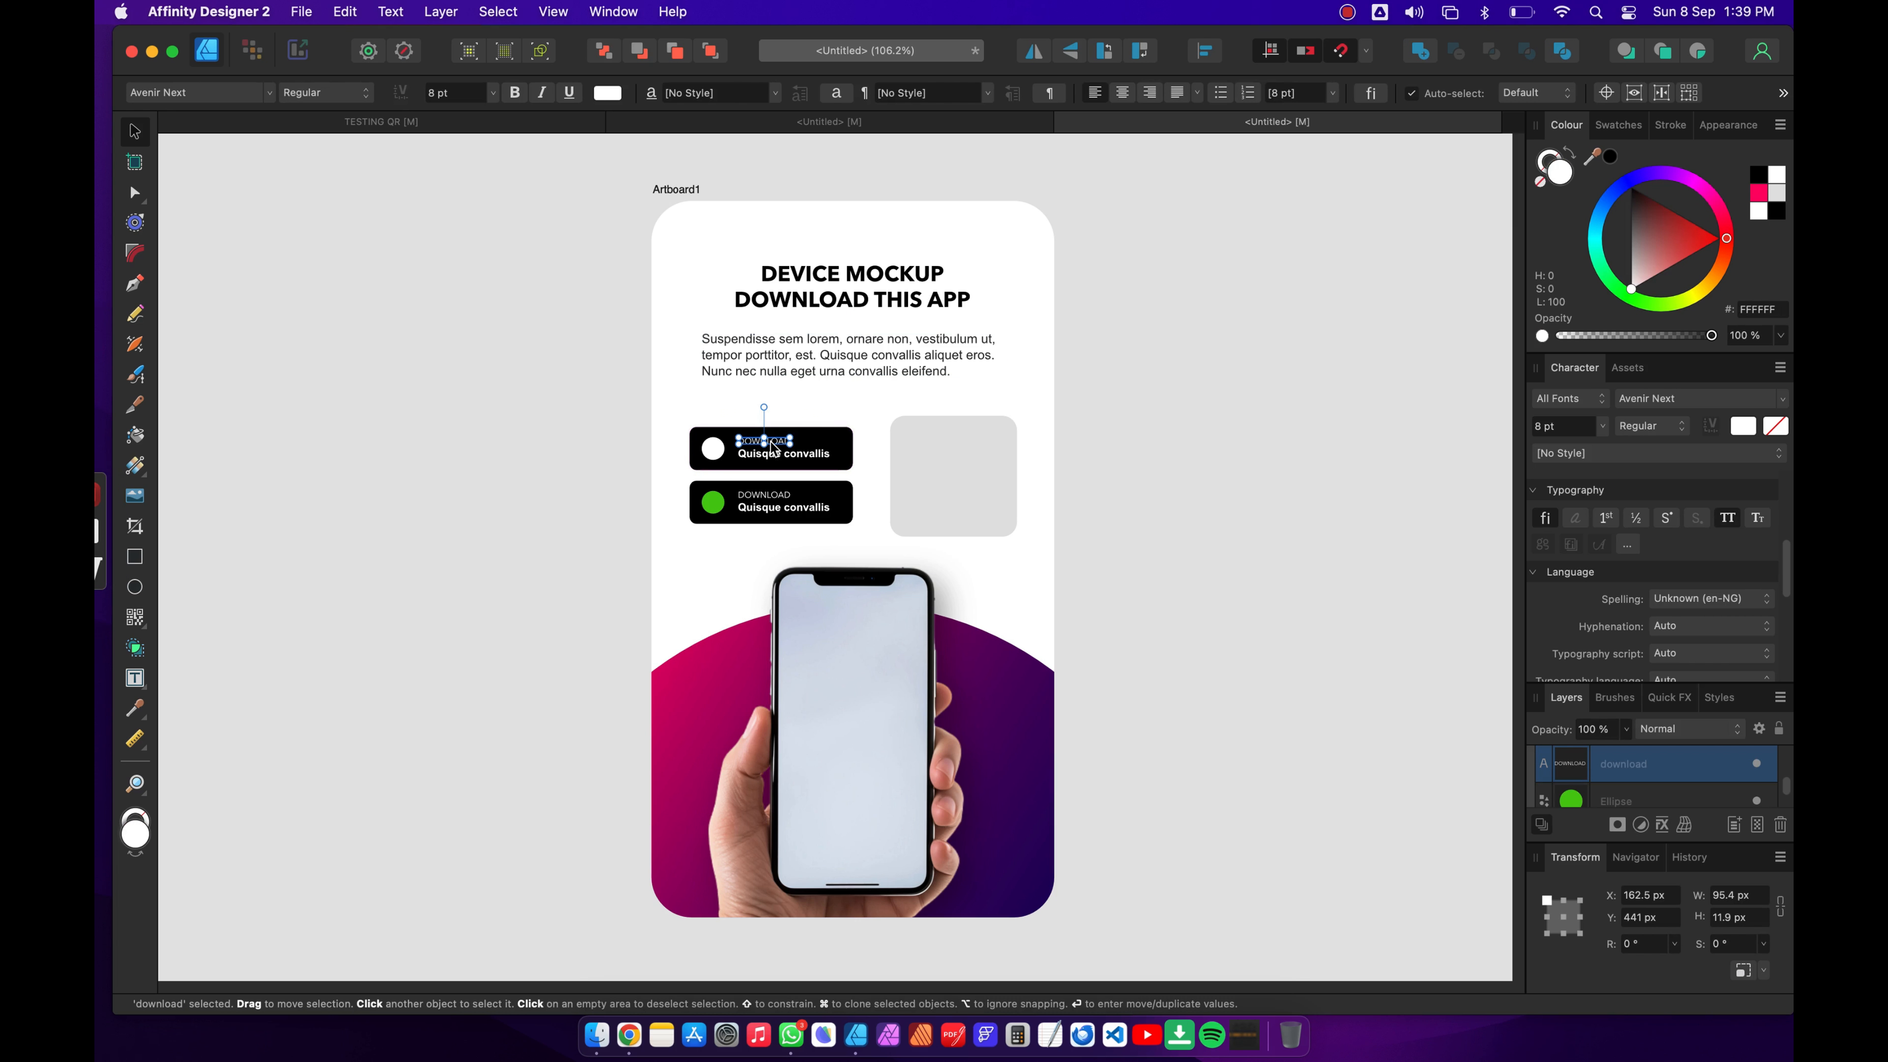
{"action": "left_click_drag", "start_coordinate": [772, 447], "coordinate": [866, 719]}
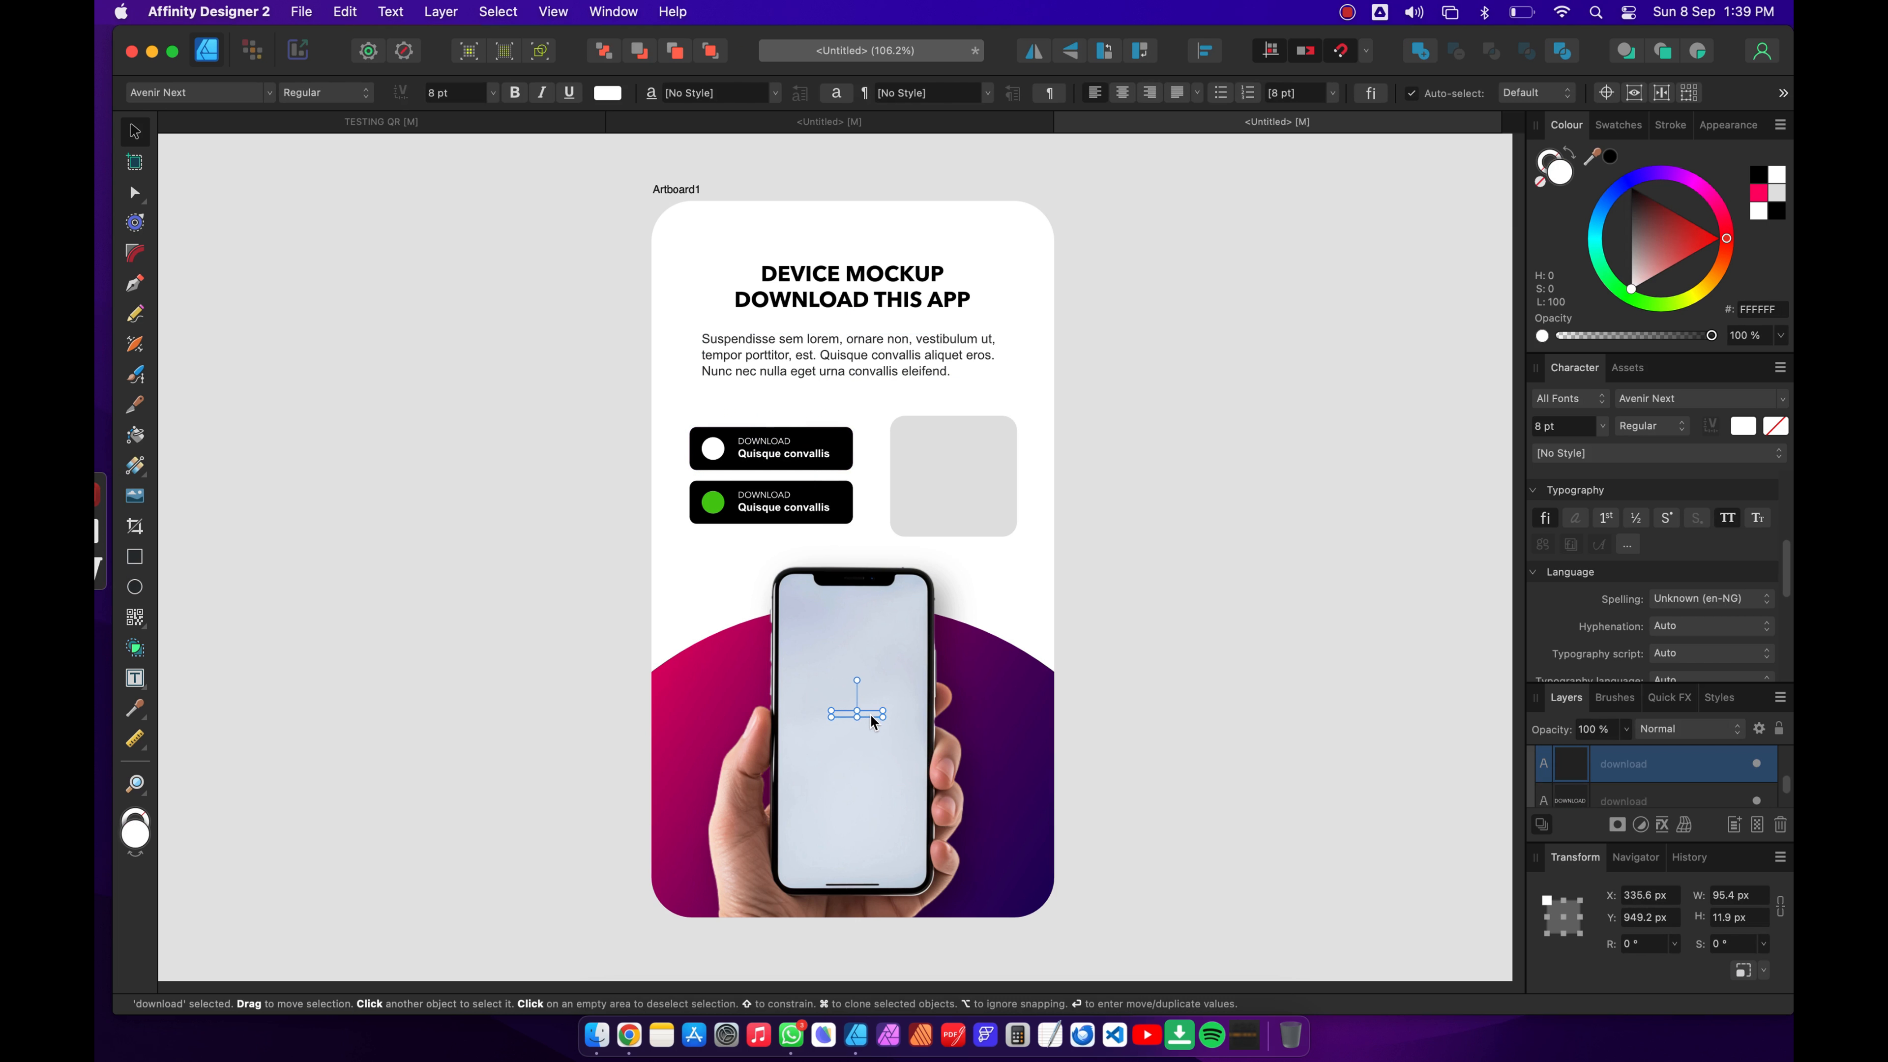
{"action": "left_click", "coordinate": [707, 52]}
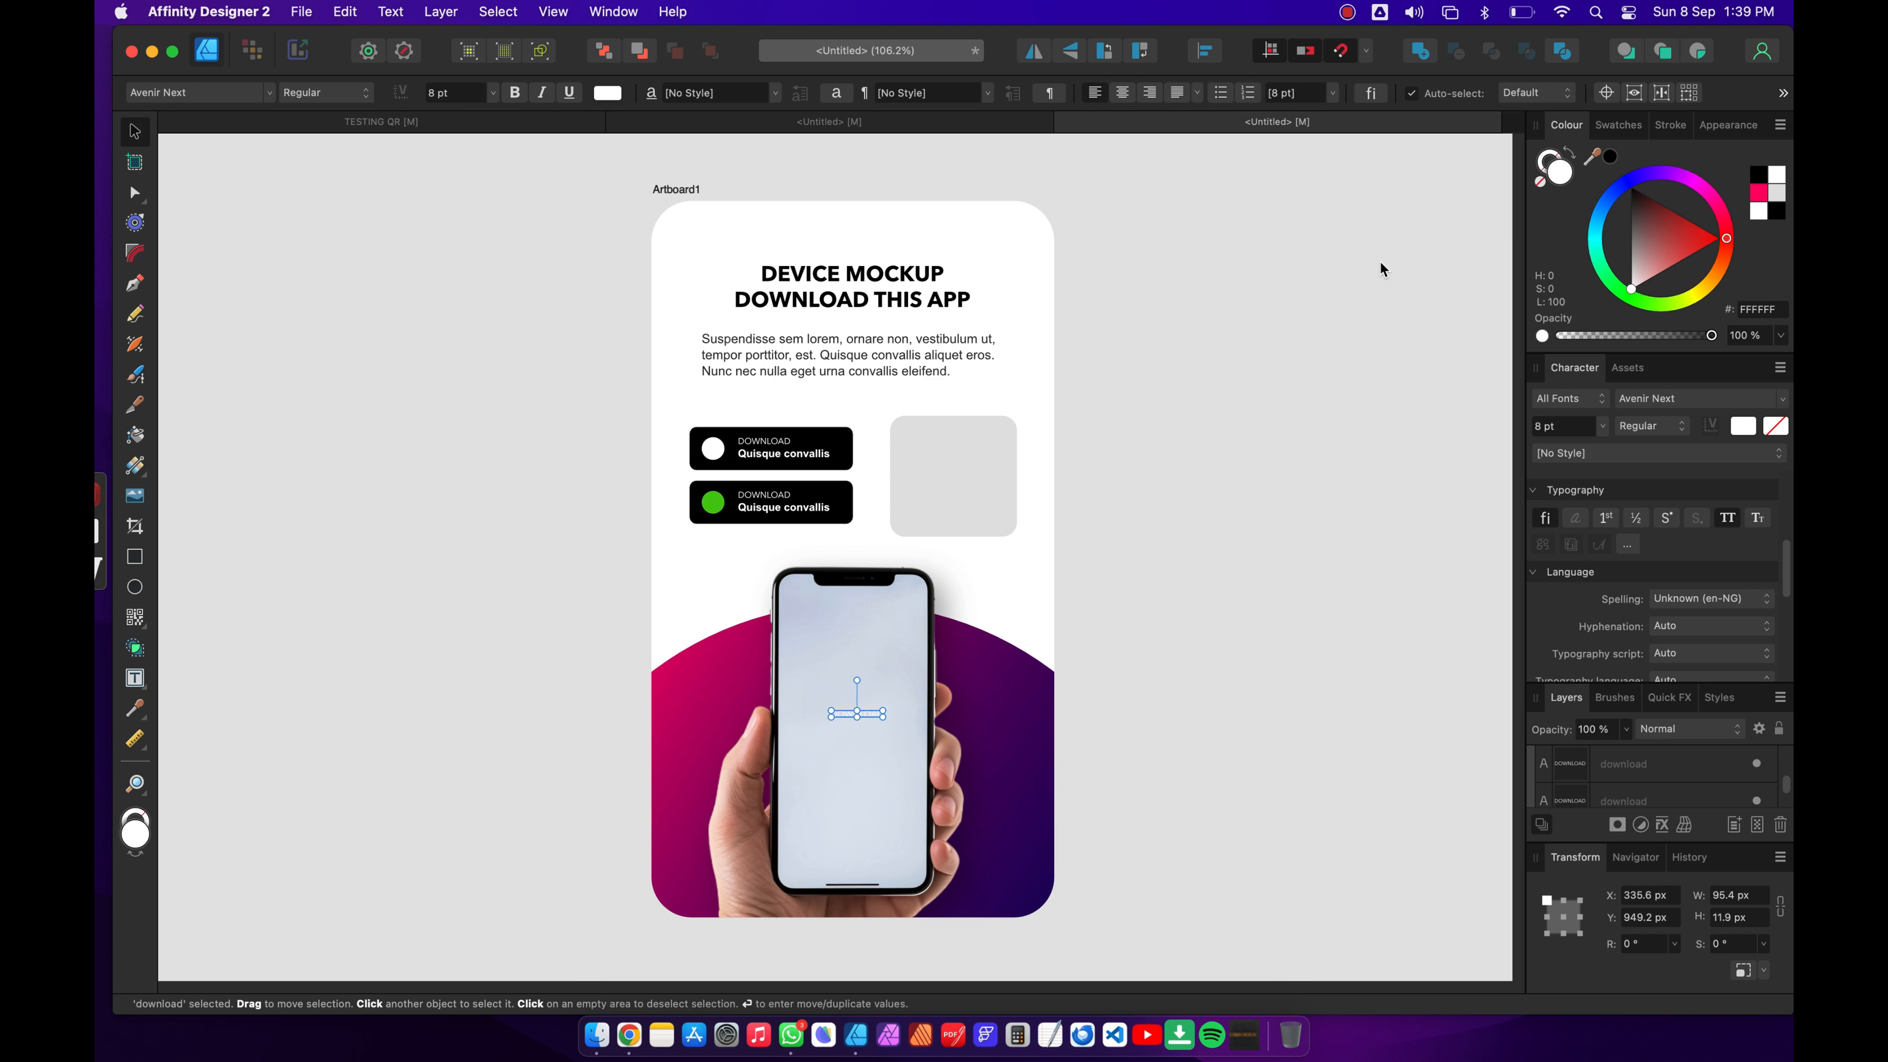
{"action": "left_click", "coordinate": [1776, 198]}
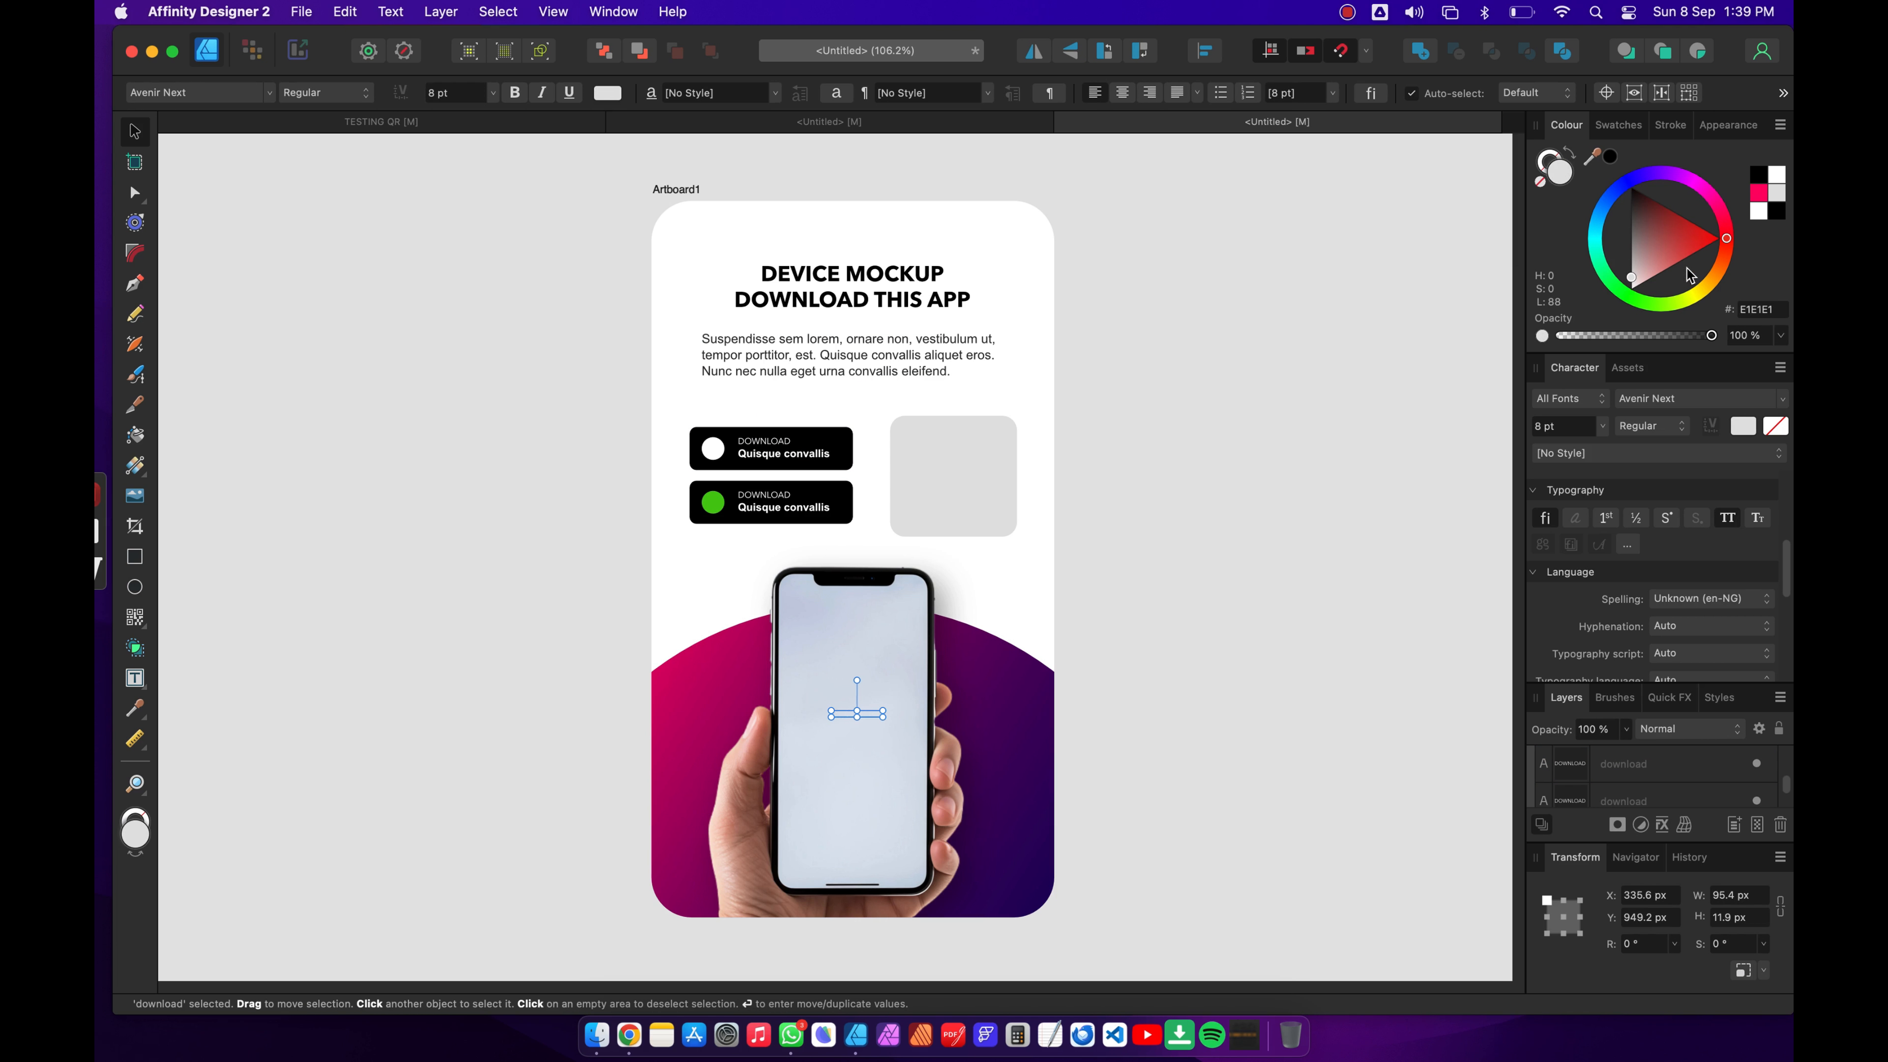
{"action": "left_click_drag", "start_coordinate": [1640, 271], "coordinate": [1632, 233]}
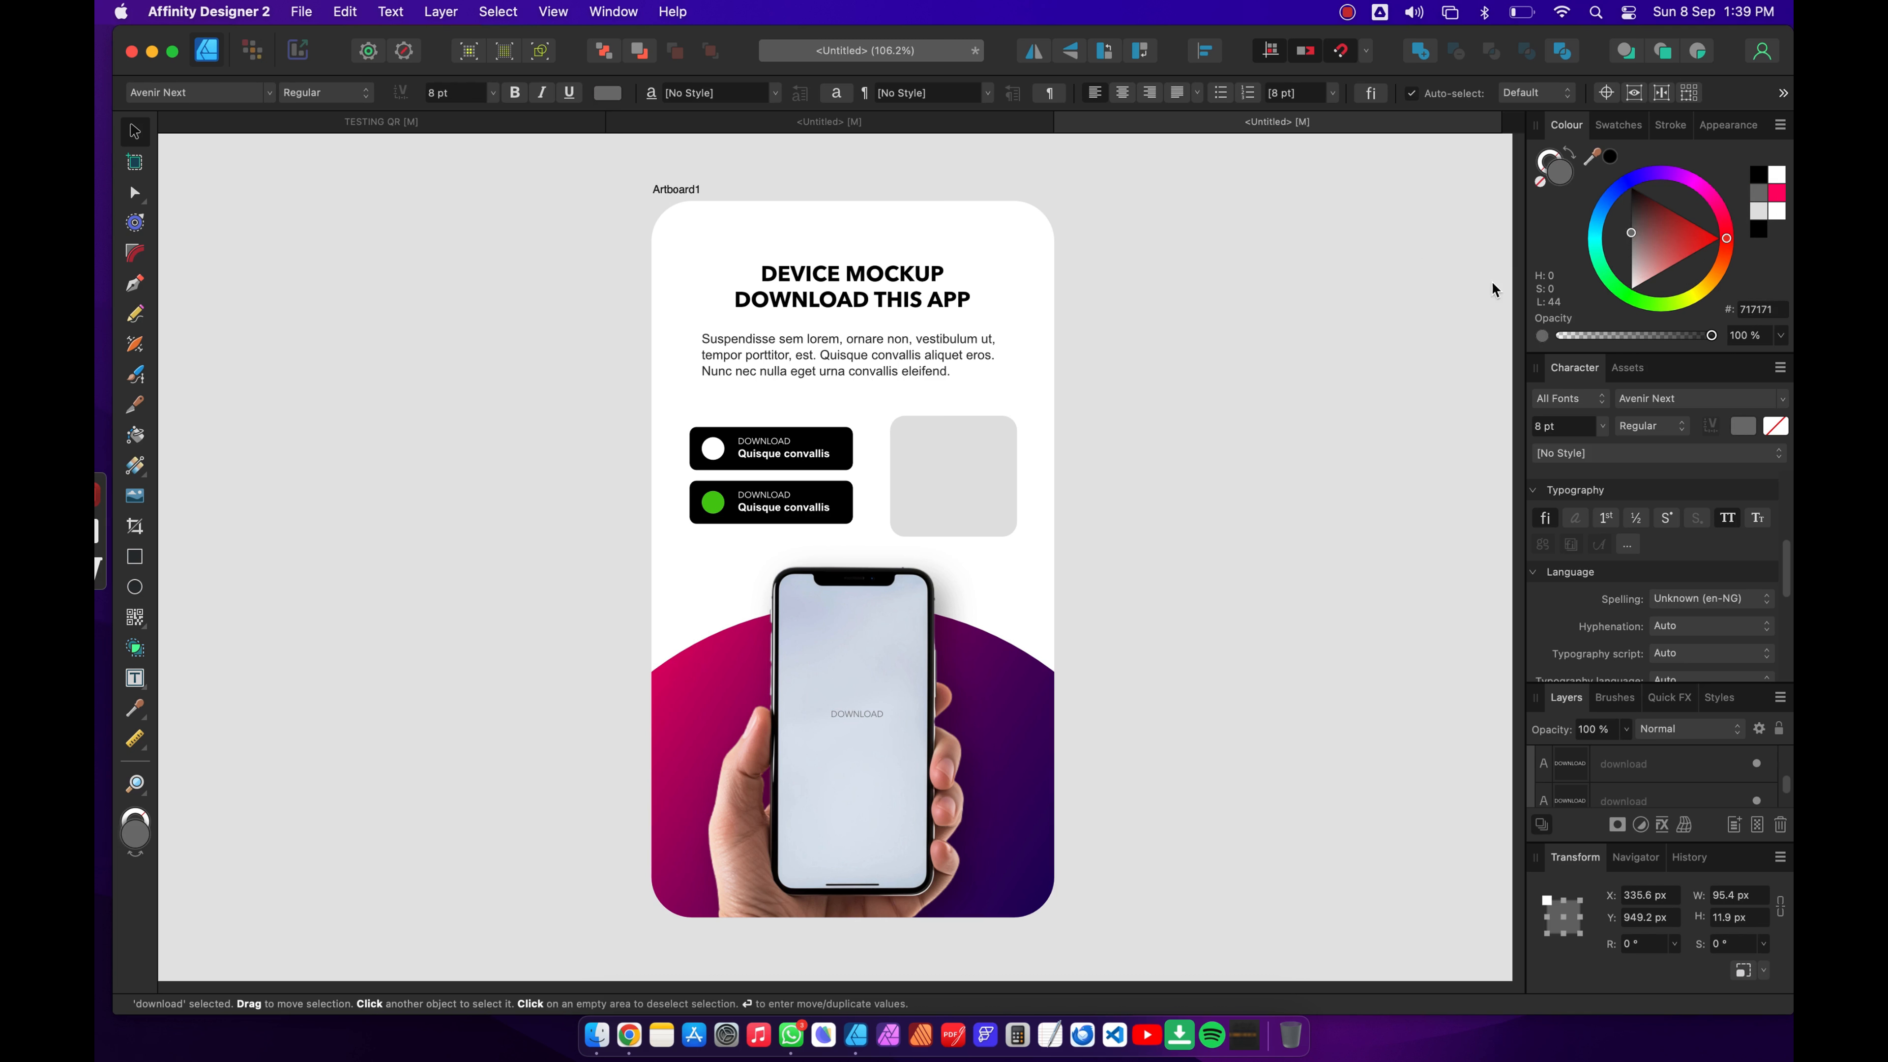
Step: Change the copied label on the phone's screen to read "screen"
{"action": "scroll", "coordinate": [851, 738], "scroll_direction": "up", "scroll_amount": 5}
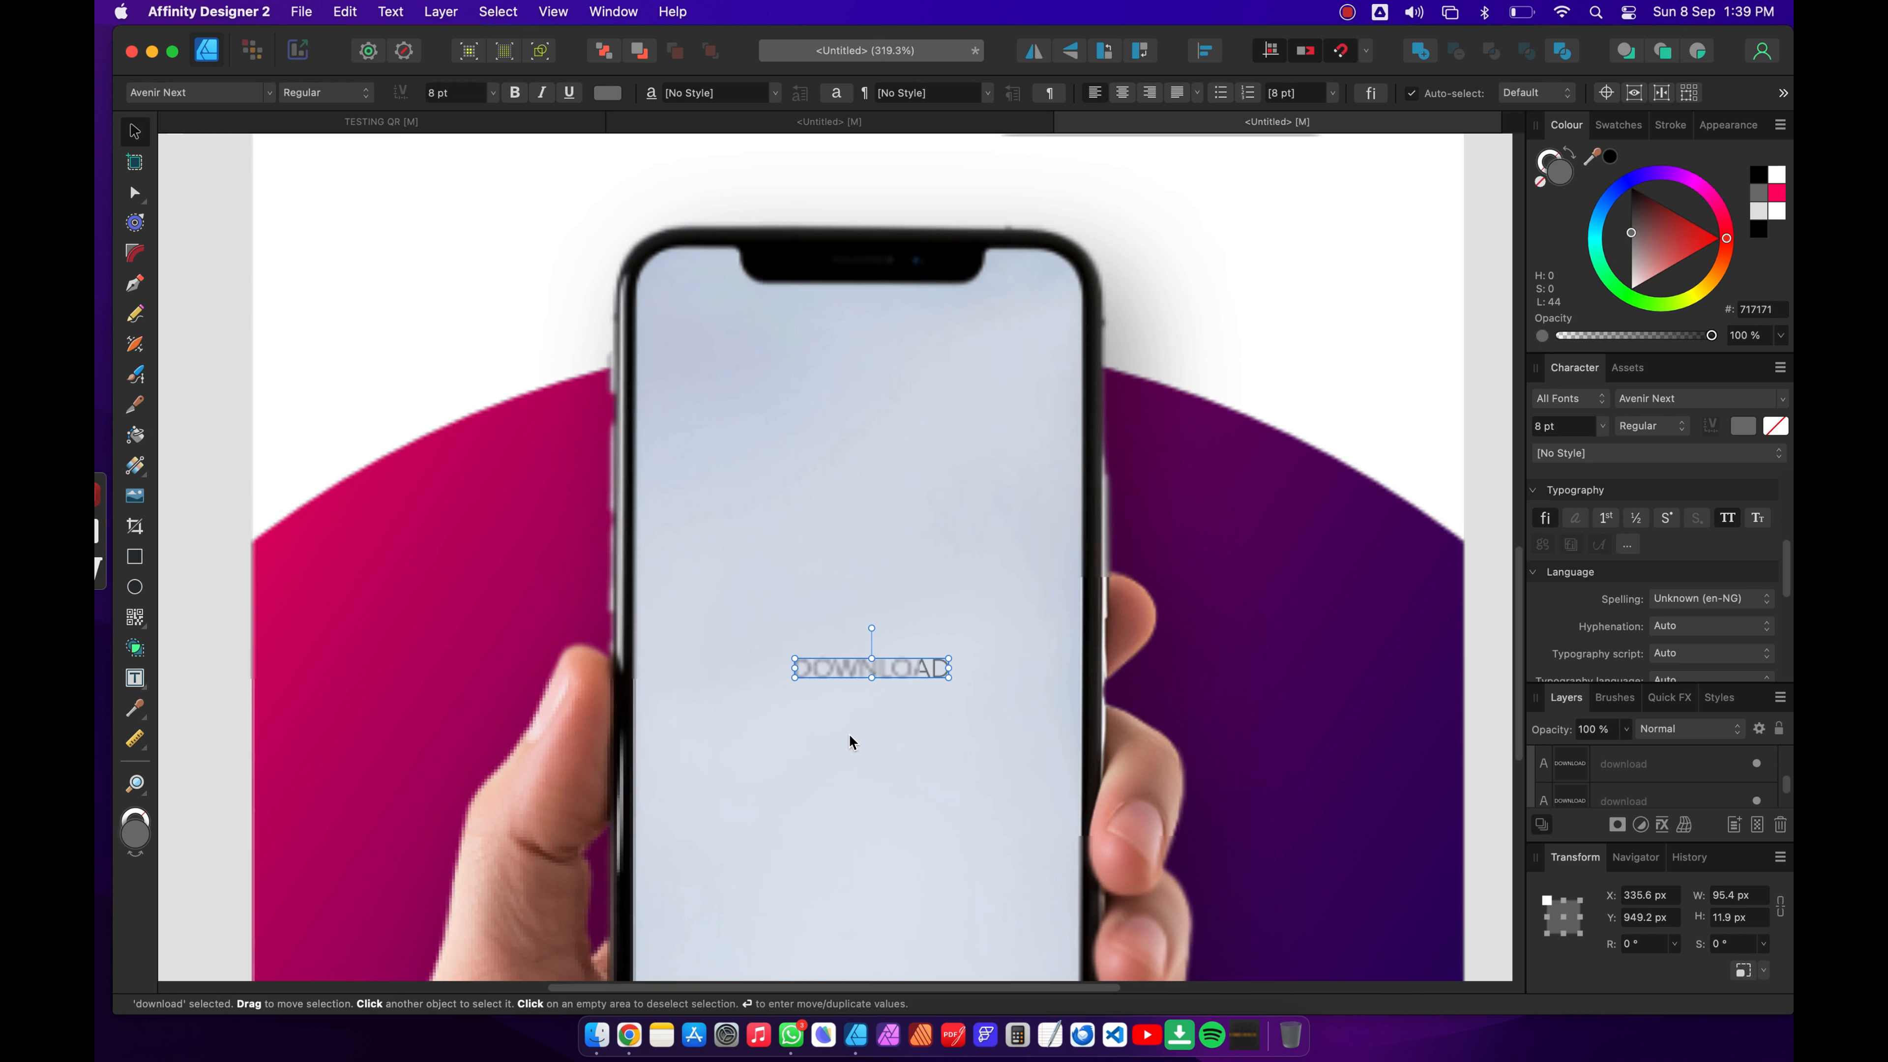
{"action": "double_click", "coordinate": [918, 668]}
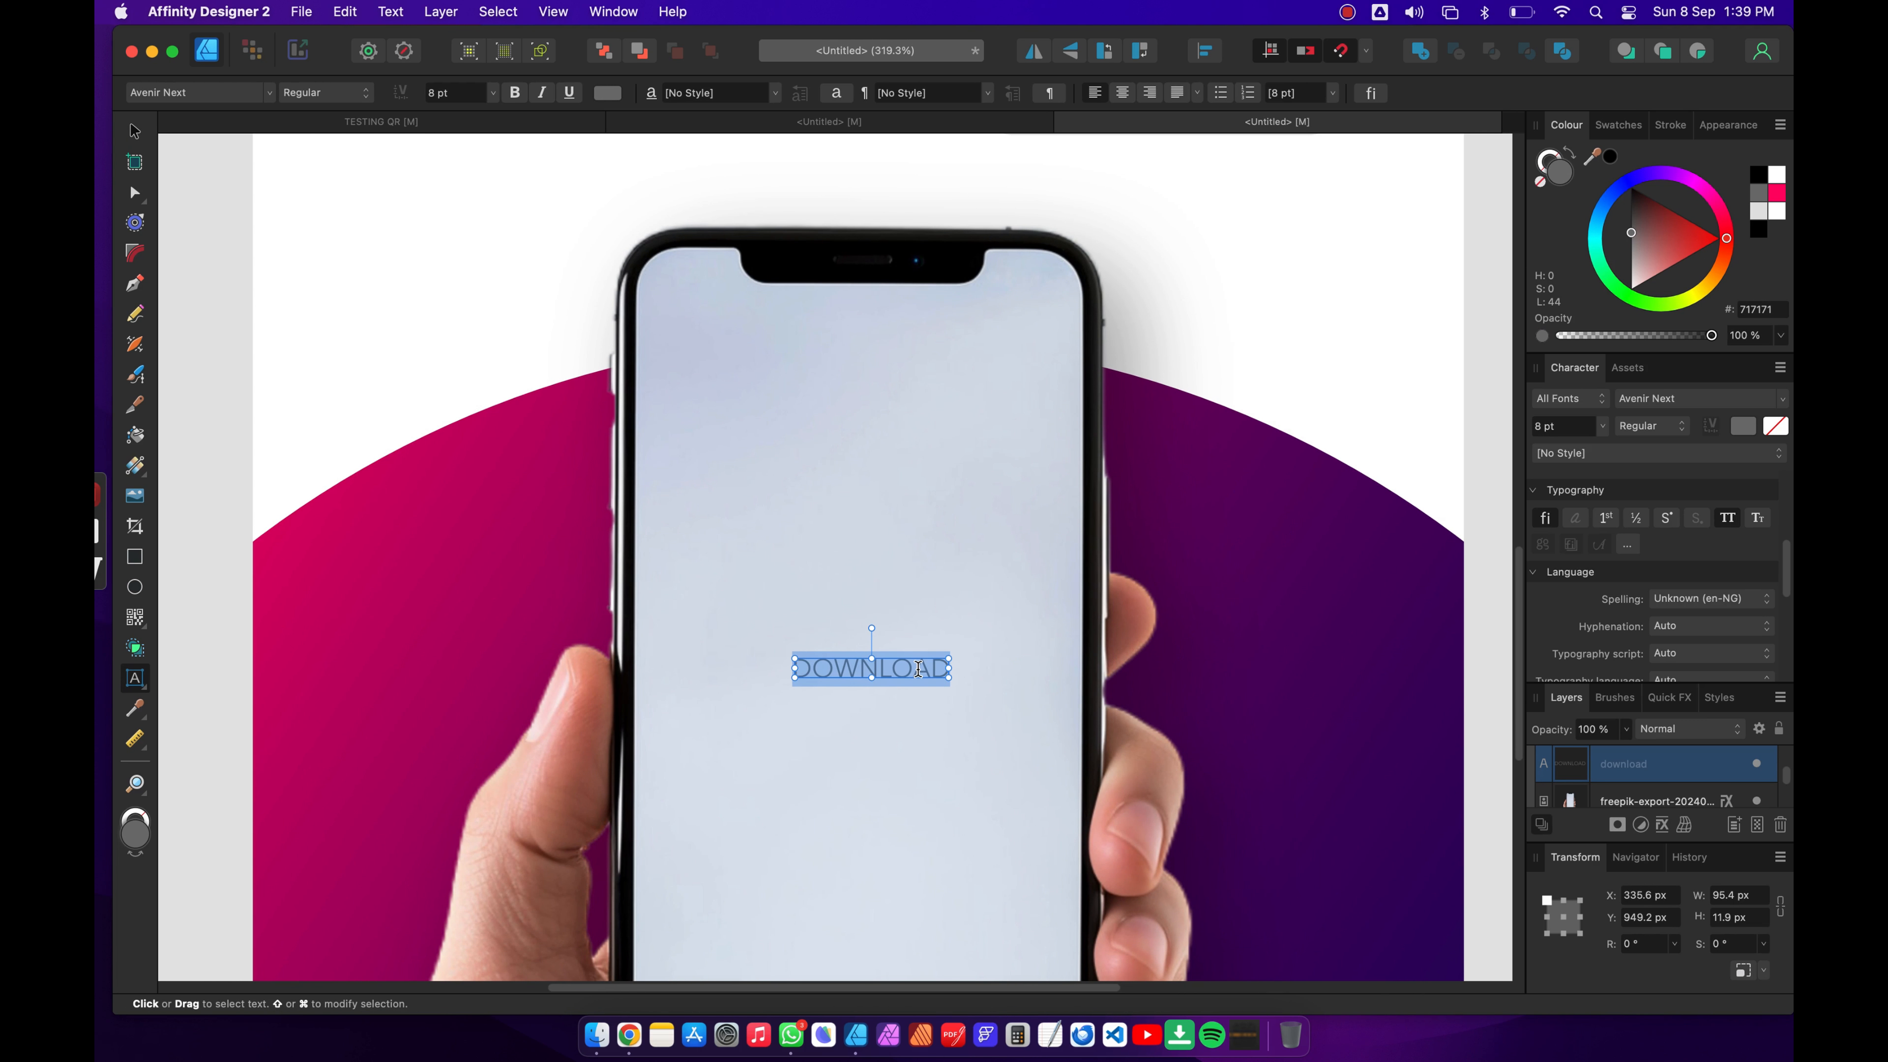
{"action": "type", "text": "scree"}
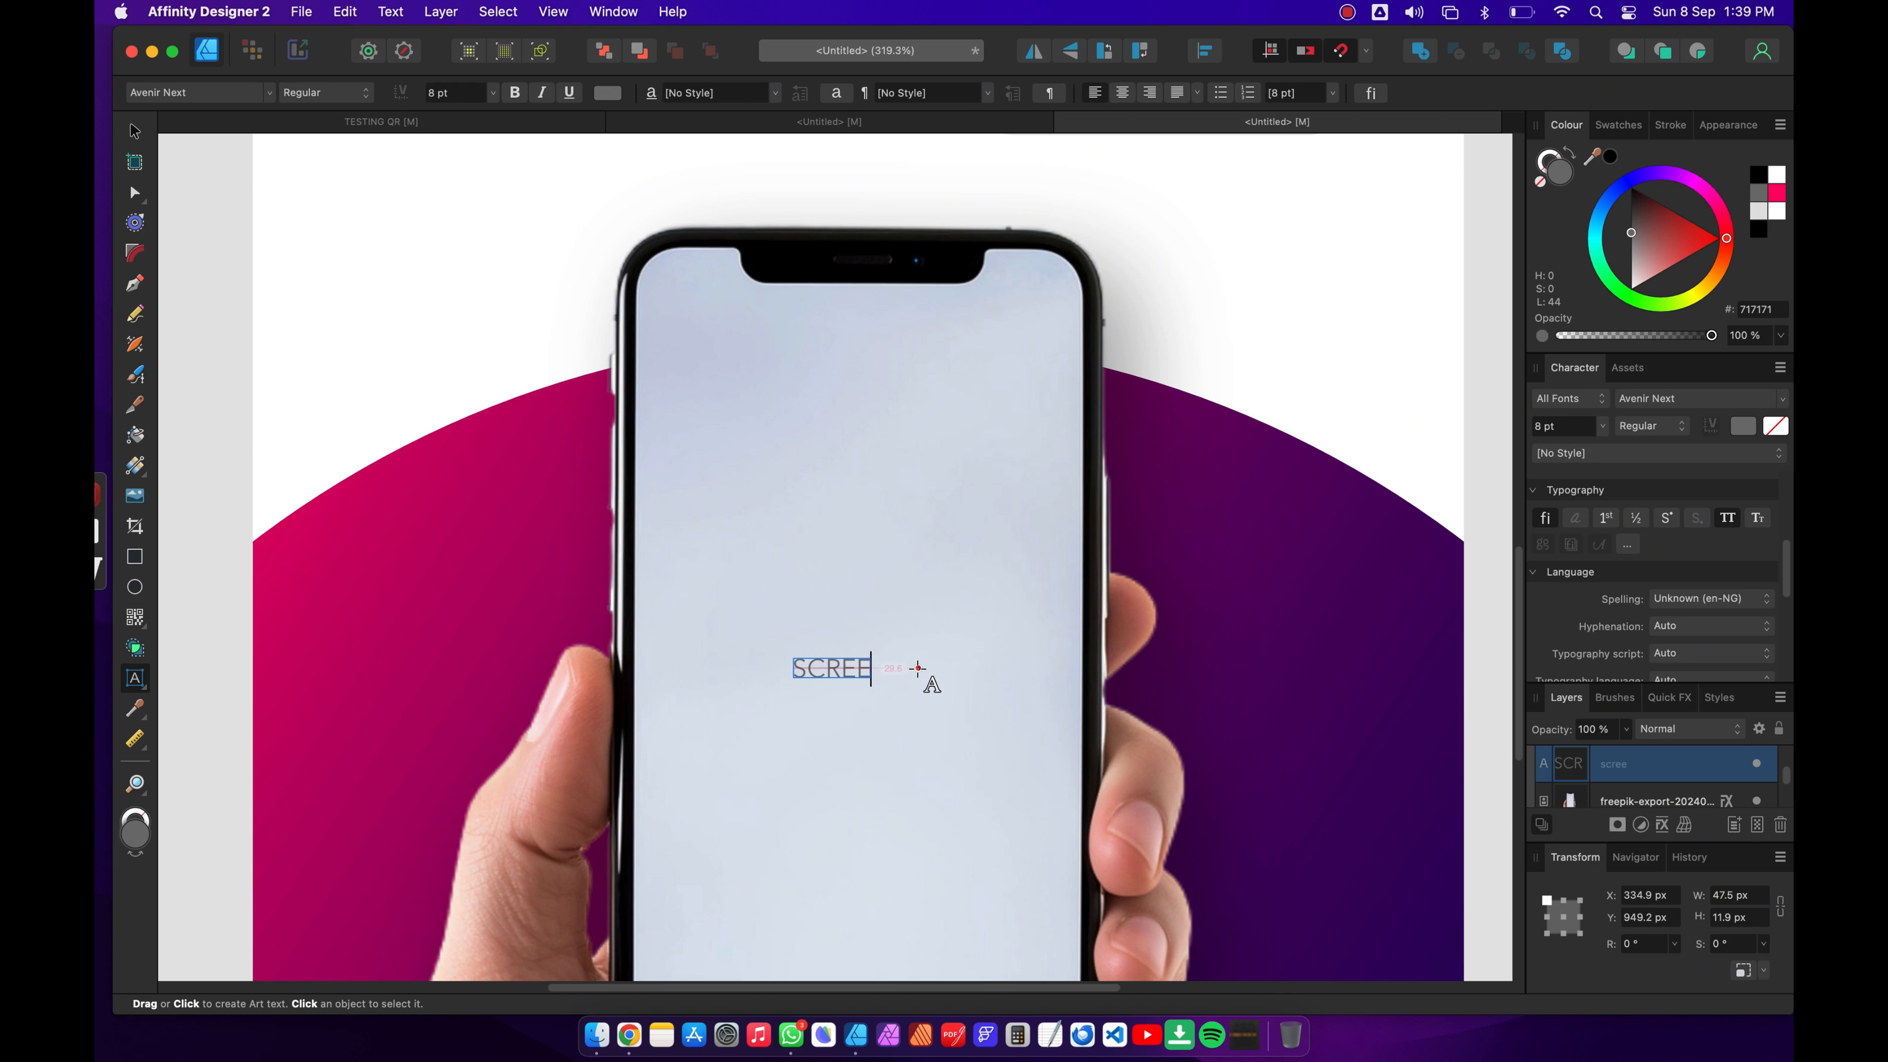
{"action": "type", "text": "n"}
{"action": "key", "text": "Escape"}
{"action": "left_click", "coordinate": [134, 134]}
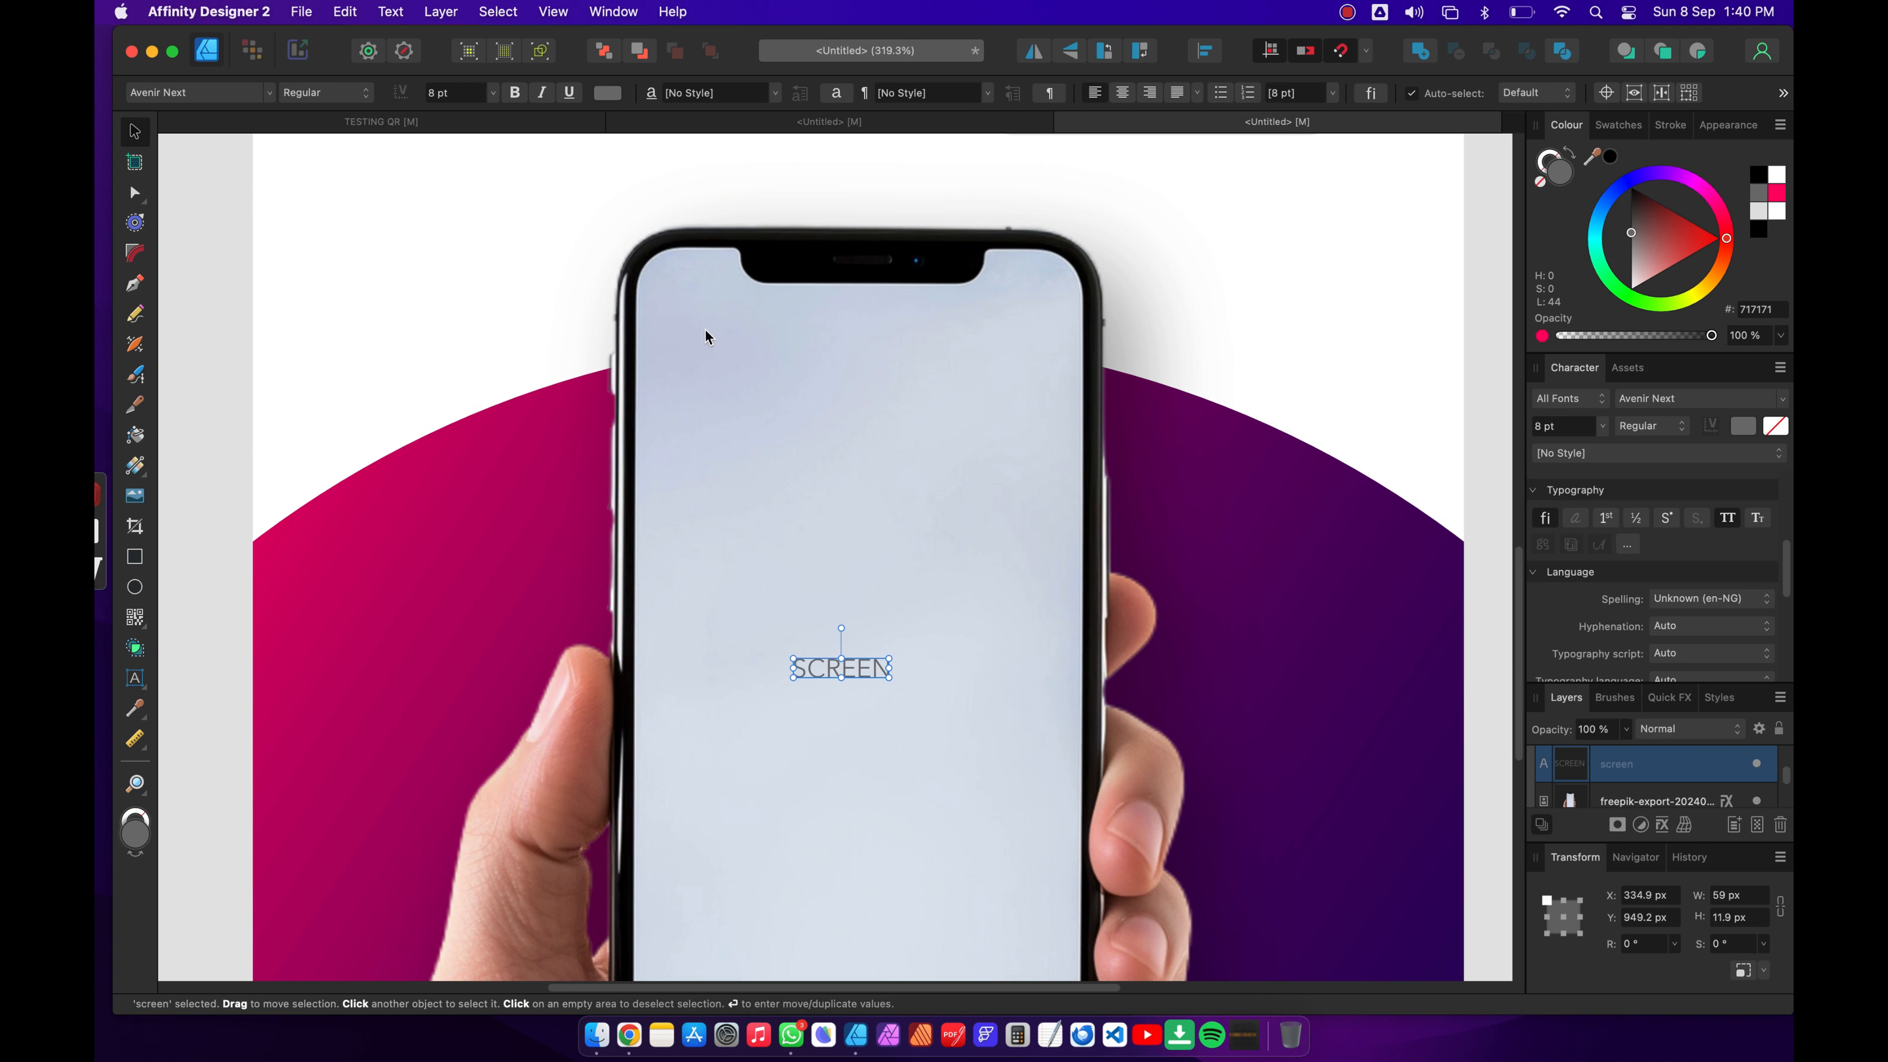
Step: Centre the SCREEN label horizontally on the phone's display, at about X 345.5 px, Y 950.2 px
{"action": "scroll", "coordinate": [746, 447], "scroll_direction": "down", "scroll_amount": 4}
{"action": "scroll", "coordinate": [746, 447], "scroll_direction": "up", "scroll_amount": 5}
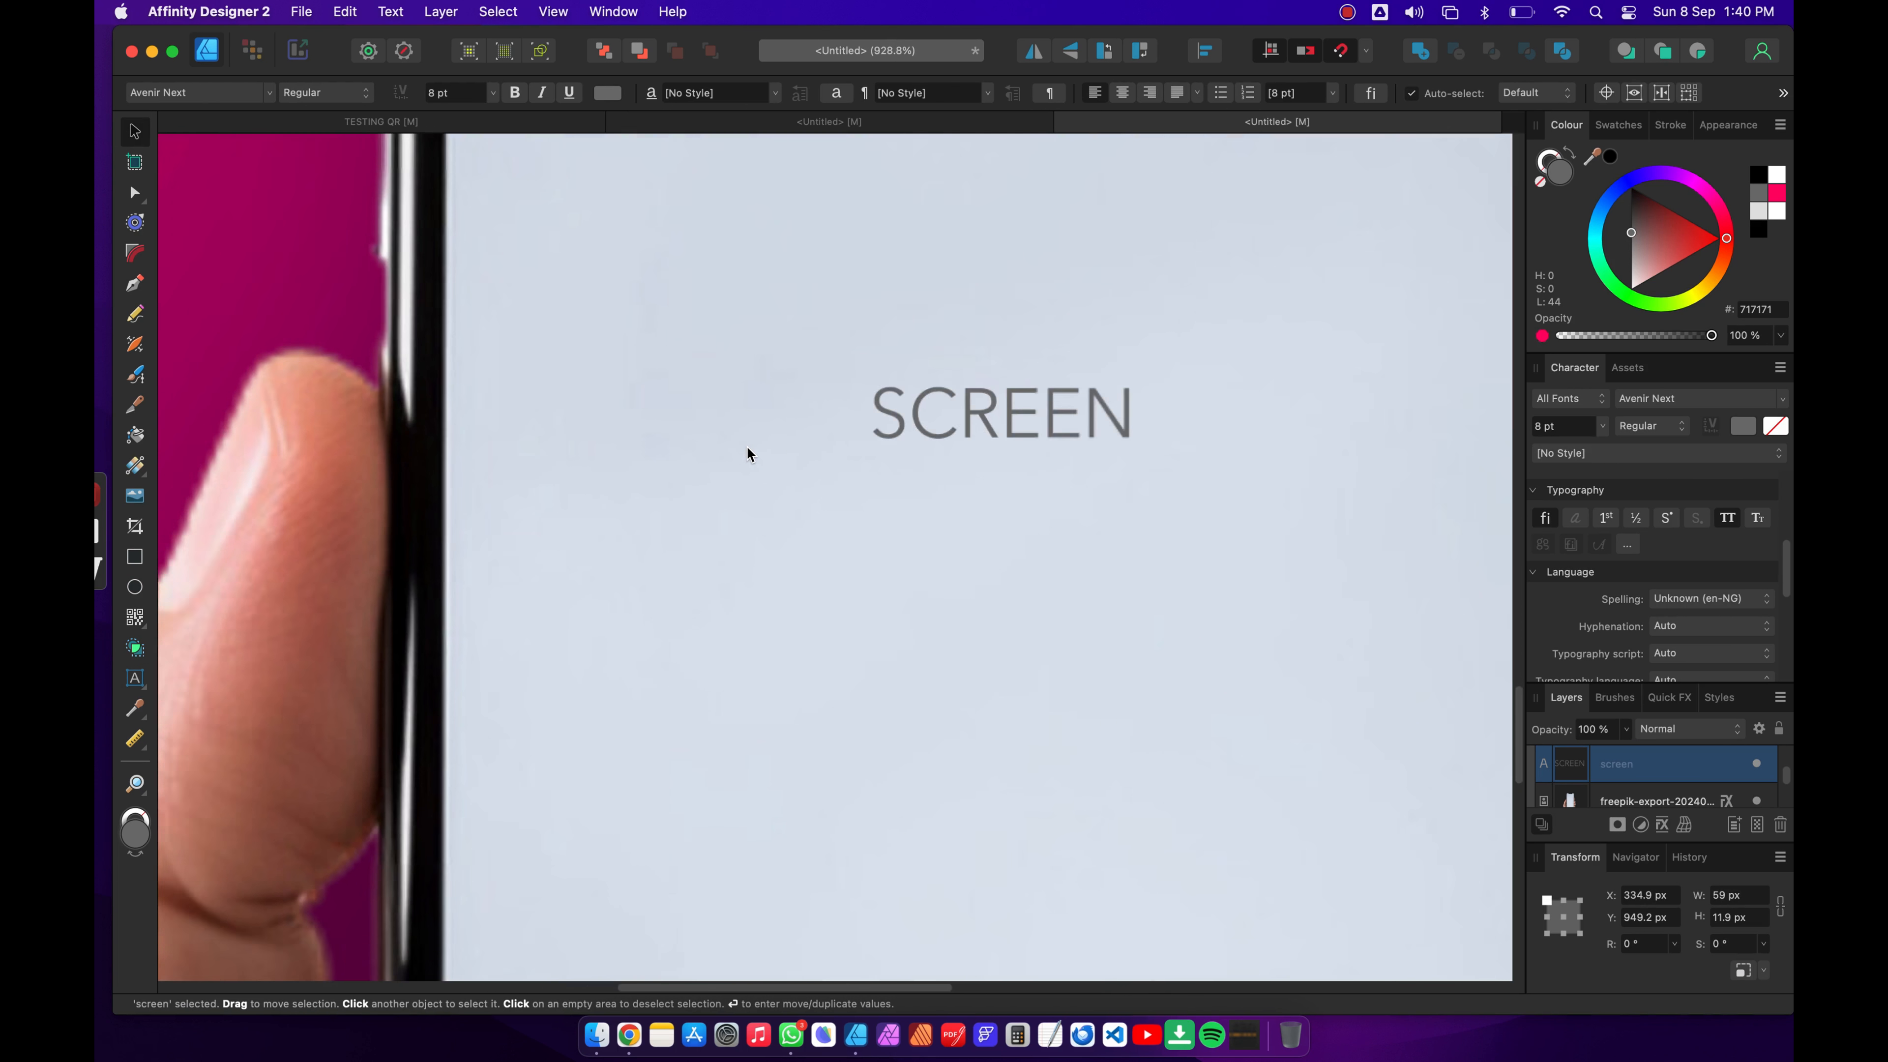
{"action": "scroll", "coordinate": [747, 447], "scroll_direction": "down", "scroll_amount": 6}
{"action": "scroll", "coordinate": [747, 454], "scroll_direction": "down", "scroll_amount": 4}
{"action": "left_click_drag", "start_coordinate": [789, 447], "coordinate": [803, 445]}
{"action": "left_click", "coordinate": [1001, 395]}
{"action": "scroll", "coordinate": [712, 368], "scroll_direction": "up", "scroll_amount": 6}
{"action": "scroll", "coordinate": [710, 372], "scroll_direction": "down", "scroll_amount": 5}
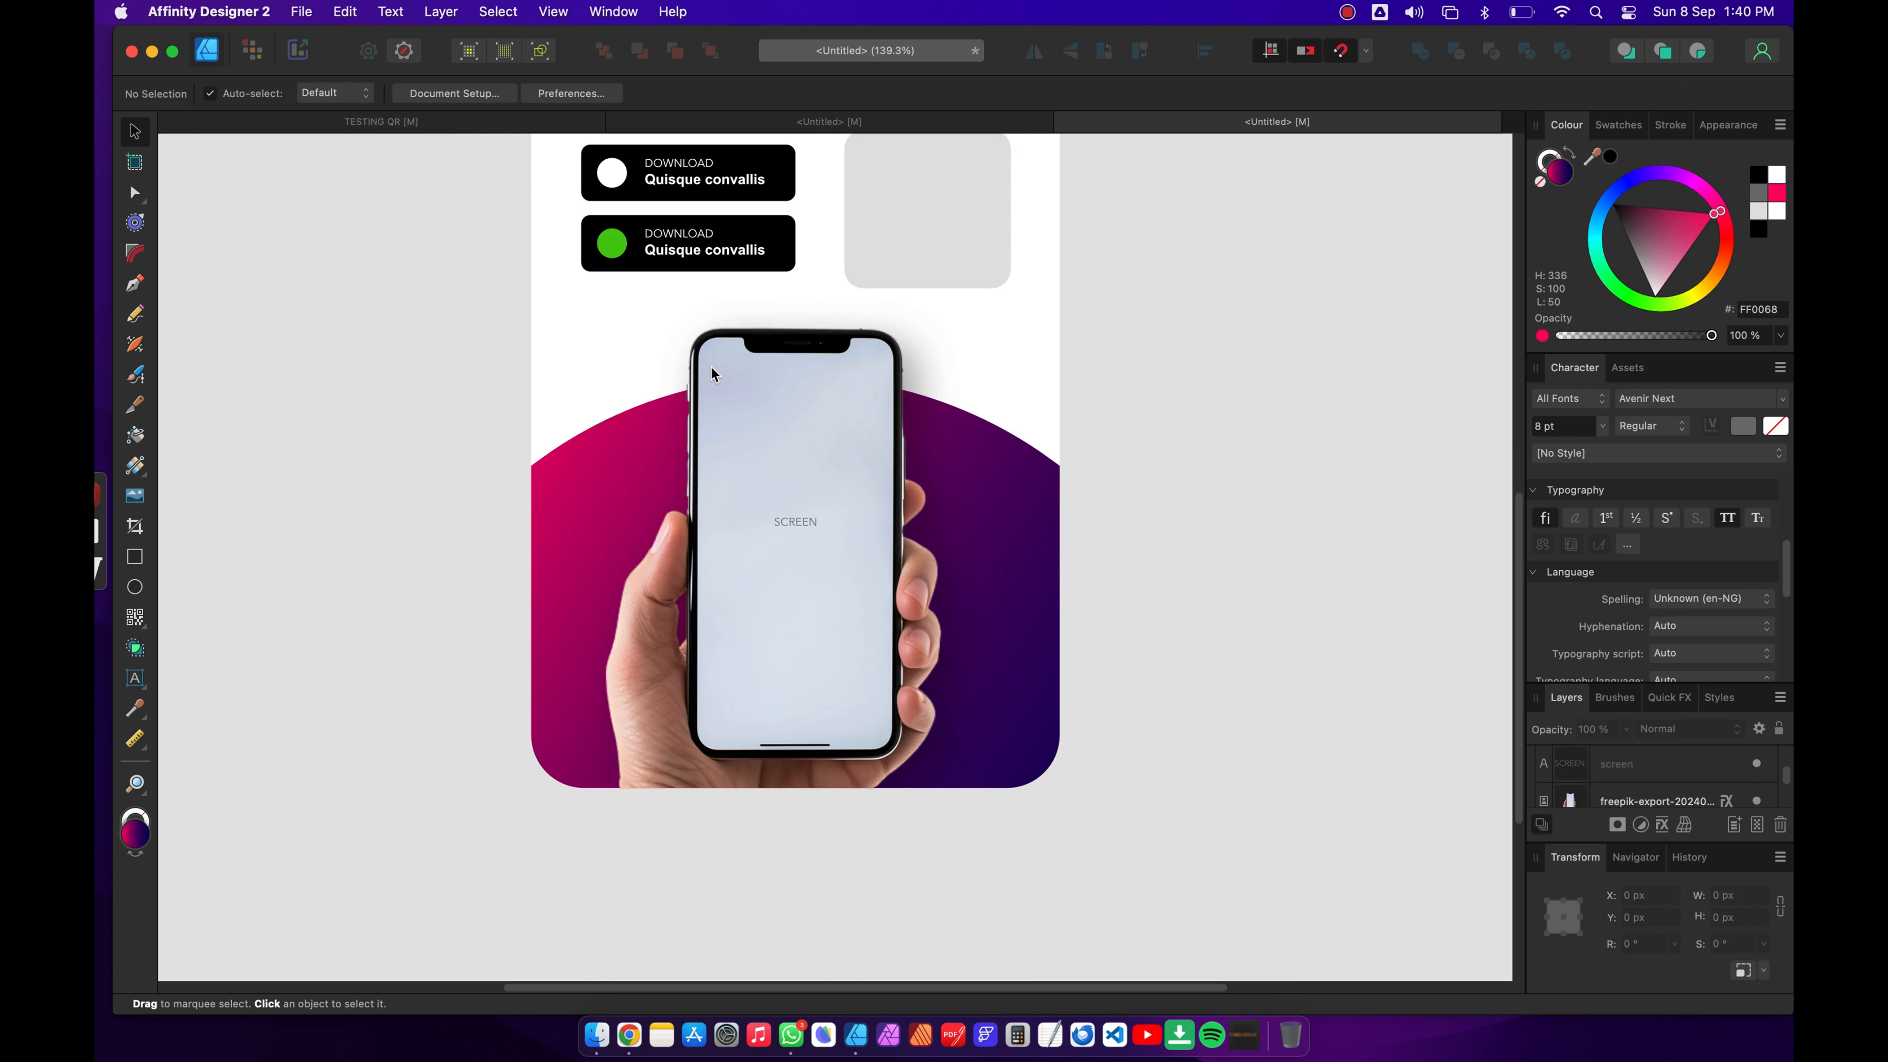
Step: Set the SCREEN label's font size to 10 pt and centre it again on the phone's display
{"action": "scroll", "coordinate": [728, 344], "scroll_direction": "up", "scroll_amount": 2}
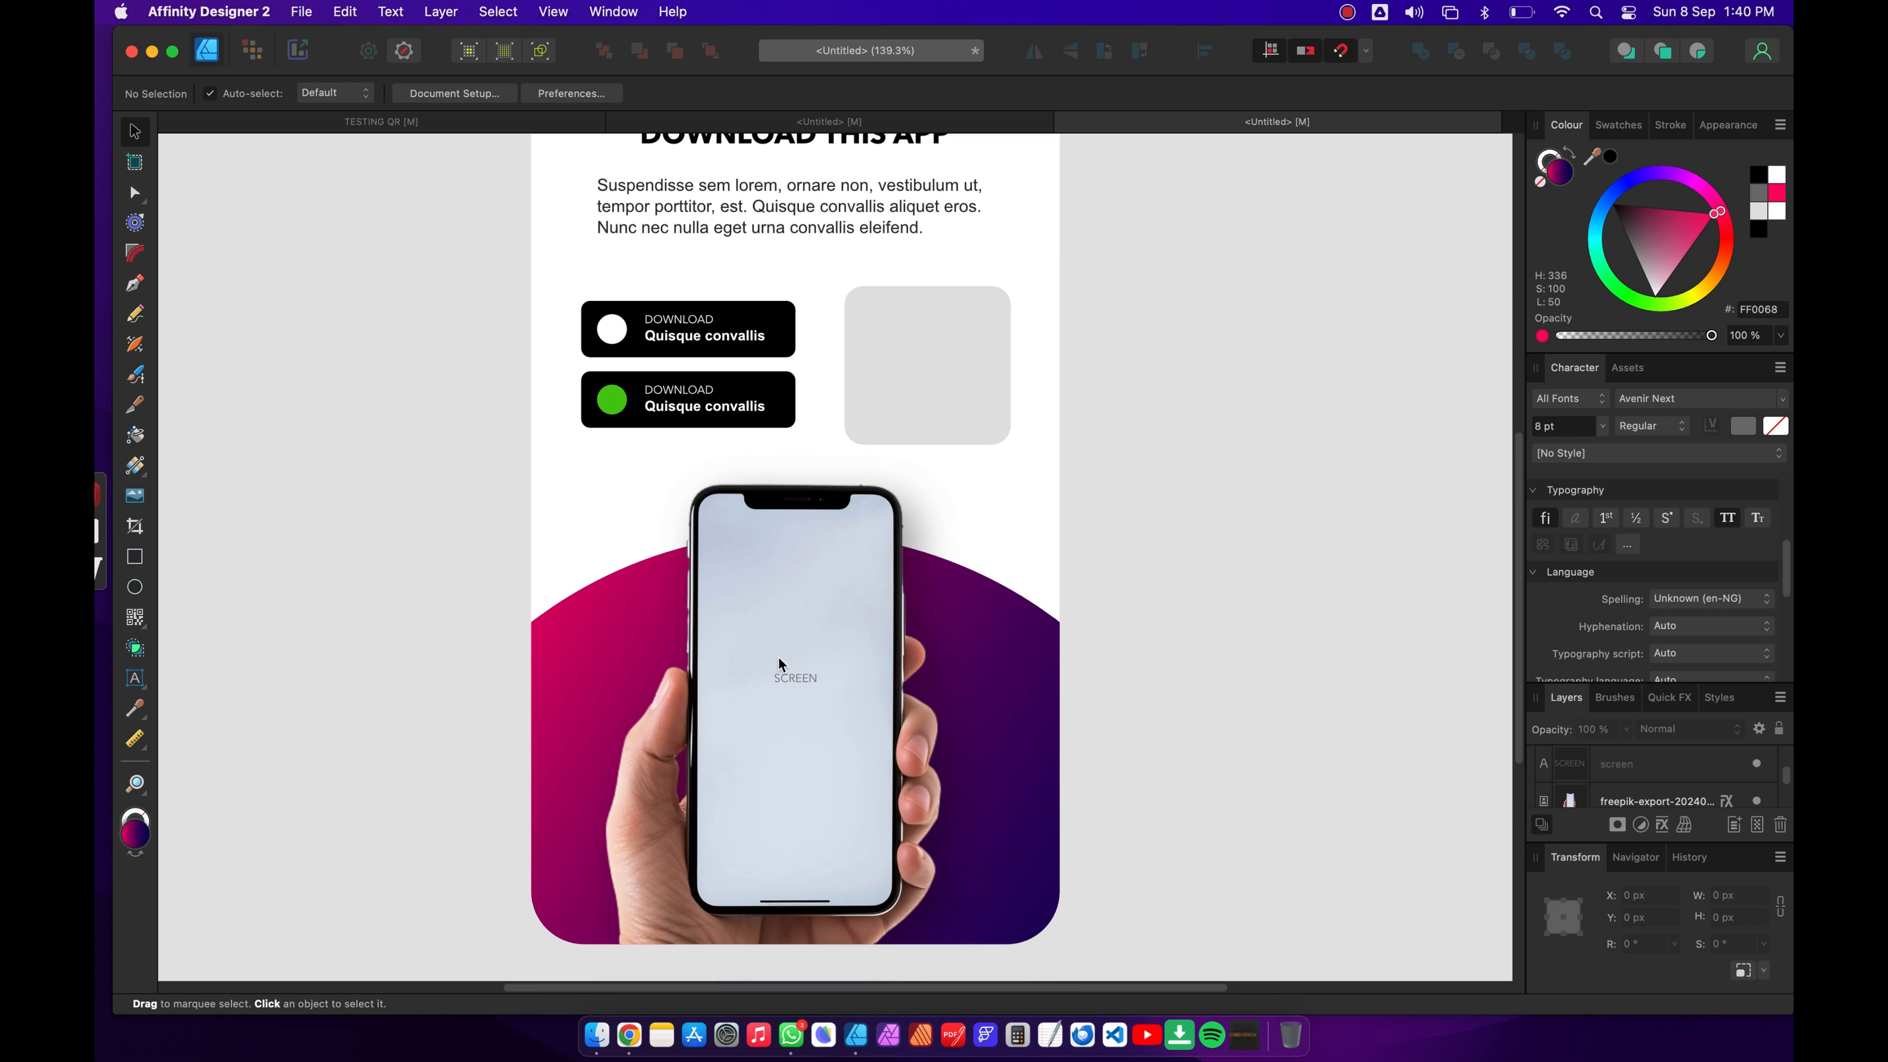
{"action": "left_click", "coordinate": [789, 676]}
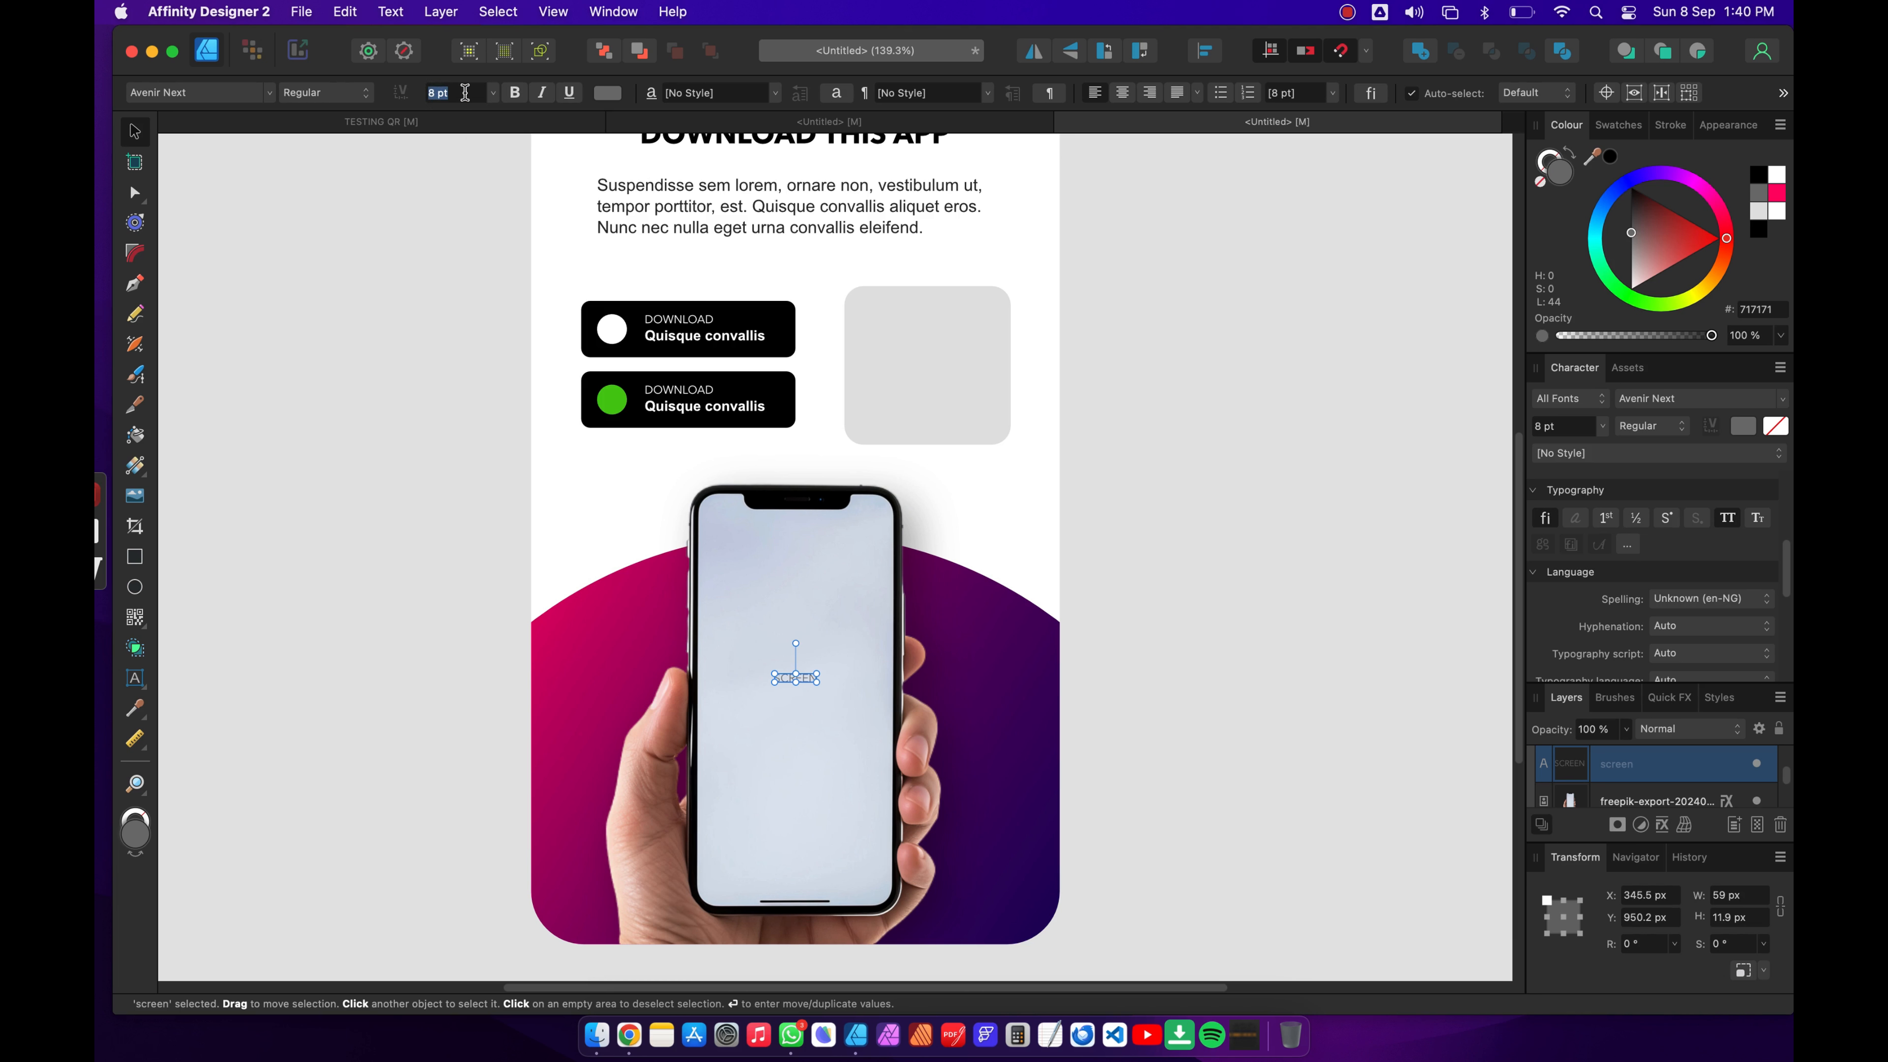
{"action": "key", "text": "Return"}
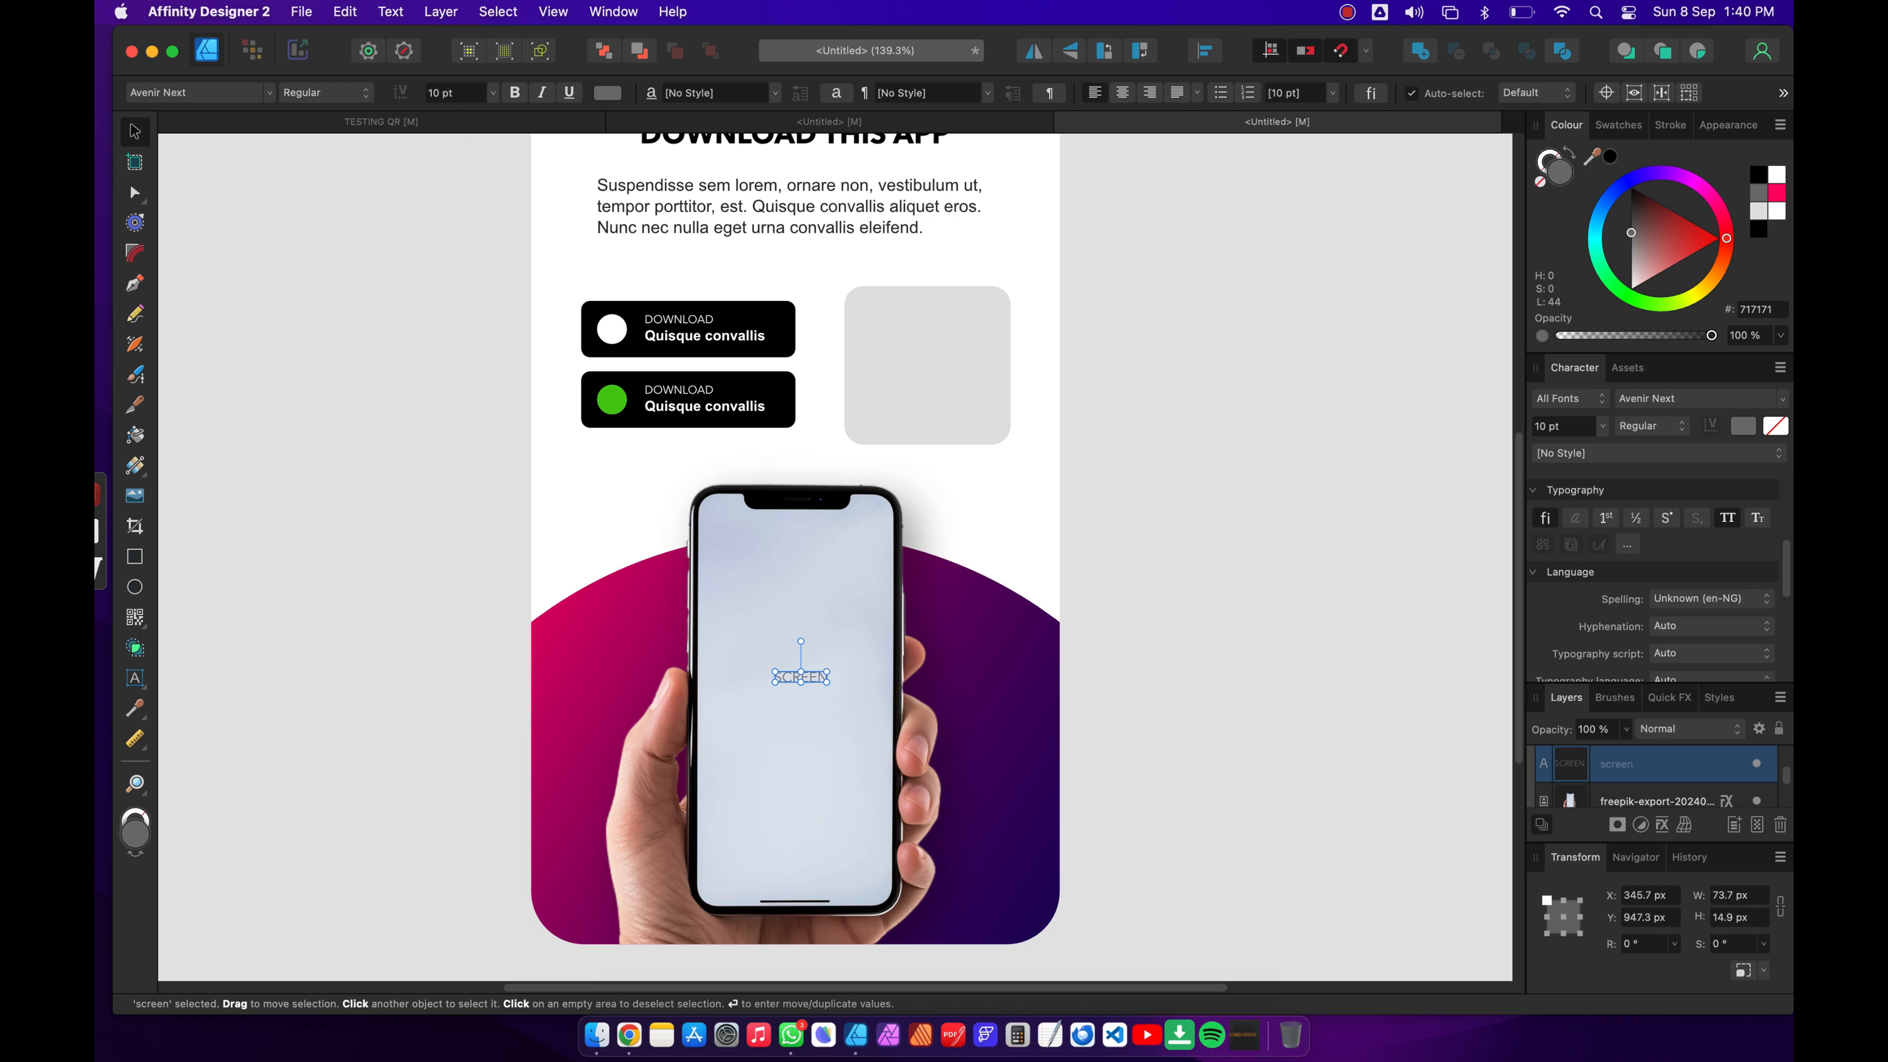
{"action": "left_click_drag", "start_coordinate": [815, 679], "coordinate": [811, 683]}
{"action": "left_click", "coordinate": [1319, 515]}
Step: Draw a QR code about 178 px square inside the grey rounded frame, keeping the pink-to-blue gradient fill, and deselect it
{"action": "scroll", "coordinate": [982, 763], "scroll_direction": "up", "scroll_amount": 1}
{"action": "scroll", "coordinate": [982, 763], "scroll_direction": "down", "scroll_amount": 5}
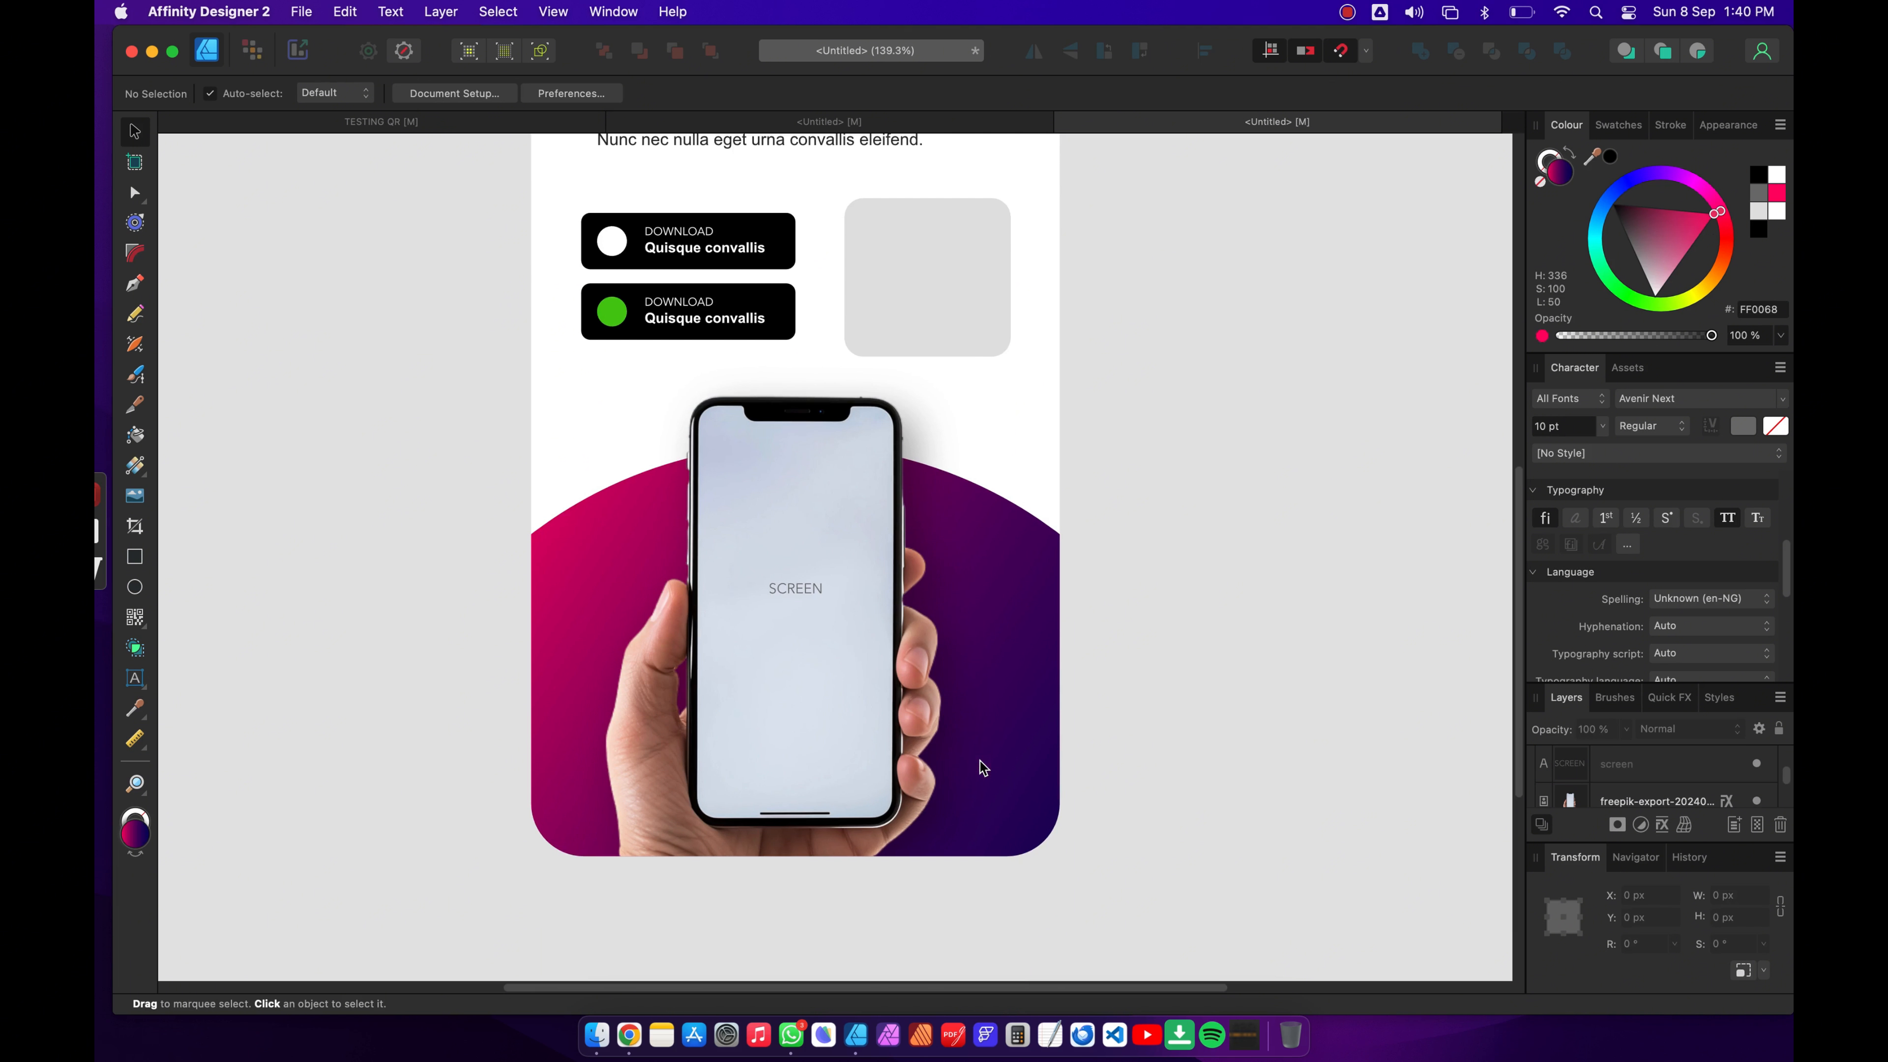
{"action": "scroll", "coordinate": [1109, 527], "scroll_direction": "up", "scroll_amount": 5}
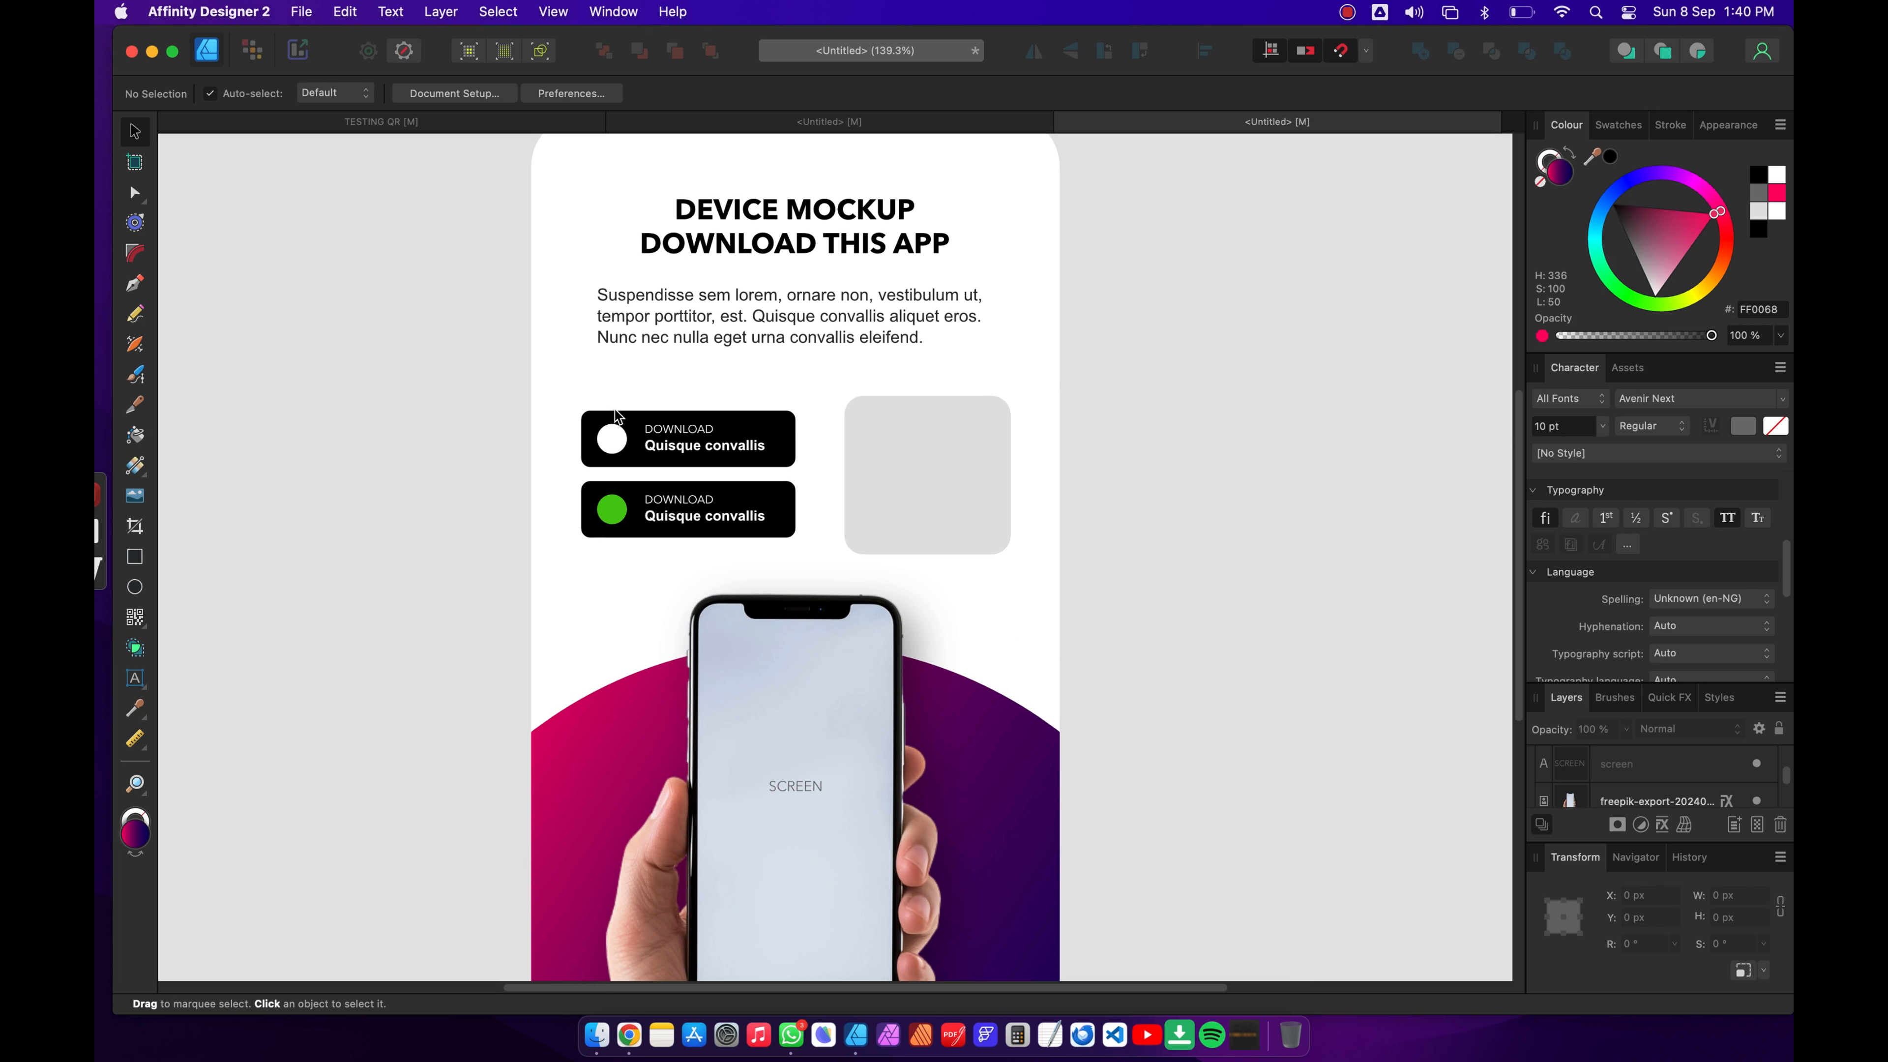
{"action": "scroll", "coordinate": [615, 415], "scroll_direction": "down", "scroll_amount": 3}
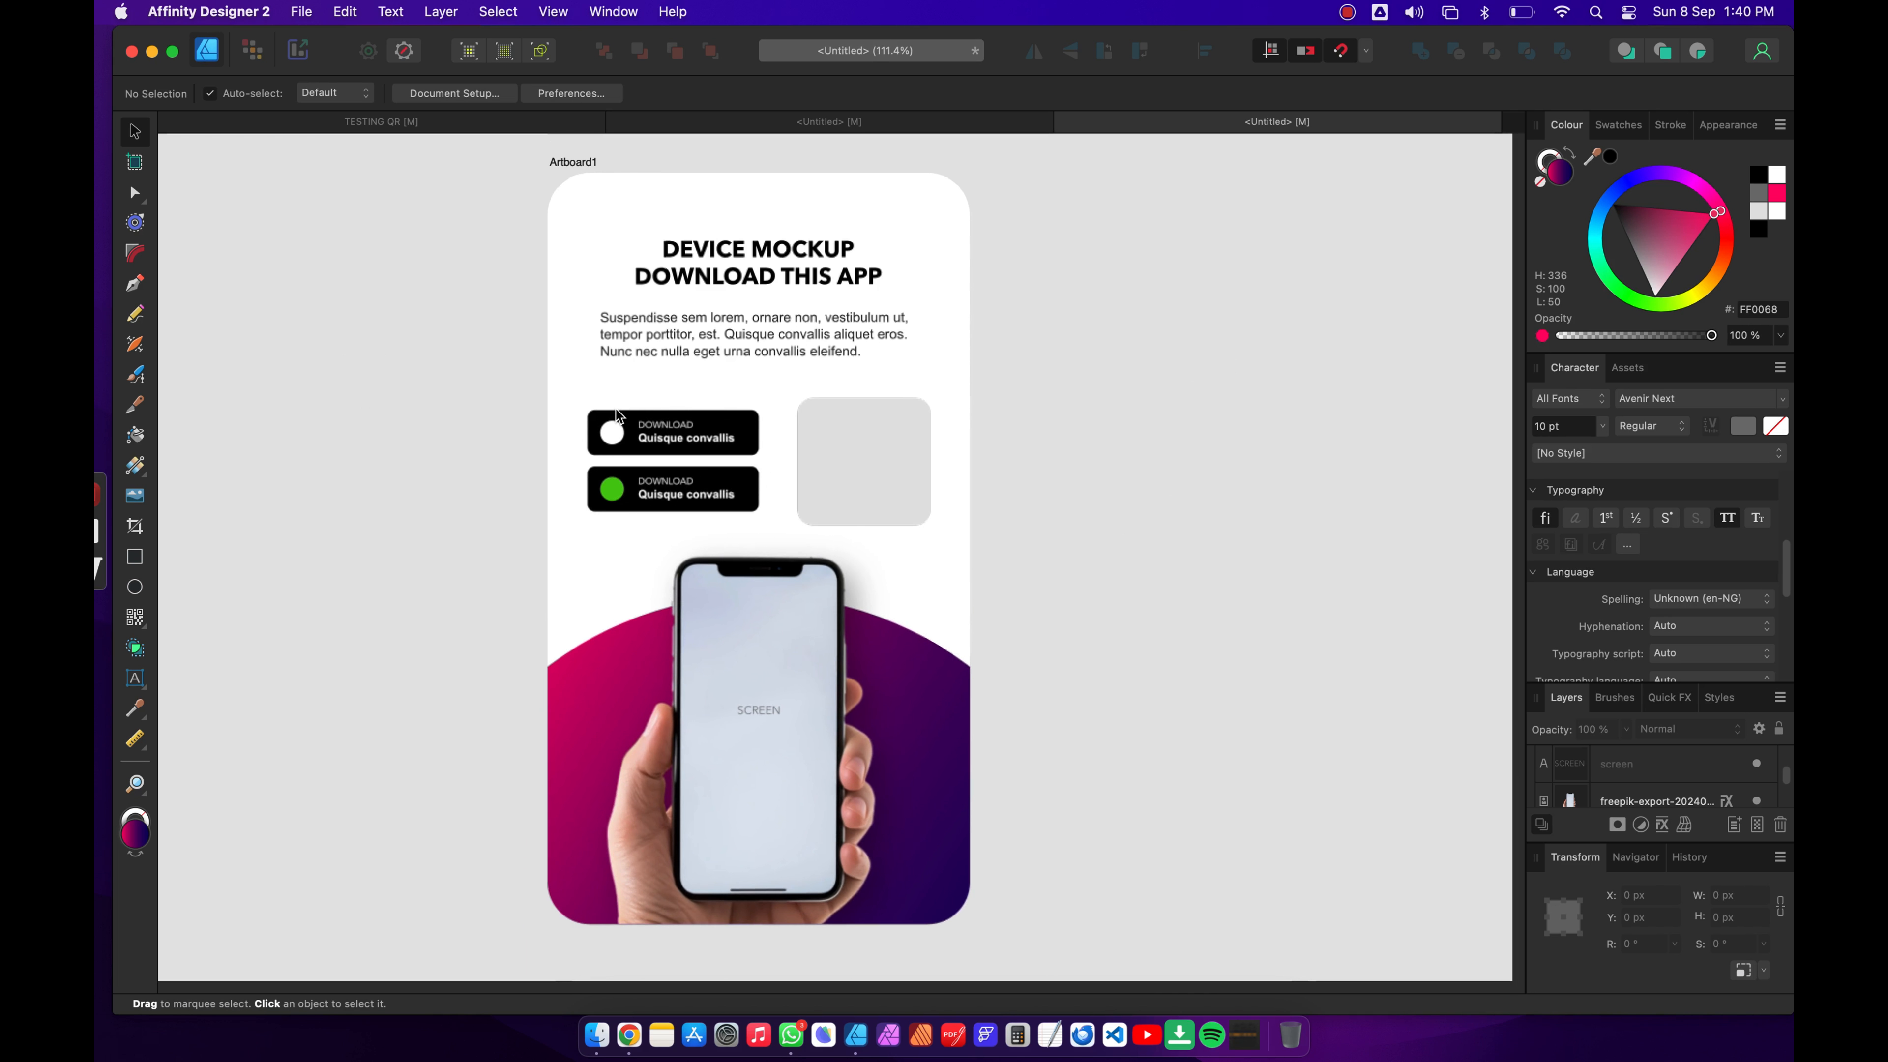
{"action": "left_click", "coordinate": [172, 51]}
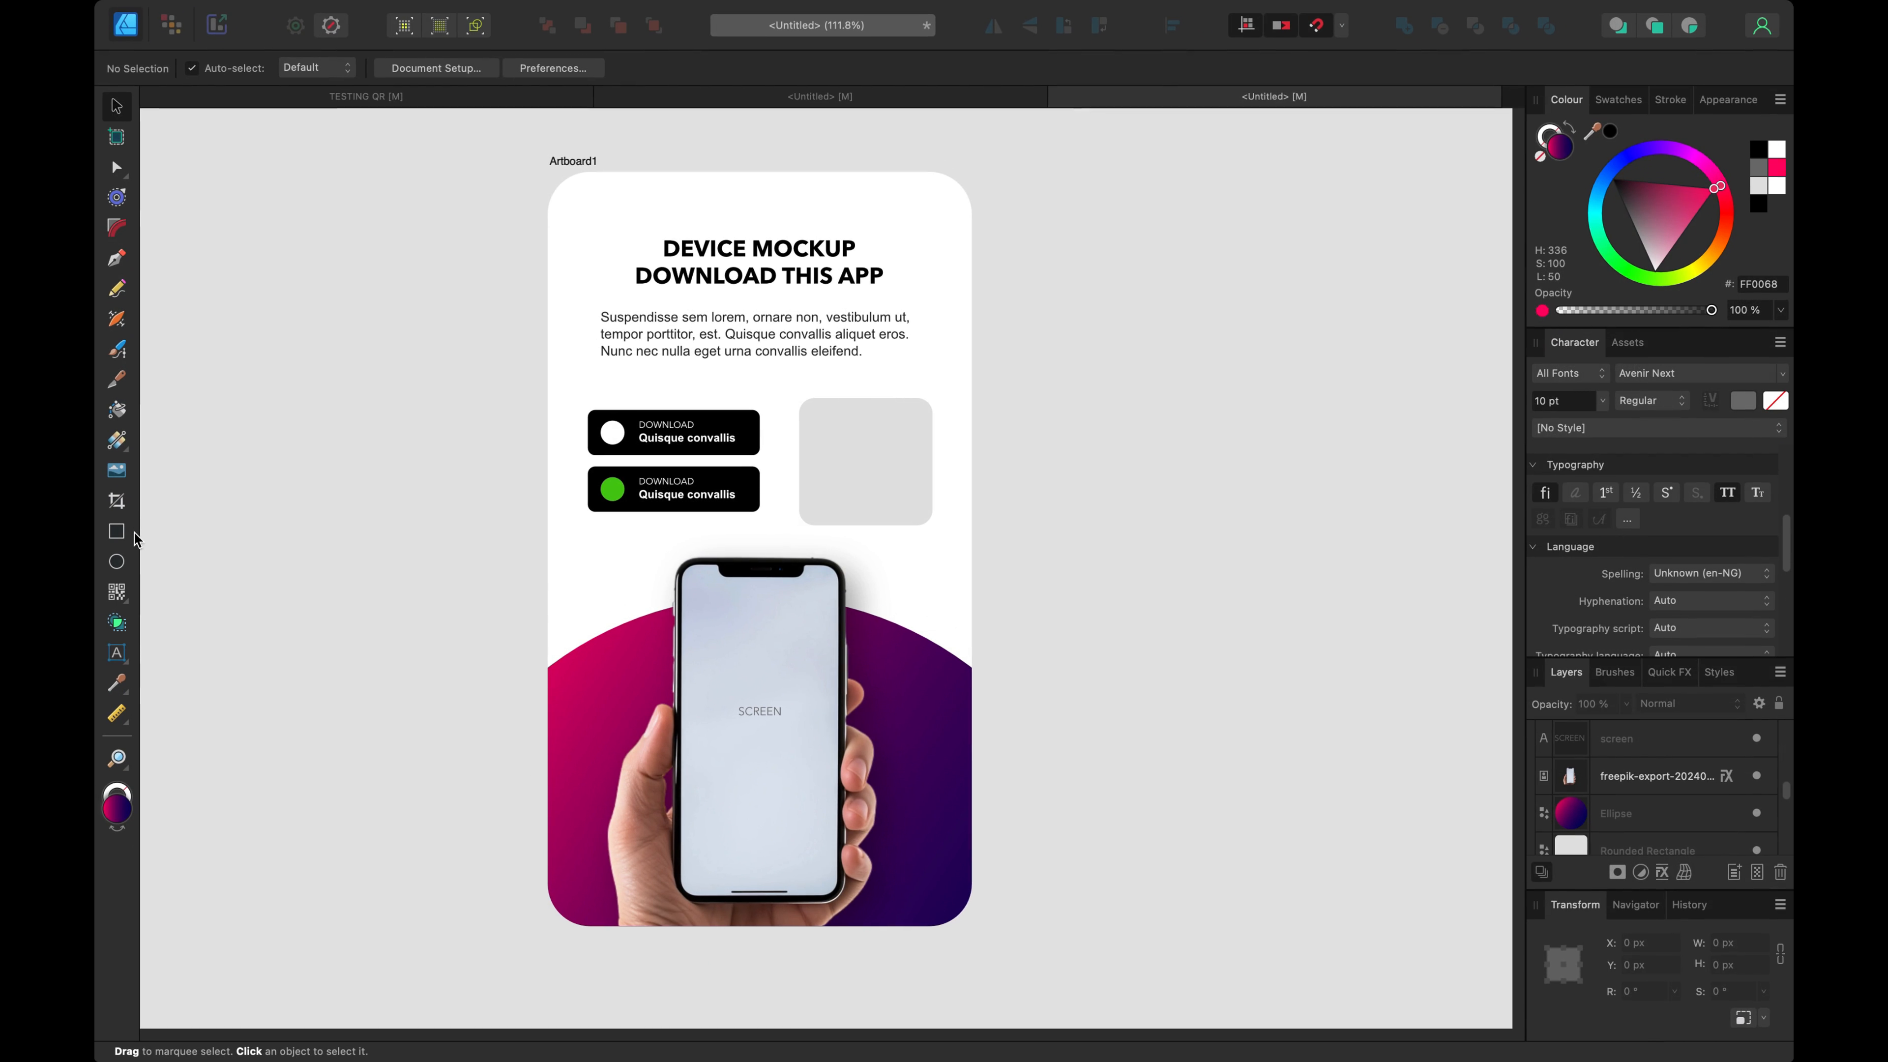
{"action": "left_click", "coordinate": [128, 606]}
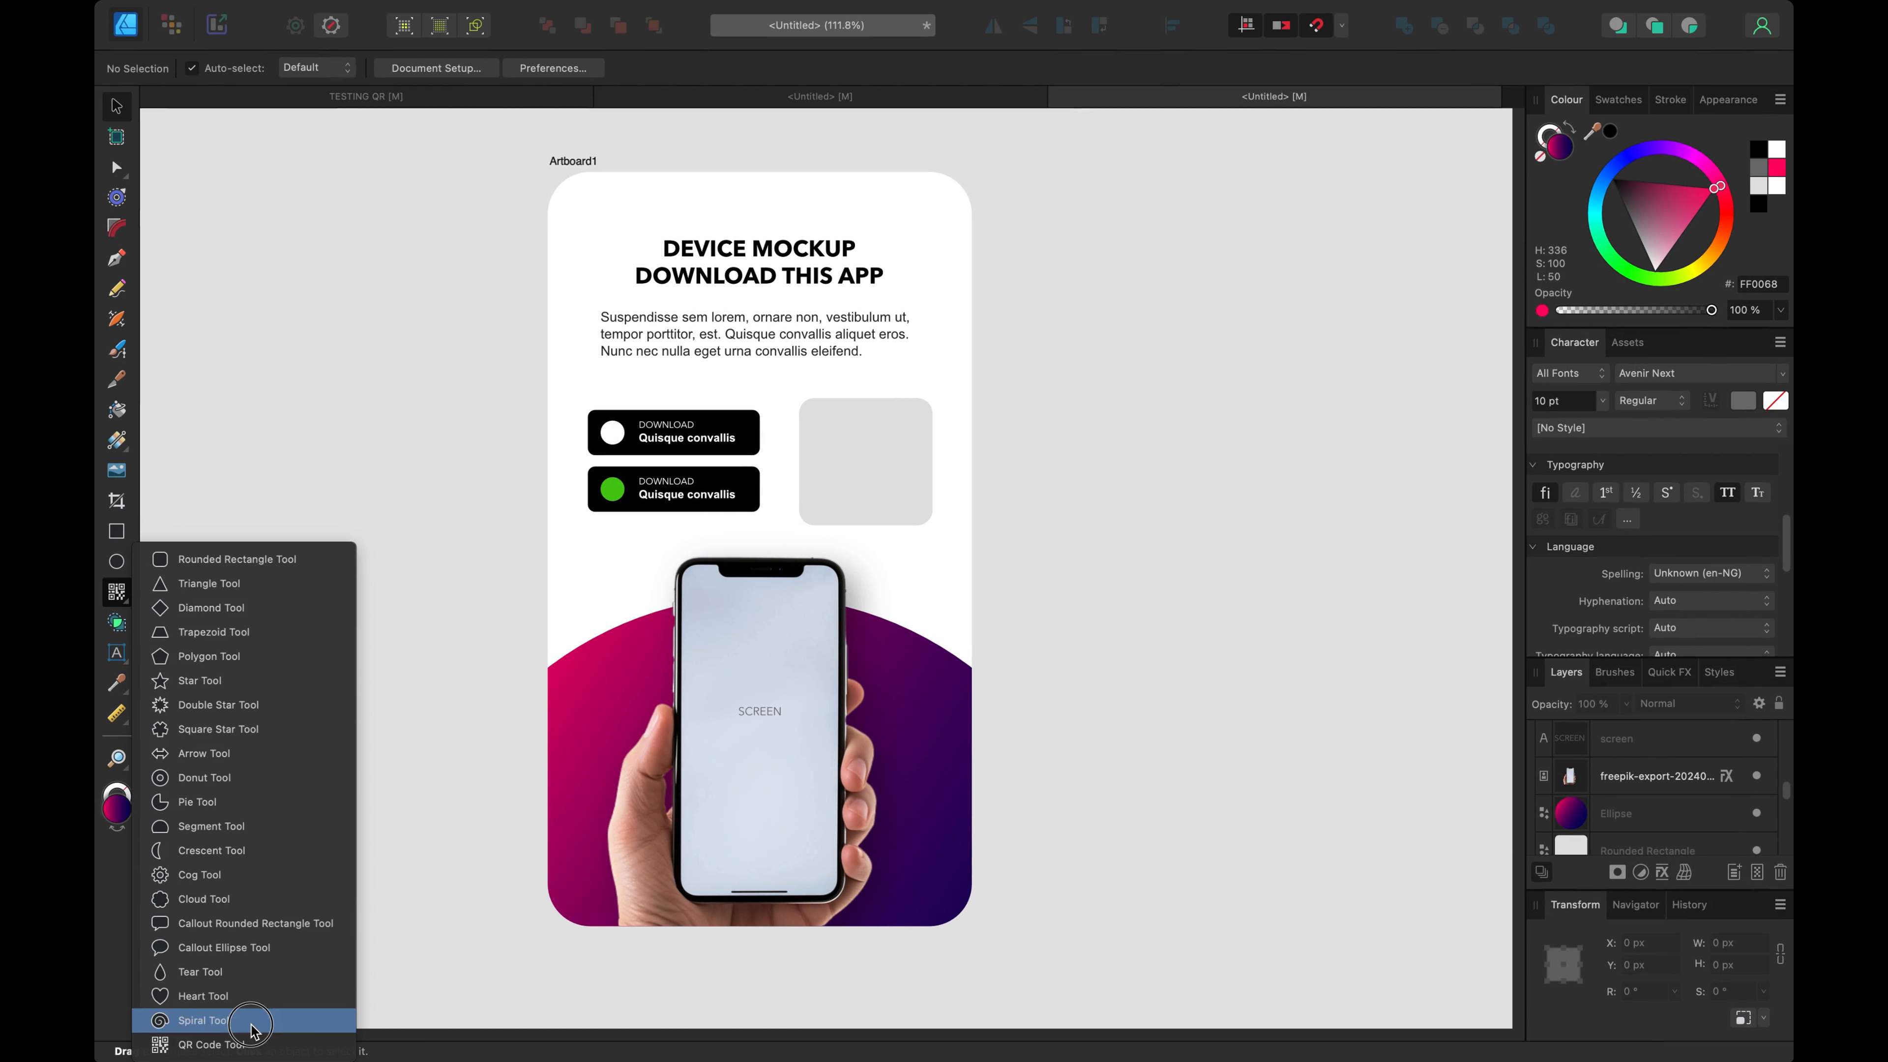
{"action": "left_click", "coordinate": [224, 1030]}
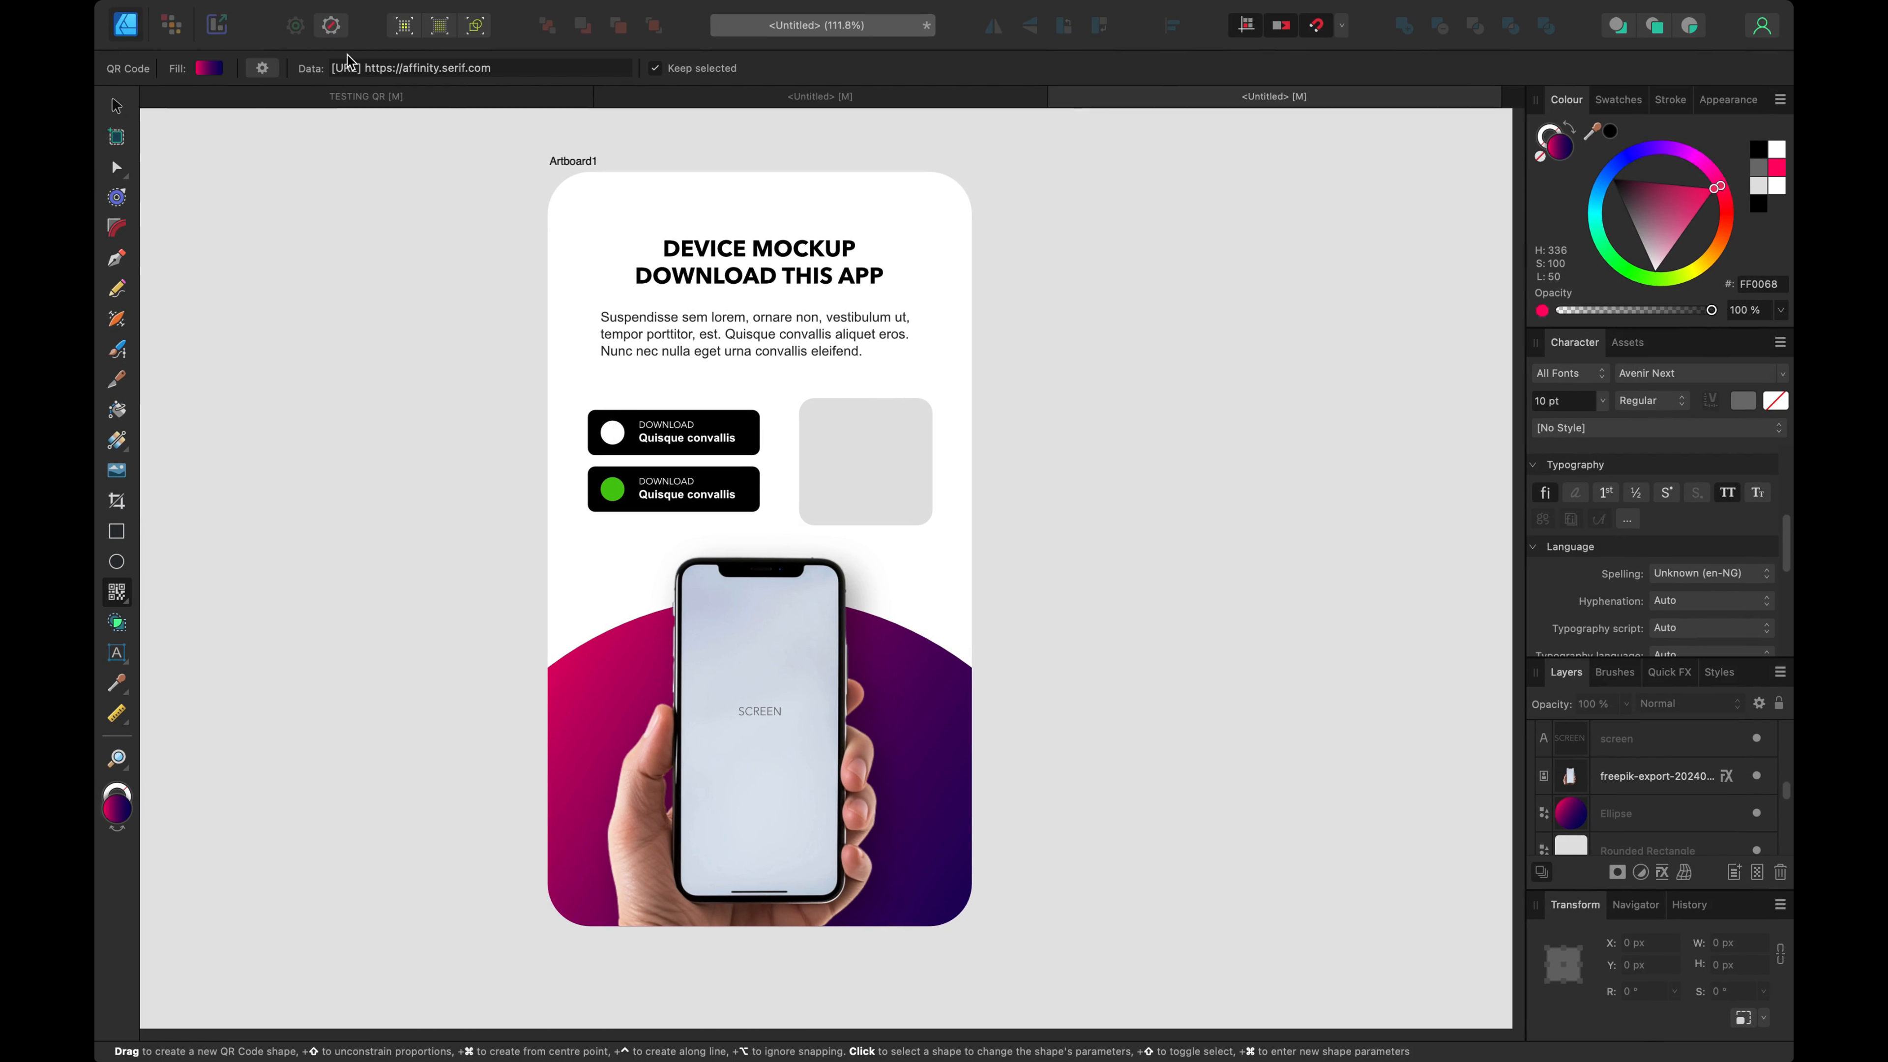
{"action": "left_click_drag", "start_coordinate": [812, 409], "coordinate": [914, 508]}
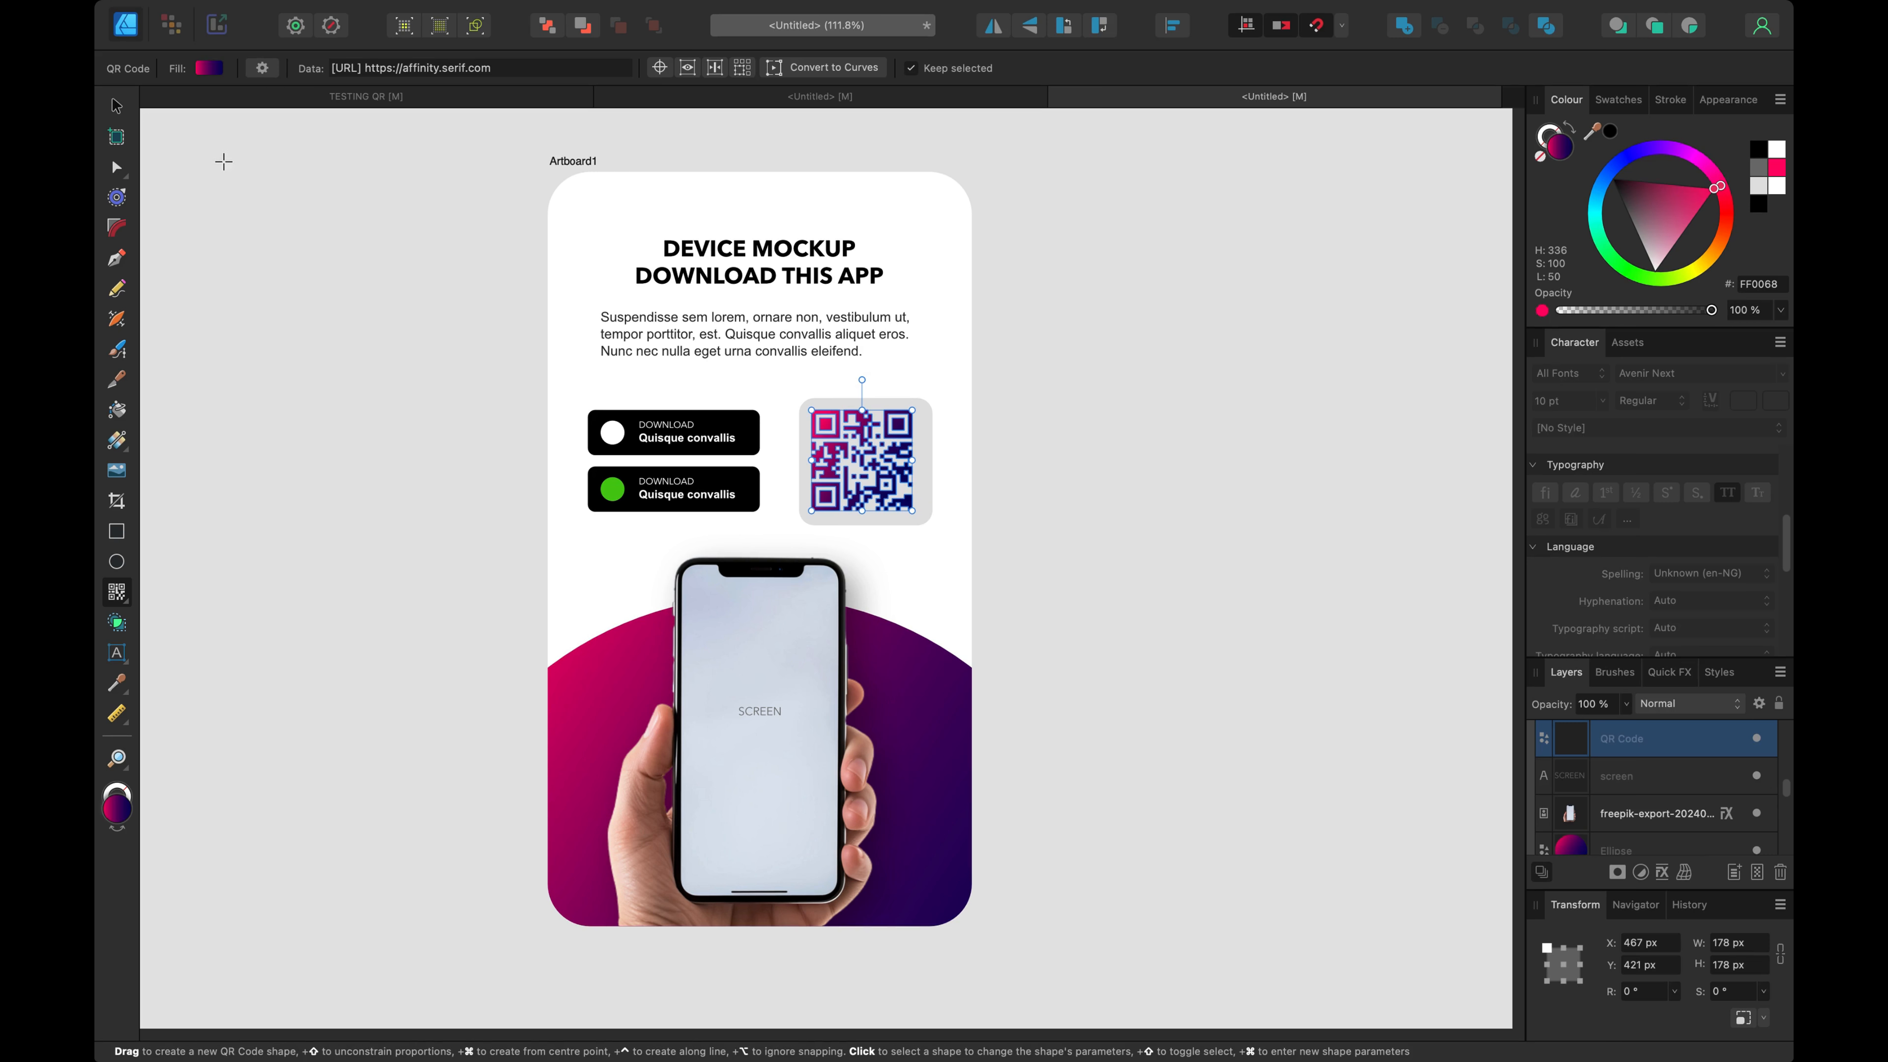
{"action": "left_click", "coordinate": [116, 105]}
{"action": "left_click", "coordinate": [1084, 317]}
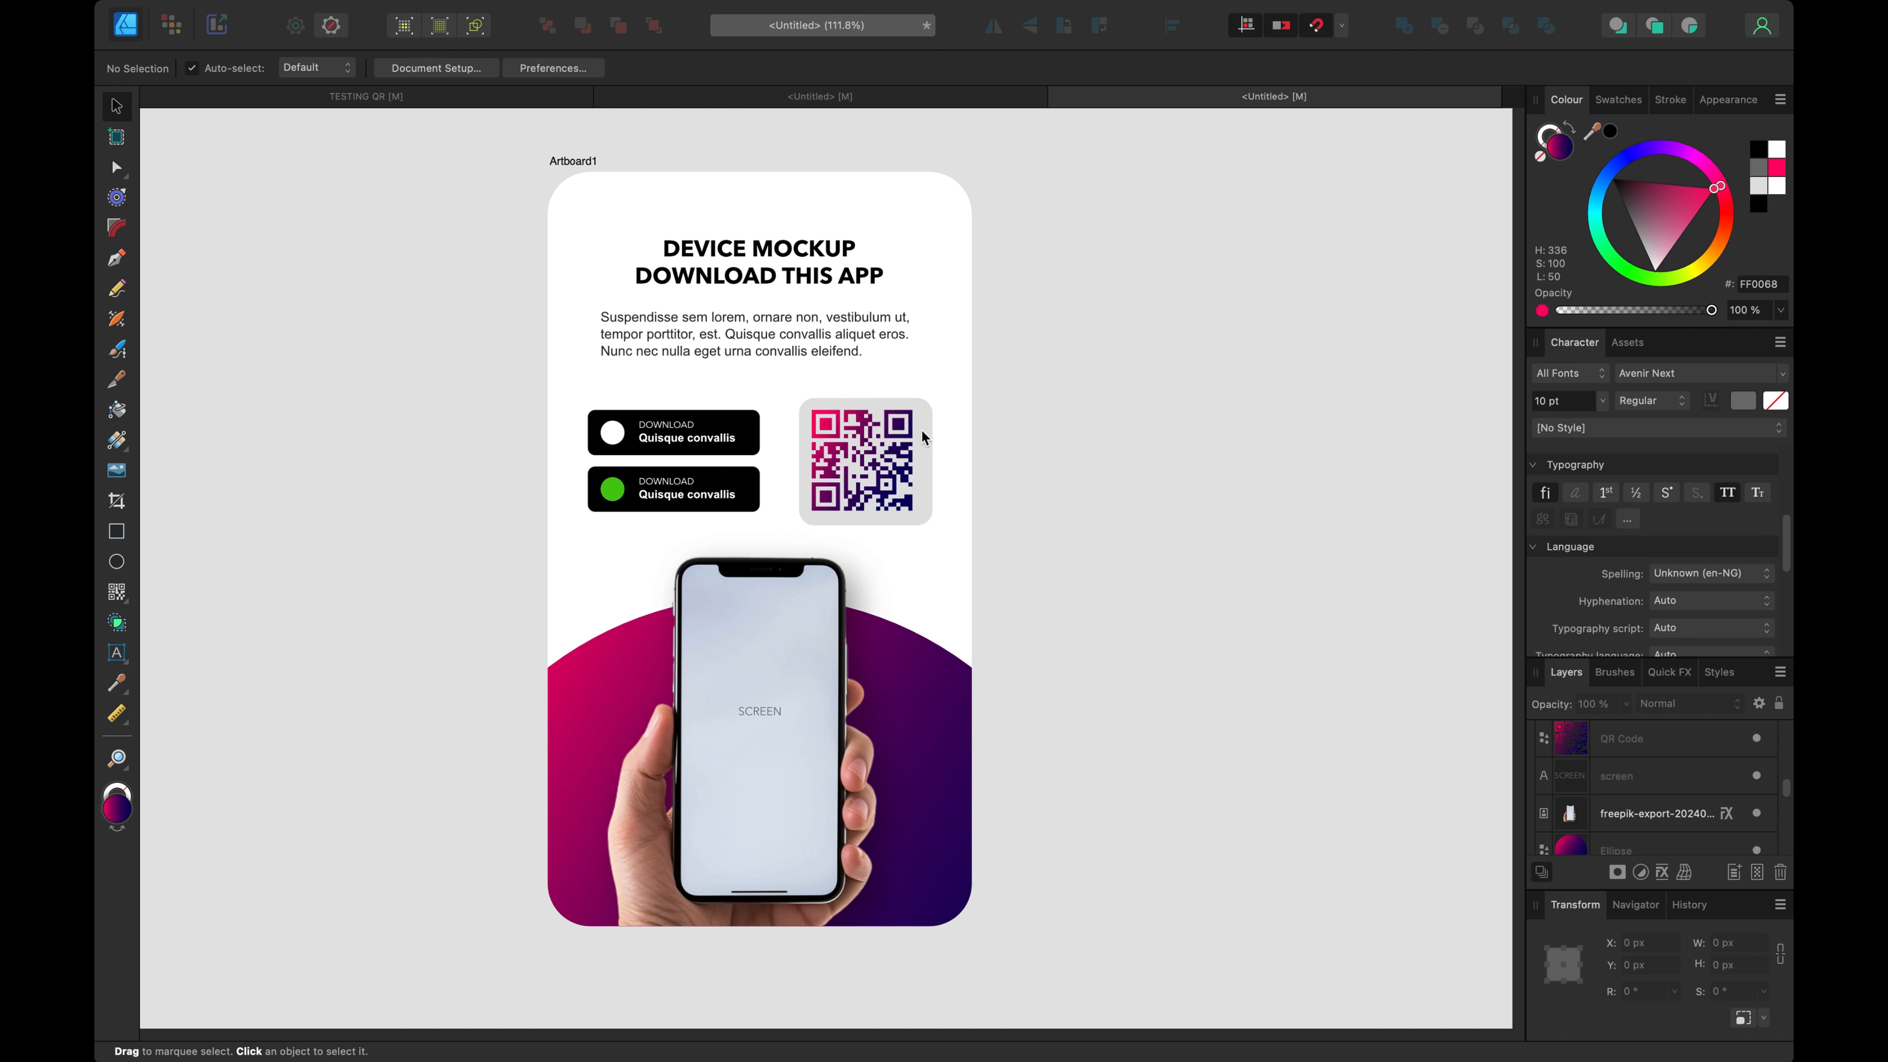
Step: Centre the QR code horizontally within its grey rounded frame
{"action": "left_click", "coordinate": [889, 497]}
{"action": "left_click", "coordinate": [928, 442], "text": "shift"}
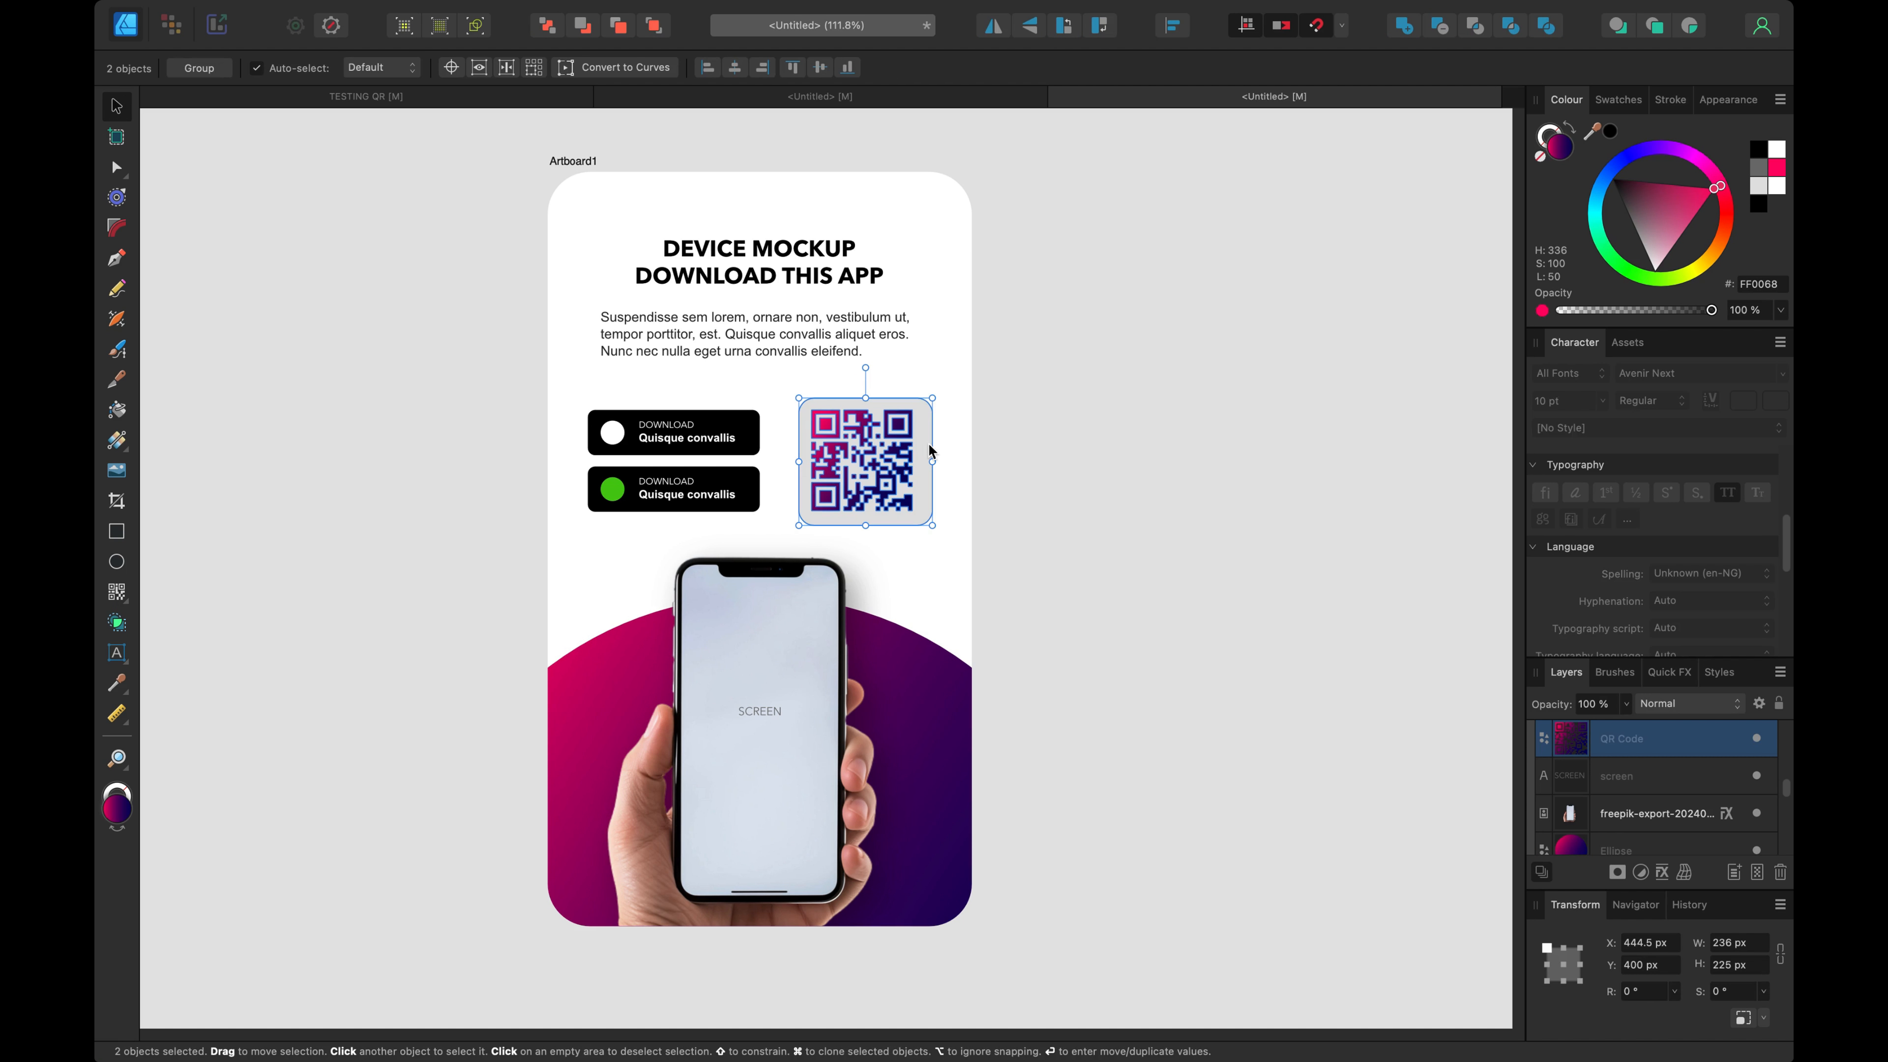
{"action": "left_click", "coordinate": [736, 67]}
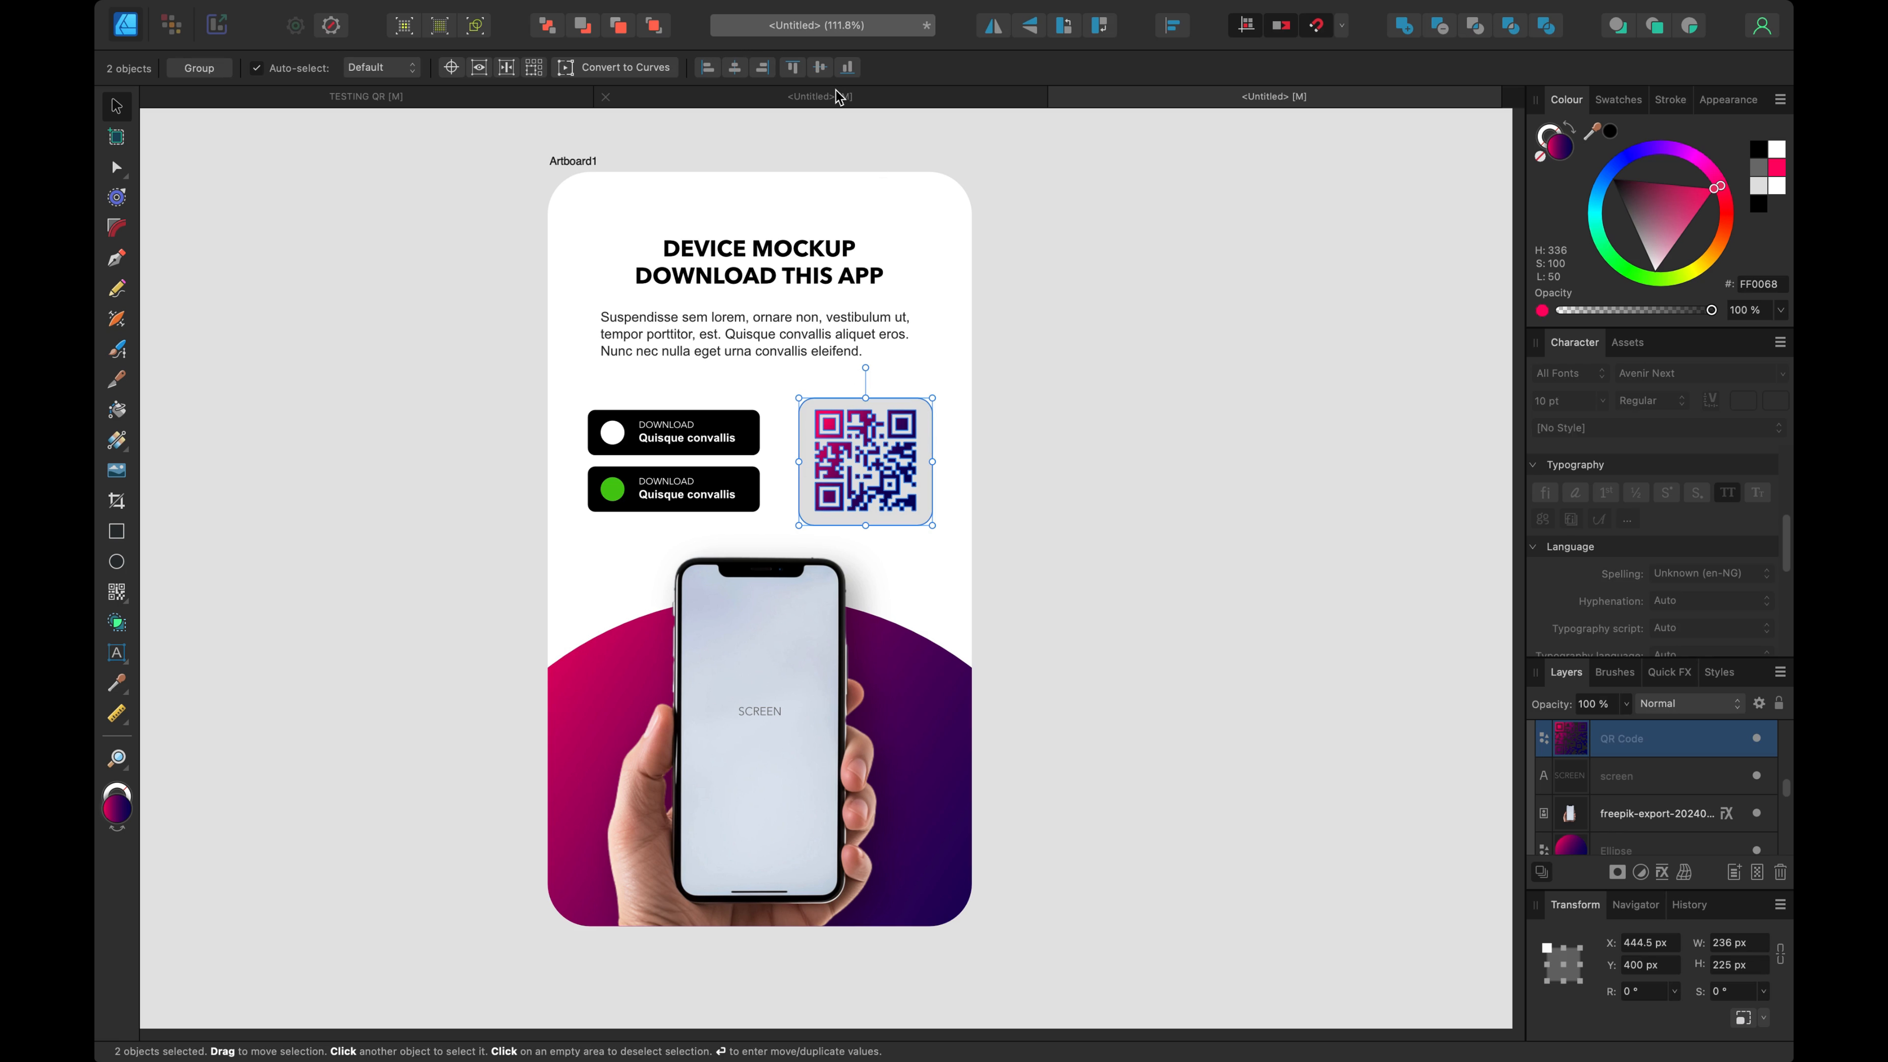
{"action": "left_click", "coordinate": [1091, 297]}
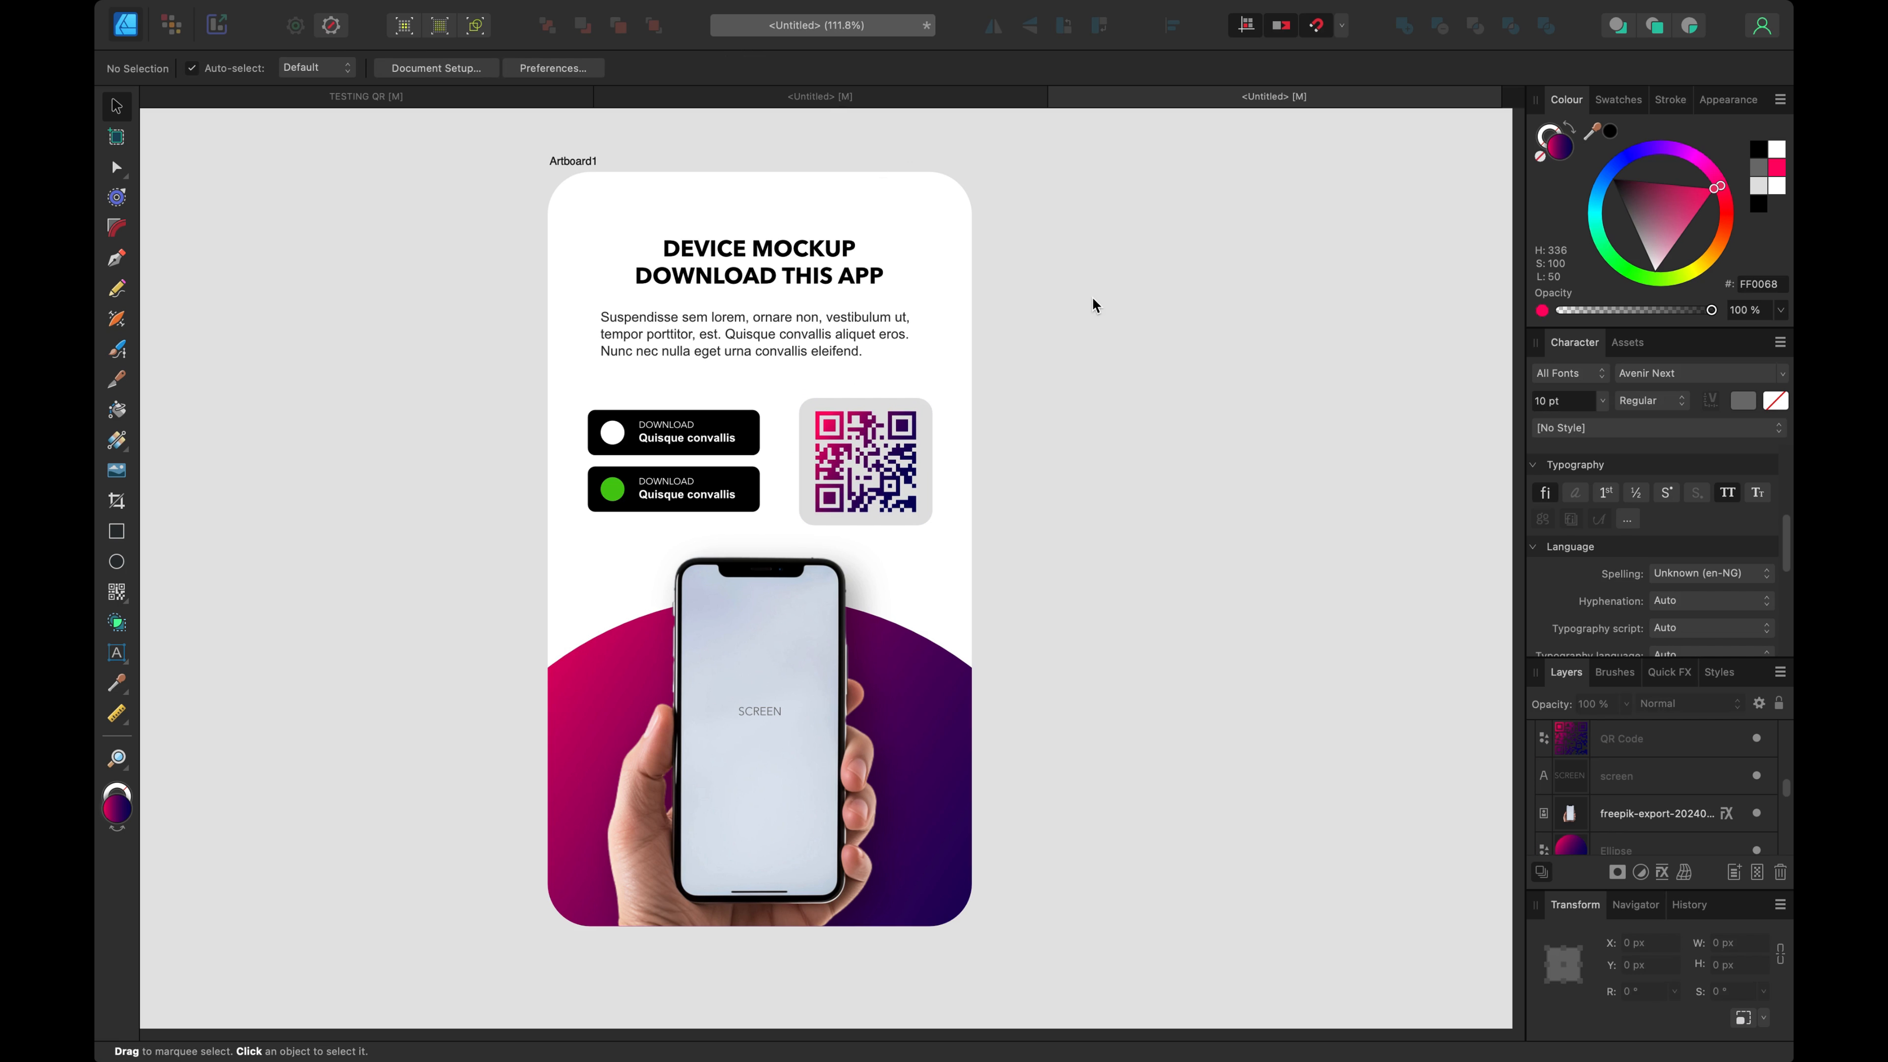
Step: Lighten the fill of the QR code's rounded frame to the pale grey F5F5F5
{"action": "left_click", "coordinate": [929, 424]}
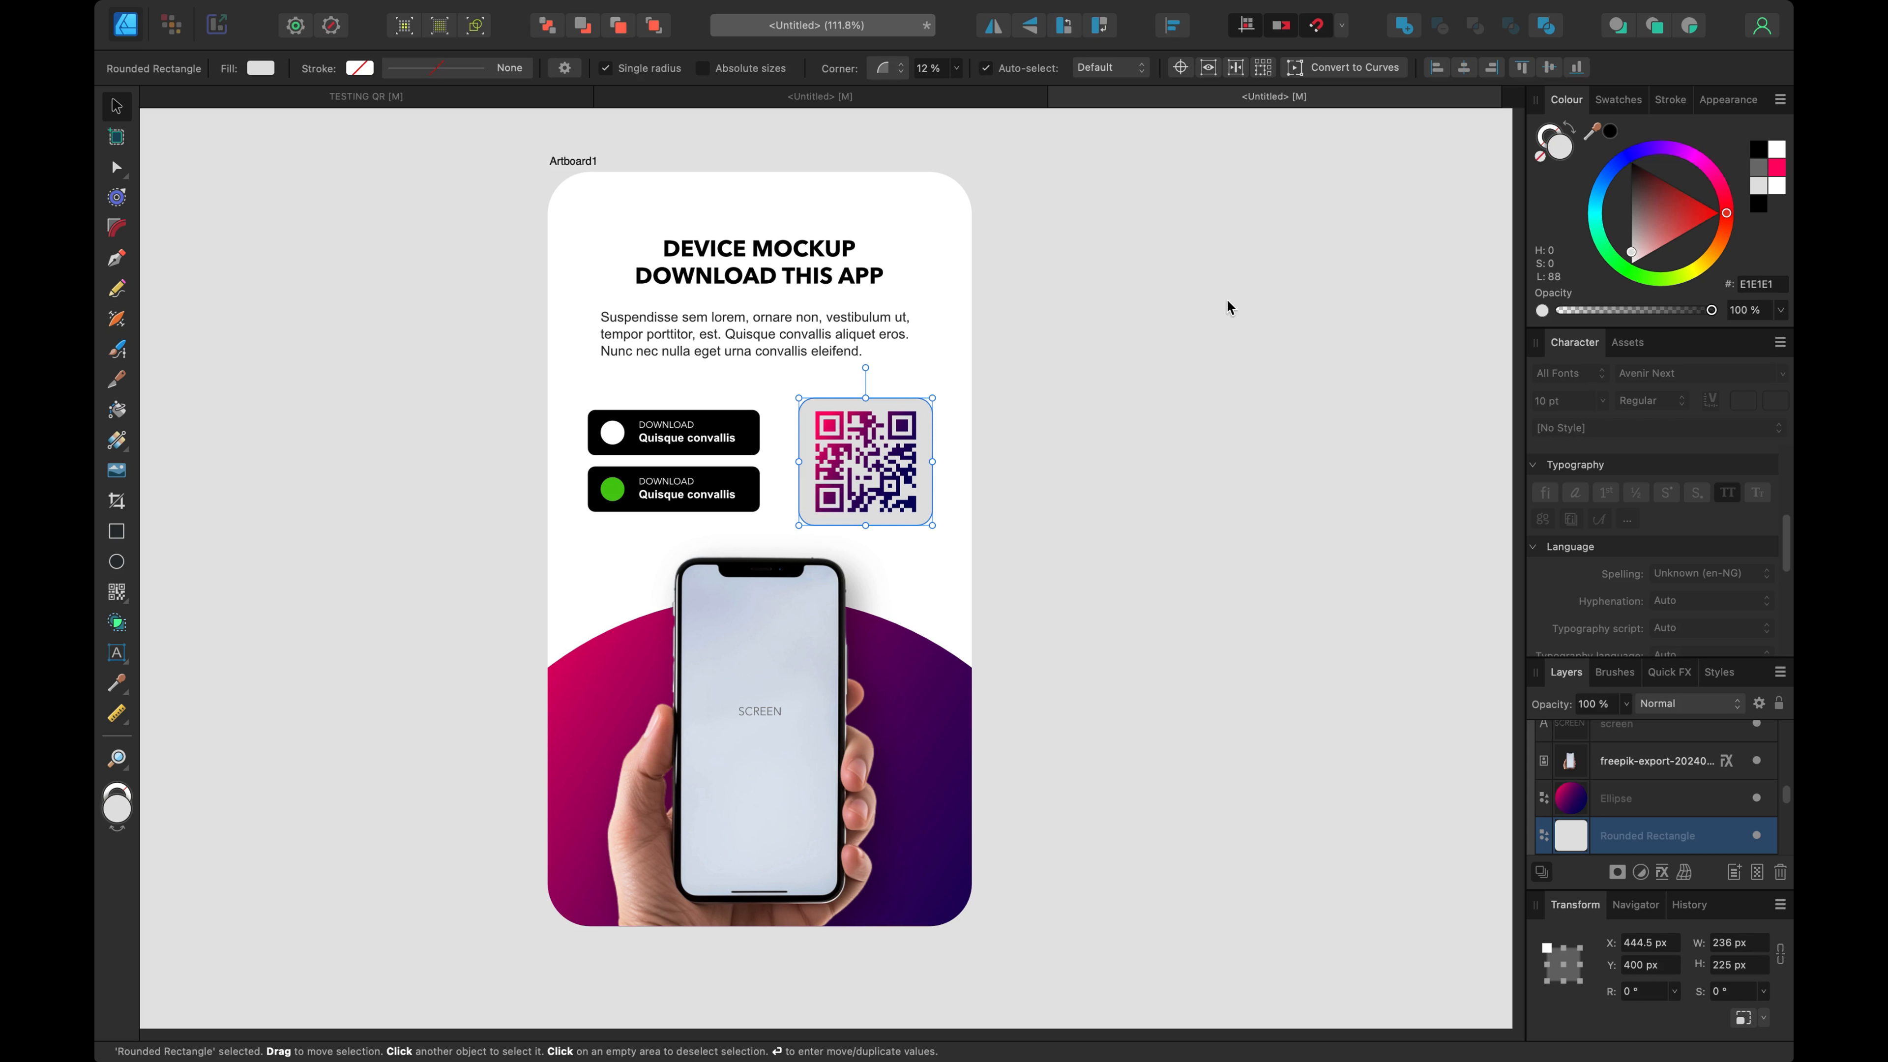
{"action": "left_click", "coordinate": [1227, 300]}
{"action": "left_click", "coordinate": [917, 408]}
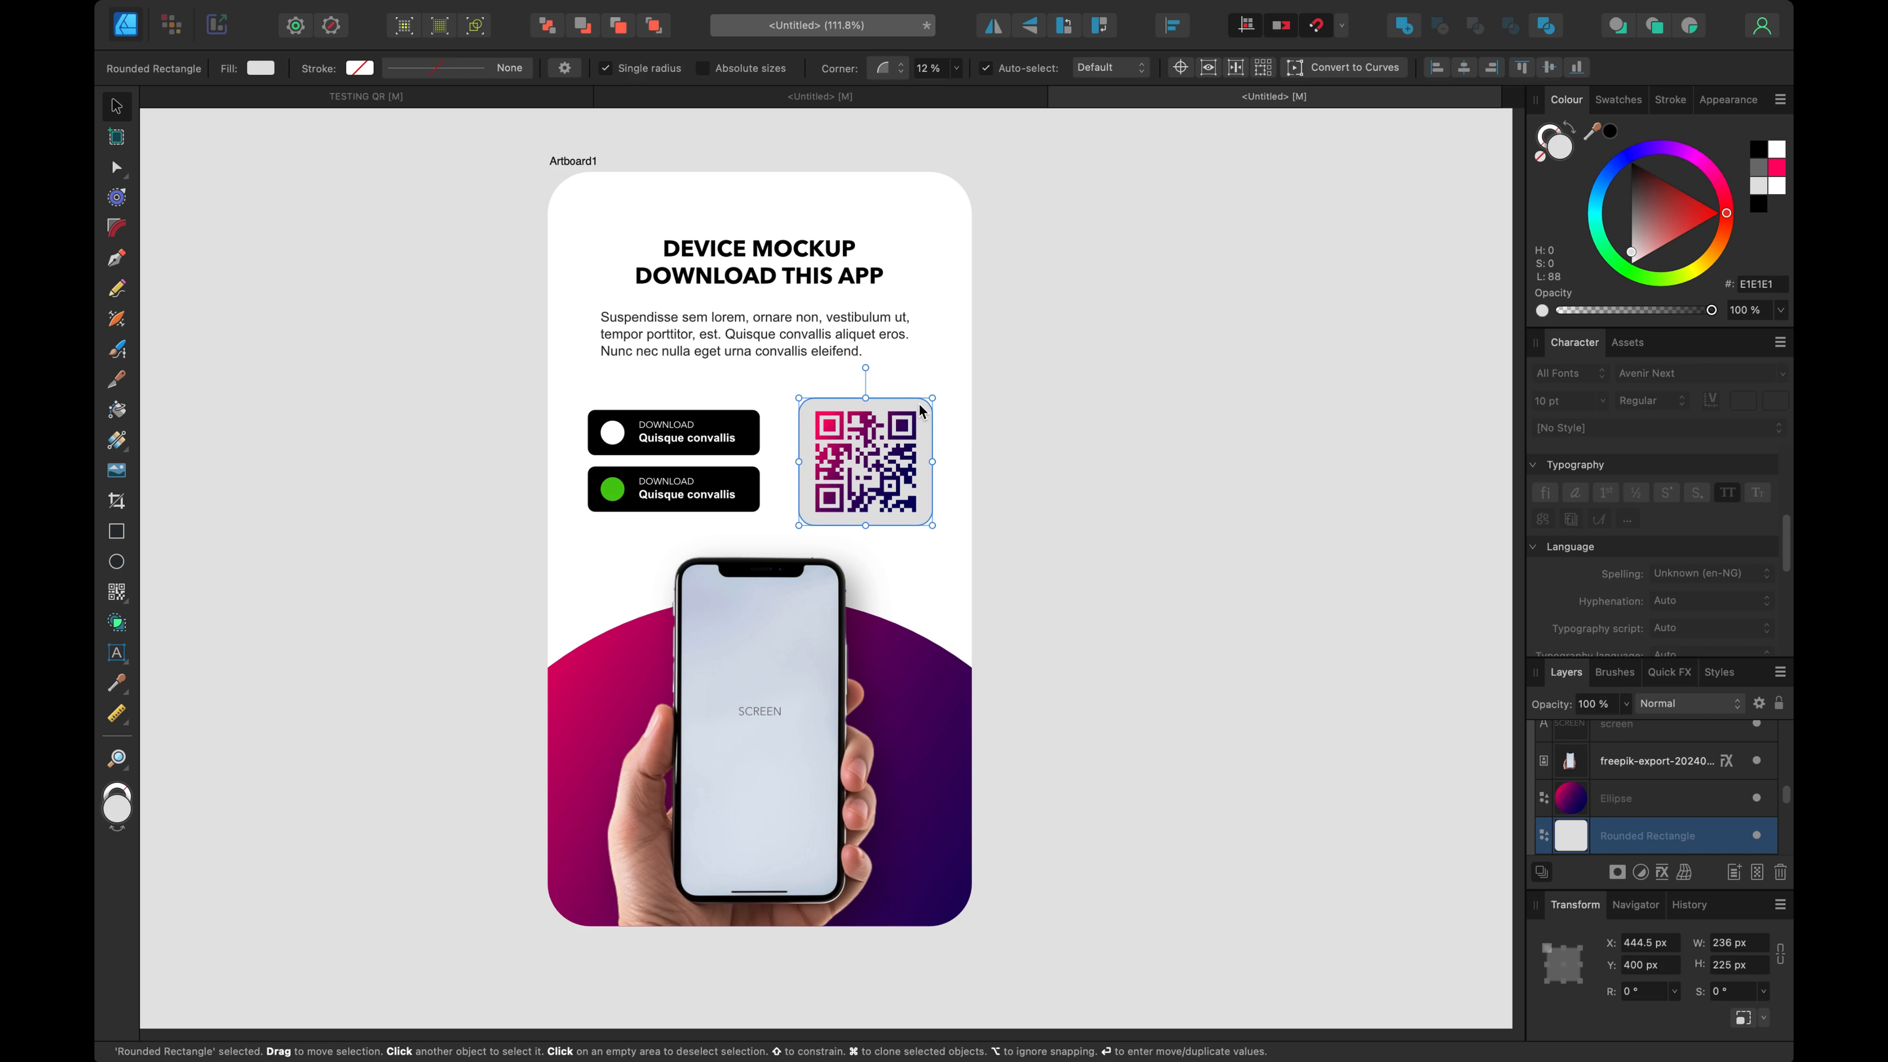
{"action": "left_click_drag", "start_coordinate": [1637, 255], "coordinate": [1631, 260]}
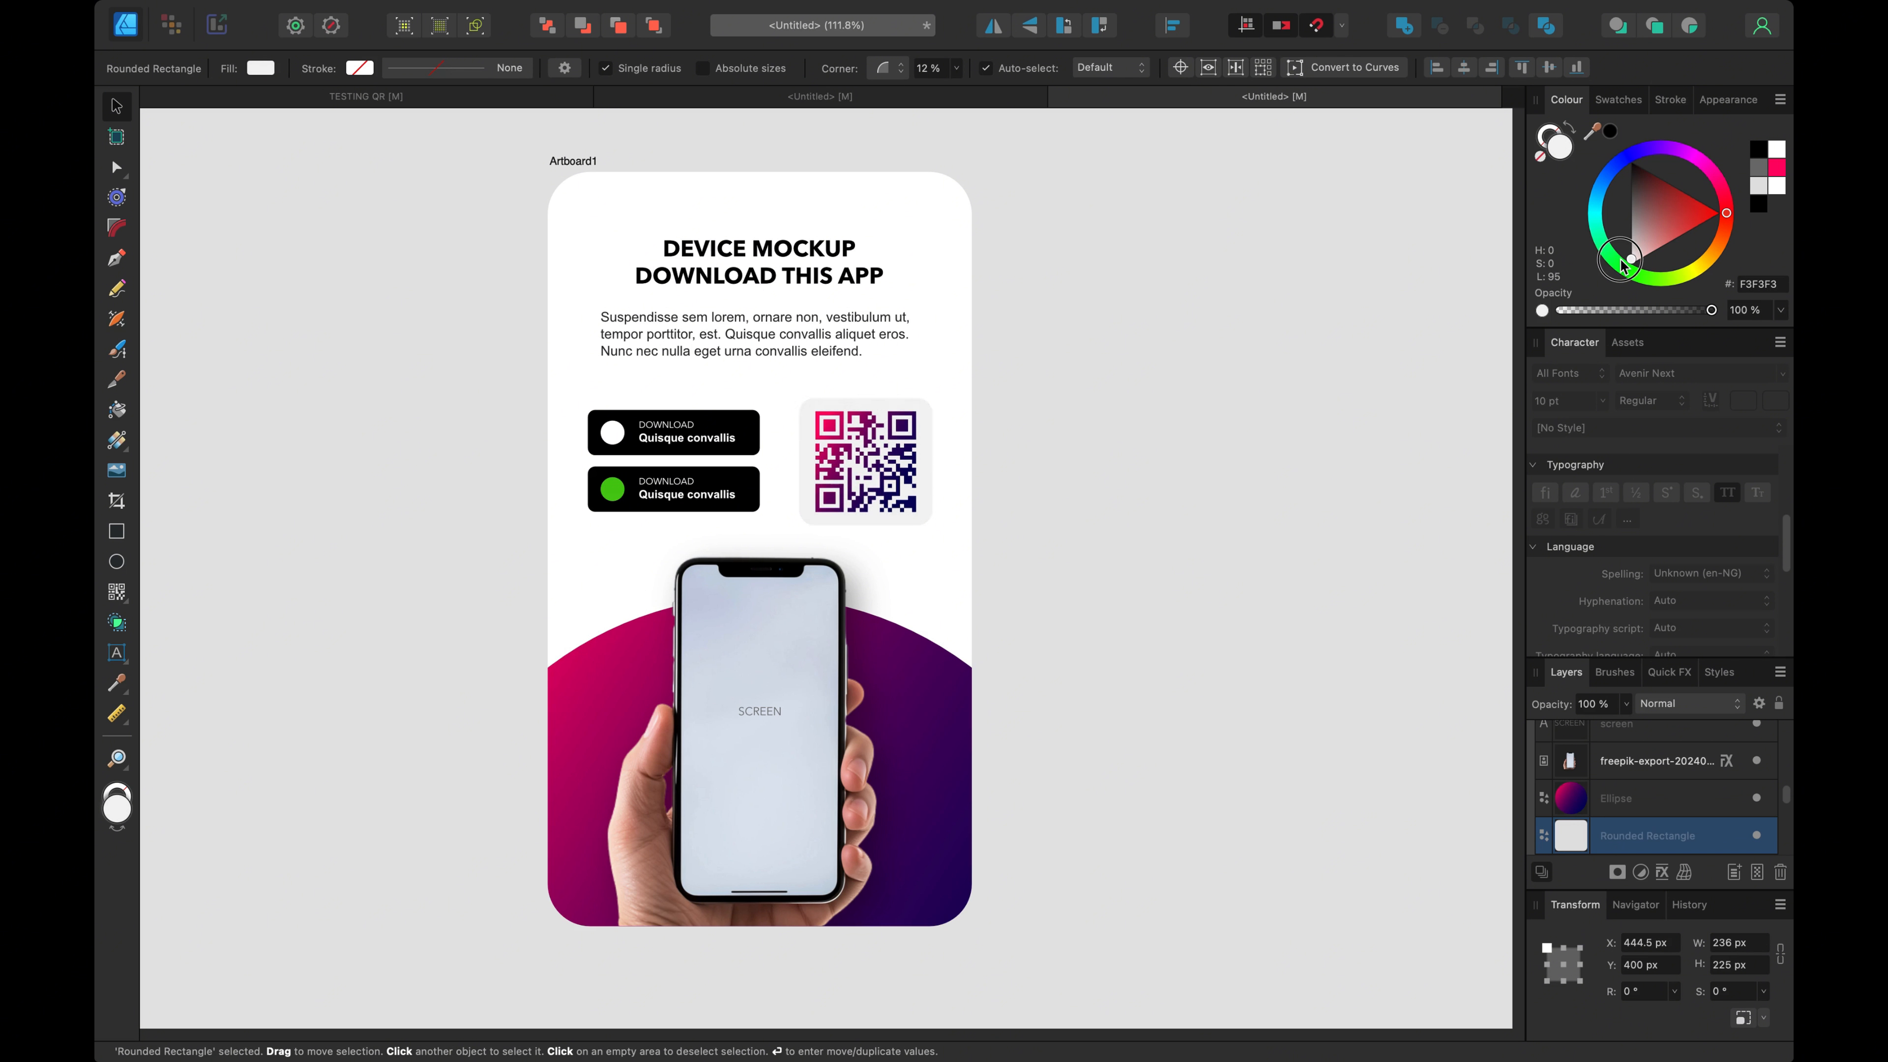
{"action": "left_click", "coordinate": [1156, 387]}
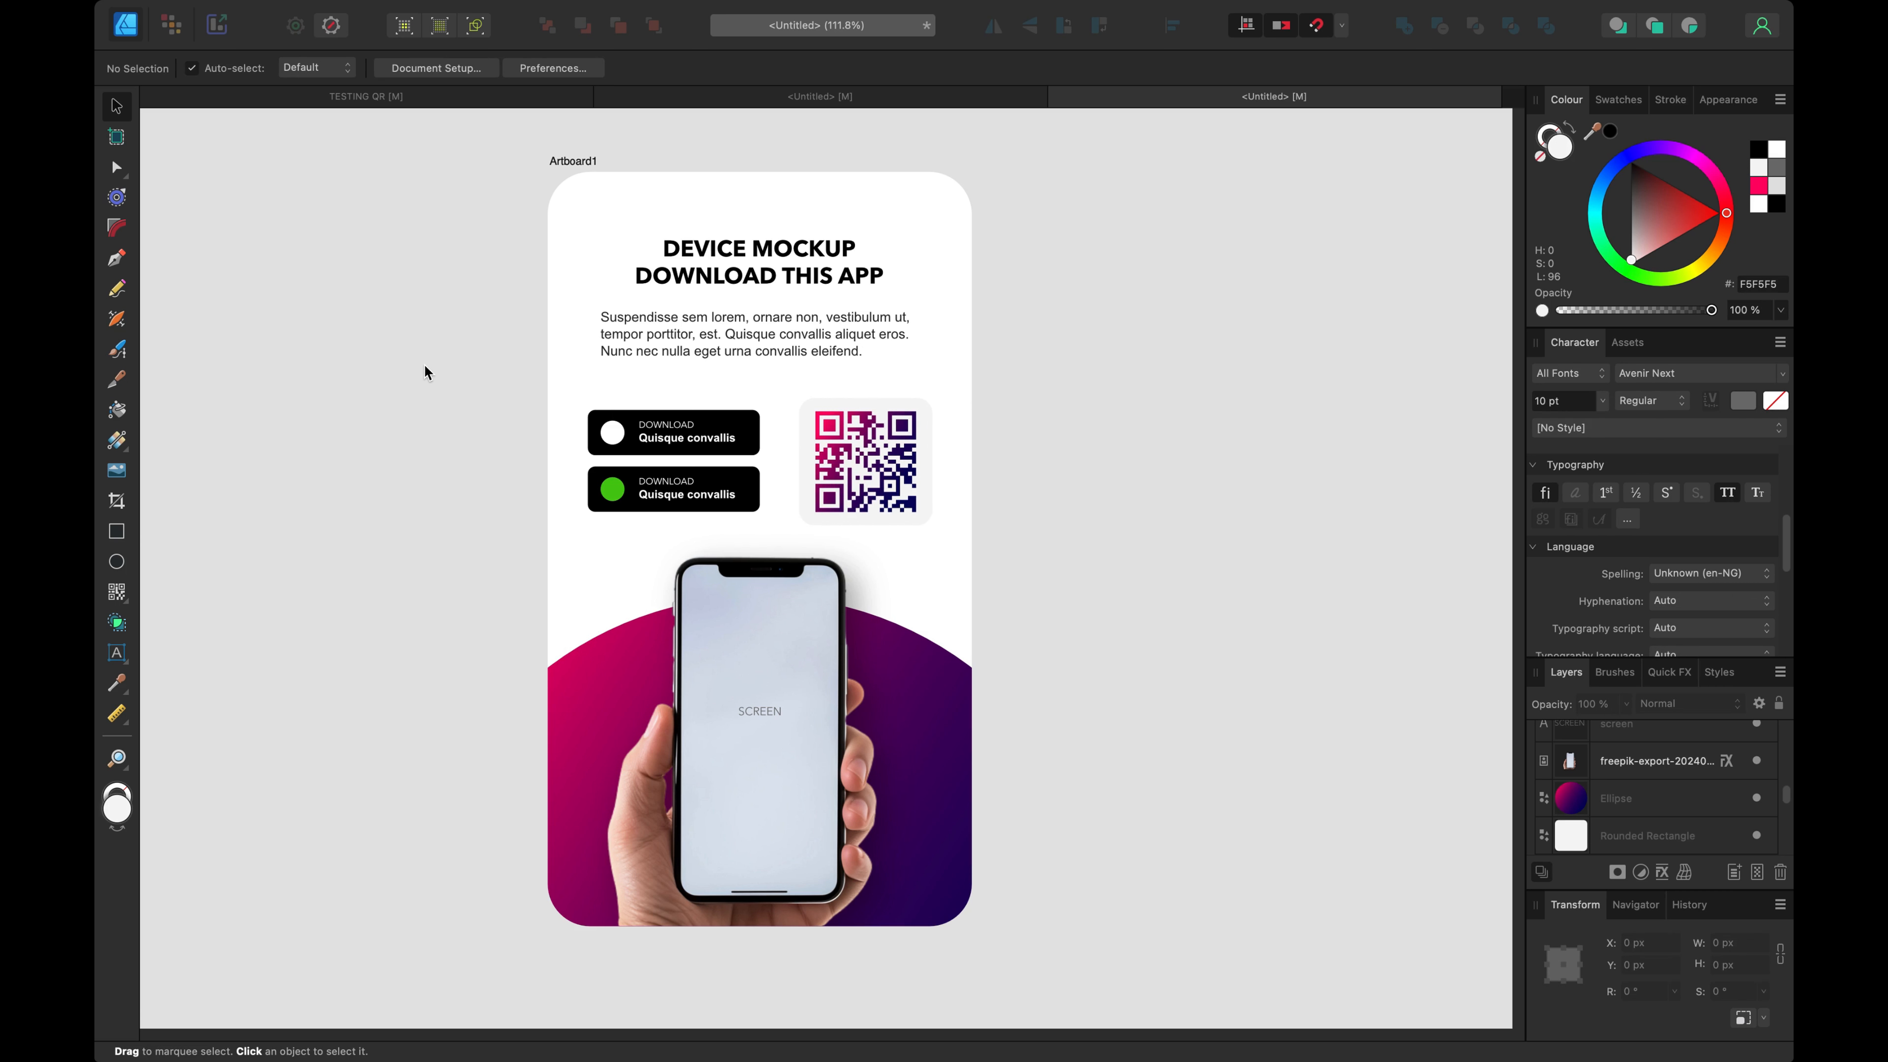
Step: Shift the QR code together with its frame closer to the download buttons, with the frame at about X 416.5 px
{"action": "left_click_drag", "start_coordinate": [424, 365], "coordinate": [1052, 551]}
{"action": "left_click", "coordinate": [1130, 466]}
{"action": "left_click_drag", "start_coordinate": [1041, 369], "coordinate": [765, 576]}
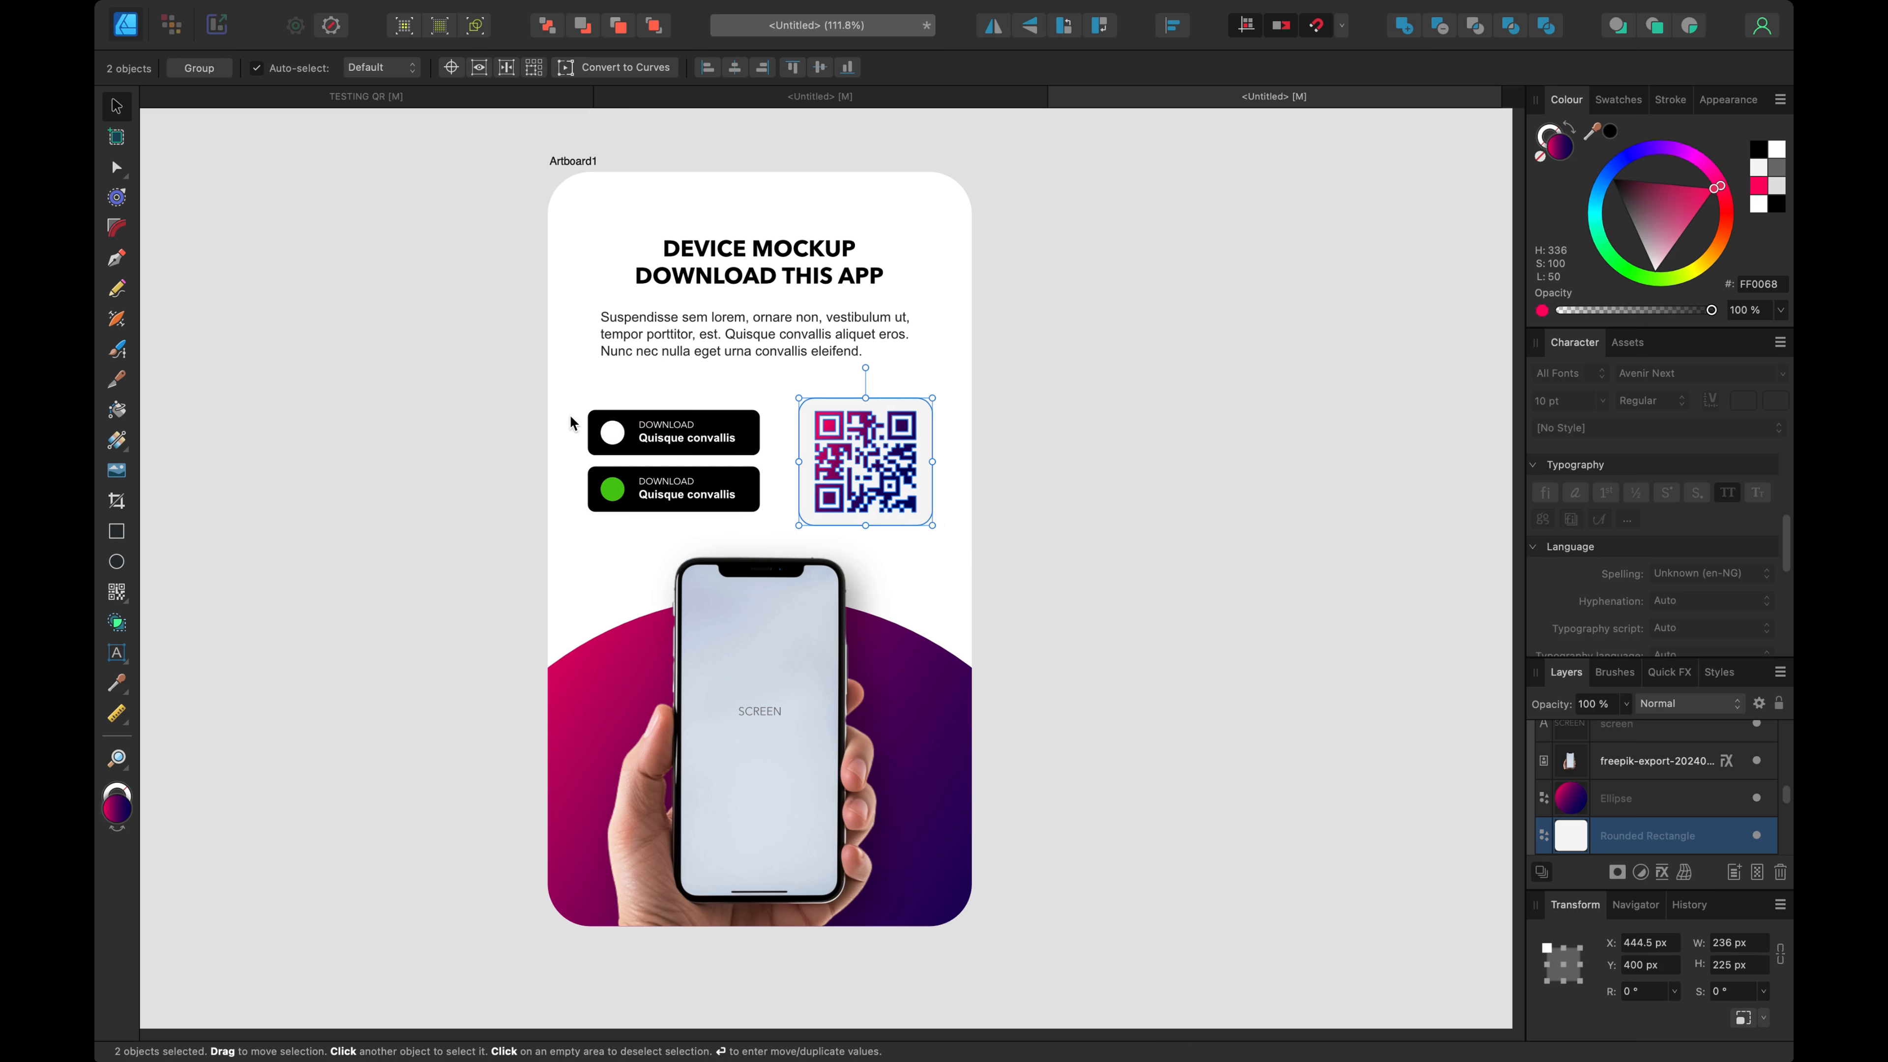
{"action": "left_click_drag", "start_coordinate": [459, 385], "coordinate": [488, 478]}
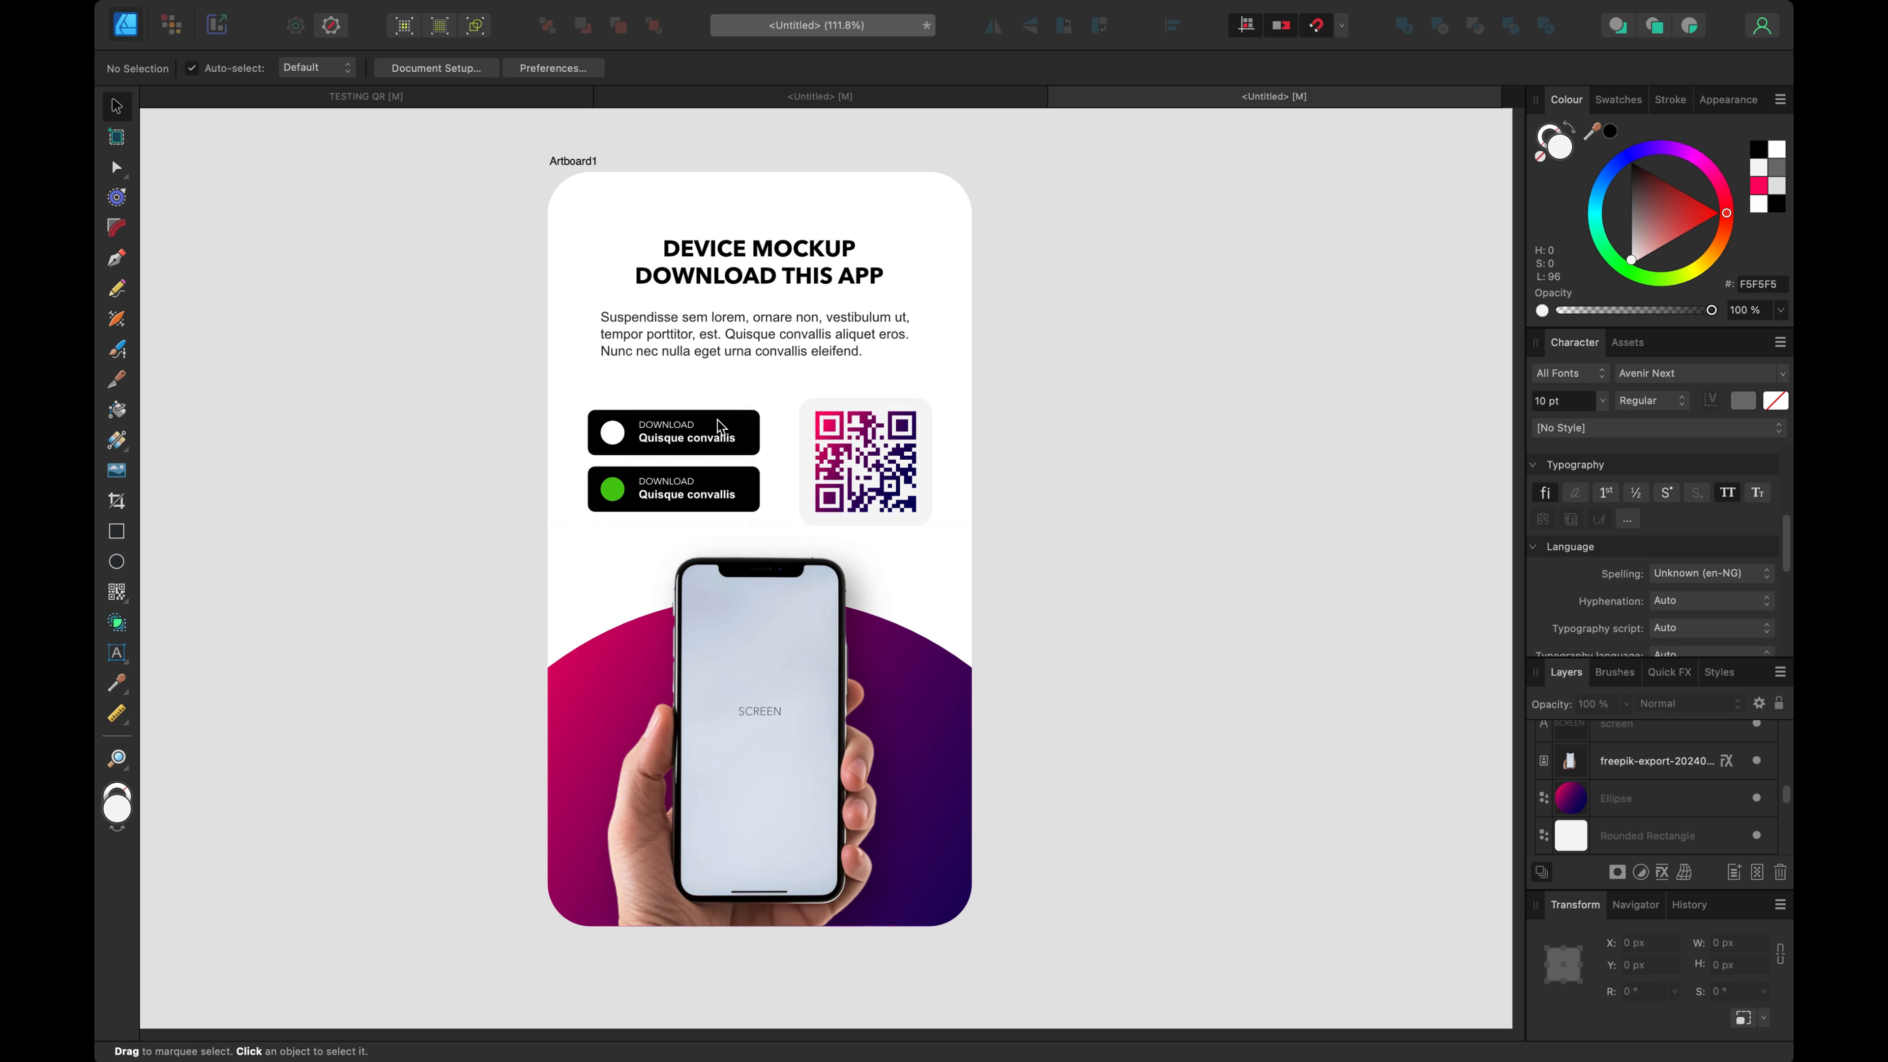
{"action": "left_click_drag", "start_coordinate": [1046, 369], "coordinate": [754, 573]}
{"action": "left_click_drag", "start_coordinate": [866, 446], "coordinate": [848, 447]}
Step: Align the QR frame's right edge with the paragraph's right edge and the download buttons with its left edge at X 93.5 px
{"action": "left_click", "coordinate": [931, 412]}
{"action": "left_click", "coordinate": [913, 410]}
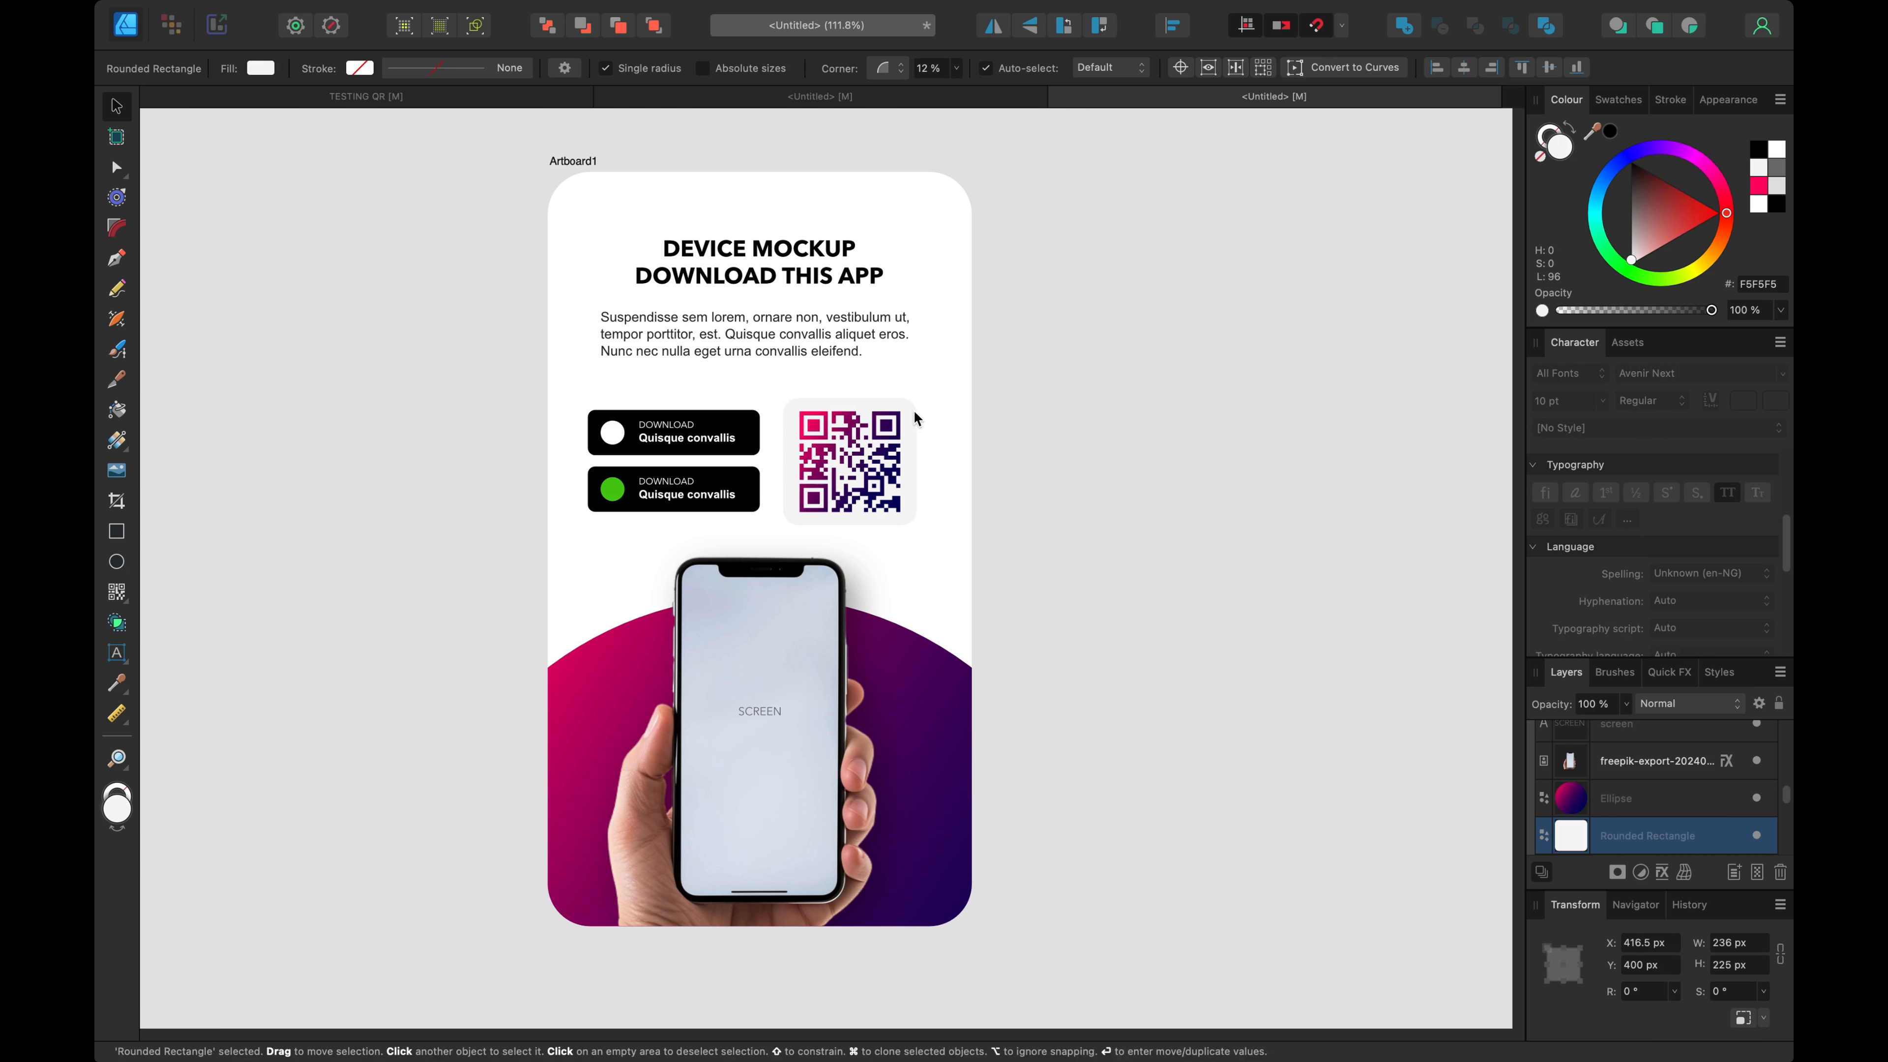
{"action": "left_click", "coordinate": [909, 335], "text": "shift"}
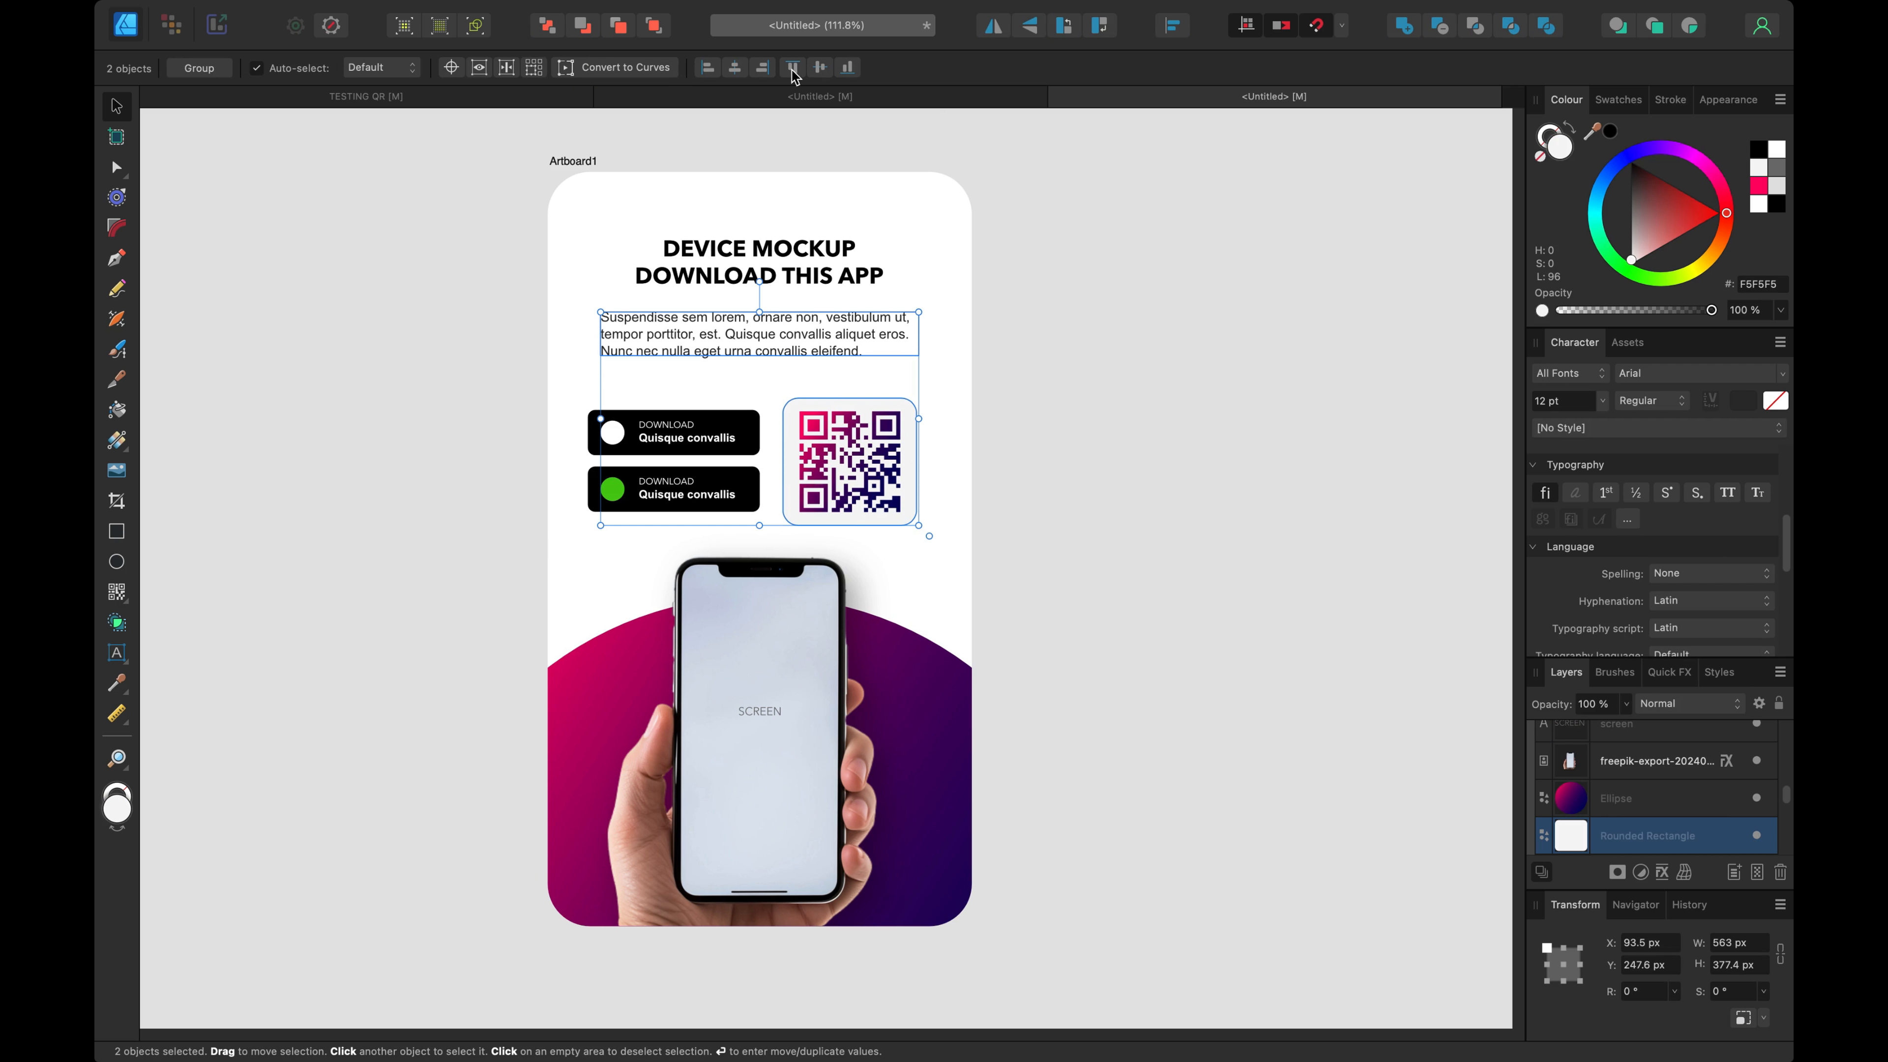
{"action": "left_click", "coordinate": [763, 67]}
{"action": "left_click", "coordinate": [1104, 363]}
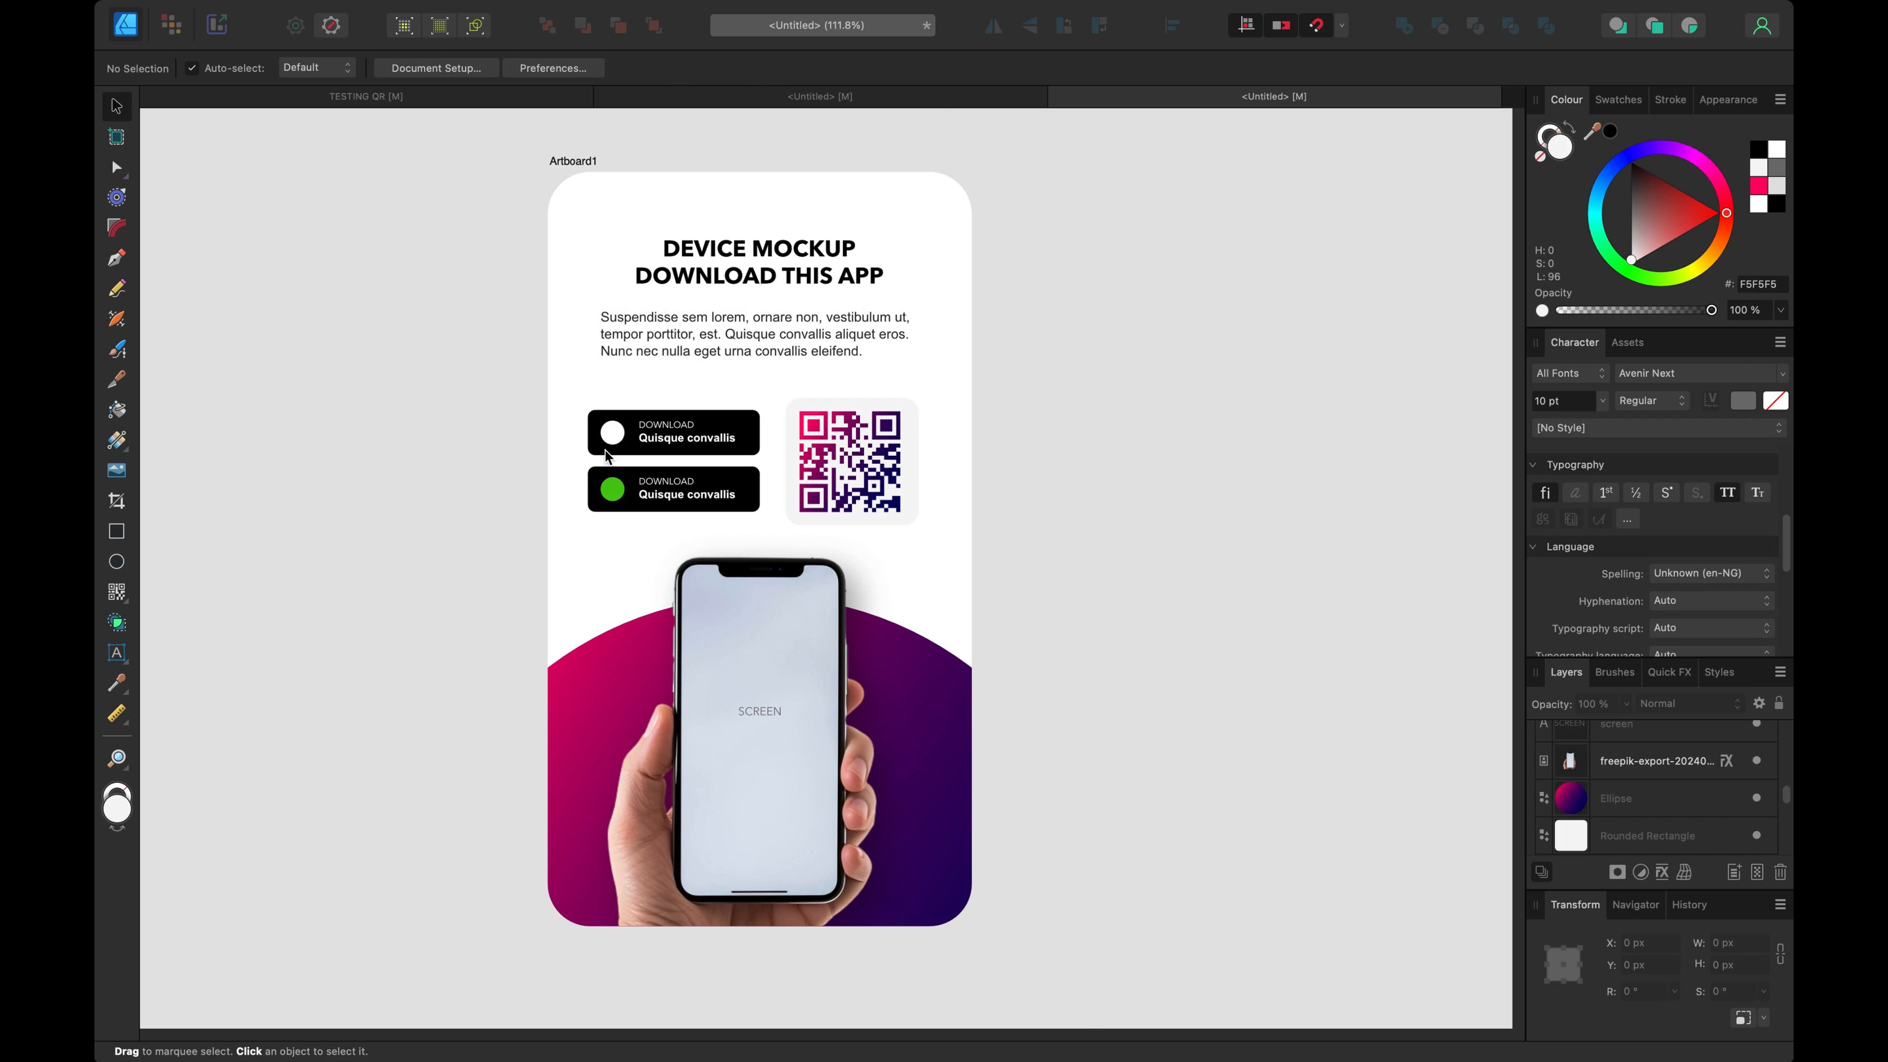
{"action": "left_click_drag", "start_coordinate": [452, 372], "coordinate": [765, 524]}
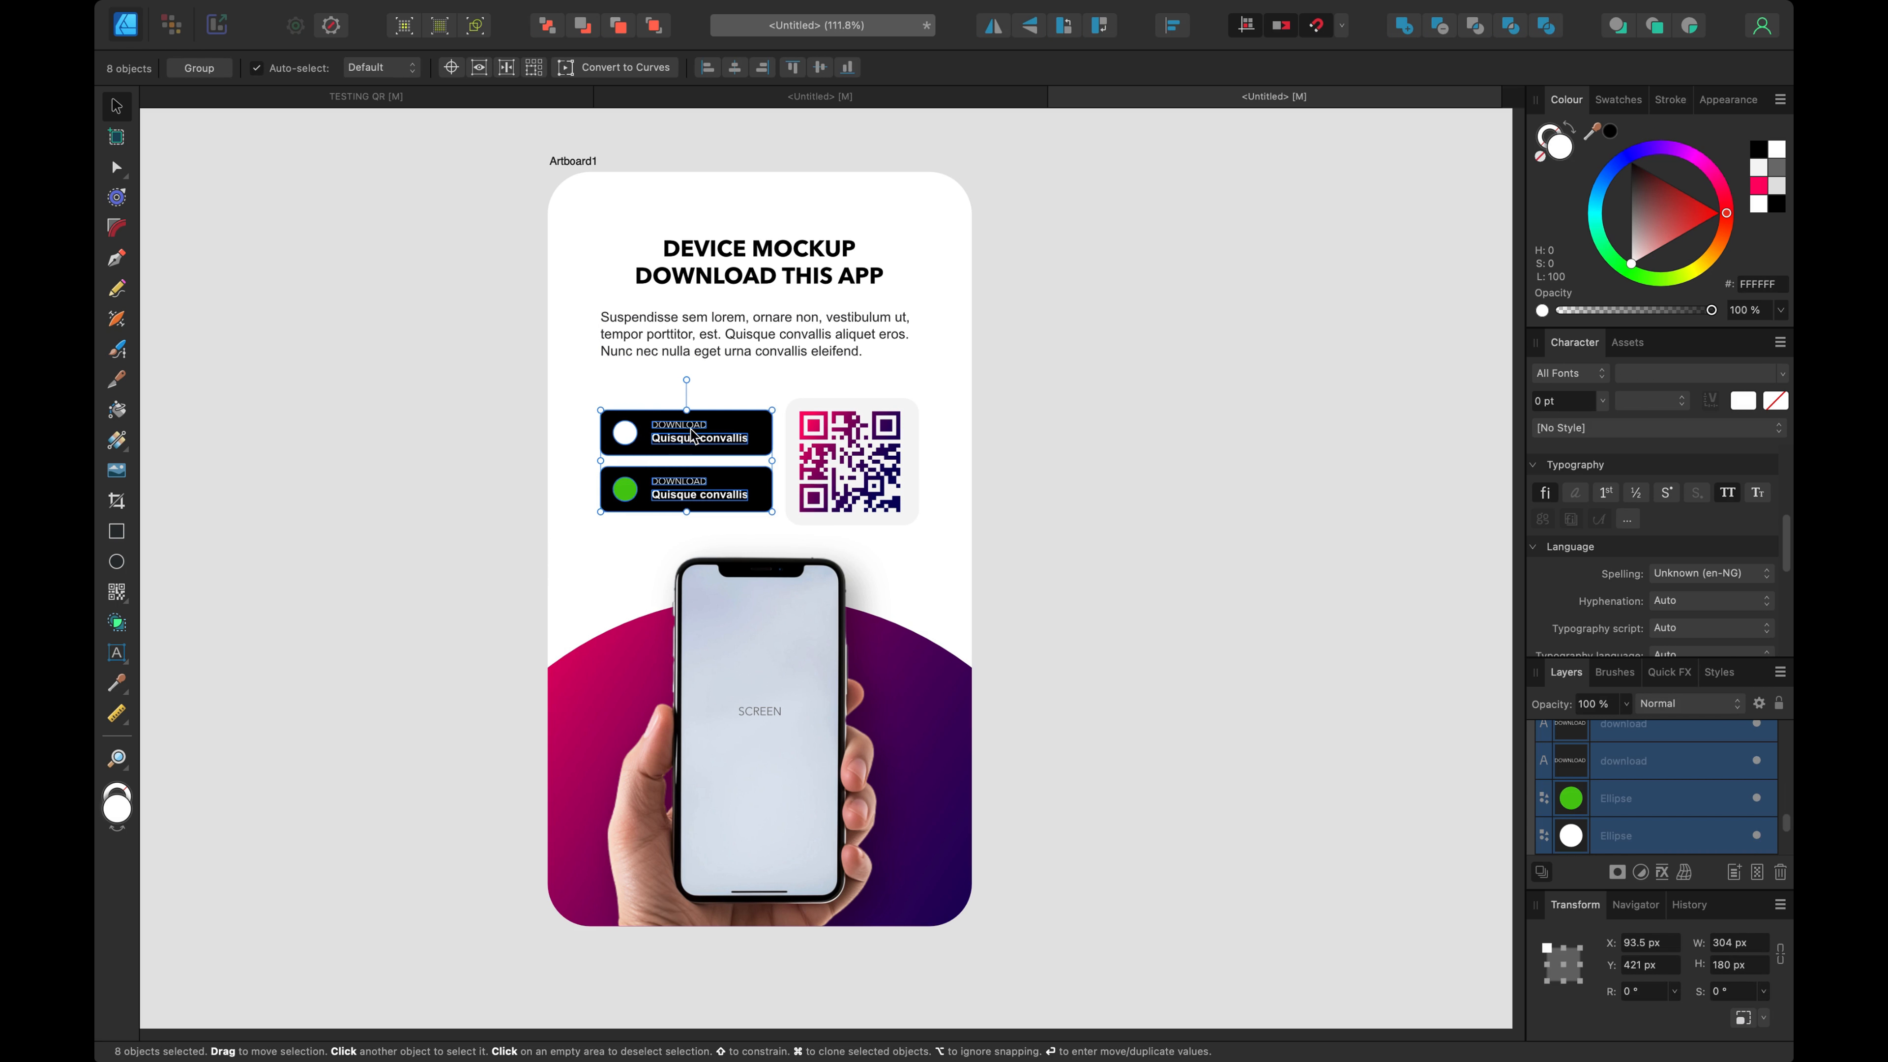
{"action": "left_click", "coordinate": [1234, 486]}
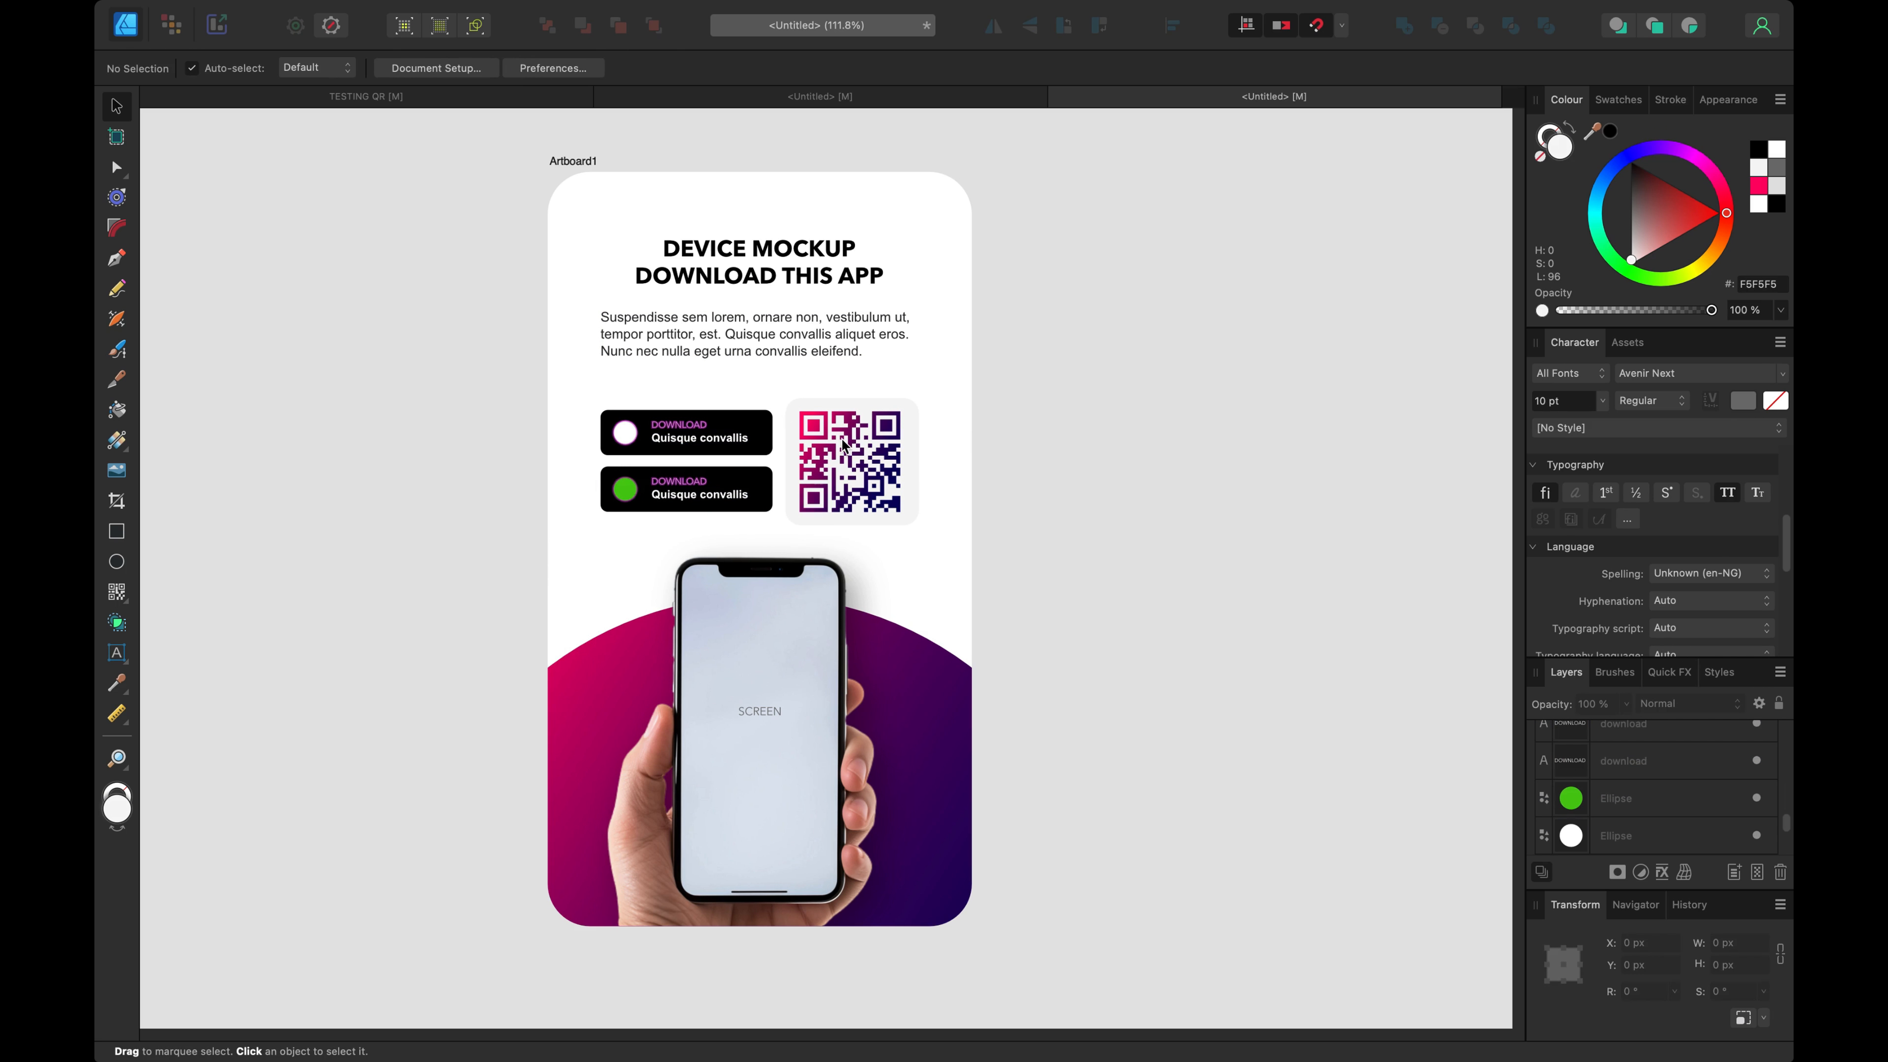
Step: Narrow the QR code's frame from its left side to about 211 px wide and set its height to 180 px
{"action": "left_click", "coordinate": [799, 425]}
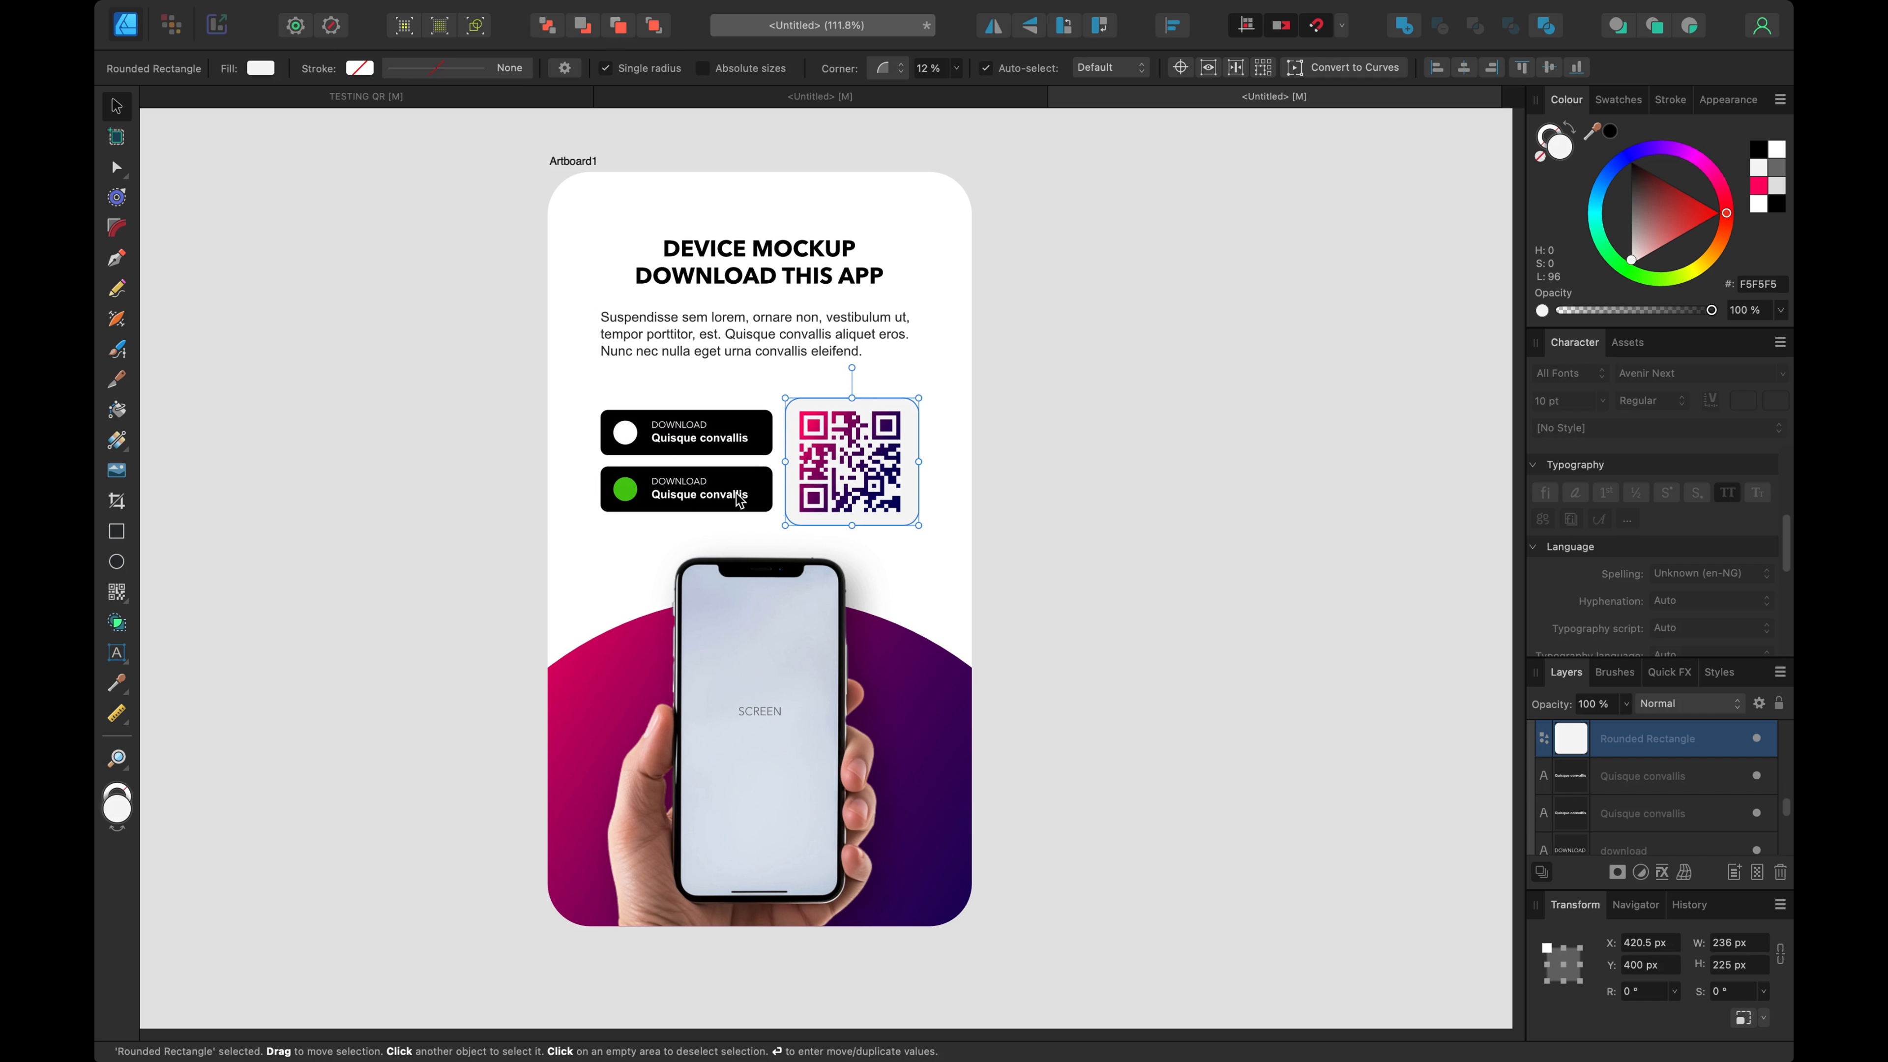
{"action": "left_click_drag", "start_coordinate": [785, 461], "coordinate": [799, 461]}
{"action": "left_click", "coordinate": [1753, 942]}
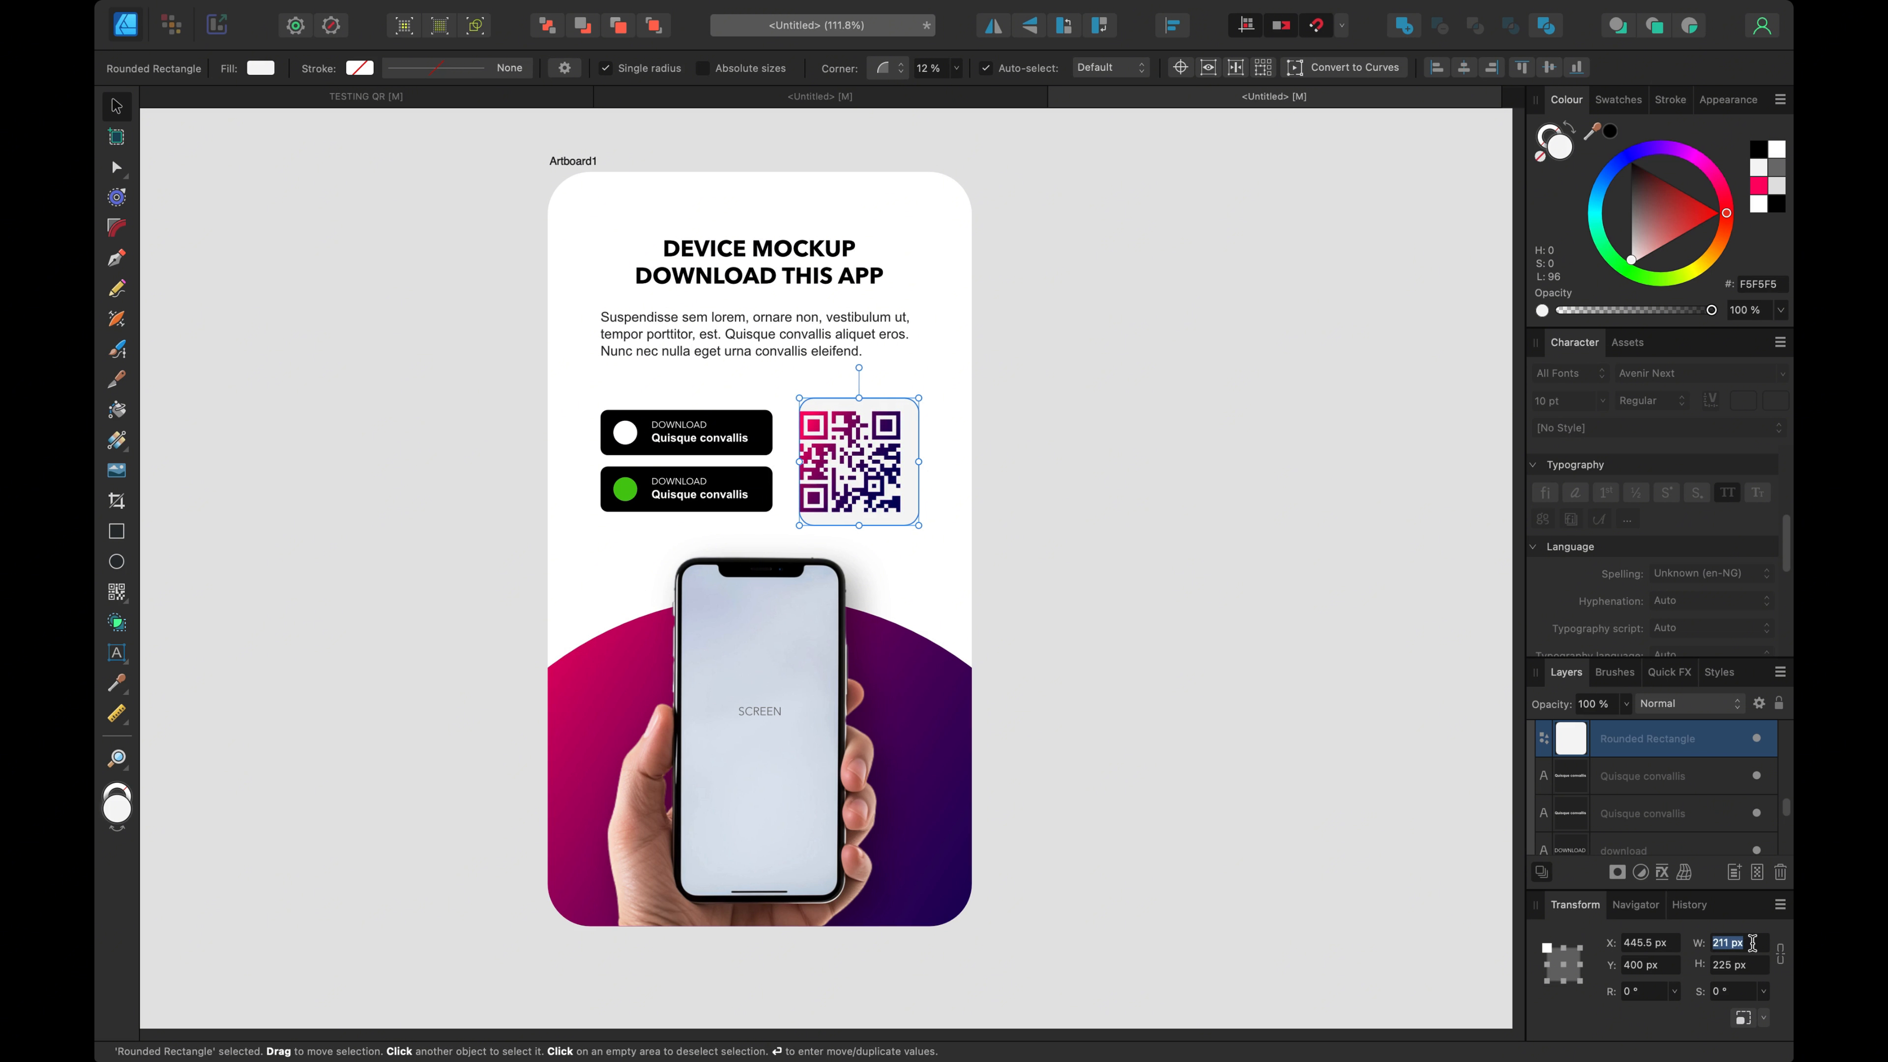
{"action": "left_click", "coordinate": [751, 443]}
{"action": "left_click", "coordinate": [768, 499], "text": "shift"}
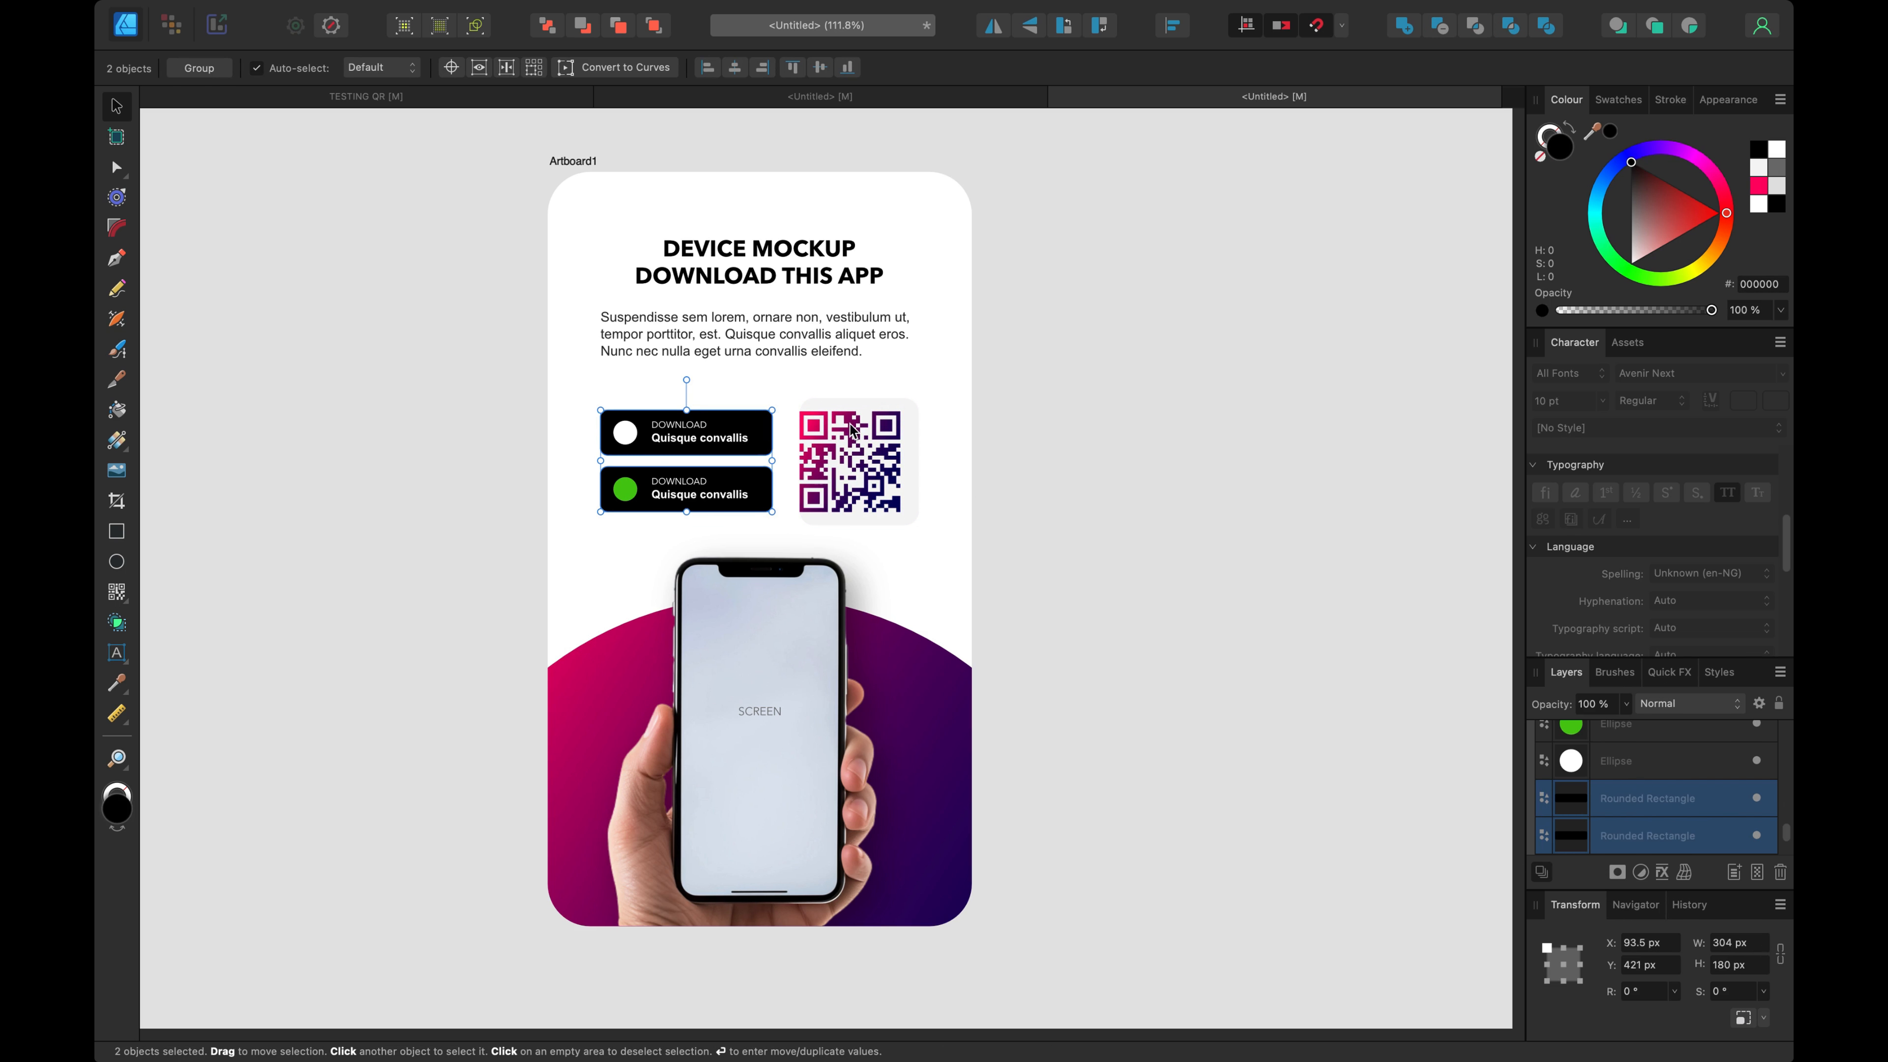
{"action": "left_click", "coordinate": [911, 428]}
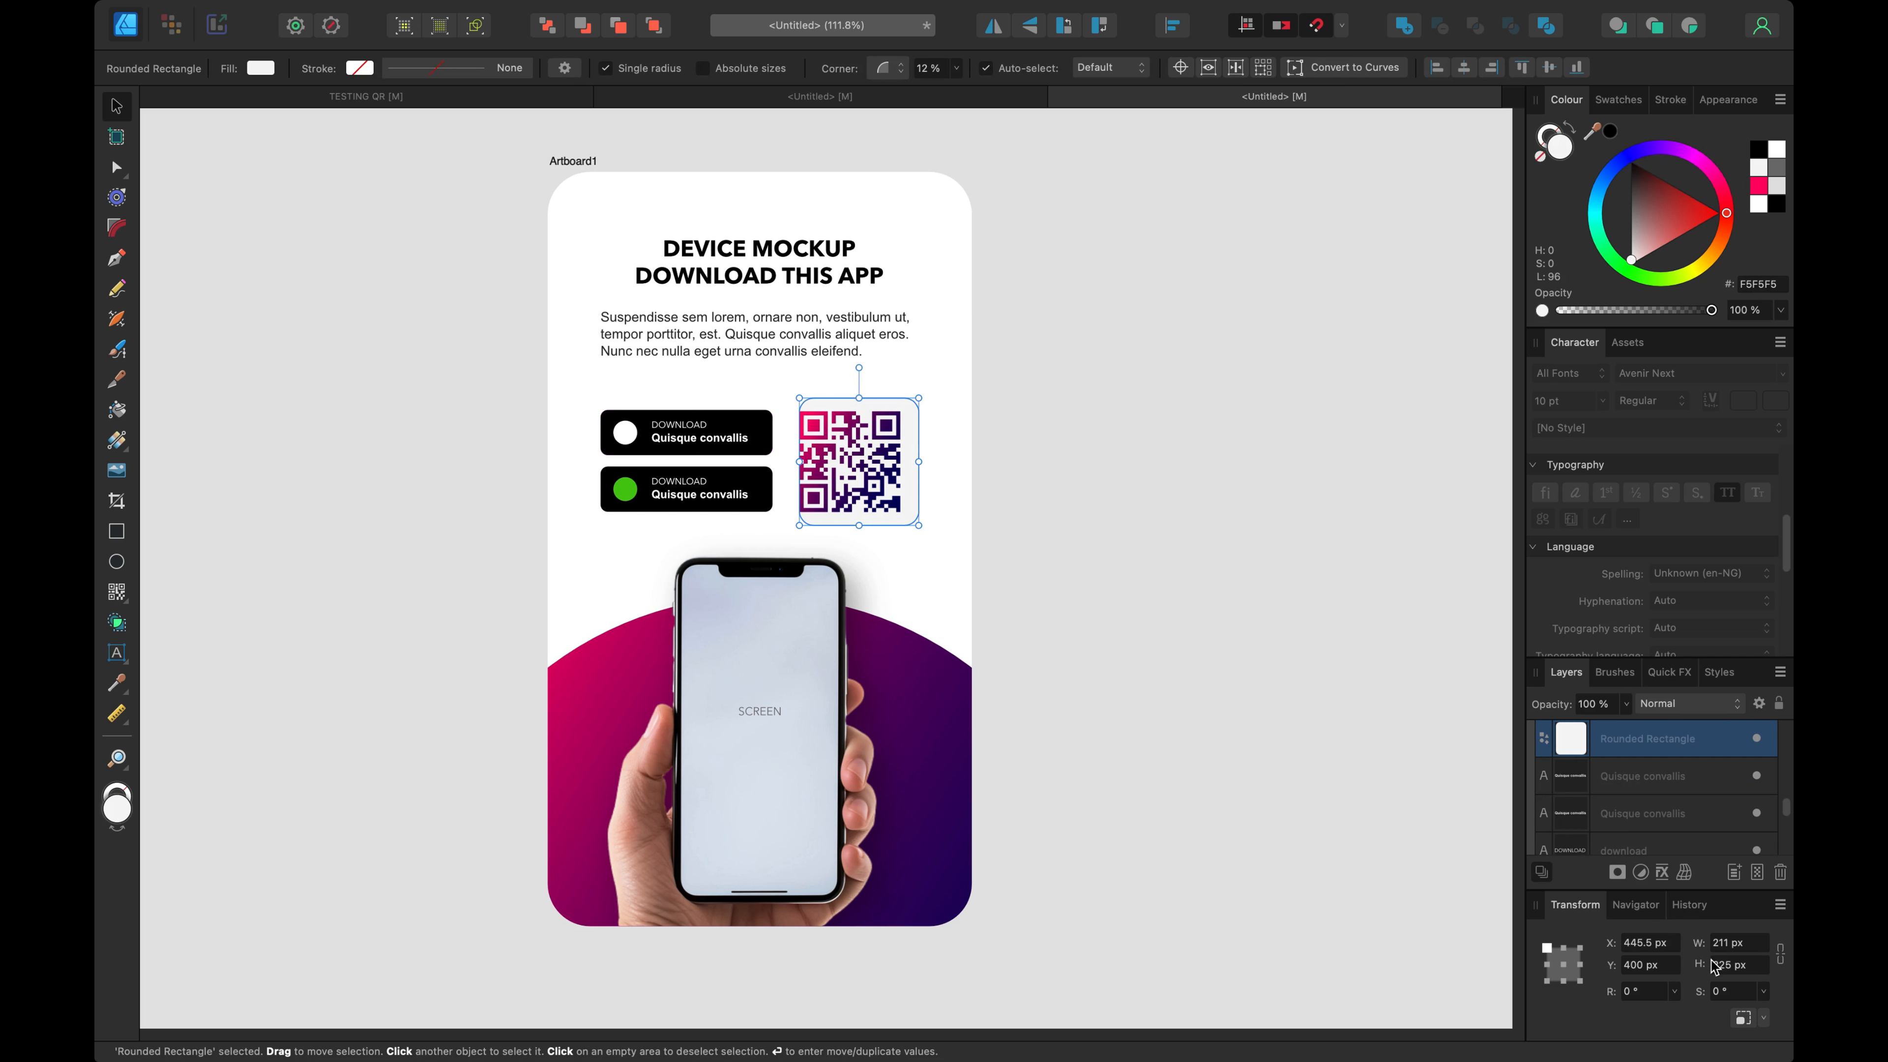
{"action": "left_click", "coordinate": [1735, 964]}
{"action": "type", "text": "180"}
{"action": "key", "text": "Return"}
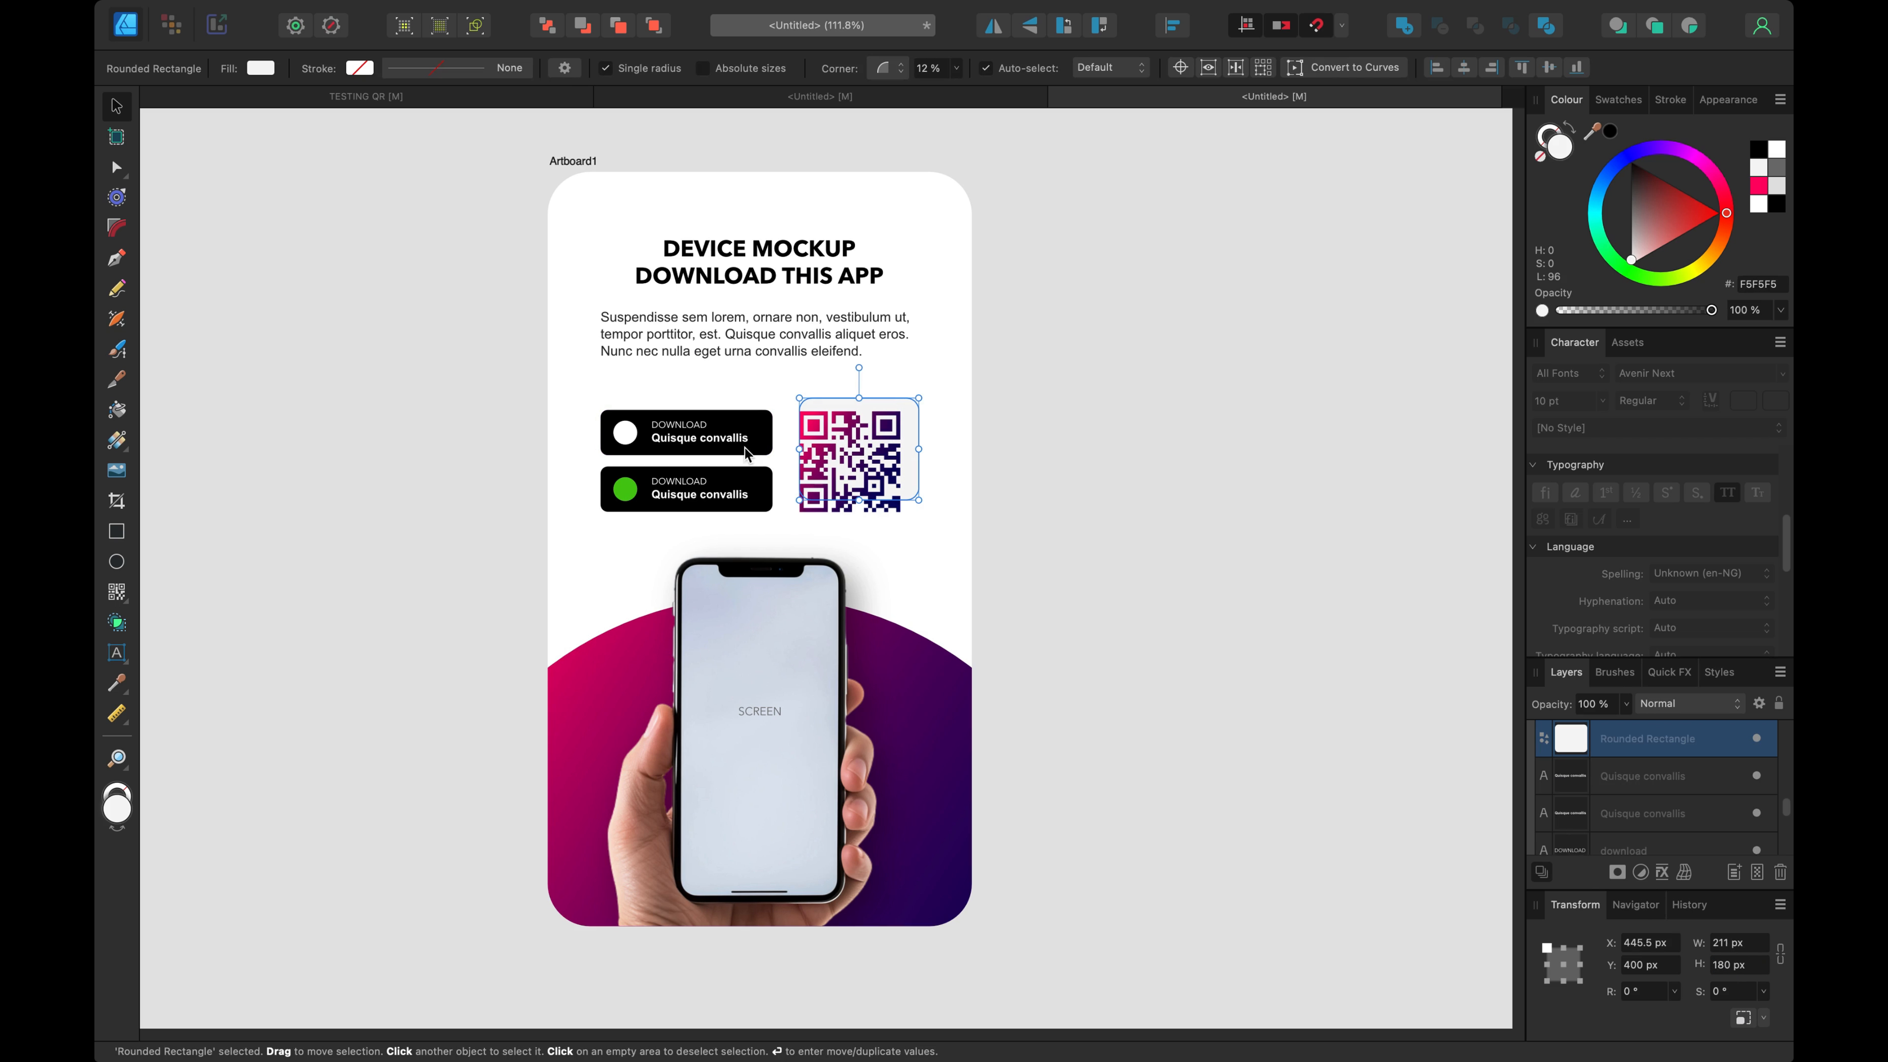
Step: Align the bottom of the QR code's frame with the bottom of the lower download button
{"action": "left_click", "coordinate": [760, 435], "text": "shift"}
{"action": "left_click", "coordinate": [1125, 388]}
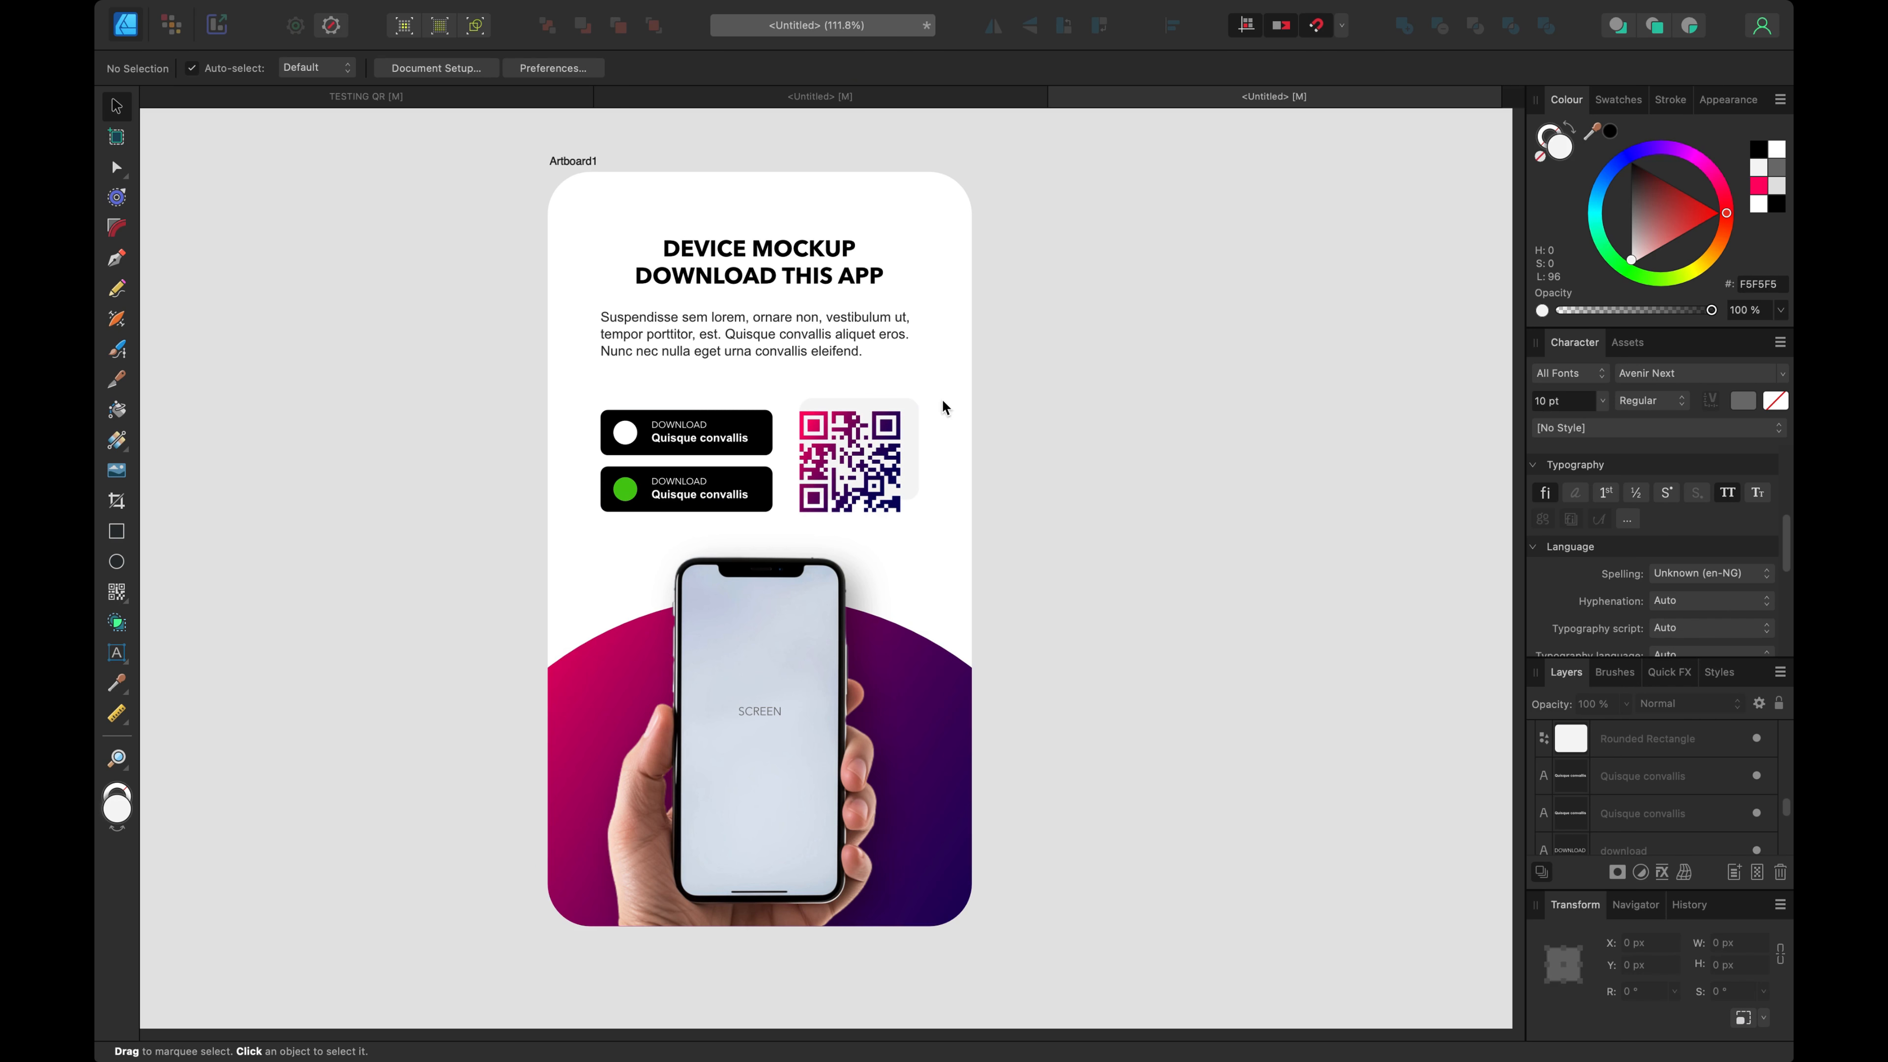
{"action": "left_click", "coordinate": [906, 407]}
{"action": "left_click", "coordinate": [767, 499], "text": "shift"}
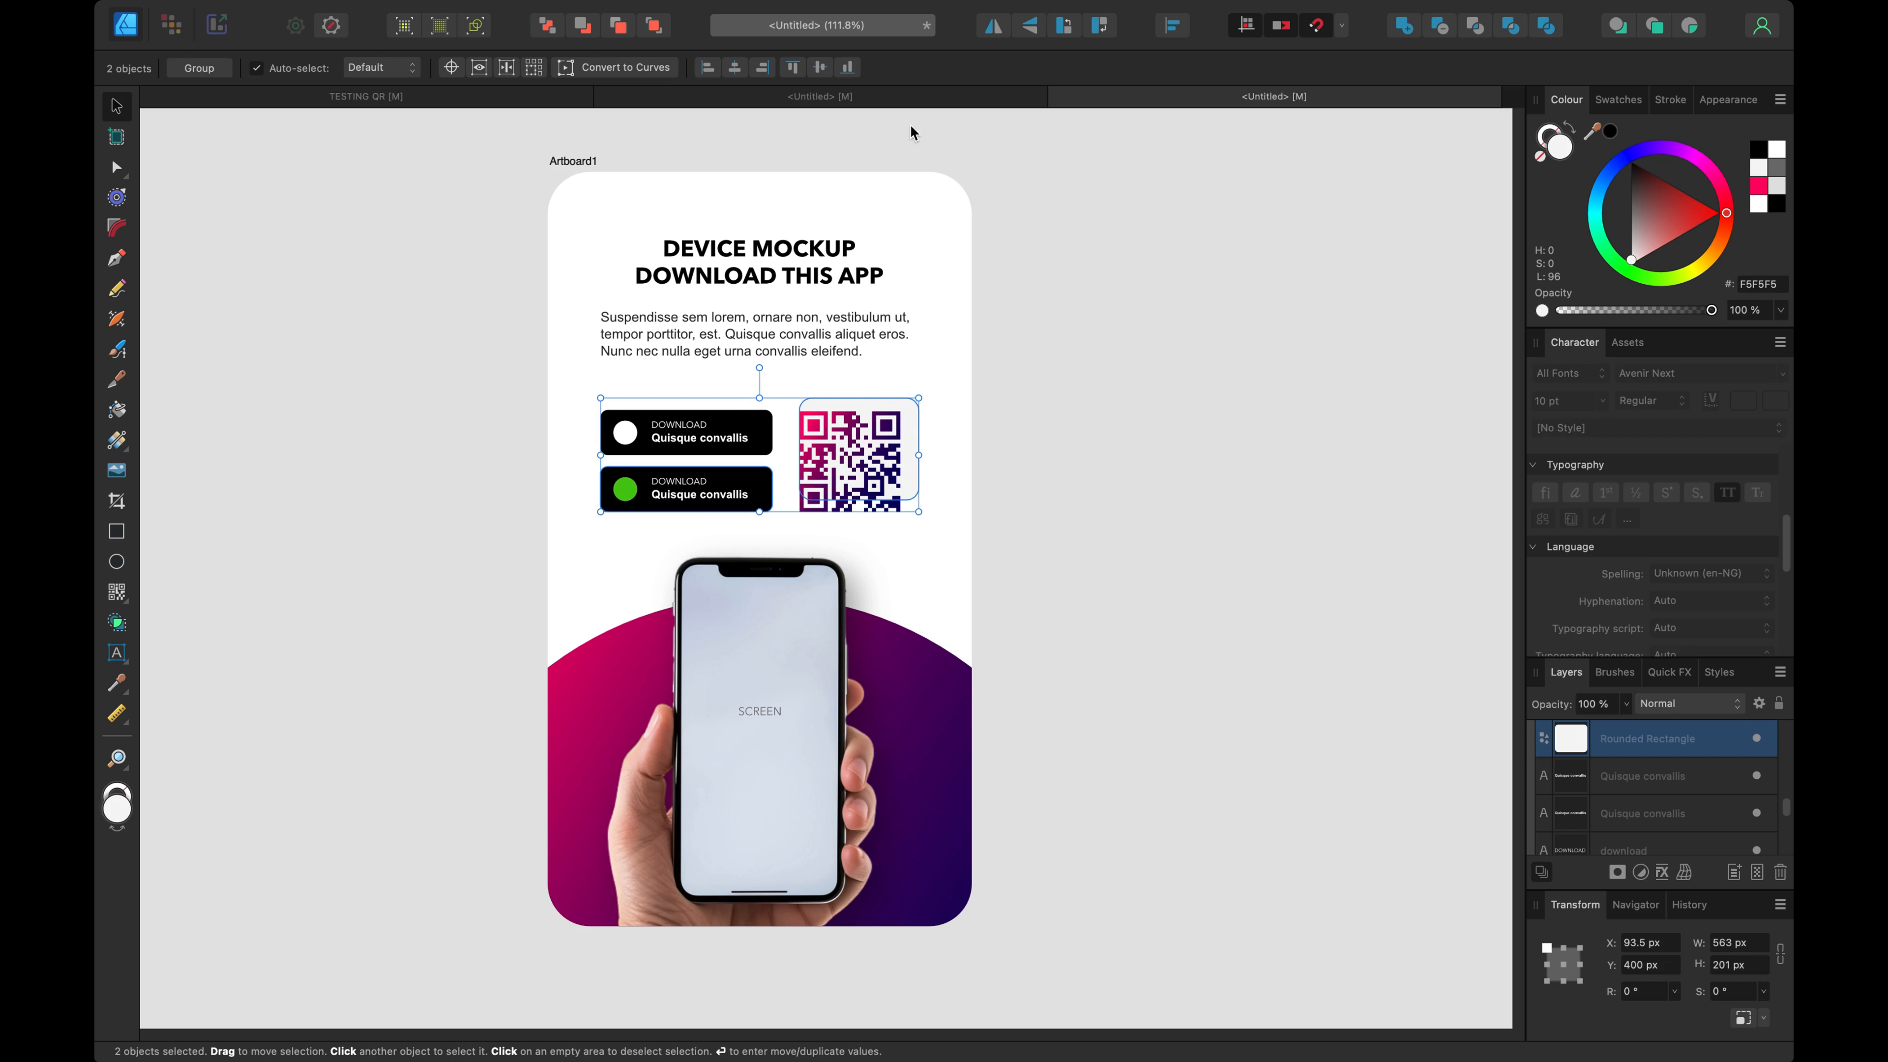
{"action": "left_click", "coordinate": [847, 66]}
{"action": "left_click", "coordinate": [1141, 325]}
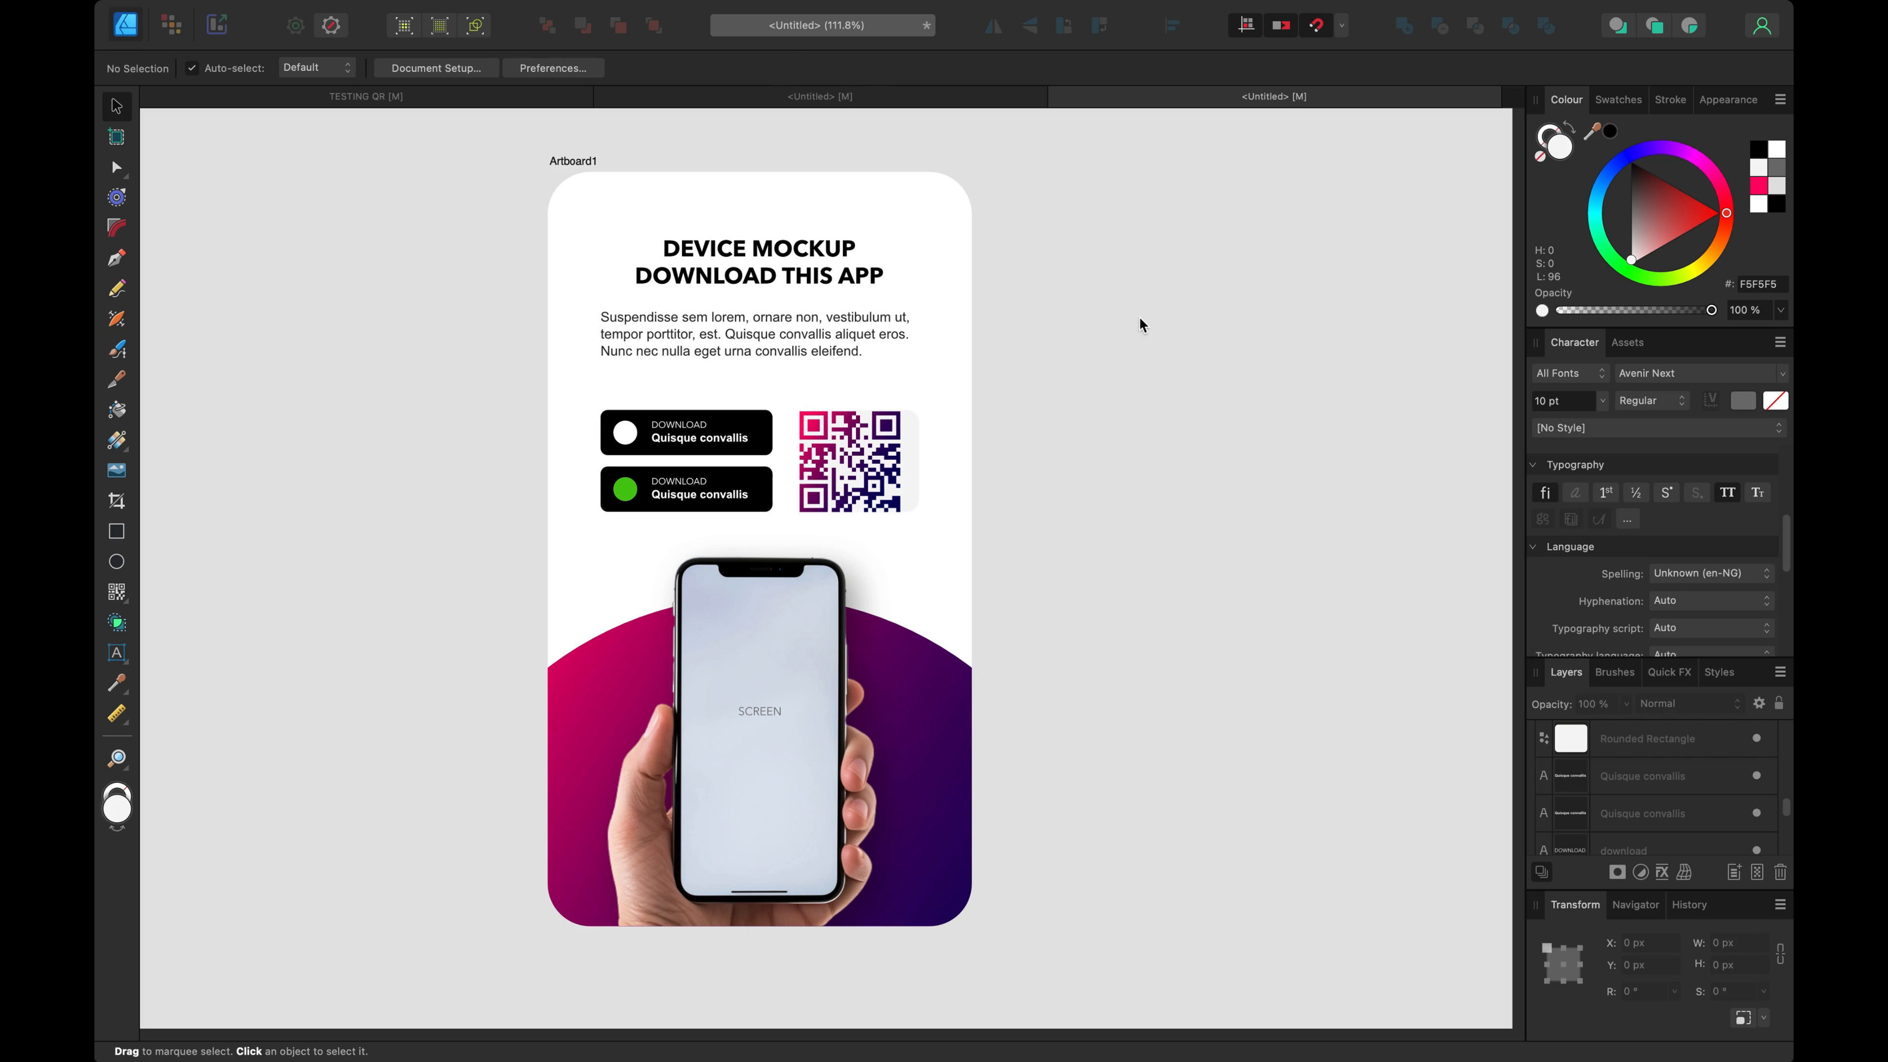
Step: Set the QR frame's width to 180 px and align its right edge with the paragraph's right edge
{"action": "left_click", "coordinate": [903, 436]}
{"action": "left_click", "coordinate": [916, 447]}
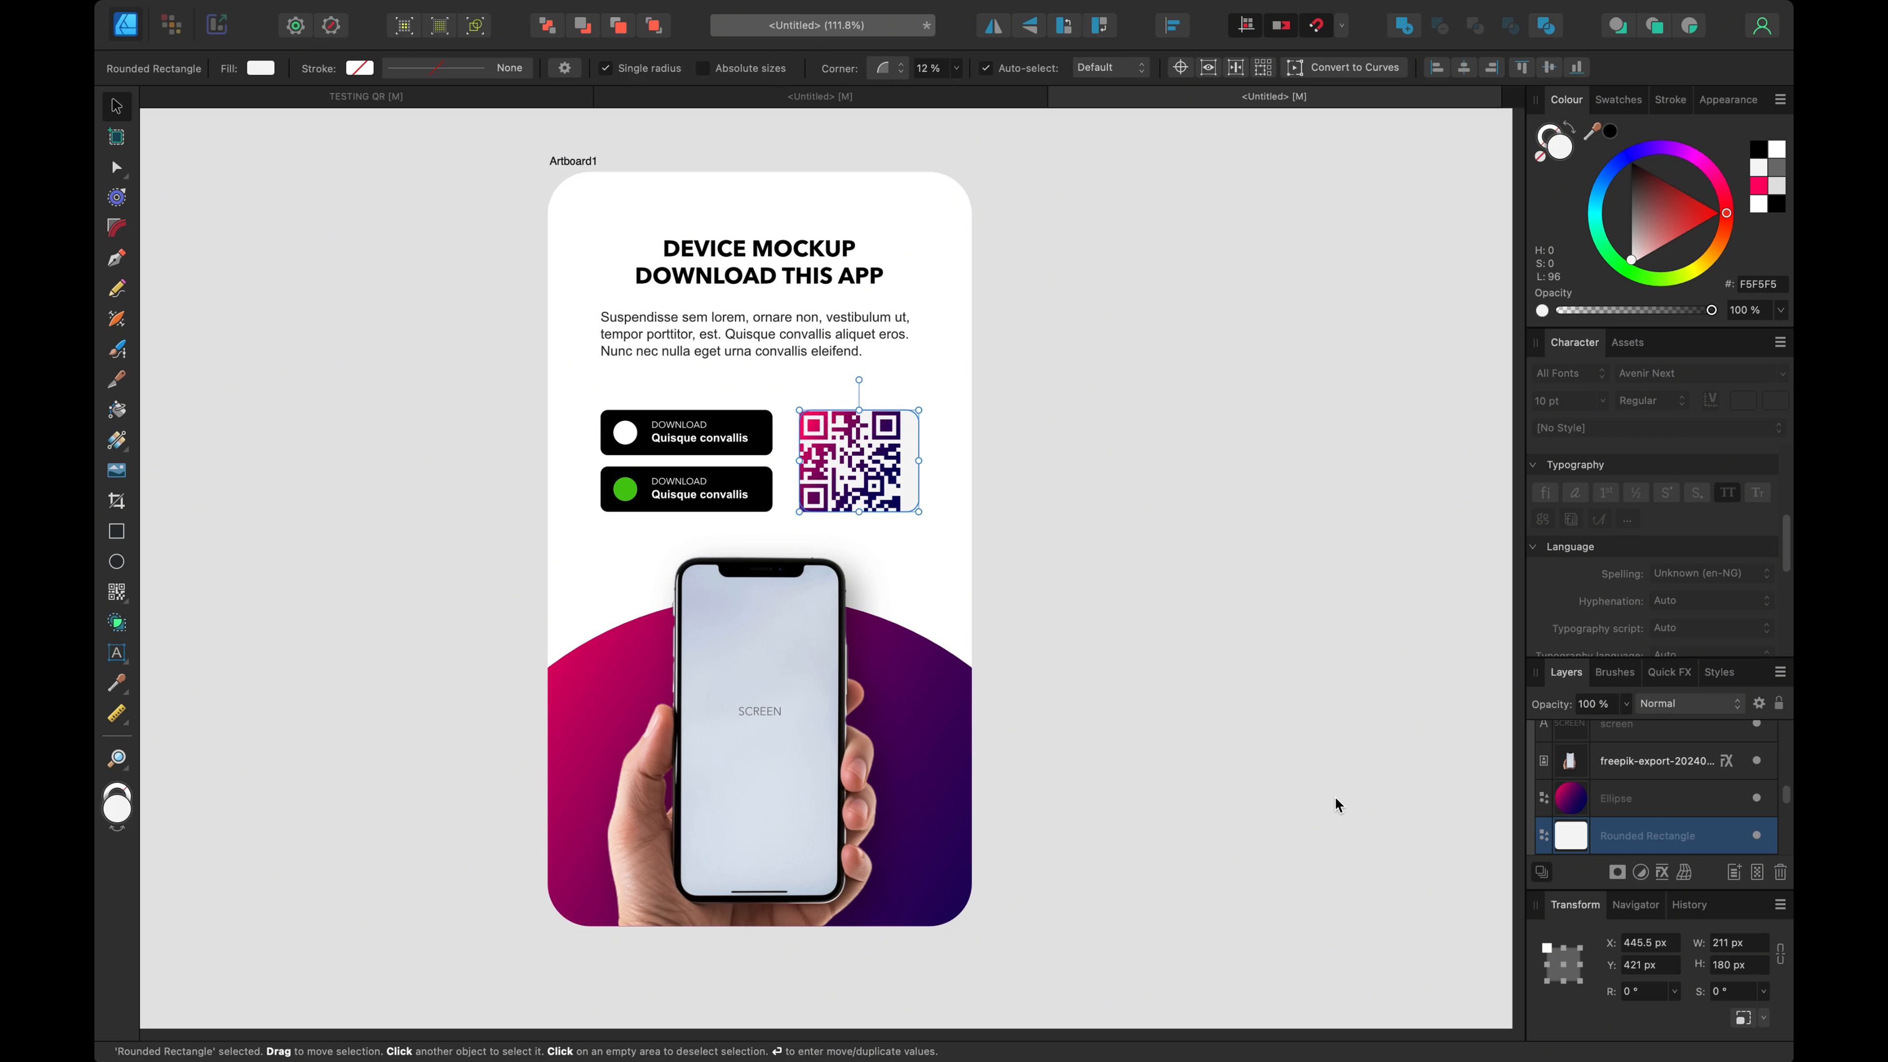
{"action": "left_click", "coordinate": [1728, 943]}
{"action": "type", "text": "180"}
{"action": "key", "text": "Return"}
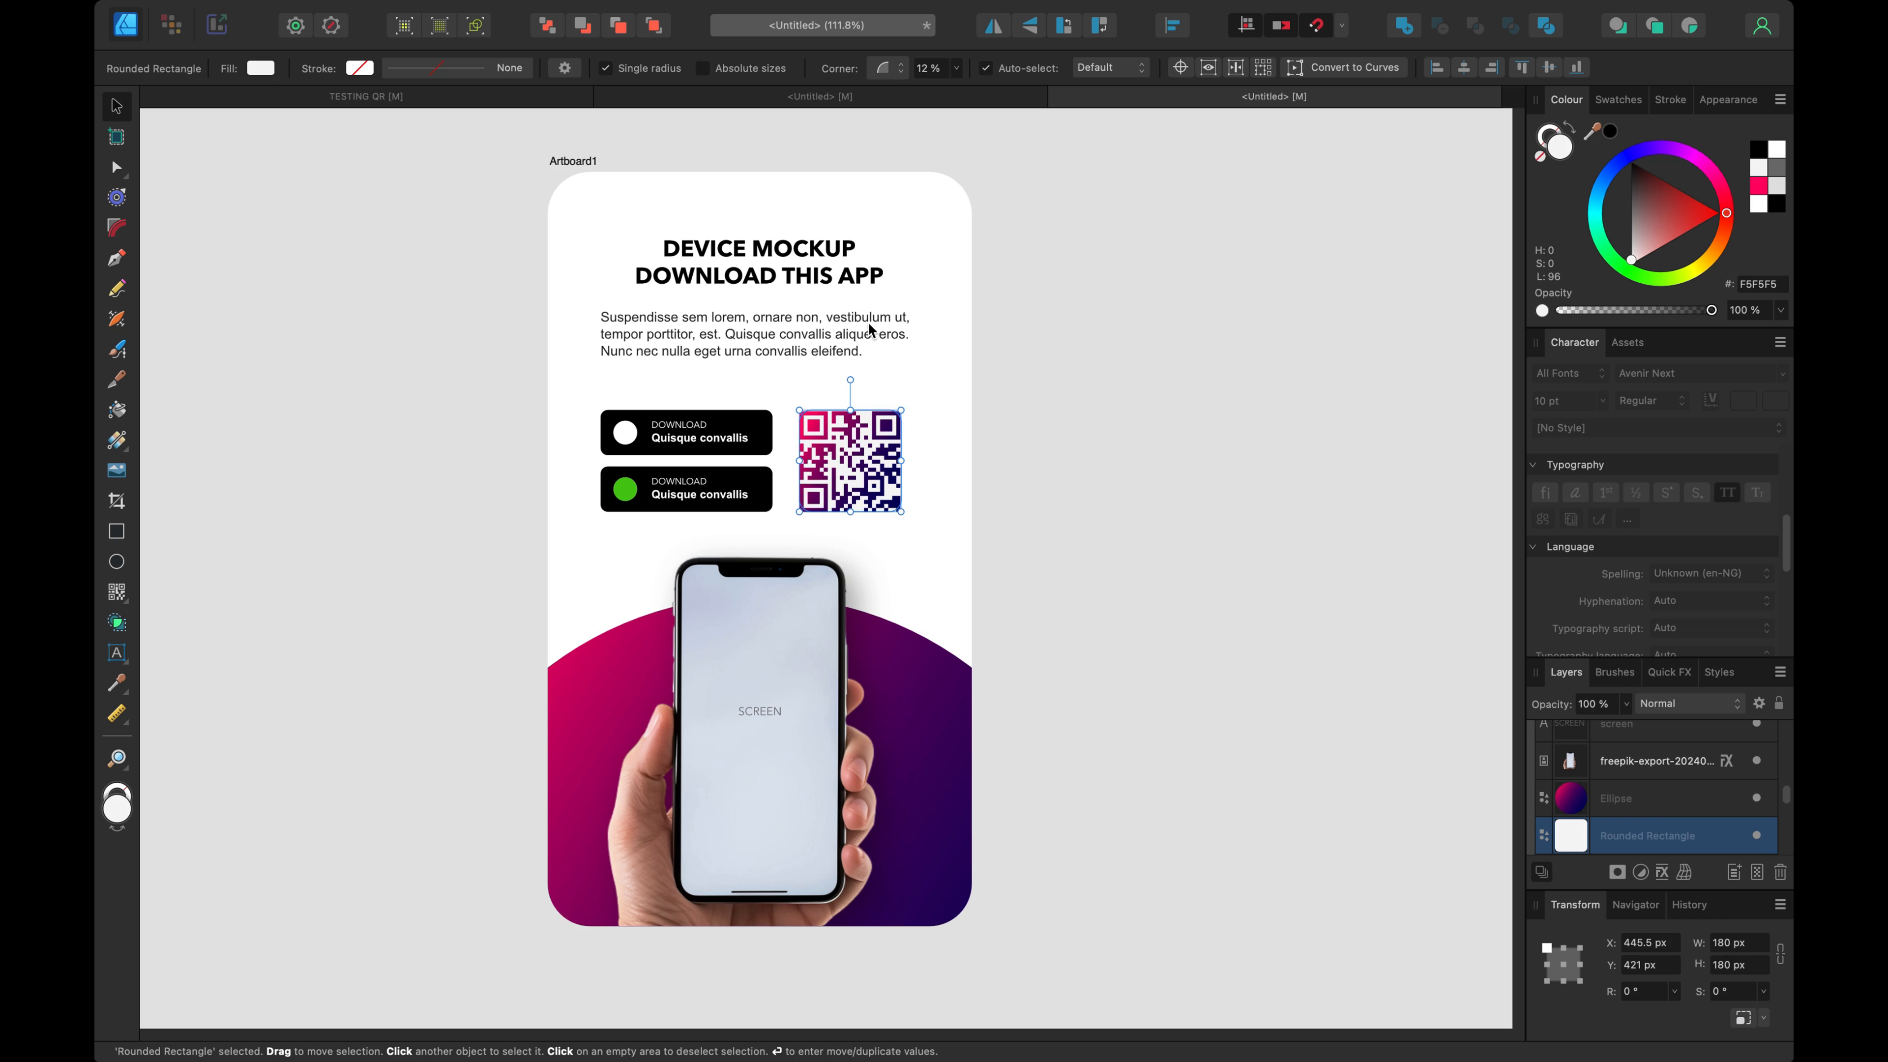
{"action": "left_click", "coordinate": [851, 345], "text": "shift"}
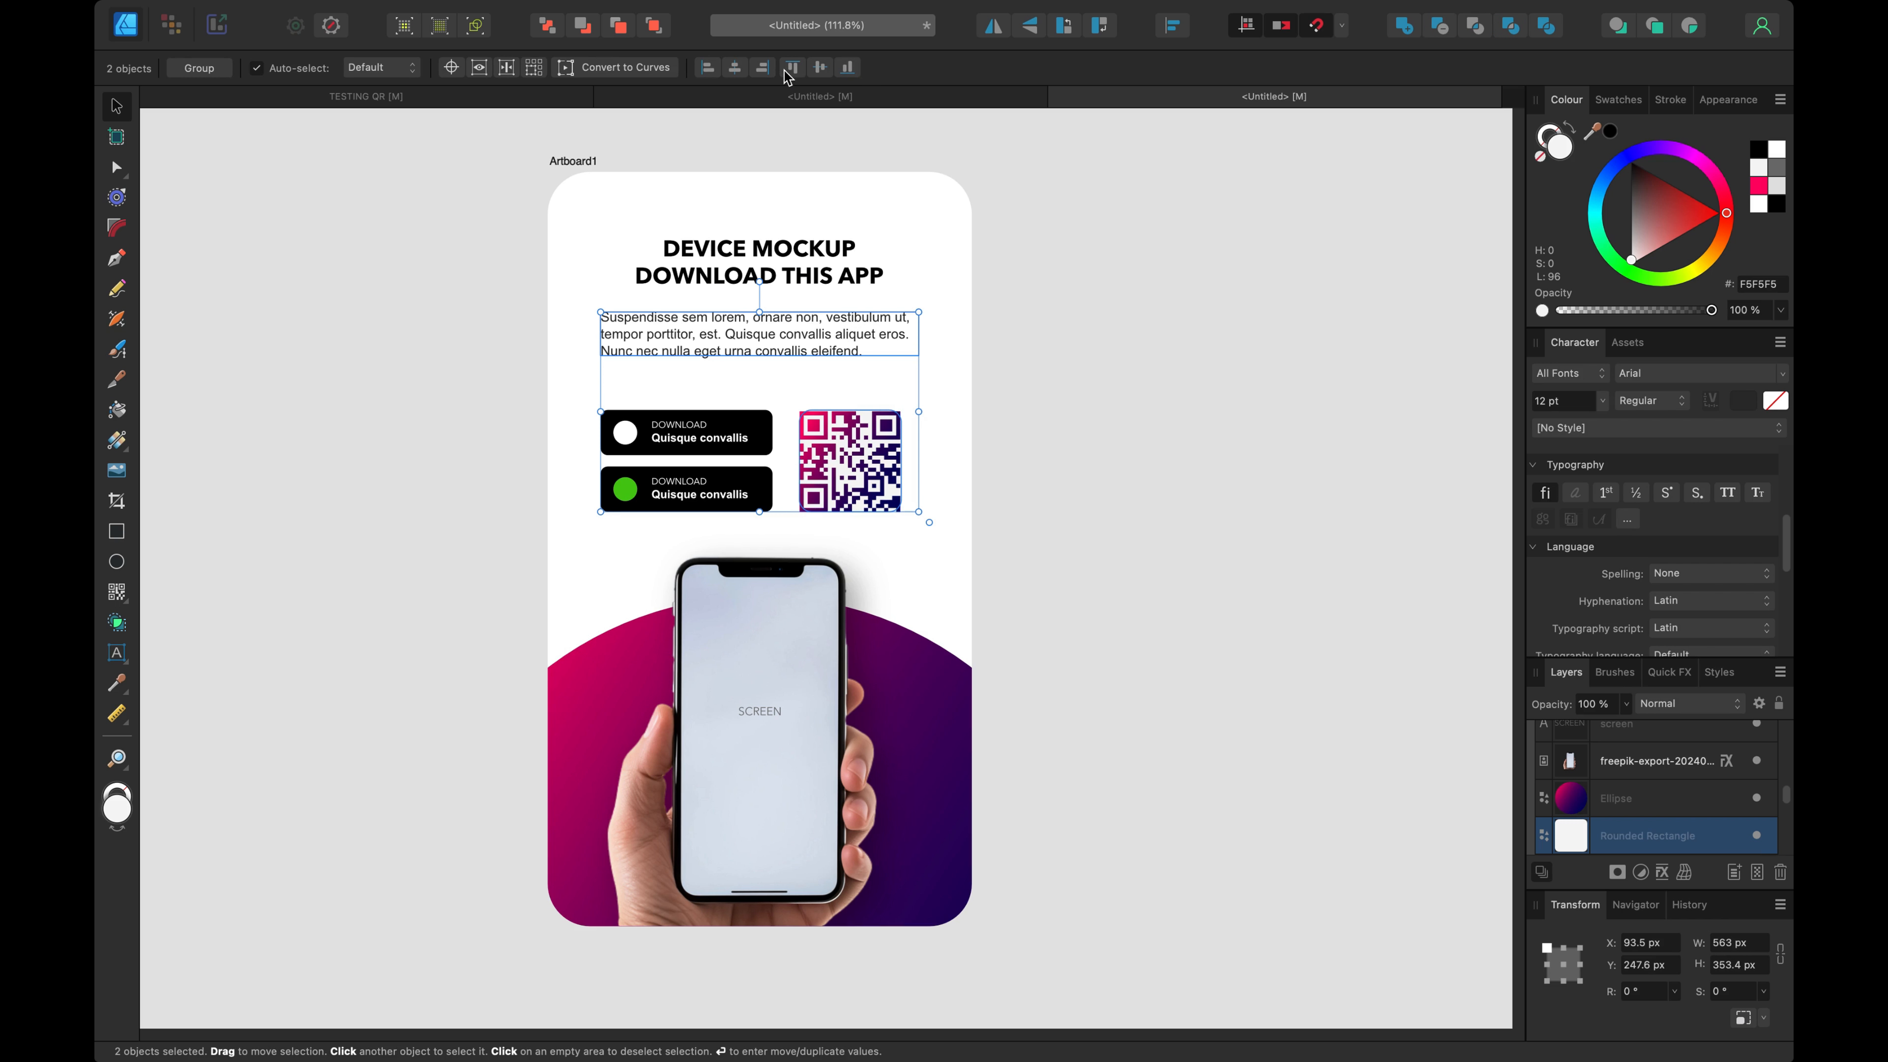
Step: Scale the QR code down to about 140.5 px square and centre it vertically and horizontally in its frame
{"action": "left_click", "coordinate": [906, 487]}
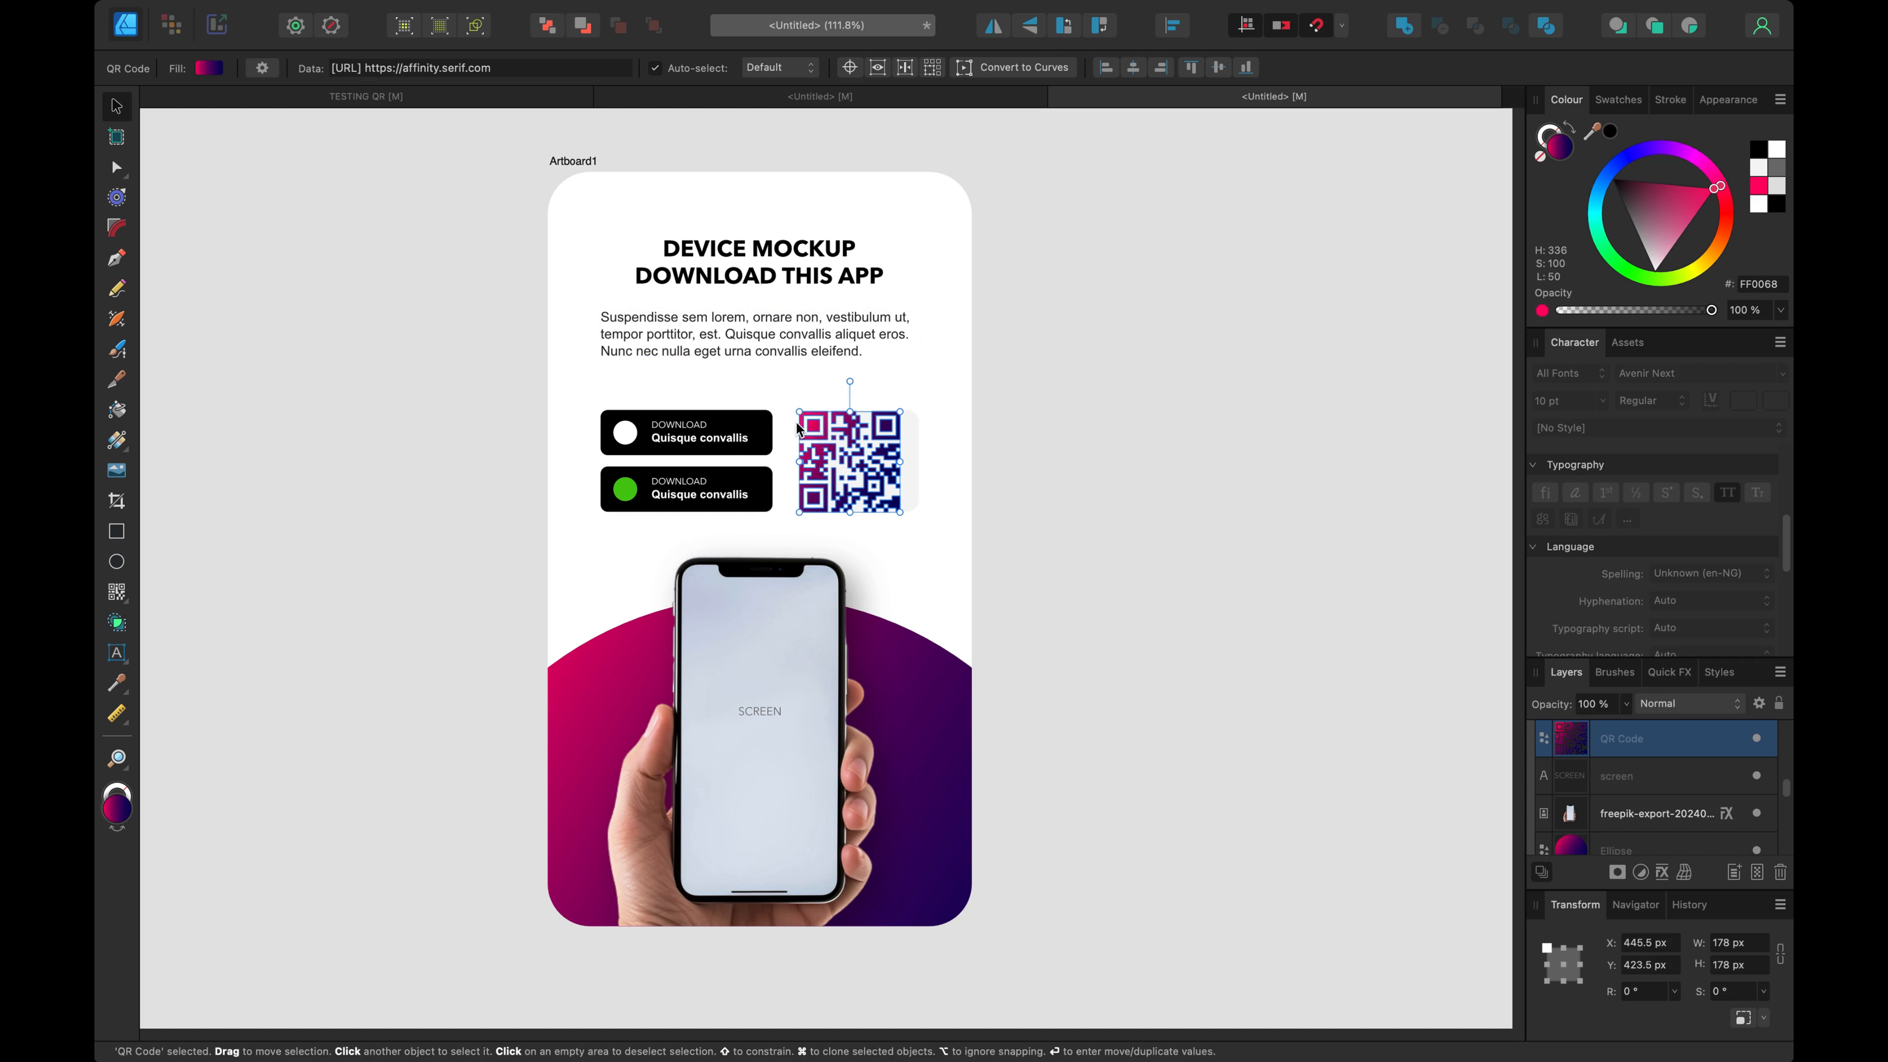
{"action": "left_click_drag", "start_coordinate": [797, 414], "coordinate": [830, 440]}
{"action": "left_click", "coordinate": [911, 418]}
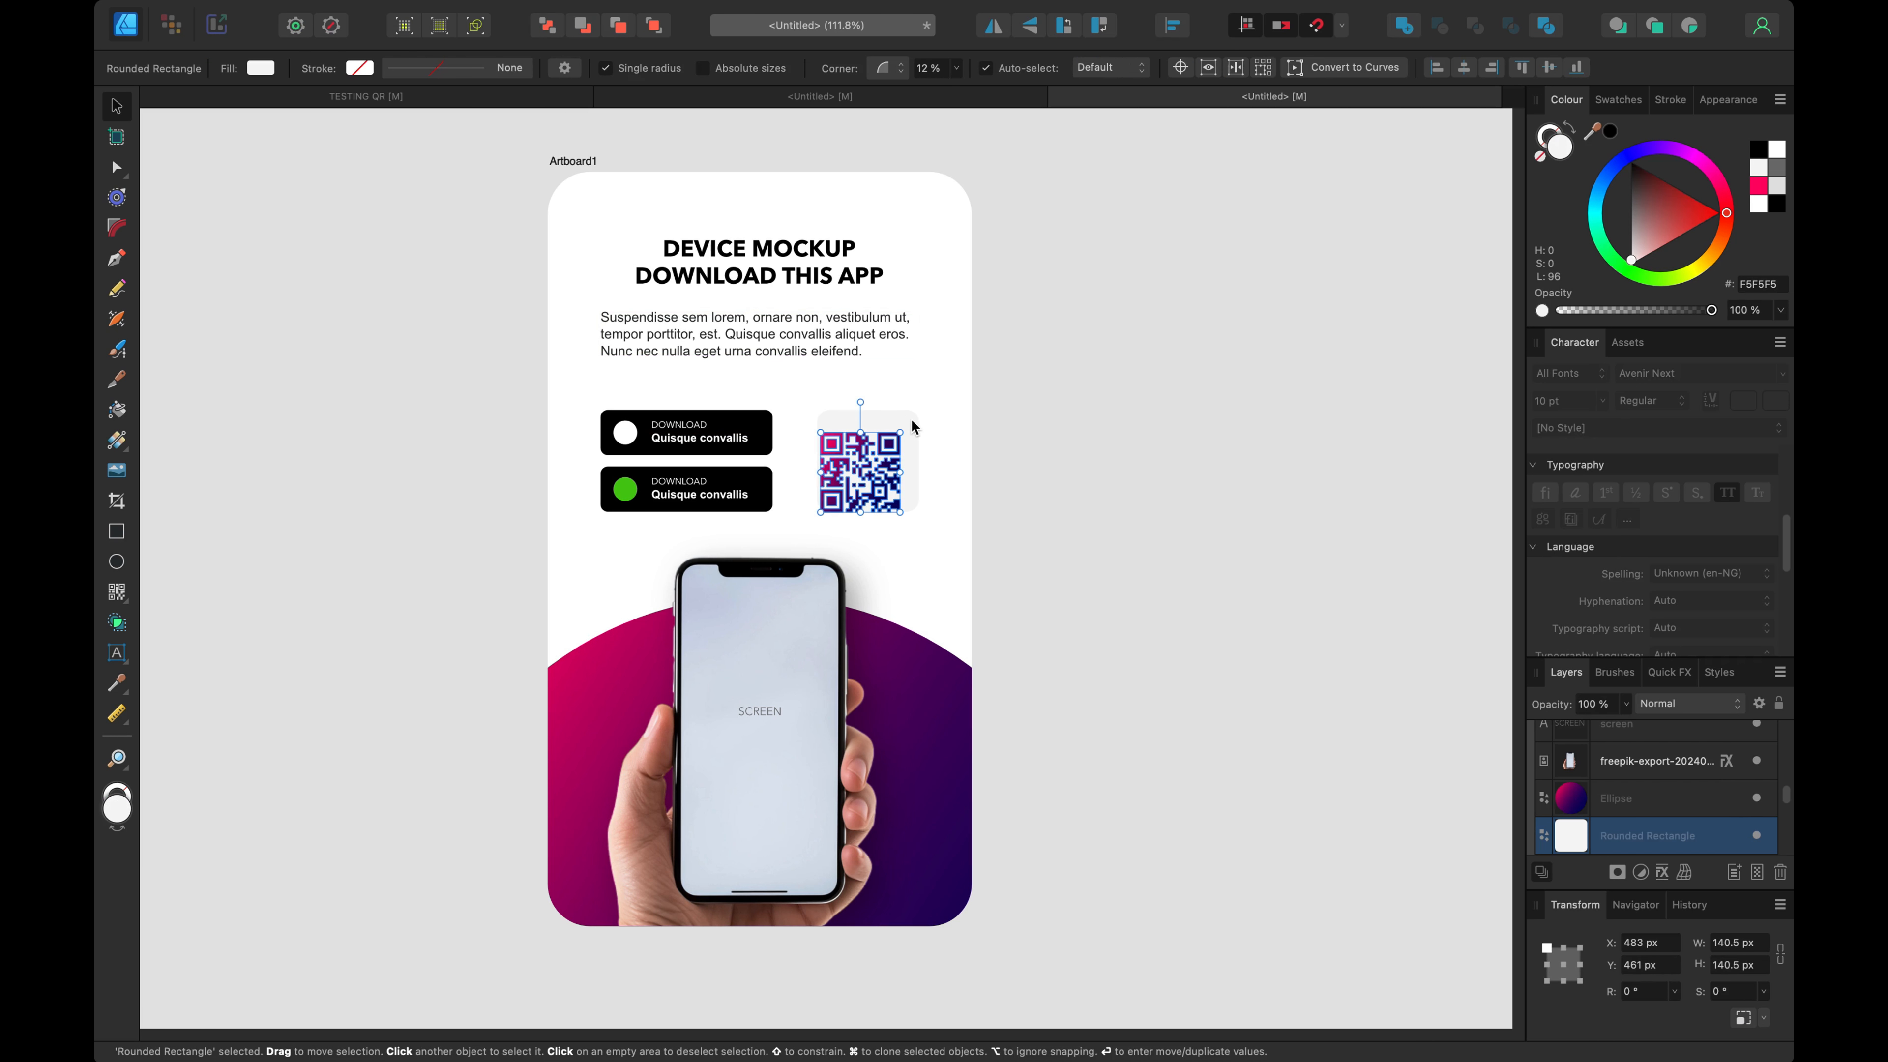
{"action": "left_click", "coordinate": [909, 419], "text": "shift"}
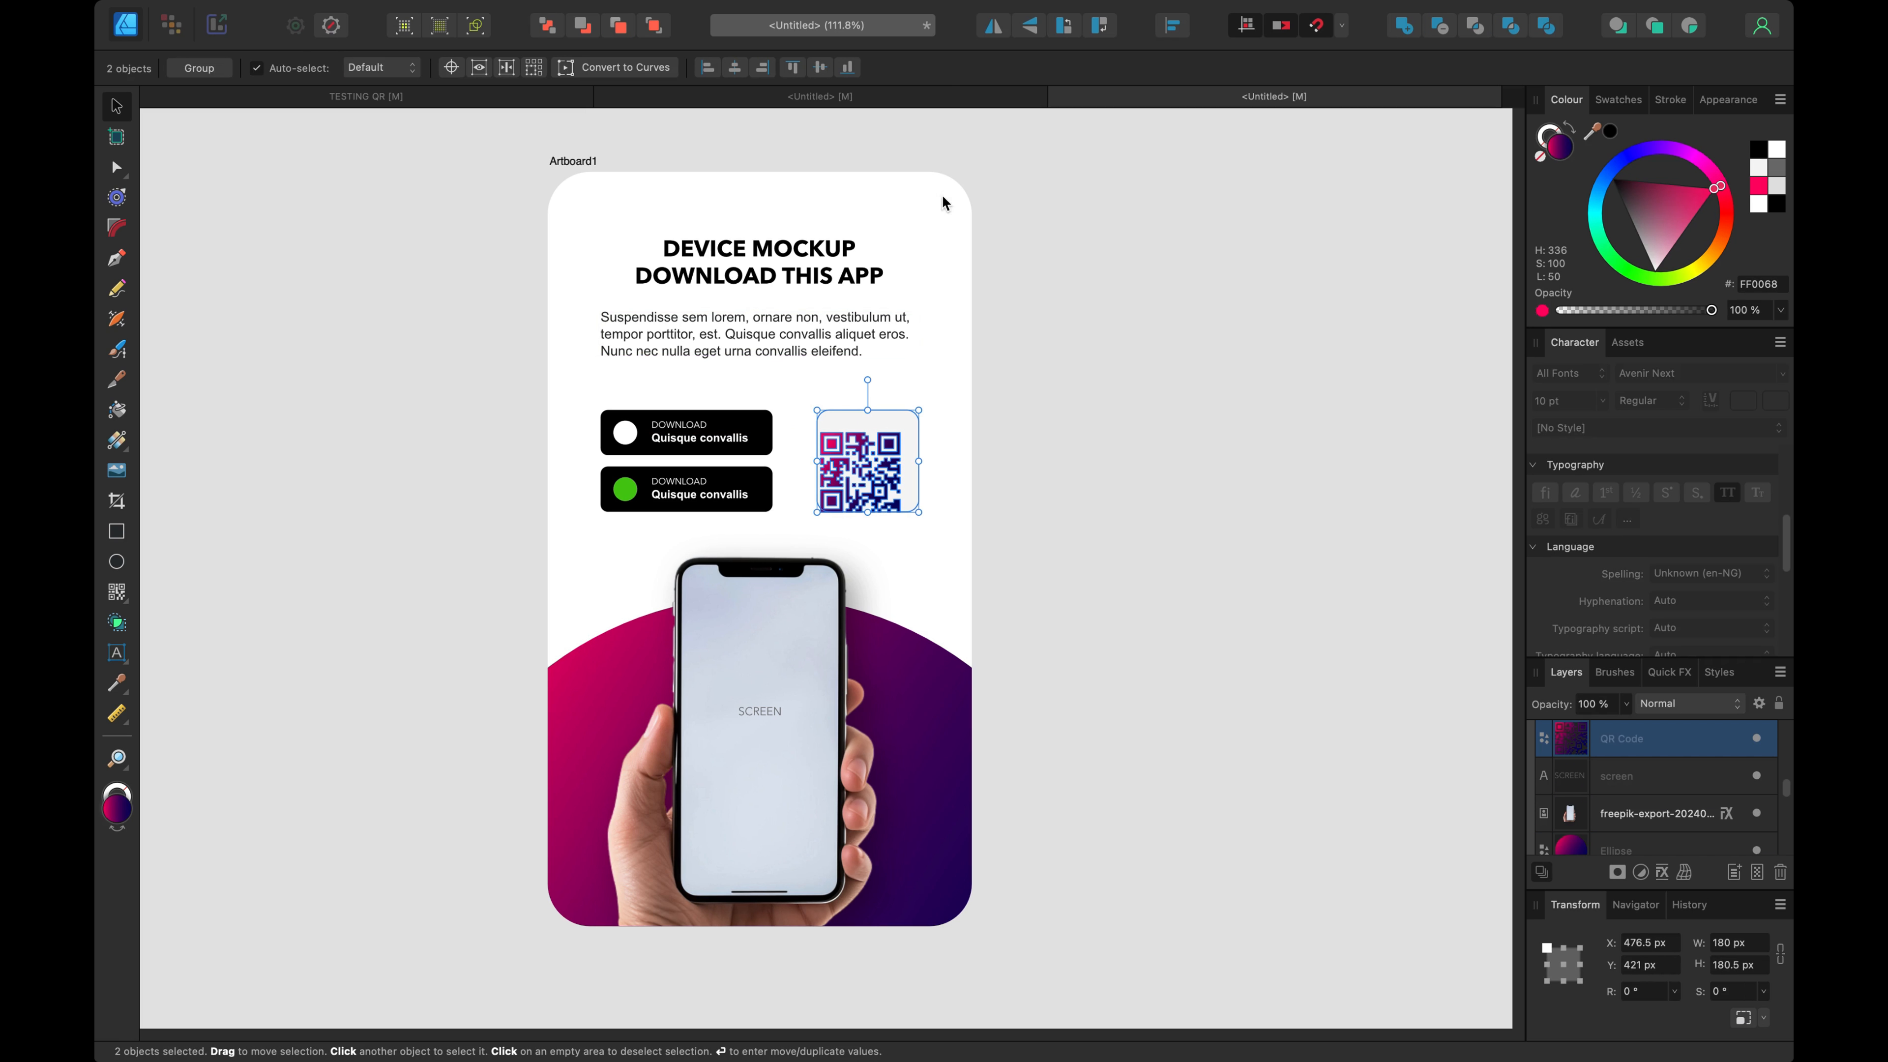
{"action": "left_click", "coordinate": [820, 67]}
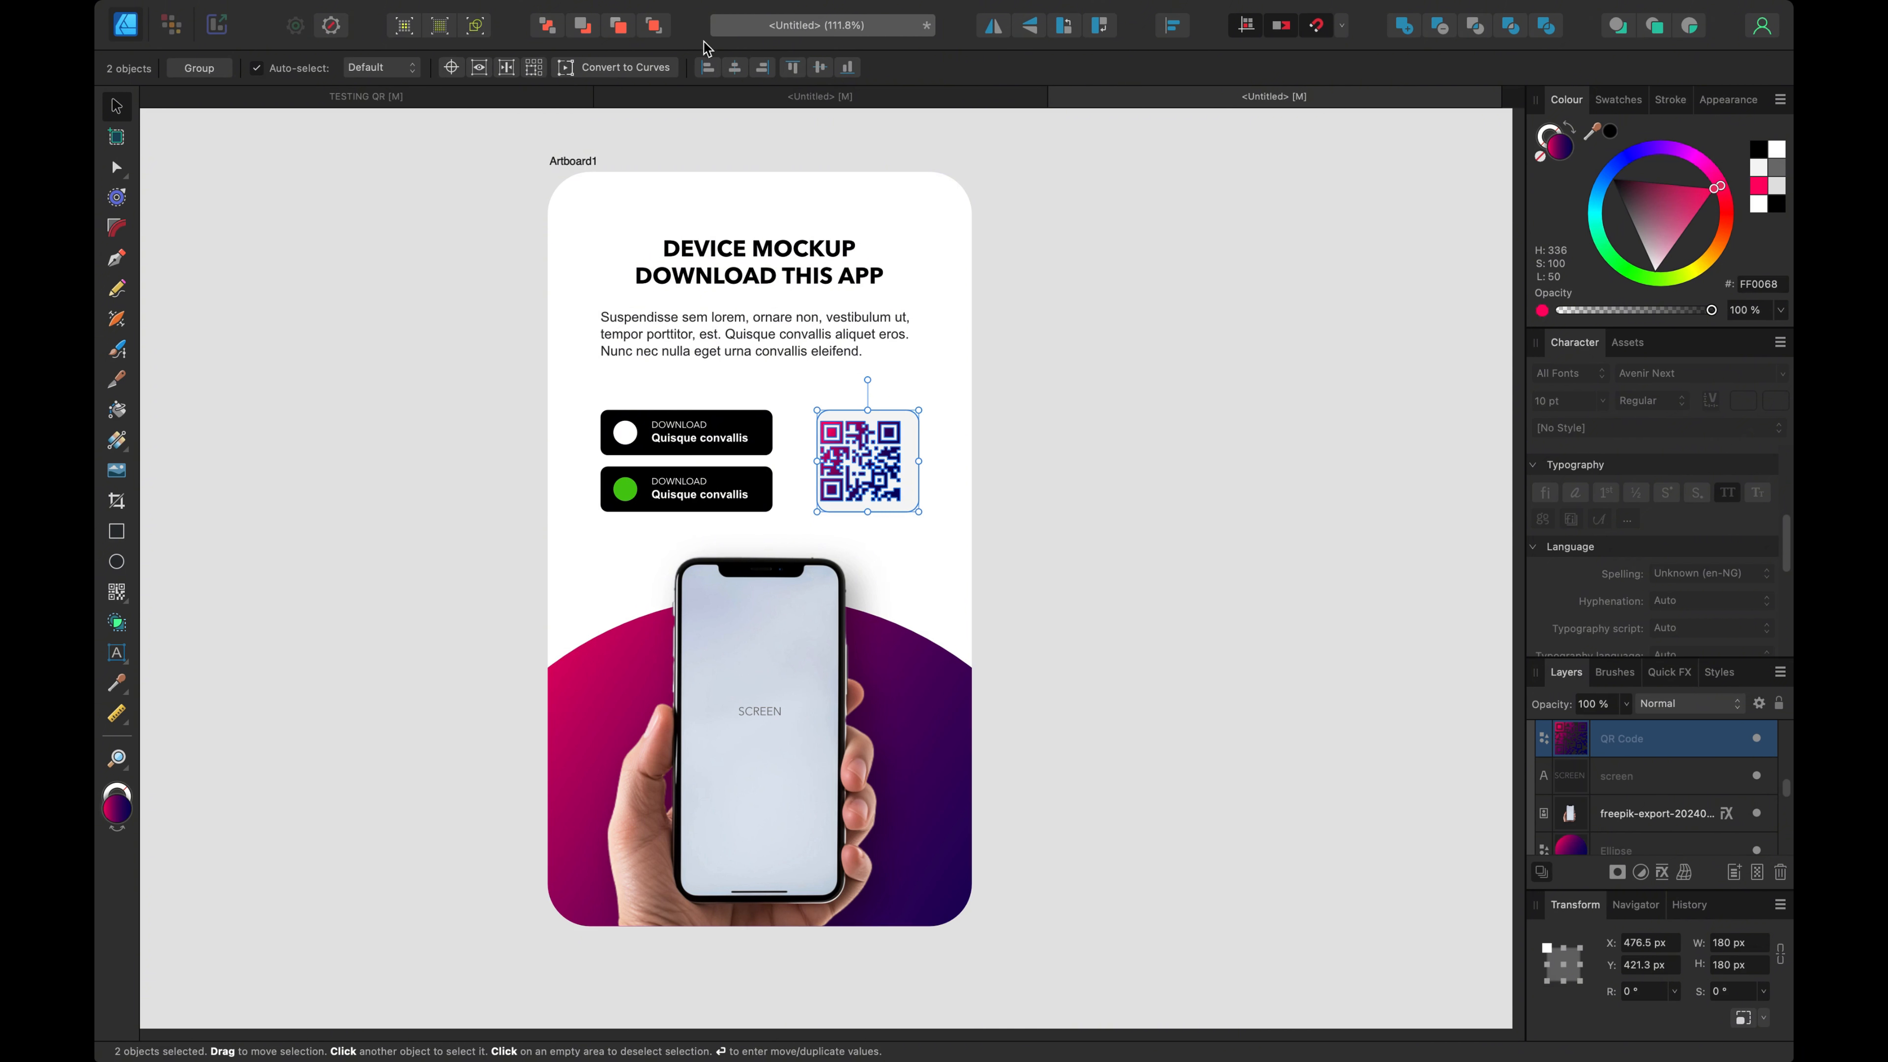
{"action": "left_click", "coordinate": [738, 68]}
{"action": "left_click", "coordinate": [1209, 345]}
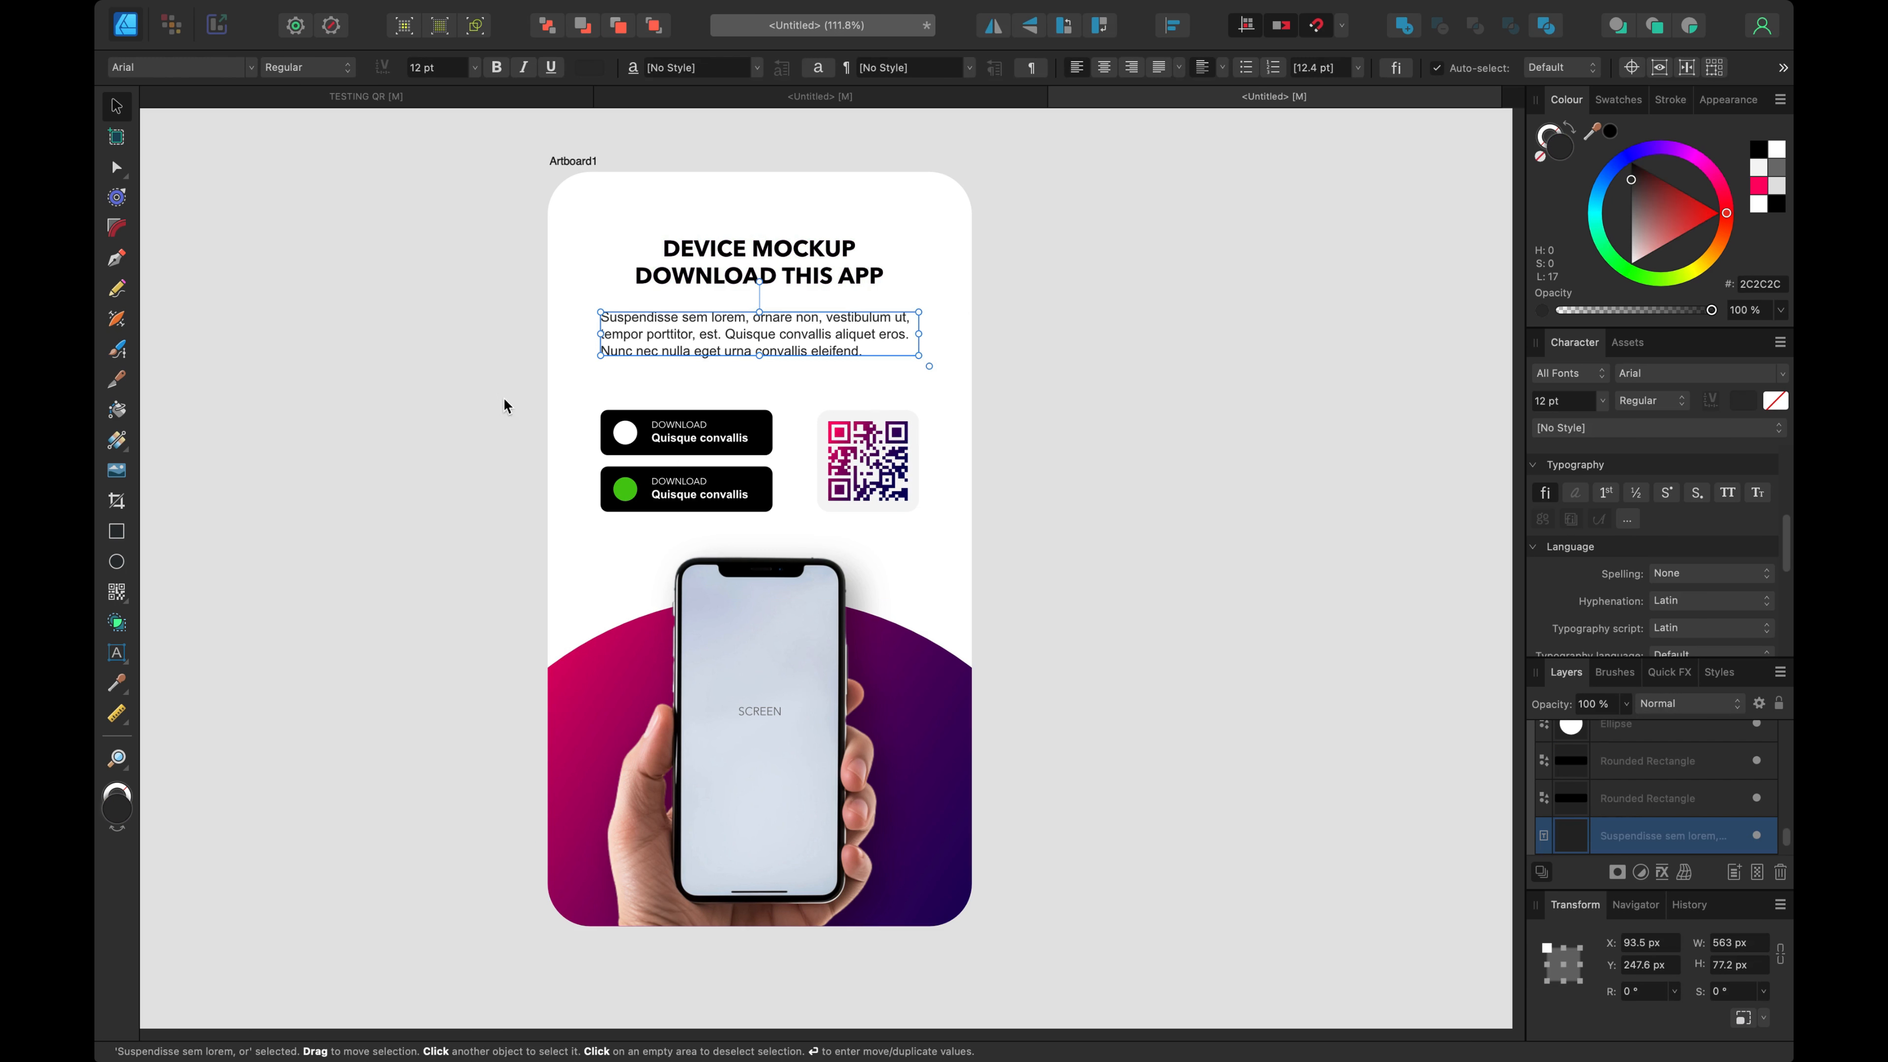
Step: Group the two download buttons with the framed QR code and name the group "QR-btn"
{"action": "left_click_drag", "start_coordinate": [451, 384], "coordinate": [1174, 537]}
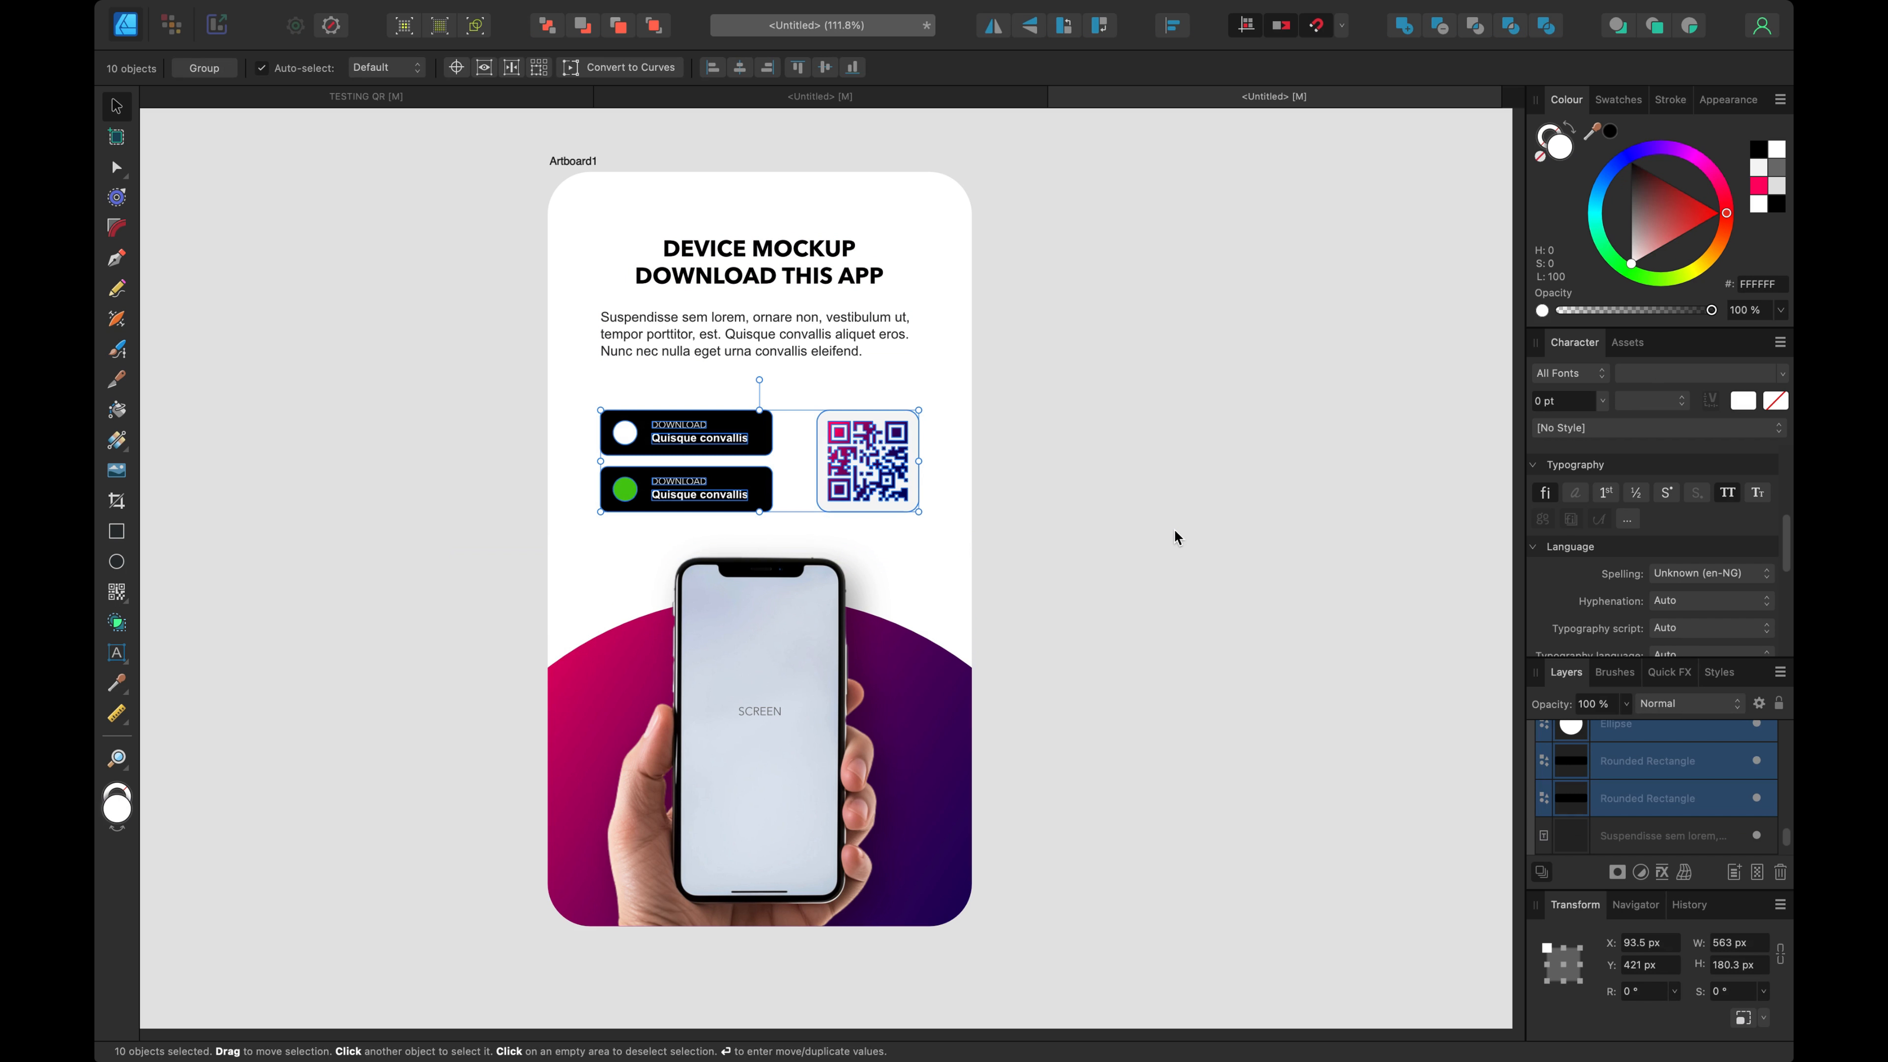
{"action": "key", "text": "super+g"}
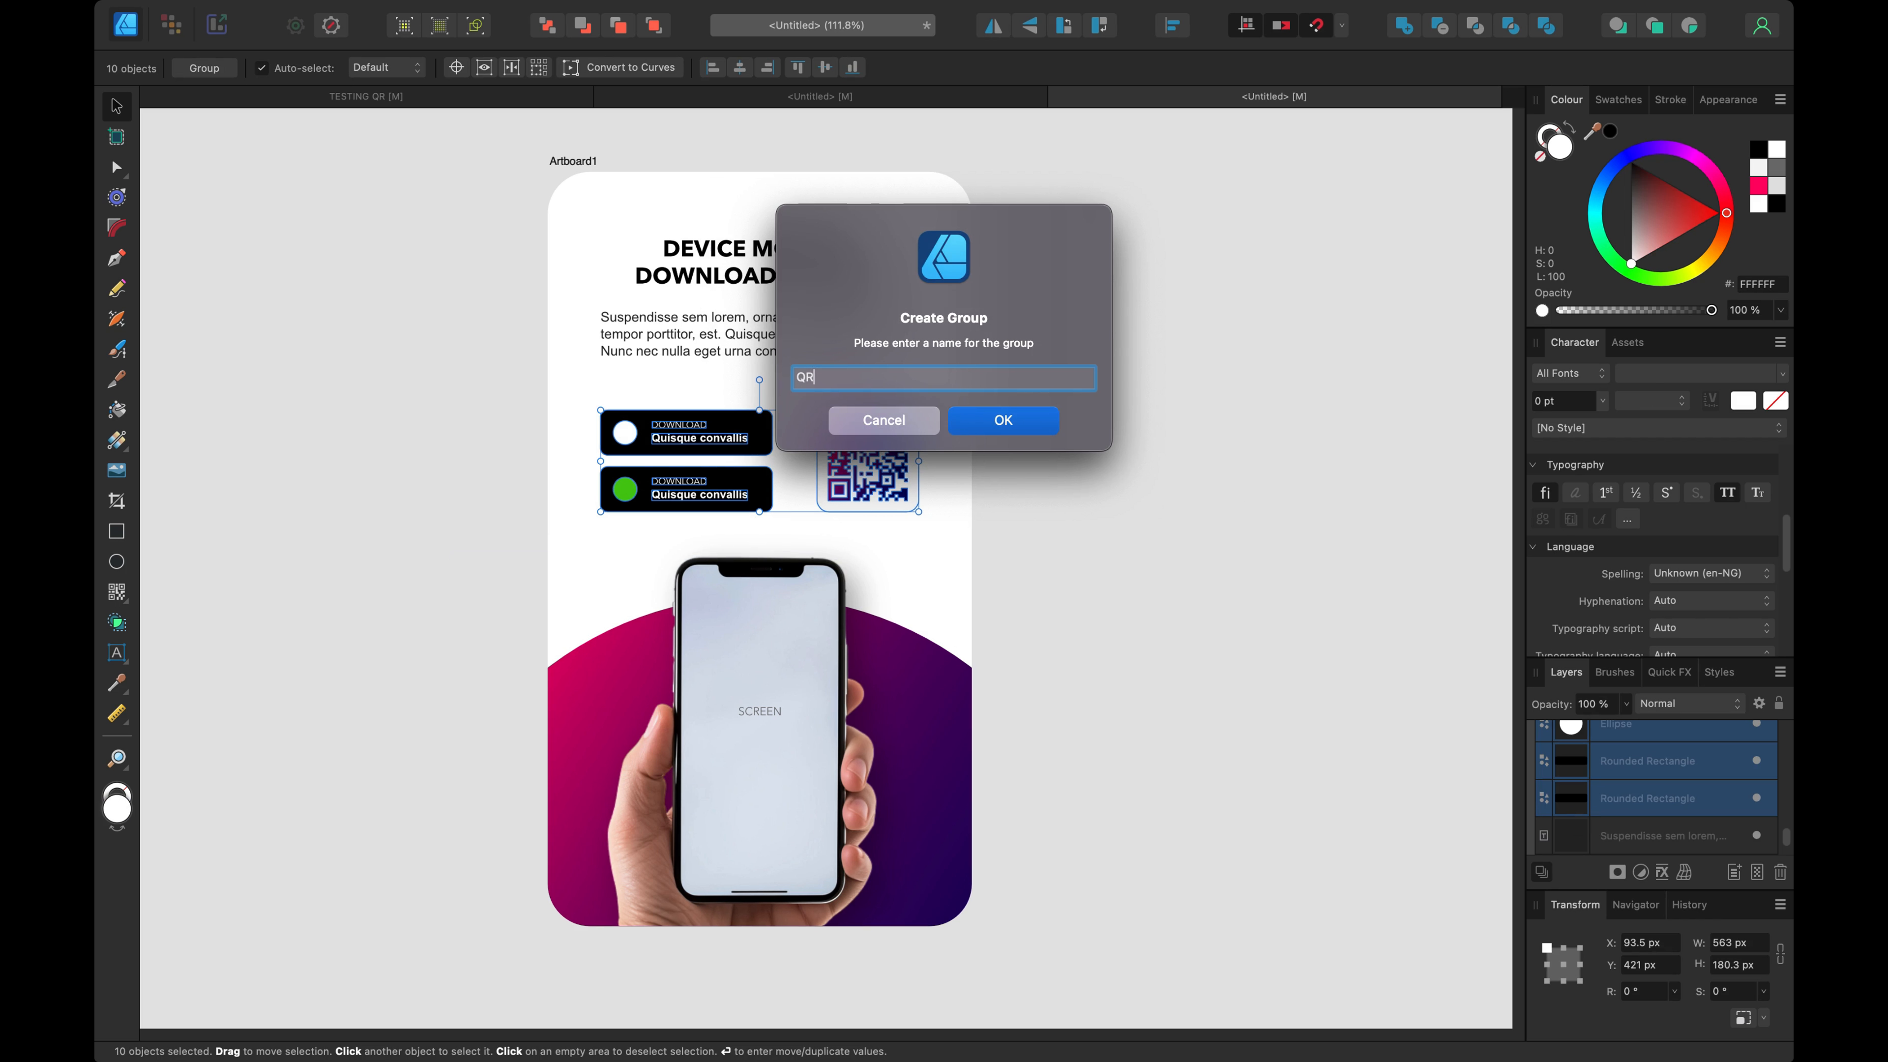
{"action": "type", "text": "QR-btn"}
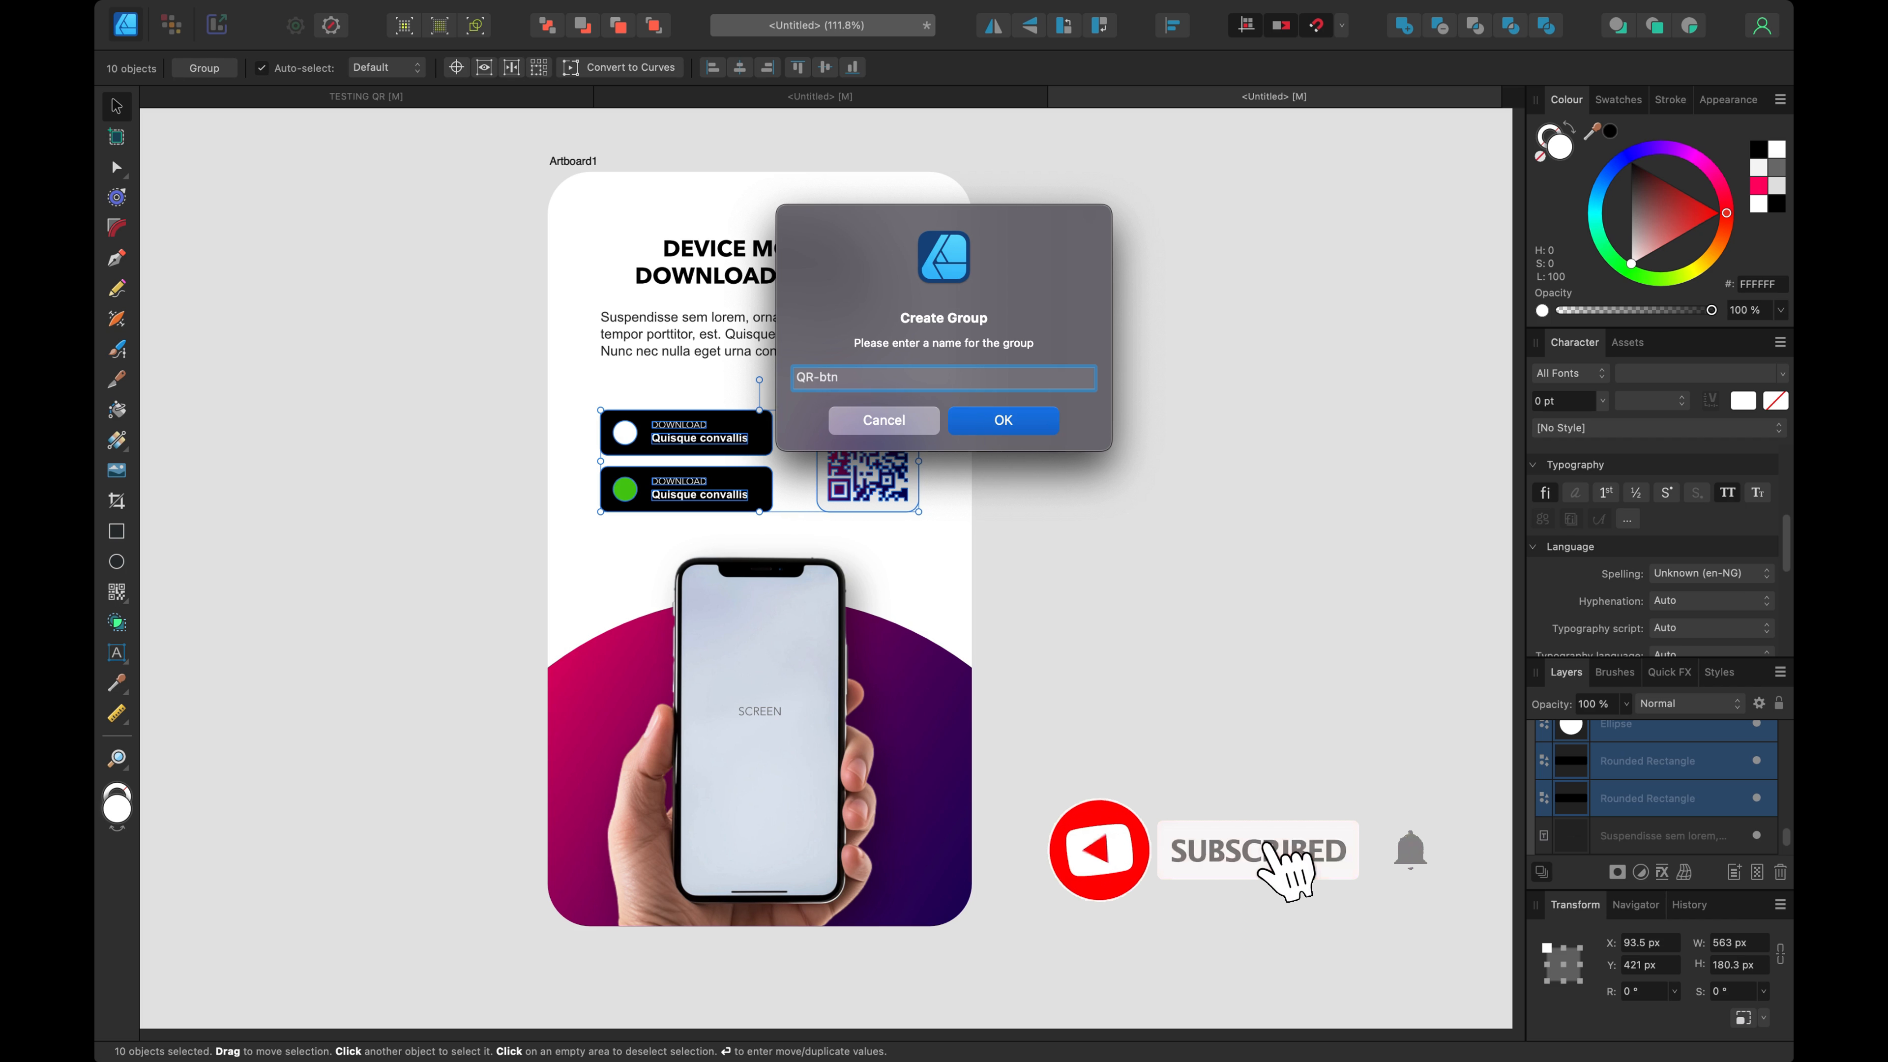
{"action": "key", "text": "Return"}
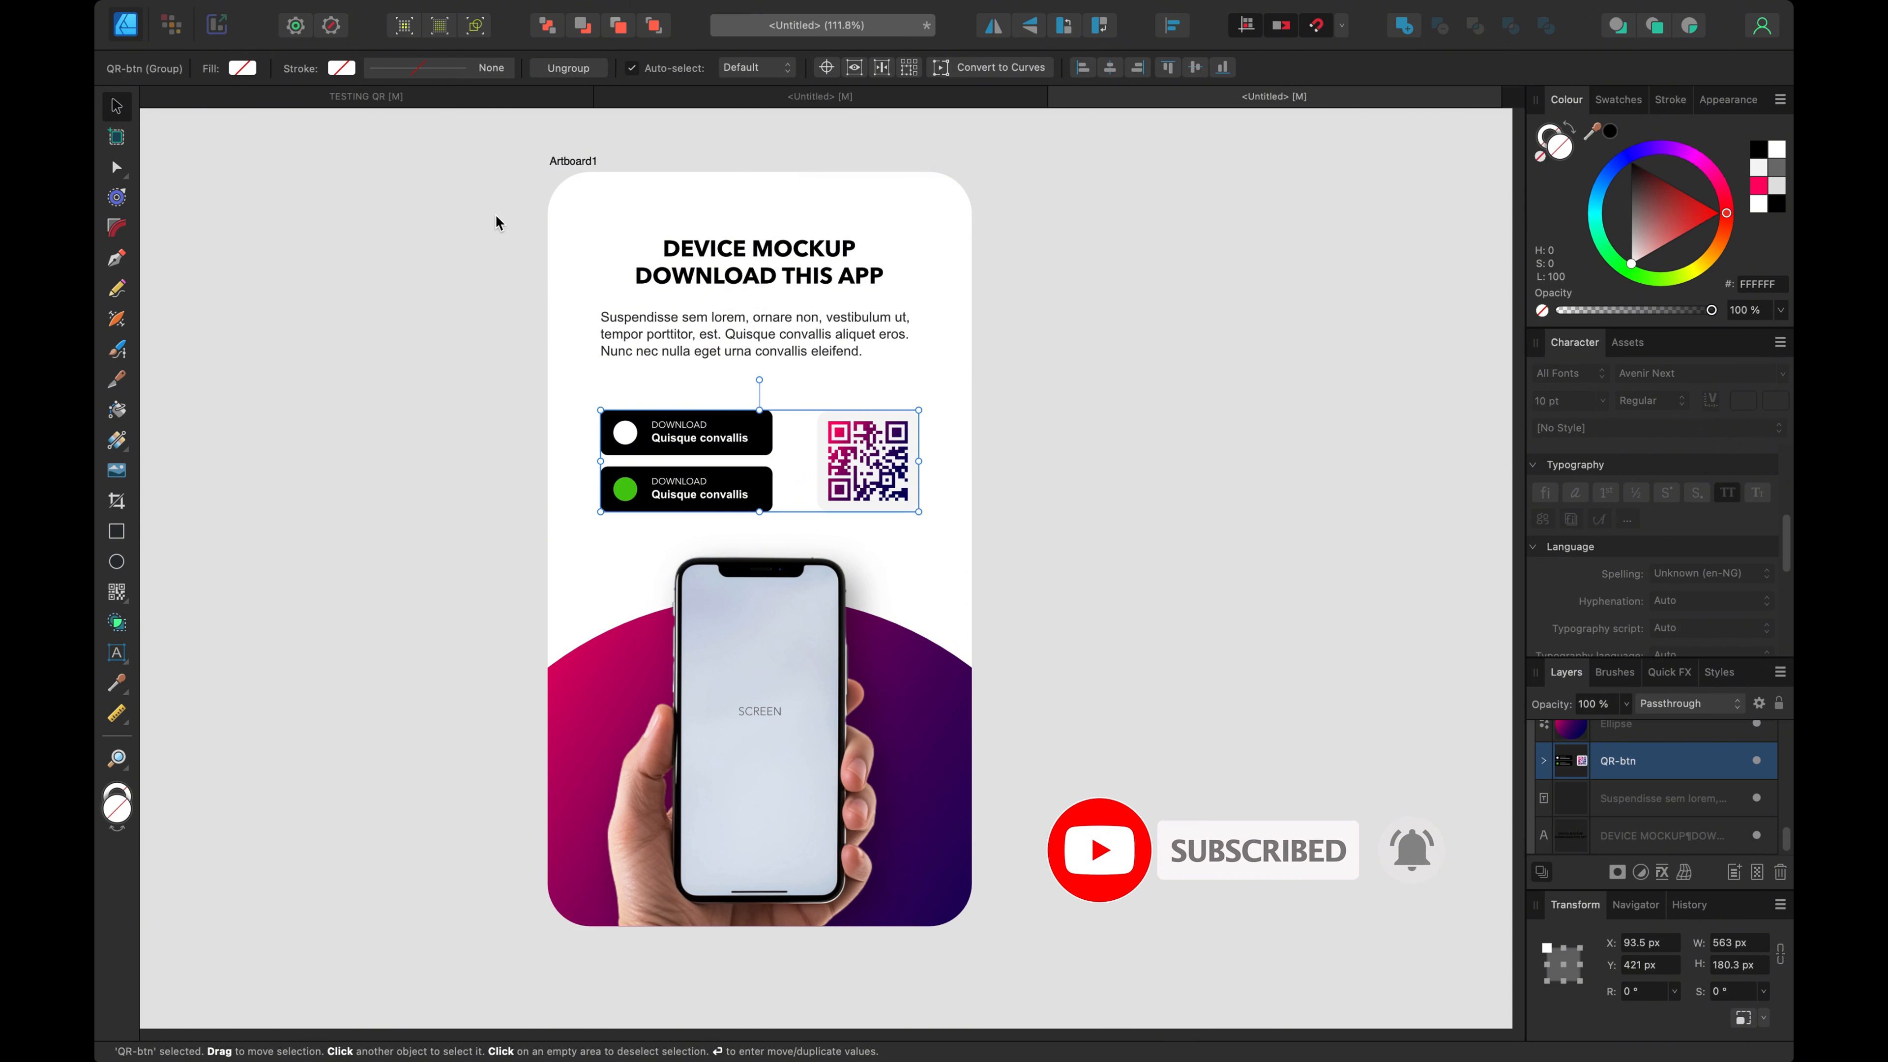
Step: Distribute the heading, paragraph and QR-btn group vertically with equal spacing between them
{"action": "left_click_drag", "start_coordinate": [496, 216], "coordinate": [1041, 570]}
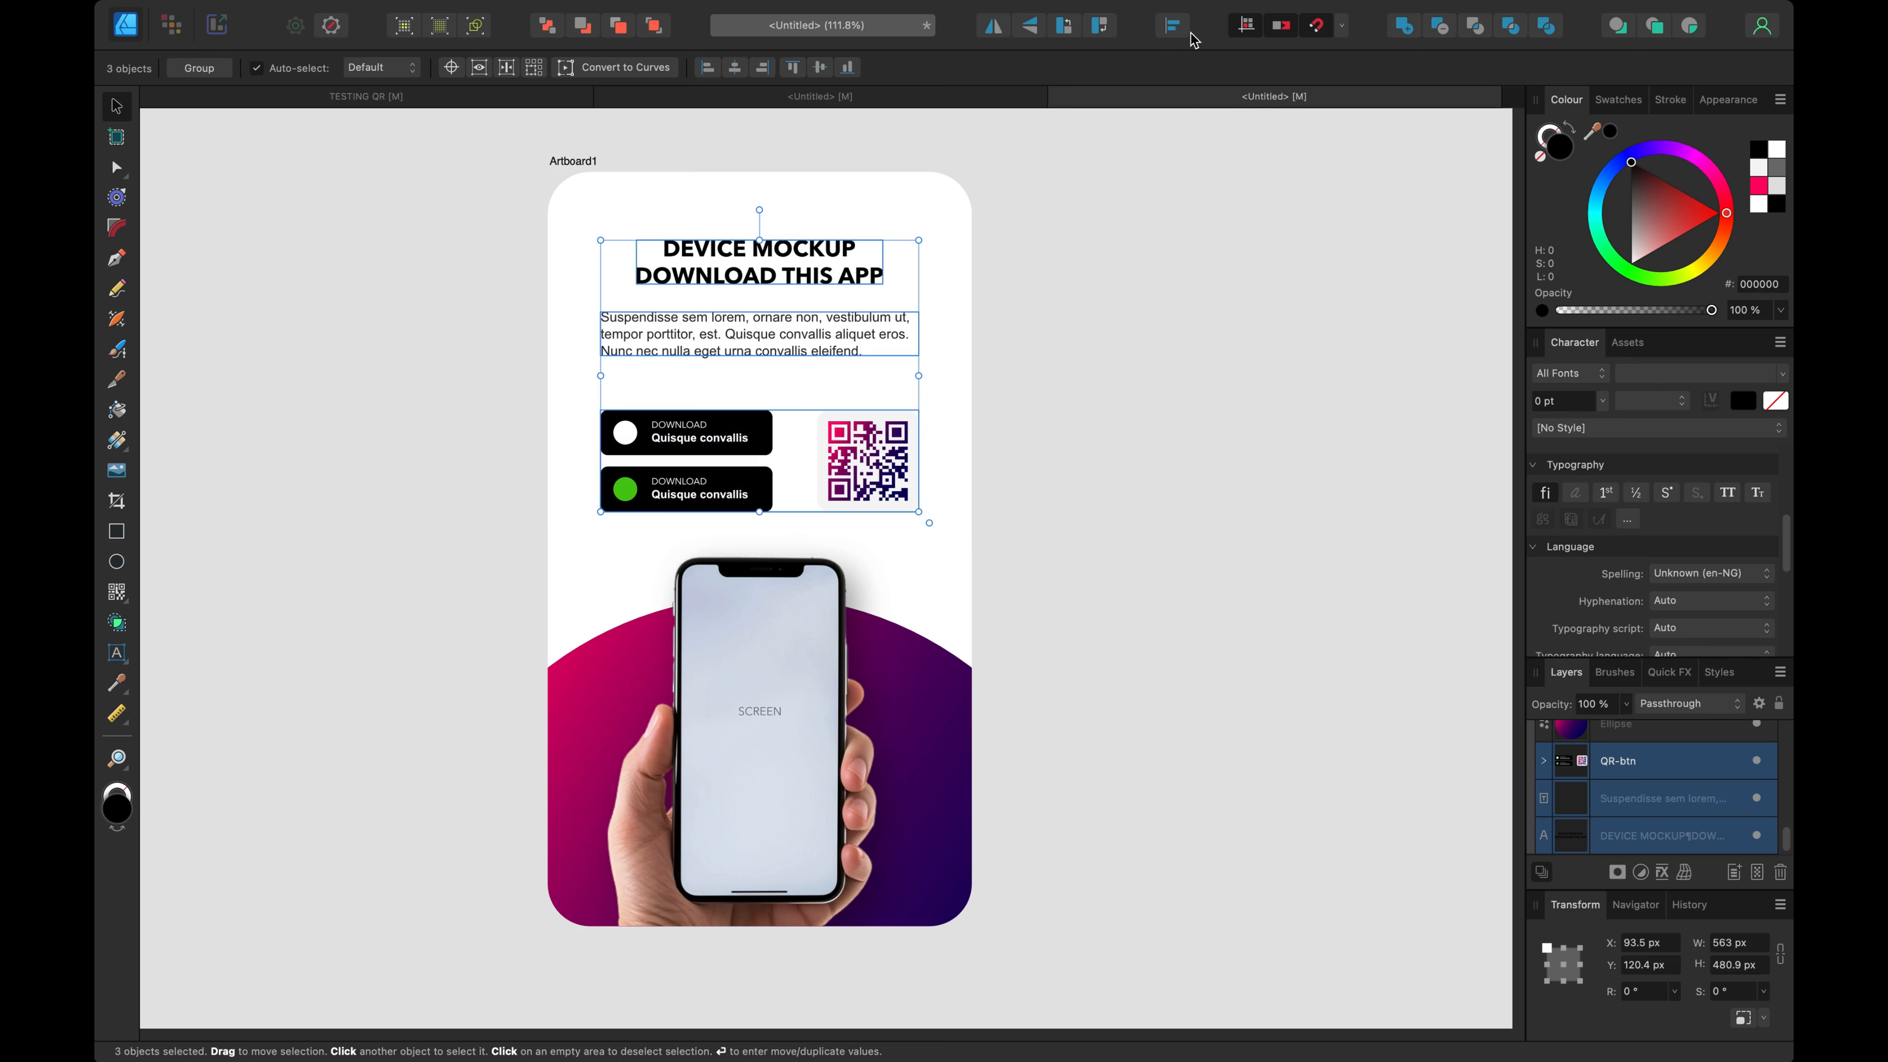
{"action": "left_click", "coordinate": [1172, 25]}
{"action": "left_click", "coordinate": [1268, 195]}
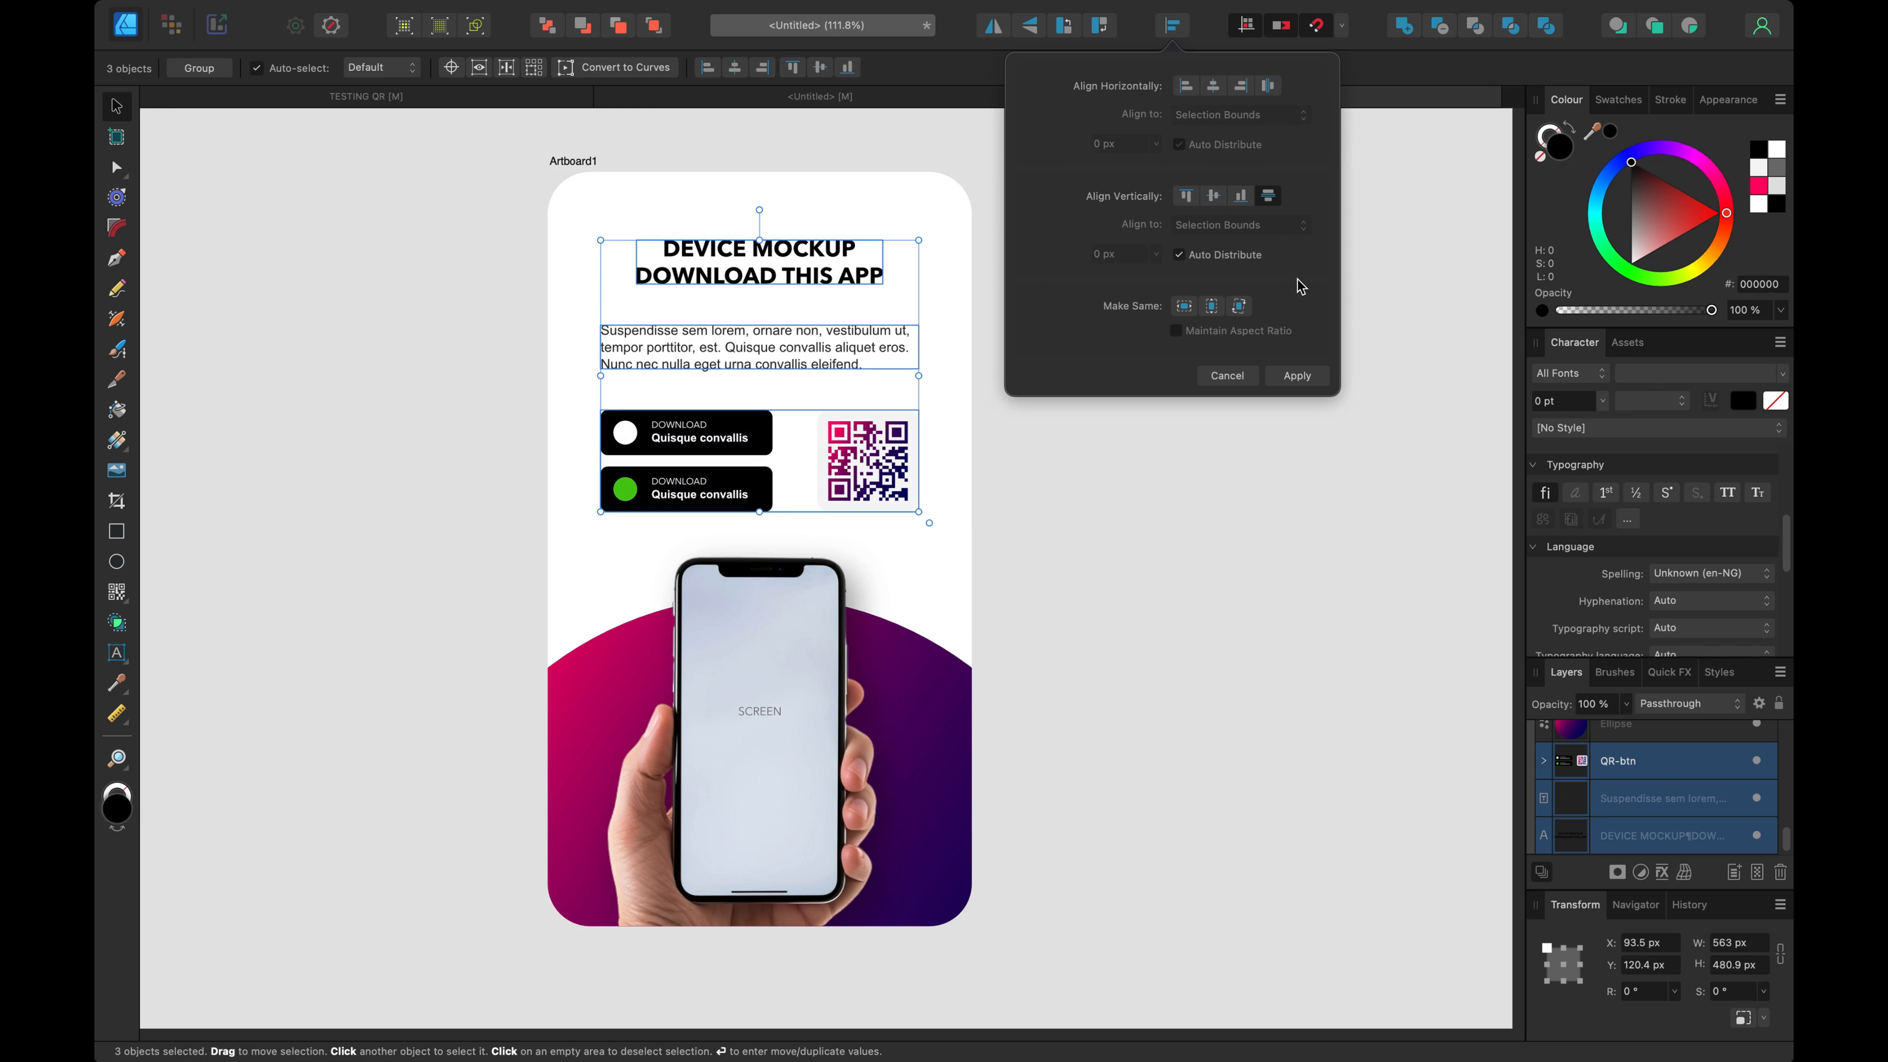
{"action": "left_click", "coordinate": [1297, 376]}
{"action": "left_click", "coordinate": [1269, 297]}
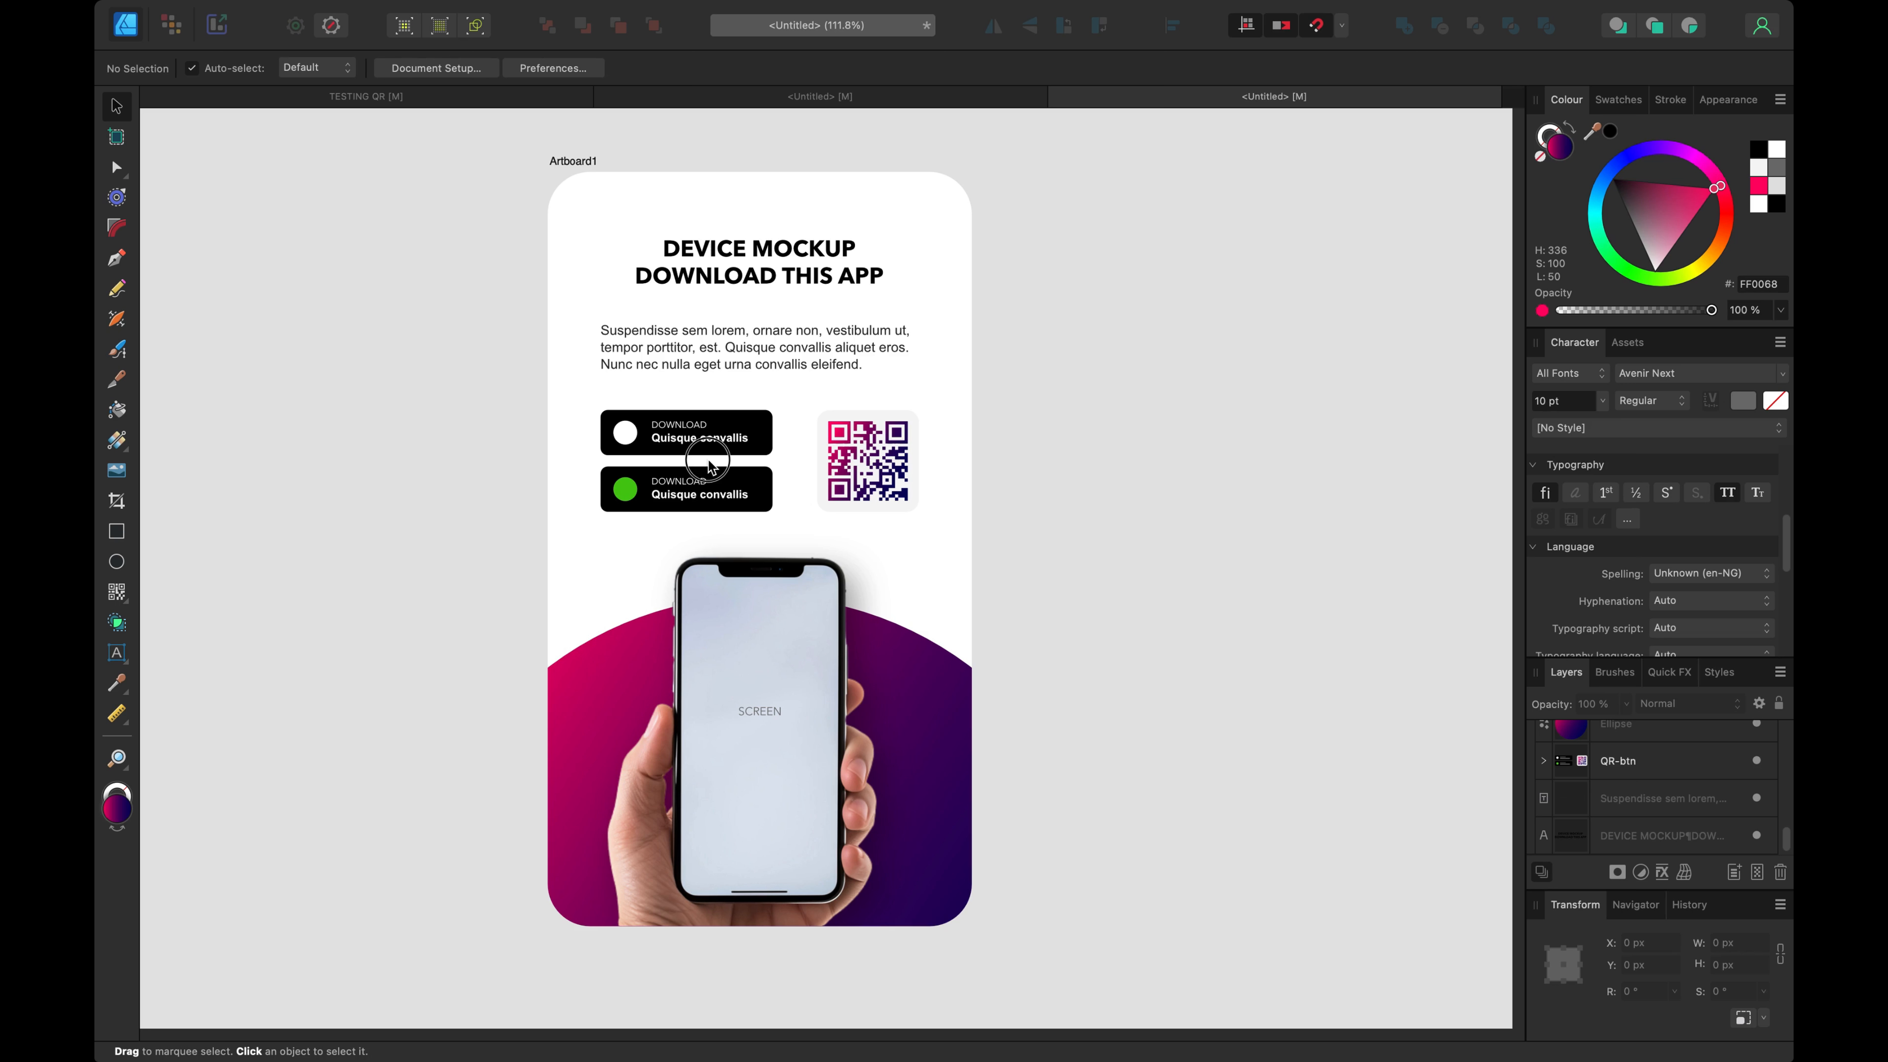
Step: Move the QR-btn group up to Y 393 px and redistribute the heading, paragraph and group with equal vertical spacing
{"action": "left_click", "coordinate": [725, 446]}
{"action": "left_click_drag", "start_coordinate": [732, 446], "coordinate": [735, 430]}
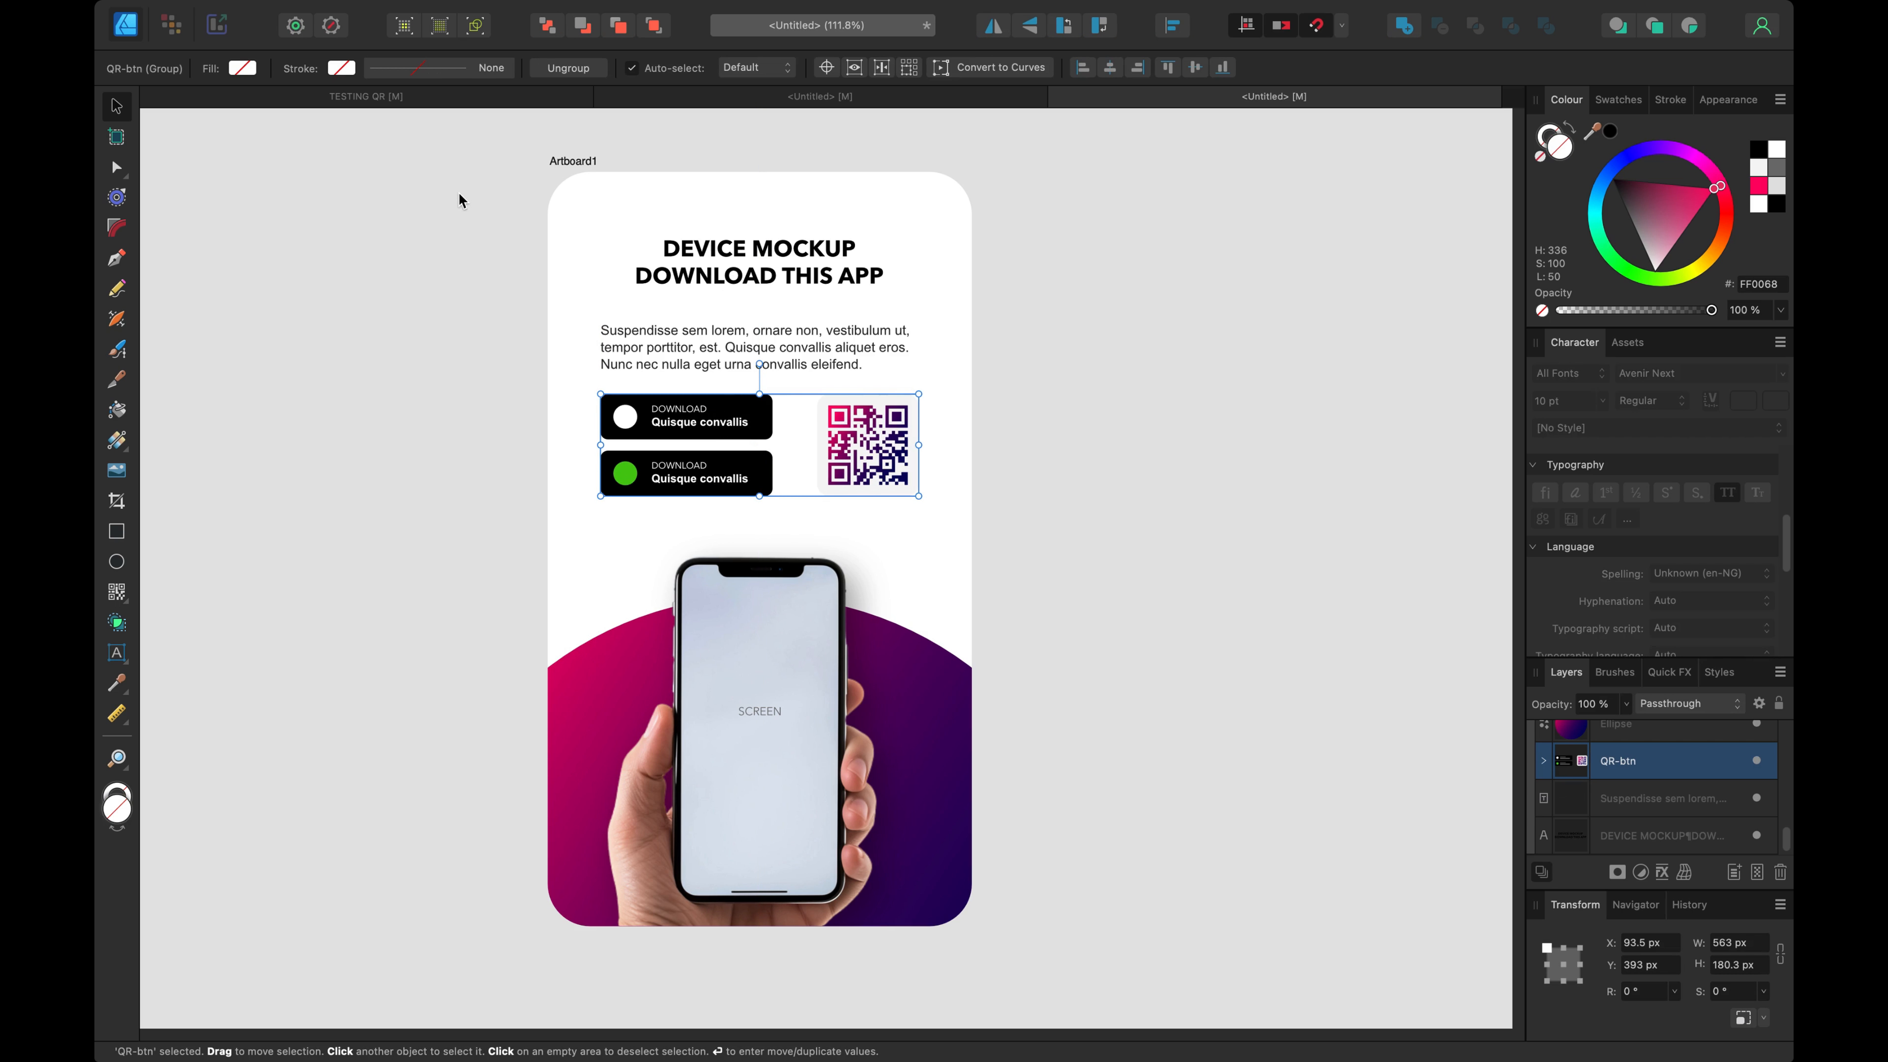
{"action": "left_click_drag", "start_coordinate": [458, 199], "coordinate": [1122, 541]}
{"action": "left_click", "coordinate": [1175, 25]}
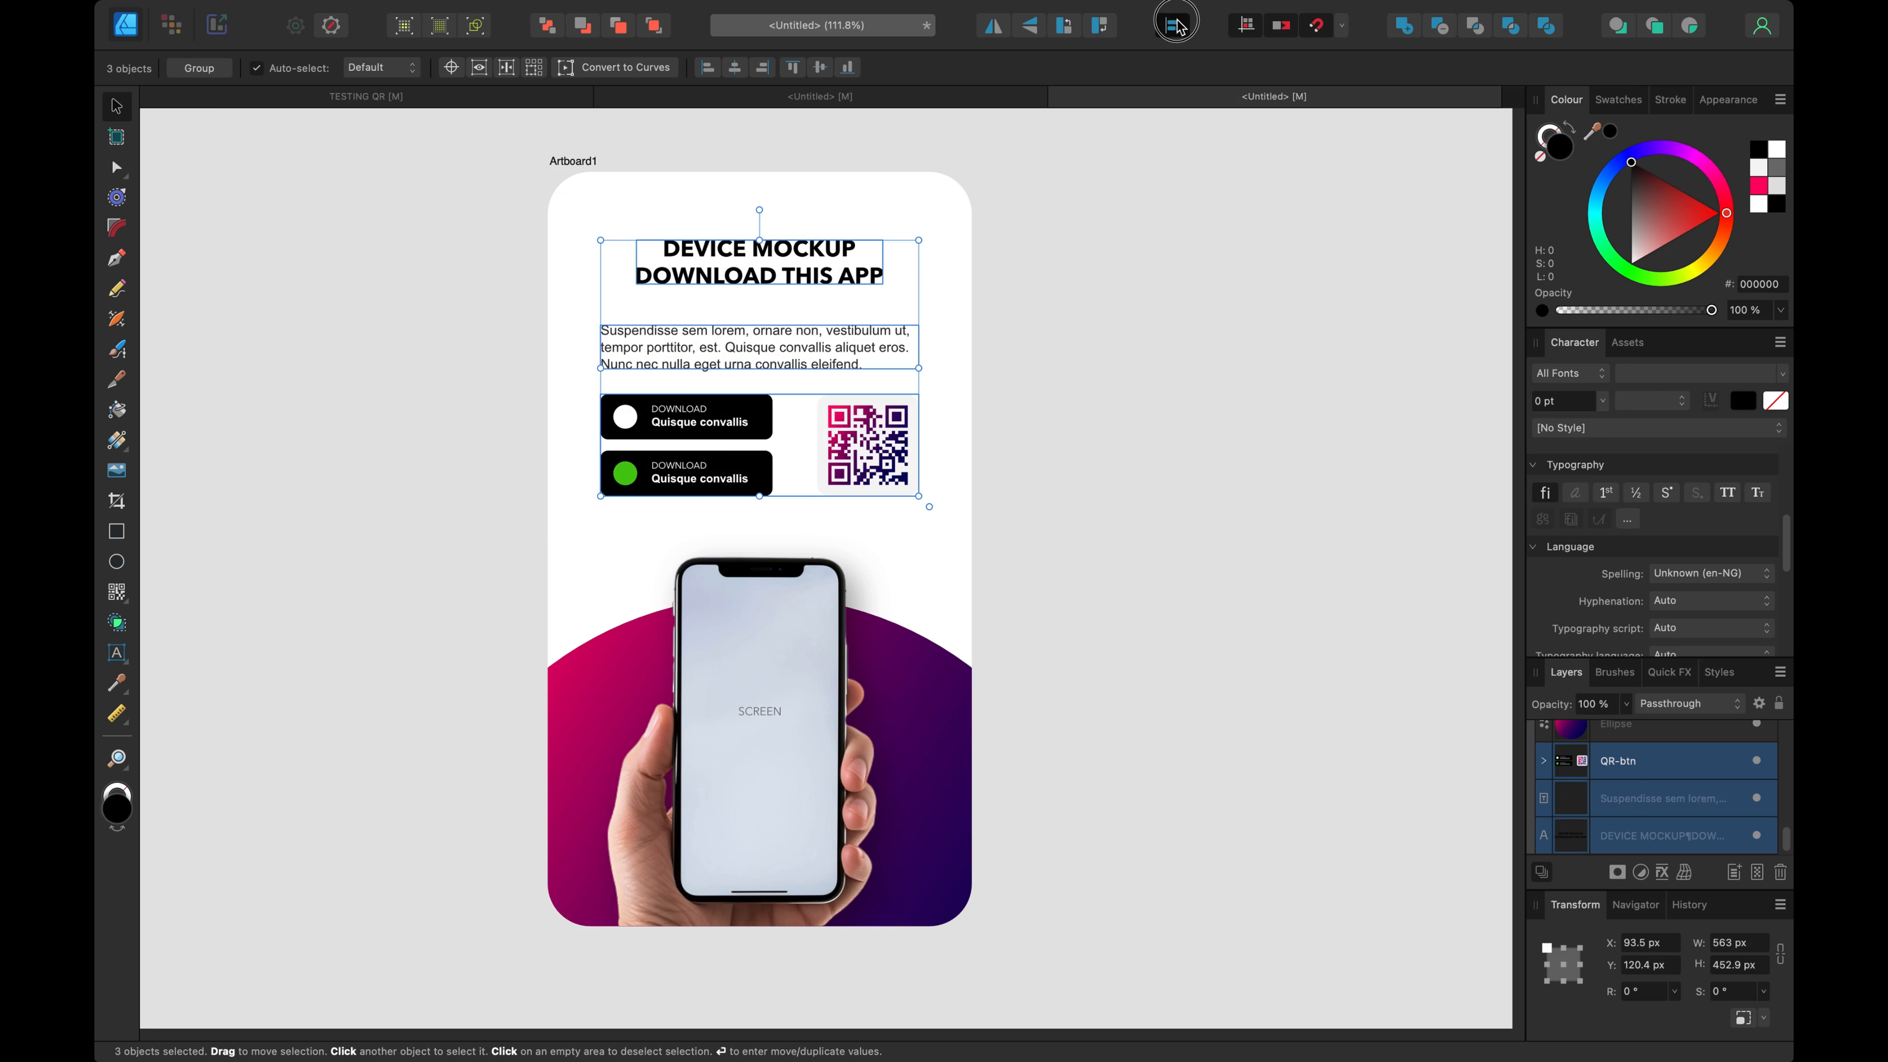
{"action": "left_click", "coordinate": [1269, 190]}
{"action": "left_click", "coordinate": [1297, 376]}
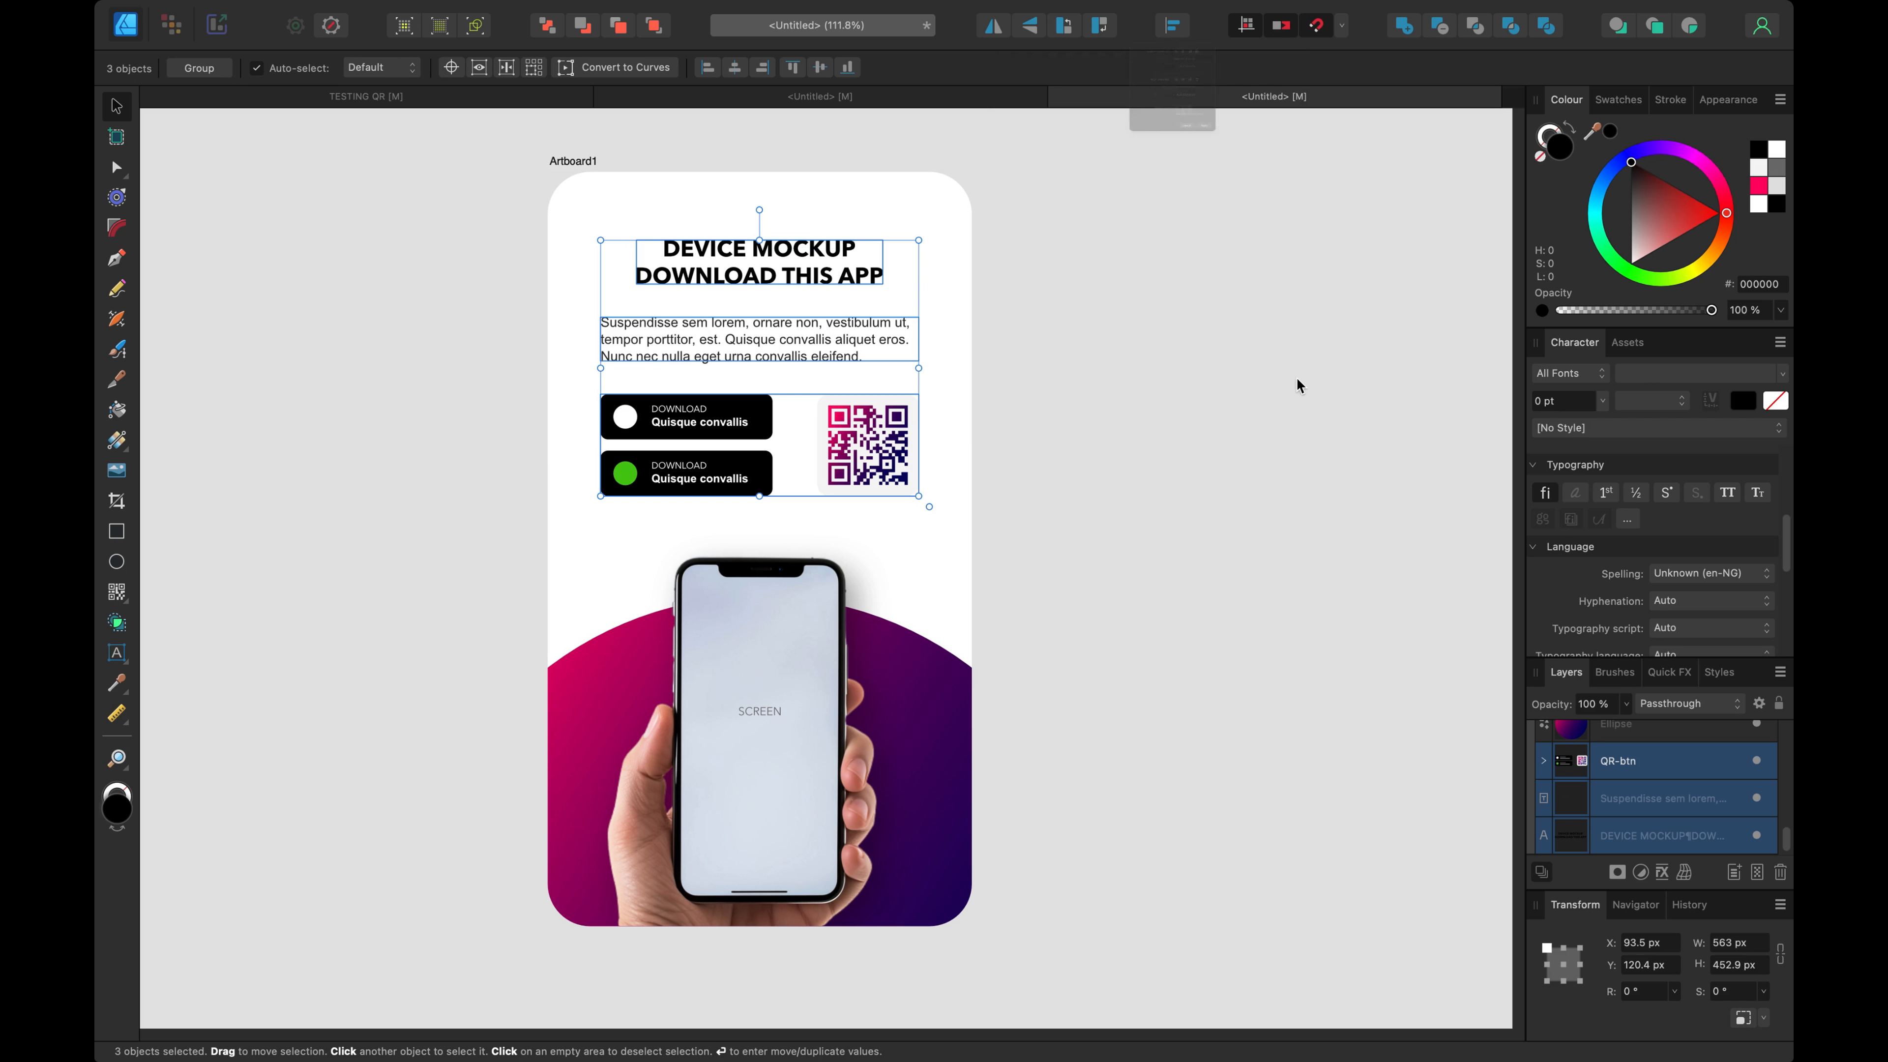
{"action": "left_click", "coordinate": [1297, 379]}
{"action": "left_click", "coordinate": [441, 244]}
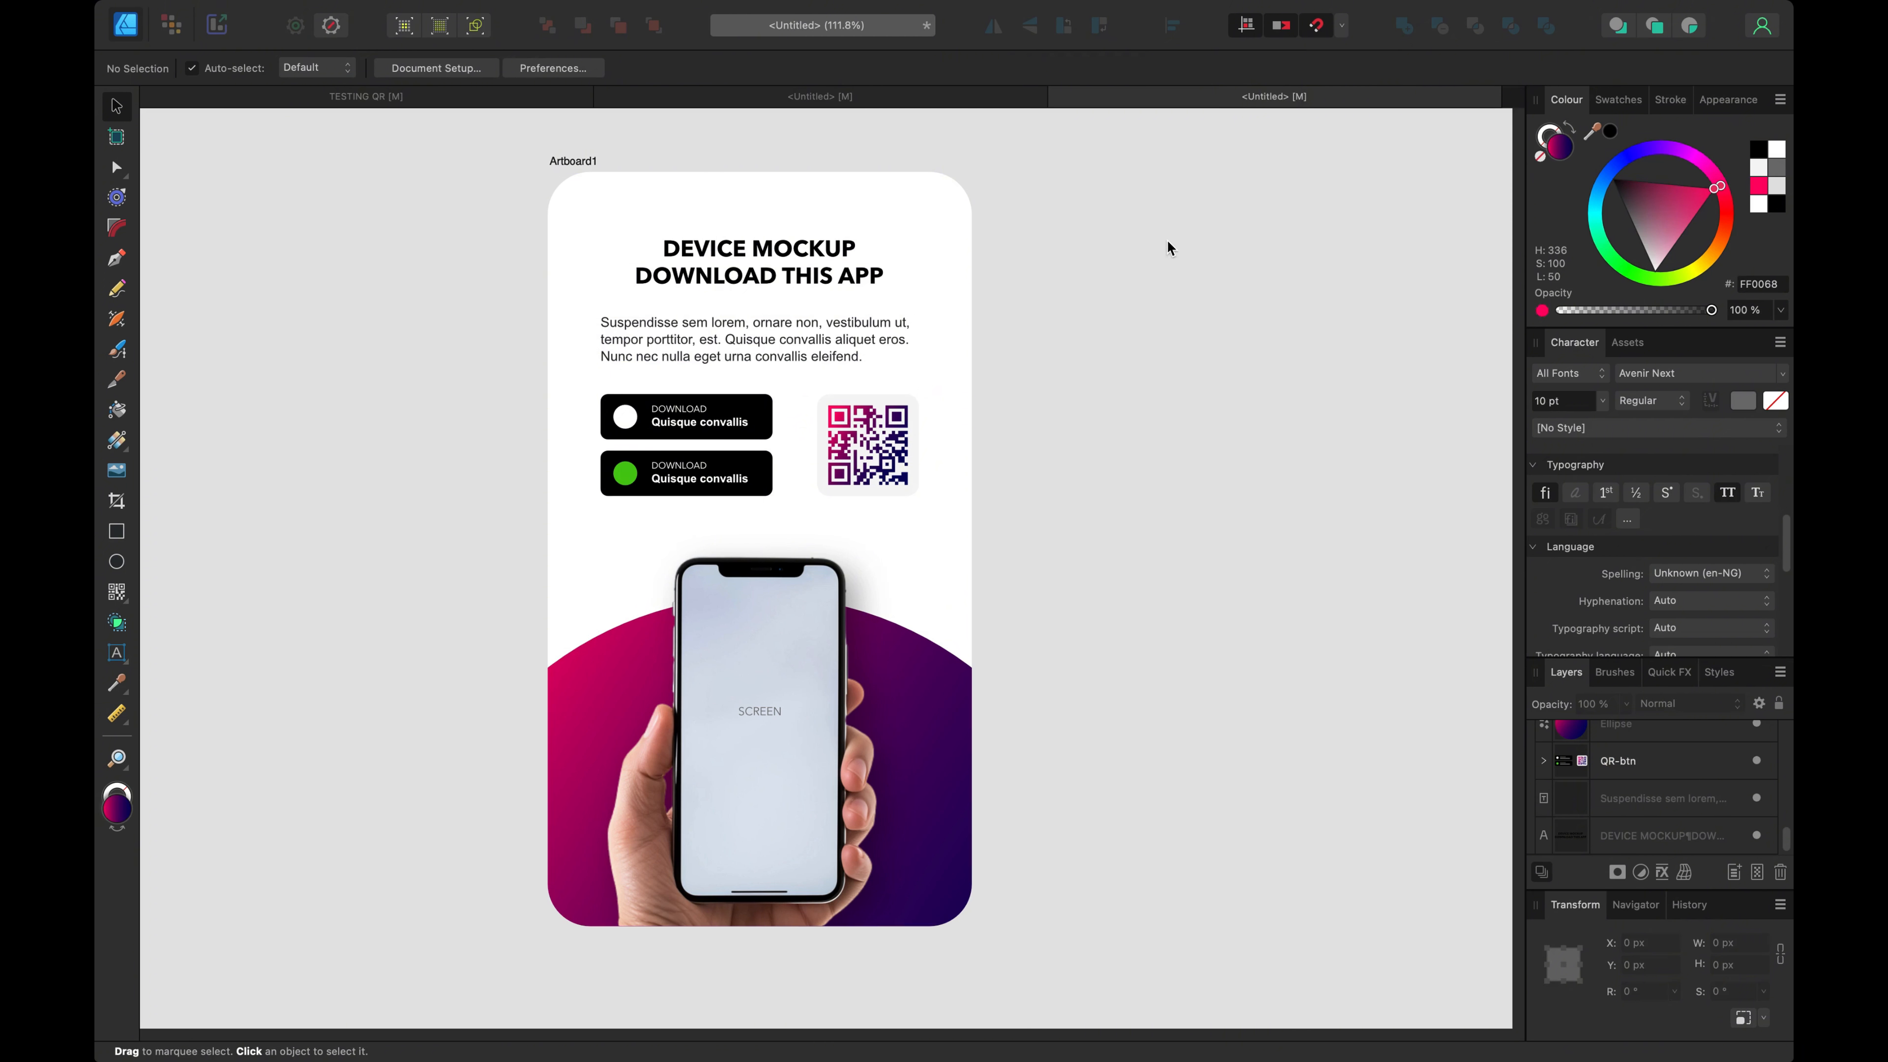
Step: Duplicate the flyer artboard beside the original at X 826.1 px, Y 0 px
{"action": "left_click", "coordinate": [579, 164]}
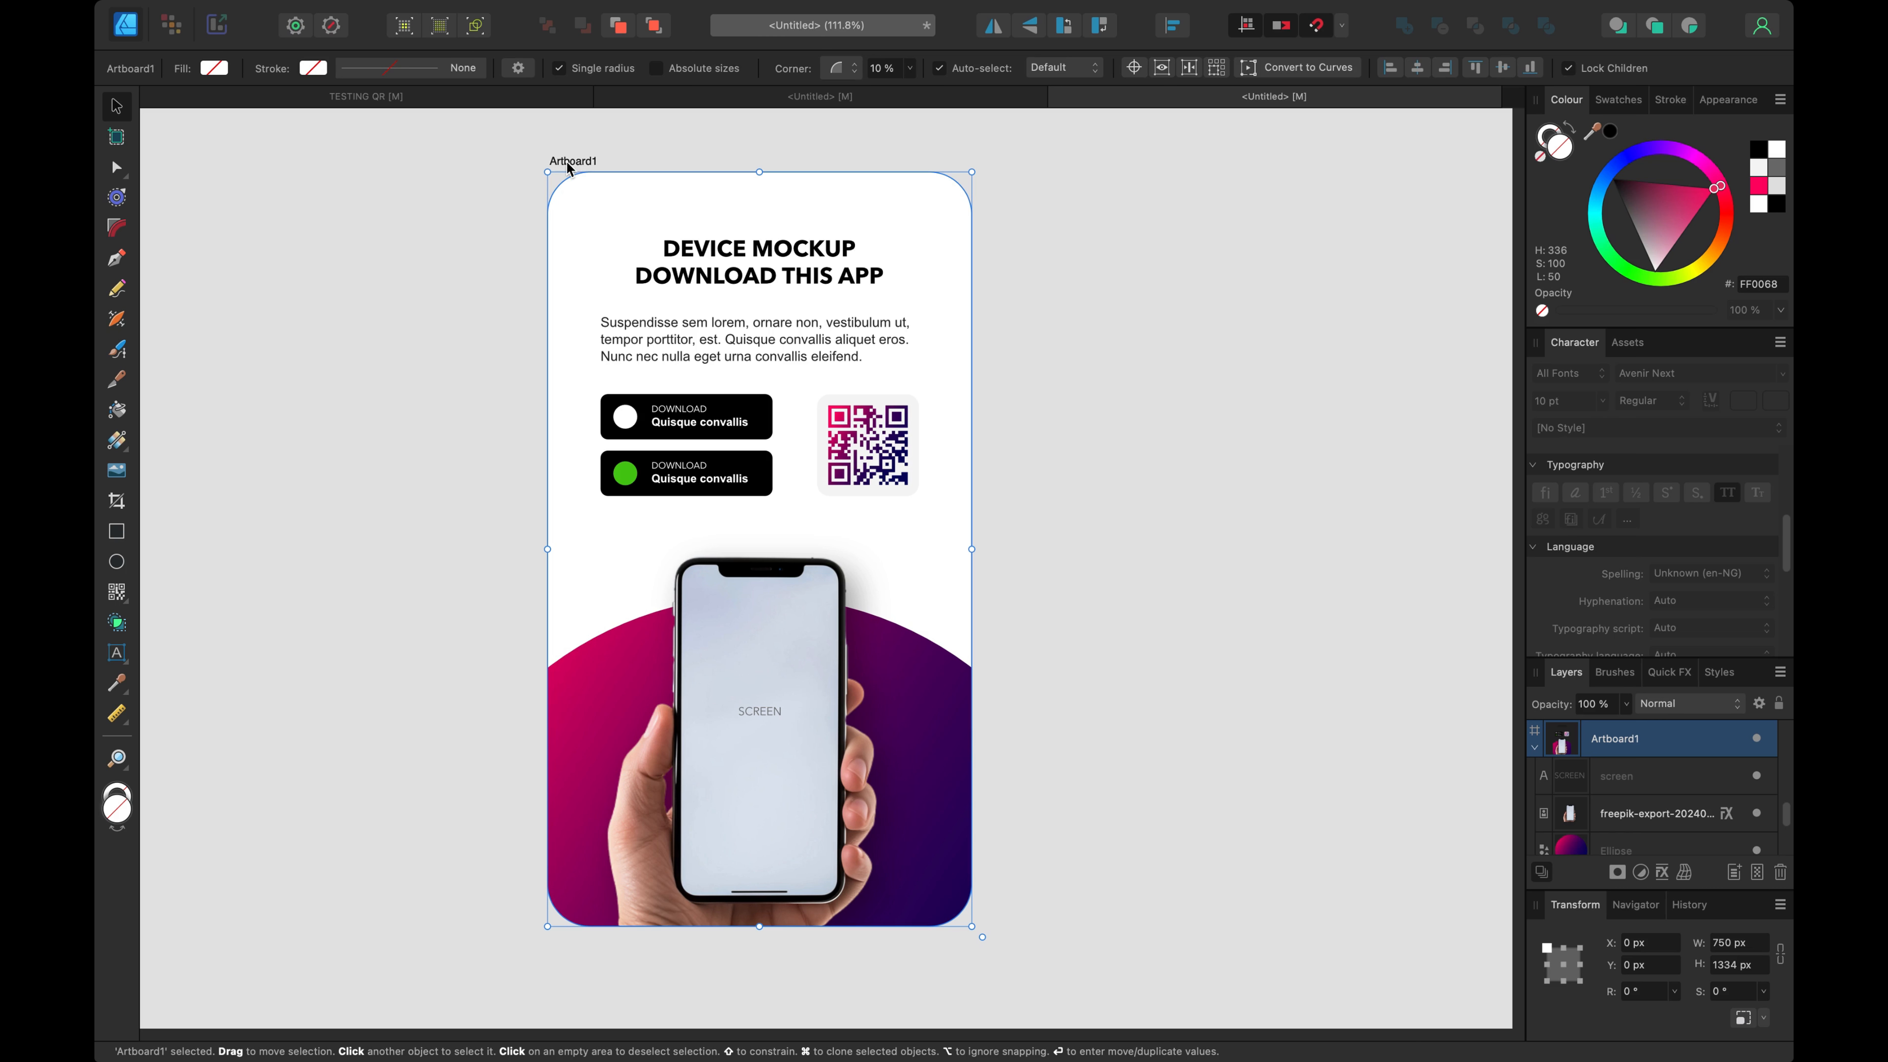
{"action": "left_click_drag", "start_coordinate": [565, 168], "coordinate": [1033, 250]}
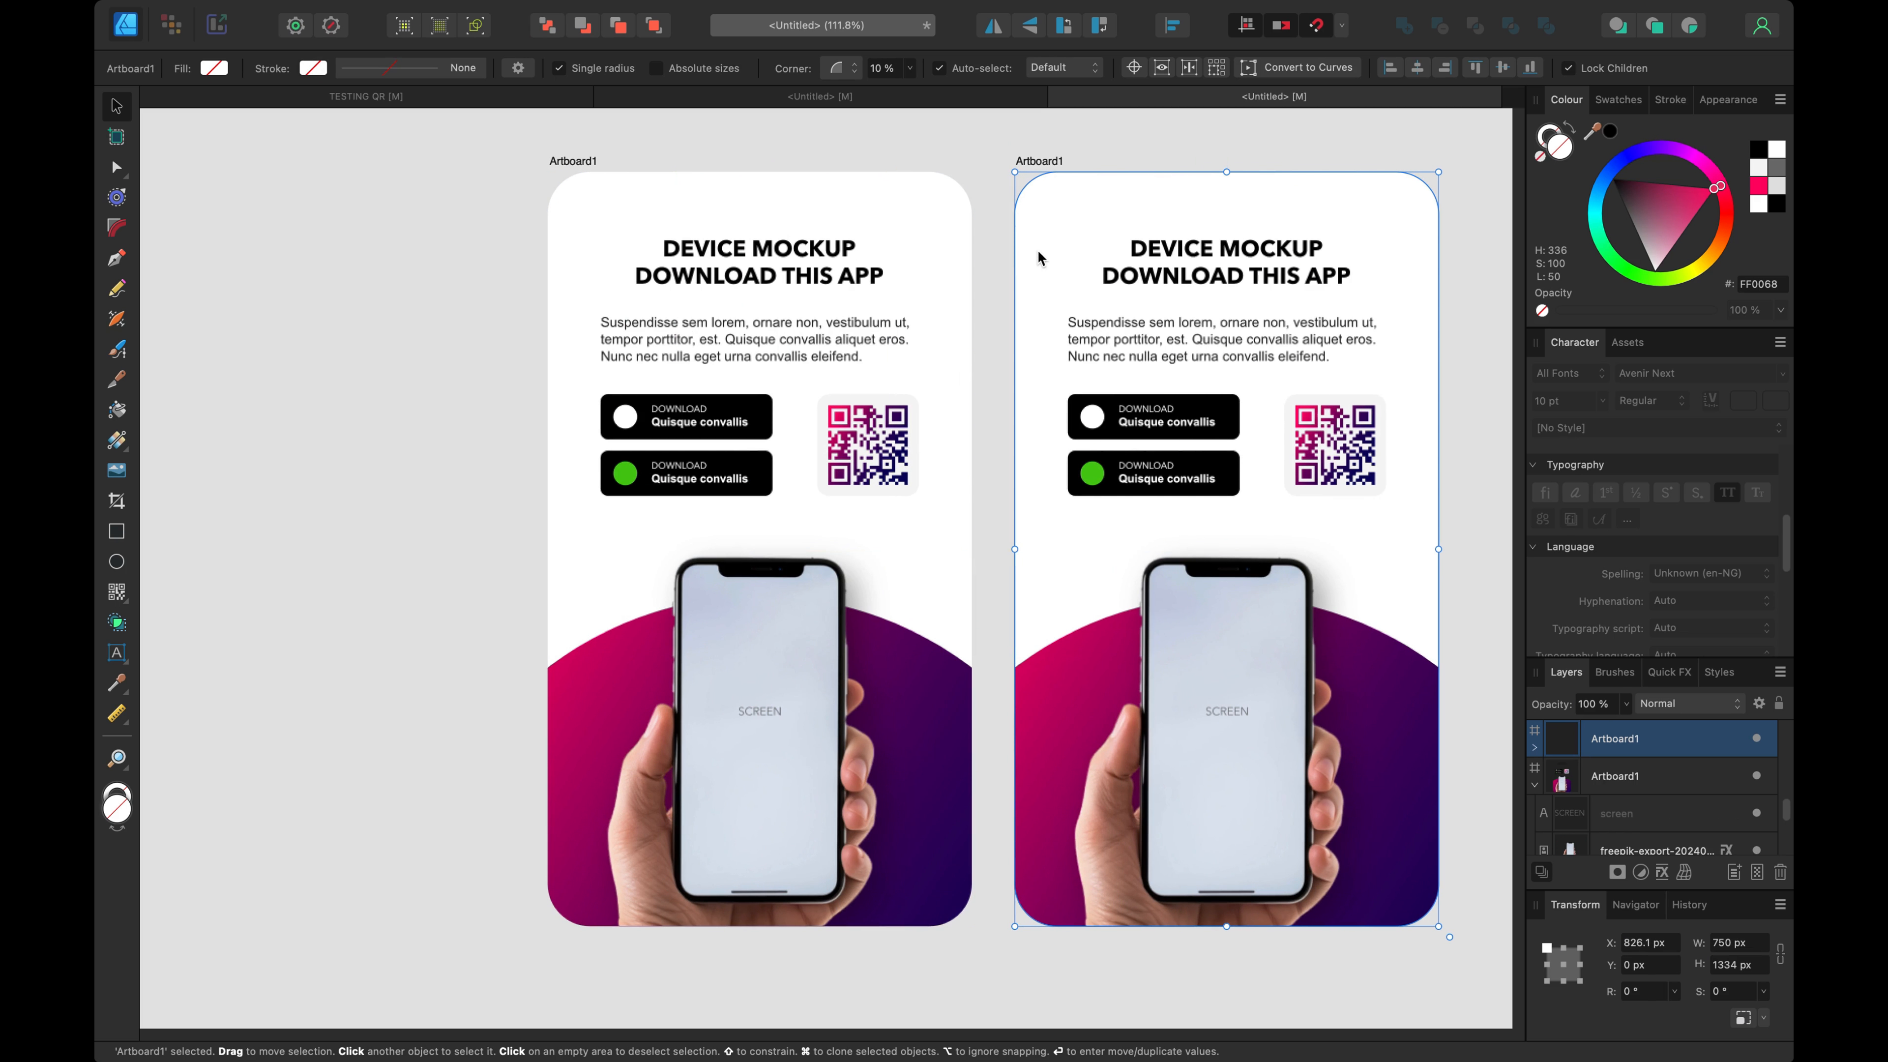
{"action": "scroll", "coordinate": [1043, 251], "scroll_direction": "right", "scroll_amount": 3}
{"action": "left_click", "coordinate": [1275, 357]}
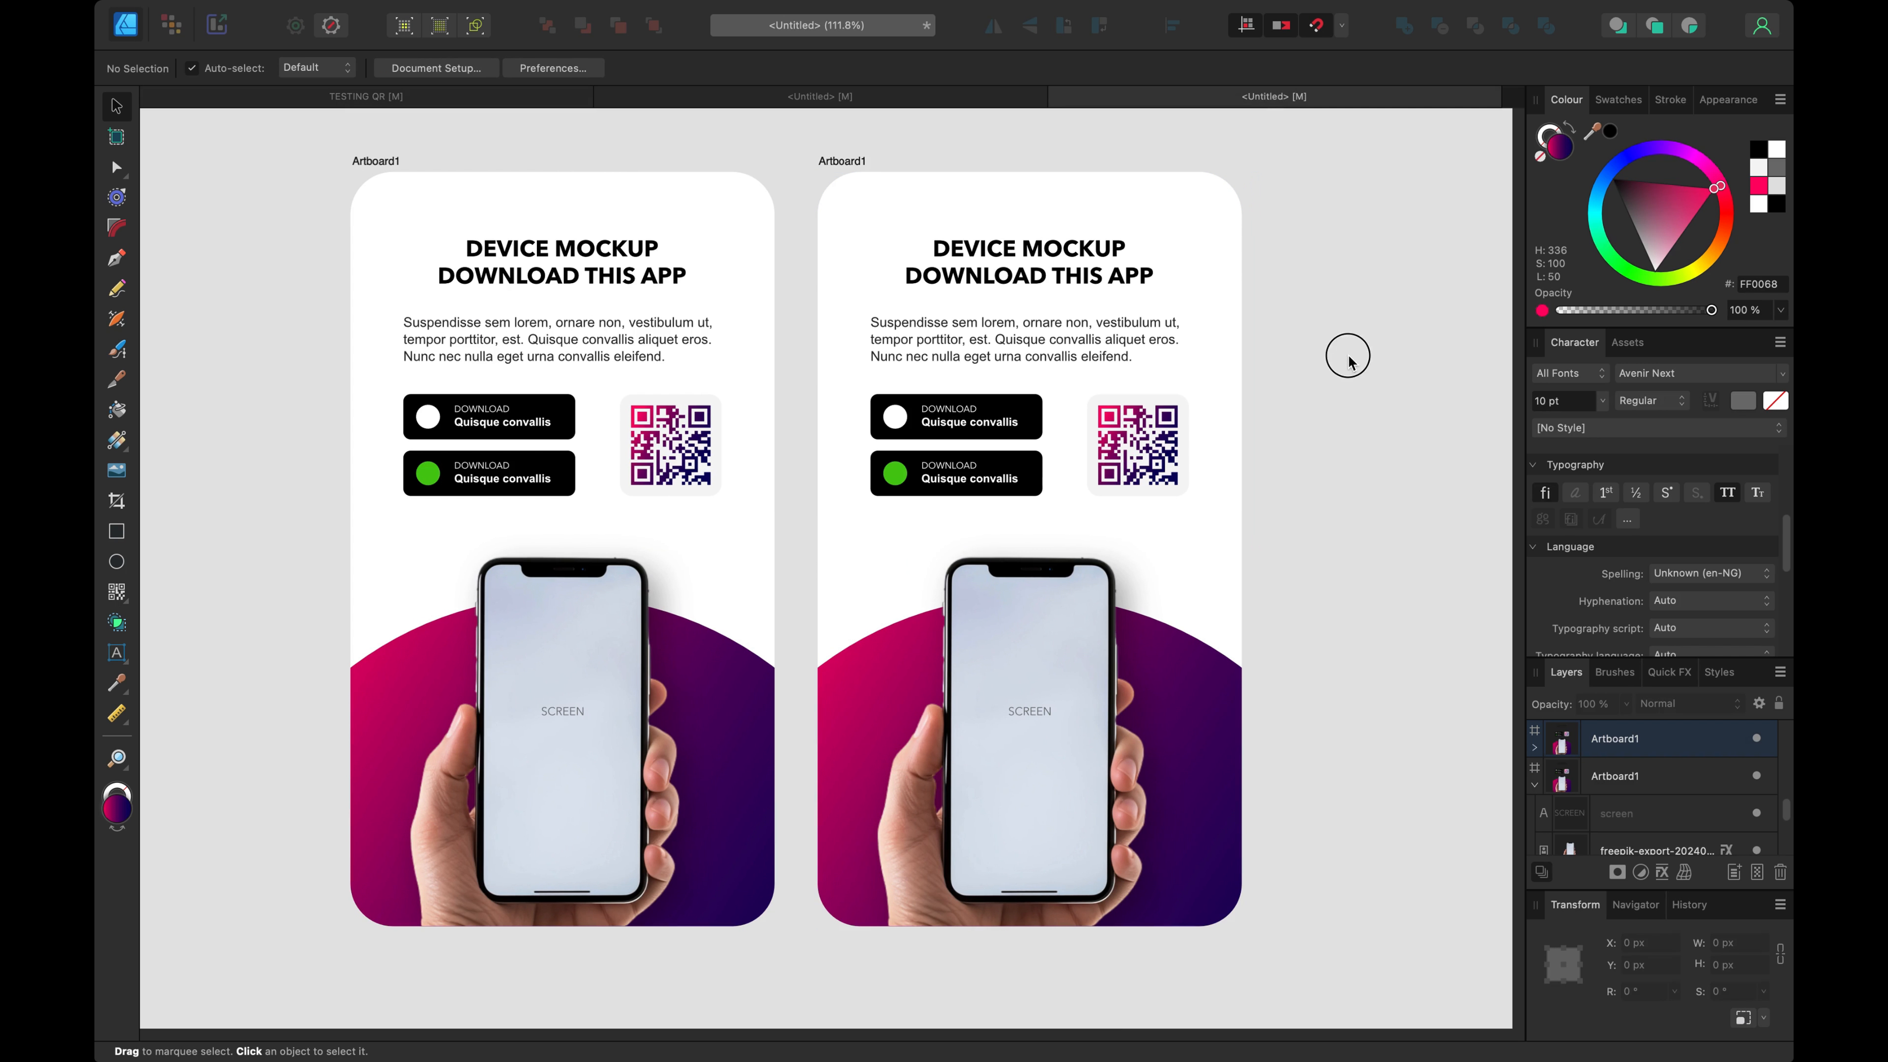
Step: Delete the gradient ellipse behind the hand-held phone on the duplicated artboard
{"action": "left_click", "coordinate": [1233, 721]}
{"action": "left_click", "coordinate": [1635, 848]}
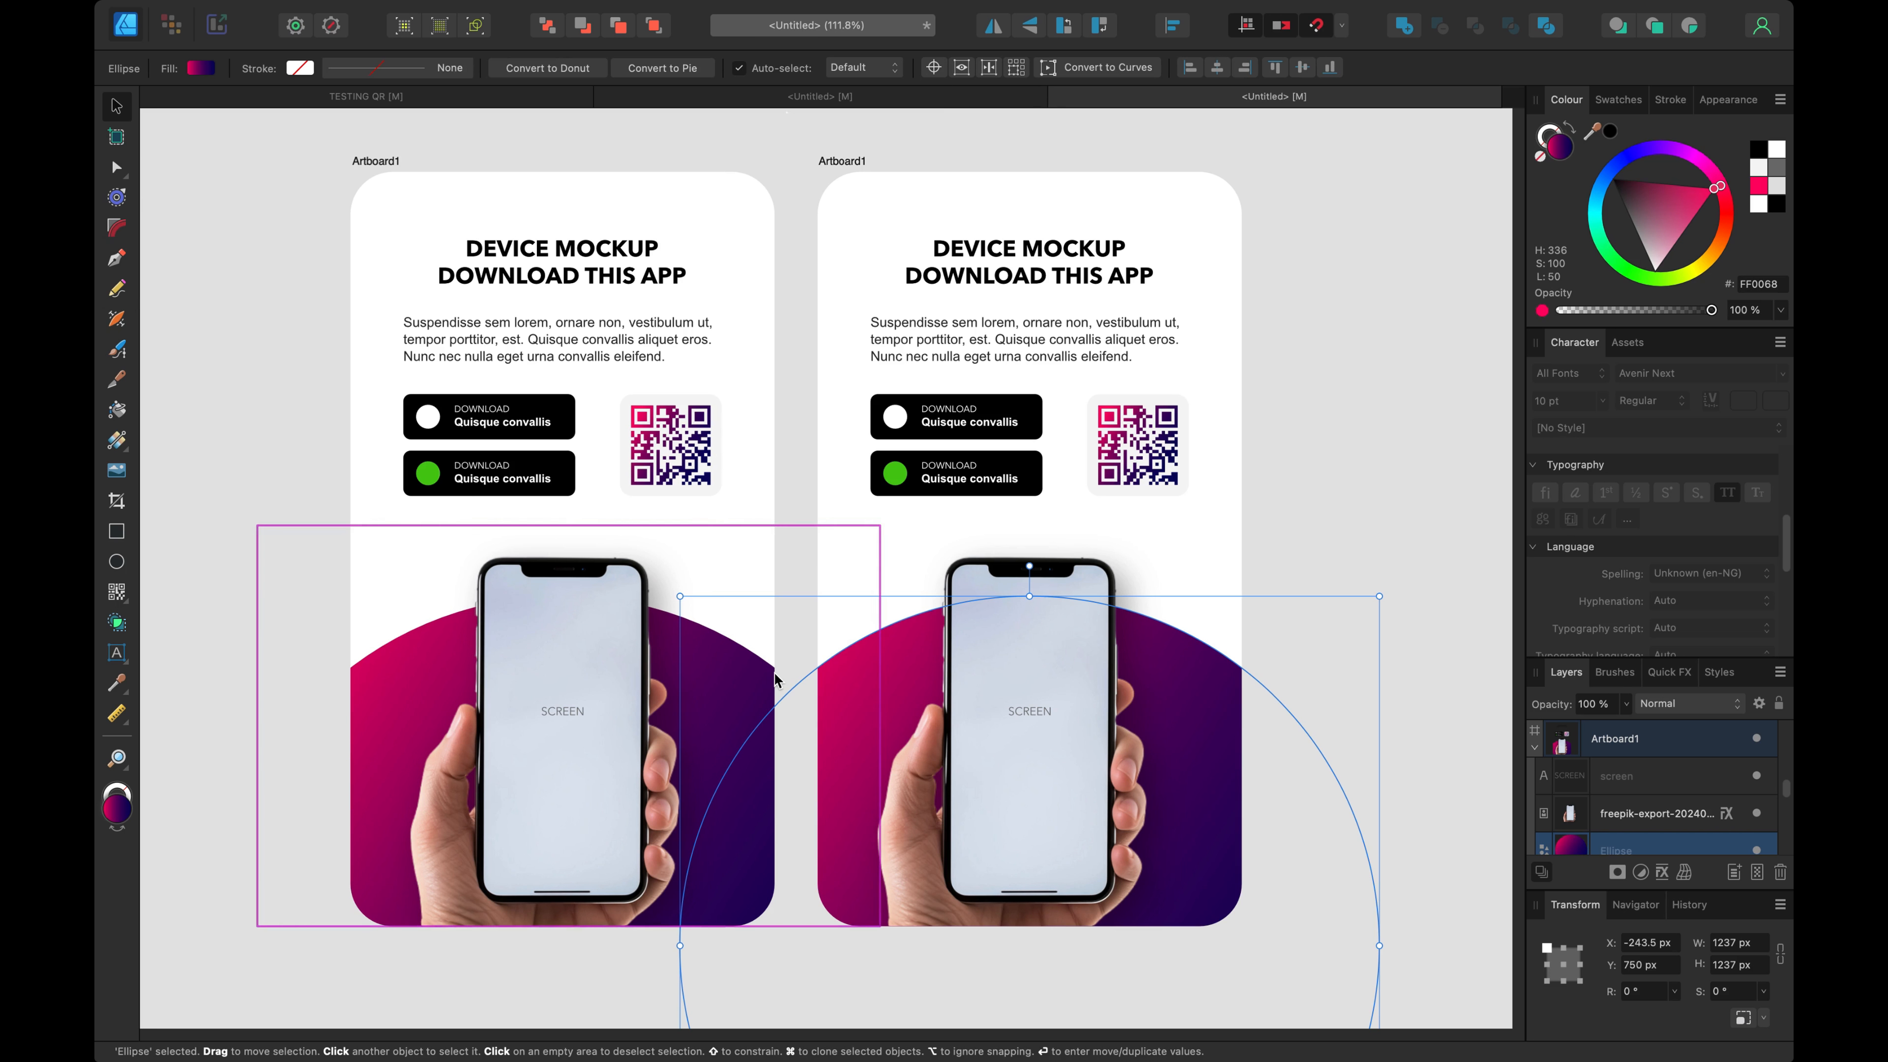
{"action": "key", "text": "Delete"}
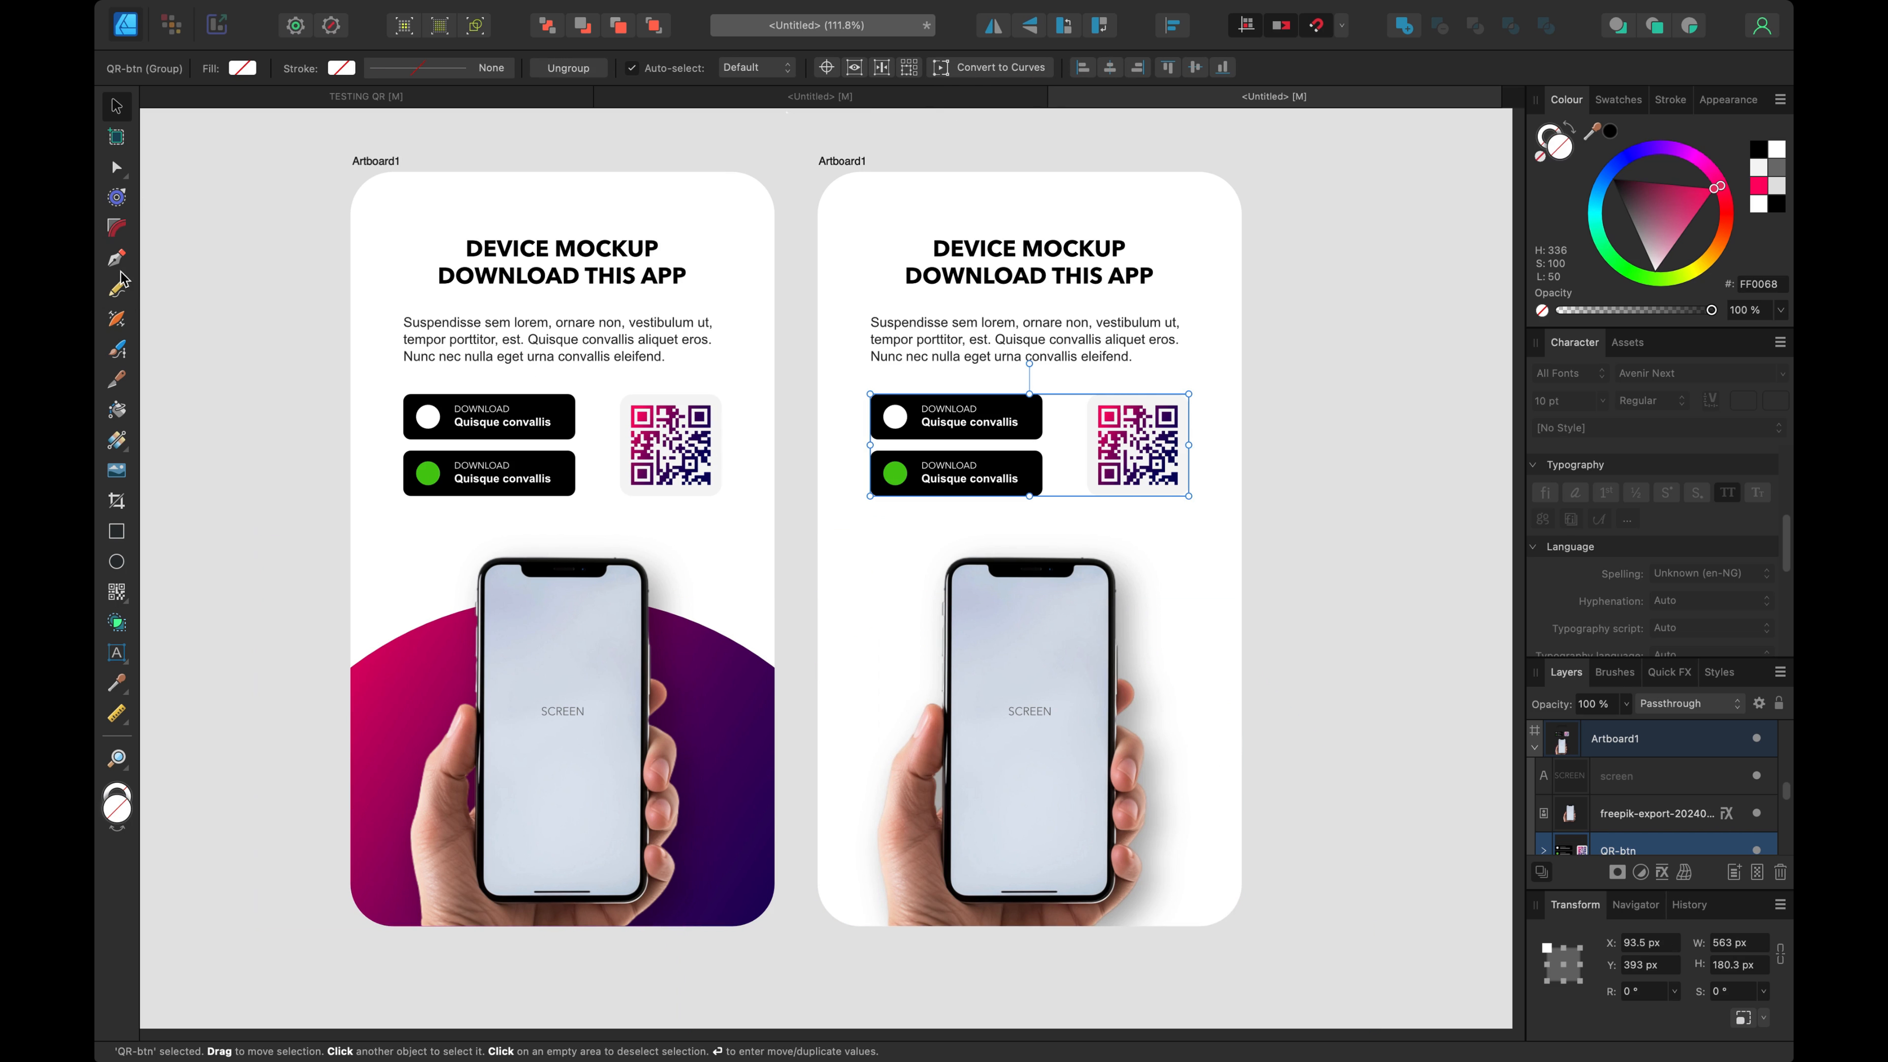
Step: Move the heading, paragraph and QR-btn group together into the copy's lower half, starting at about Y 796 px
{"action": "left_click_drag", "start_coordinate": [1277, 225], "coordinate": [773, 529]}
{"action": "left_click_drag", "start_coordinate": [1091, 358], "coordinate": [1063, 728]}
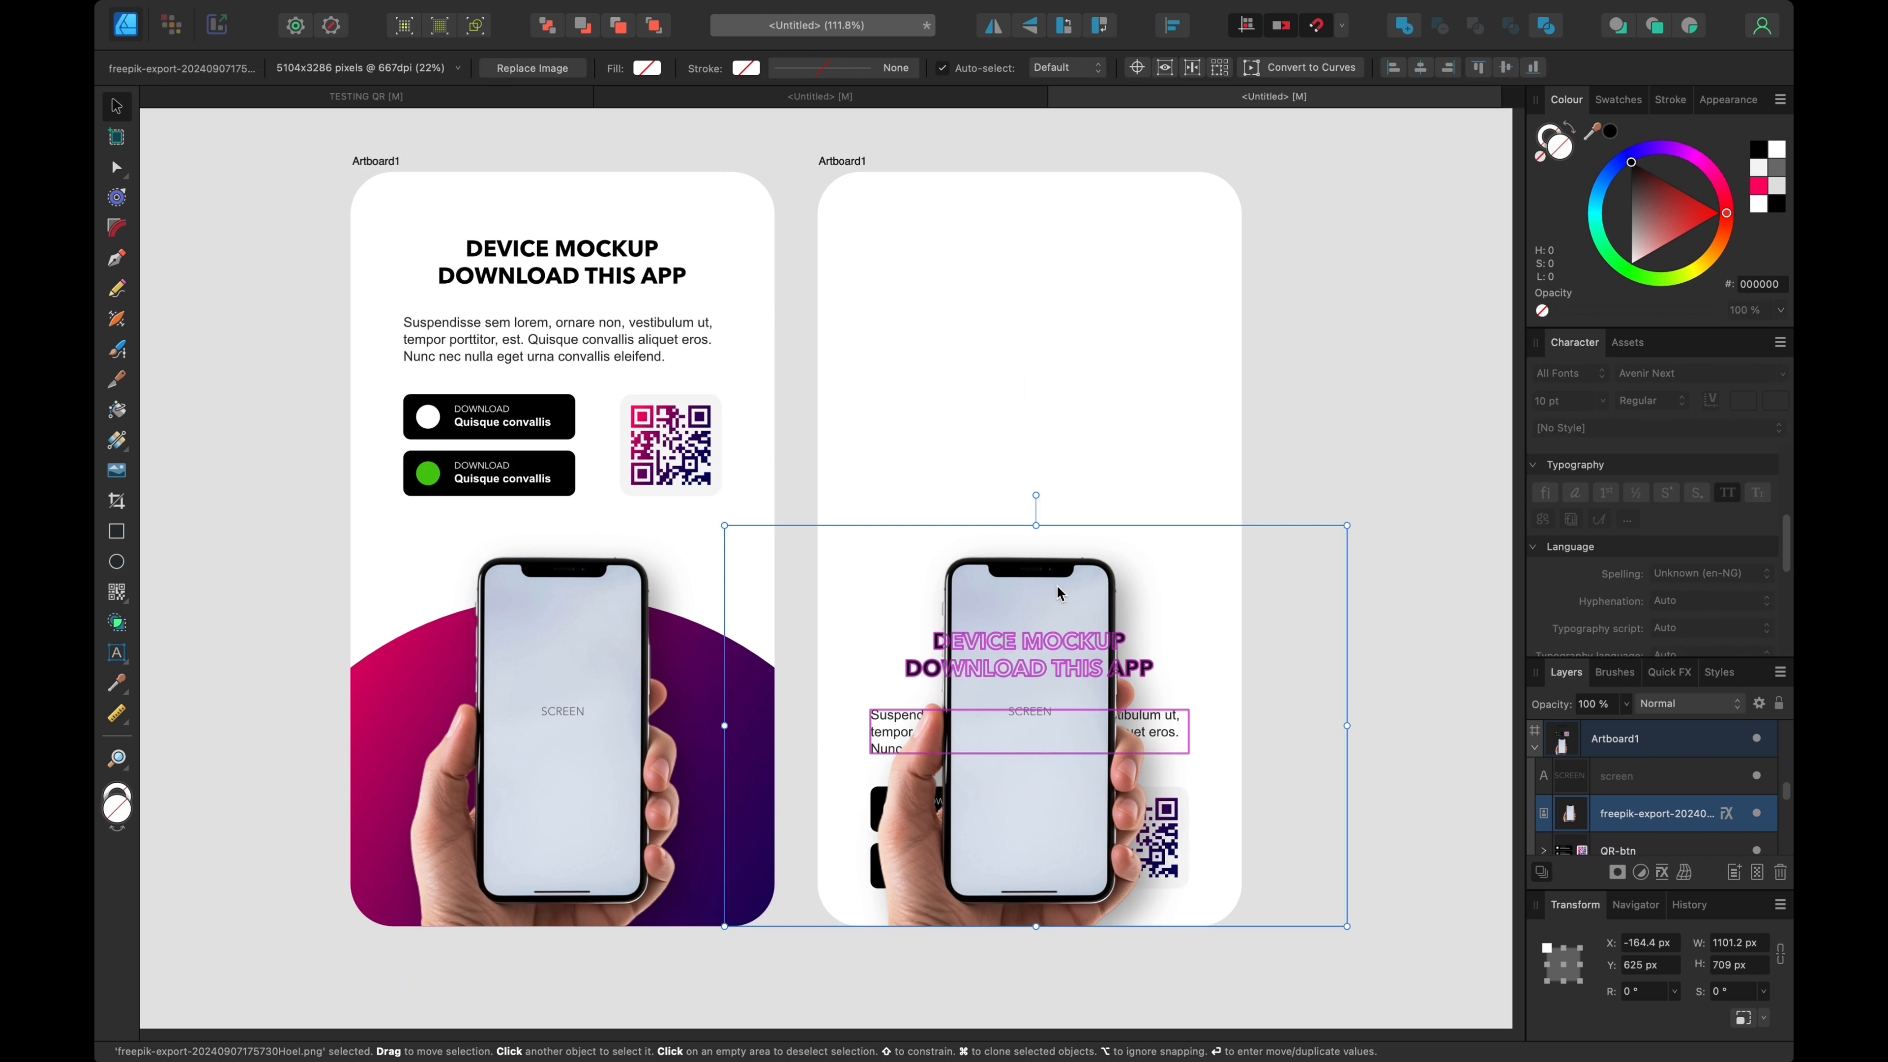
{"action": "left_click", "coordinate": [1060, 597]}
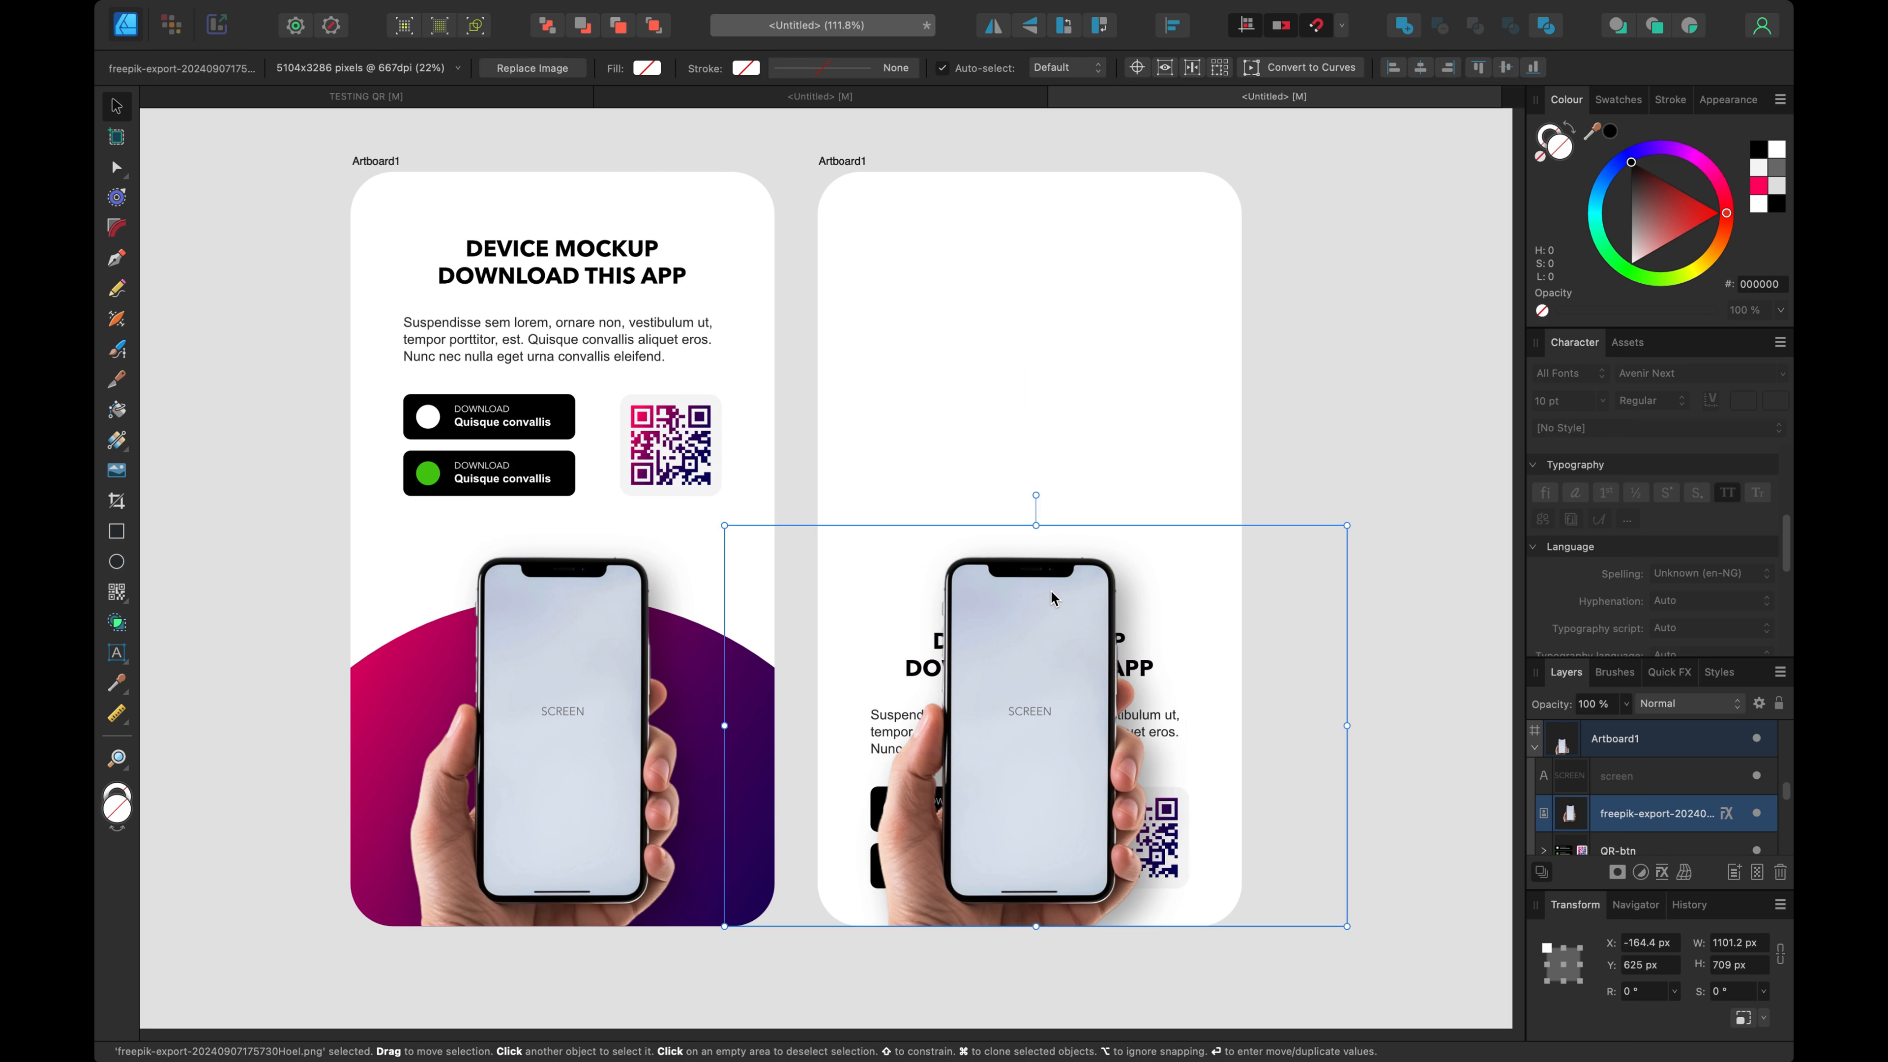
{"action": "key", "text": "super+z"}
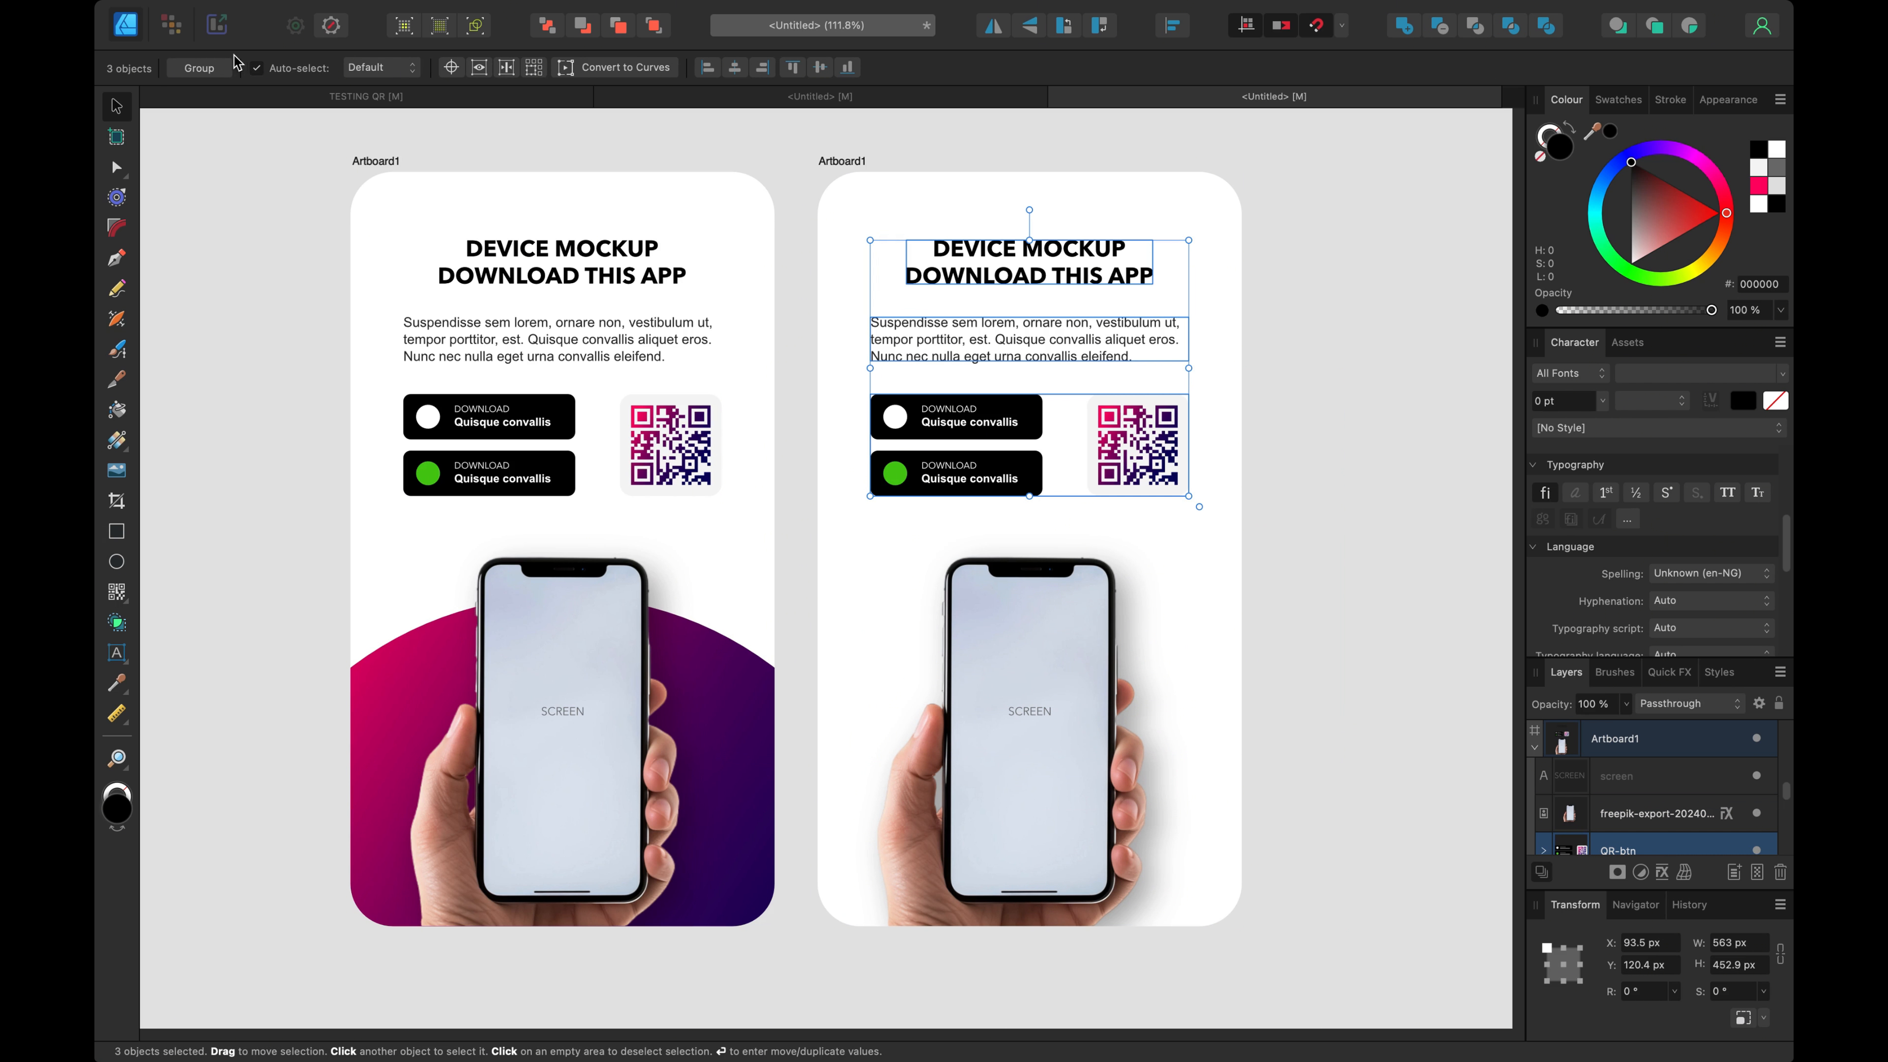
{"action": "left_click_drag", "start_coordinate": [1074, 350], "coordinate": [1108, 715]}
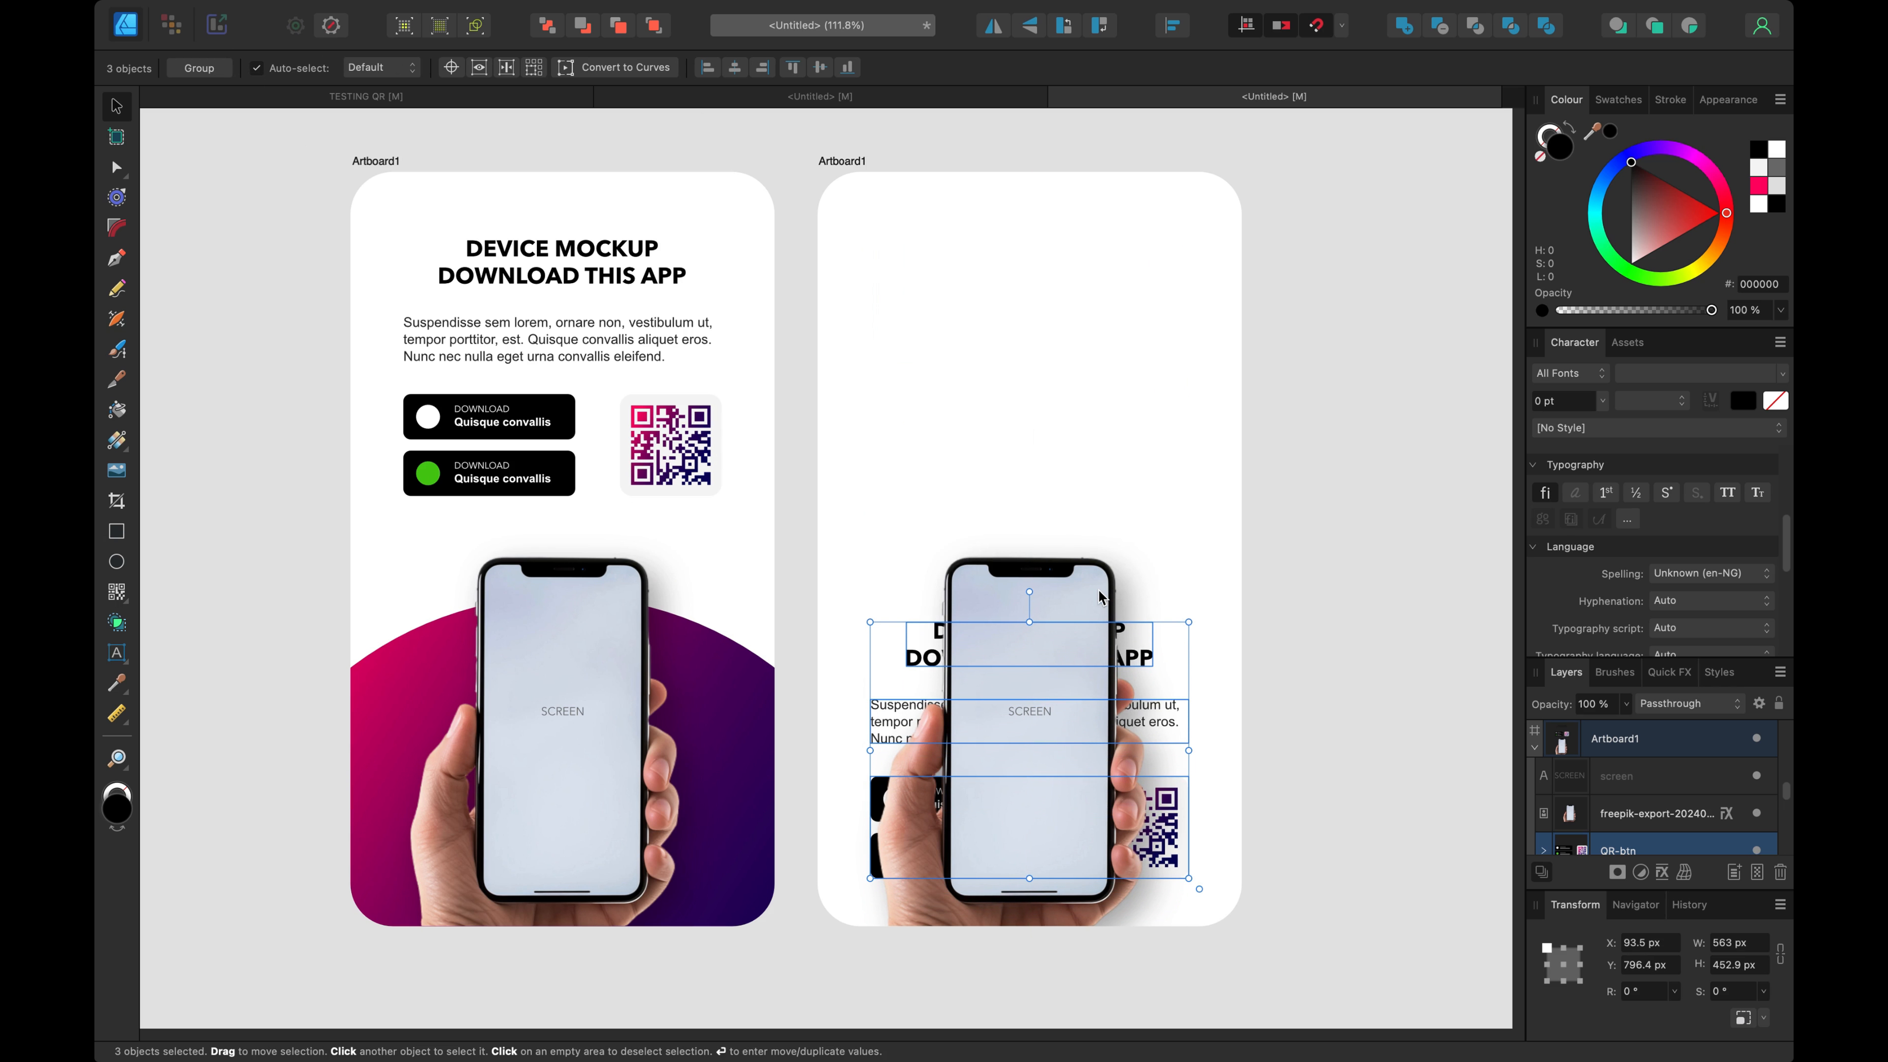
Step: Move the hand-held phone image to the copy's top edge at Y 0 px and place the SCREEN label on its display
{"action": "left_click_drag", "start_coordinate": [1098, 599], "coordinate": [1117, 241]}
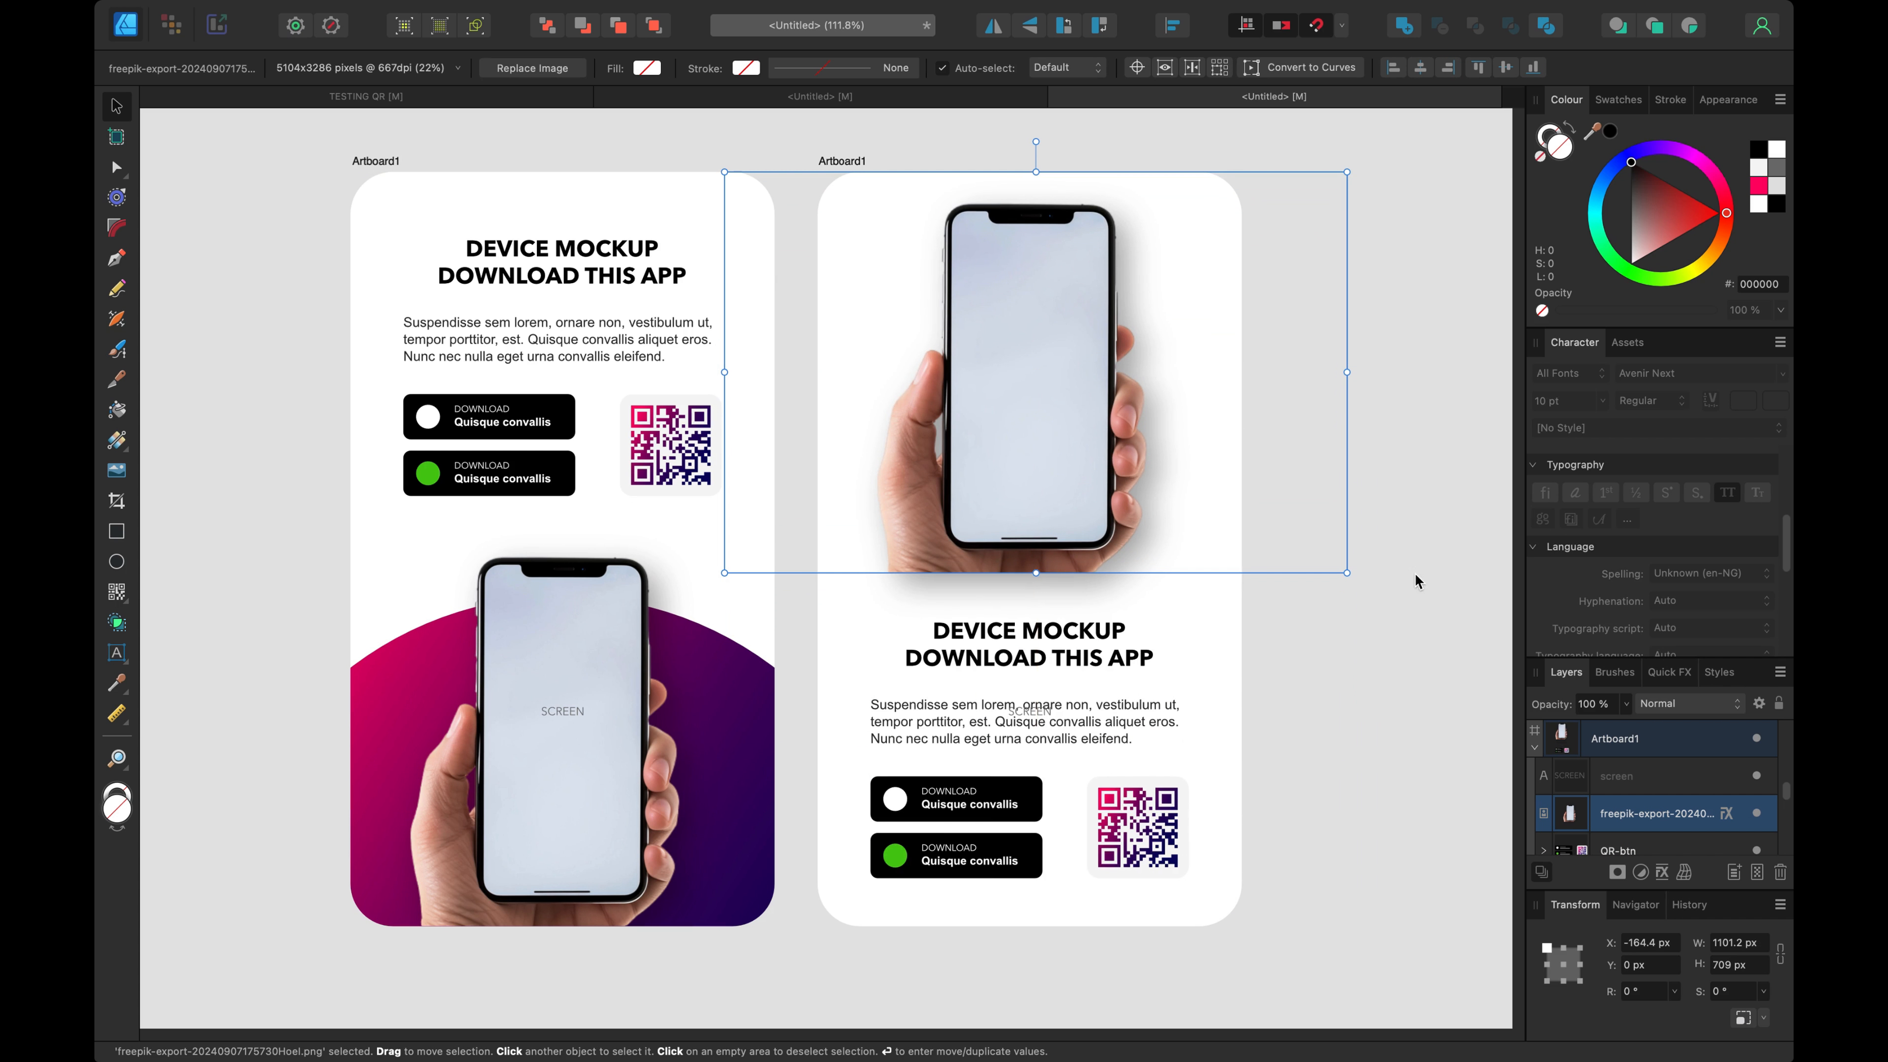
{"action": "left_click", "coordinate": [1409, 702]}
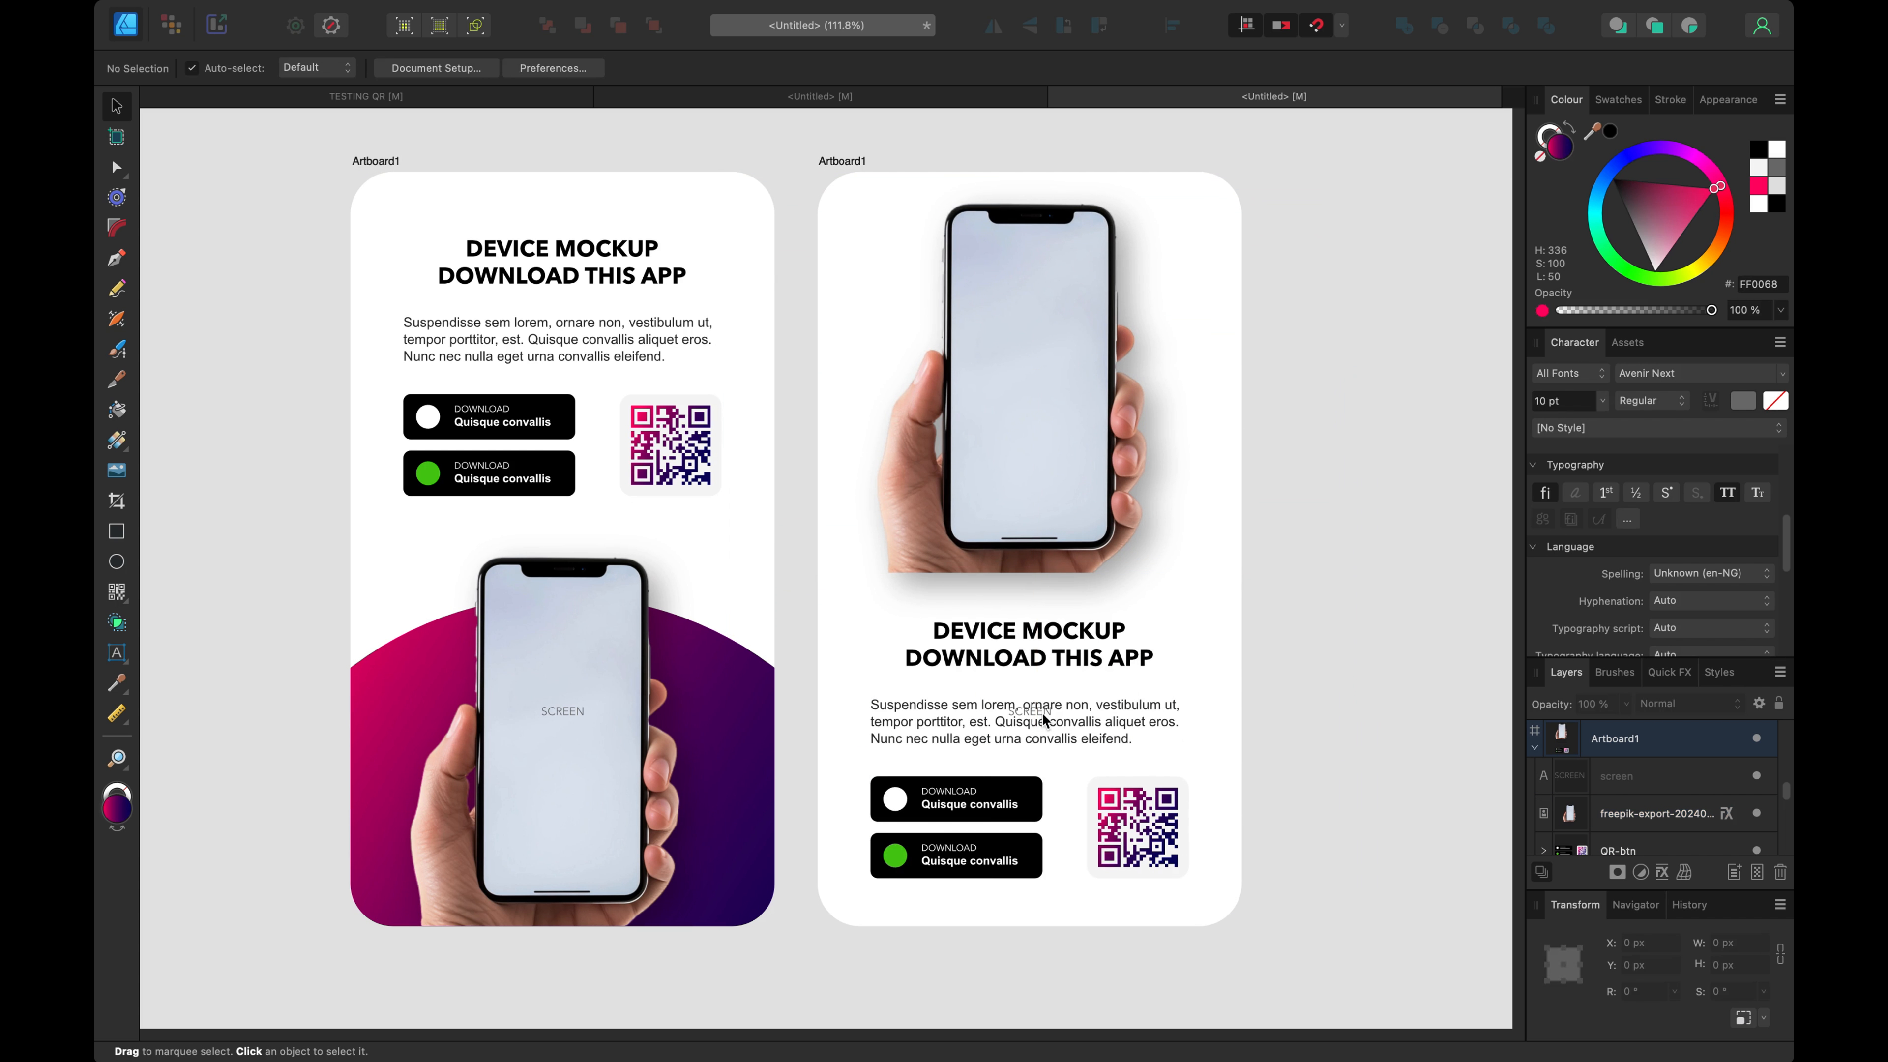
{"action": "left_click_drag", "start_coordinate": [1044, 718], "coordinate": [1052, 372]}
{"action": "left_click", "coordinate": [1412, 561]}
Step: Draw a gradient rectangle about 929 × 704 px starting at the phone image's bottom edge and send it behind the copy's other content
{"action": "left_click", "coordinate": [837, 172]}
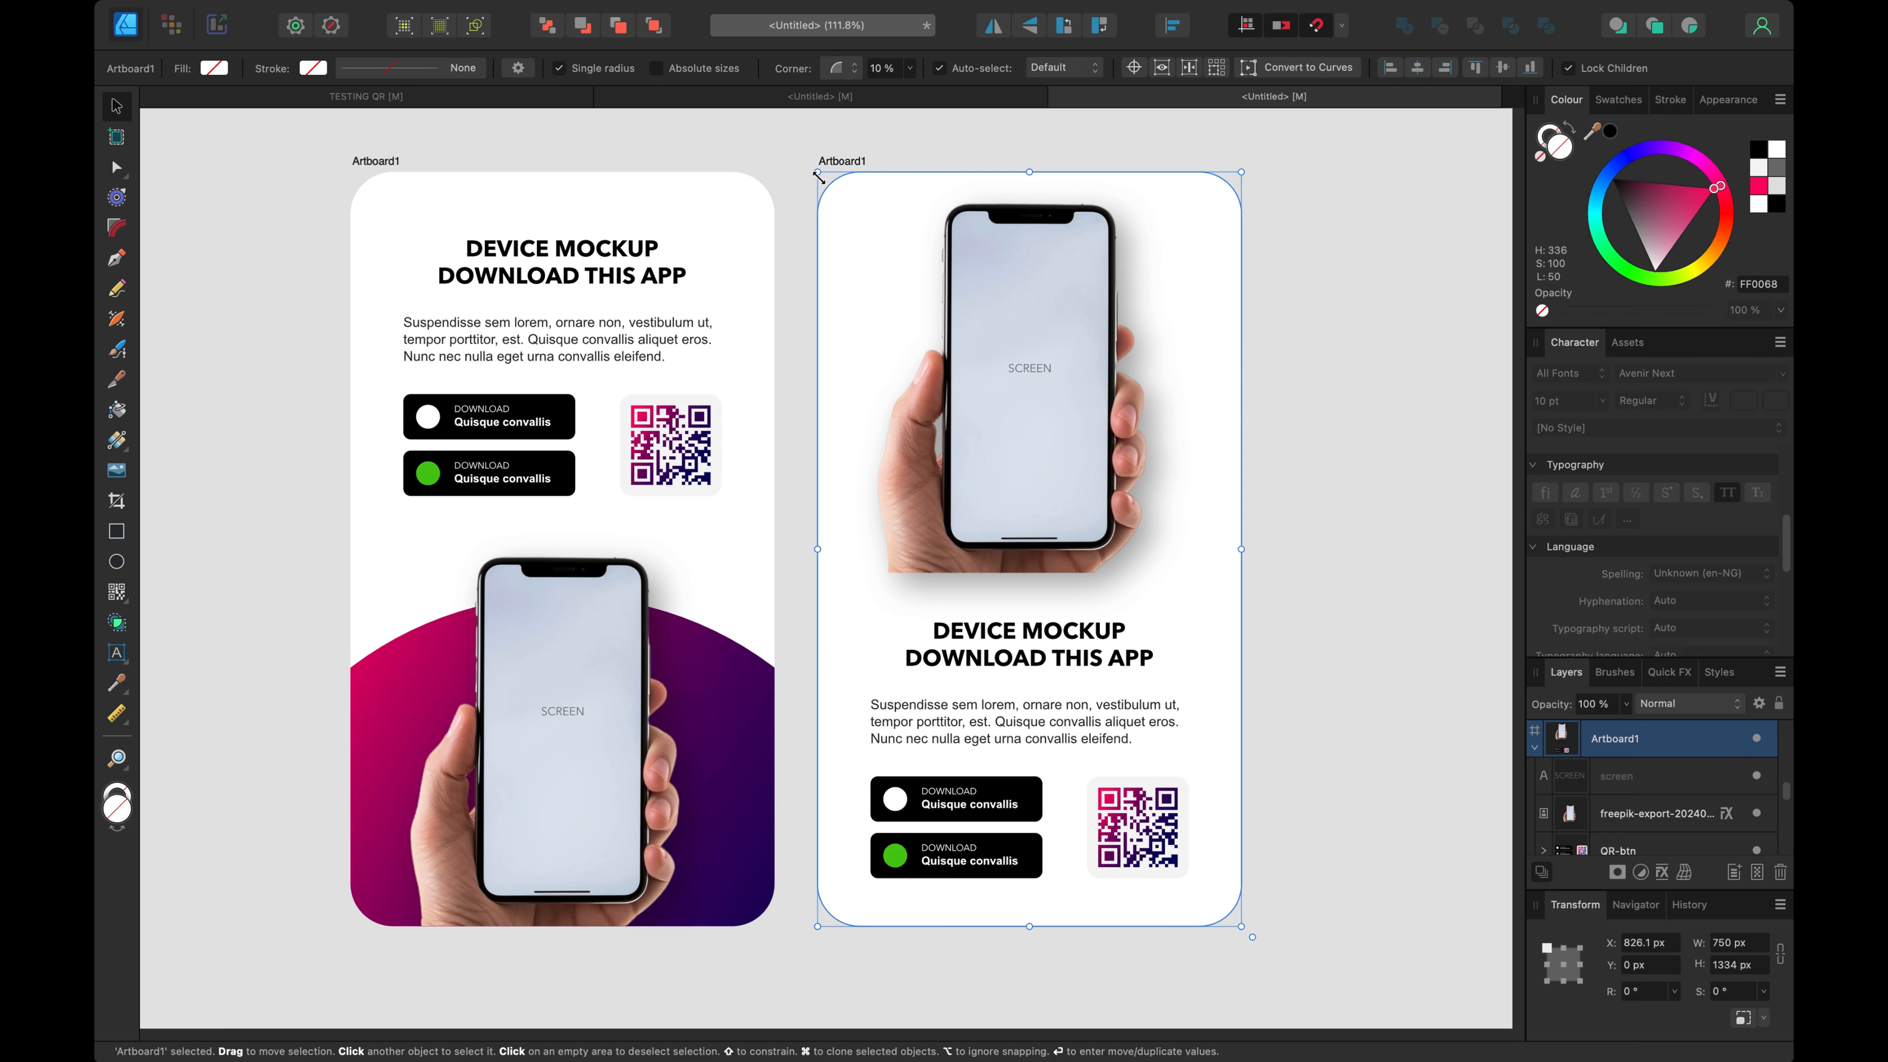
{"action": "left_click", "coordinate": [116, 532]}
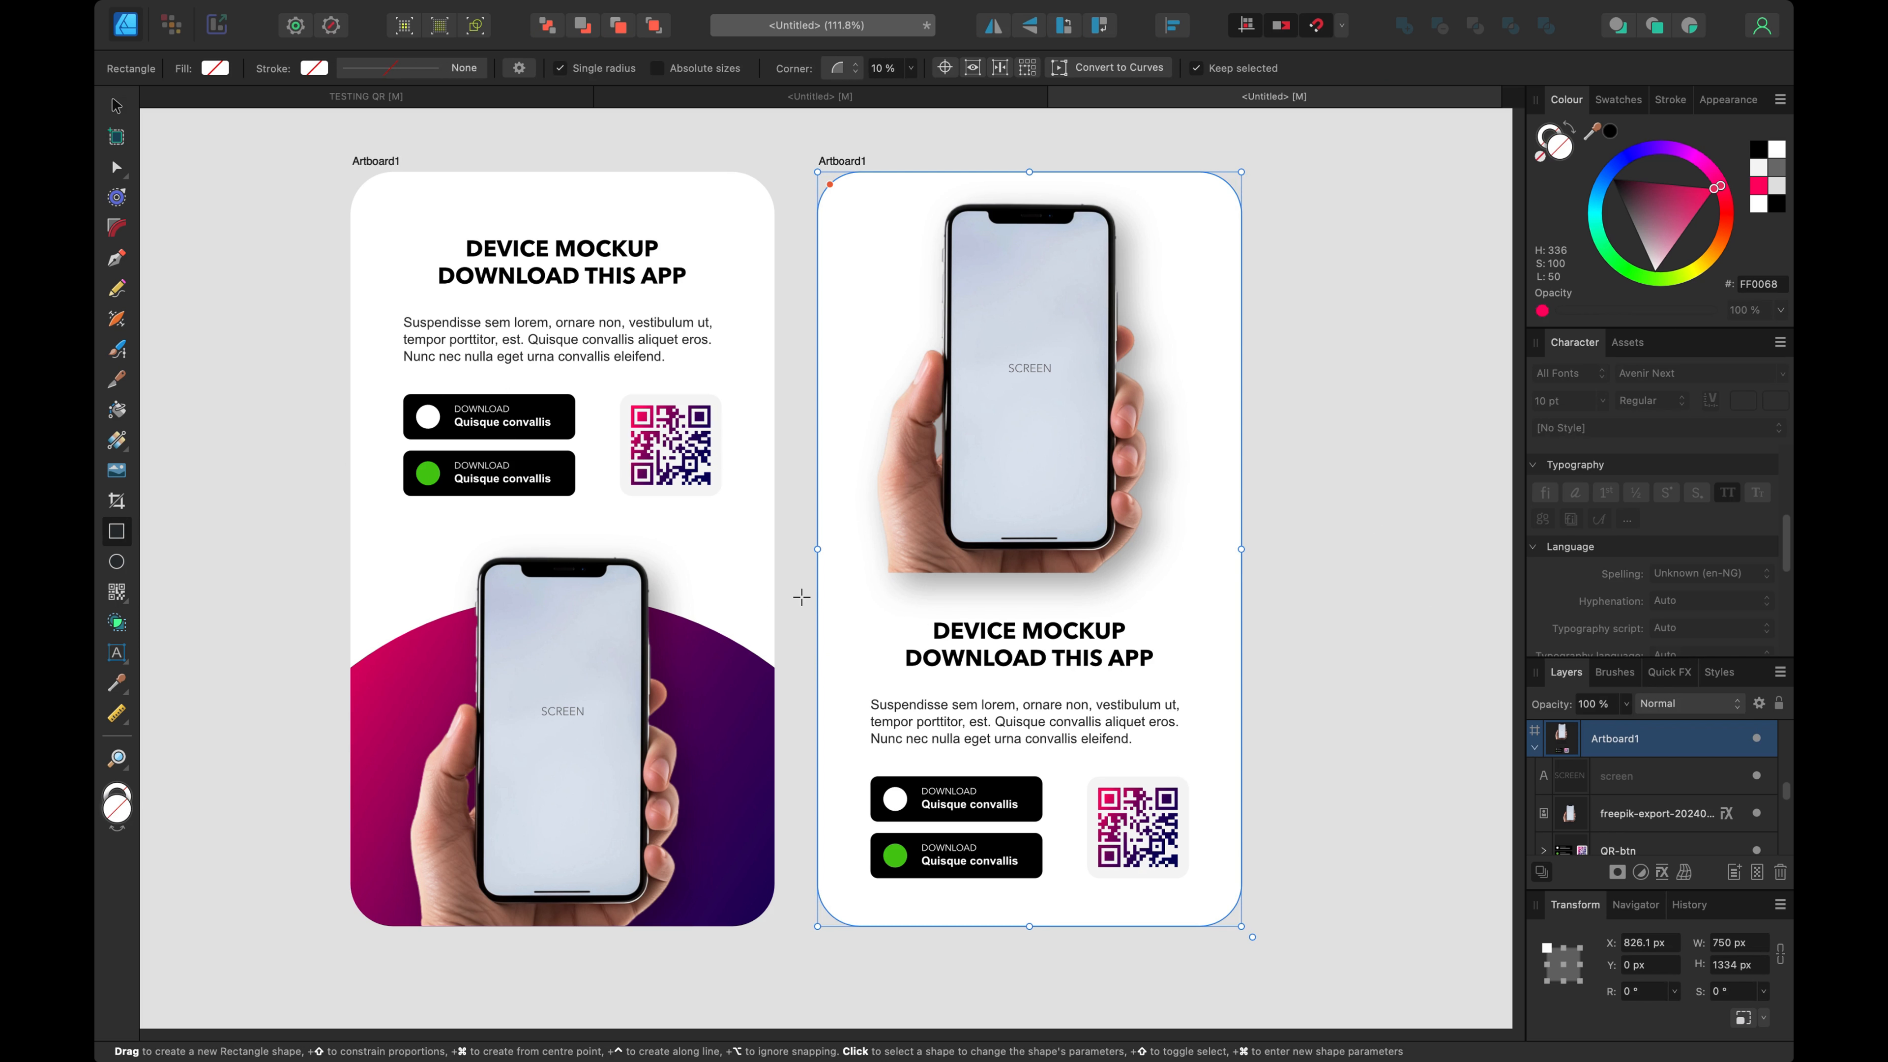
{"action": "left_click_drag", "start_coordinate": [795, 573], "coordinate": [1320, 971]}
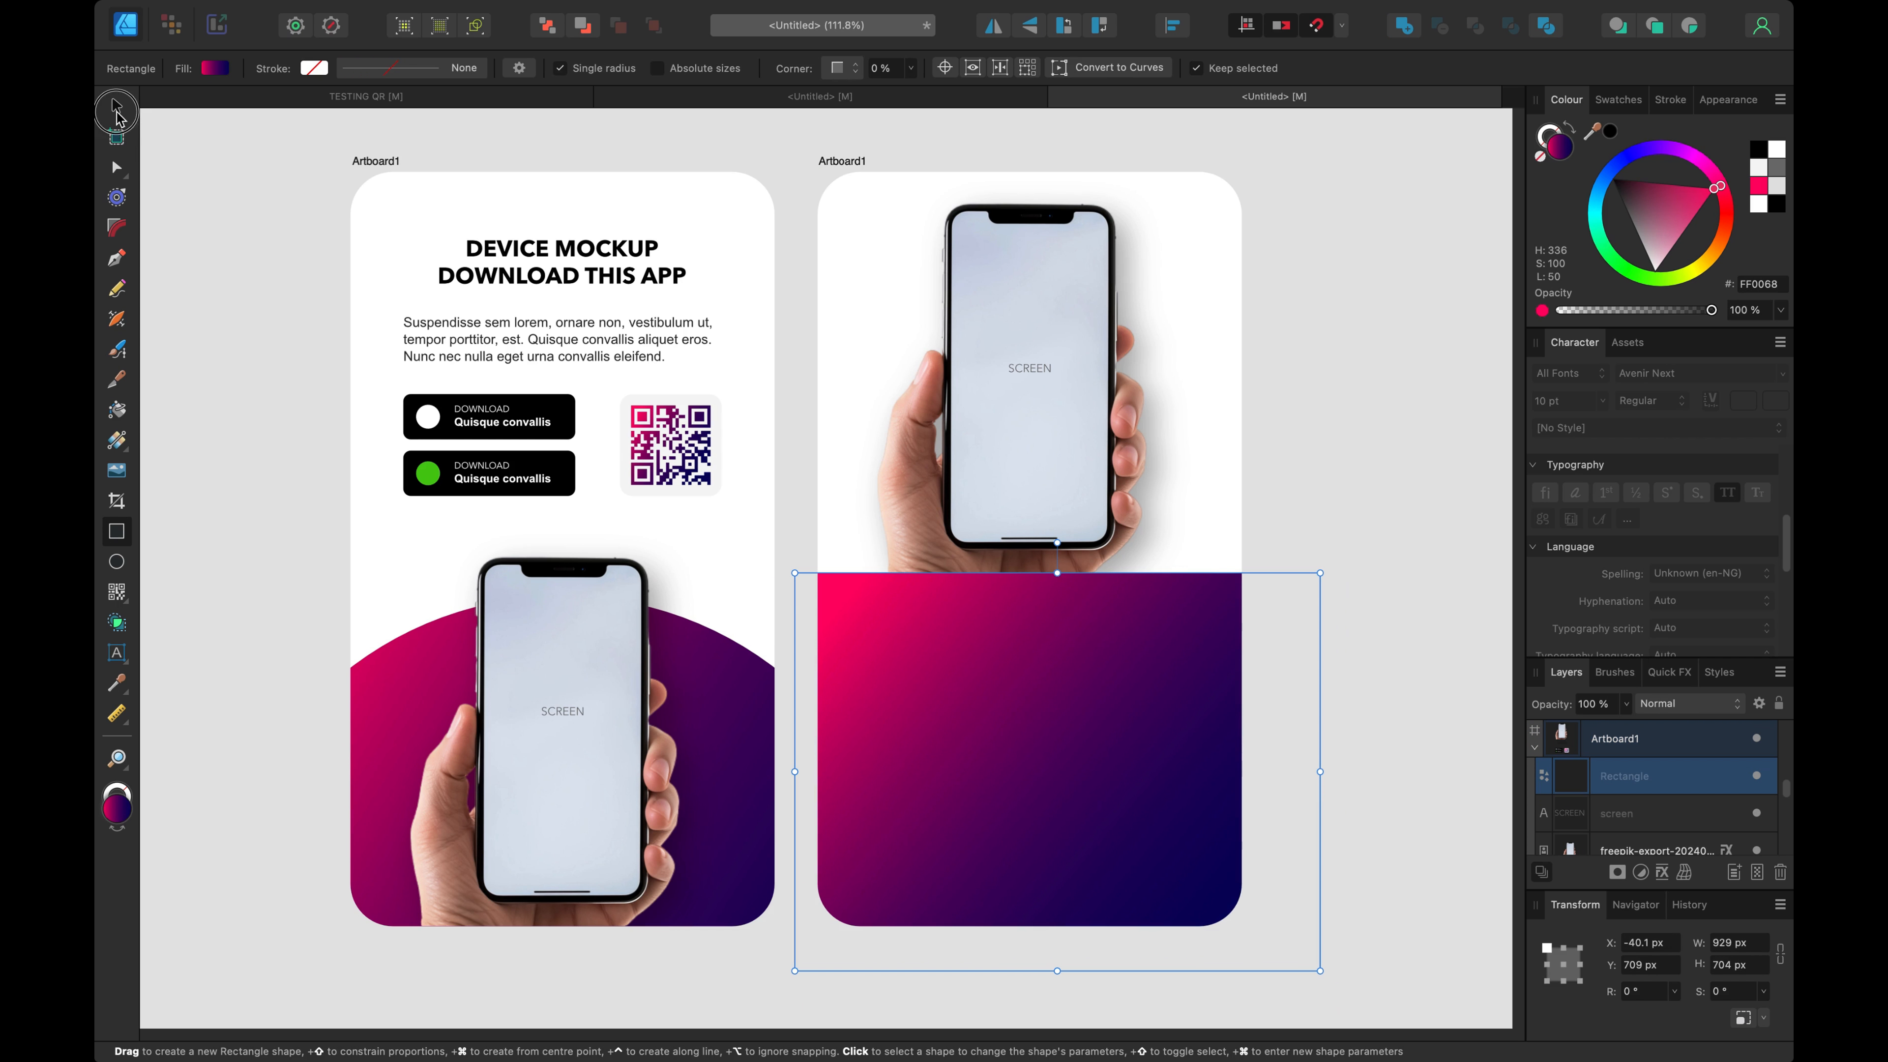
{"action": "left_click", "coordinate": [117, 108]}
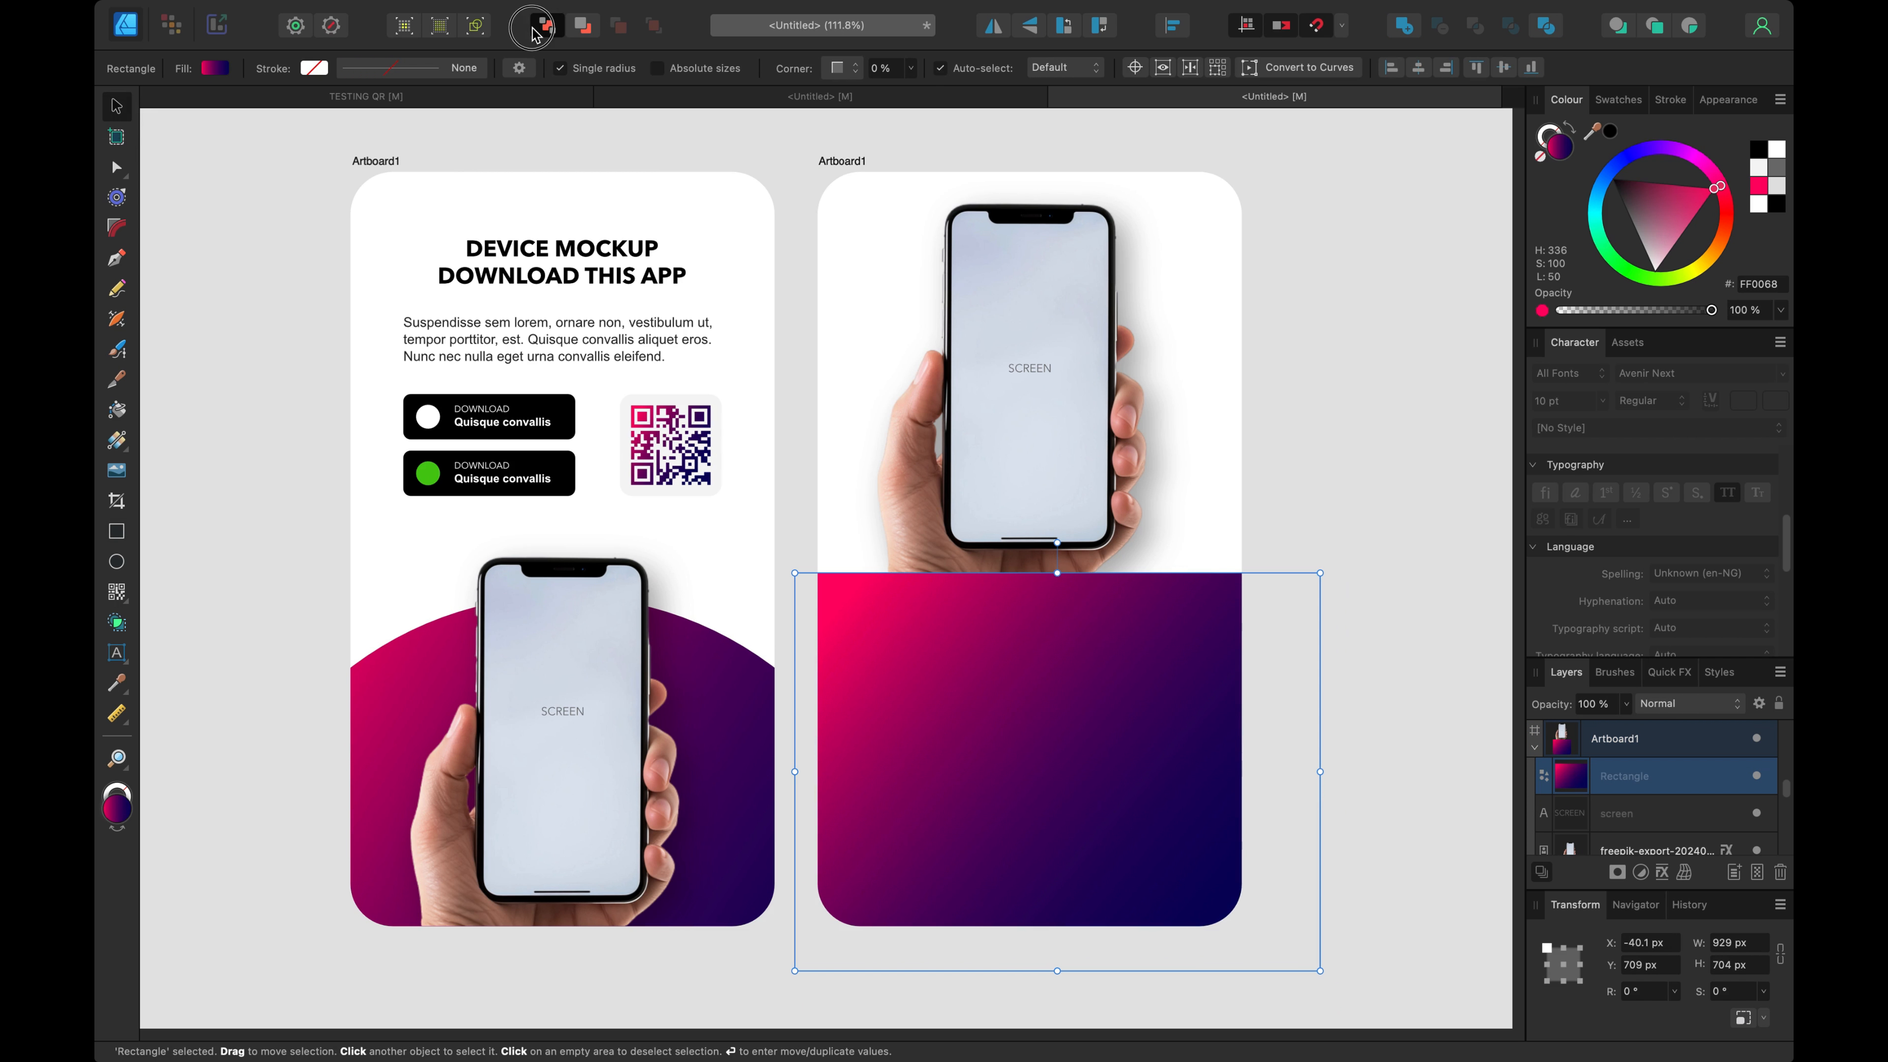
{"action": "left_click", "coordinate": [547, 26]}
{"action": "key", "text": "super+d"}
Step: Recolour the heading and paragraph on the gradient rectangle to off-white F5F5F5
{"action": "left_click", "coordinate": [1115, 629]}
{"action": "left_click", "coordinate": [1048, 707], "text": "shift"}
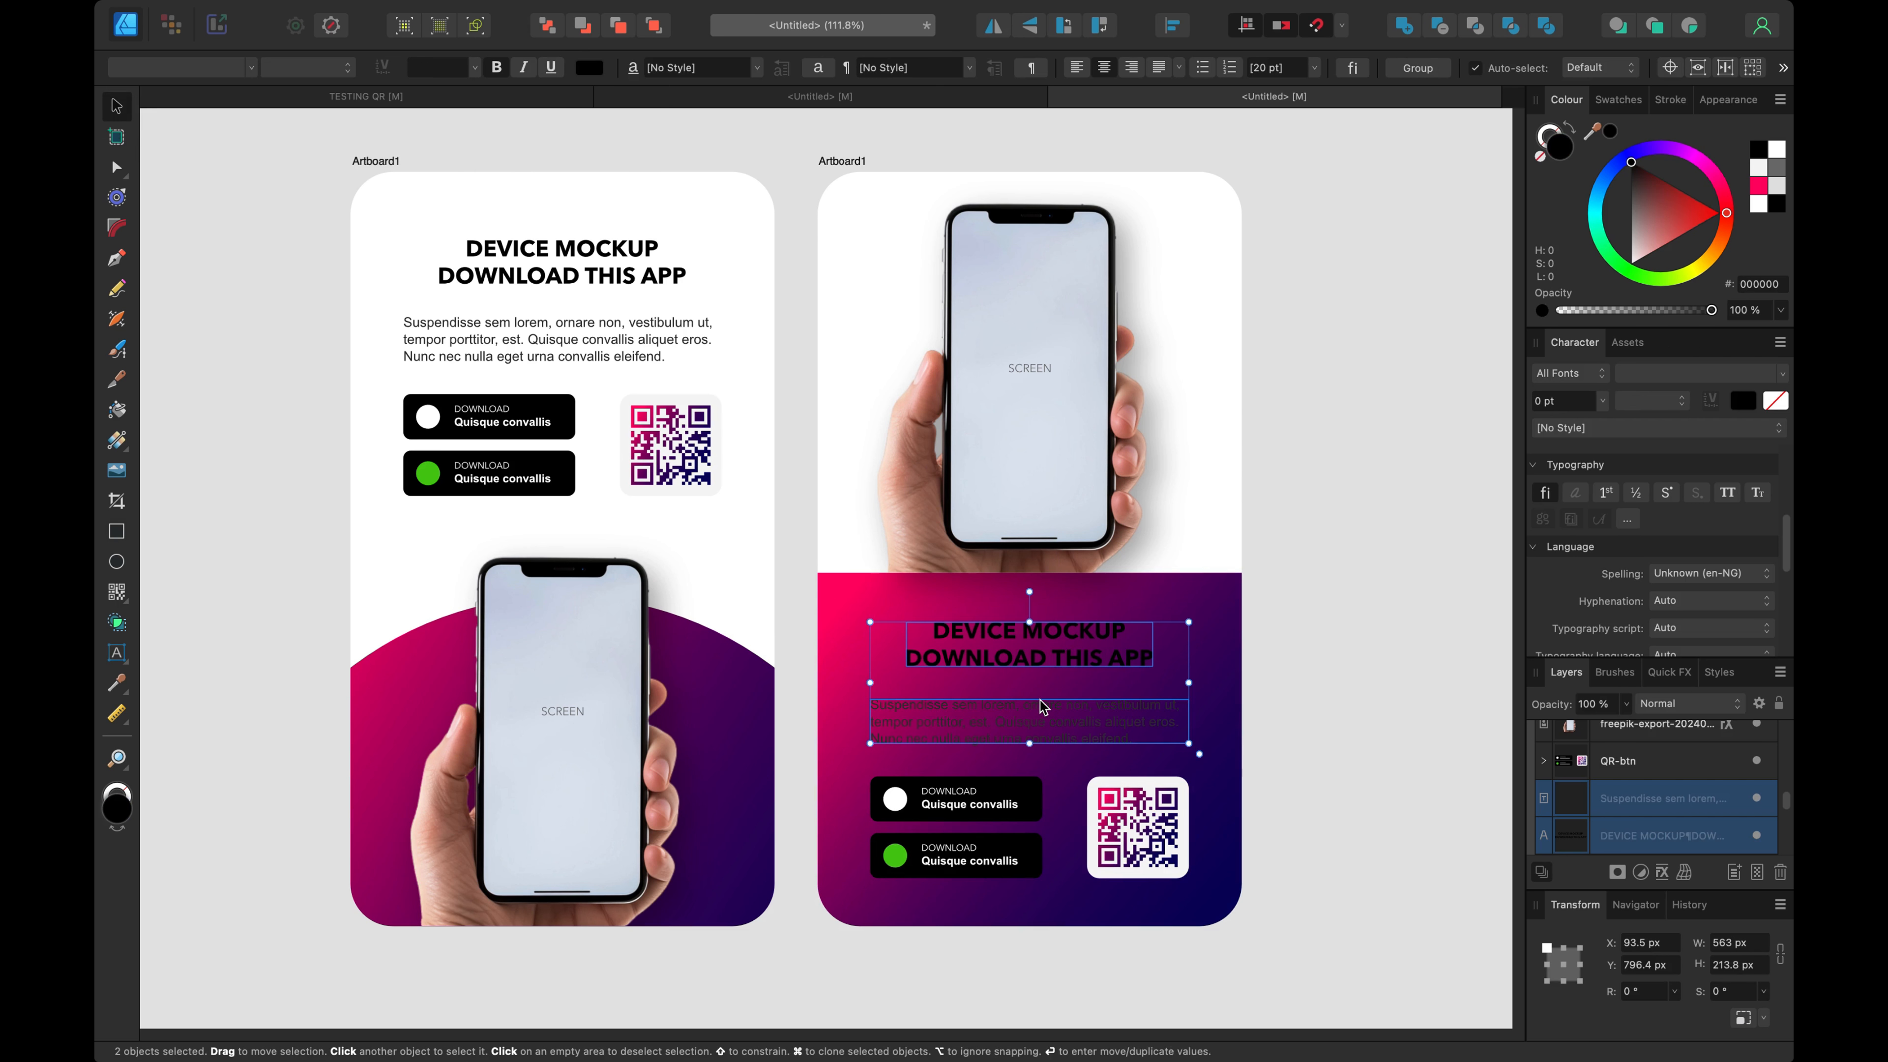
{"action": "left_click", "coordinate": [1751, 176]}
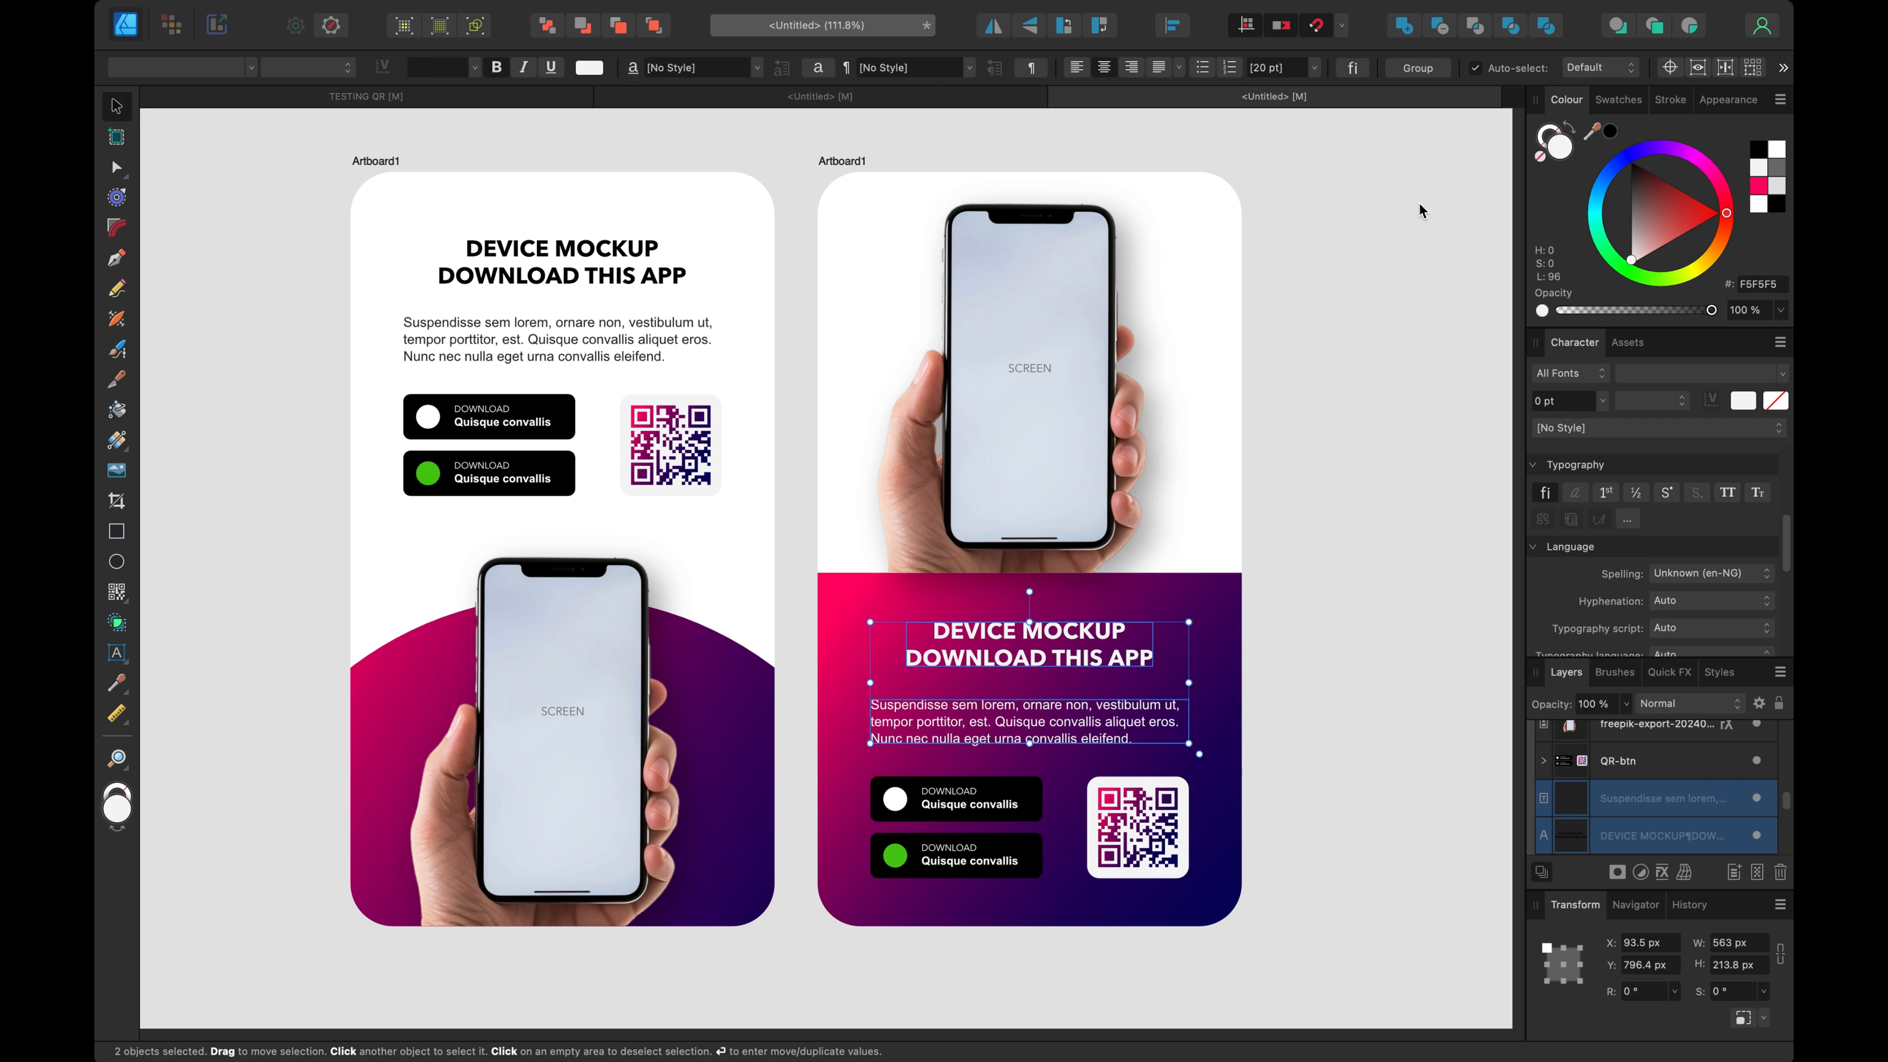
{"action": "left_click", "coordinate": [1418, 202]}
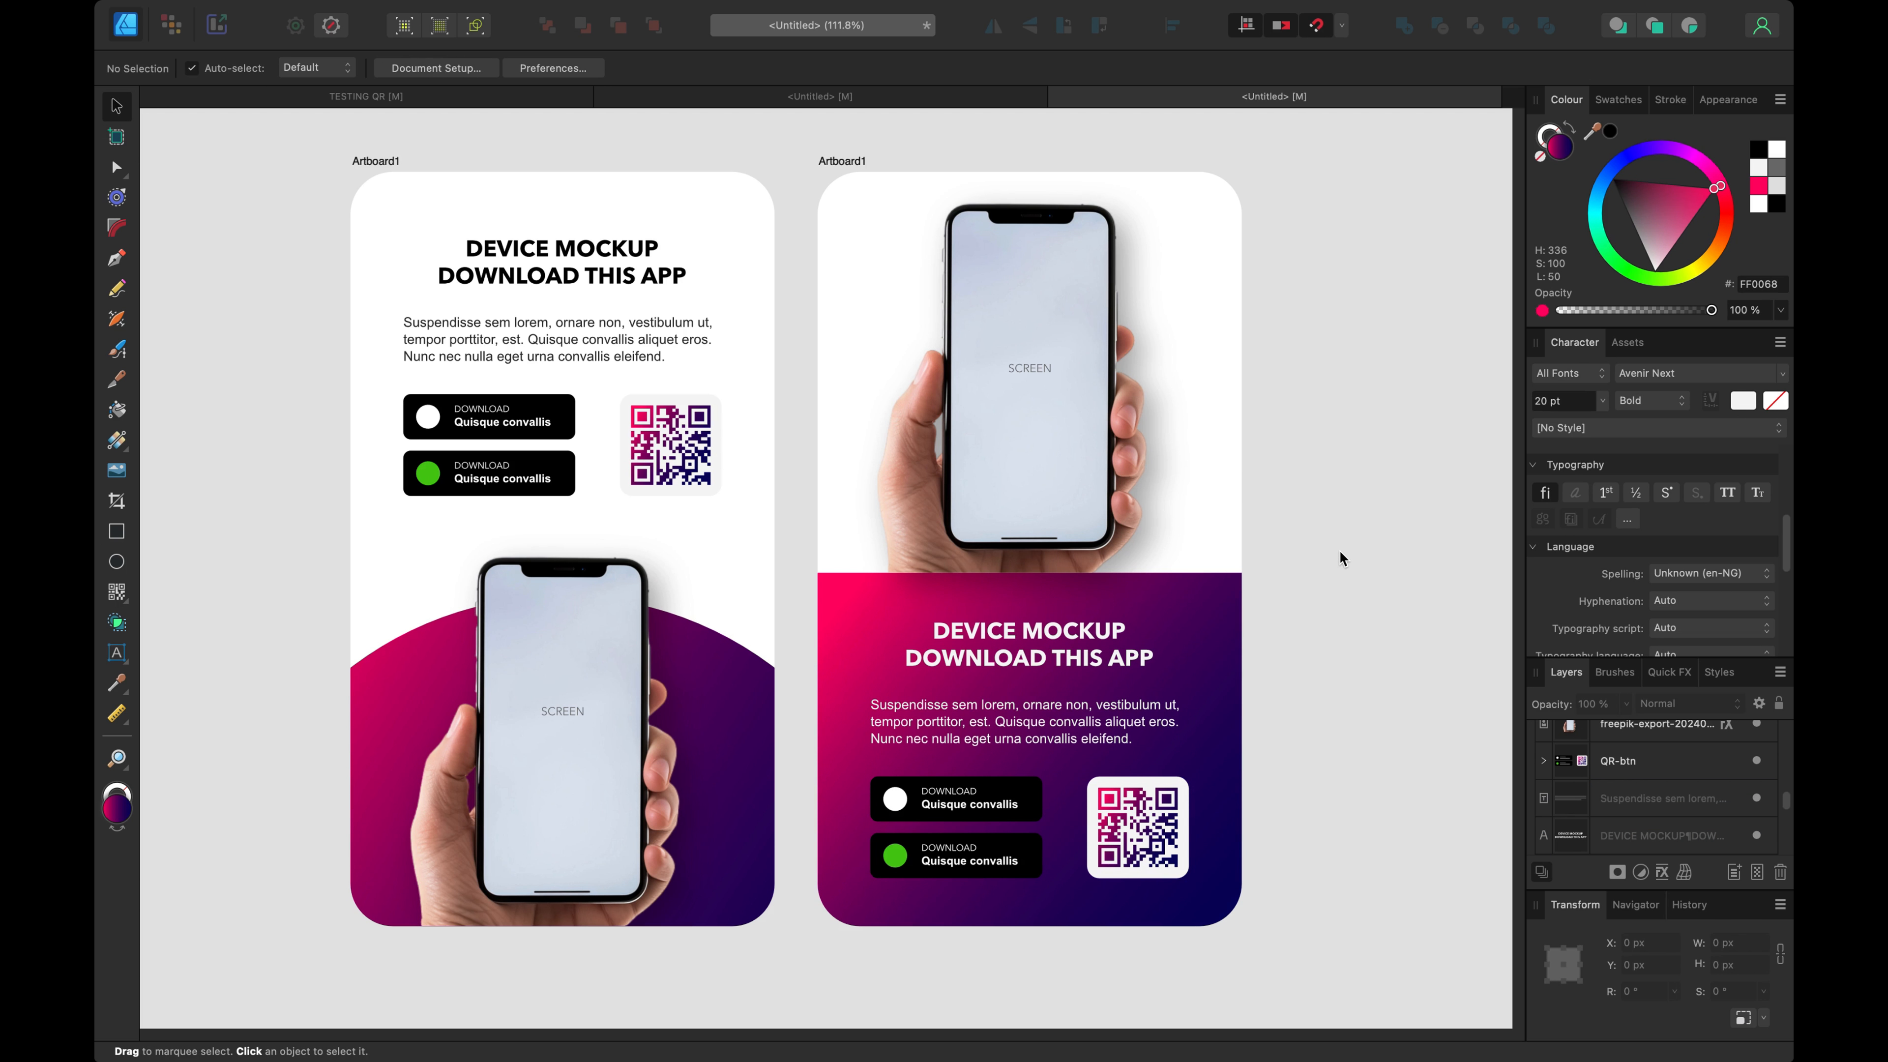
Step: Try lowering the opacity of the copy's QR code frame to 69% and undo the change
{"action": "left_click", "coordinate": [1185, 791]}
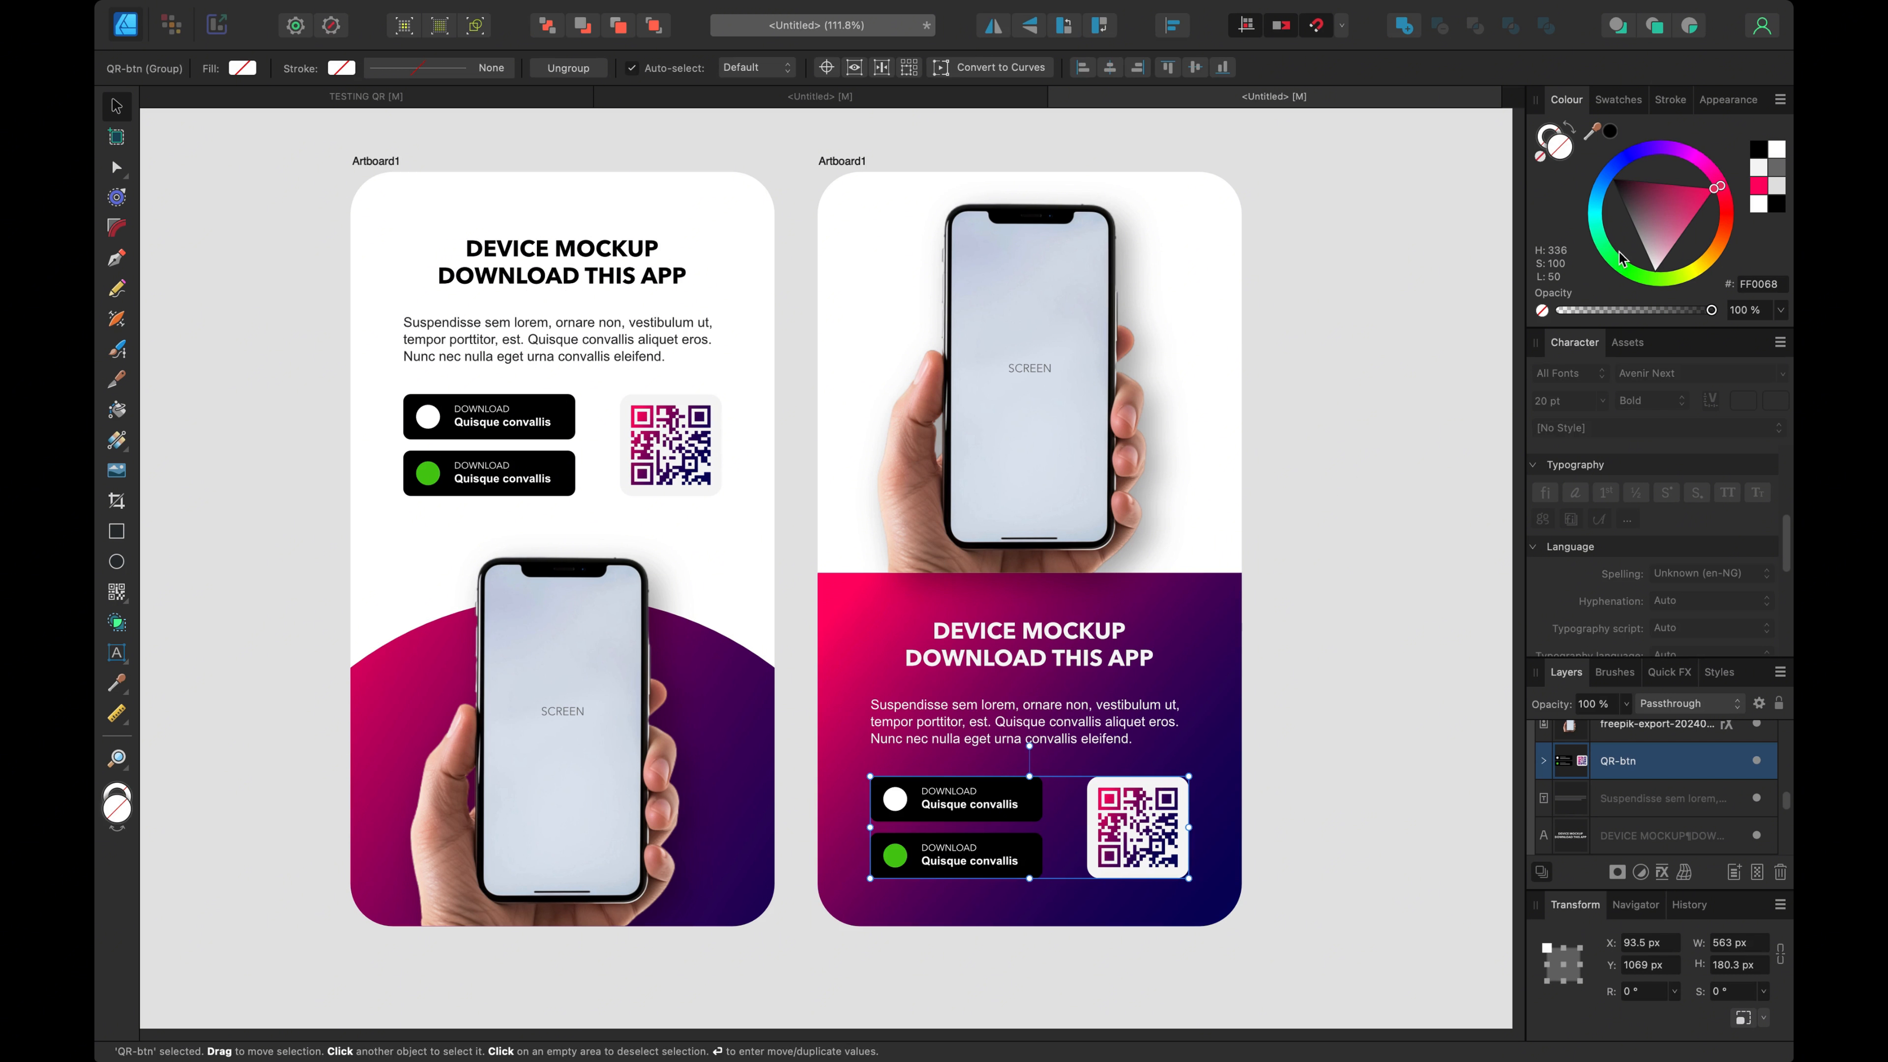
{"action": "double_click", "coordinate": [1167, 792]}
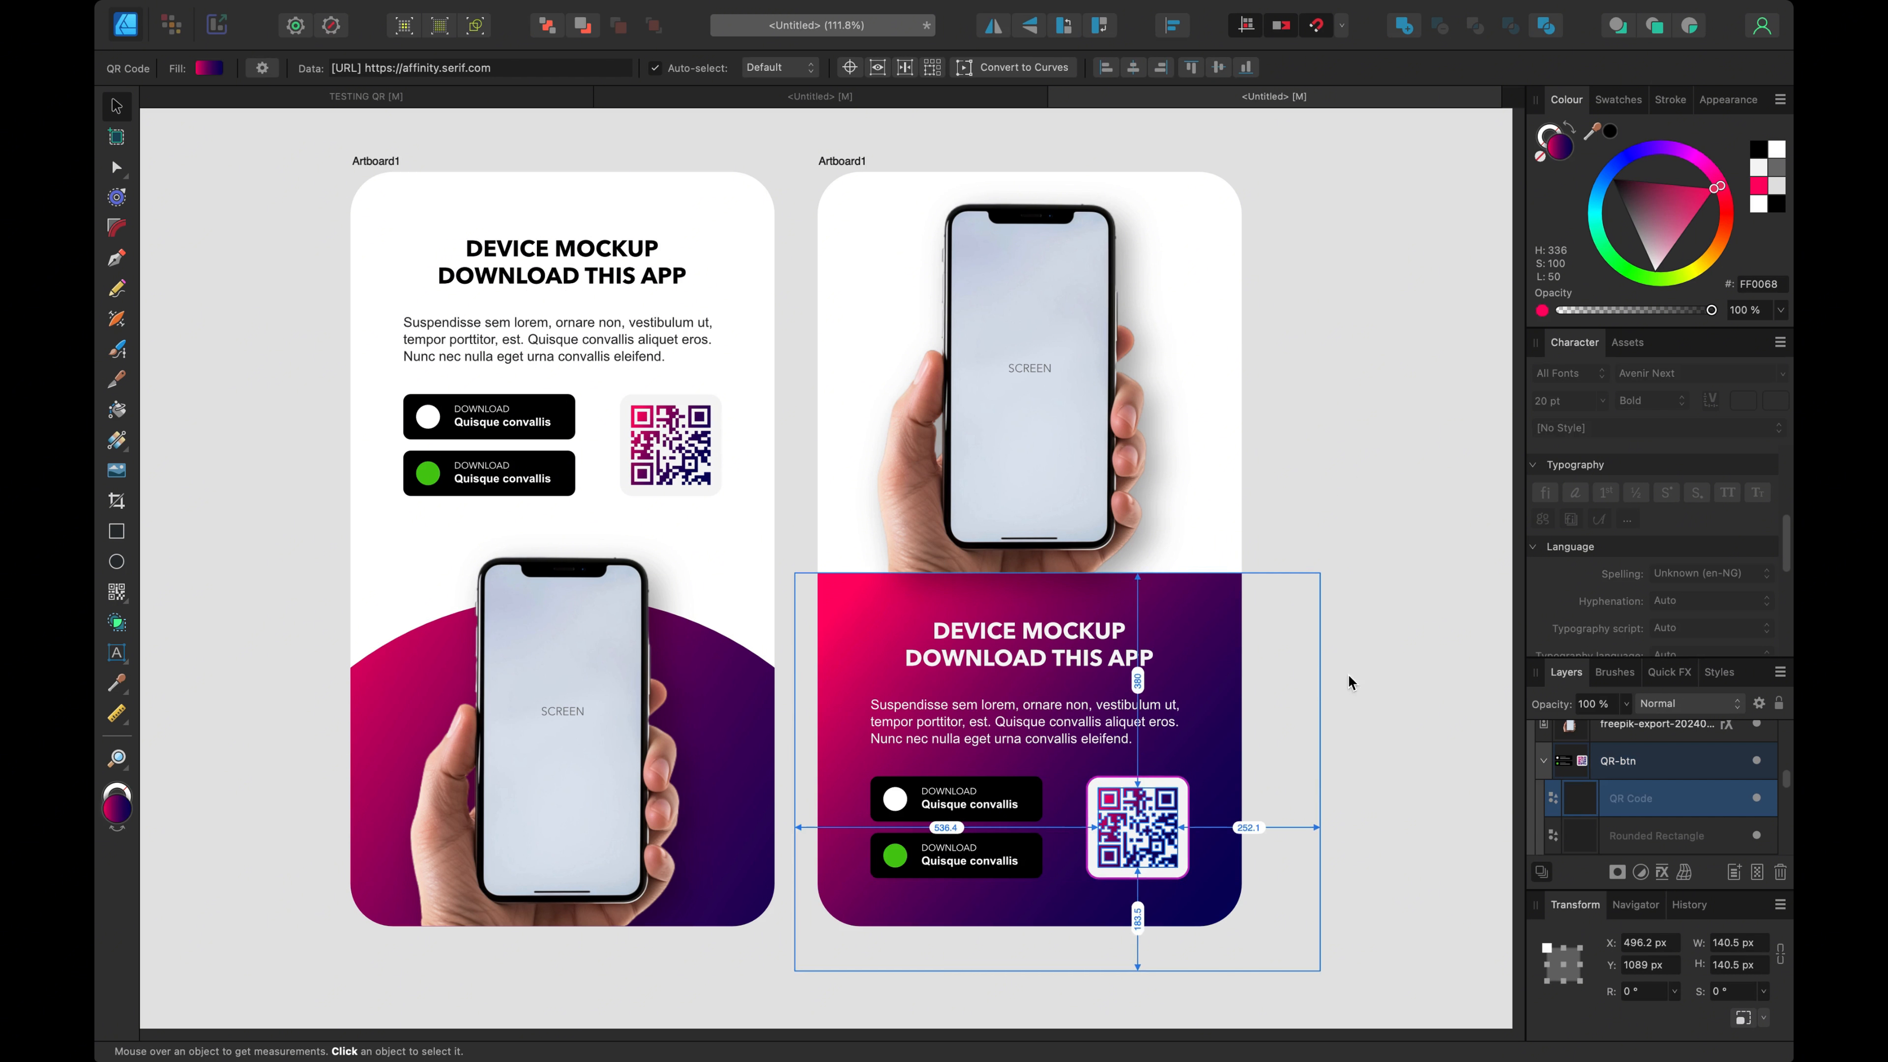
{"action": "left_click", "coordinate": [1185, 800]}
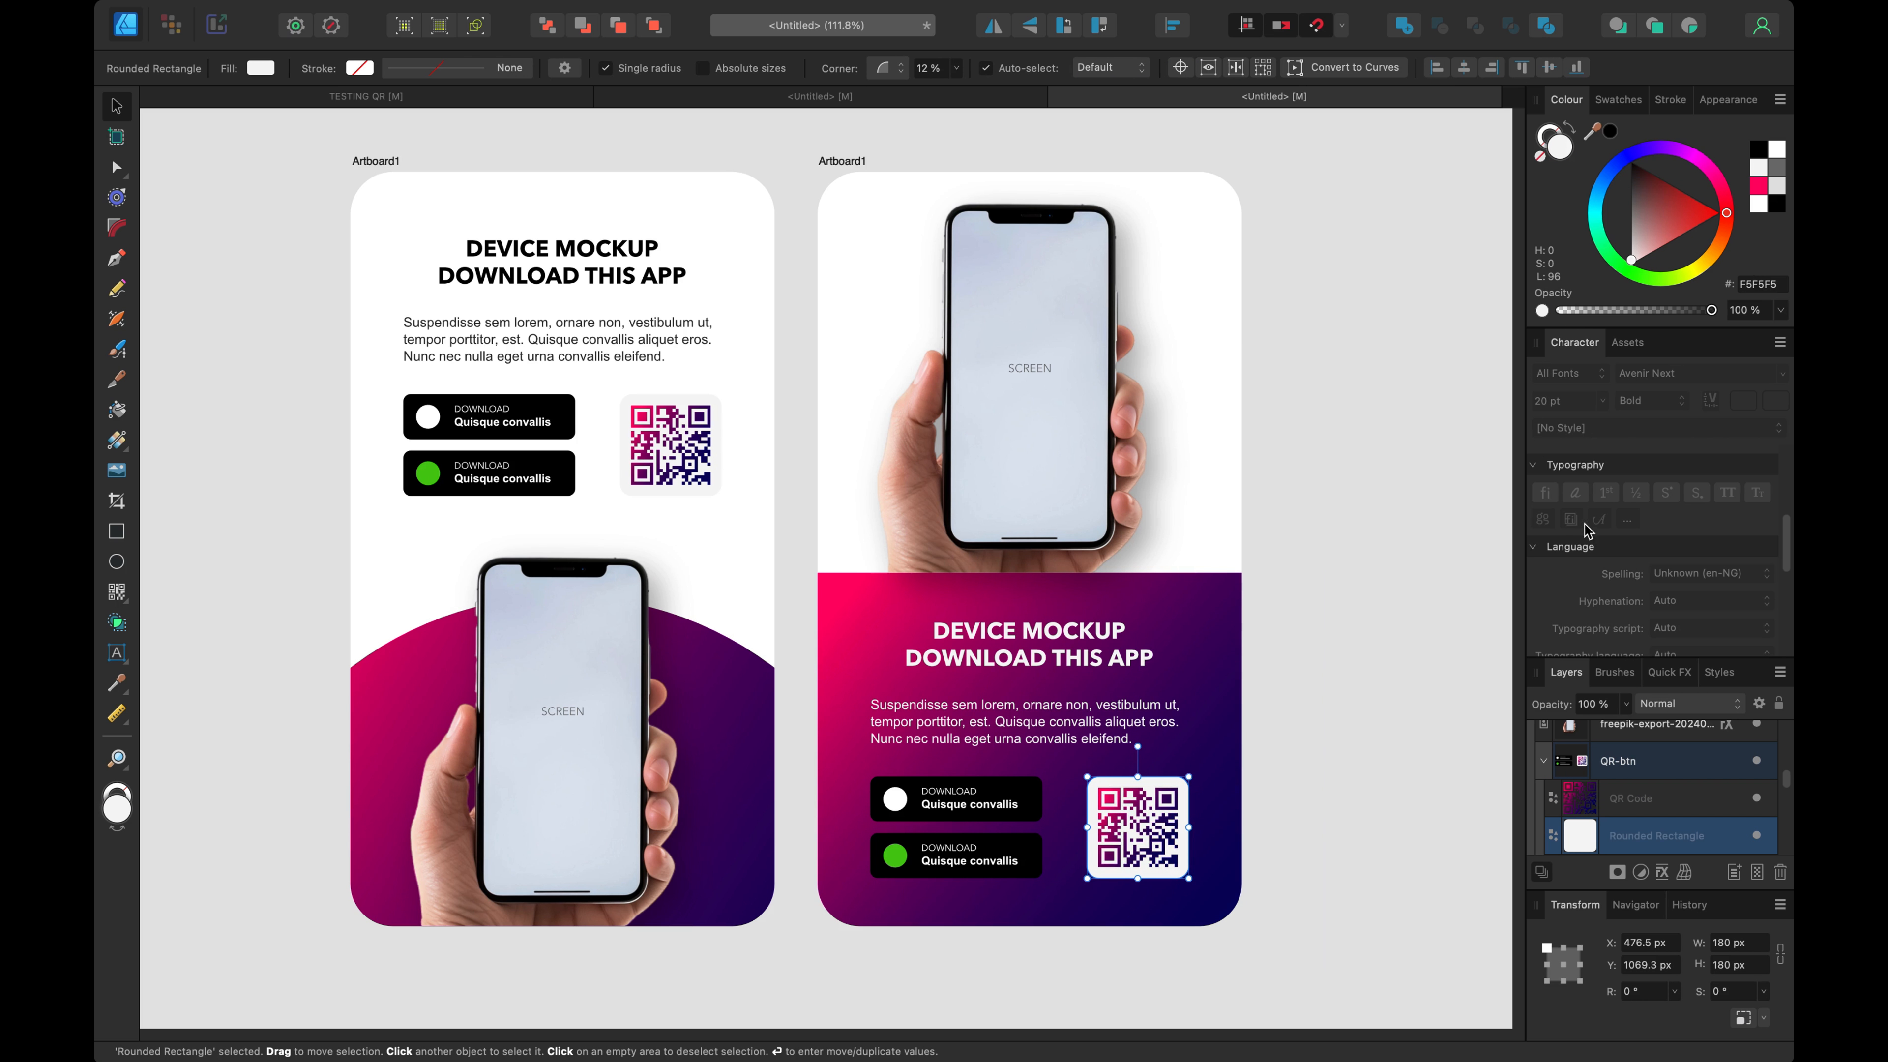
{"action": "left_click_drag", "start_coordinate": [1569, 704], "coordinate": [1535, 711]}
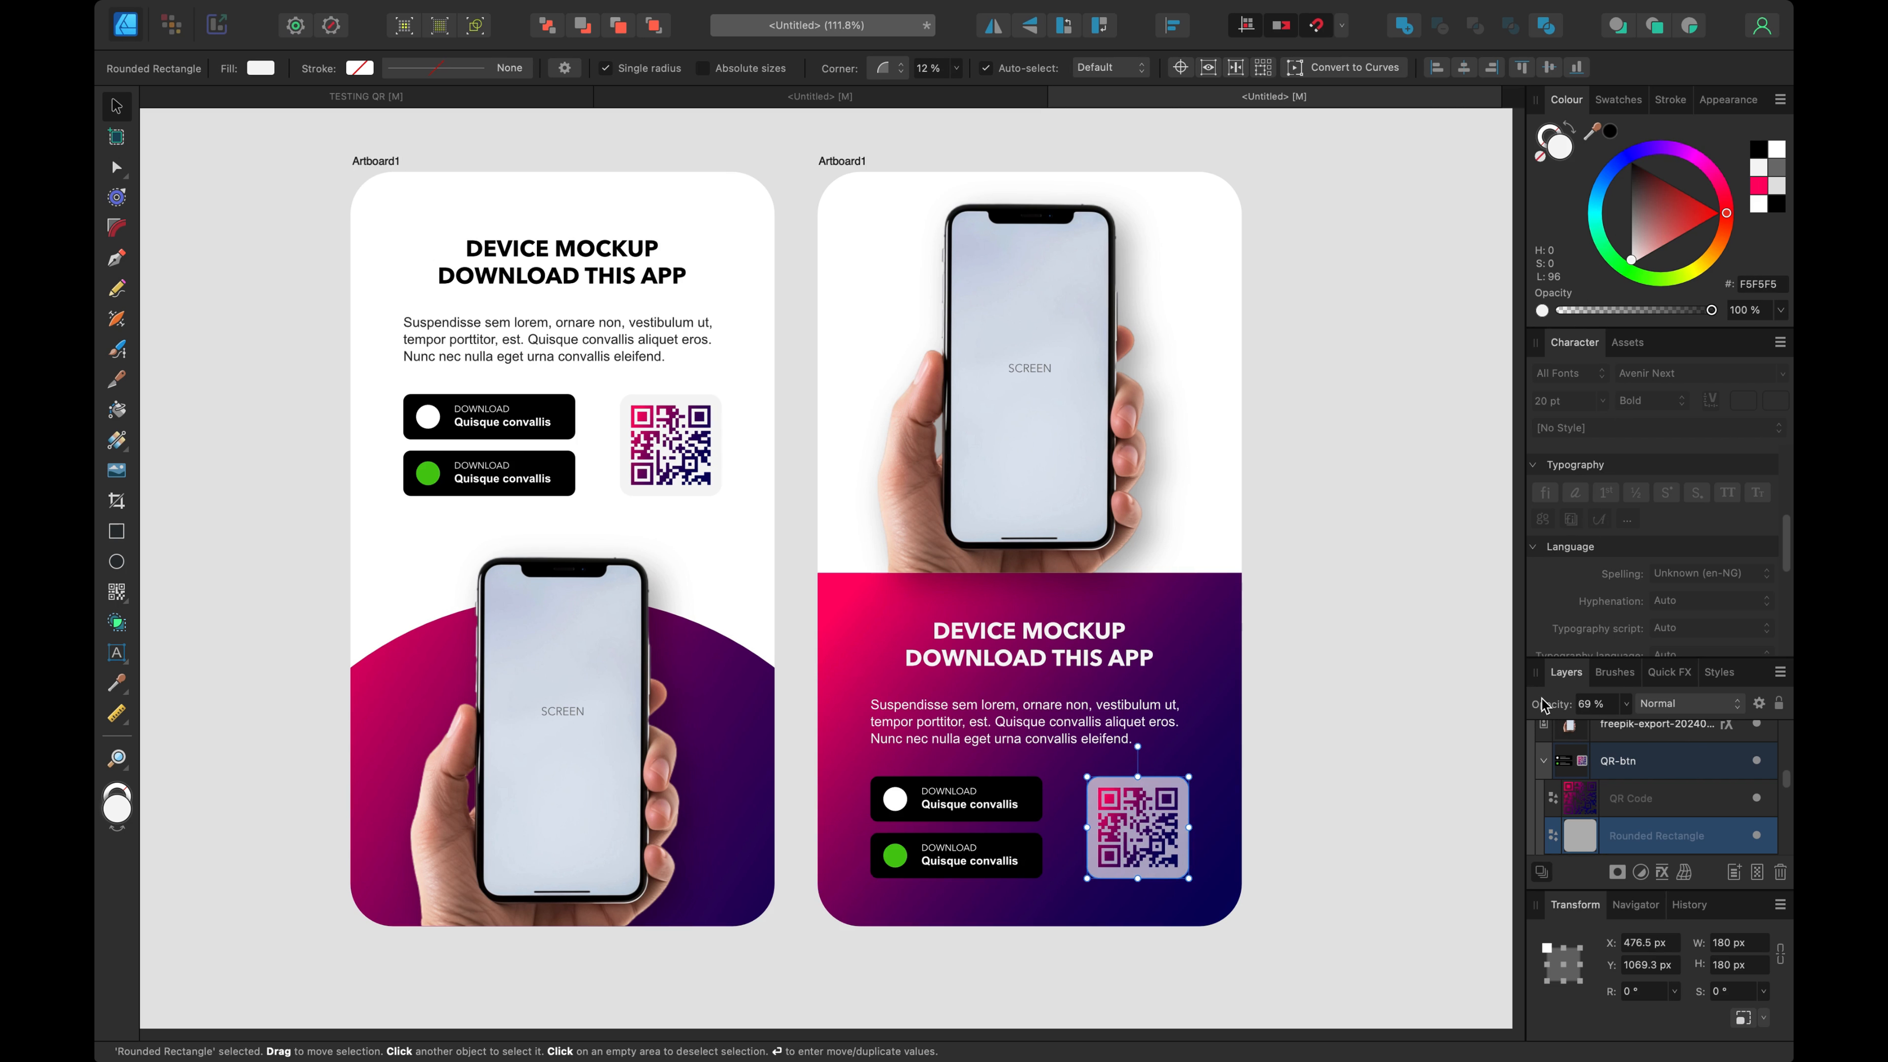
{"action": "key", "text": "super+z"}
{"action": "left_click", "coordinate": [1383, 316]}
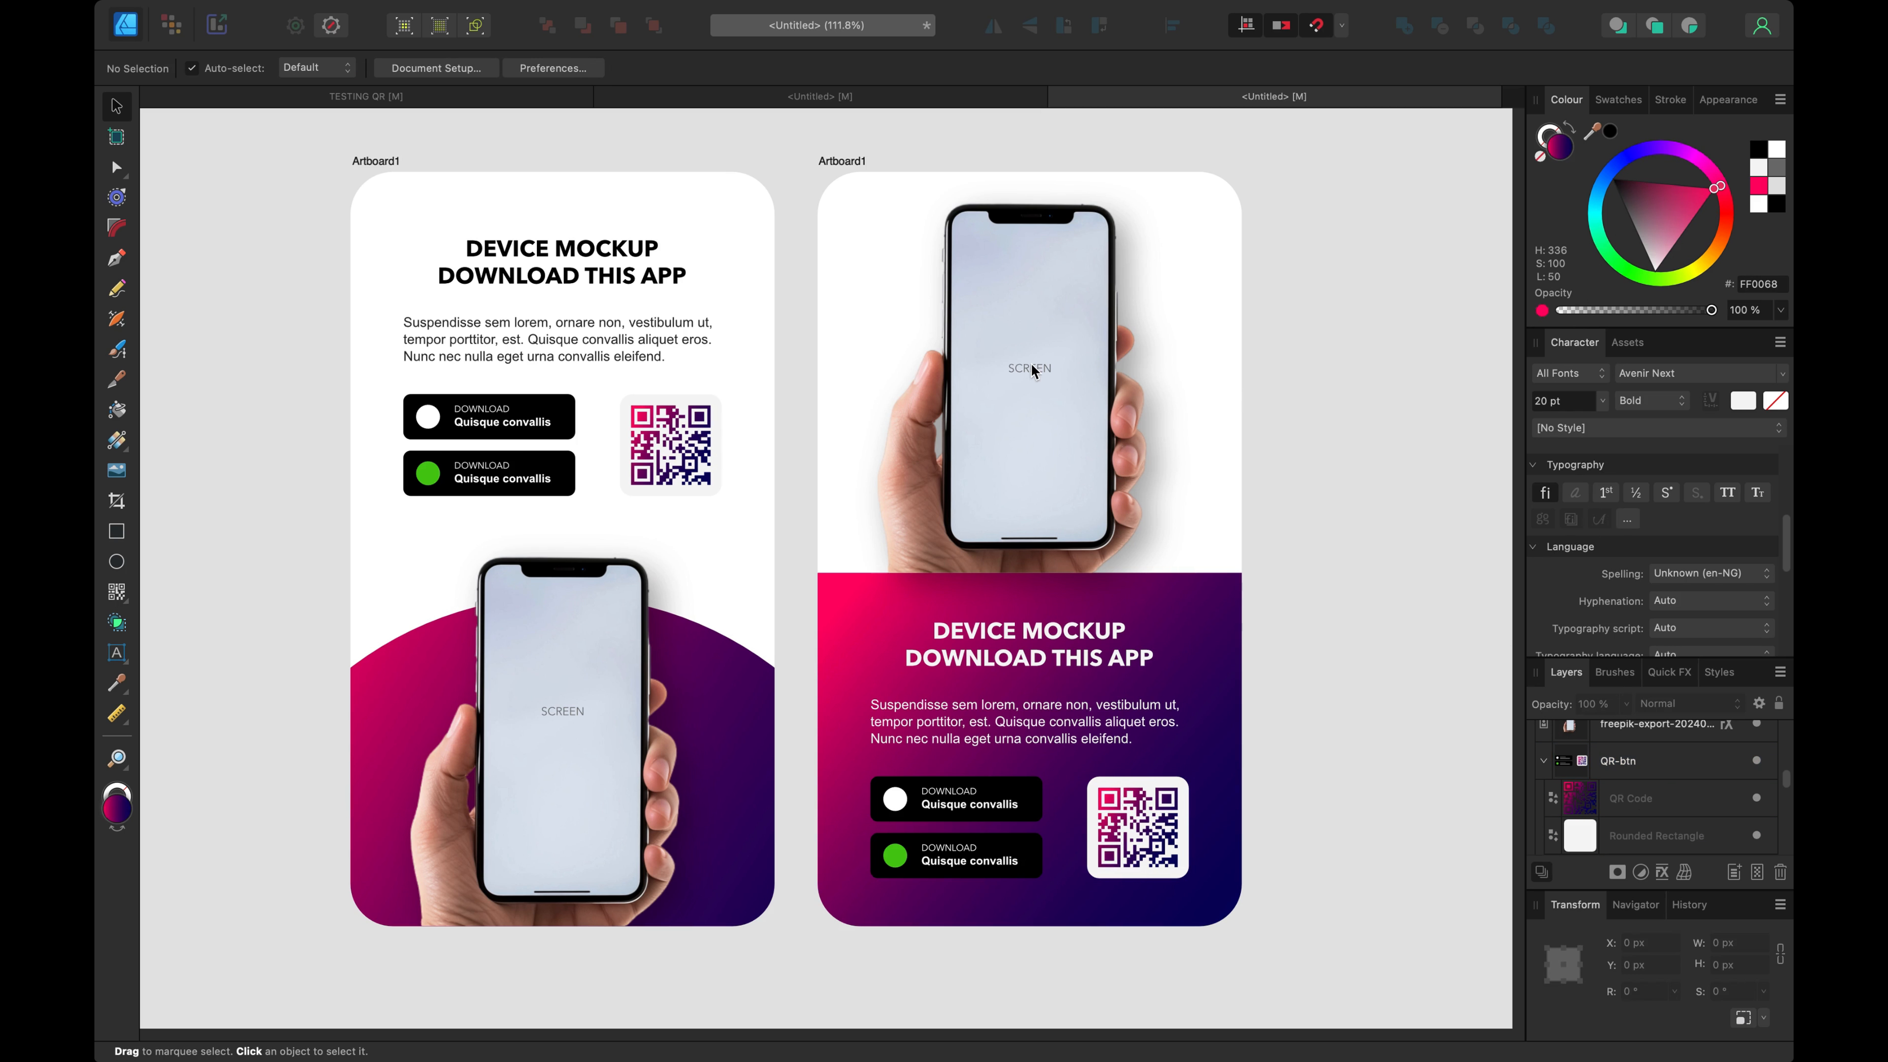
Step: Narrow the gradient rectangle to 750 px so its sides meet the artboard's edges, and round its corners by 10%
{"action": "left_click", "coordinate": [1219, 617]}
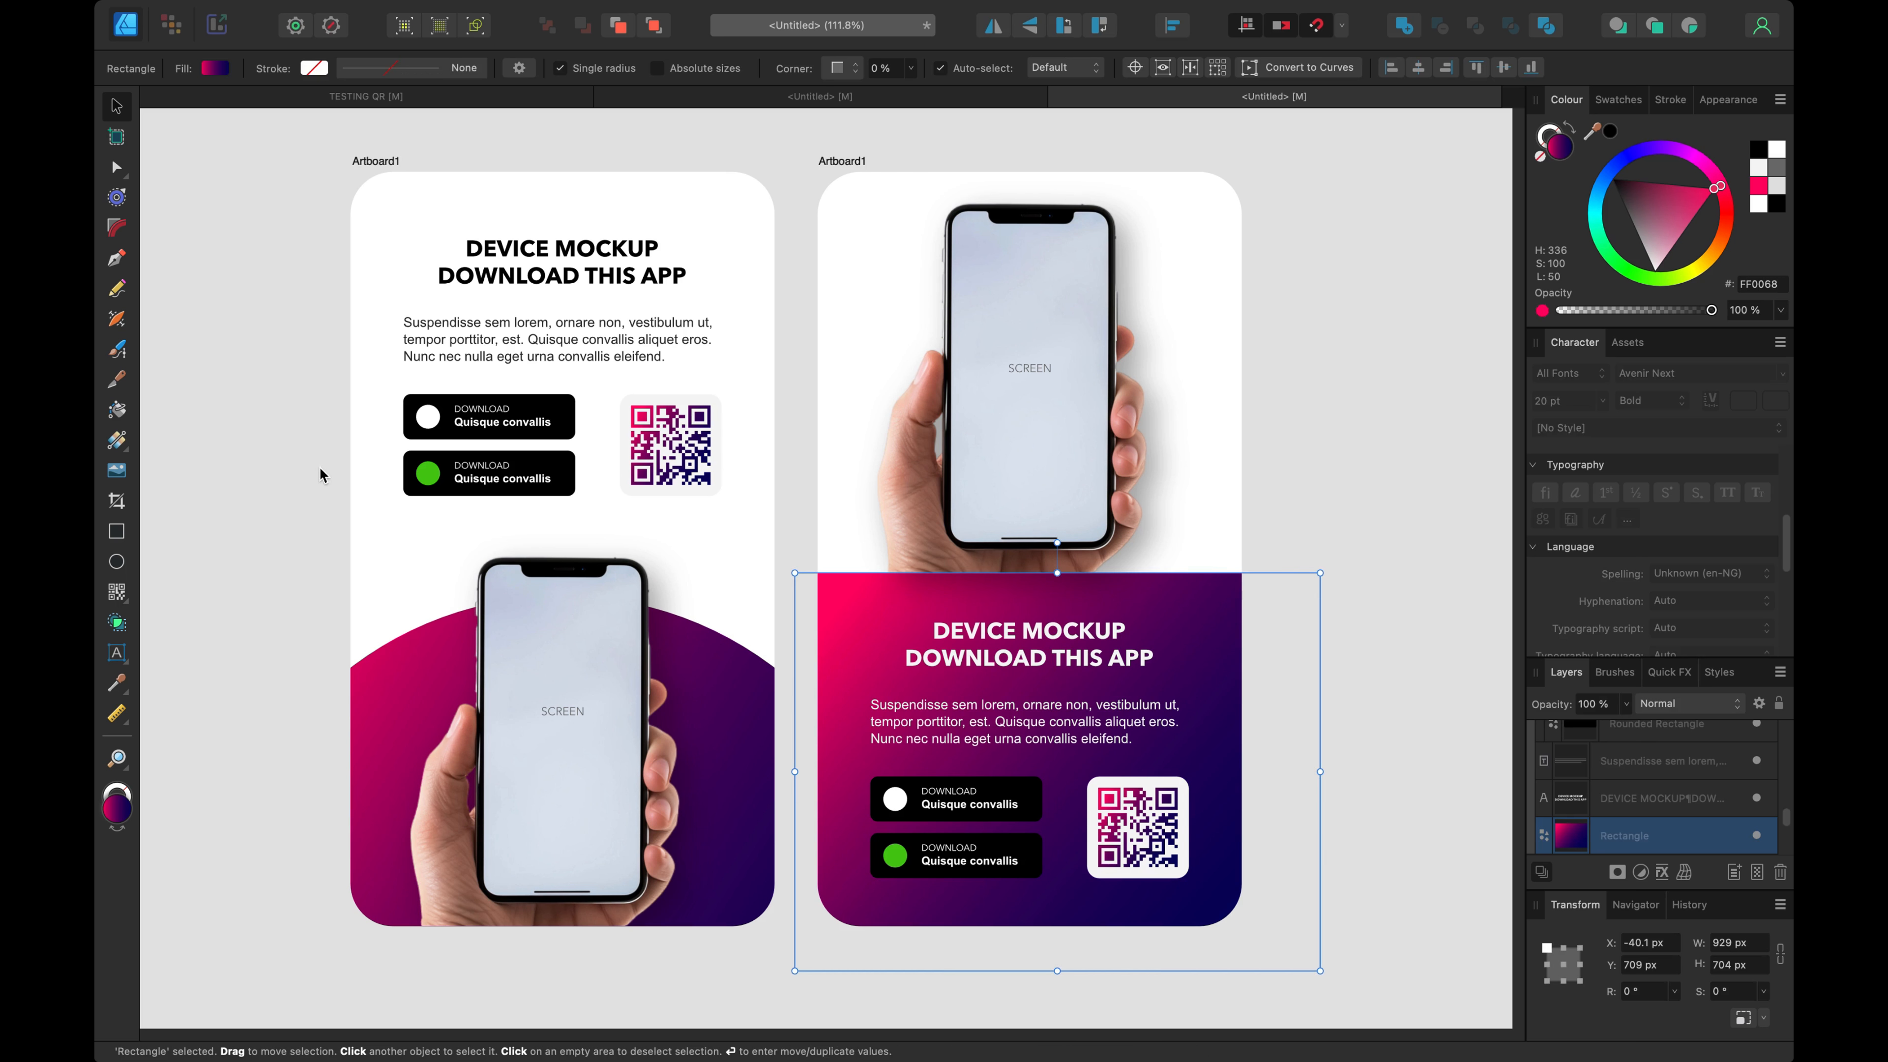
{"action": "left_click_drag", "start_coordinate": [1322, 773], "coordinate": [1240, 772]}
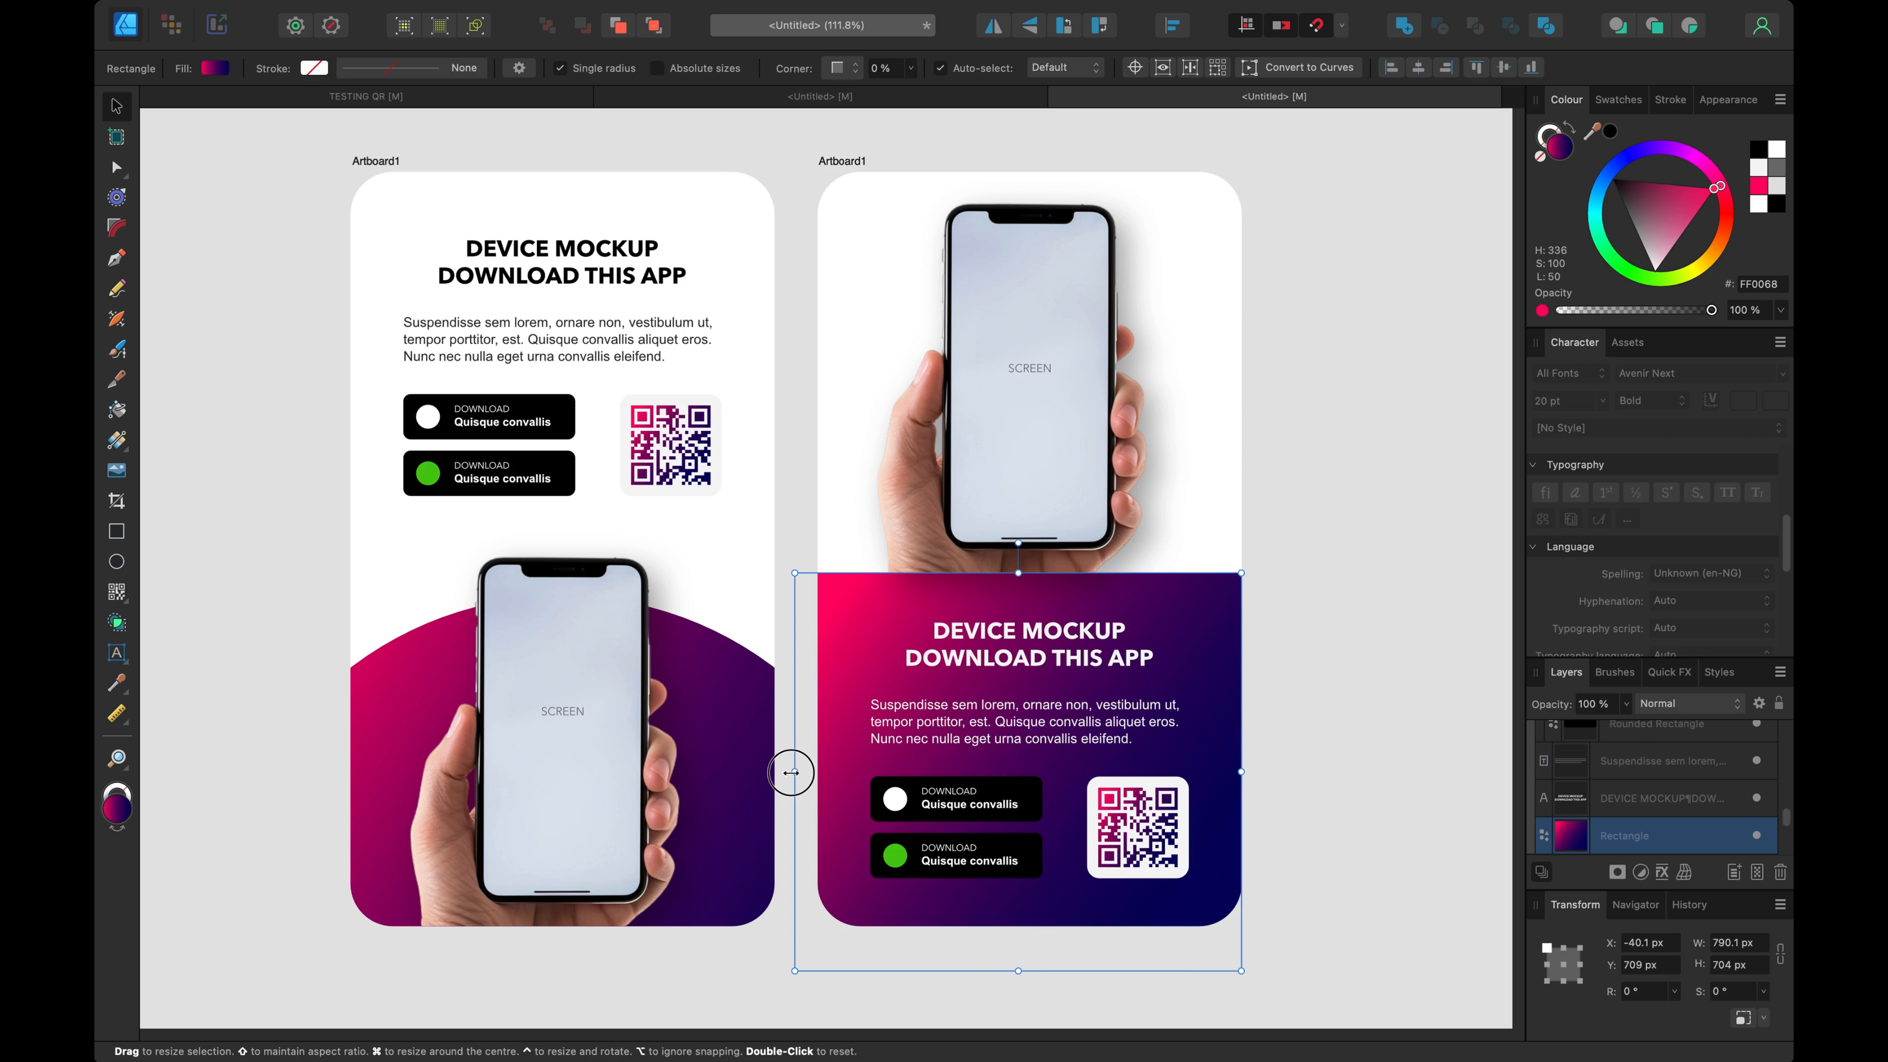
{"action": "left_click_drag", "start_coordinate": [794, 772], "coordinate": [818, 771]}
{"action": "left_click", "coordinate": [909, 69]}
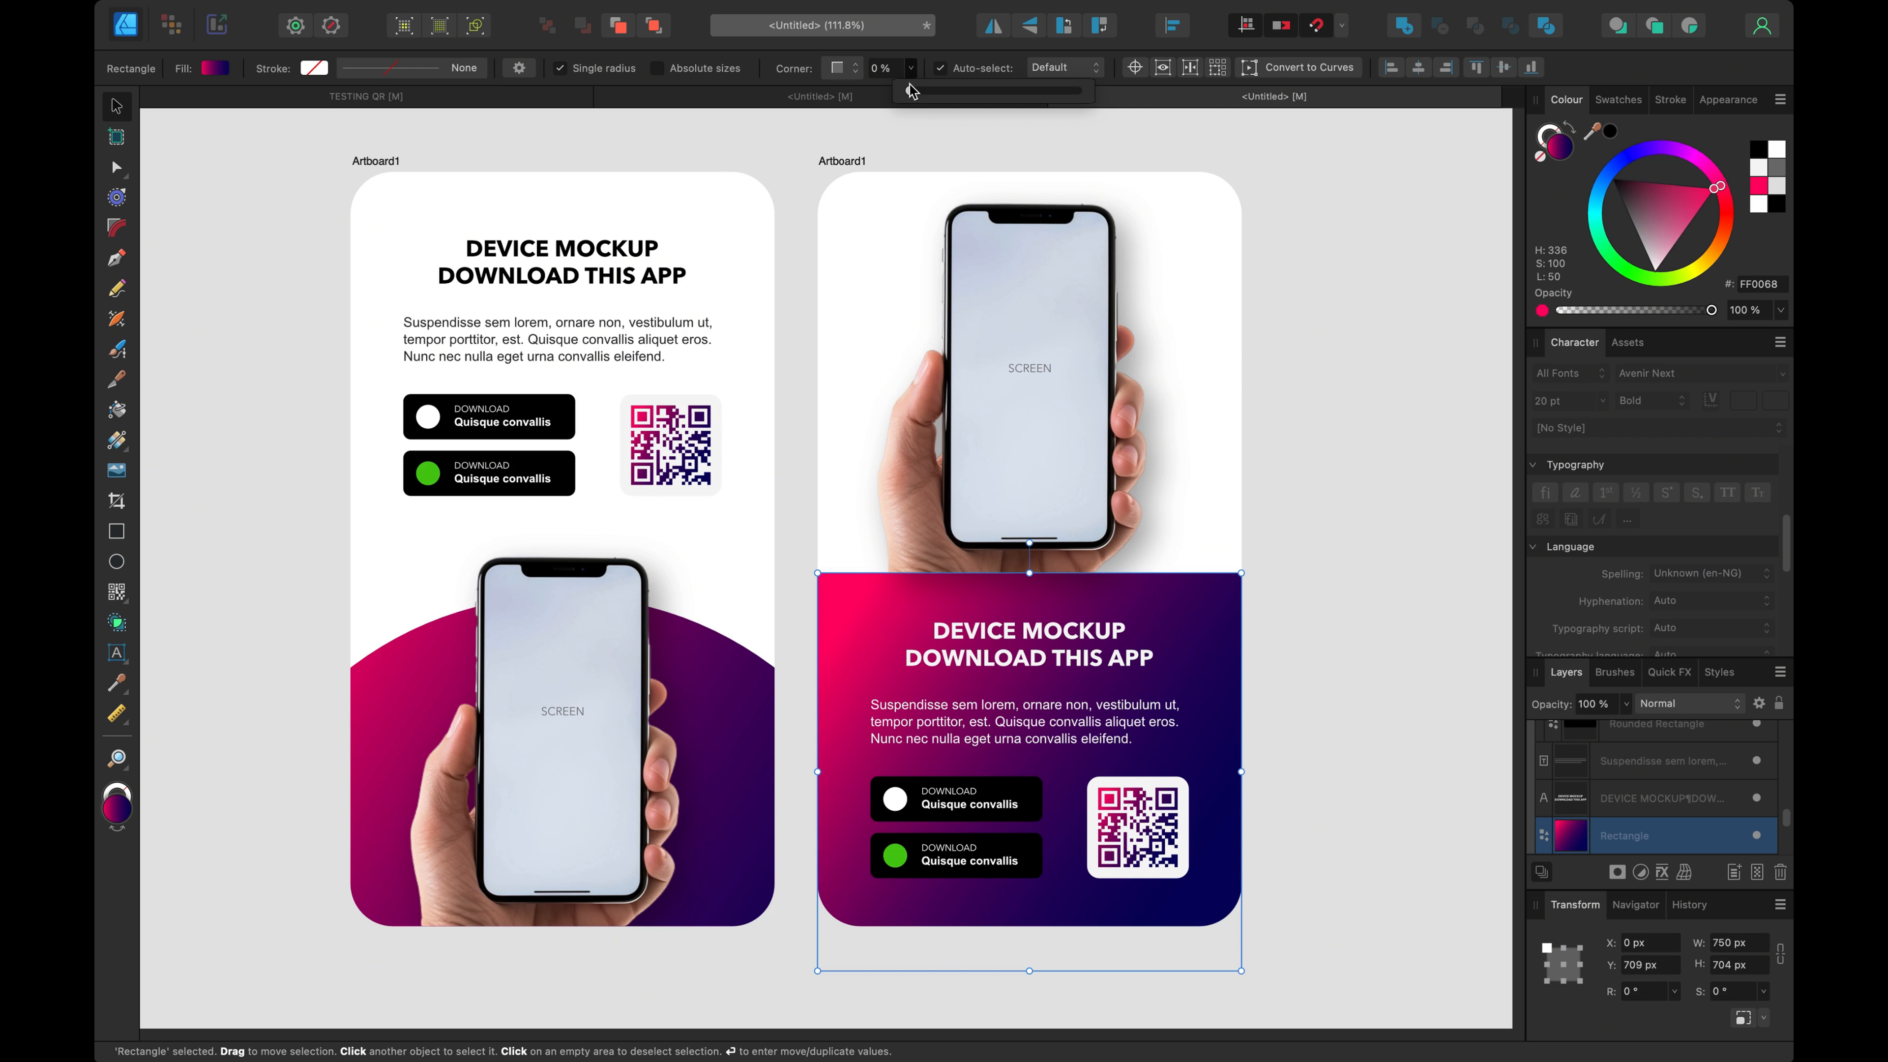
{"action": "mouse_move", "coordinate": [908, 91]}
{"action": "left_mouse_down"}
{"action": "mouse_move", "coordinate": [963, 112]}
{"action": "mouse_move", "coordinate": [925, 101]}
{"action": "left_mouse_up"}
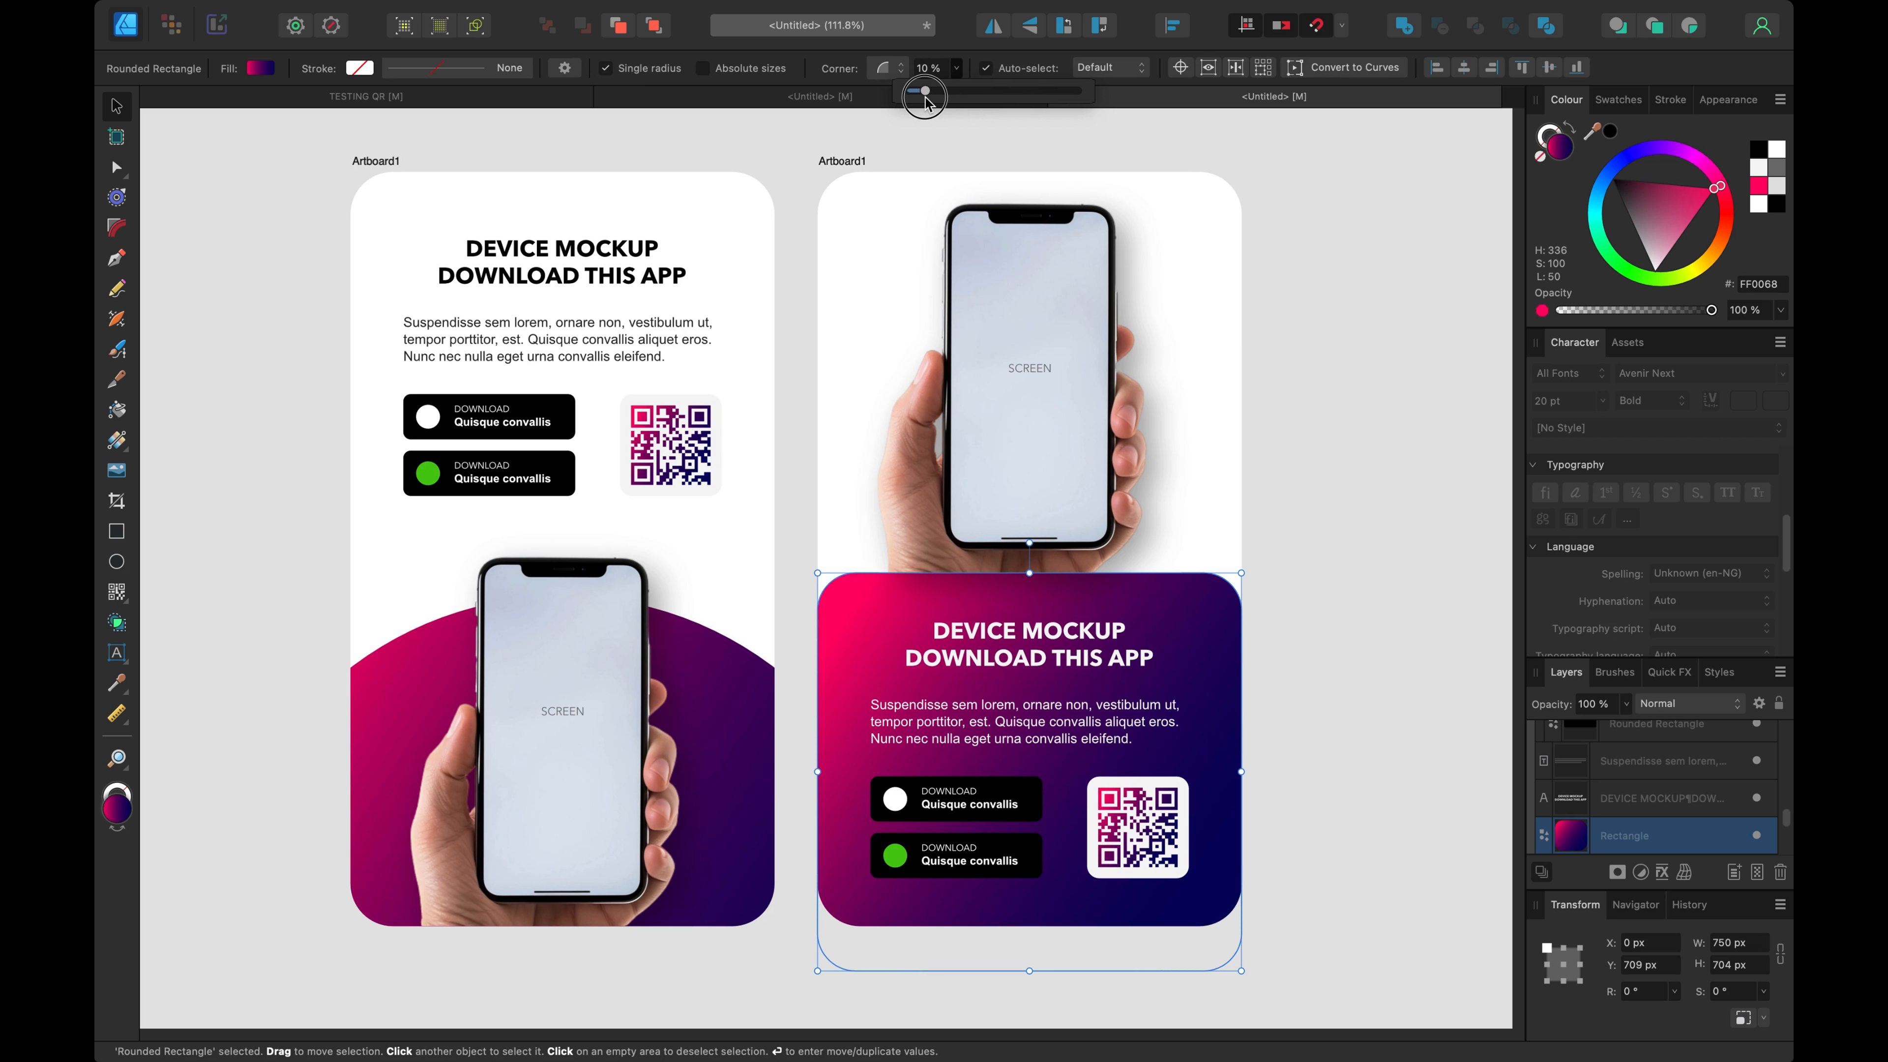
{"action": "left_click", "coordinate": [1332, 285]}
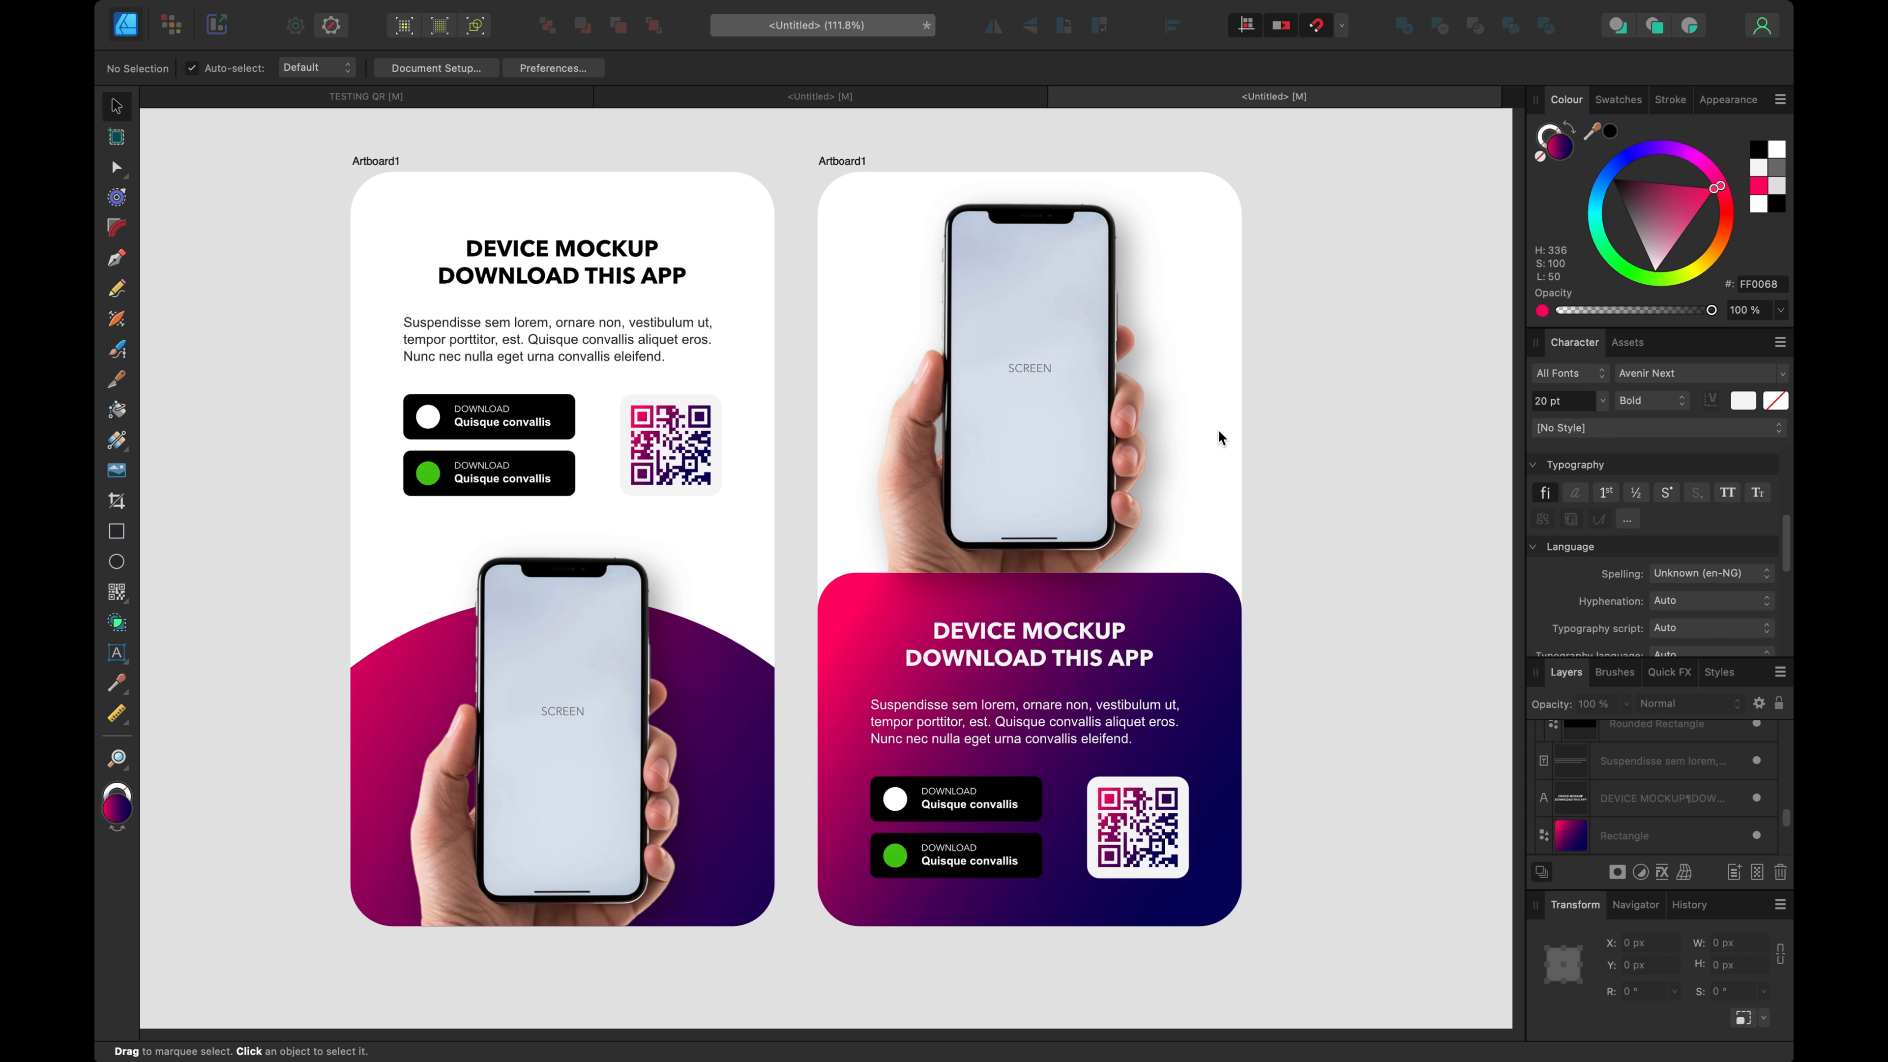
Step: Duplicate the first artboard and place the copy beside the second one as a third artboard at X about 1654 px
{"action": "scroll", "coordinate": [1184, 452], "scroll_direction": "up", "scroll_amount": 2}
{"action": "scroll", "coordinate": [744, 342], "scroll_direction": "right", "scroll_amount": 2}
{"action": "left_click", "coordinate": [299, 235]}
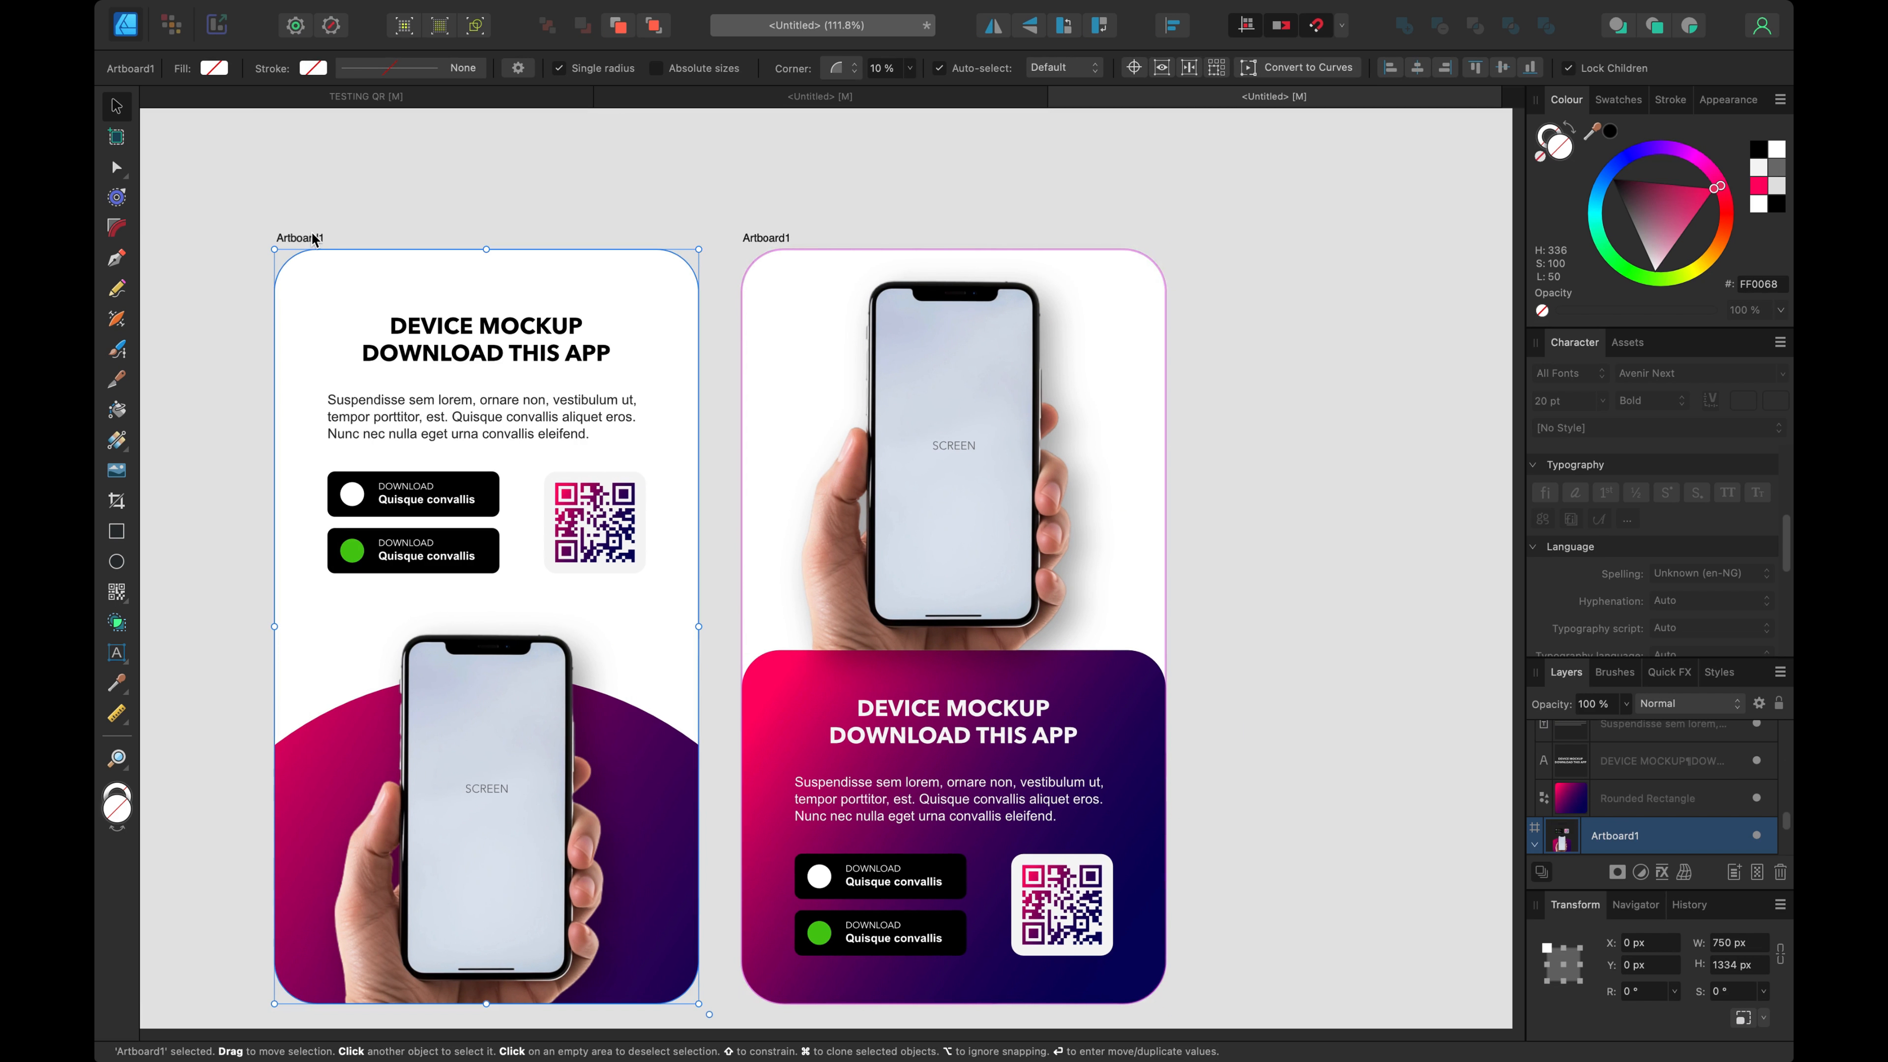
{"action": "left_click_drag", "start_coordinate": [312, 233], "coordinate": [1220, 351]}
{"action": "scroll", "coordinate": [1237, 343], "scroll_direction": "right", "scroll_amount": 8}
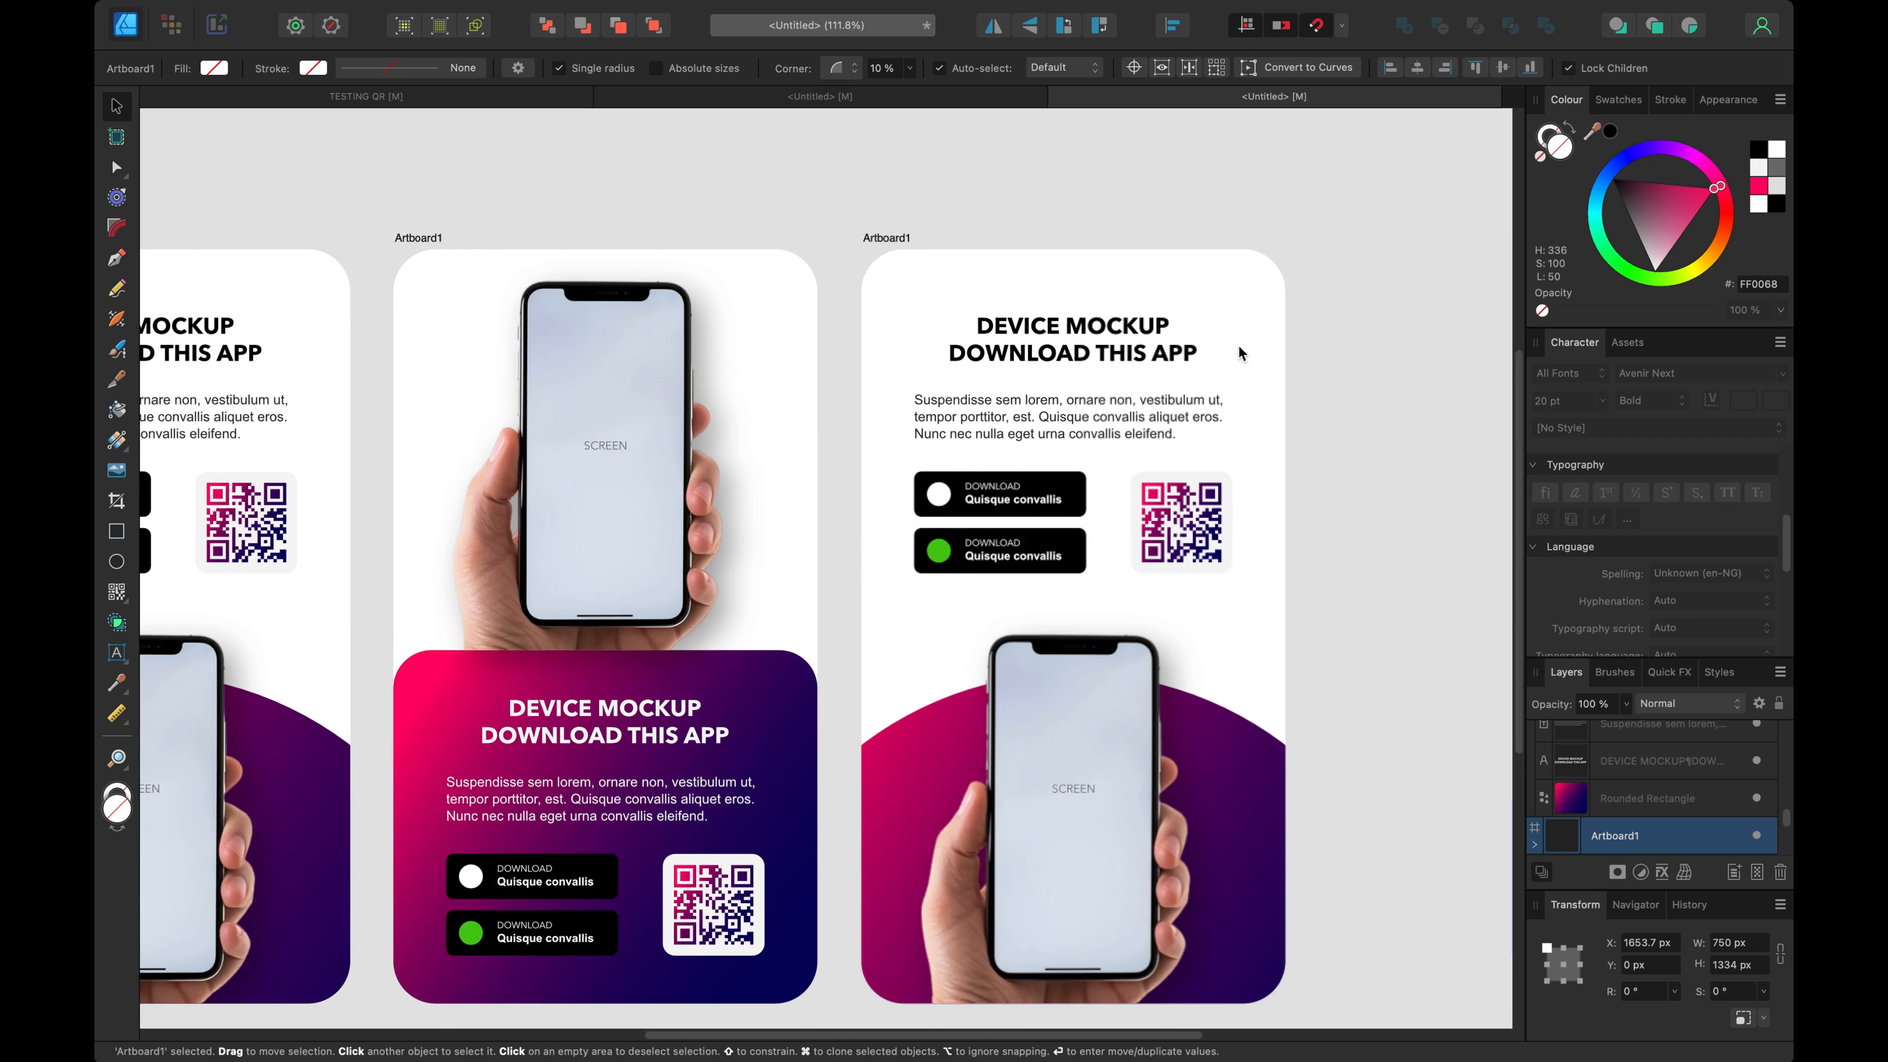
Step: Delete the large gradient ellipse behind the phone on the third artboard
{"action": "scroll", "coordinate": [1237, 343], "scroll_direction": "right", "scroll_amount": 4}
{"action": "left_click", "coordinate": [1110, 738]}
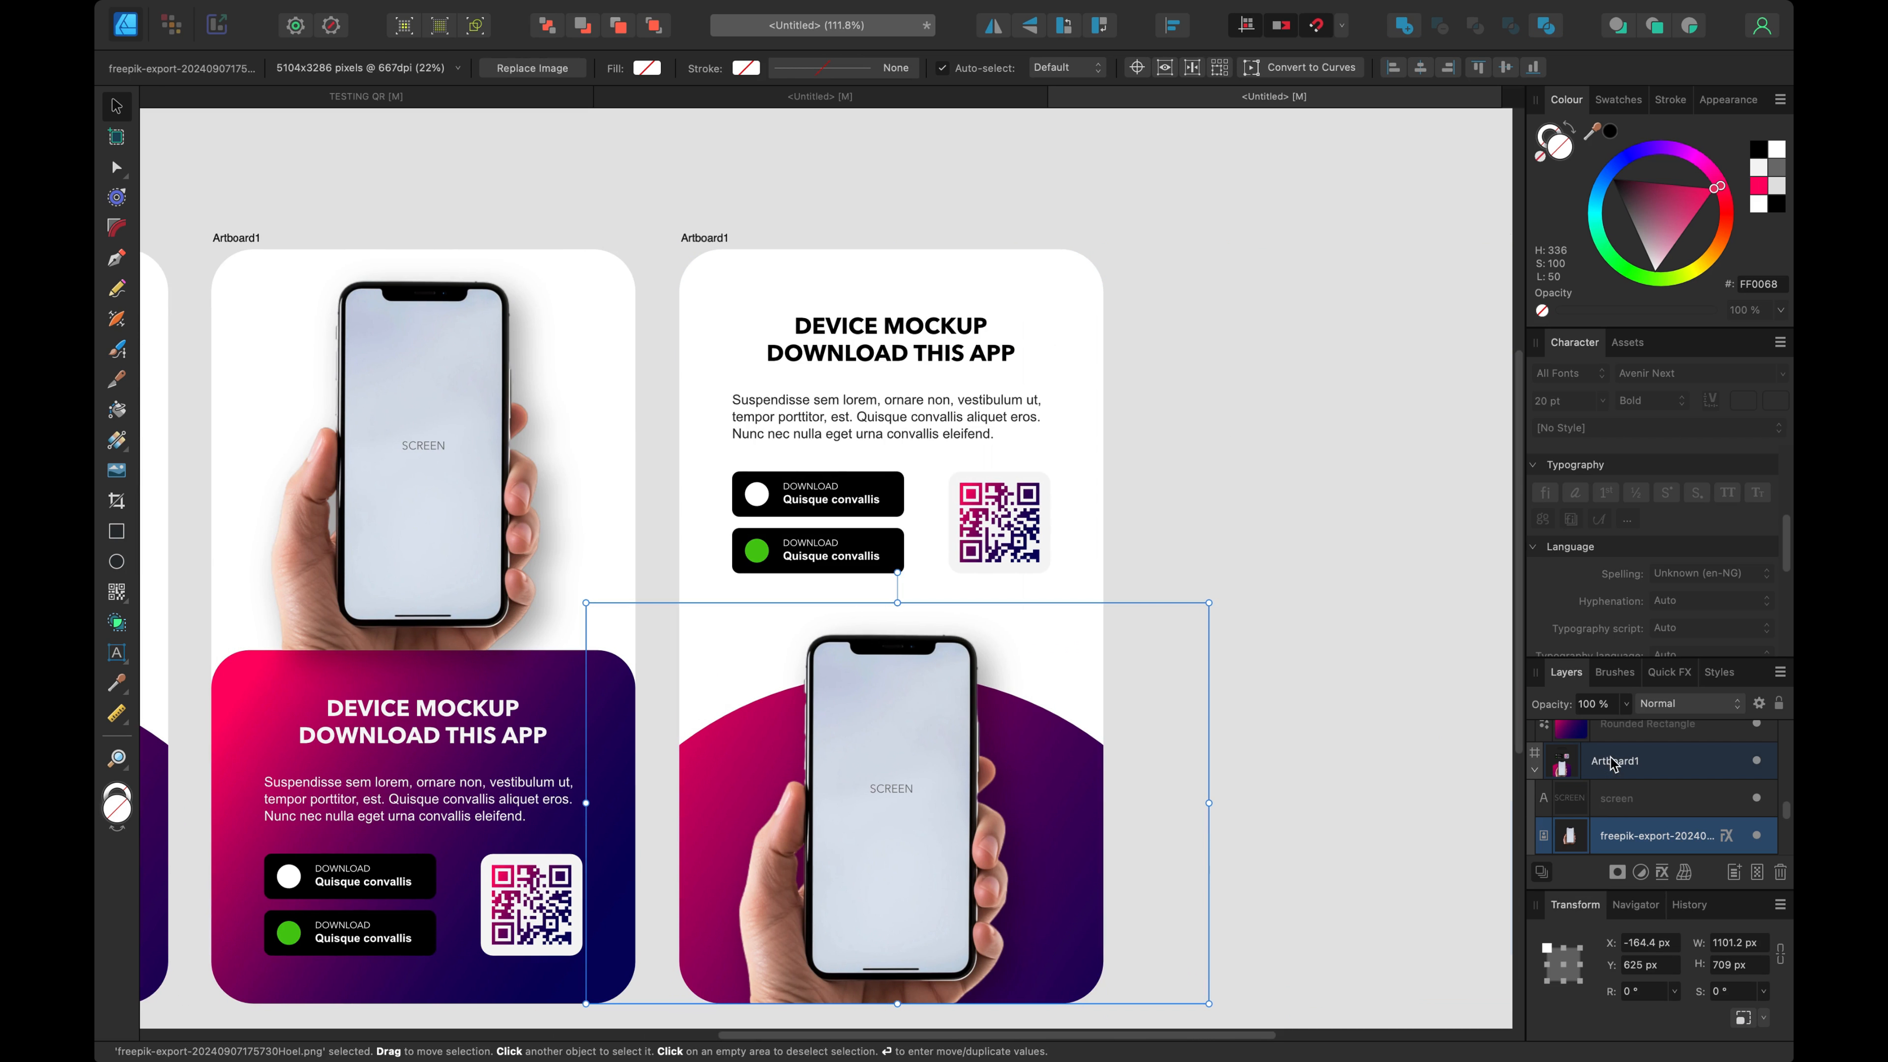
{"action": "scroll", "coordinate": [1639, 783], "scroll_direction": "down", "scroll_amount": 2}
{"action": "left_click", "coordinate": [1638, 807]}
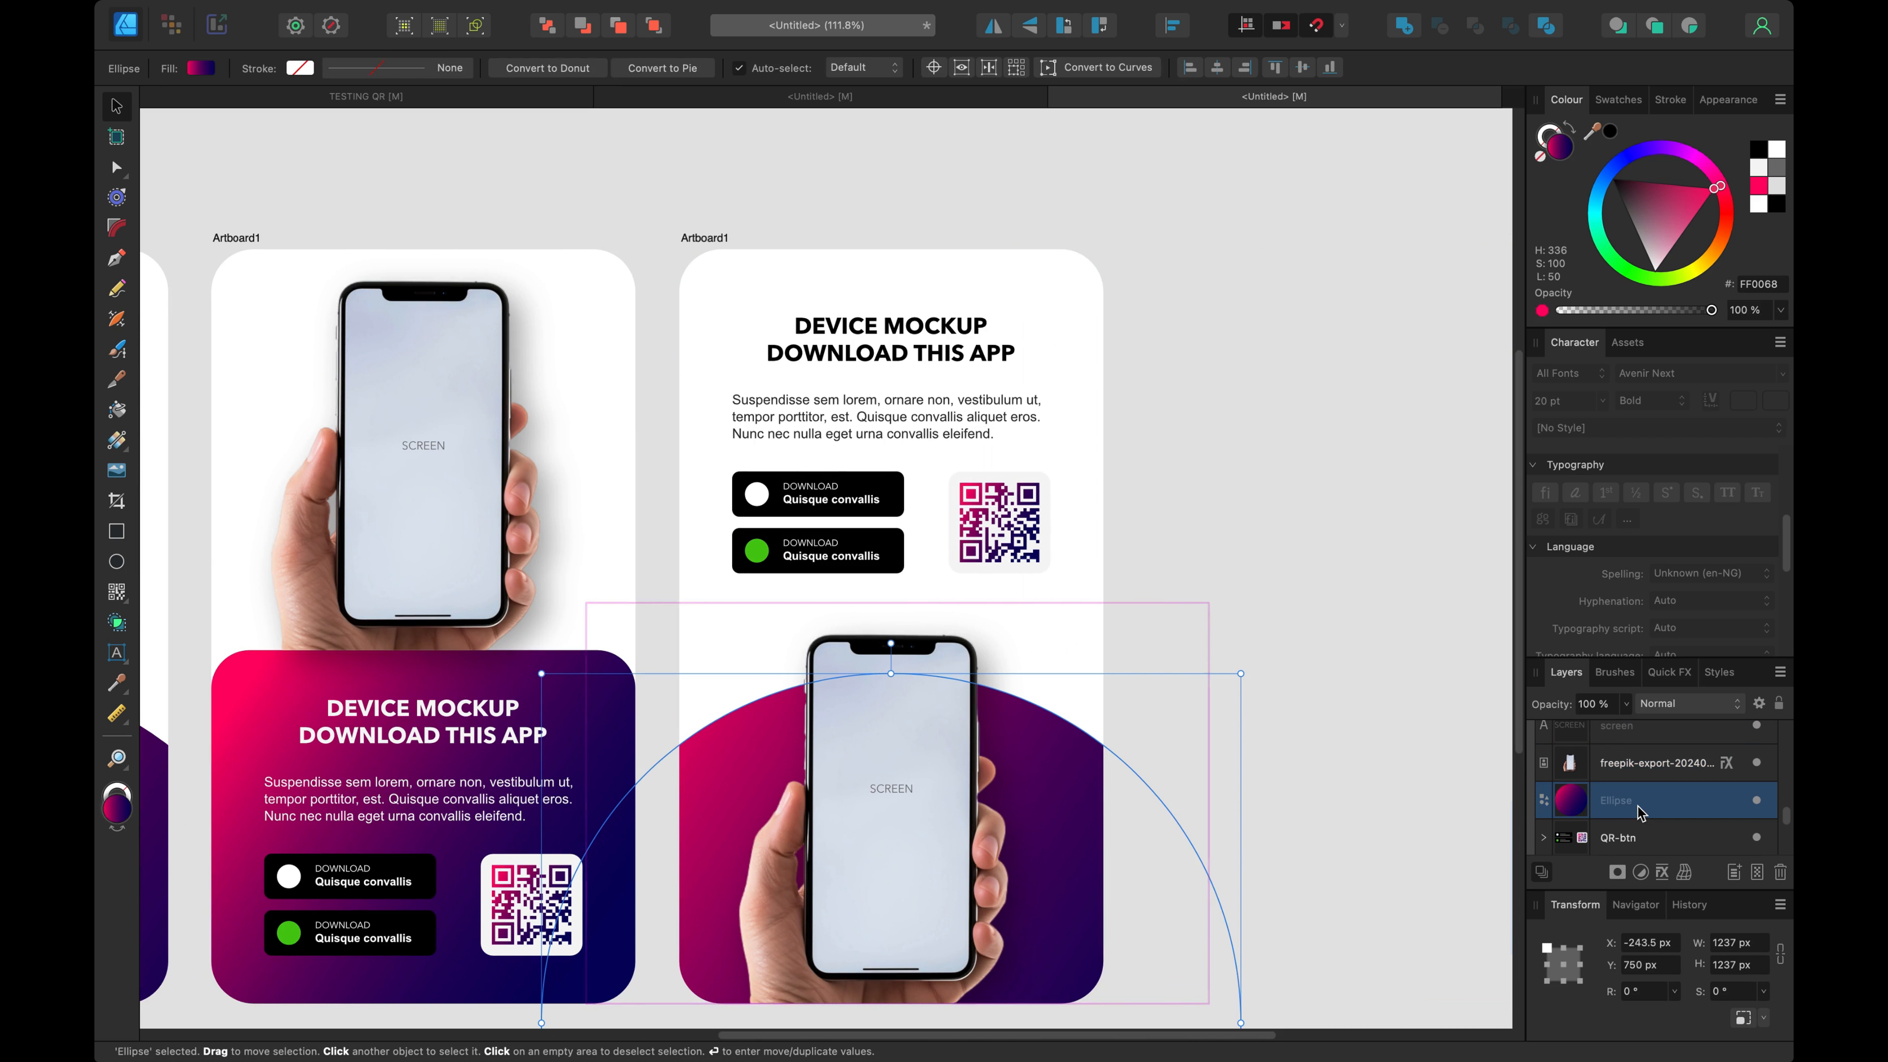
{"action": "key", "text": "BackSpace"}
Step: Recolour the third artboard's QR code to solid black 000000
{"action": "scroll", "coordinate": [1200, 596], "scroll_direction": "right", "scroll_amount": 3}
{"action": "scroll", "coordinate": [1201, 597], "scroll_direction": "left", "scroll_amount": 8}
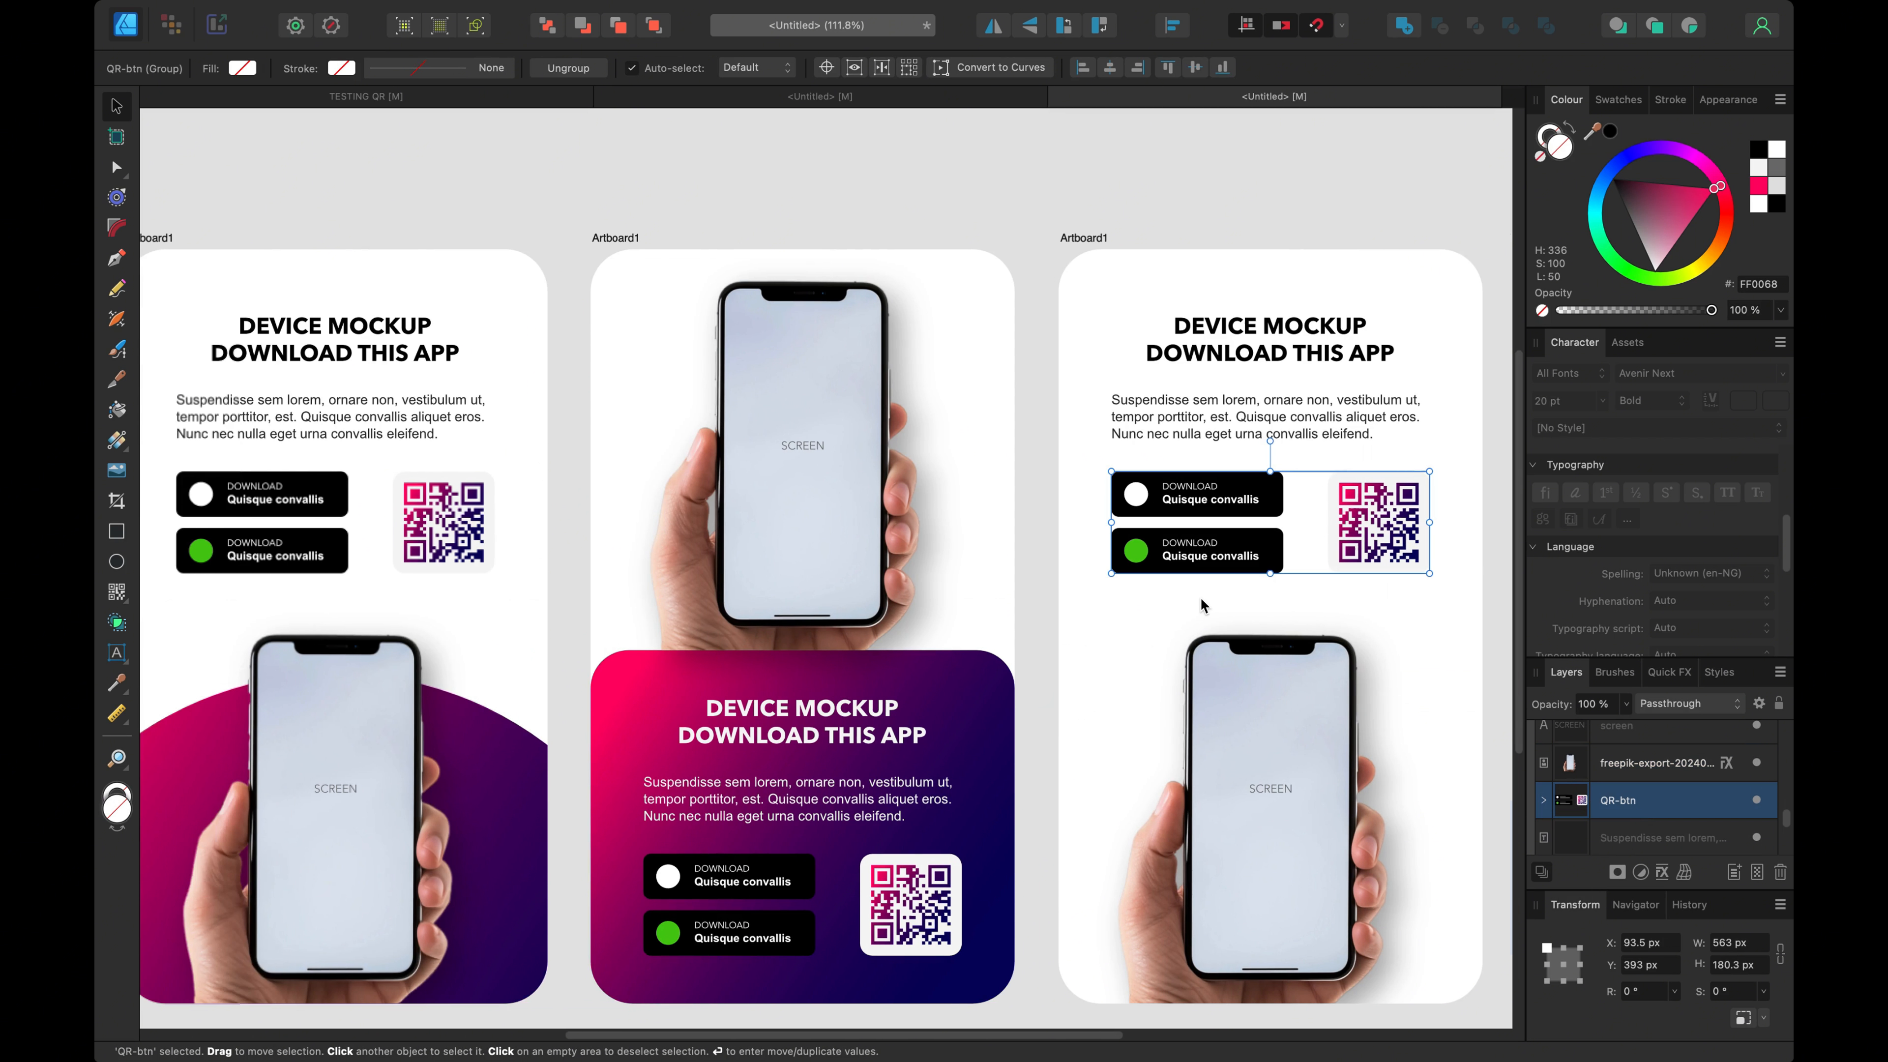
{"action": "scroll", "coordinate": [1200, 597], "scroll_direction": "right", "scroll_amount": 2}
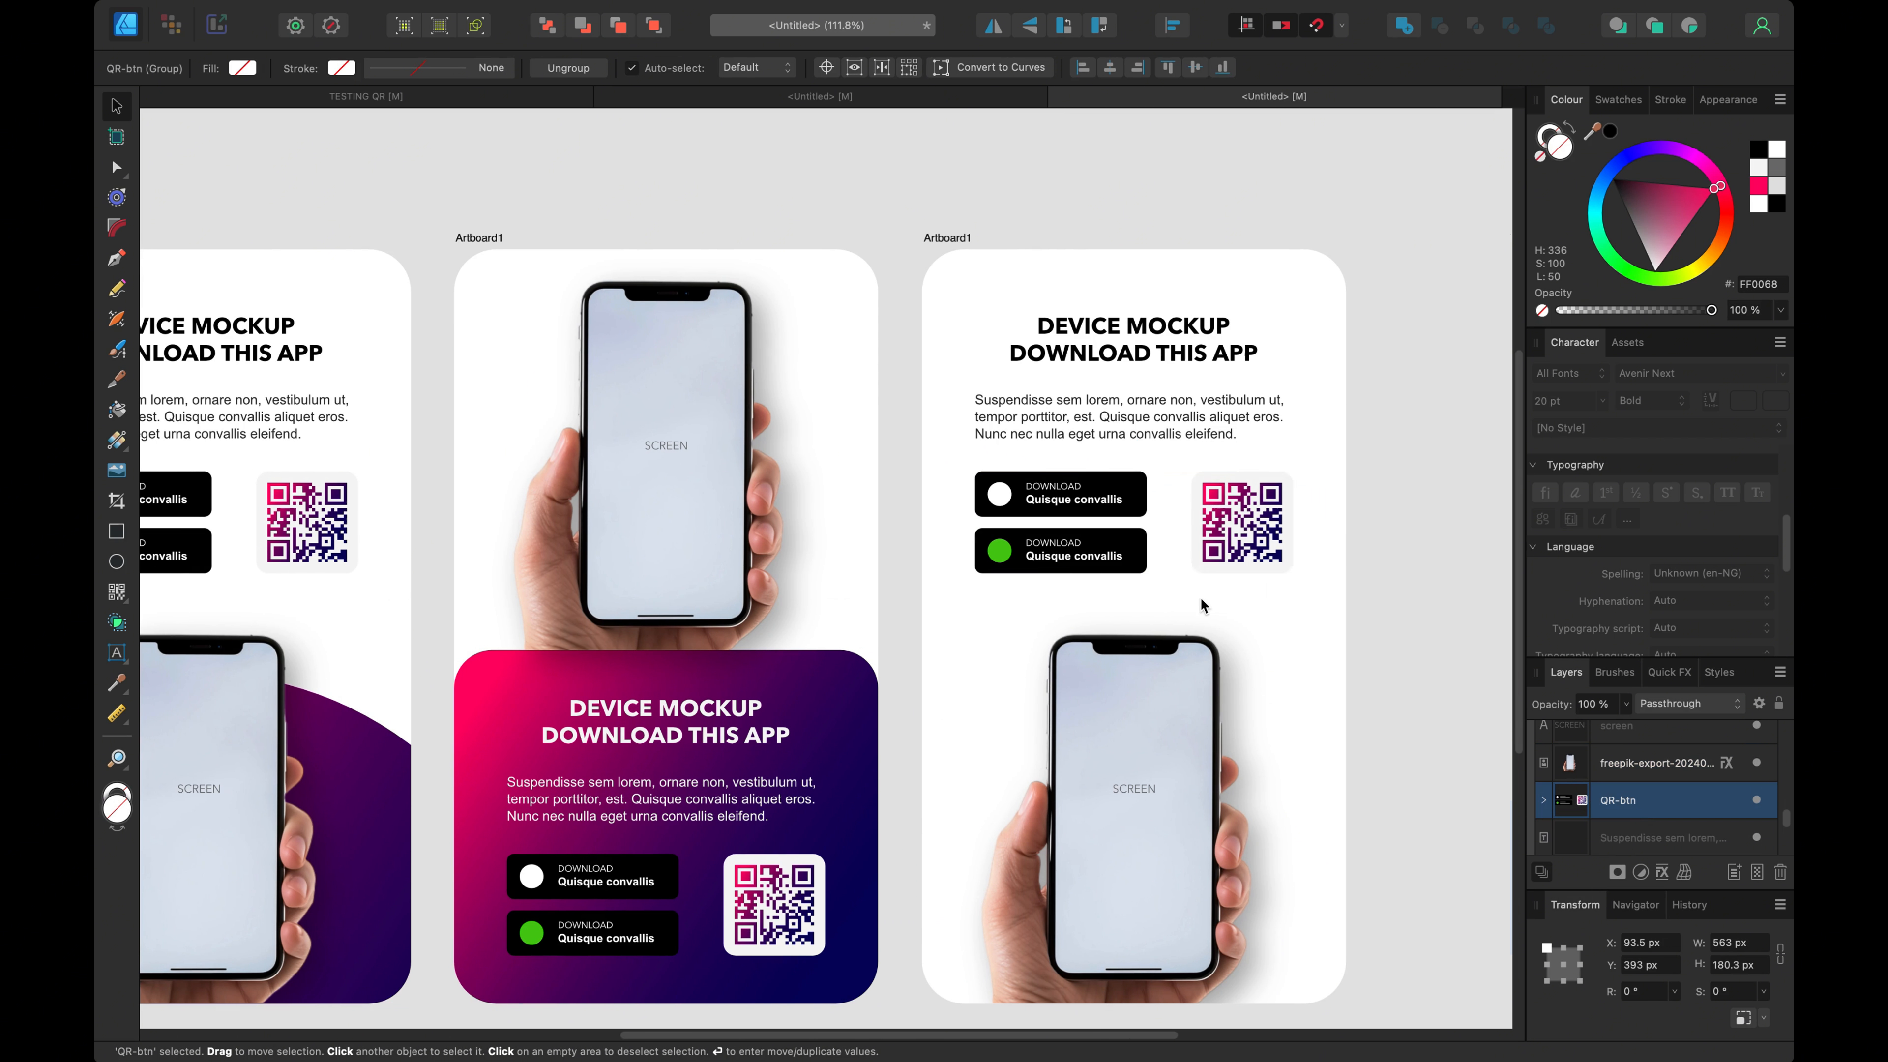
{"action": "double_click", "coordinate": [1230, 521]}
{"action": "left_click", "coordinate": [1767, 156]}
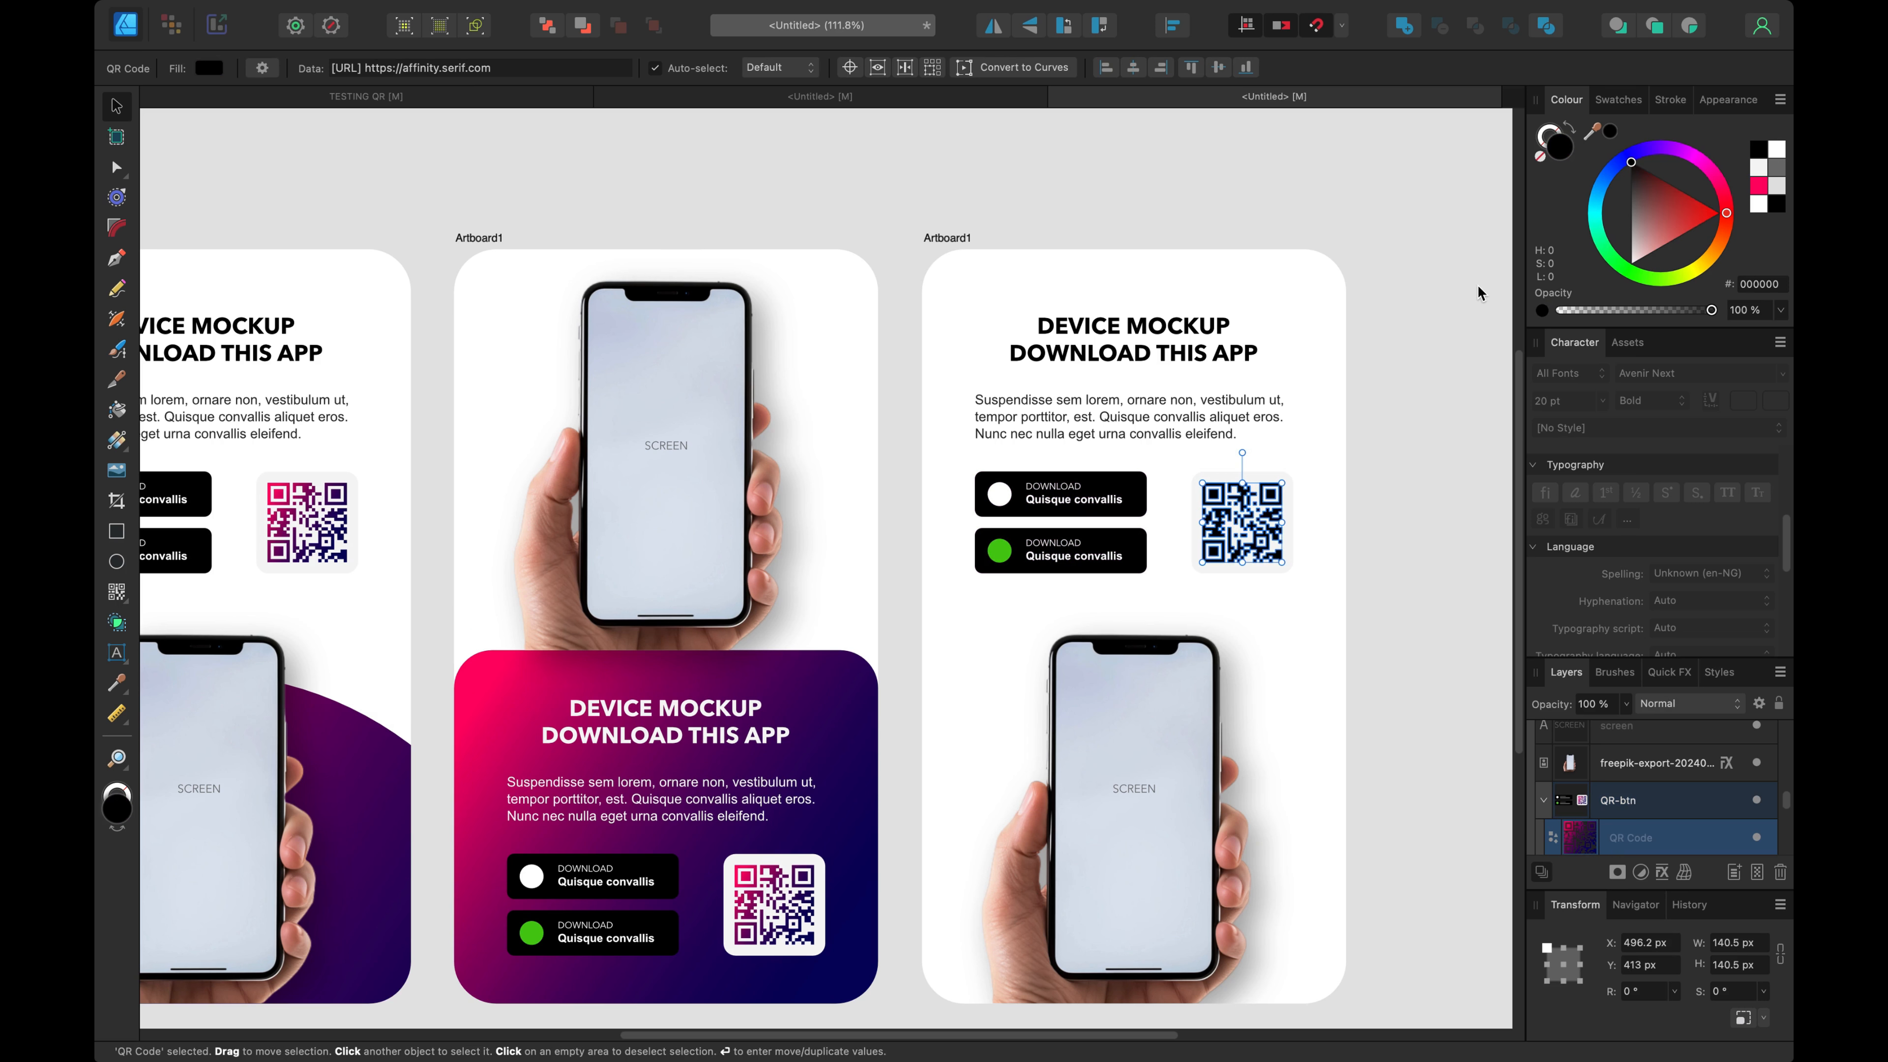
{"action": "left_click", "coordinate": [1301, 474]}
Step: Recolour the green circle in the third artboard's lower download button to cyan 2FDDF9
{"action": "scroll", "coordinate": [1300, 468], "scroll_direction": "down", "scroll_amount": 2}
{"action": "scroll", "coordinate": [1300, 470], "scroll_direction": "up", "scroll_amount": 2}
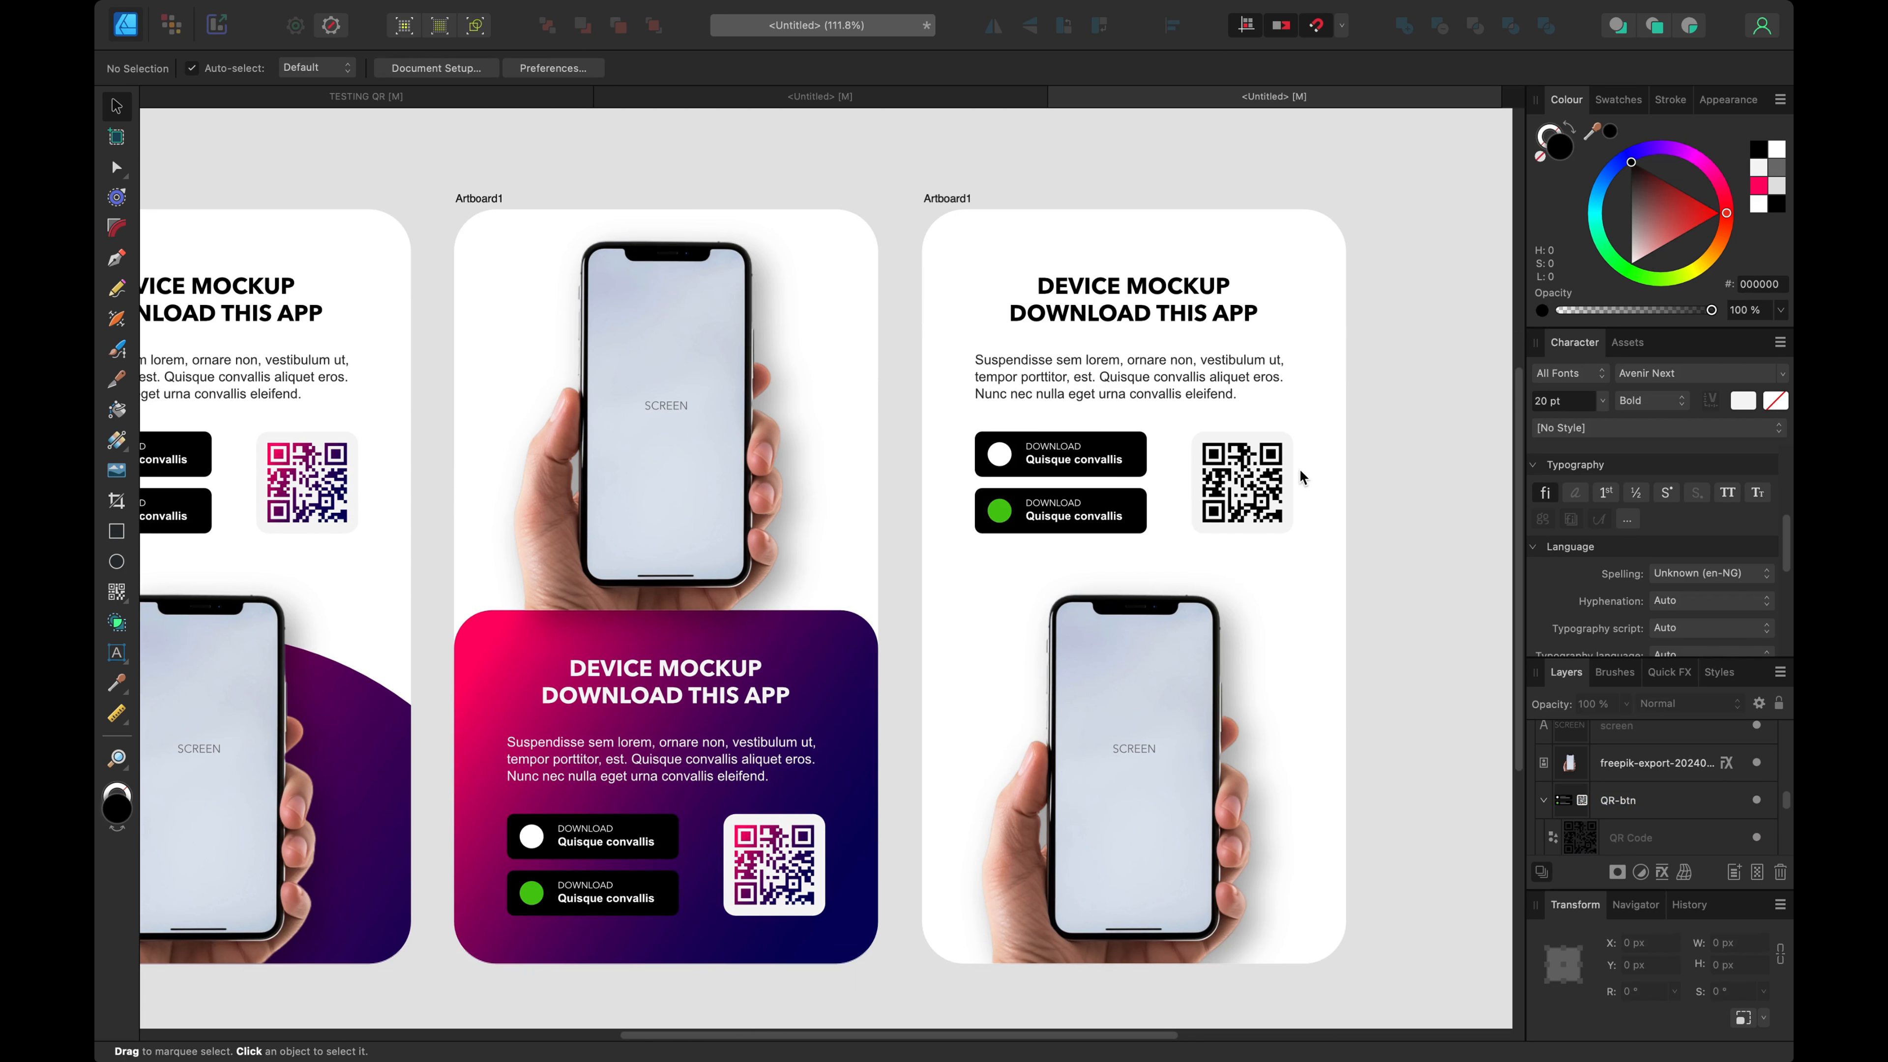
{"action": "scroll", "coordinate": [1306, 462], "scroll_direction": "right", "scroll_amount": 3}
{"action": "scroll", "coordinate": [1305, 462], "scroll_direction": "left", "scroll_amount": 5}
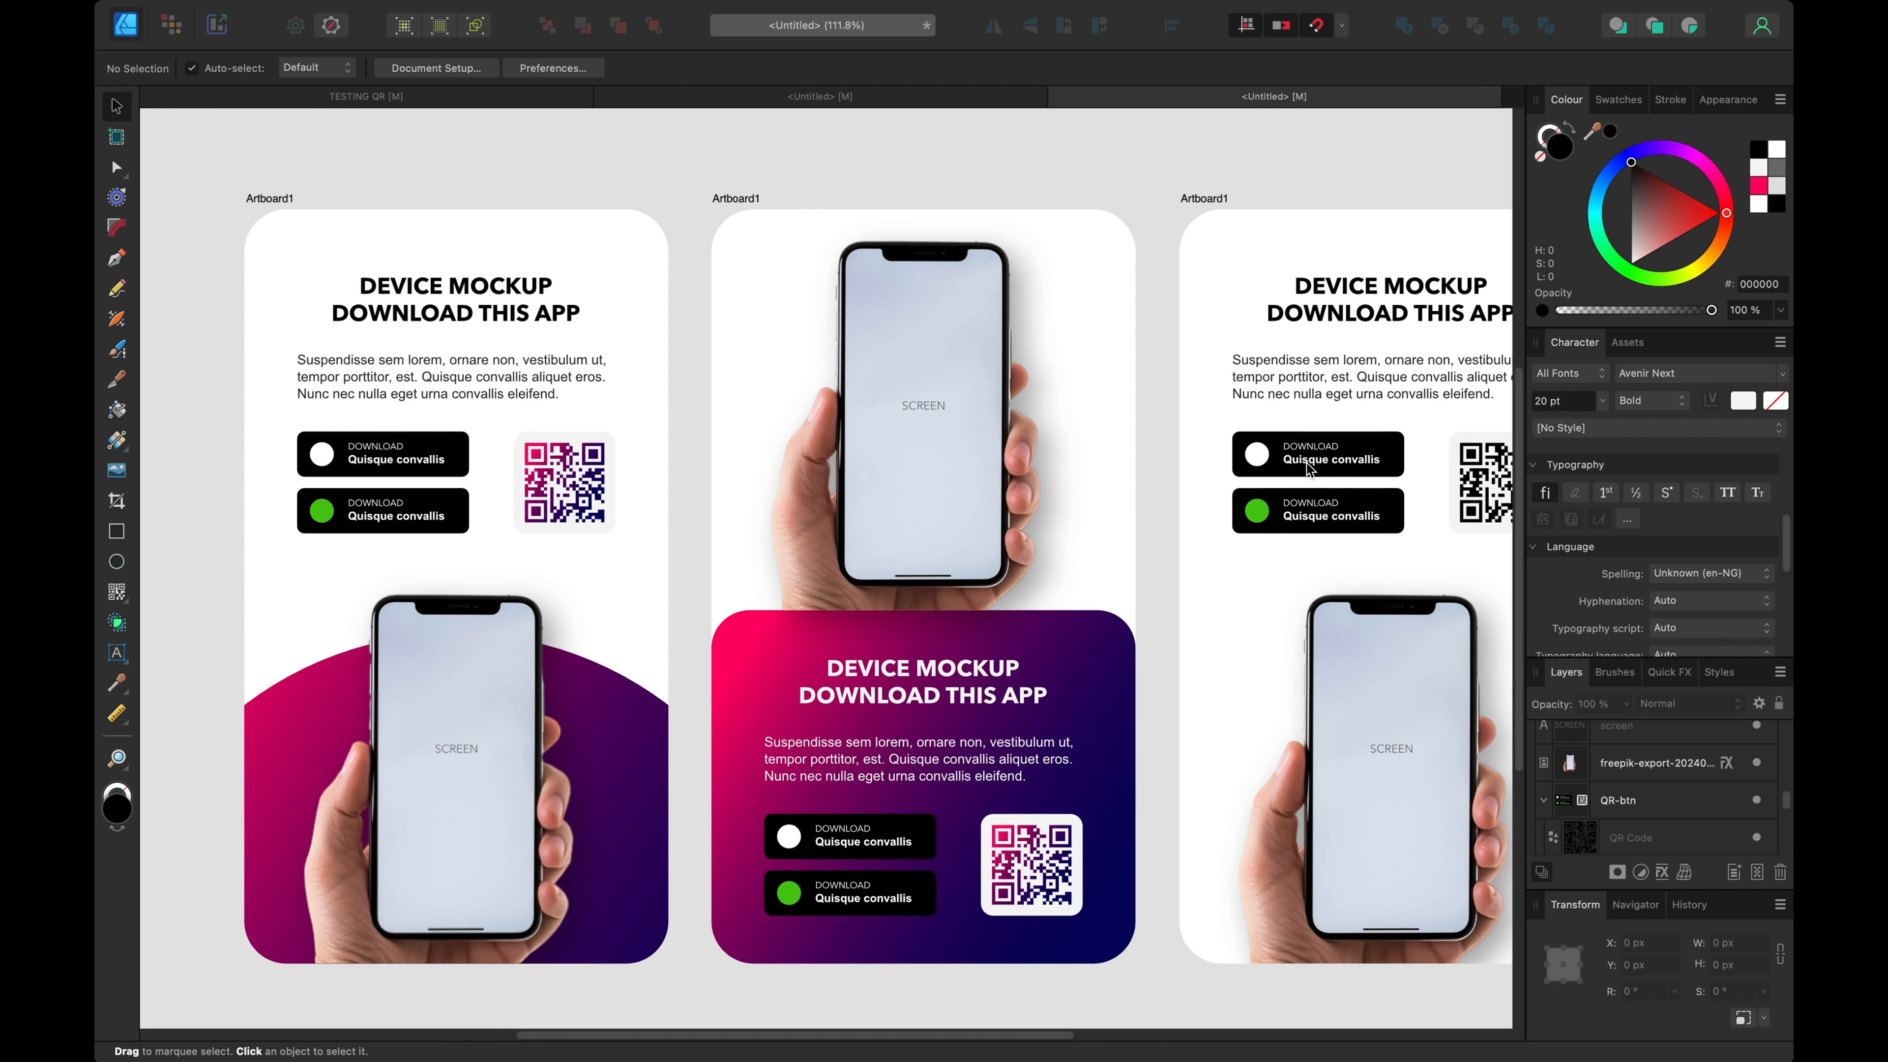
{"action": "scroll", "coordinate": [1306, 469], "scroll_direction": "right", "scroll_amount": 2}
{"action": "scroll", "coordinate": [1306, 468], "scroll_direction": "right", "scroll_amount": 2}
{"action": "left_click", "coordinate": [1173, 513]}
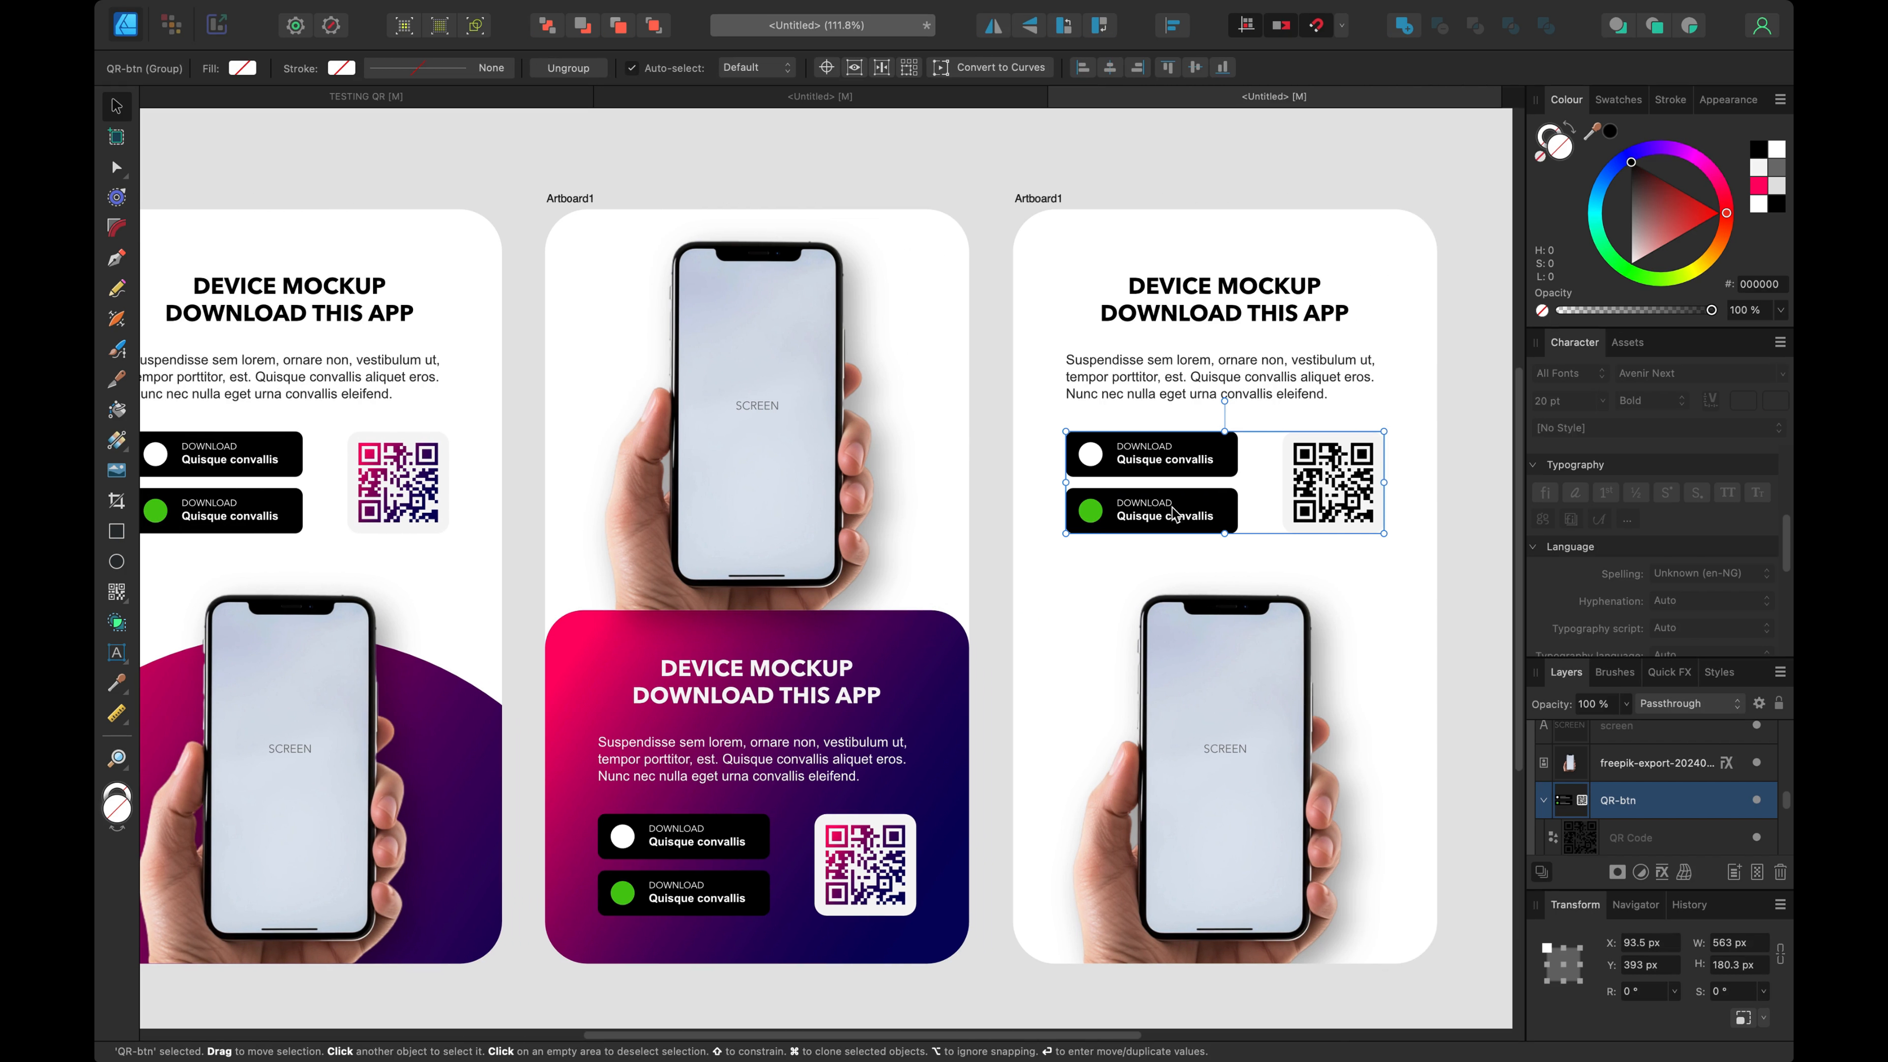
{"action": "double_click", "coordinate": [1100, 512]}
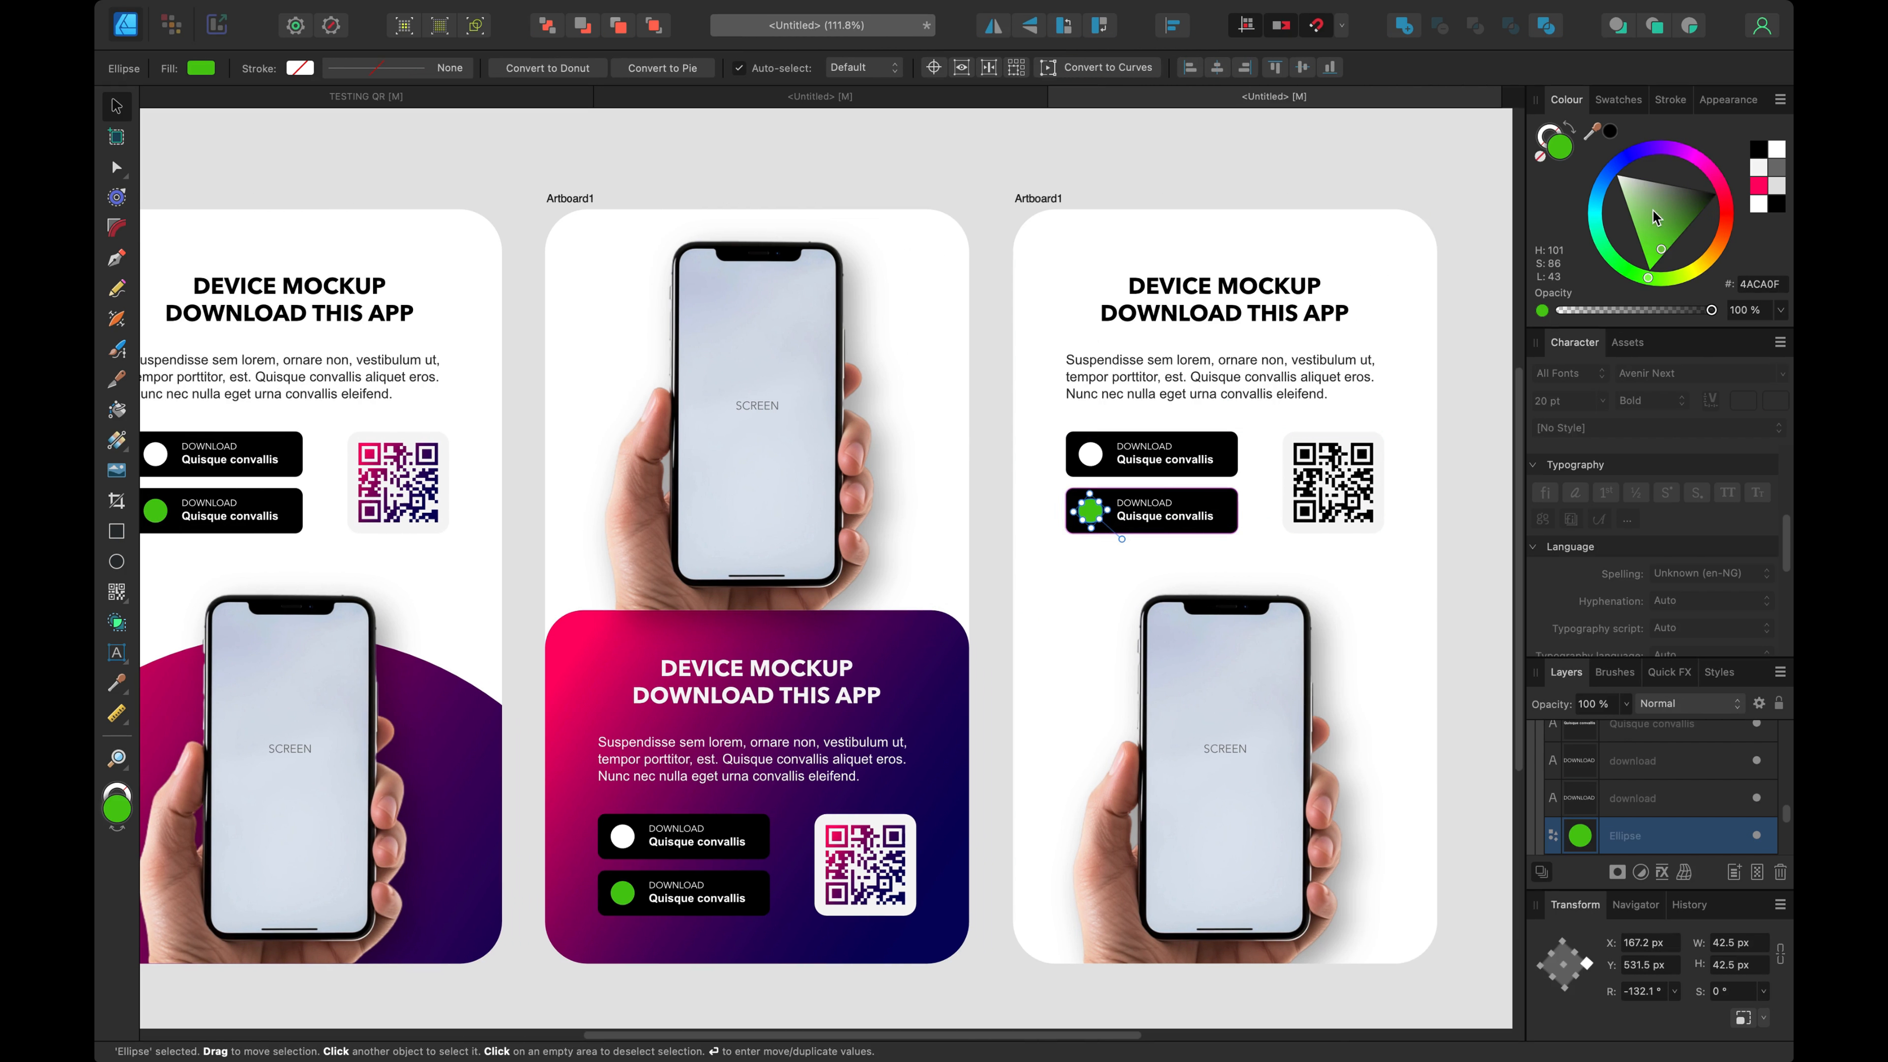
{"action": "left_click", "coordinate": [1596, 203]}
{"action": "left_click_drag", "start_coordinate": [1611, 211], "coordinate": [1622, 199]}
{"action": "left_click", "coordinate": [1359, 183]}
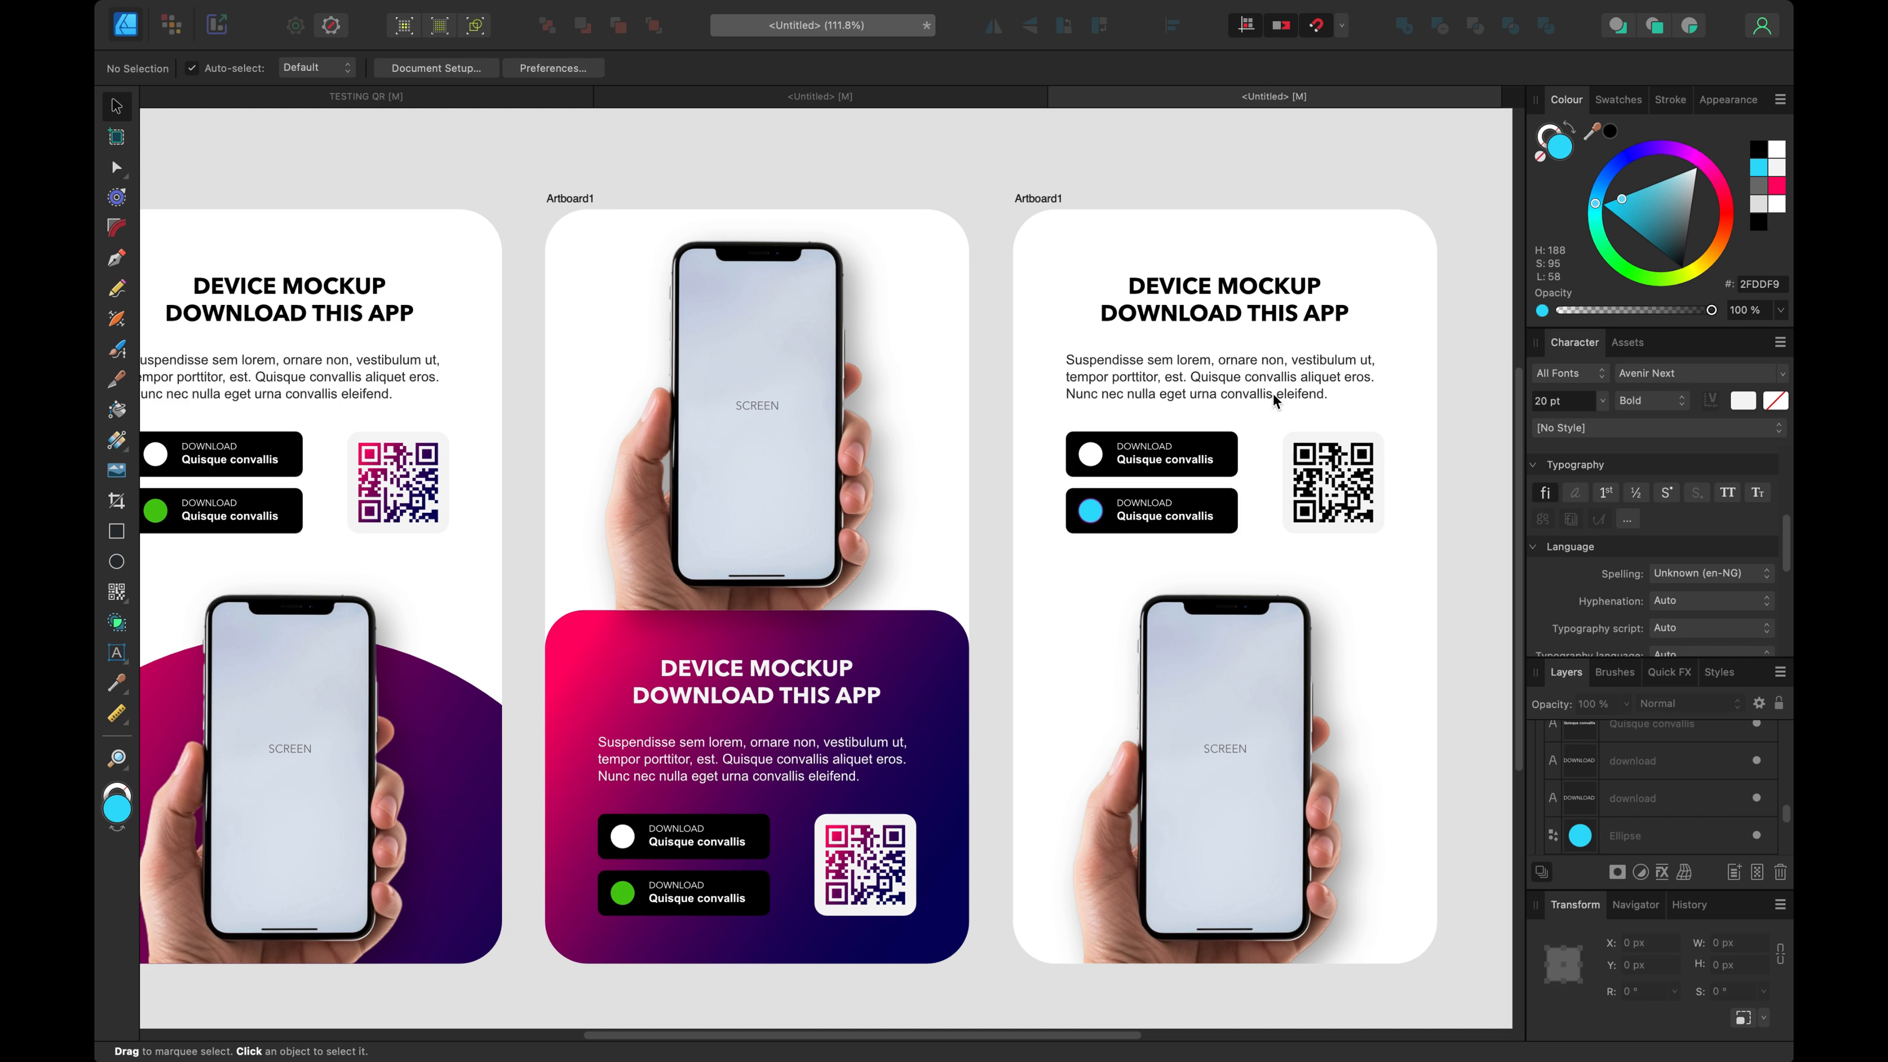
Step: Recolour the white circle in the third artboard's upper download button to pink FF0073
{"action": "scroll", "coordinate": [1248, 432], "scroll_direction": "left", "scroll_amount": 5}
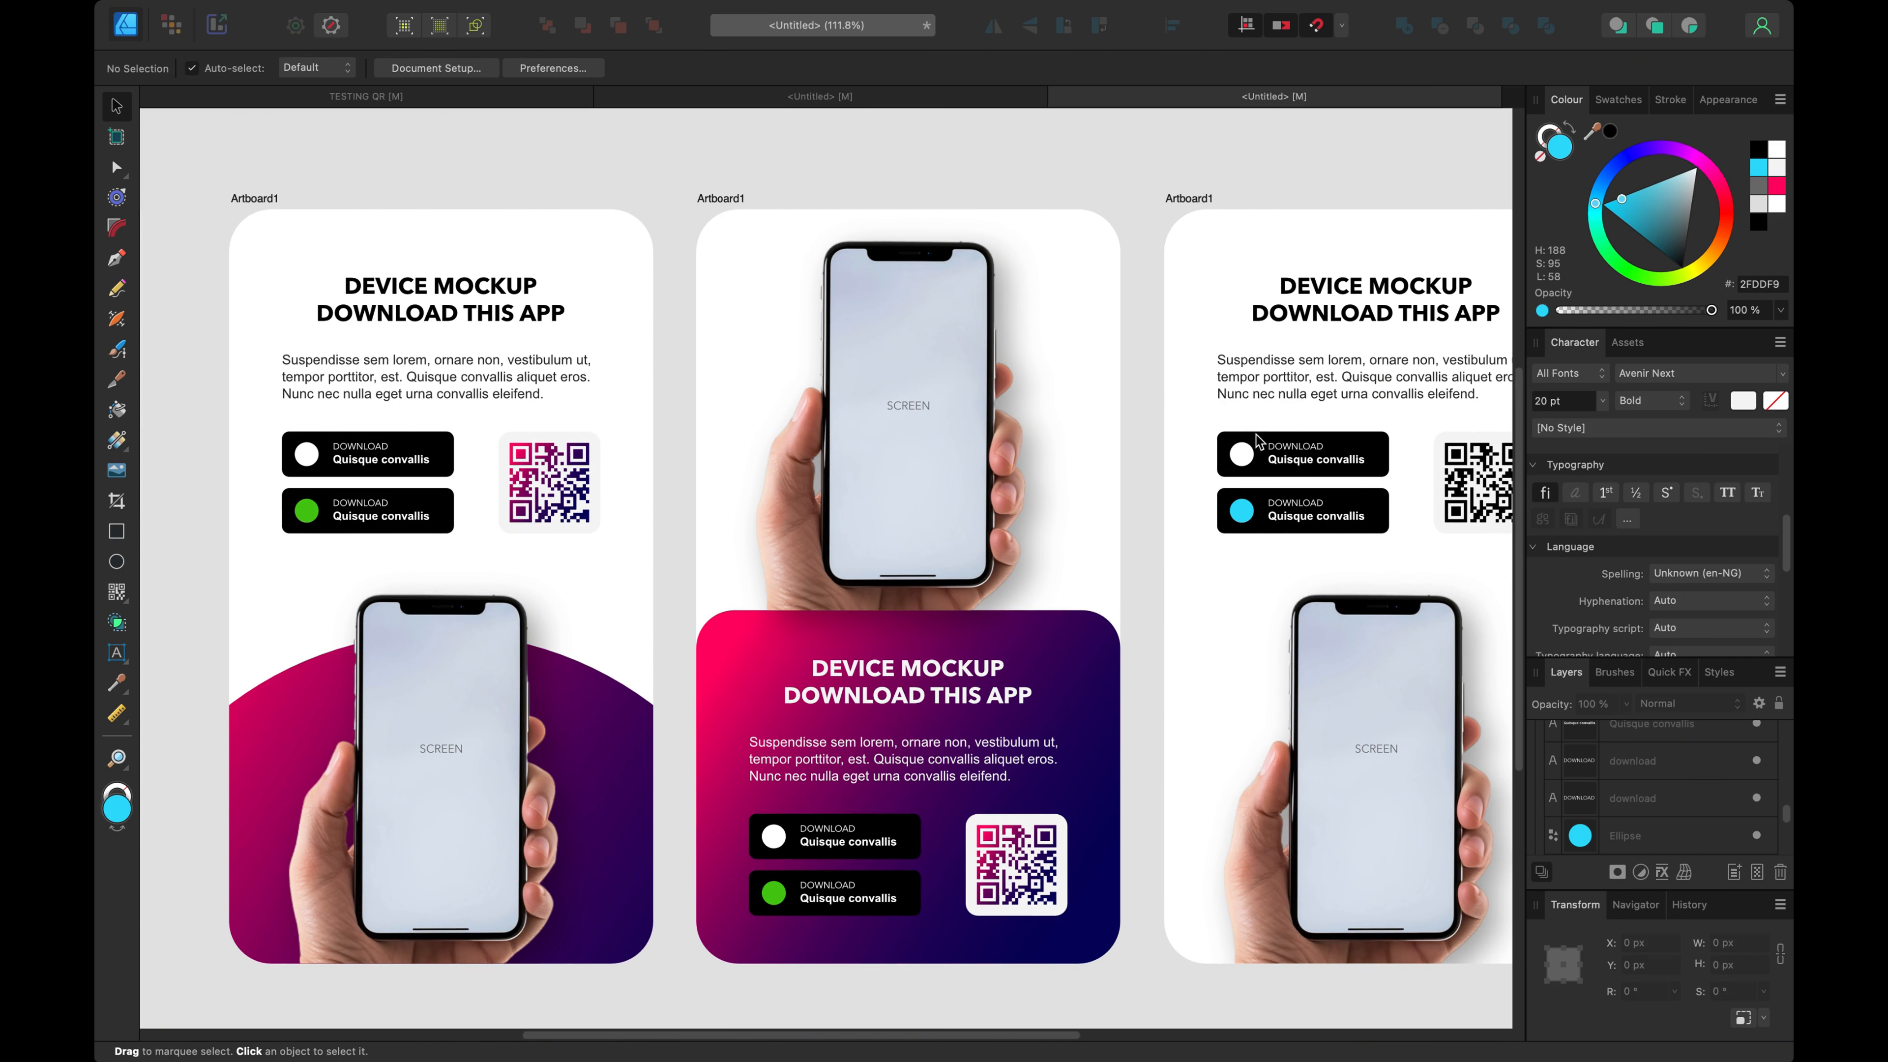
{"action": "left_click", "coordinate": [1250, 460]}
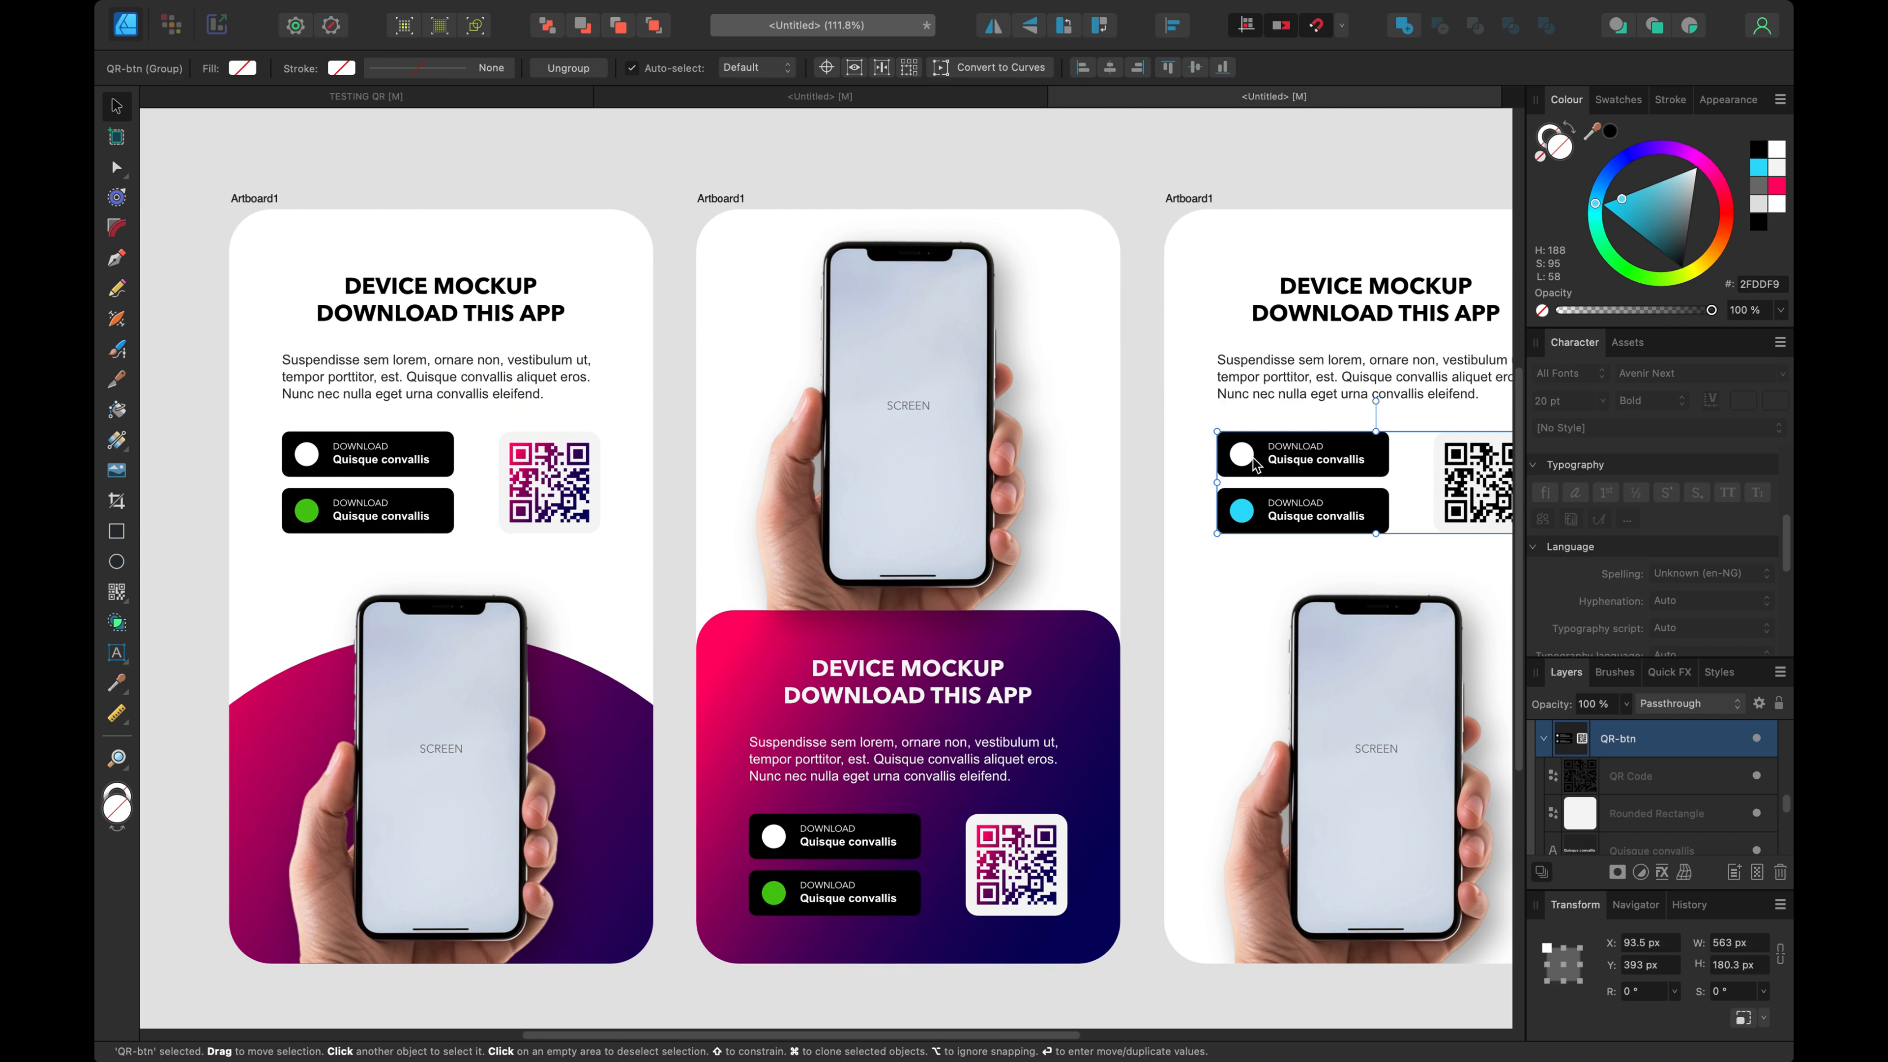
{"action": "double_click", "coordinate": [1248, 460]}
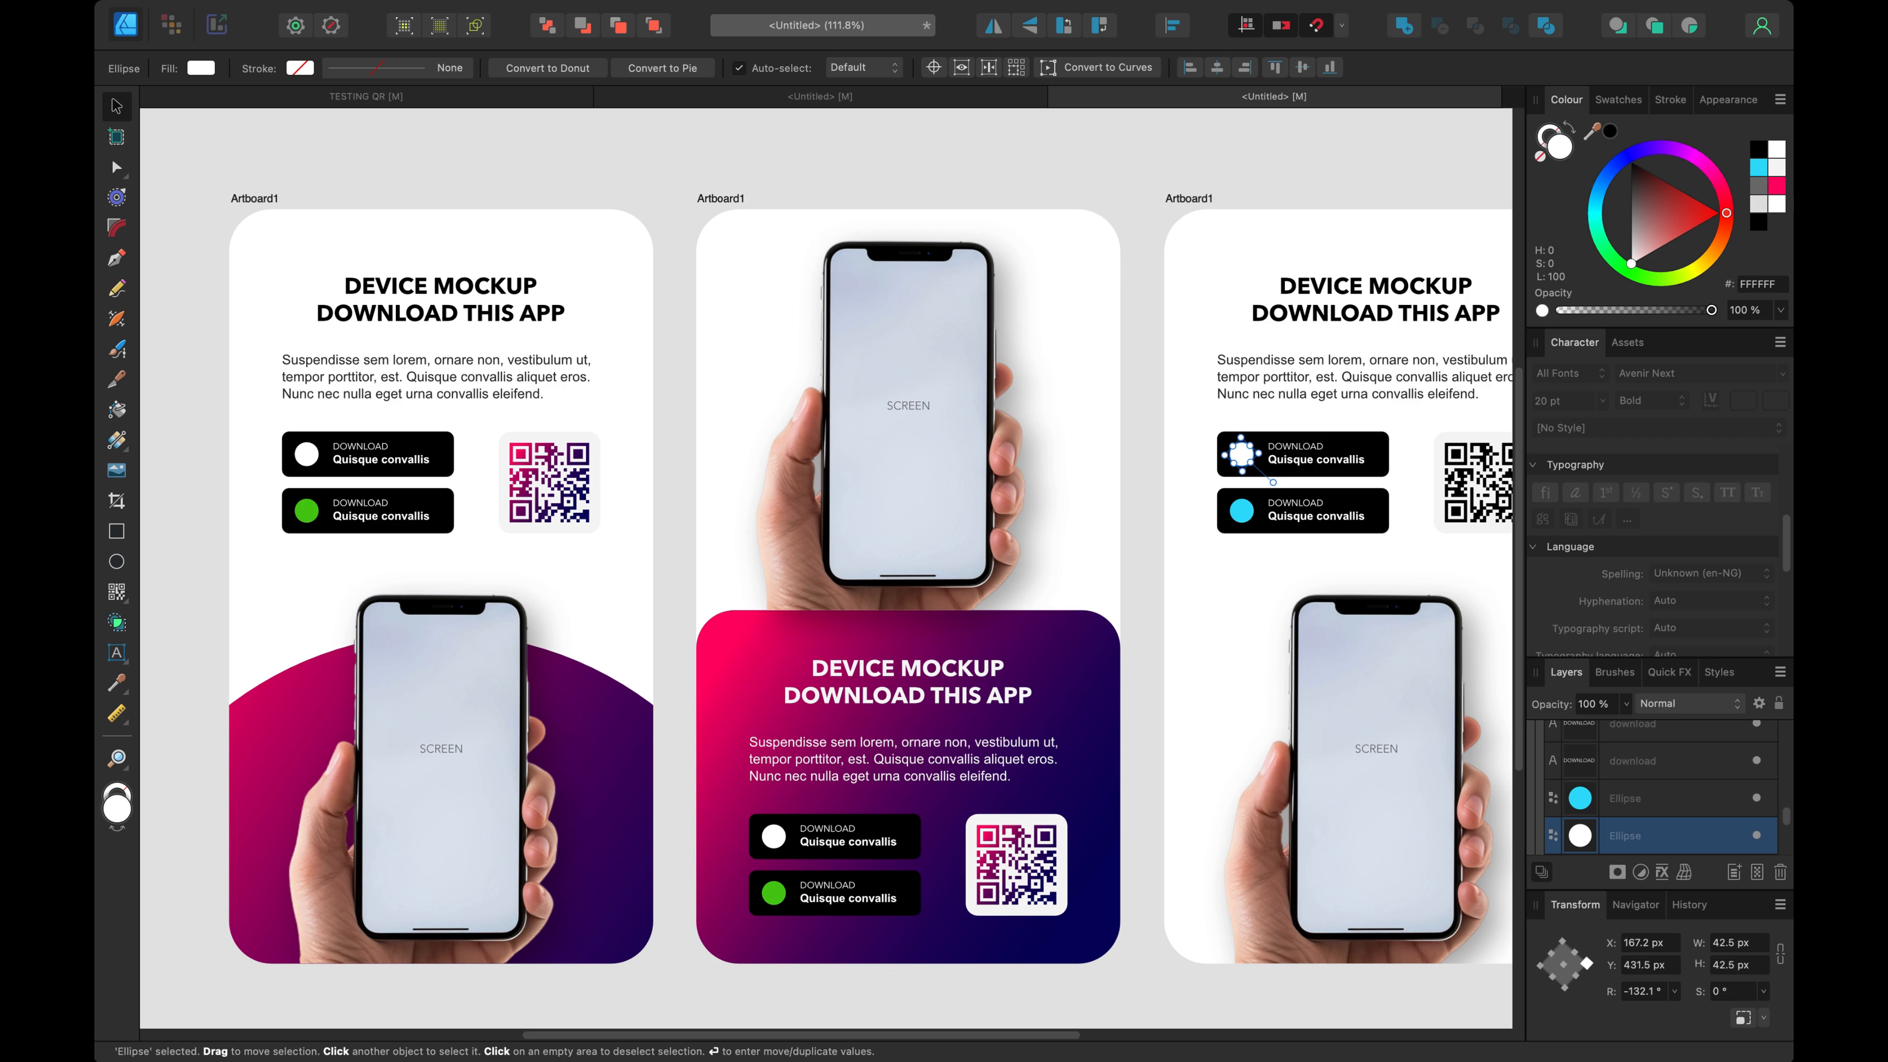
{"action": "left_click_drag", "start_coordinate": [1692, 165], "coordinate": [1674, 149]}
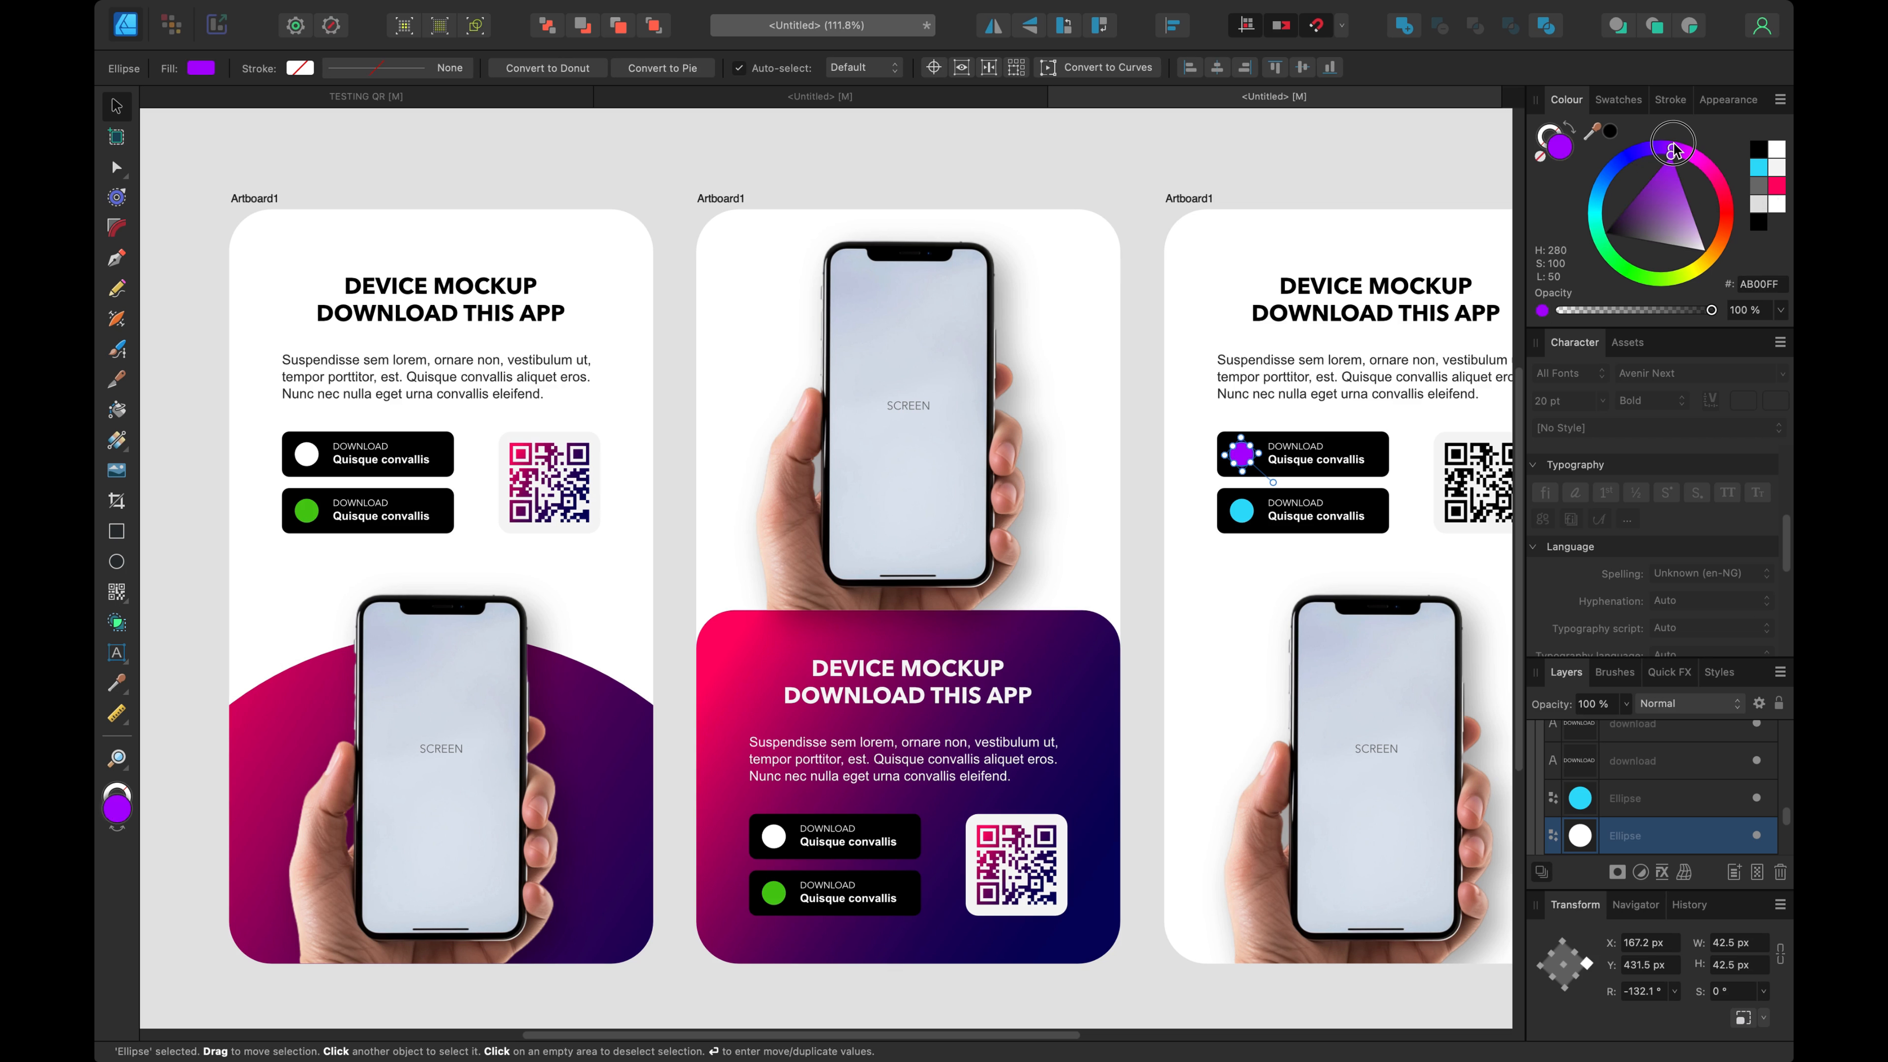
{"action": "left_click", "coordinate": [1716, 183]}
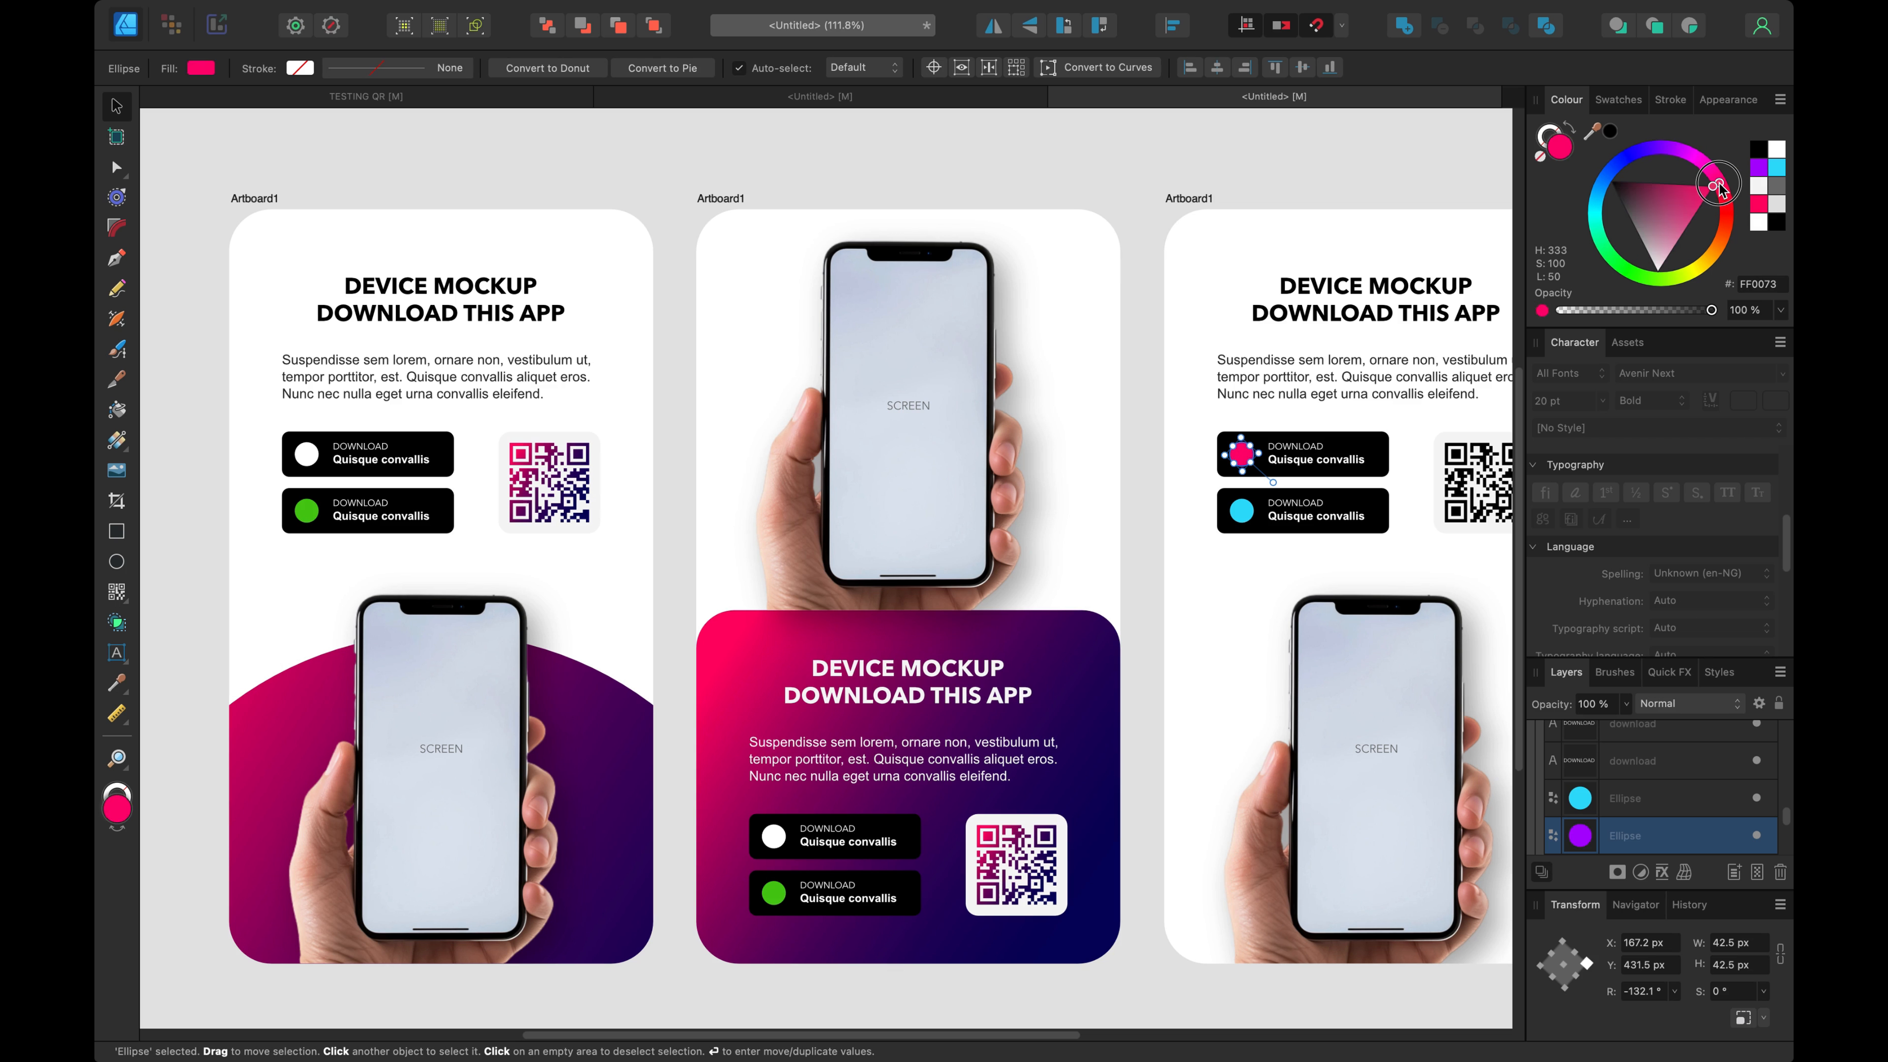
{"action": "left_click", "coordinate": [1347, 155]}
Step: Fill the third artboard's background with black 000000
{"action": "scroll", "coordinate": [1379, 368], "scroll_direction": "right", "scroll_amount": 3}
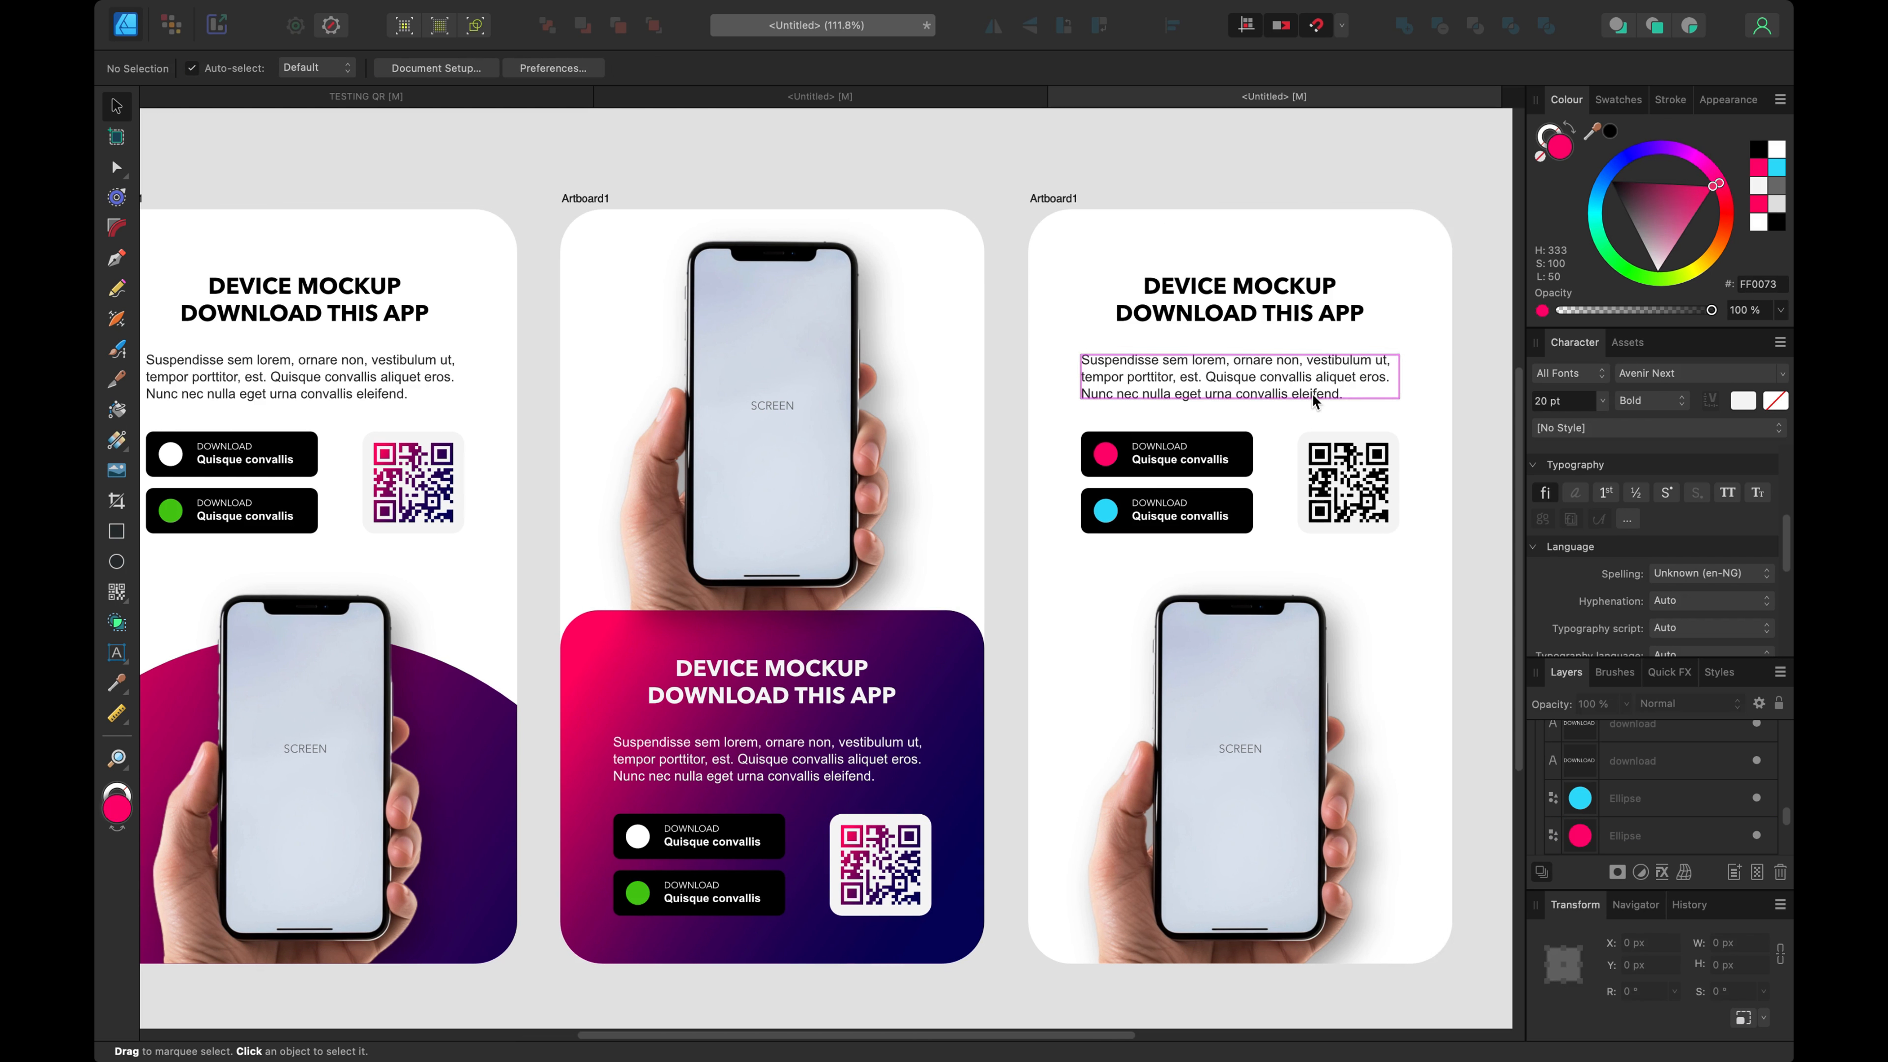
{"action": "scroll", "coordinate": [1312, 392], "scroll_direction": "up", "scroll_amount": 2}
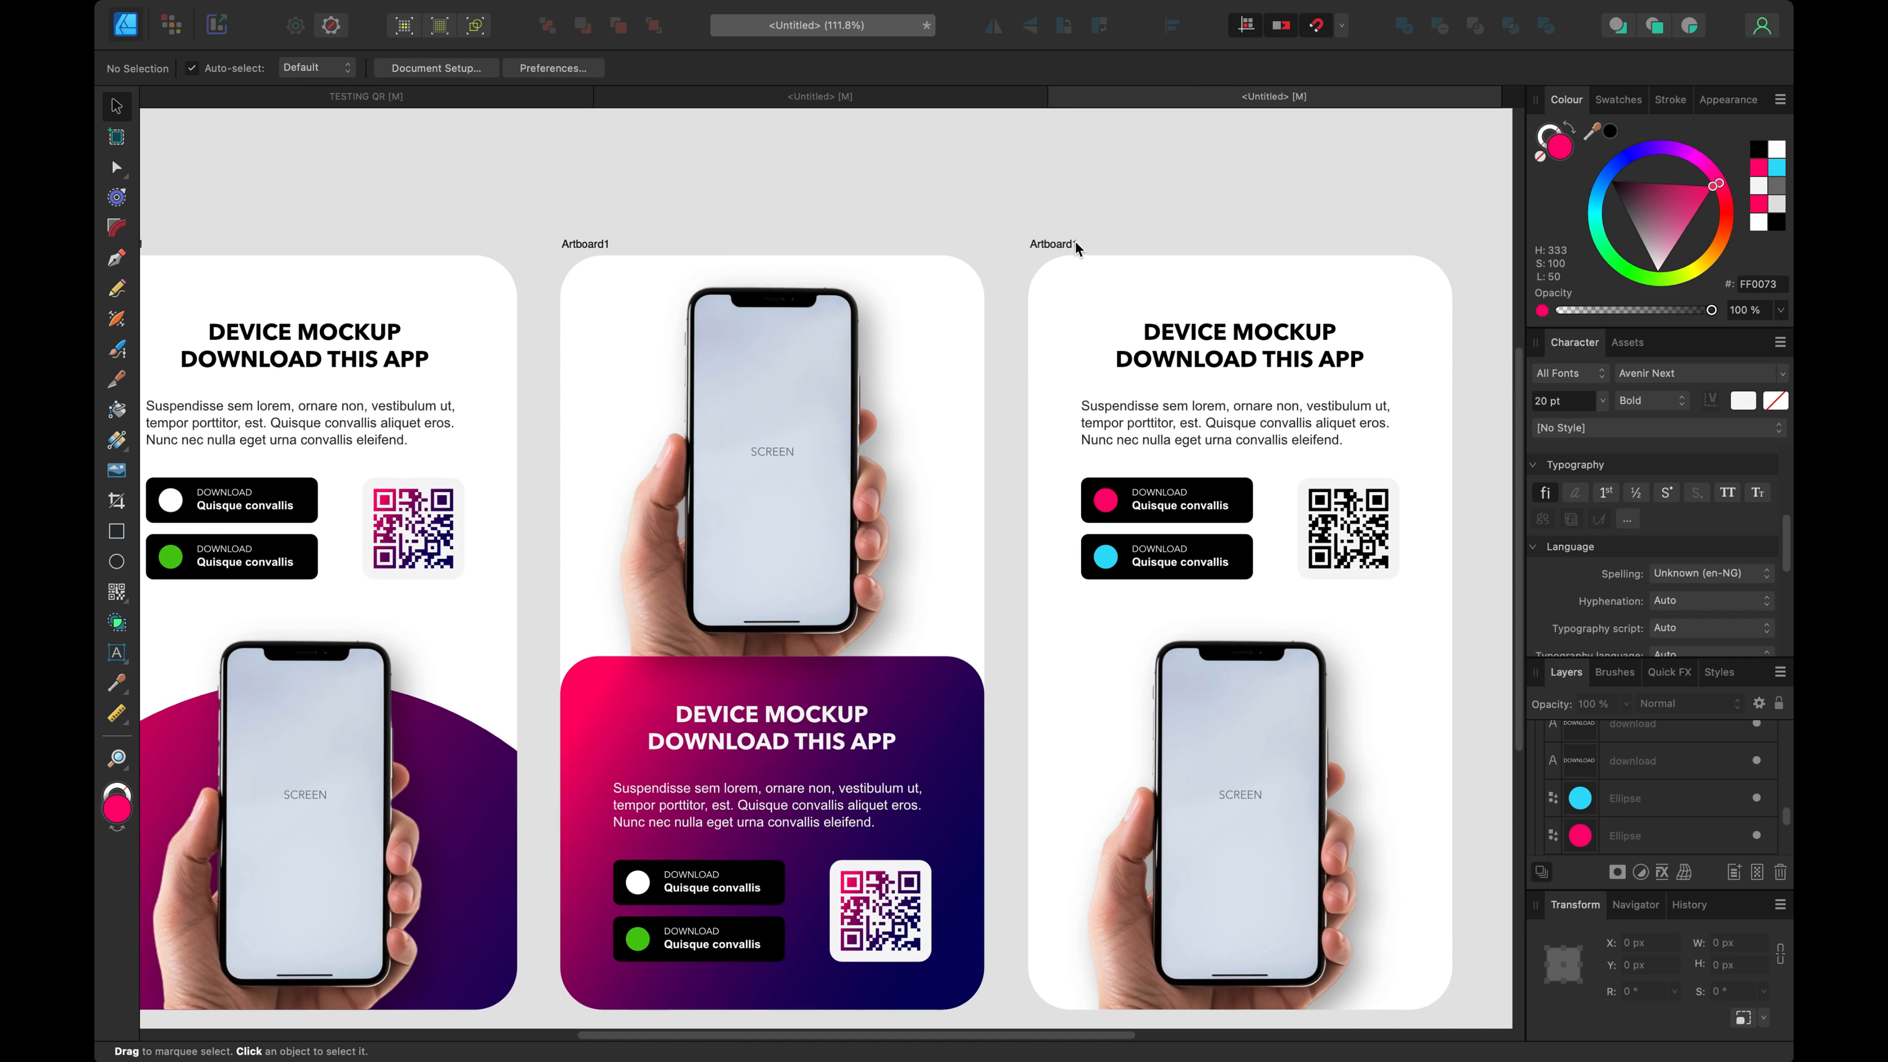
{"action": "left_click", "coordinate": [1056, 244]}
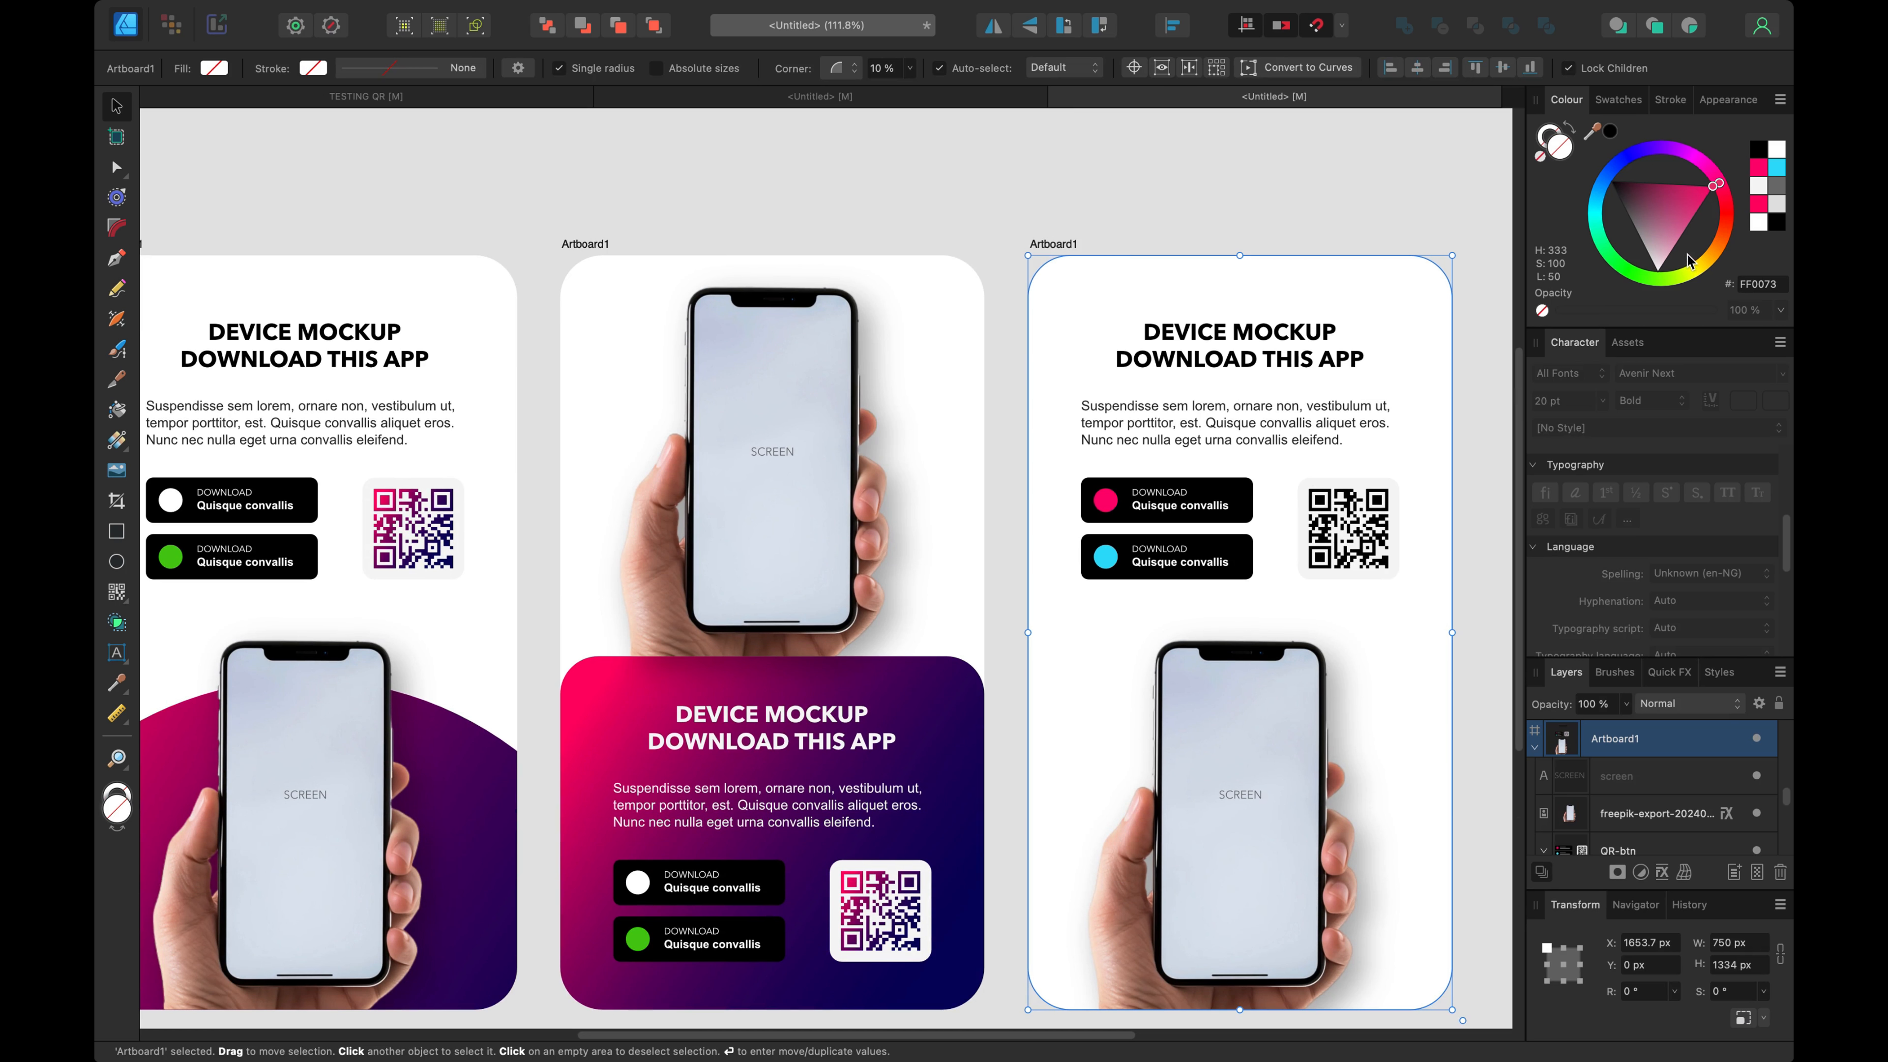
{"action": "left_click_drag", "start_coordinate": [1701, 216], "coordinate": [1564, 151]}
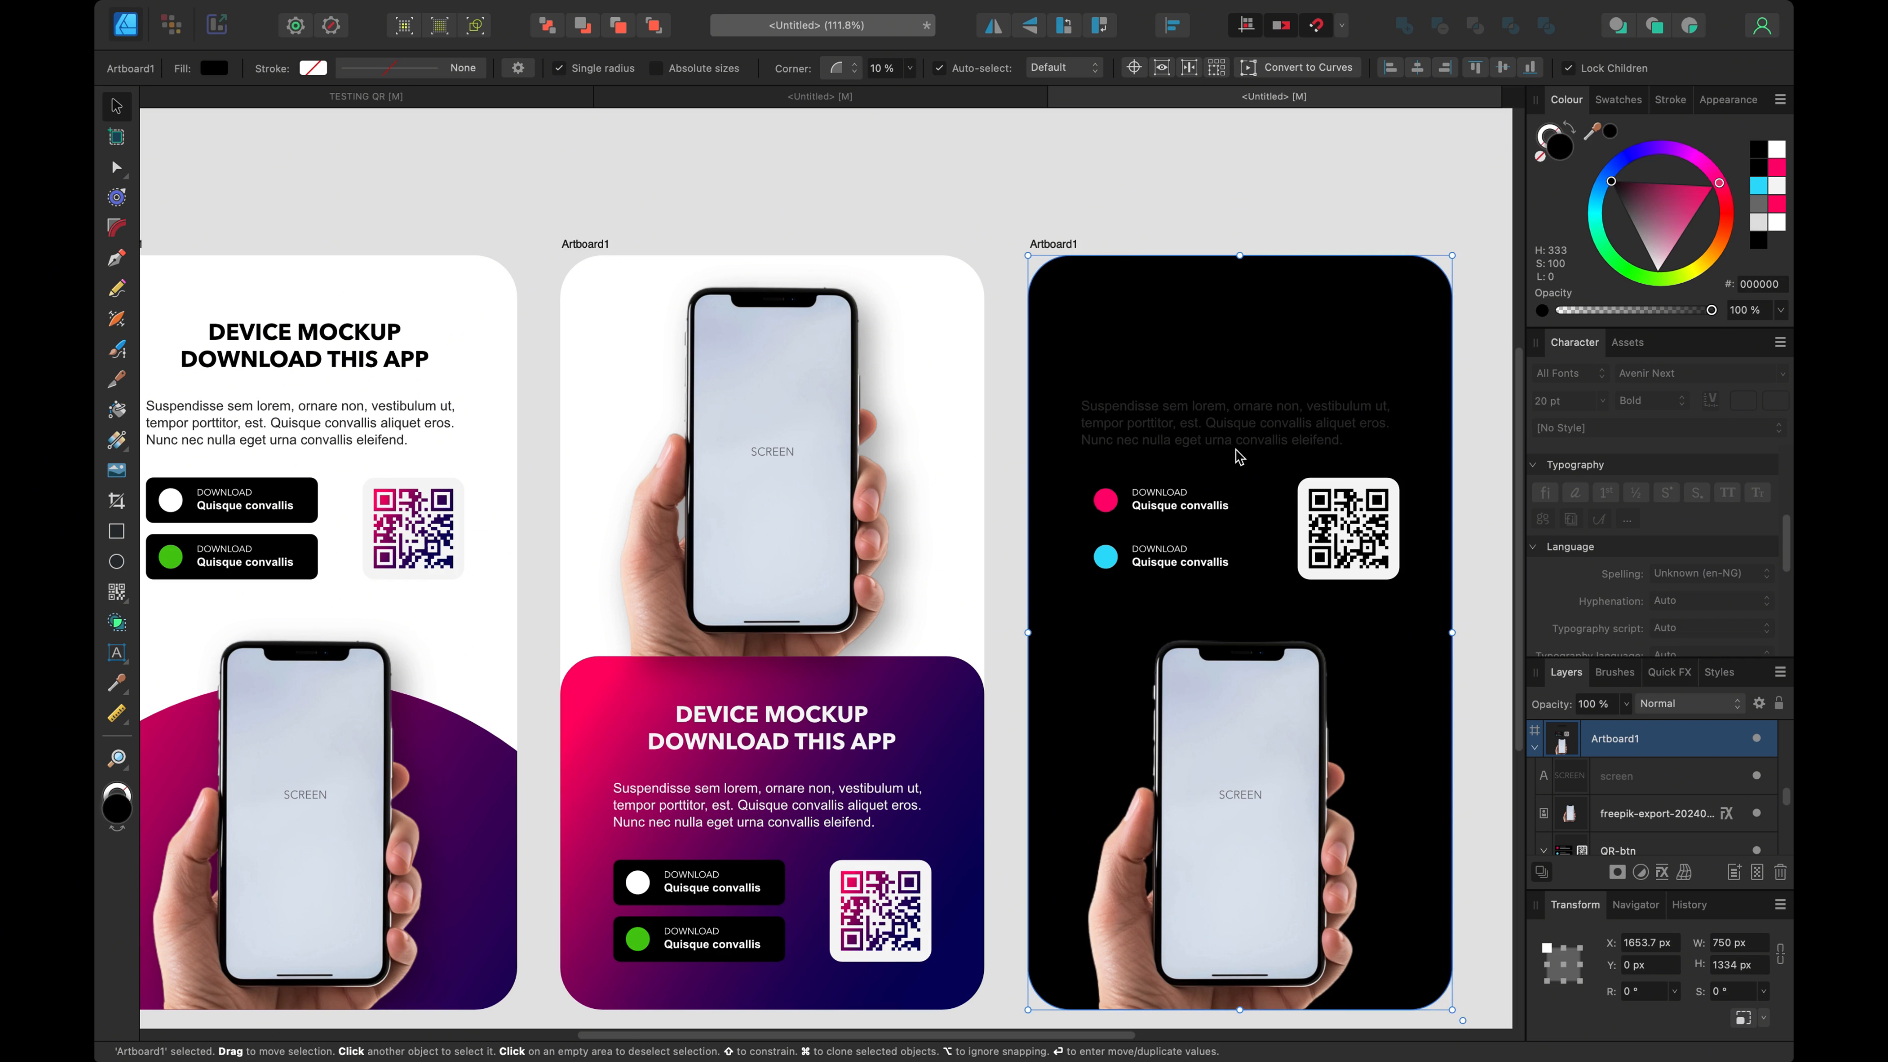
Step: Recolour both download button rectangles on the black artboard to off-white F5F5F5
{"action": "scroll", "coordinate": [1234, 452], "scroll_direction": "left", "scroll_amount": 5}
{"action": "scroll", "coordinate": [1234, 456], "scroll_direction": "right", "scroll_amount": 8}
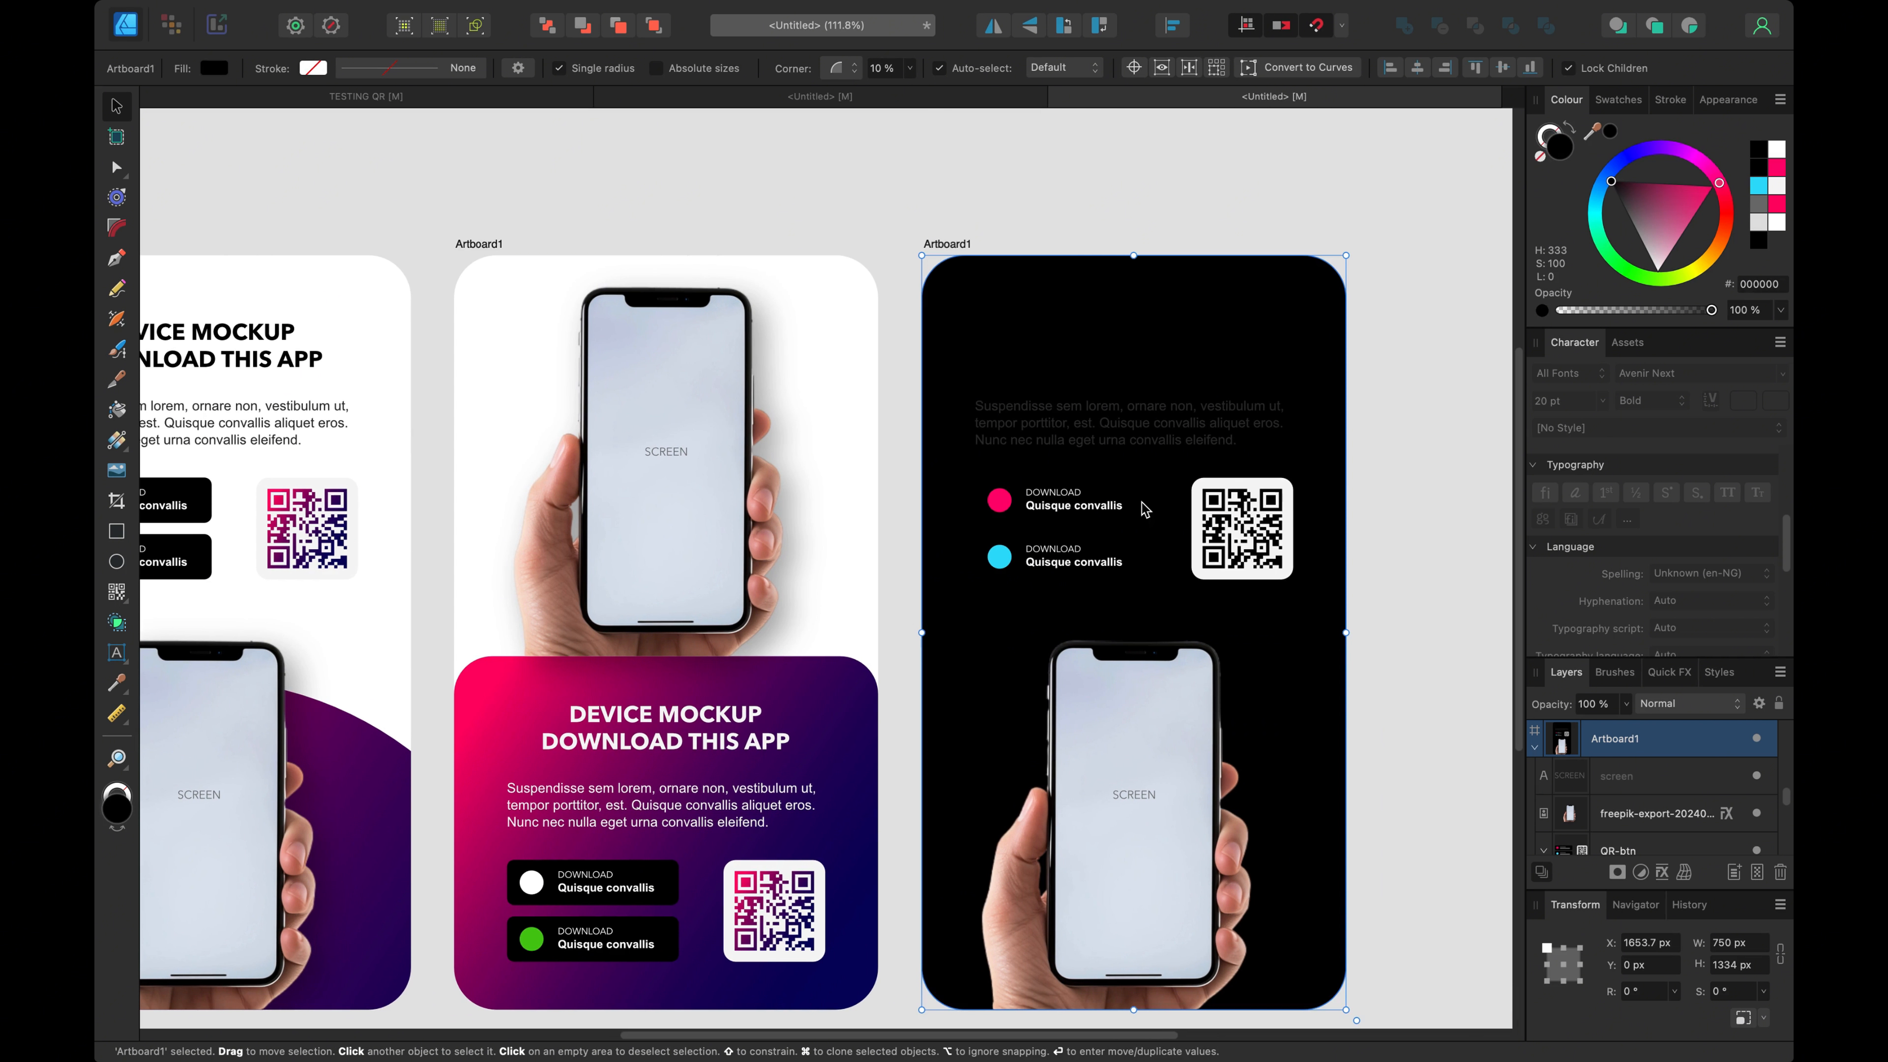
{"action": "left_click", "coordinate": [1141, 509]}
{"action": "double_click", "coordinate": [1142, 515]}
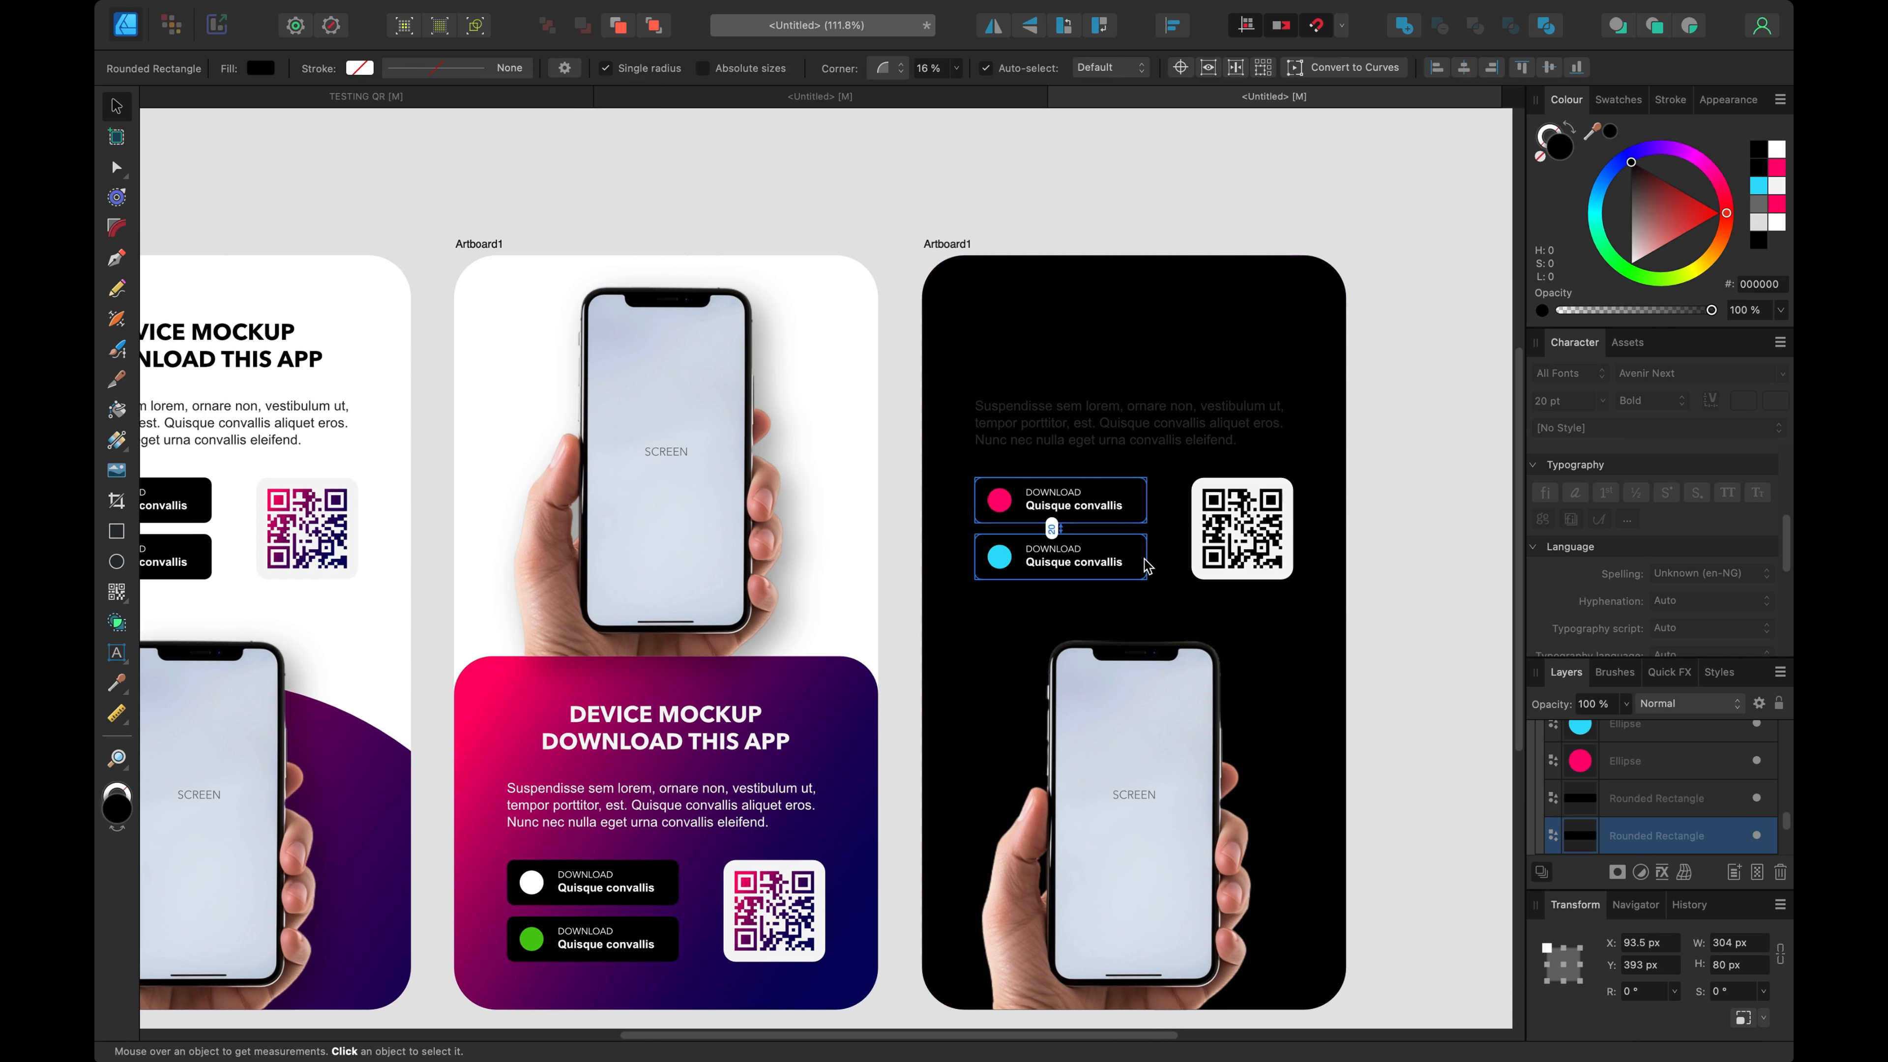
{"action": "left_click", "coordinate": [1134, 547]}
{"action": "left_click", "coordinate": [1137, 499], "text": "shift"}
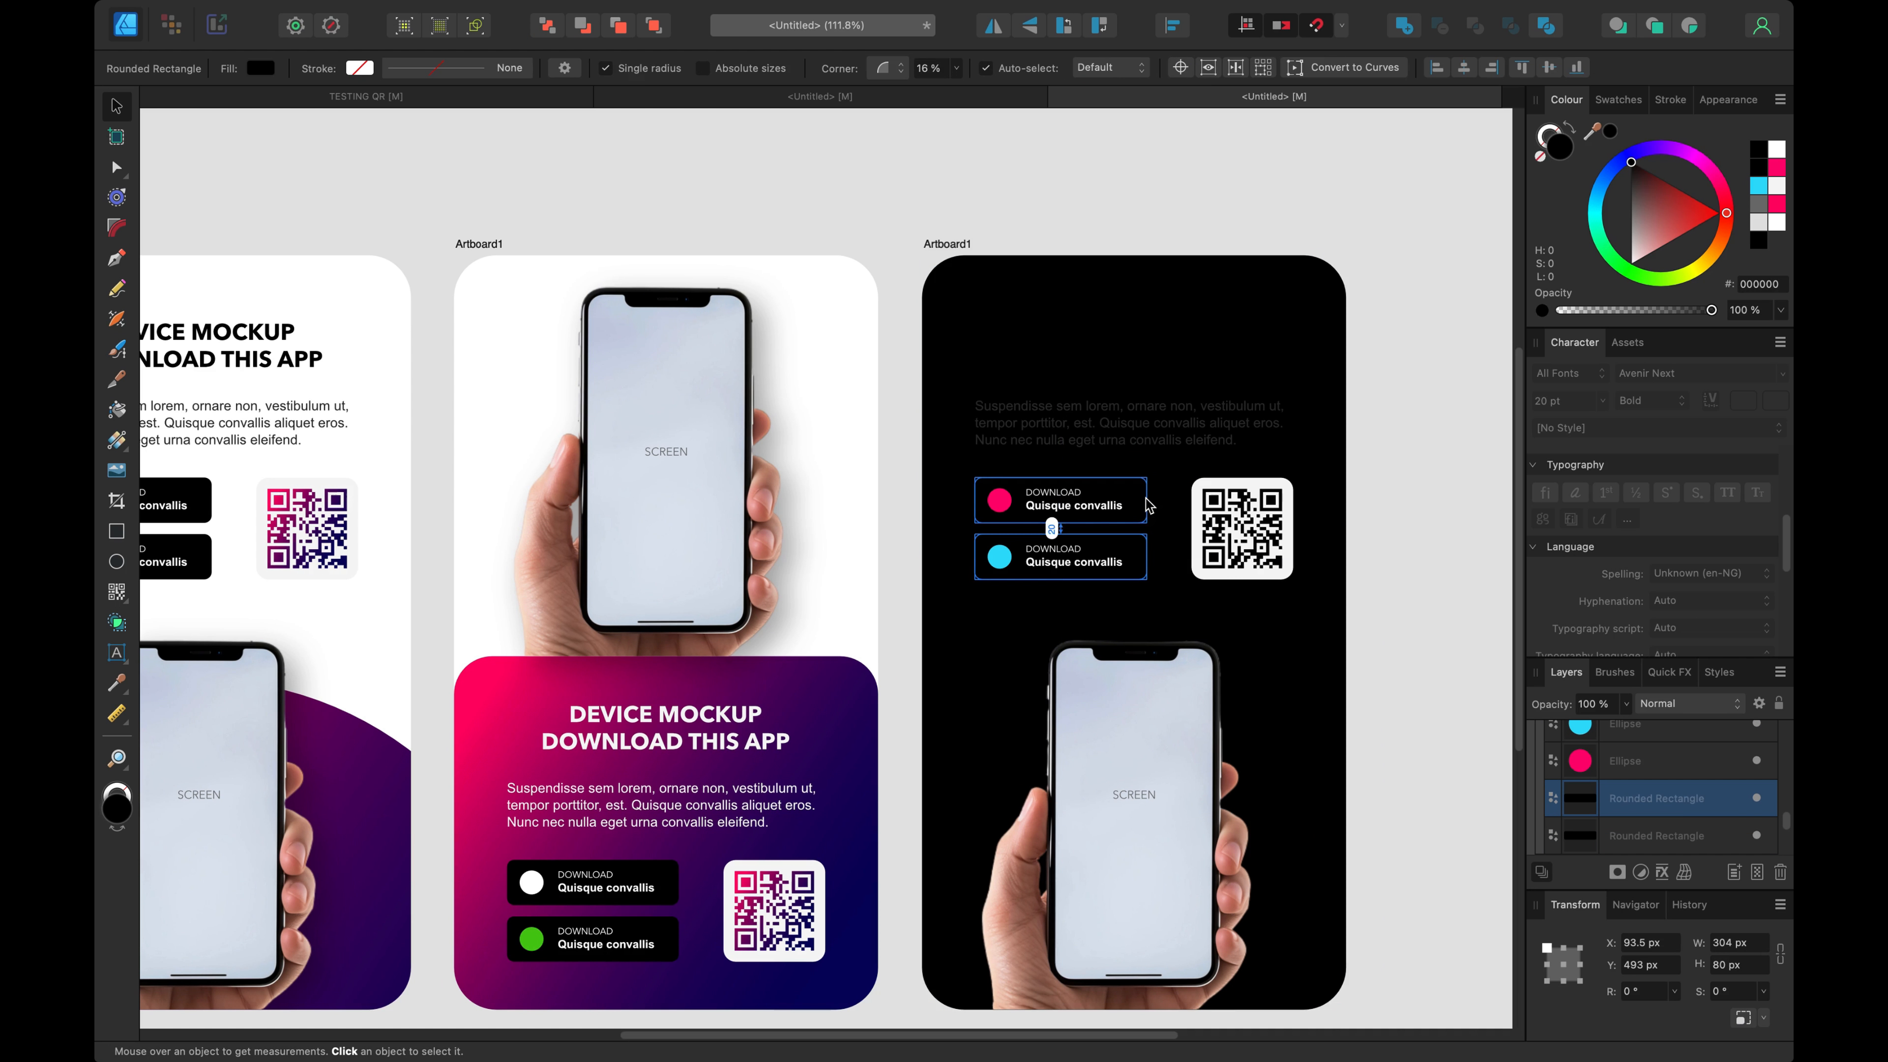
{"action": "left_click", "coordinate": [1775, 187]}
Step: Recolour all four text labels on the black artboard's download buttons to black 000000
{"action": "left_click", "coordinate": [1068, 498]}
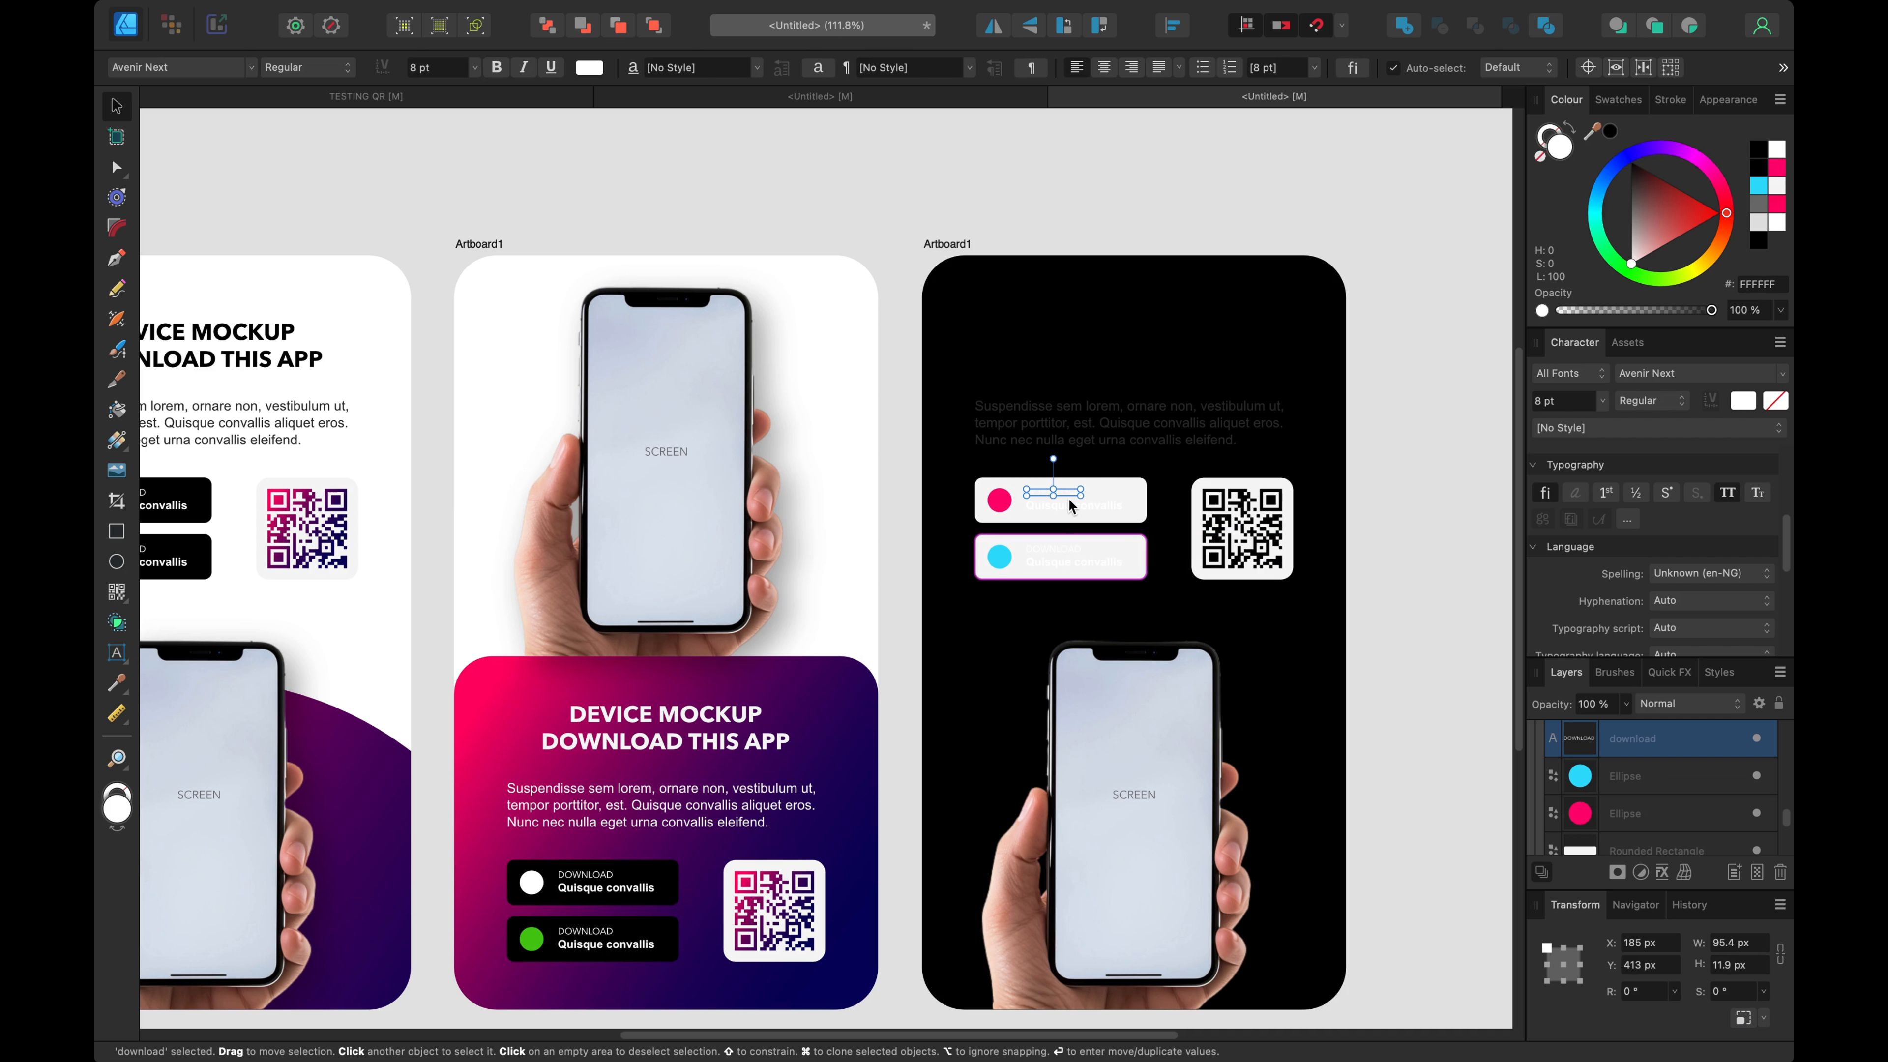
{"action": "left_click", "coordinate": [1077, 551], "text": "shift"}
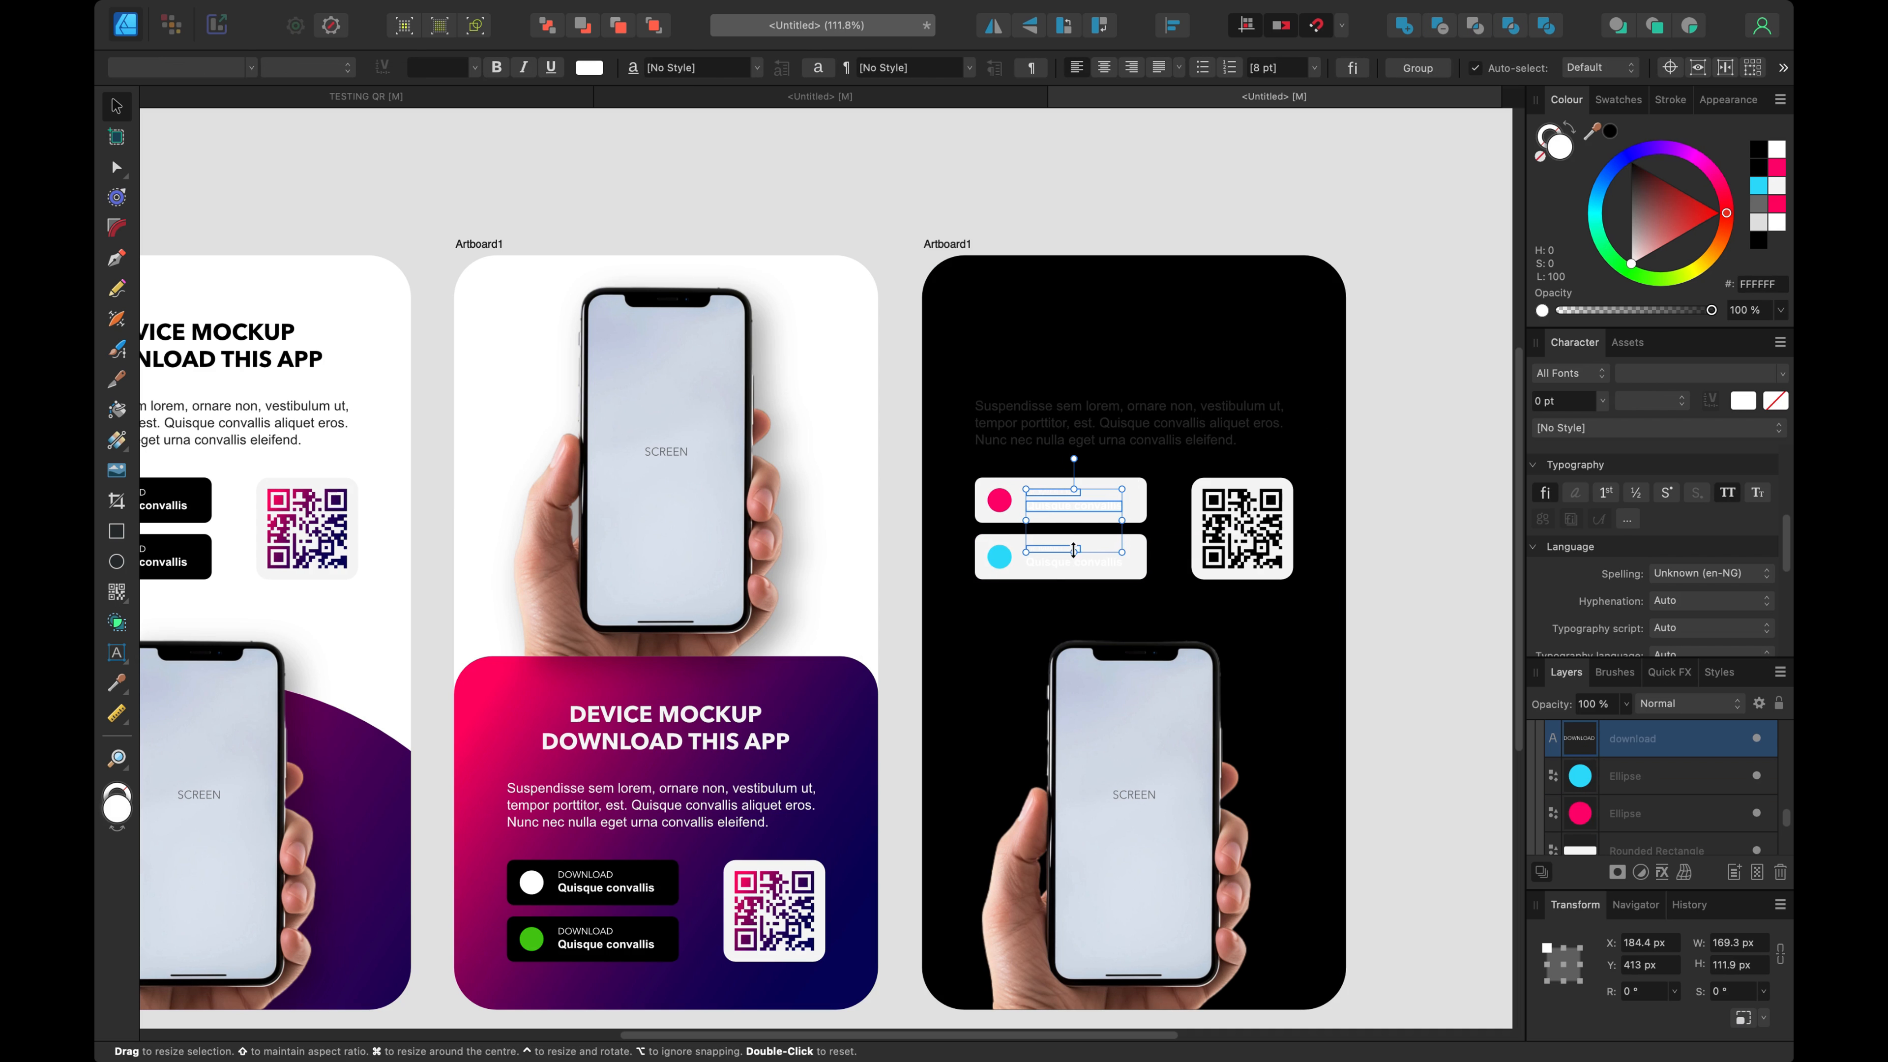
{"action": "left_click", "coordinate": [1070, 562], "text": "shift"}
{"action": "left_click", "coordinate": [1761, 167]}
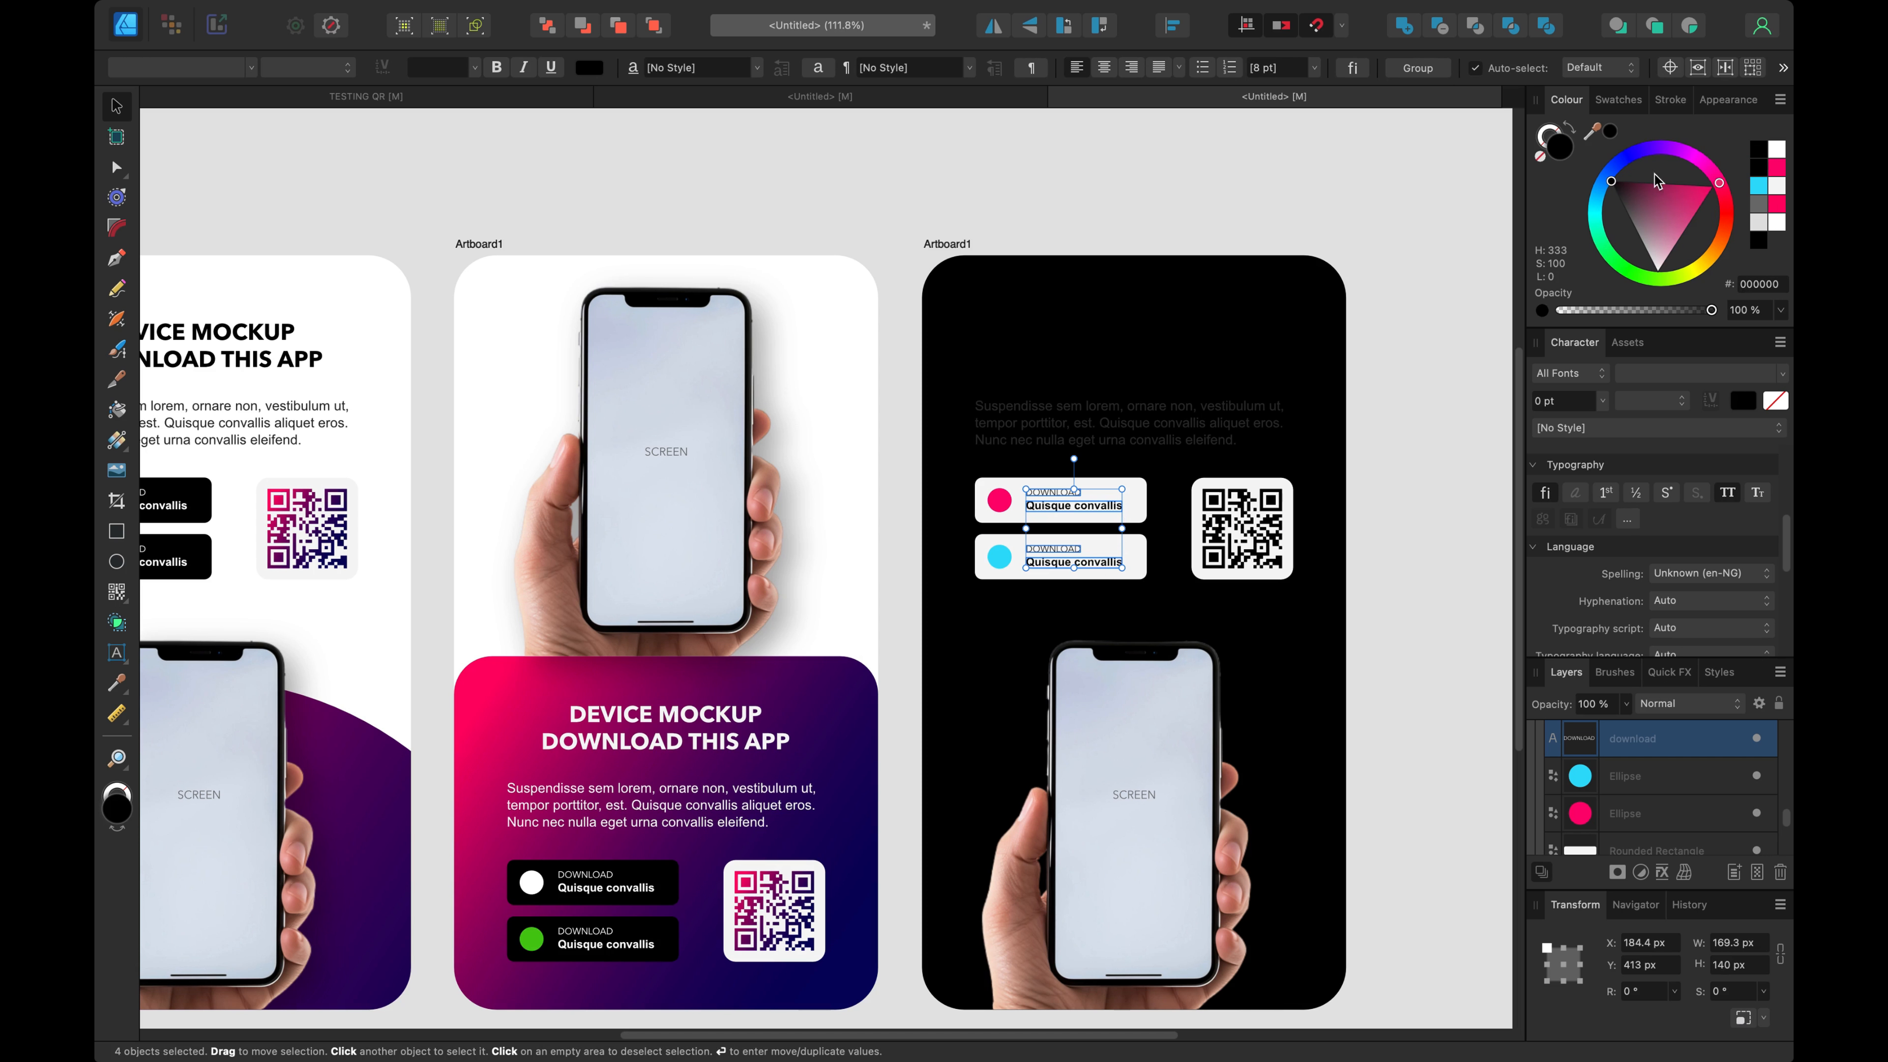
{"action": "left_click", "coordinate": [1217, 186]}
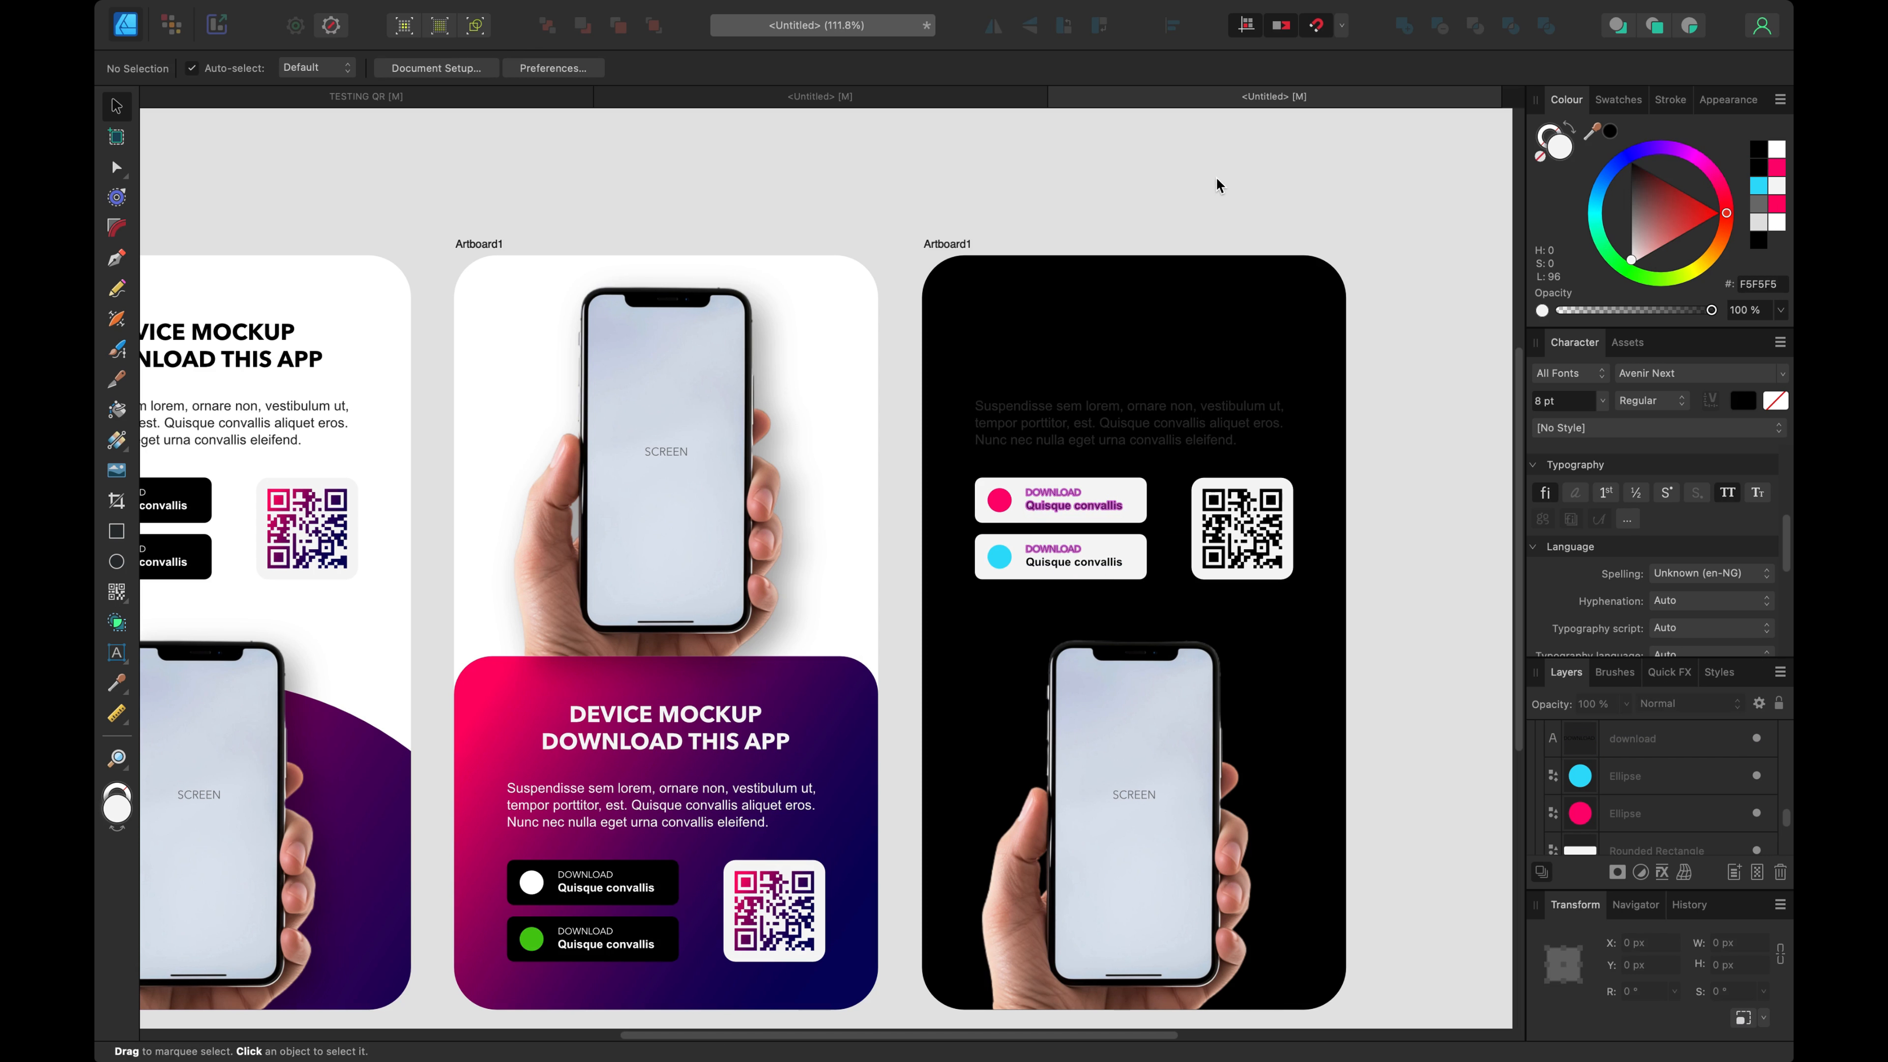
Step: Recolour the heading and paragraph on the black artboard to off-white F5F5F5
{"action": "left_click", "coordinate": [1103, 426]}
{"action": "left_click", "coordinate": [1138, 328], "text": "shift"}
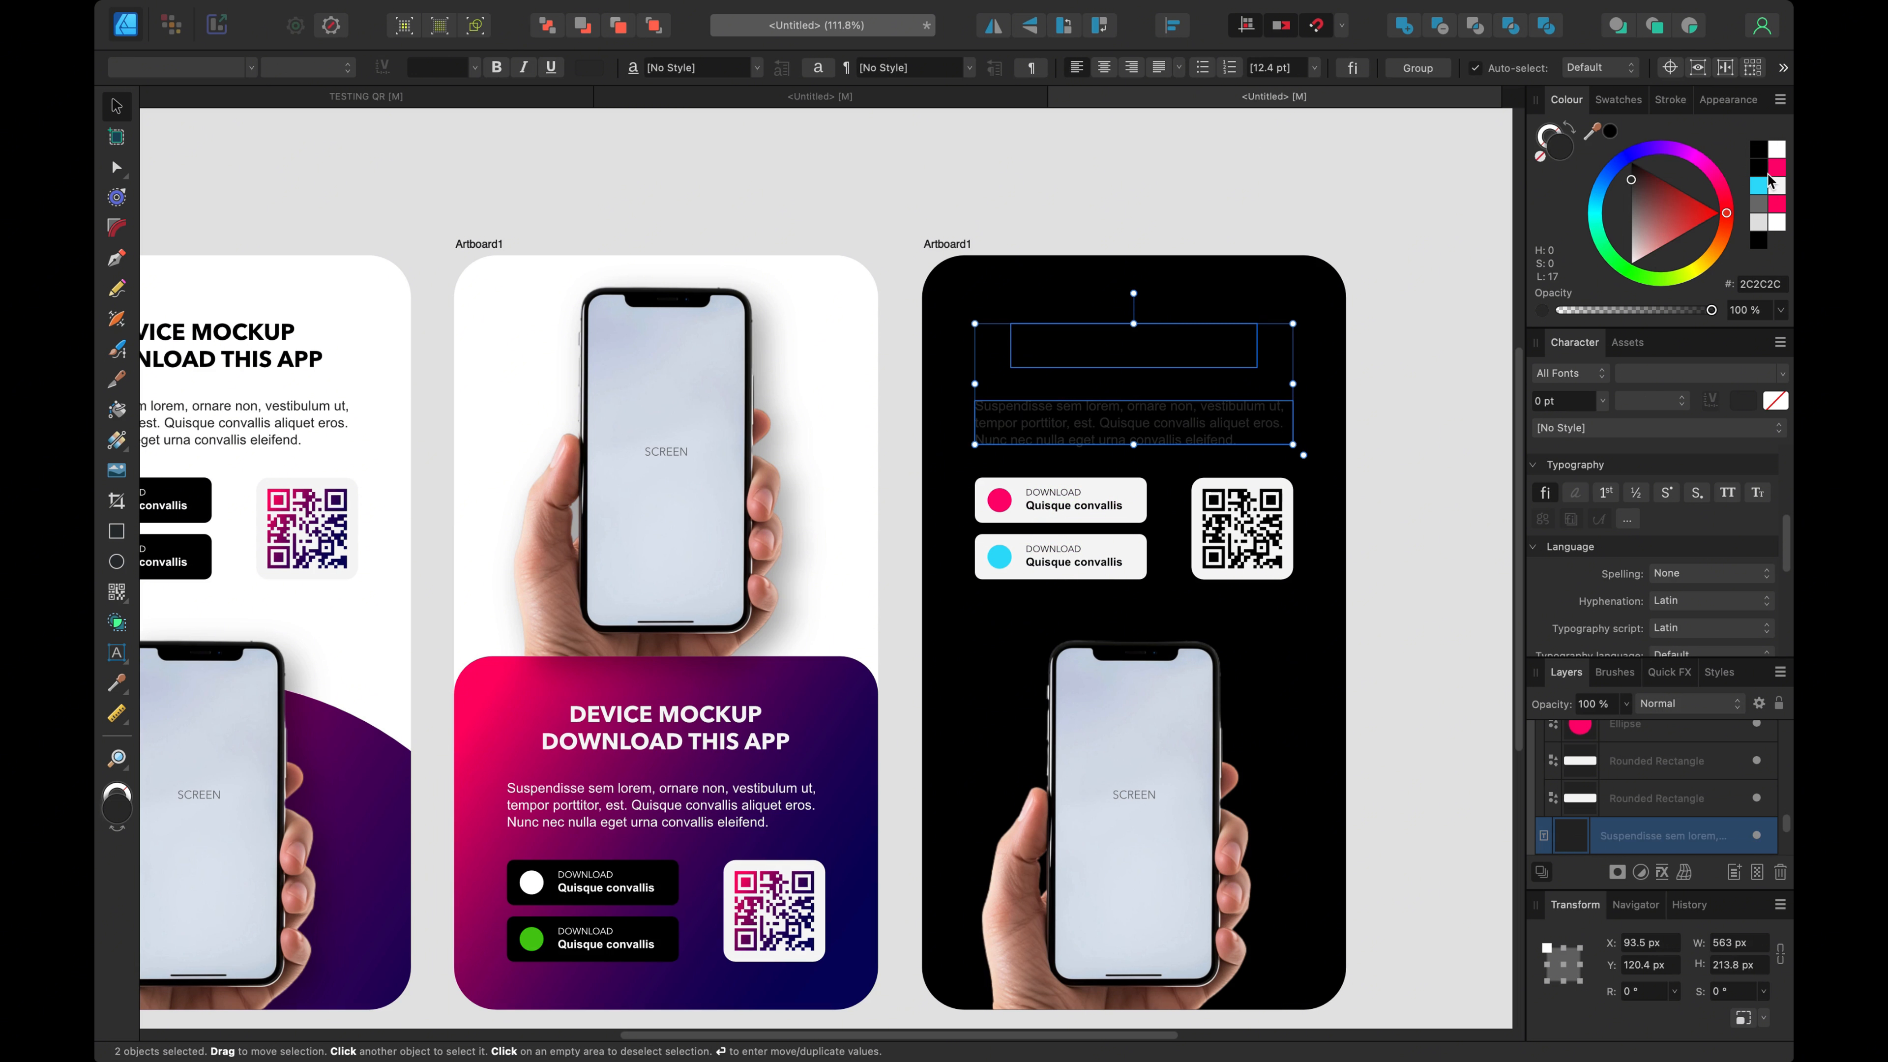
{"action": "left_click", "coordinate": [1764, 173]}
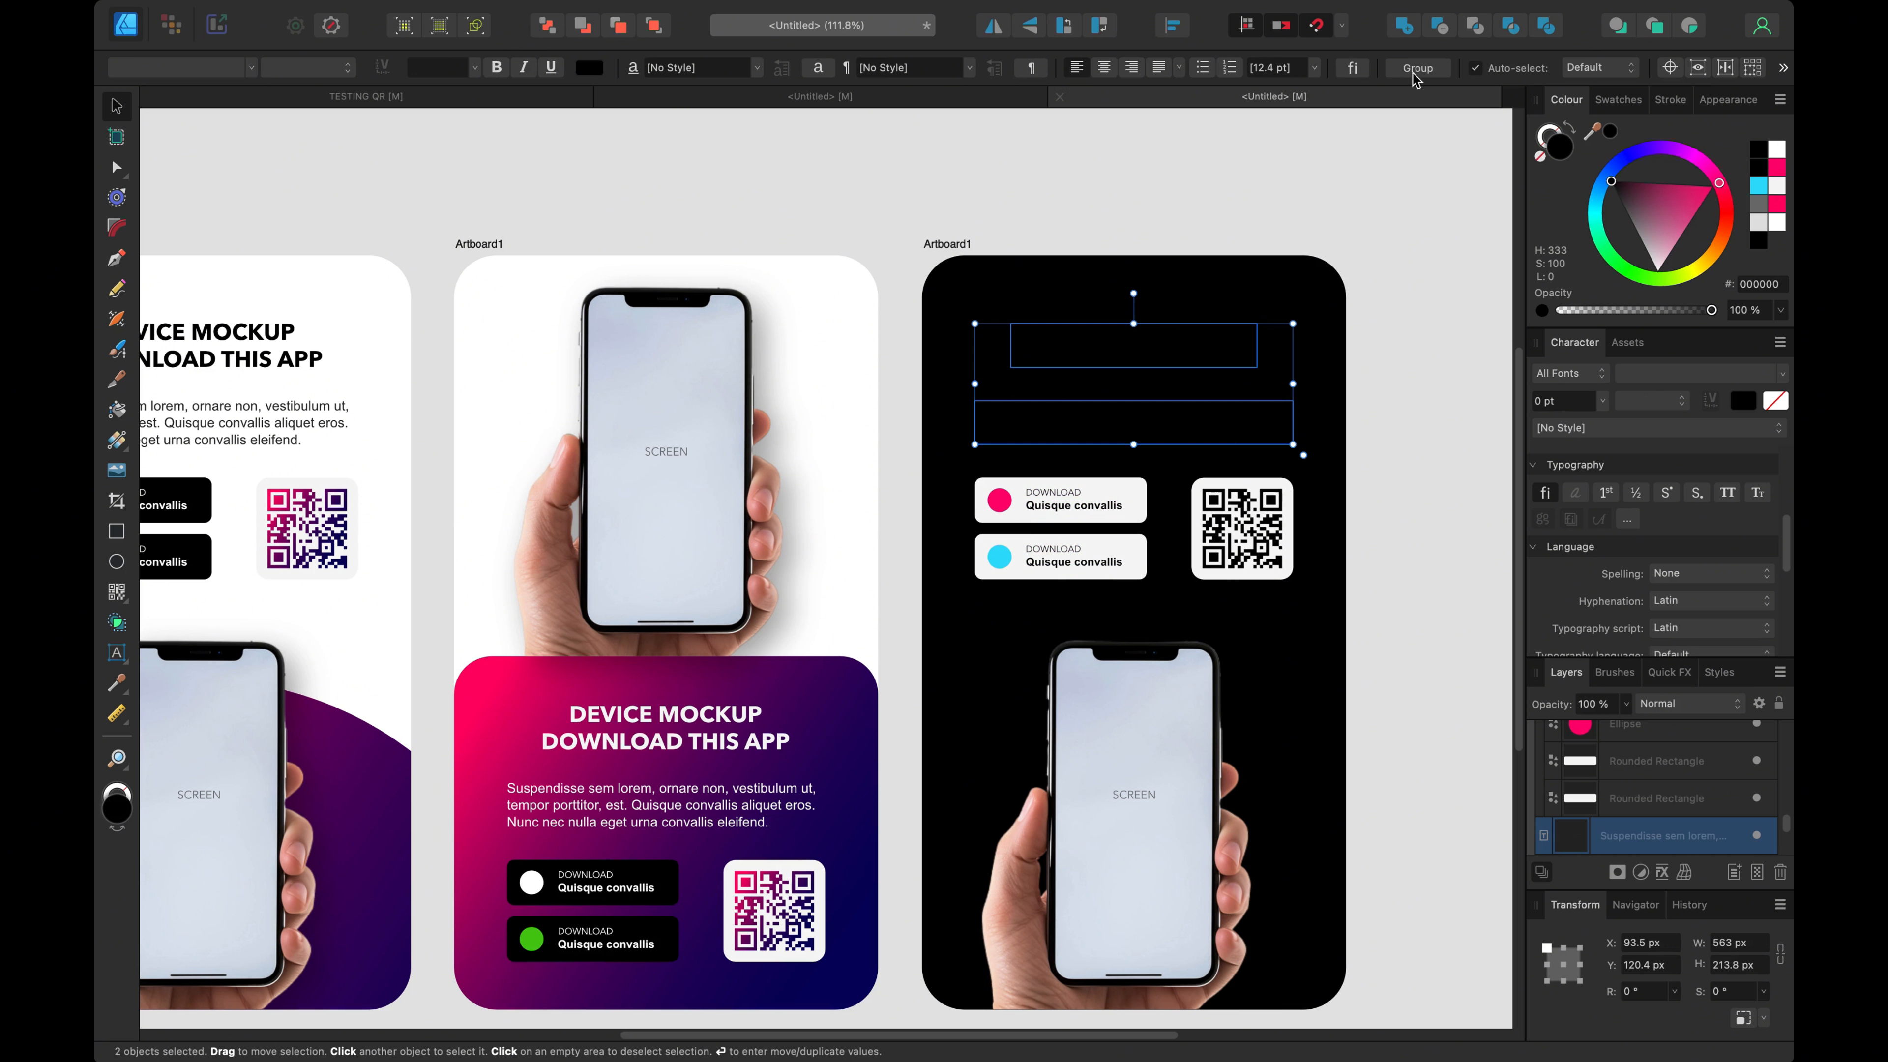
{"action": "left_click", "coordinate": [1777, 191]}
{"action": "scroll", "coordinate": [1314, 585], "scroll_direction": "down", "scroll_amount": 3}
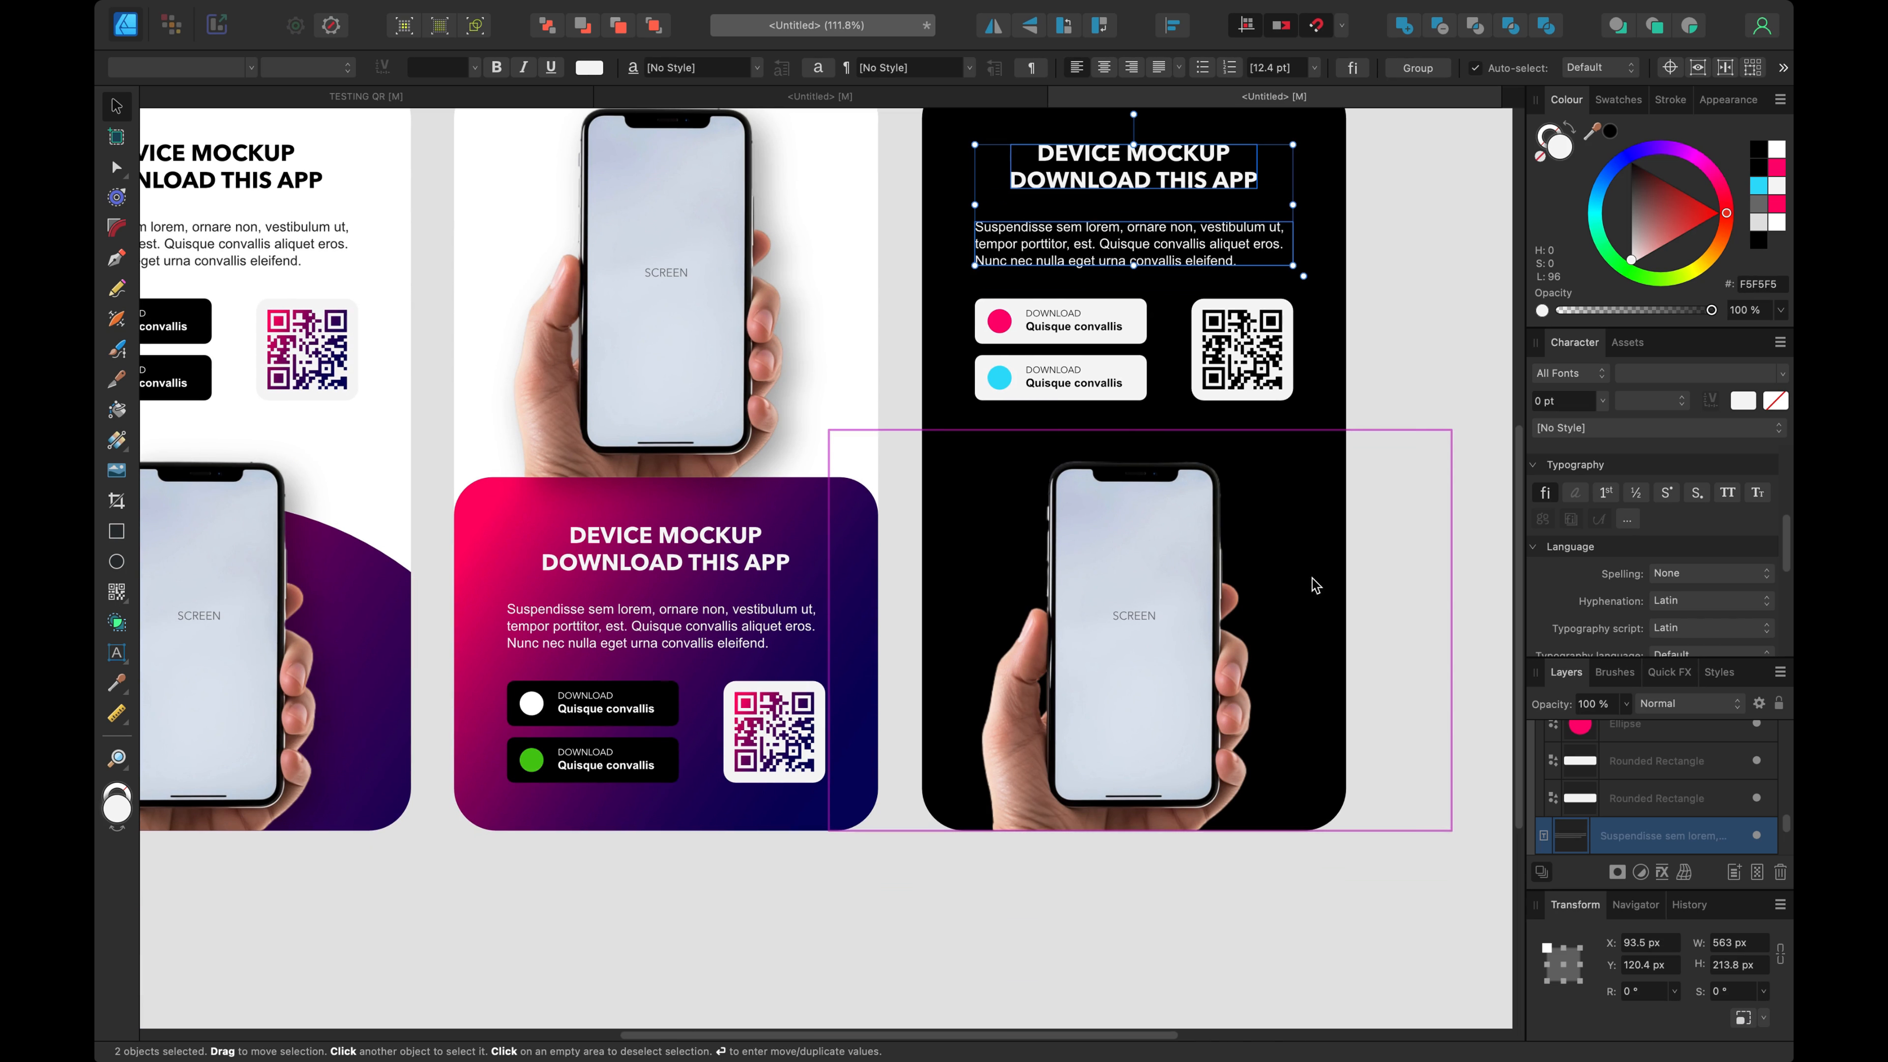
{"action": "left_click", "coordinate": [1454, 252]}
Step: Apply a diagonal linear gradient from dark grey 4D4D4D at the upper left to black 000000 at the lower right of the third artboard
{"action": "scroll", "coordinate": [1121, 590], "scroll_direction": "up", "scroll_amount": 3}
{"action": "scroll", "coordinate": [908, 607], "scroll_direction": "down", "scroll_amount": 1}
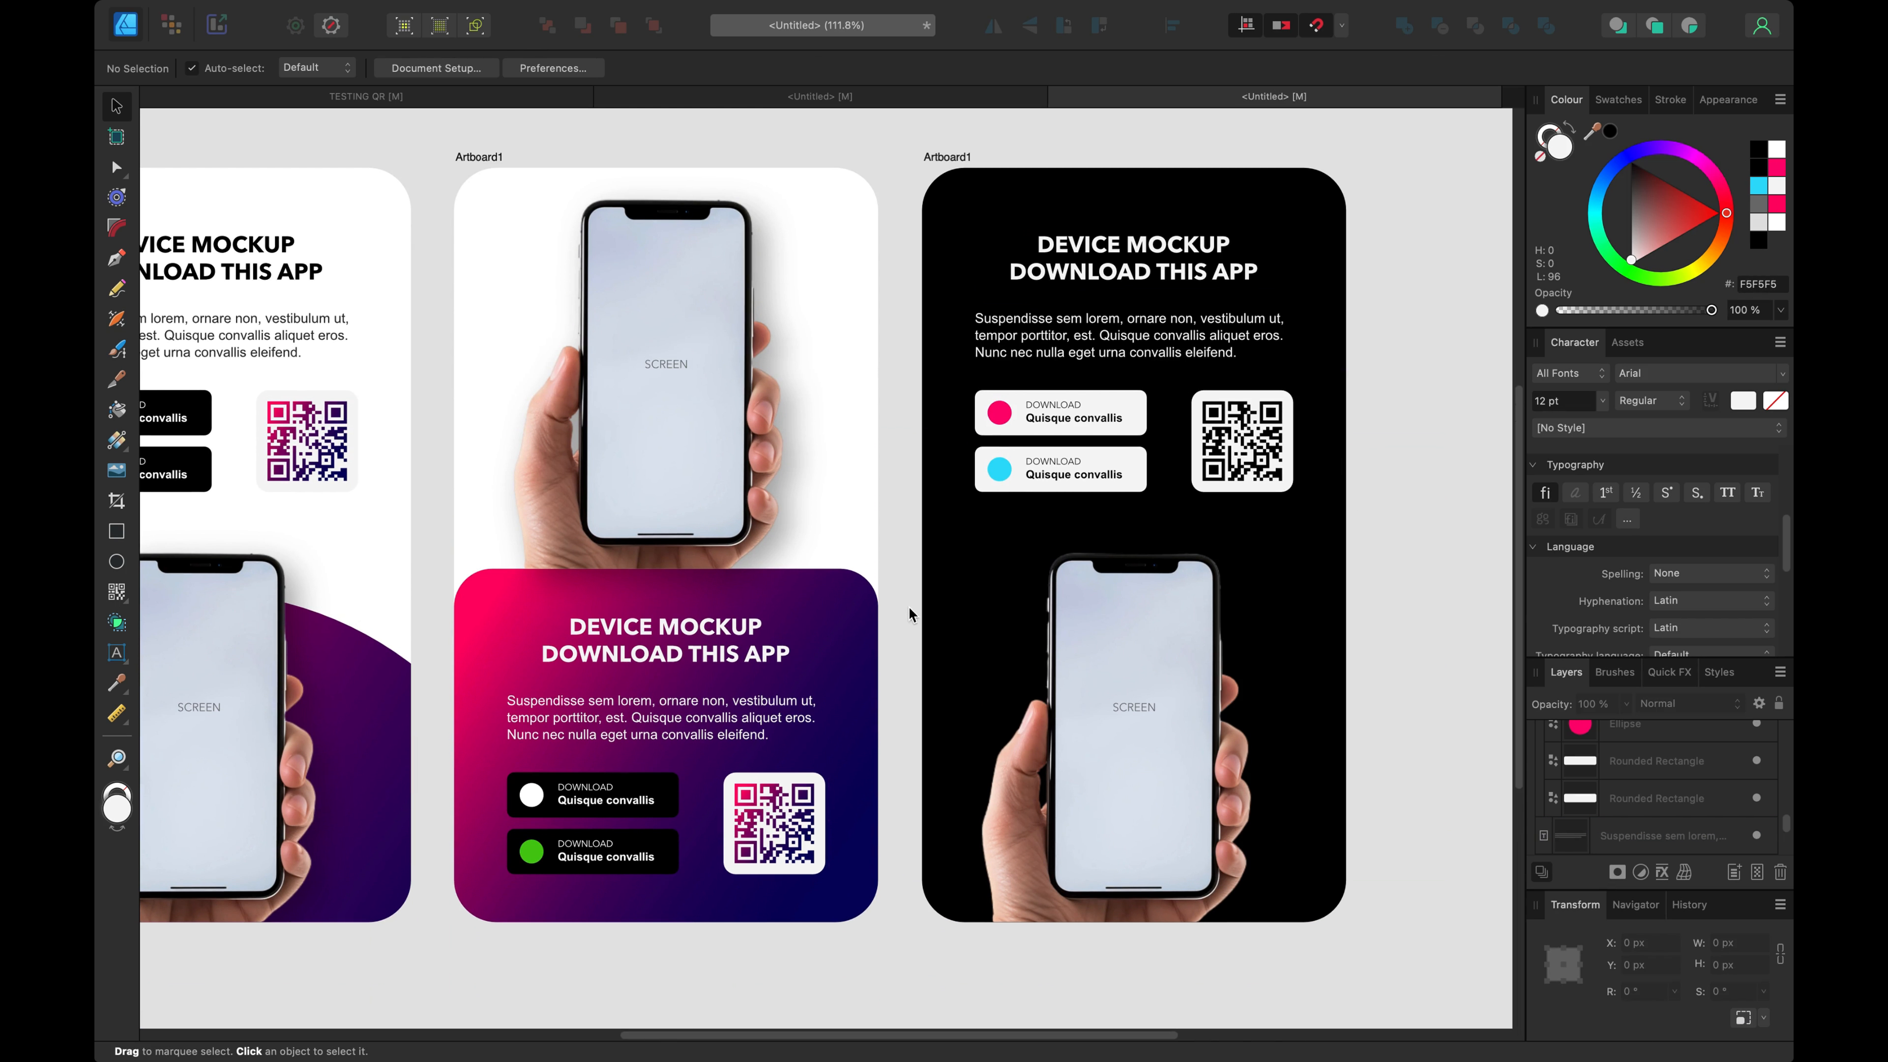
{"action": "scroll", "coordinate": [966, 535], "scroll_direction": "up", "scroll_amount": 1}
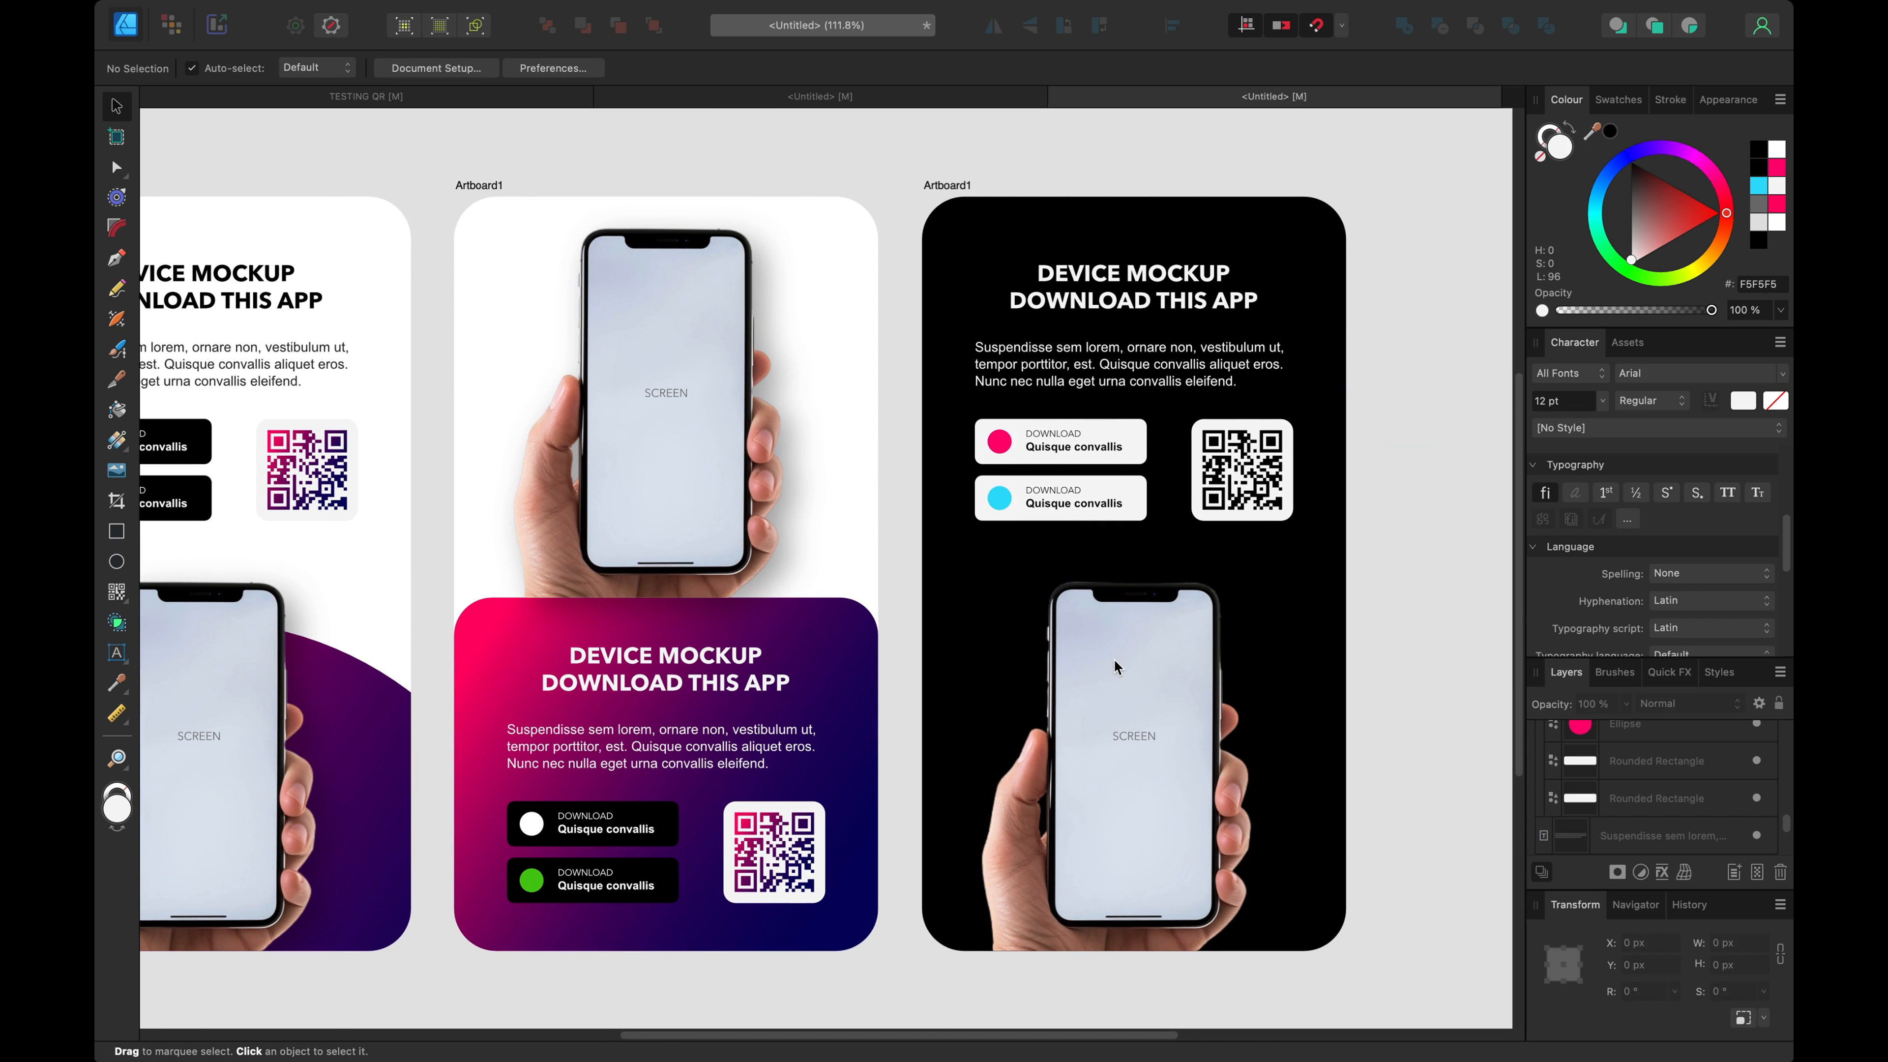
{"action": "left_click", "coordinate": [918, 186]}
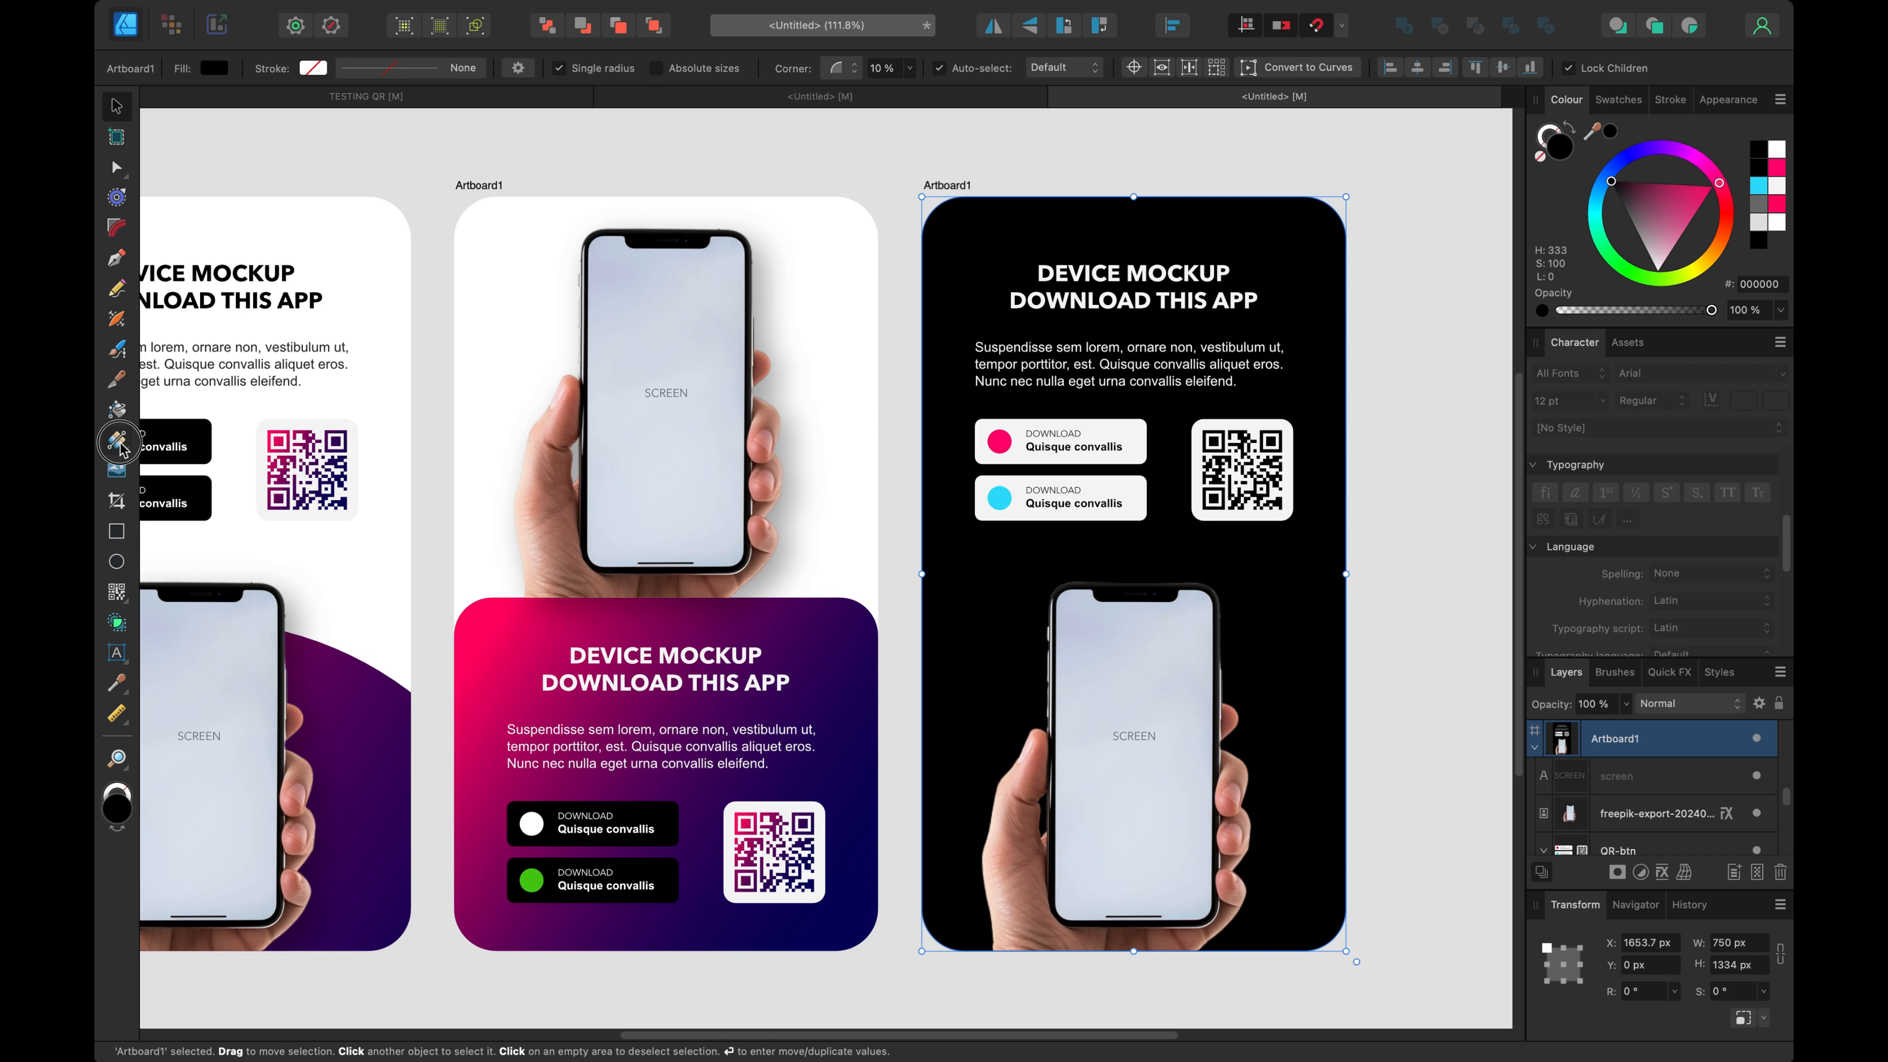
{"action": "left_click", "coordinate": [116, 439]}
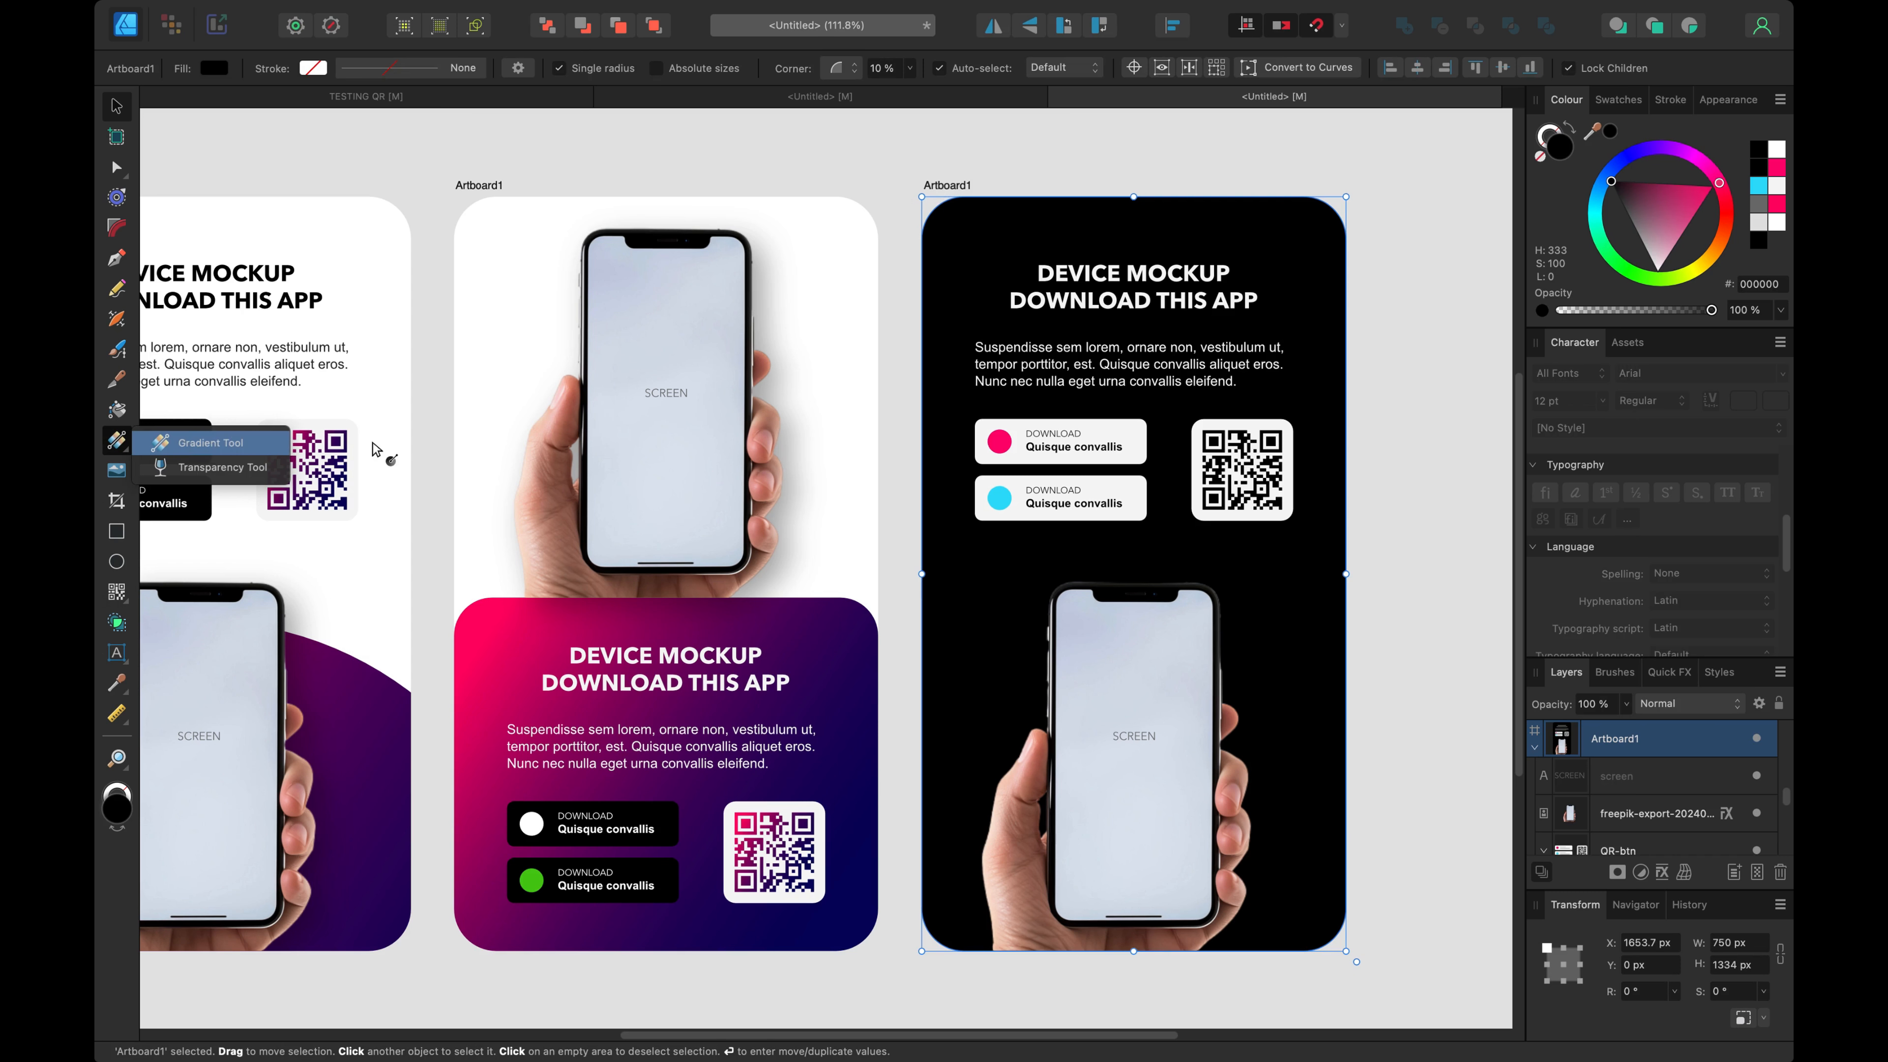
{"action": "left_click", "coordinate": [210, 442]}
{"action": "left_click_drag", "start_coordinate": [934, 212], "coordinate": [1330, 936]}
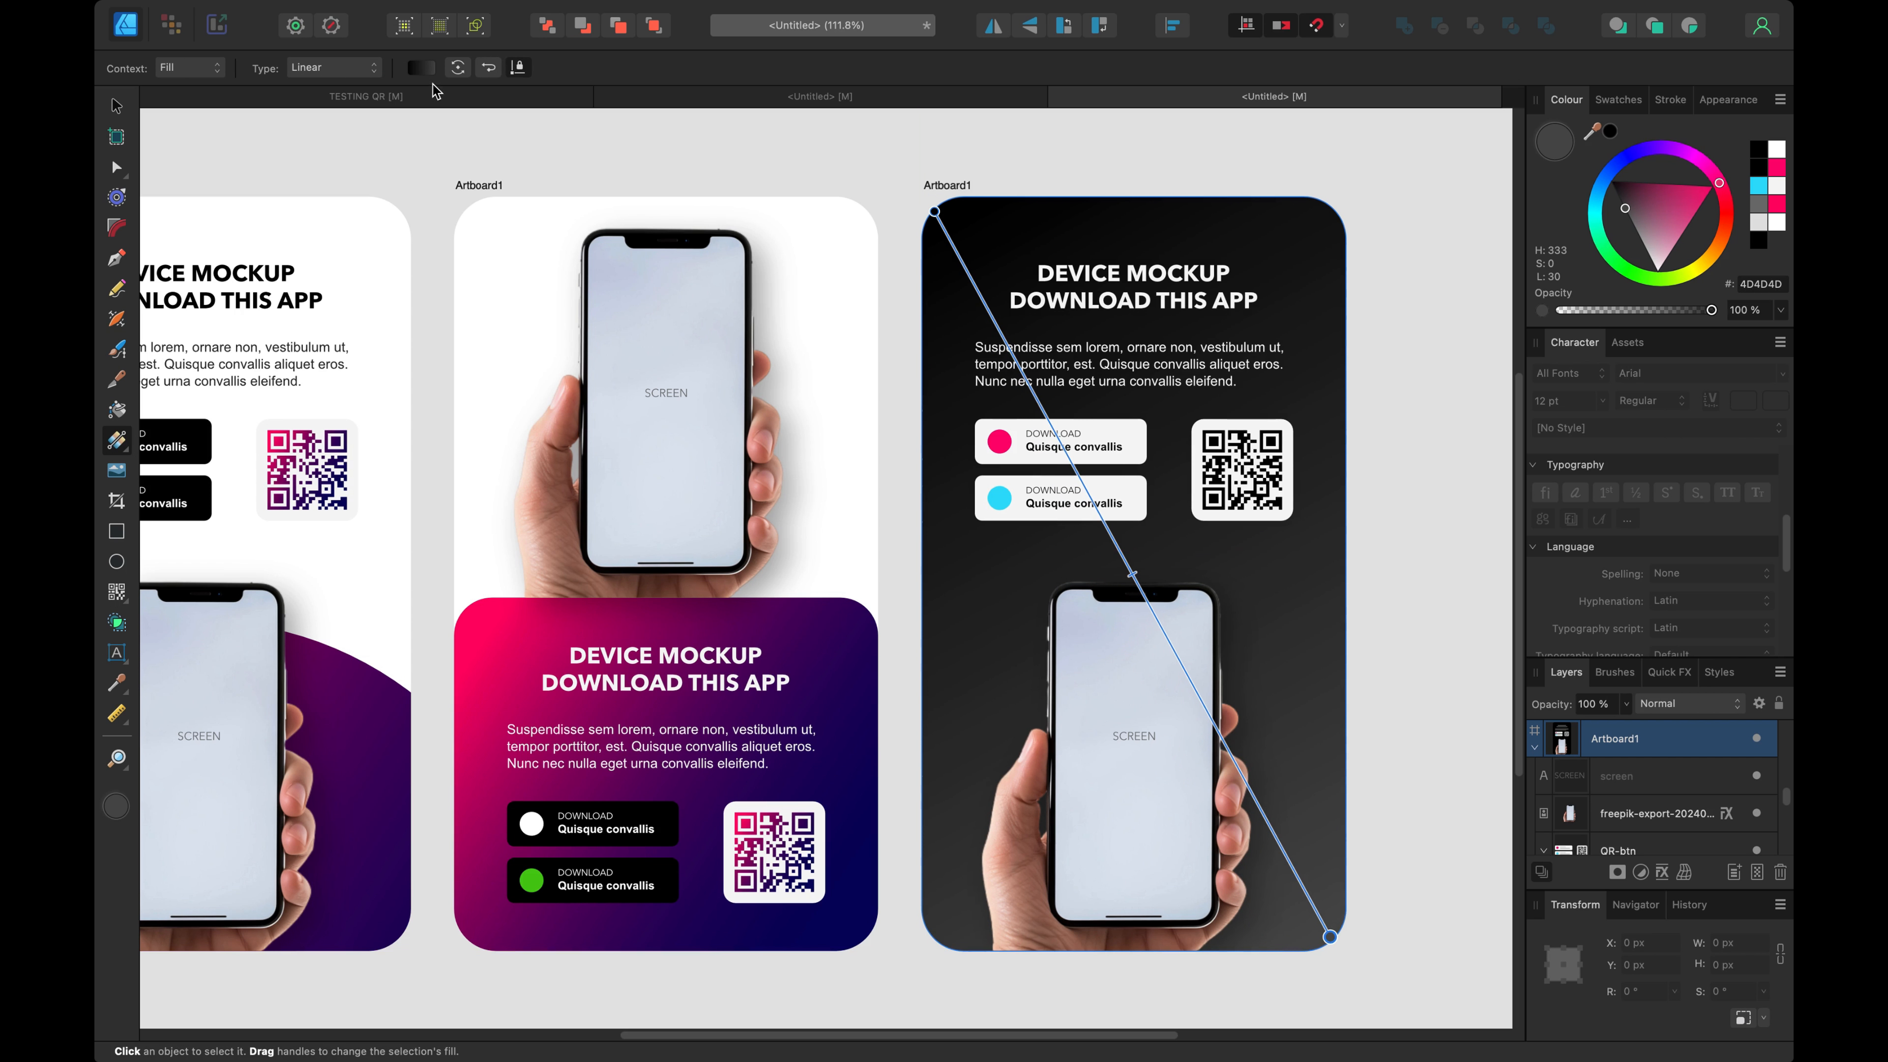
{"action": "left_click", "coordinate": [488, 68]}
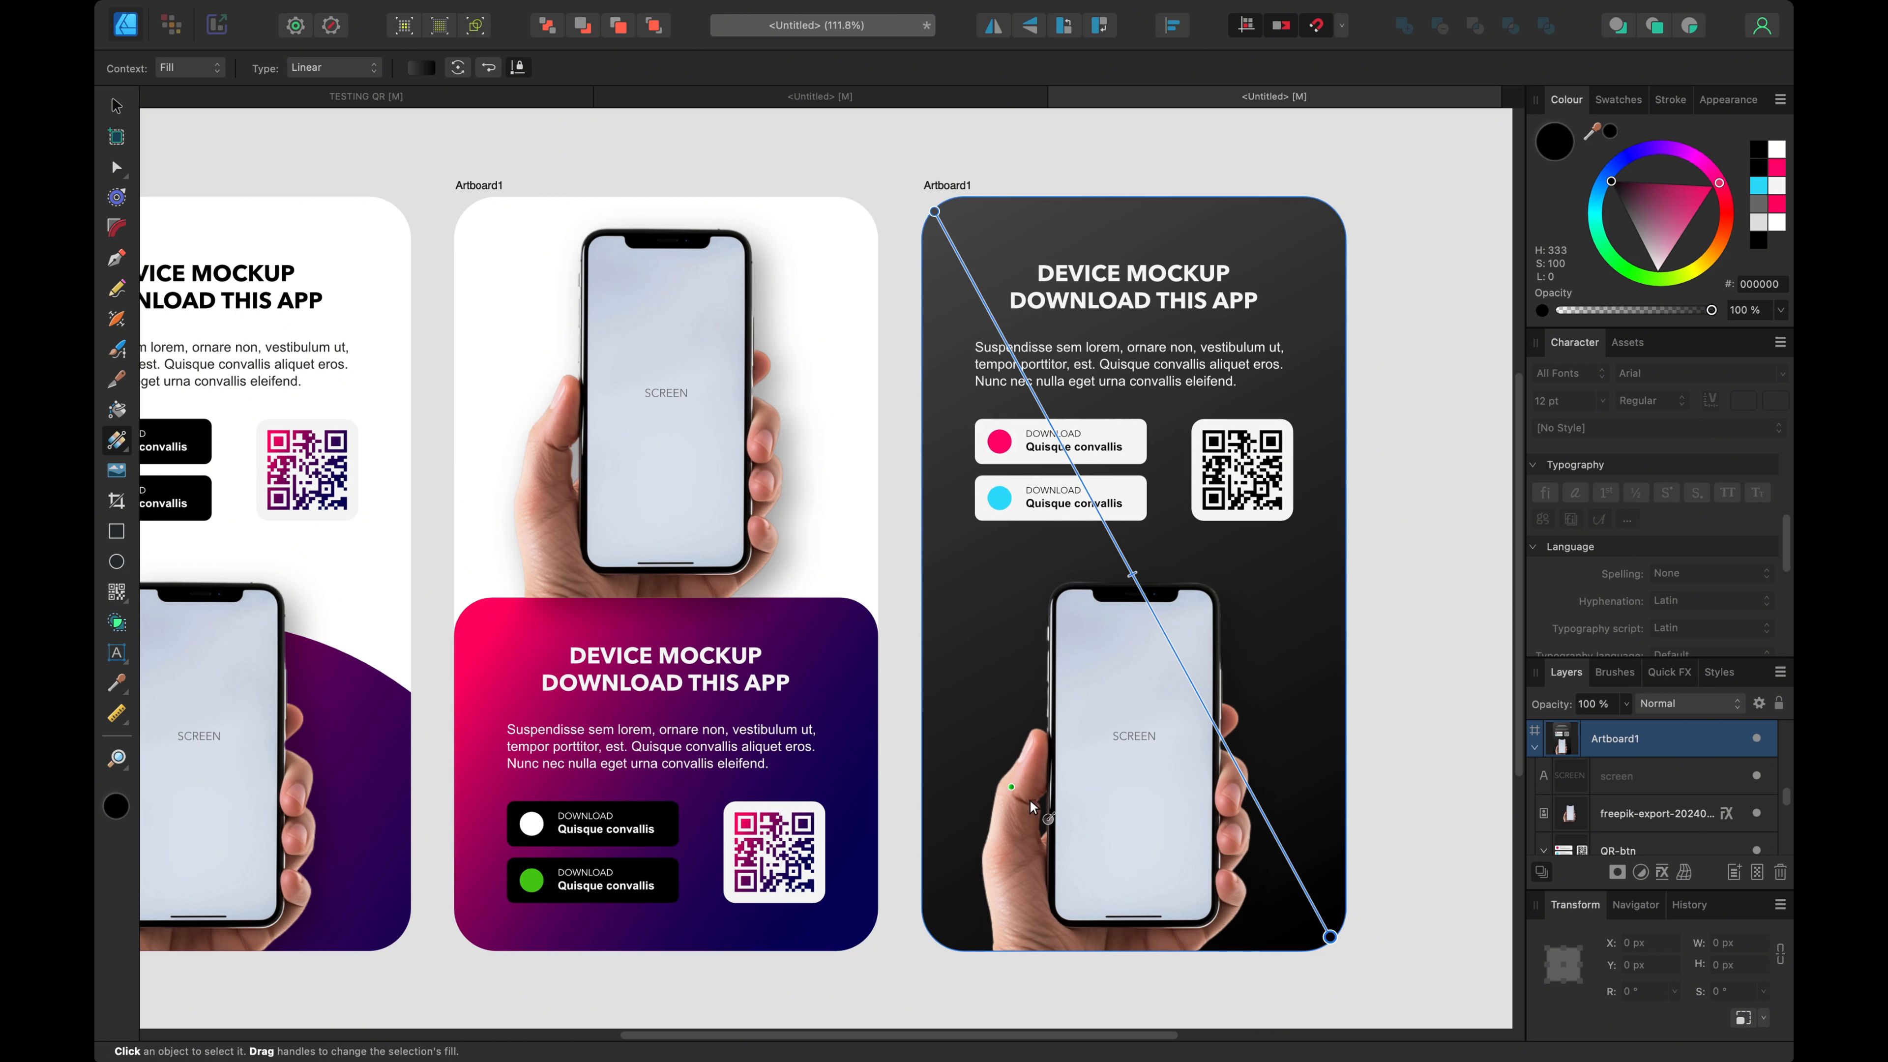
{"action": "left_click", "coordinate": [115, 108]}
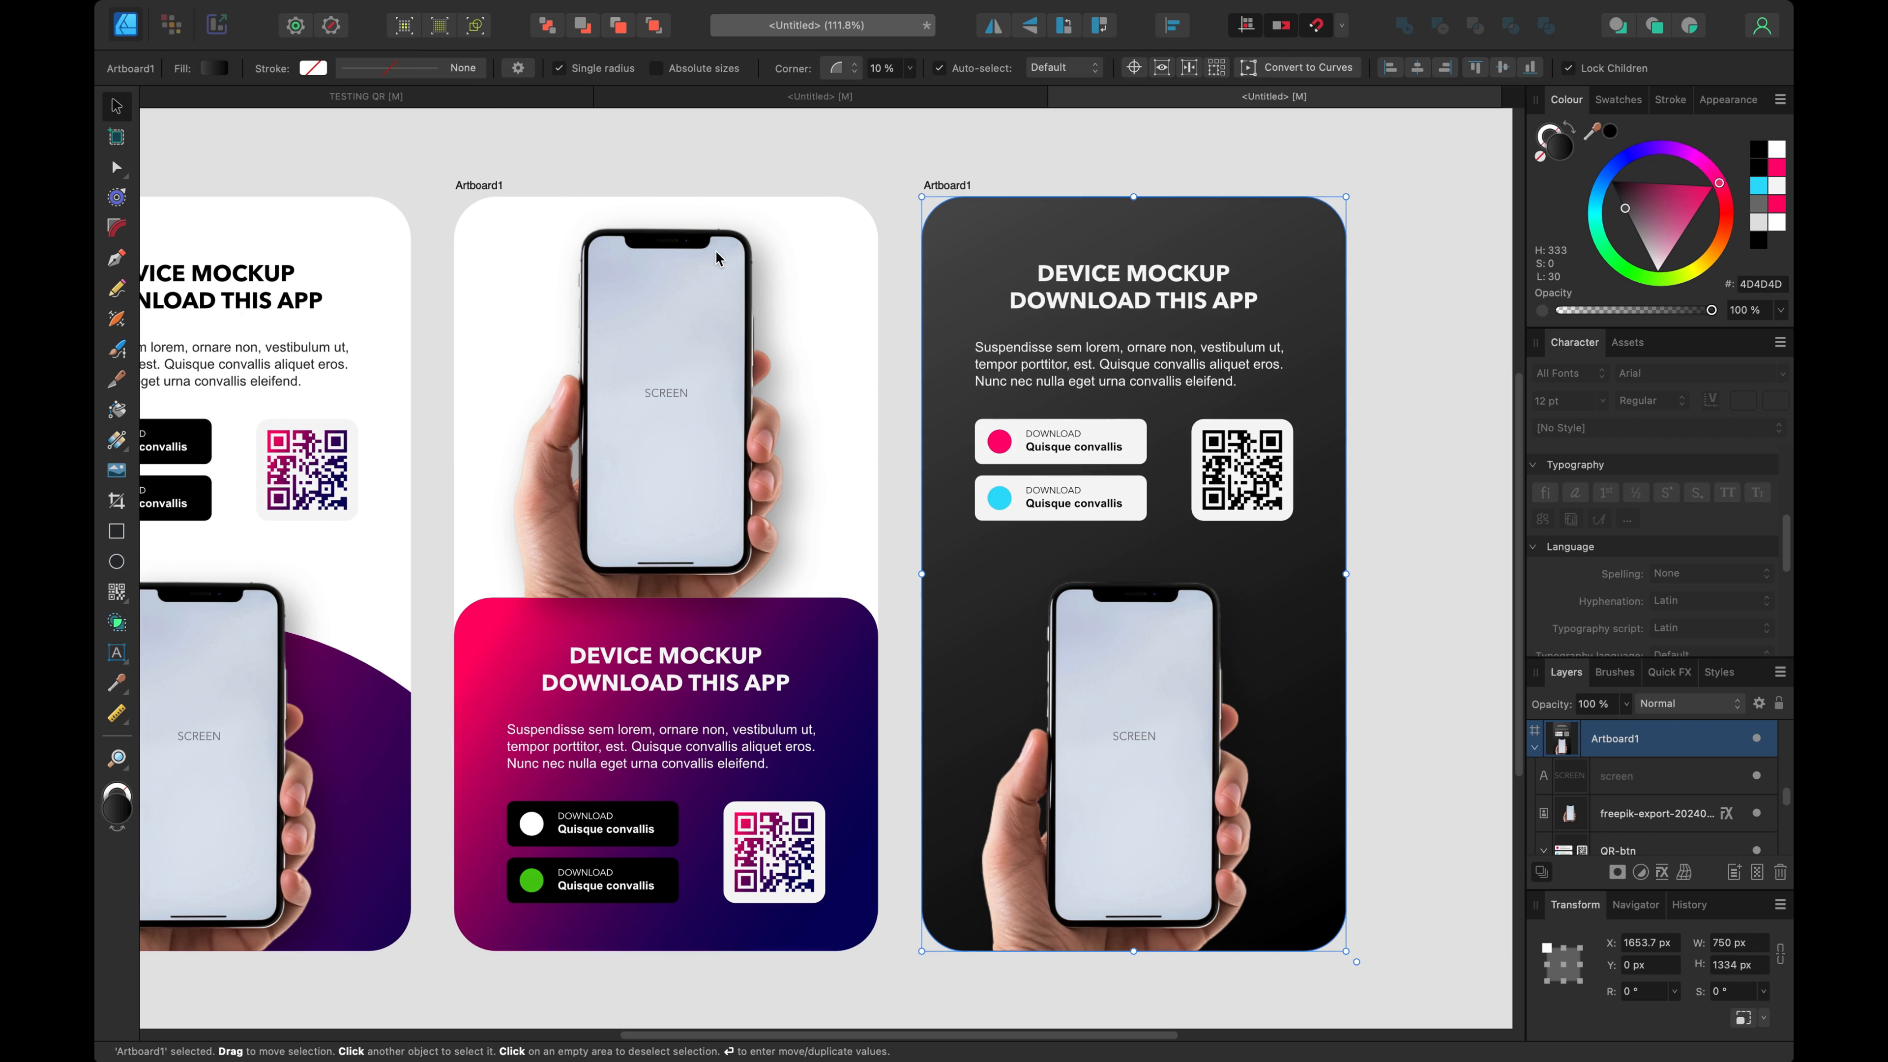
Step: Strengthen the outer shadow effect of the hand-held phone image on the dark artboard
{"action": "left_click", "coordinate": [1145, 713]}
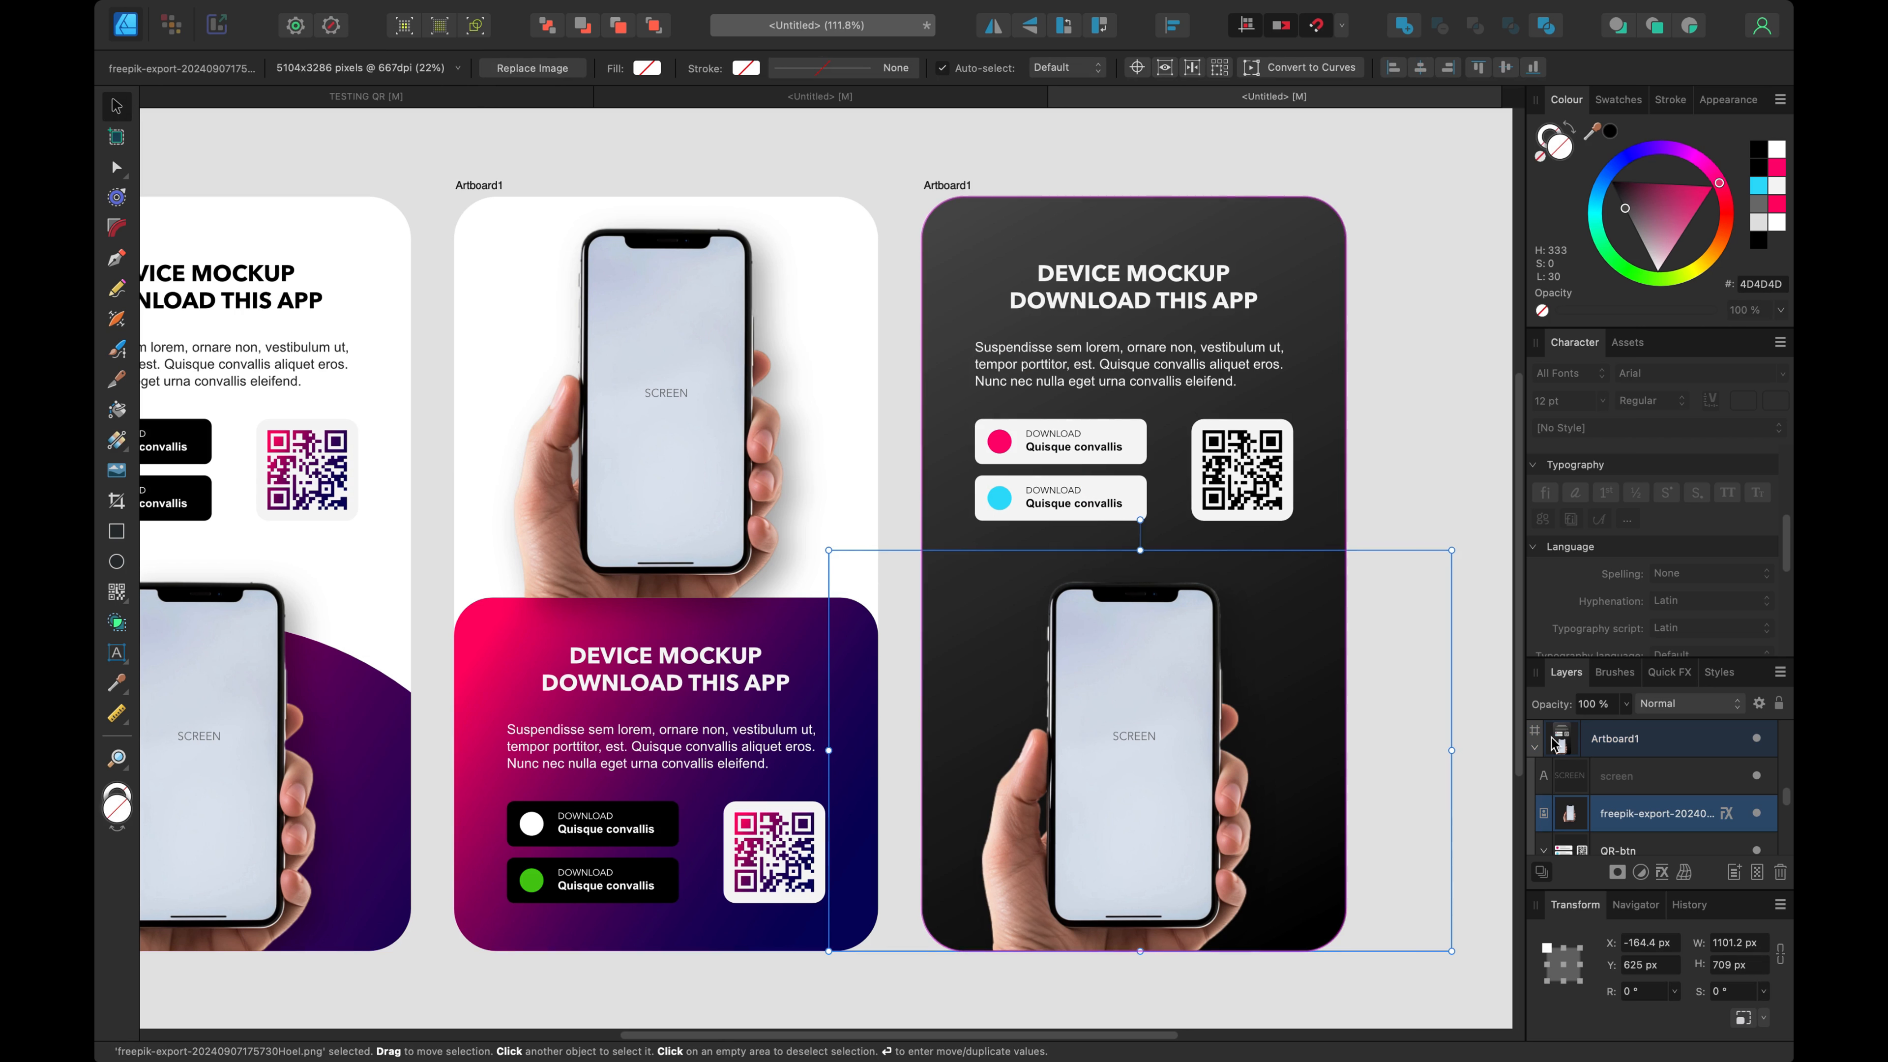
{"action": "left_click", "coordinate": [1725, 814]}
{"action": "left_click_drag", "start_coordinate": [1353, 428], "coordinate": [544, 245]}
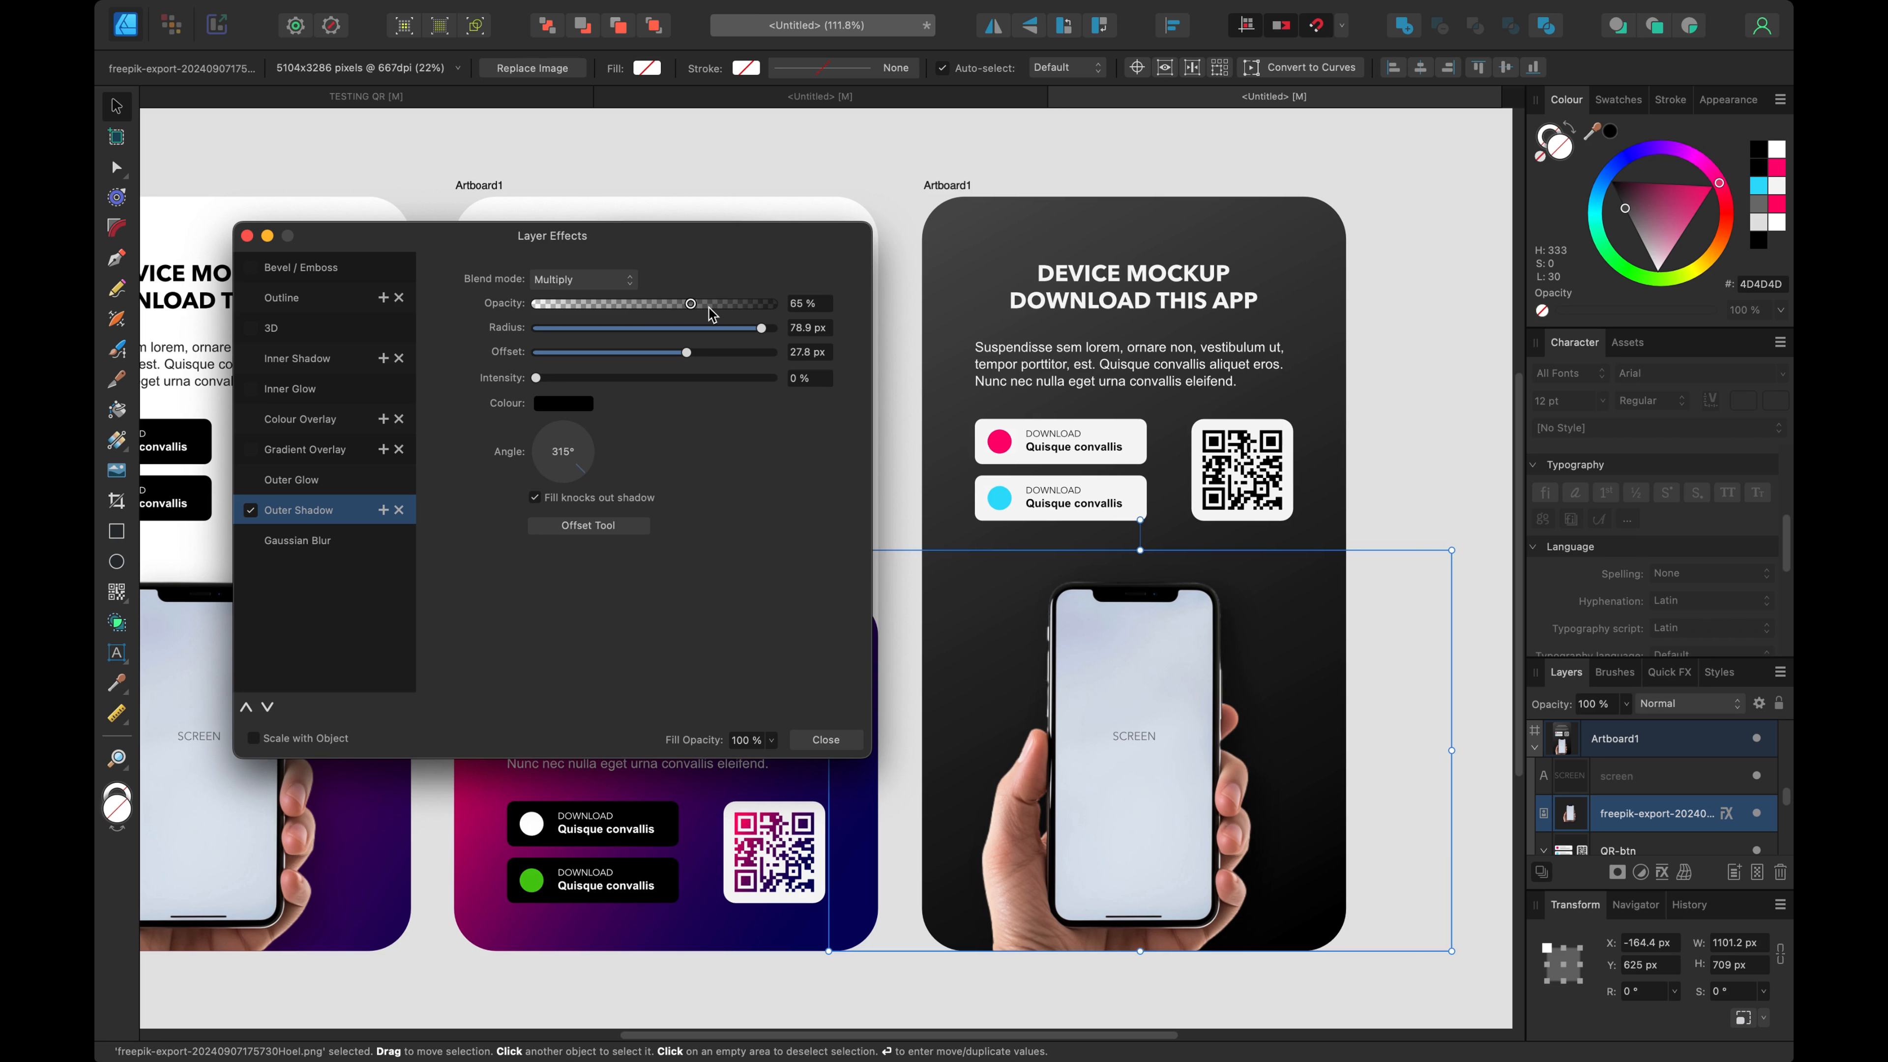
{"action": "left_click_drag", "start_coordinate": [692, 363], "coordinate": [709, 364]}
{"action": "left_click_drag", "start_coordinate": [709, 355], "coordinate": [731, 361]}
{"action": "left_click", "coordinate": [1457, 349]}
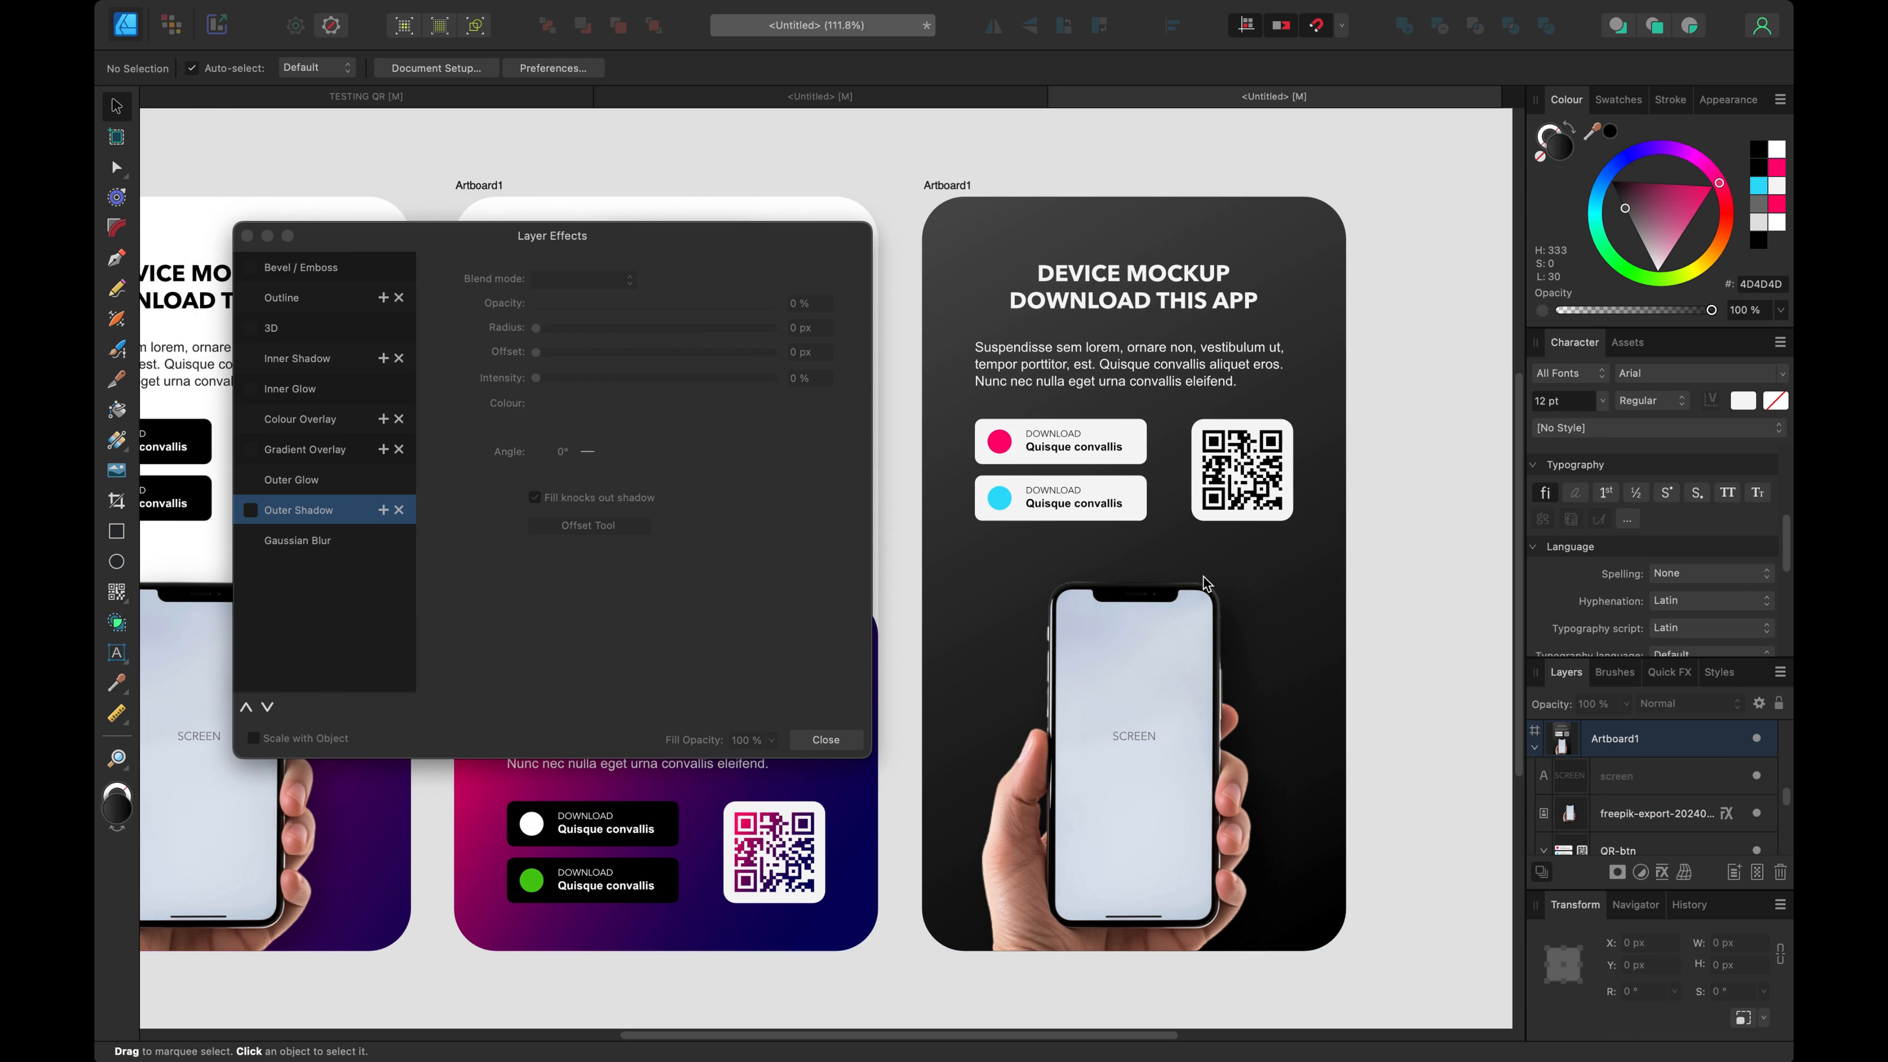
{"action": "scroll", "coordinate": [1433, 368], "scroll_direction": "up", "scroll_amount": 2}
{"action": "left_click", "coordinate": [818, 741]}
Step: Examine the three artboard designs side by side
{"action": "scroll", "coordinate": [1061, 643], "scroll_direction": "right", "scroll_amount": 1}
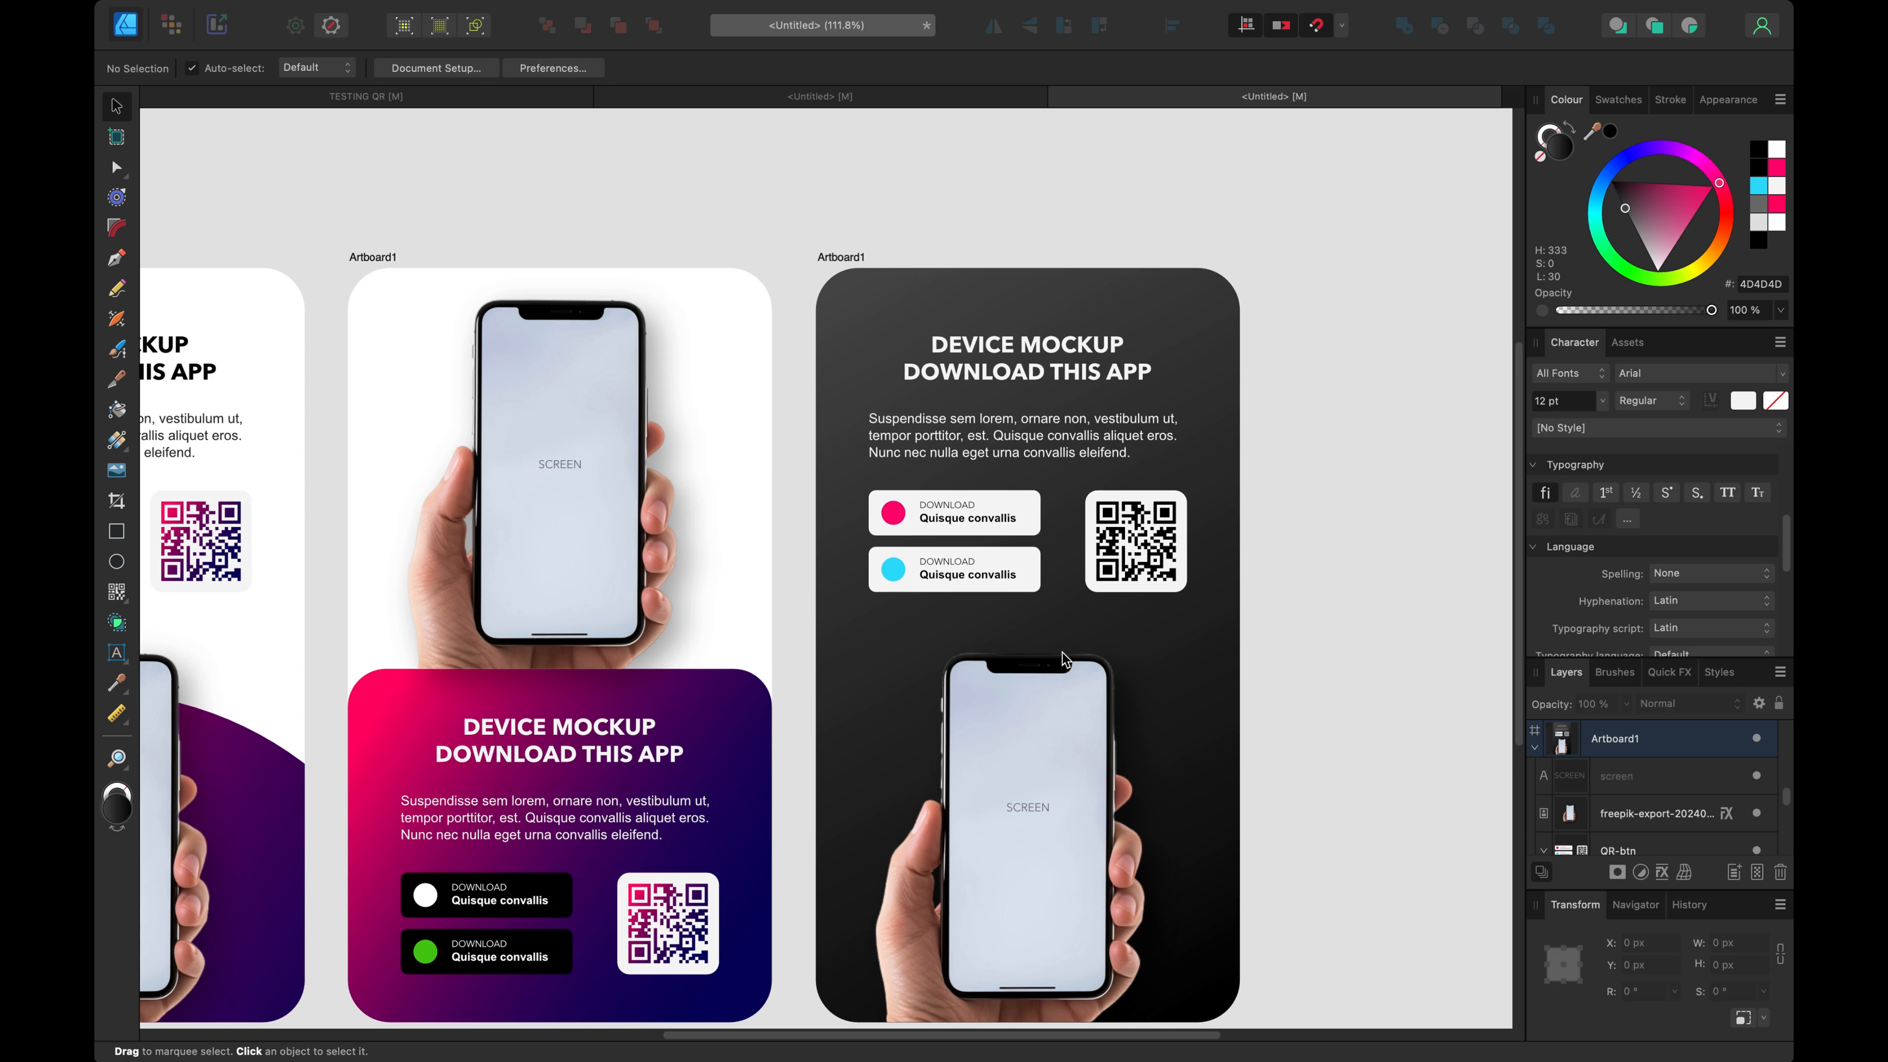
{"action": "scroll", "coordinate": [1061, 643], "scroll_direction": "left", "scroll_amount": 5}
{"action": "scroll", "coordinate": [1061, 636], "scroll_direction": "up", "scroll_amount": 3}
{"action": "scroll", "coordinate": [1057, 634], "scroll_direction": "down", "scroll_amount": 6}
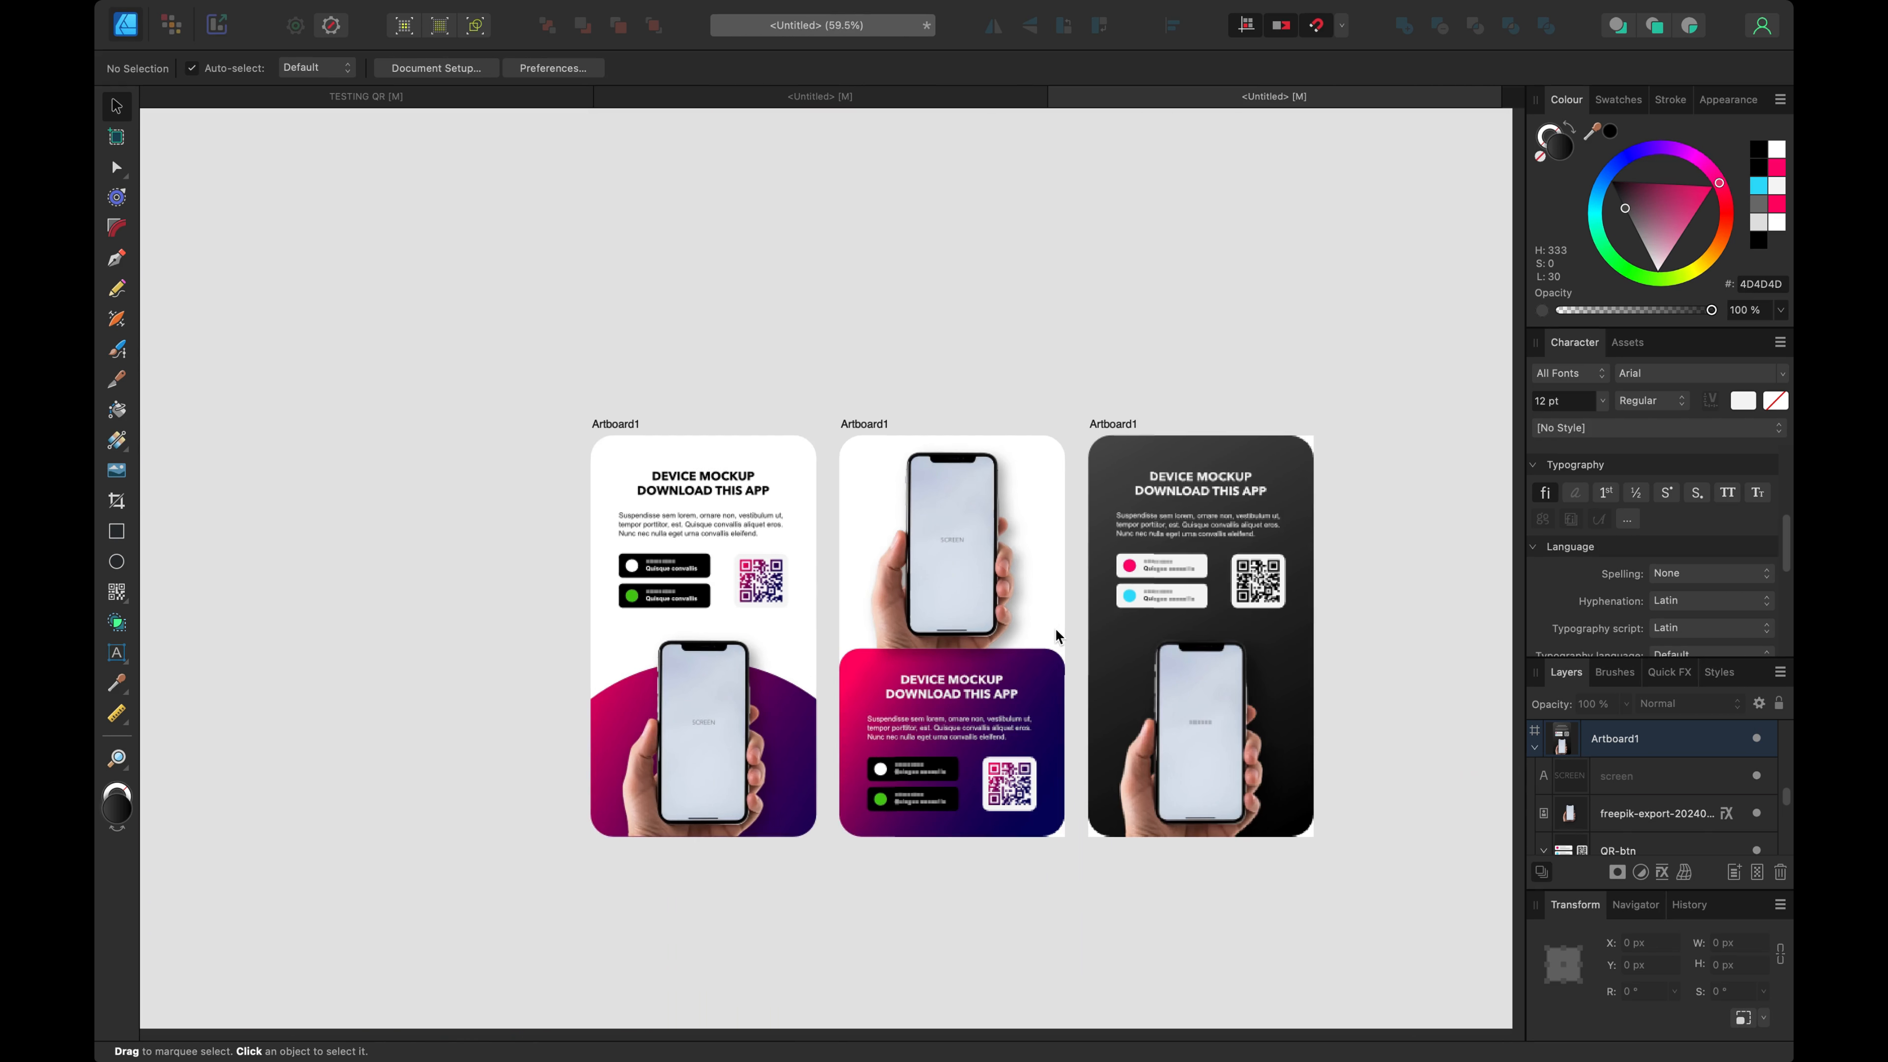
{"action": "scroll", "coordinate": [1054, 632], "scroll_direction": "up", "scroll_amount": 3}
{"action": "scroll", "coordinate": [1056, 634], "scroll_direction": "down", "scroll_amount": 2}
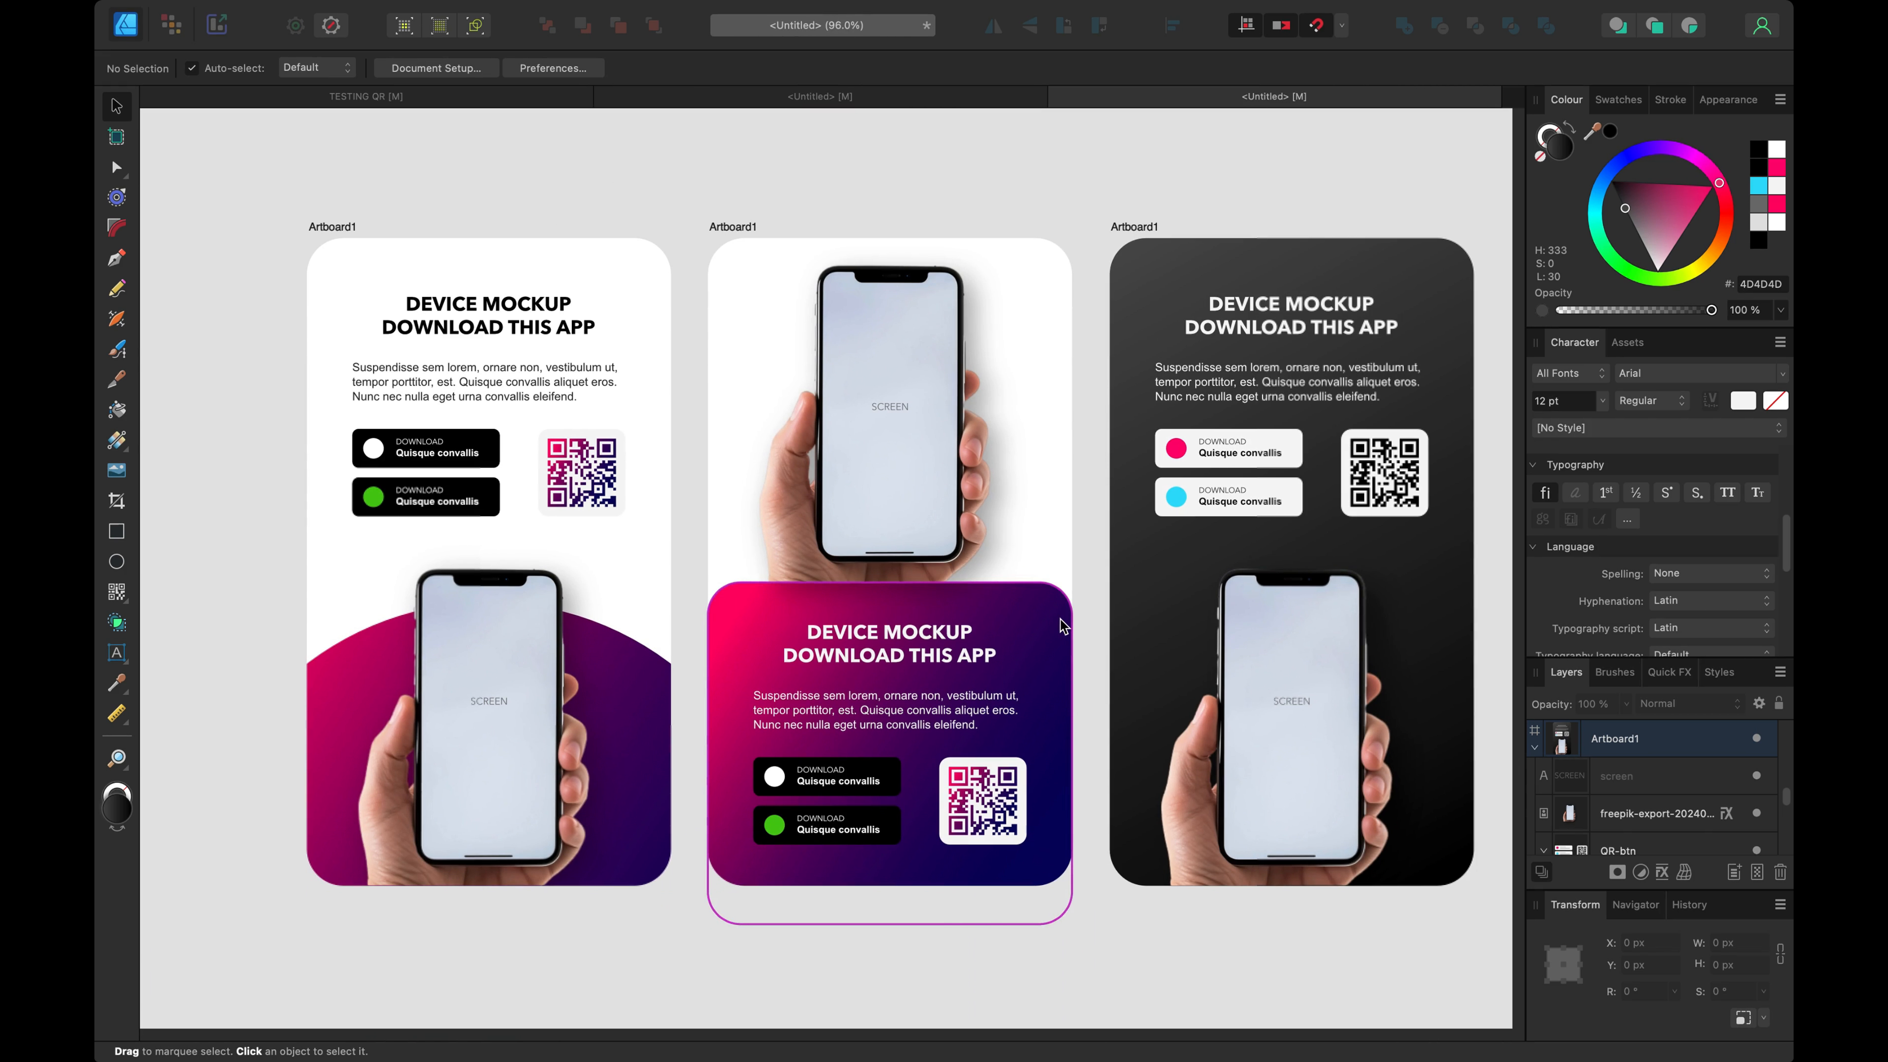
{"action": "scroll", "coordinate": [1066, 616], "scroll_direction": "right", "scroll_amount": 2}
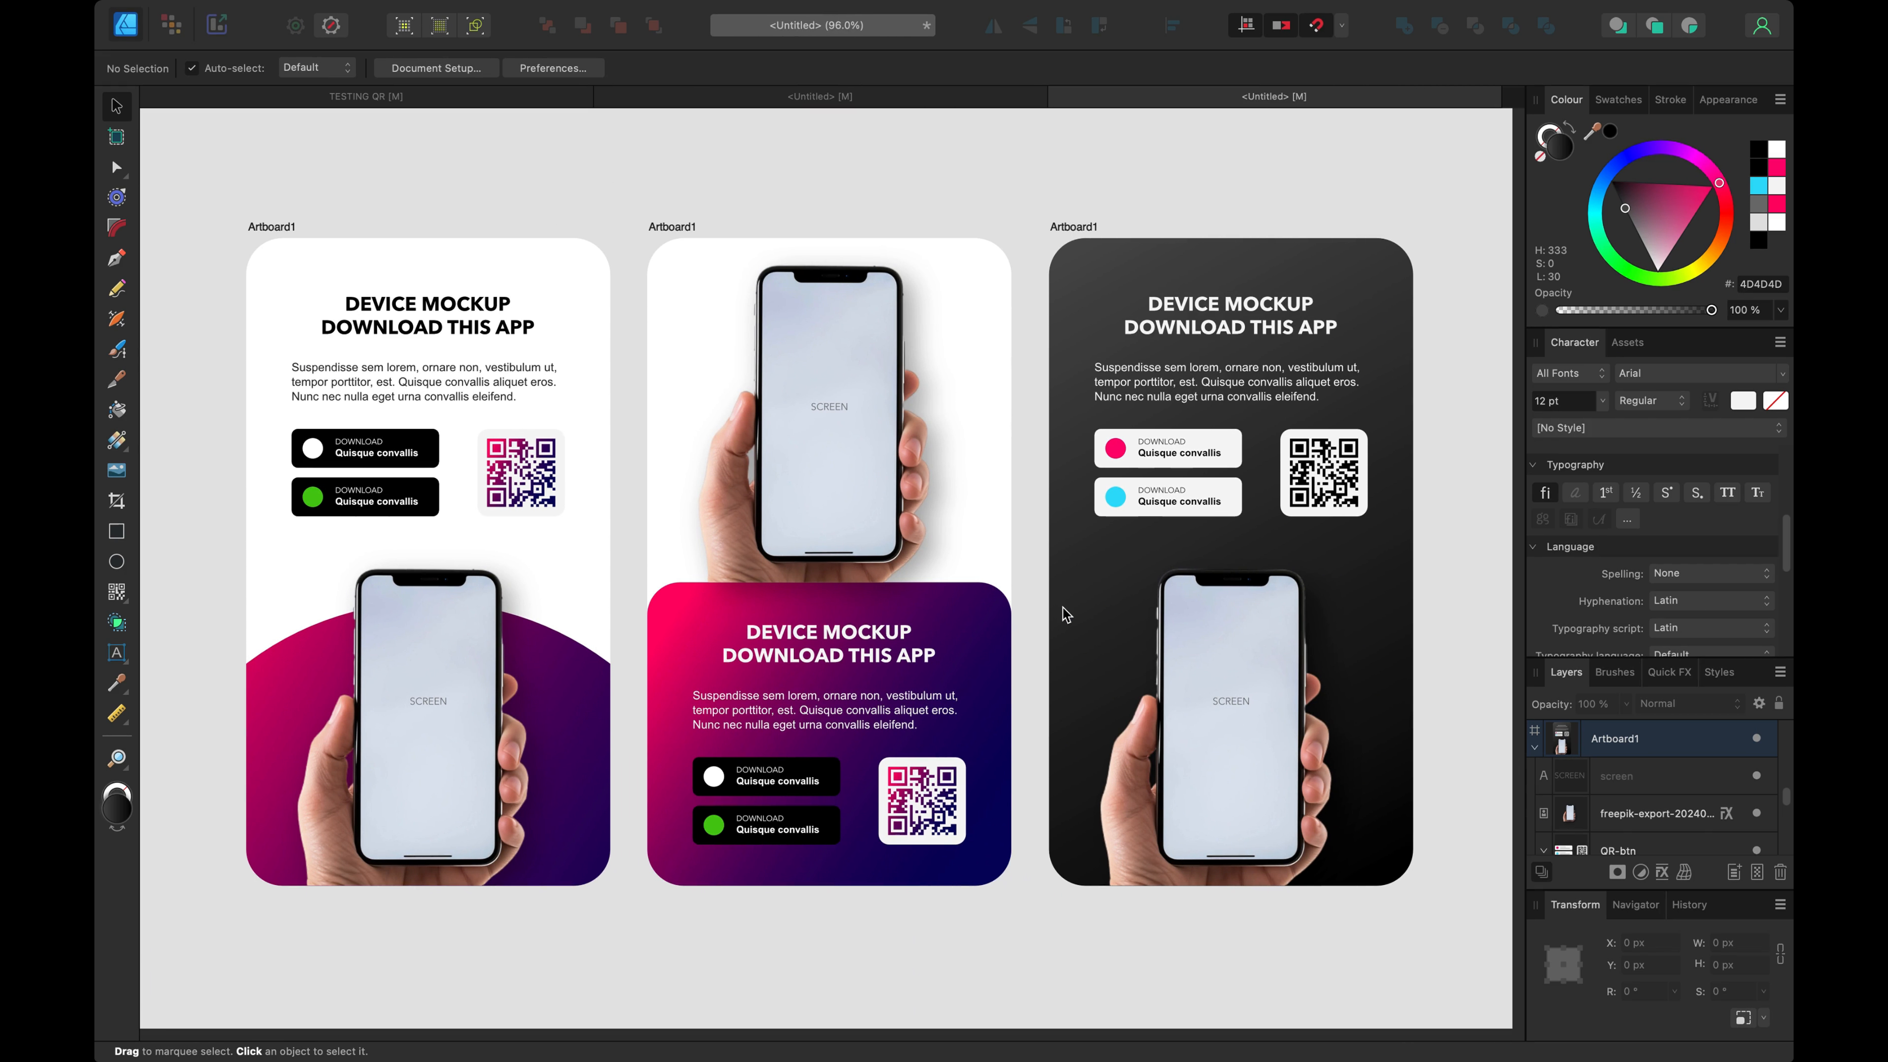
Step: Try the Medium and Demi Bold font weights on the DOWNLOAD label of the dark artboard's upper button
{"action": "scroll", "coordinate": [1181, 514], "scroll_direction": "up", "scroll_amount": 2}
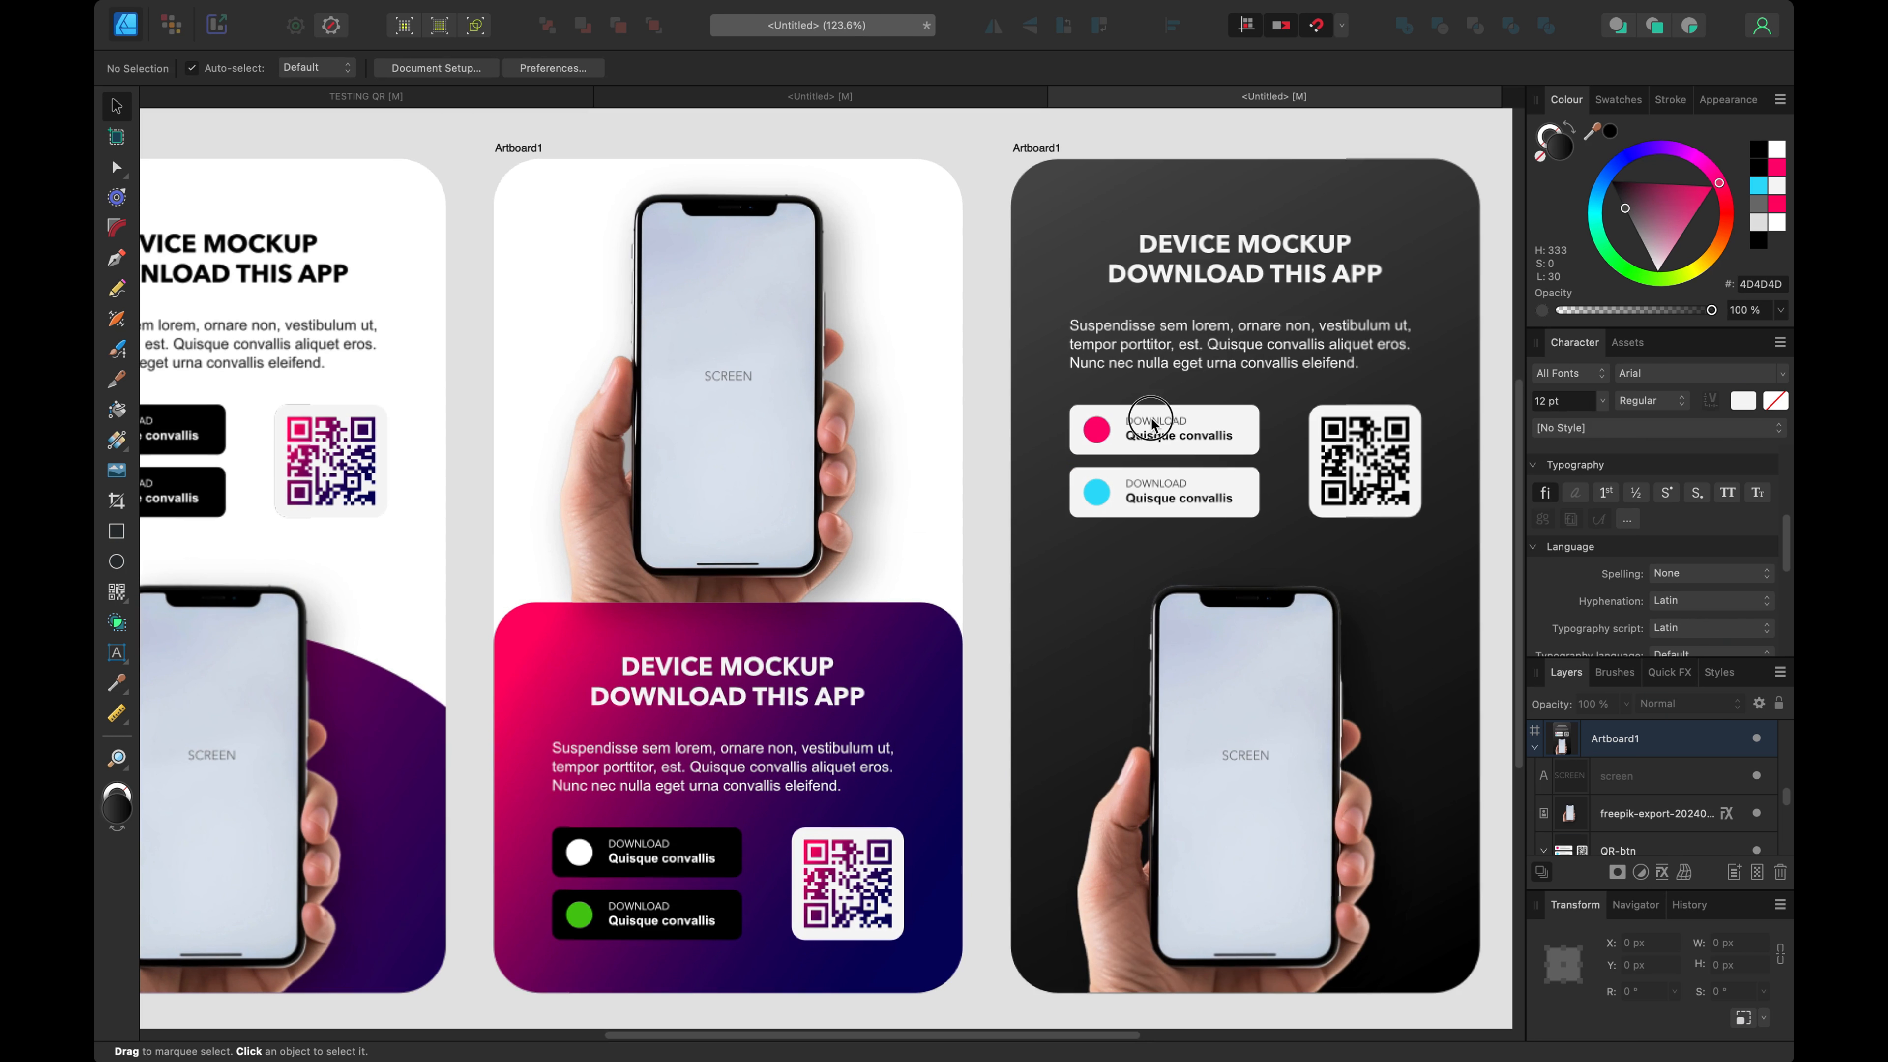
{"action": "left_click", "coordinate": [1164, 428]}
{"action": "left_click", "coordinate": [1163, 425]}
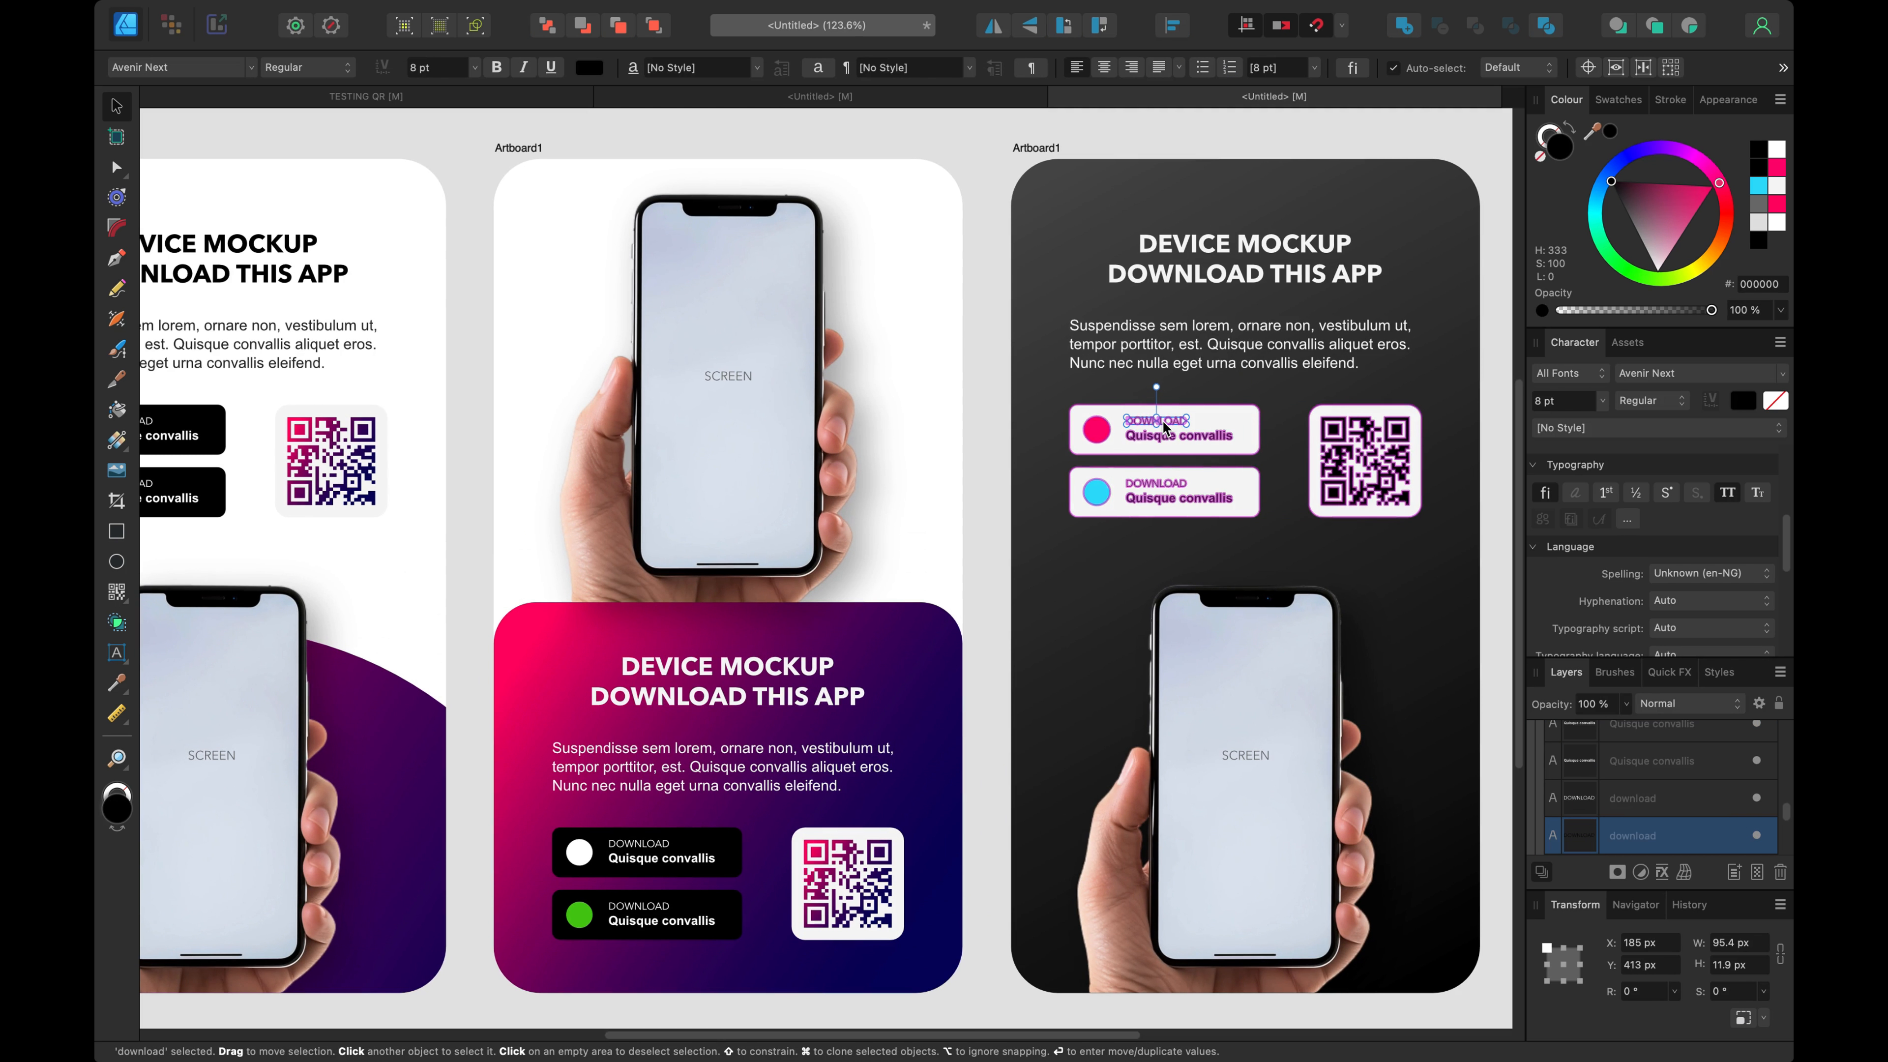
{"action": "left_click", "coordinate": [336, 68]}
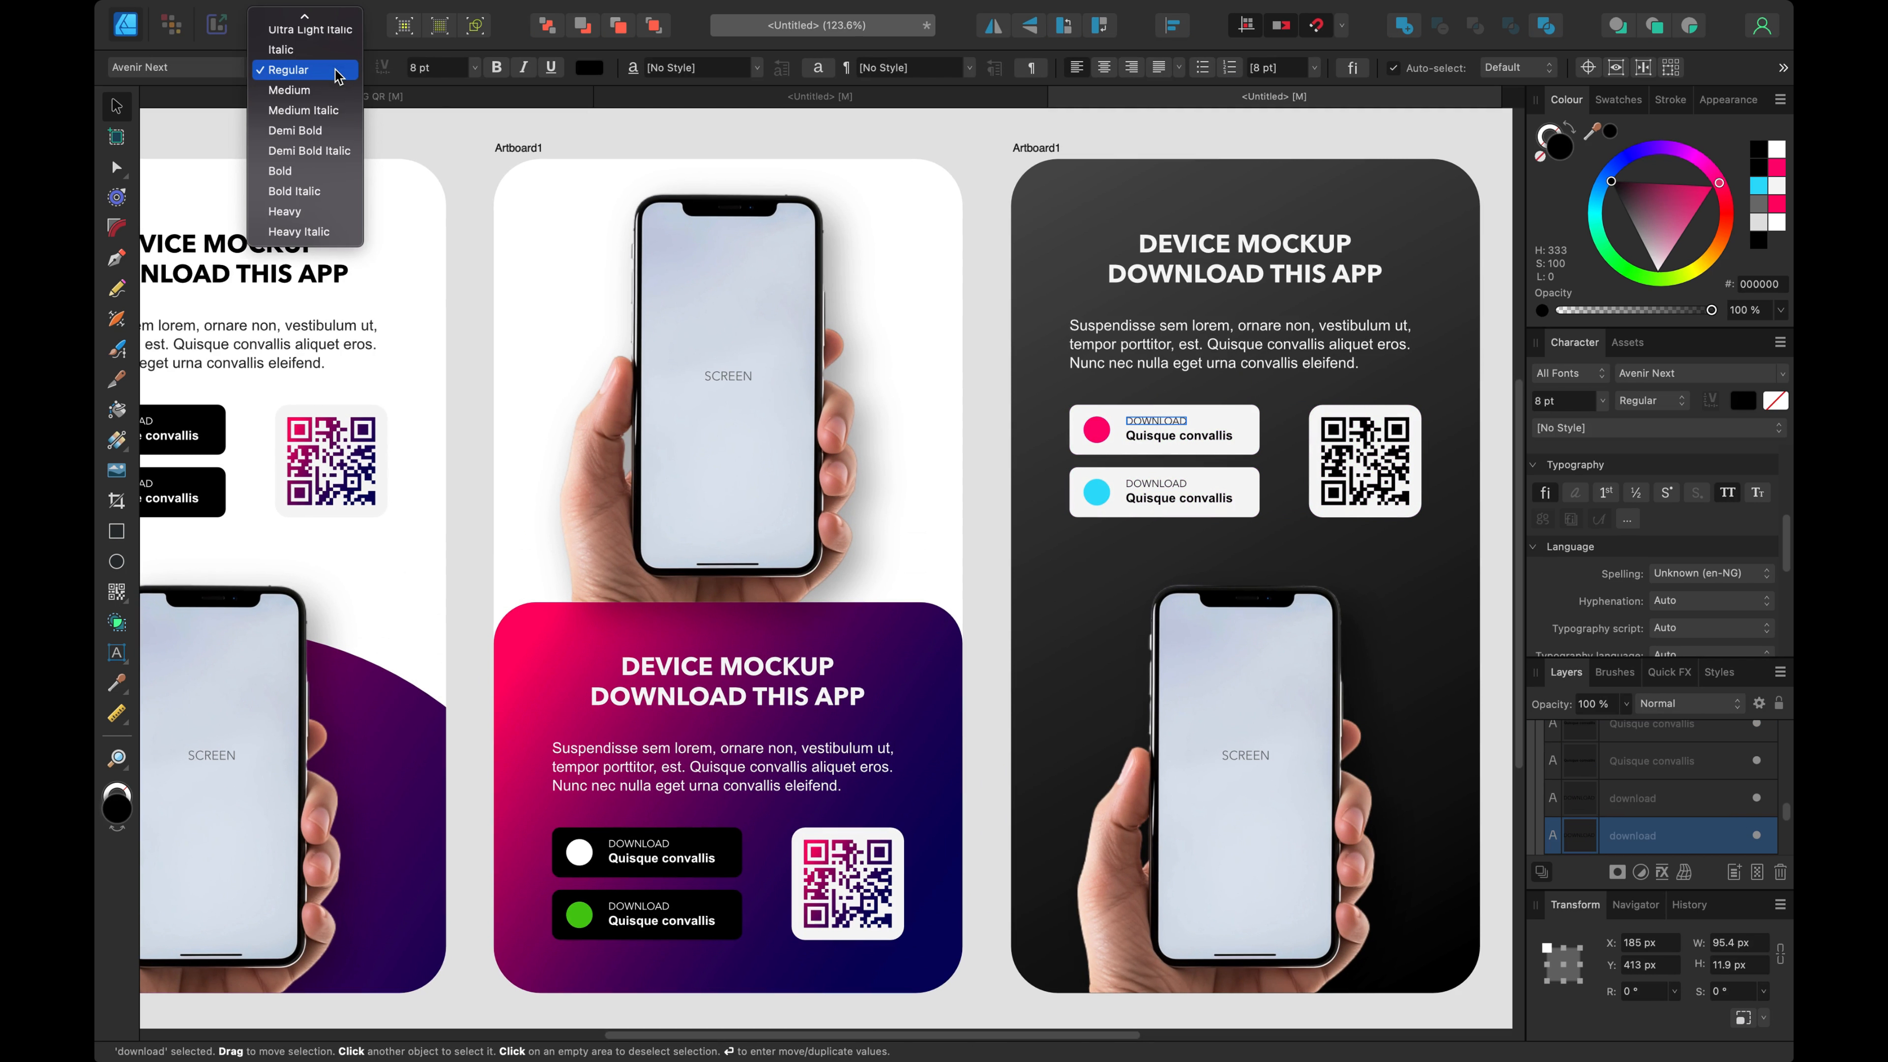
{"action": "left_click", "coordinate": [324, 87]}
{"action": "left_click", "coordinate": [354, 67]}
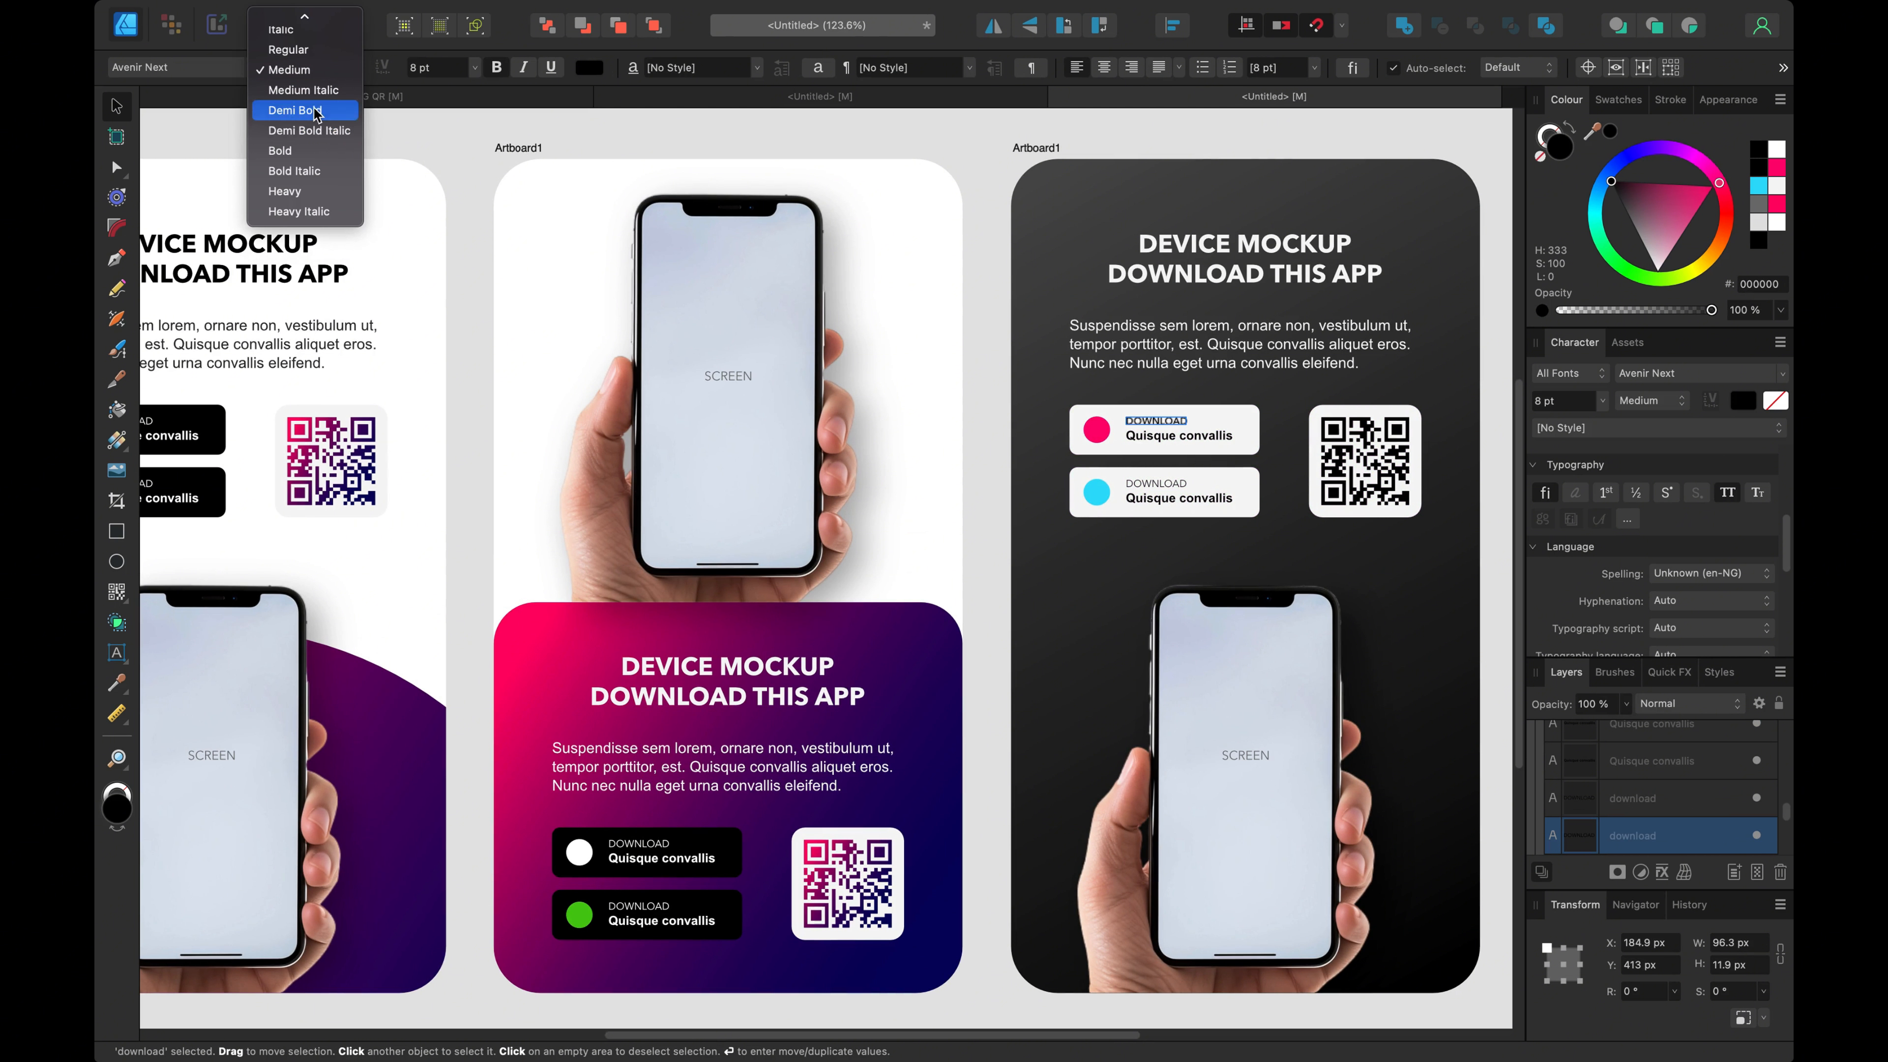
{"action": "left_click", "coordinate": [331, 112]}
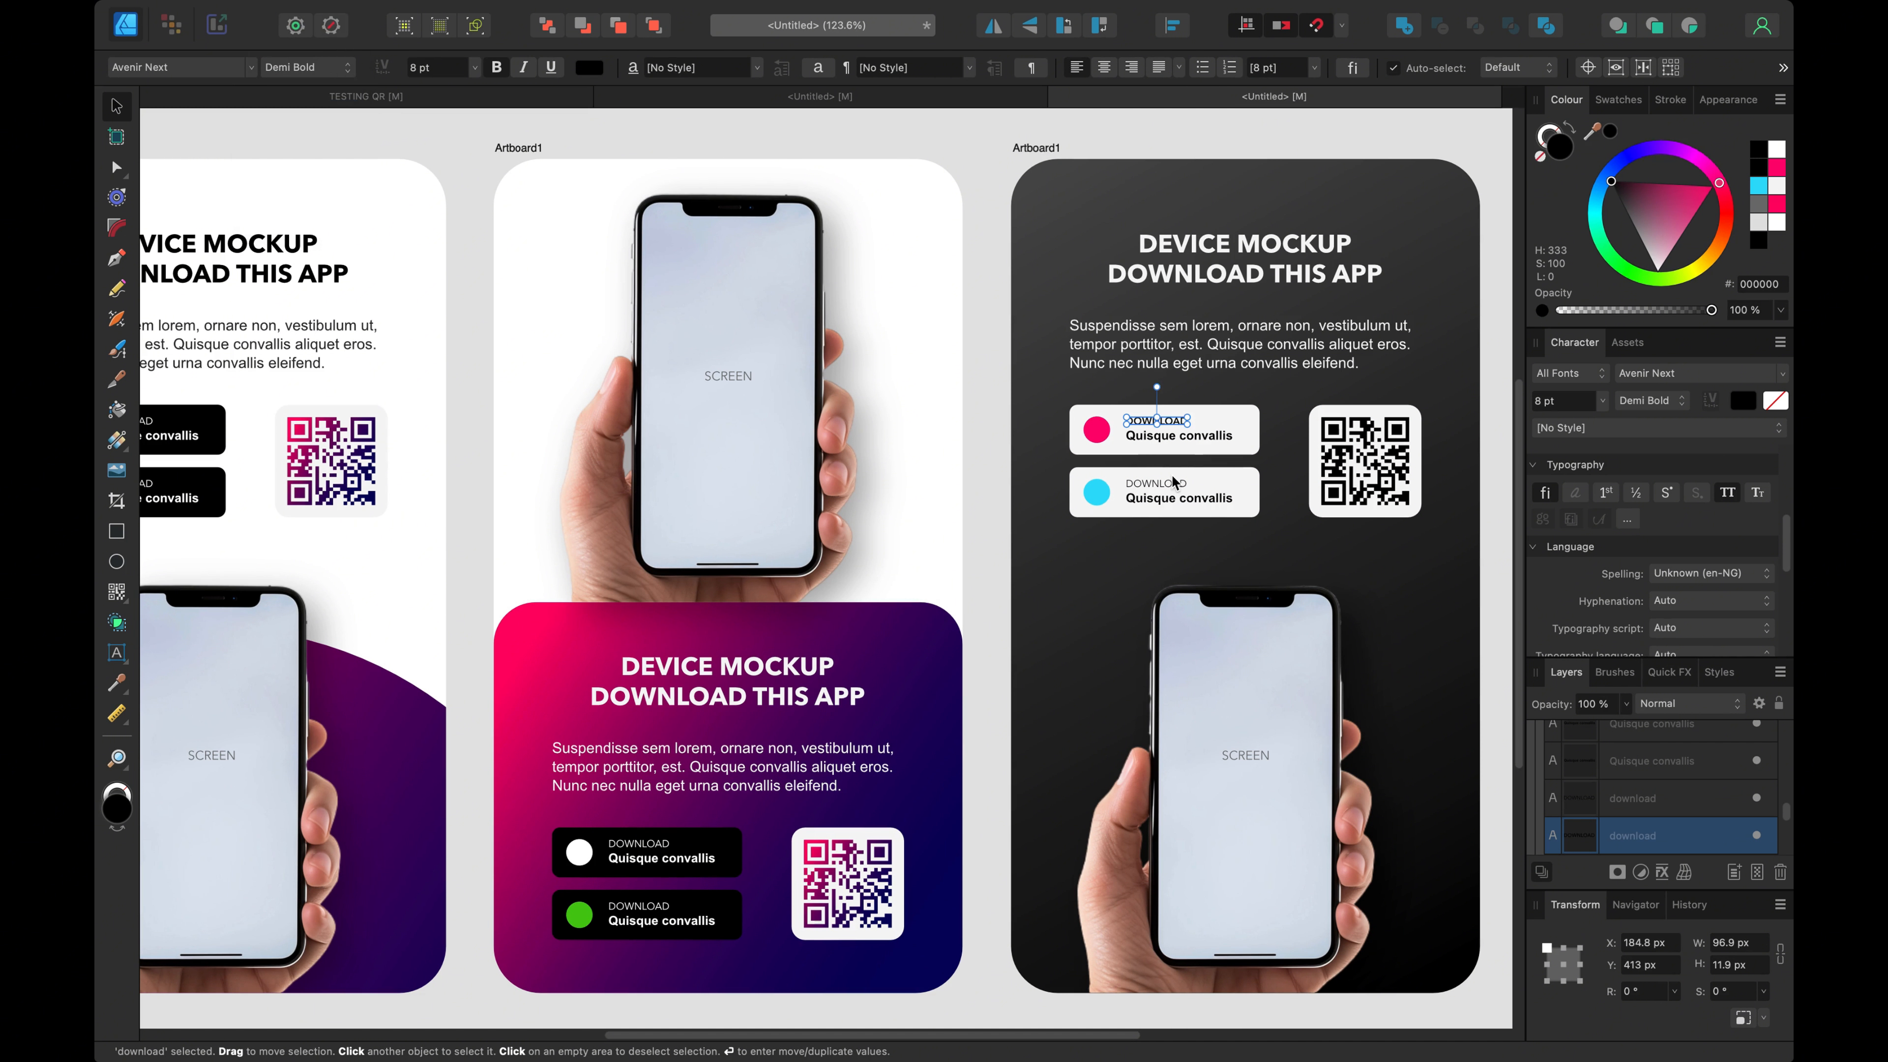
Step: Set the DOWNLOAD label on the dark artboard's lower button to Medium weight
{"action": "left_click", "coordinate": [1180, 496]}
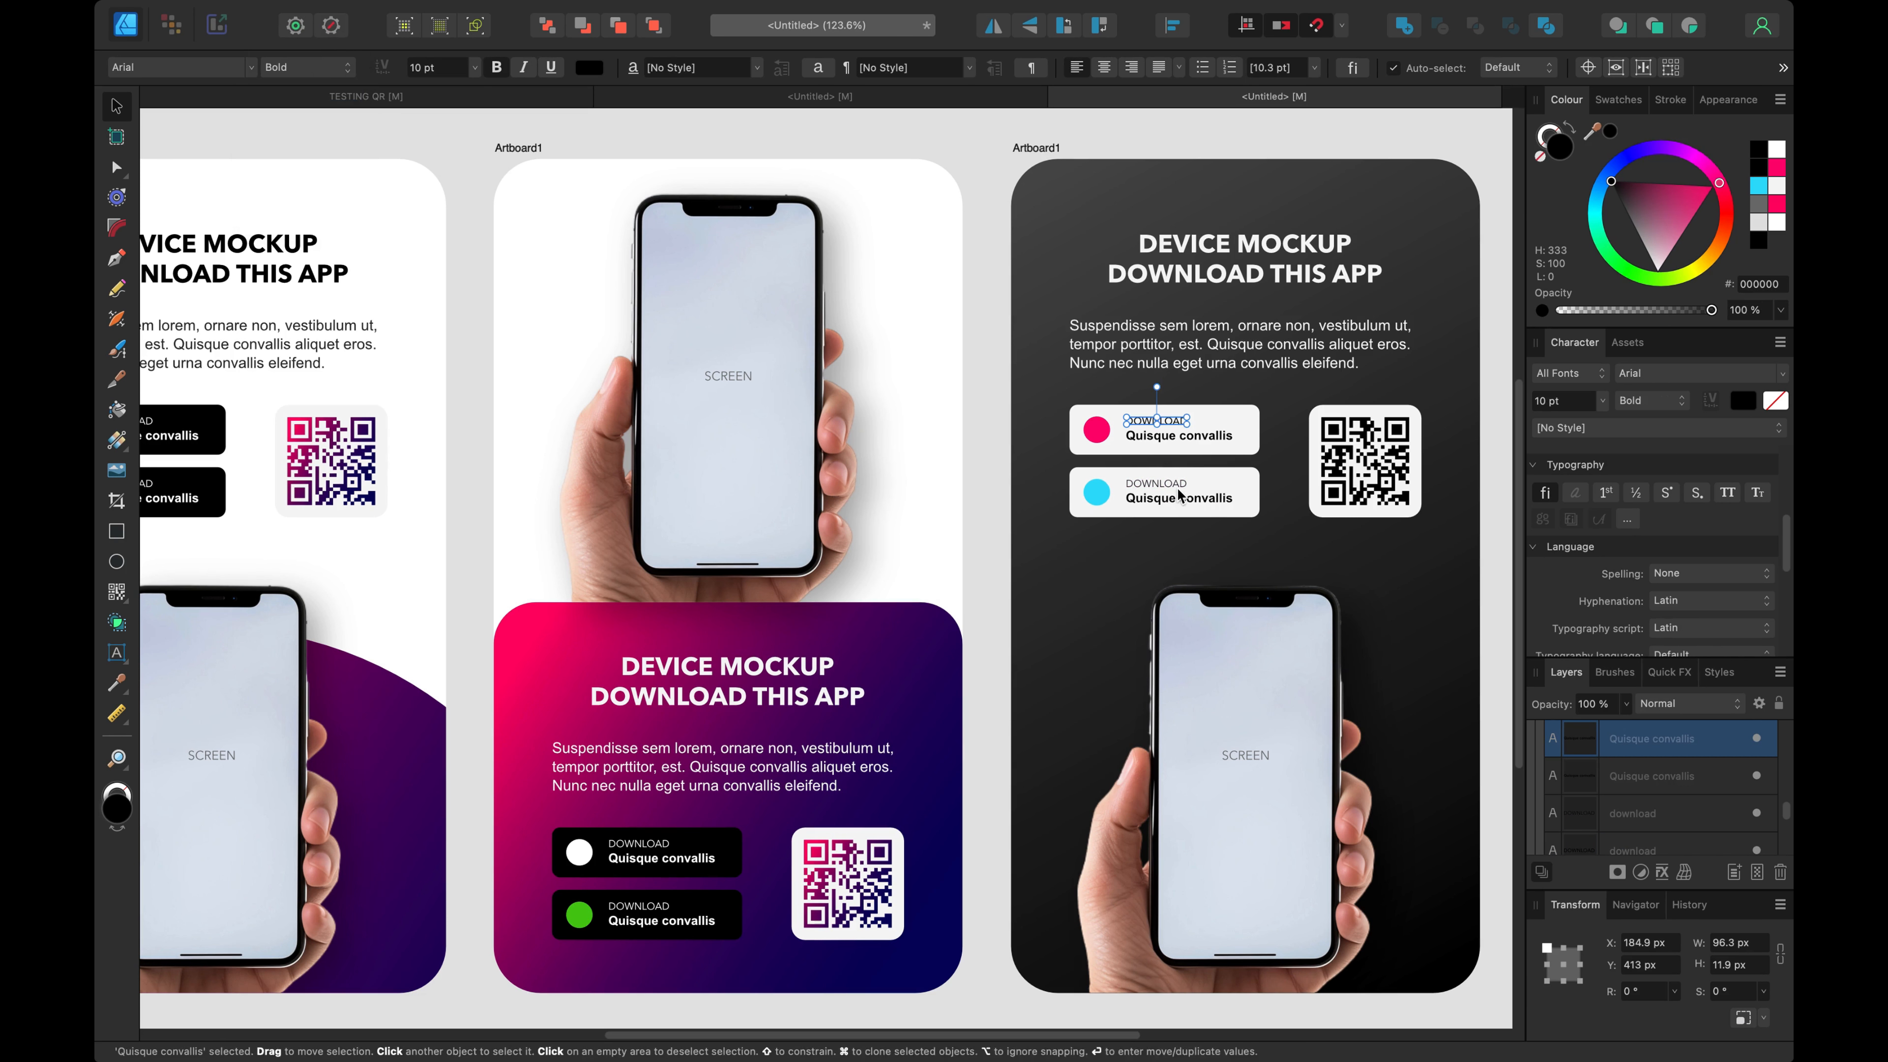
{"action": "left_click", "coordinate": [1178, 483]}
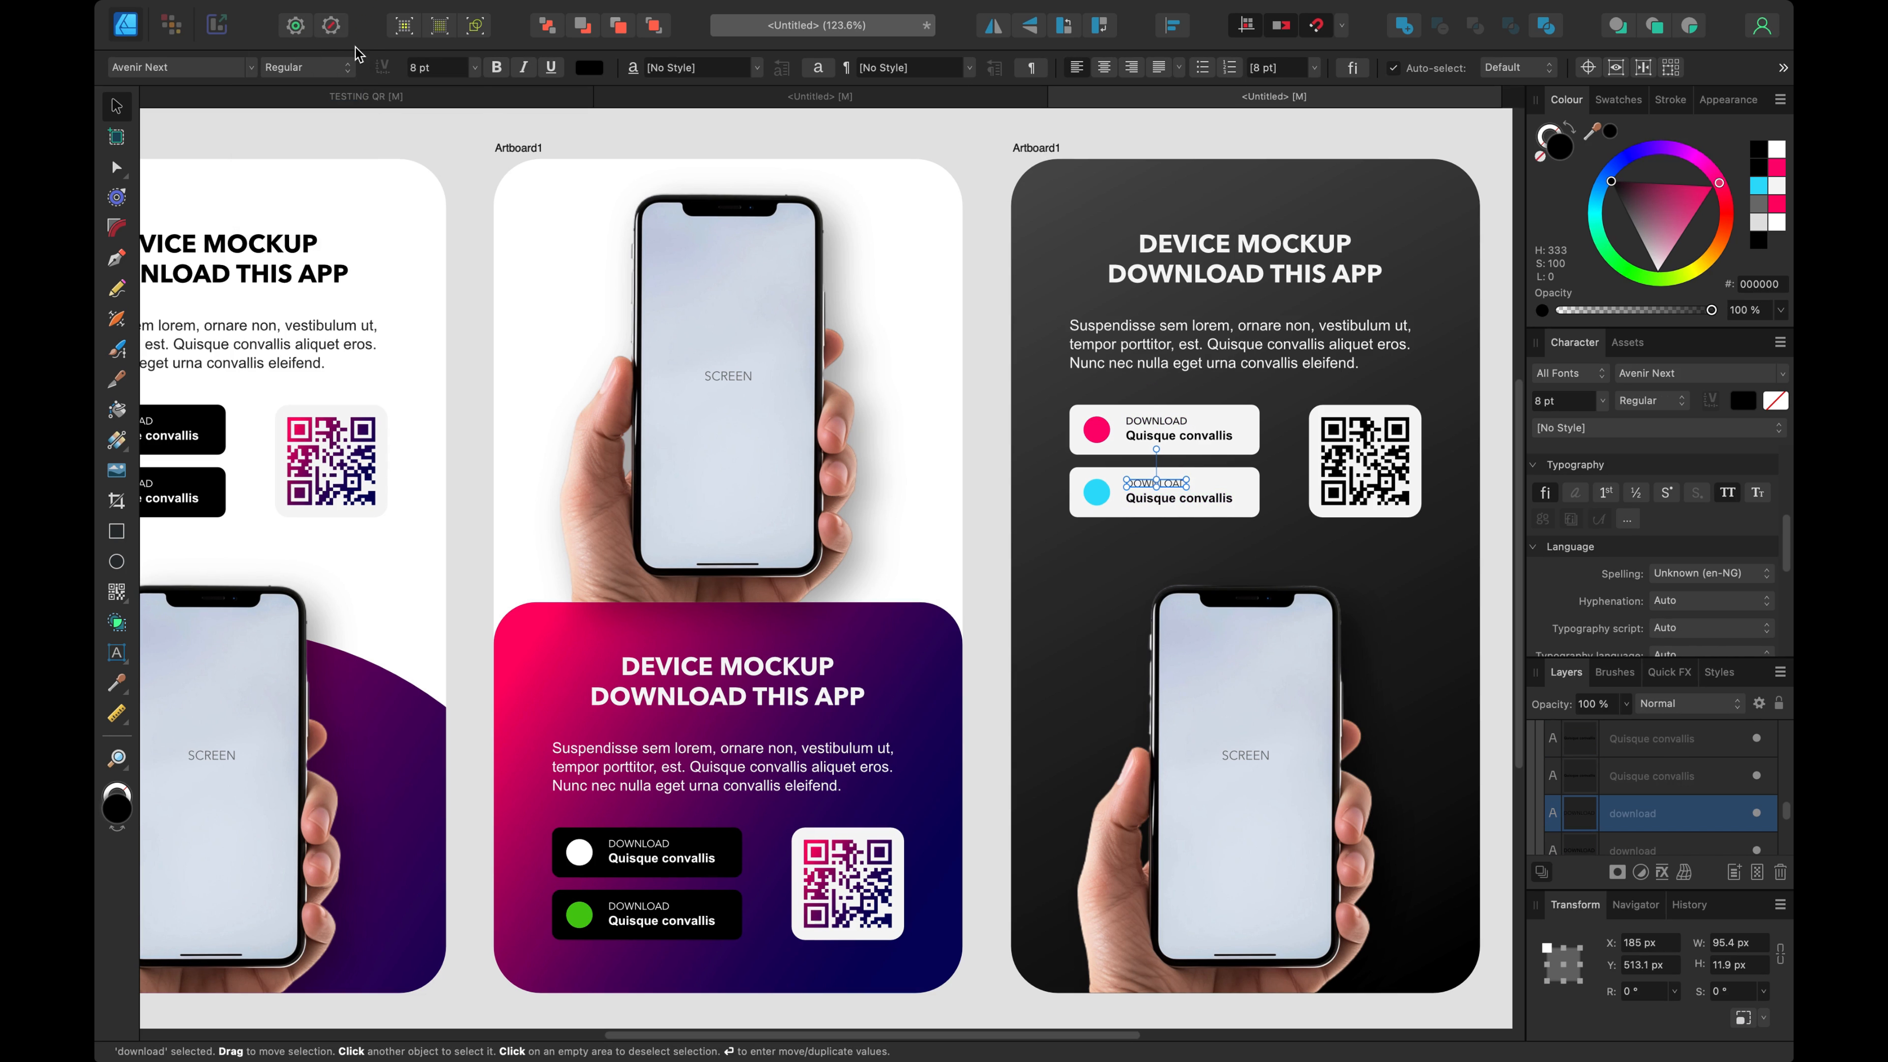
{"action": "left_click", "coordinate": [343, 69]}
{"action": "left_click", "coordinate": [325, 89]}
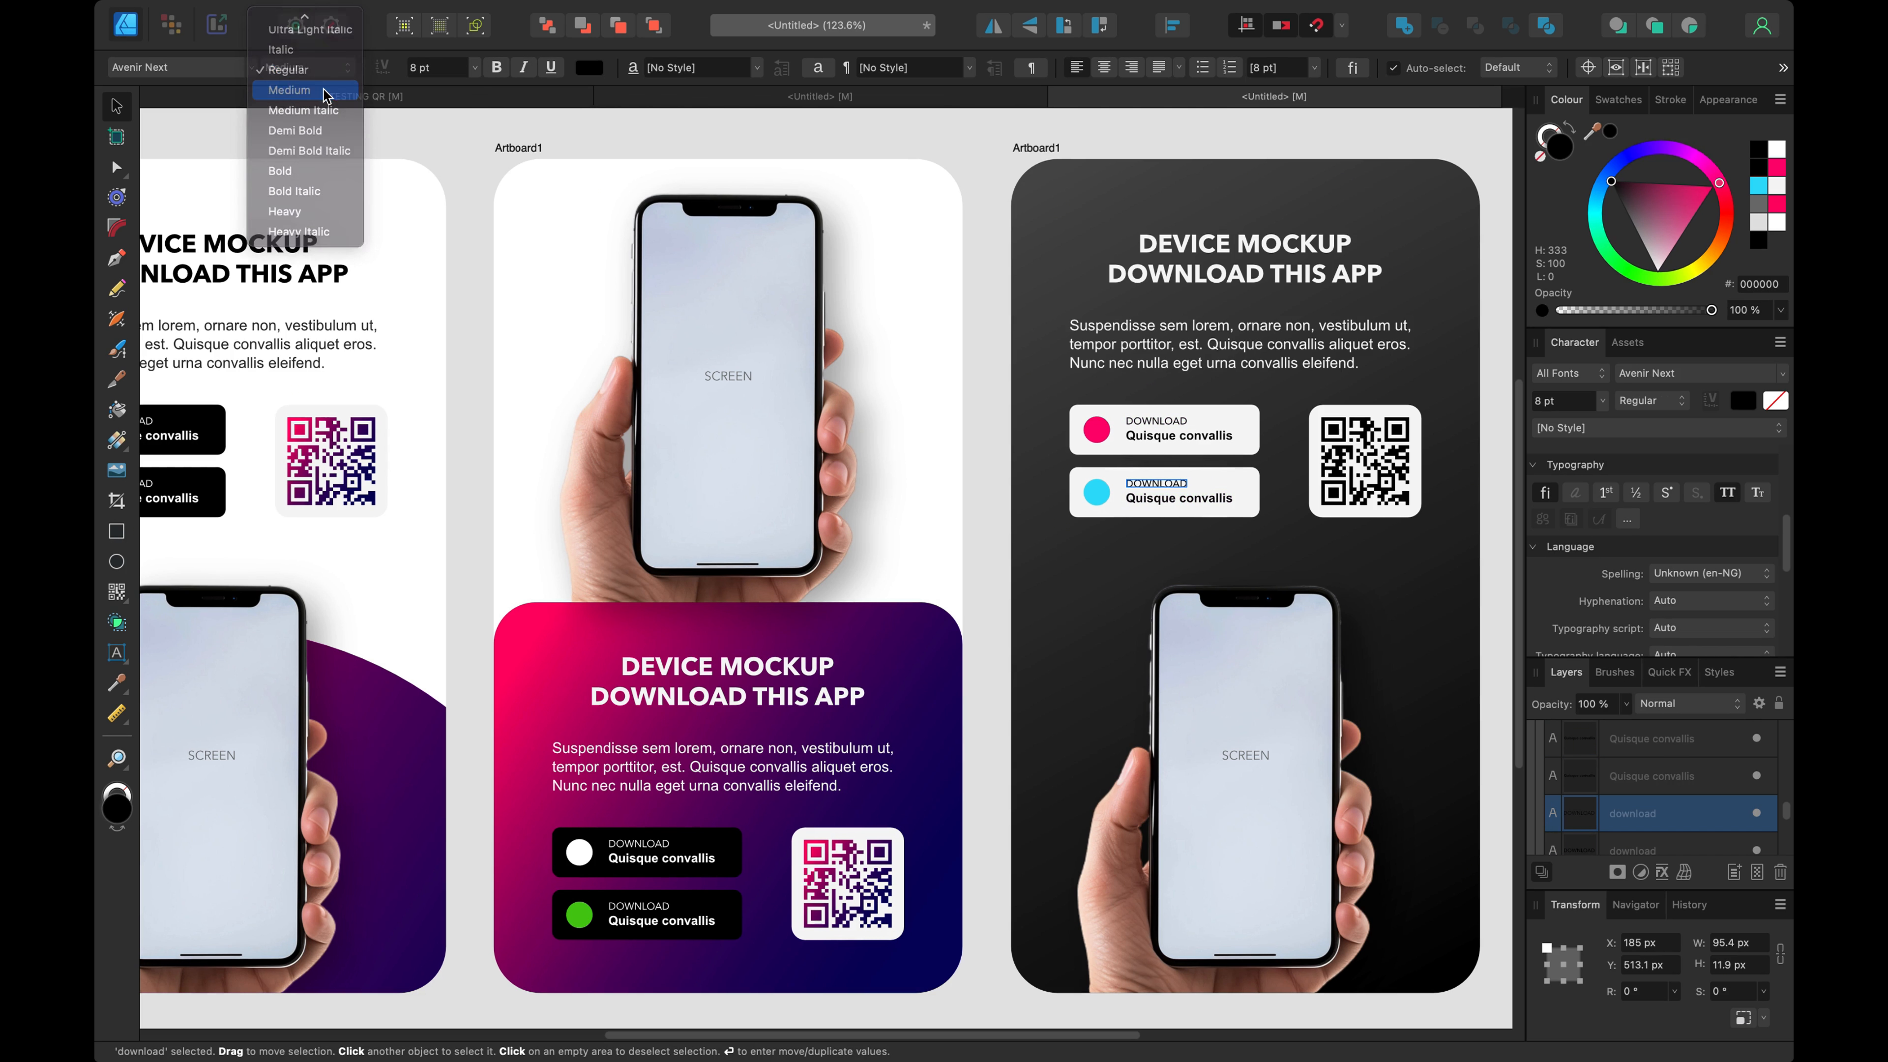
{"action": "left_click", "coordinate": [912, 122]}
{"action": "scroll", "coordinate": [1086, 395], "scroll_direction": "down", "scroll_amount": 2}
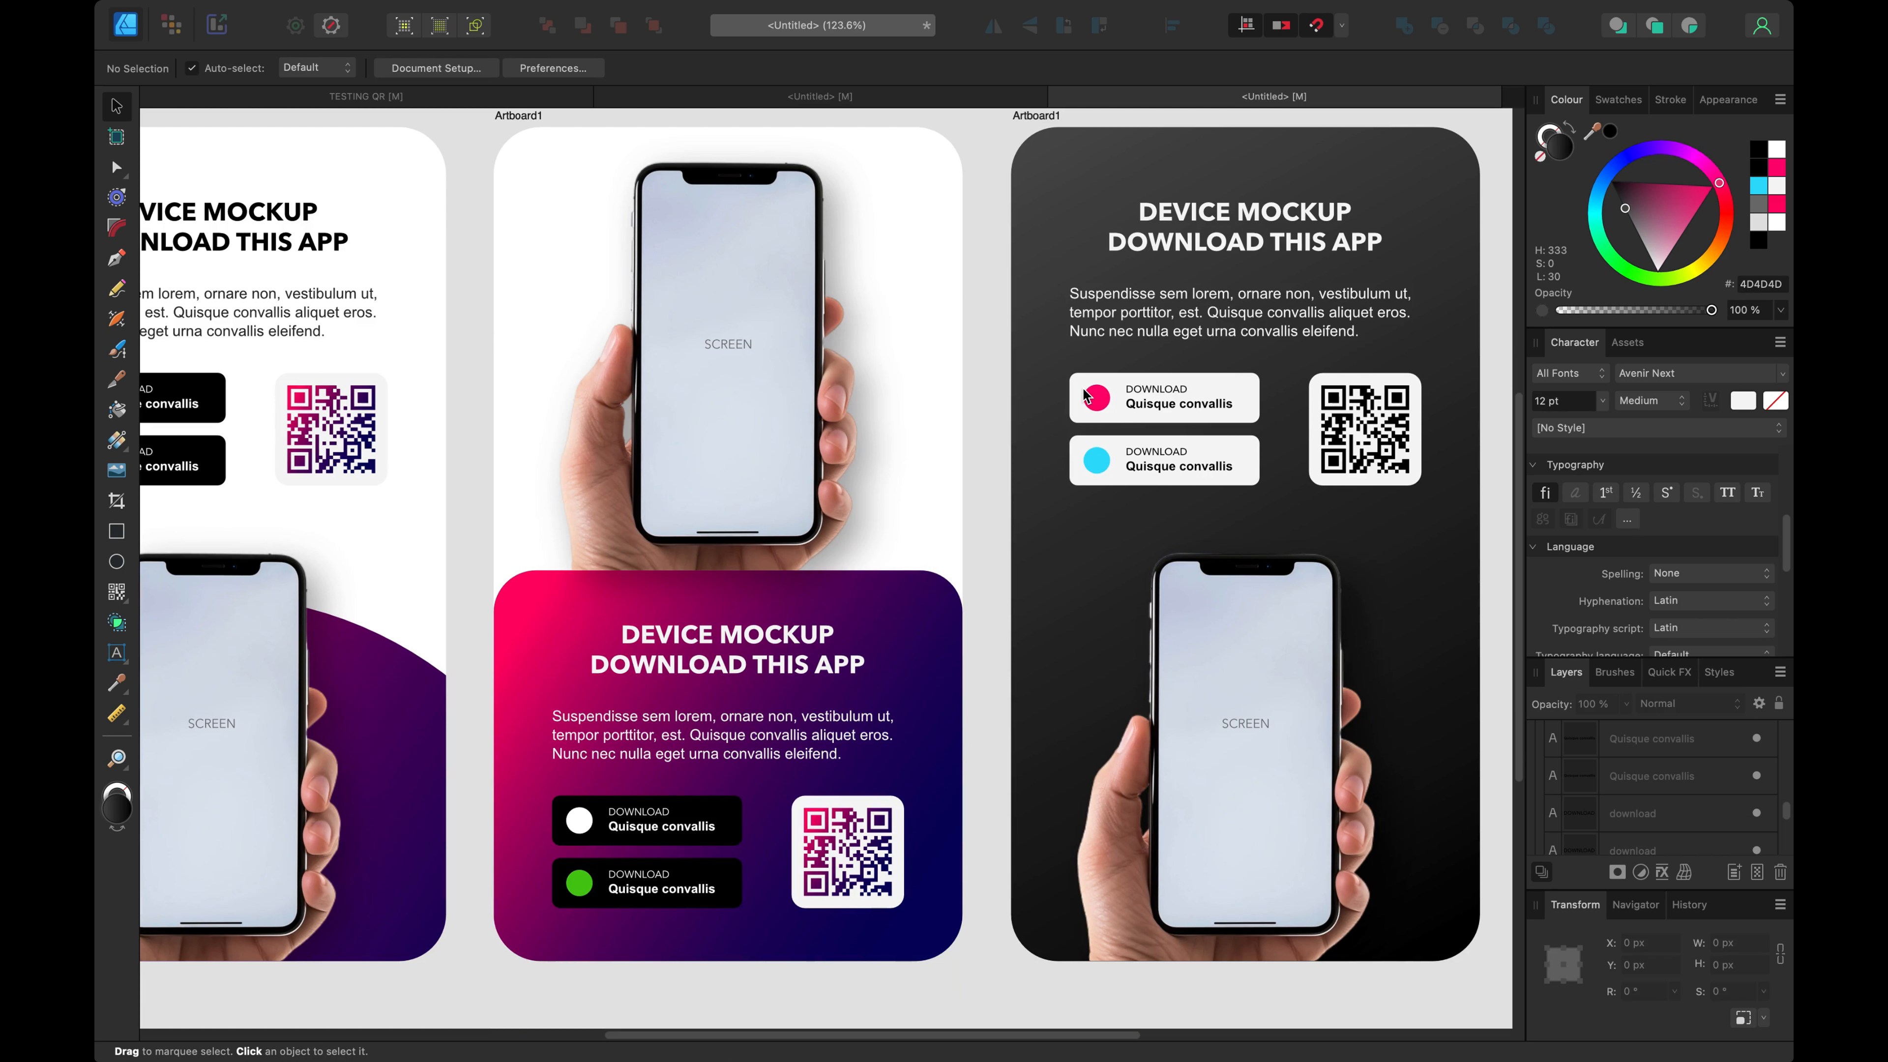
{"action": "scroll", "coordinate": [1103, 443], "scroll_direction": "down", "scroll_amount": 2}
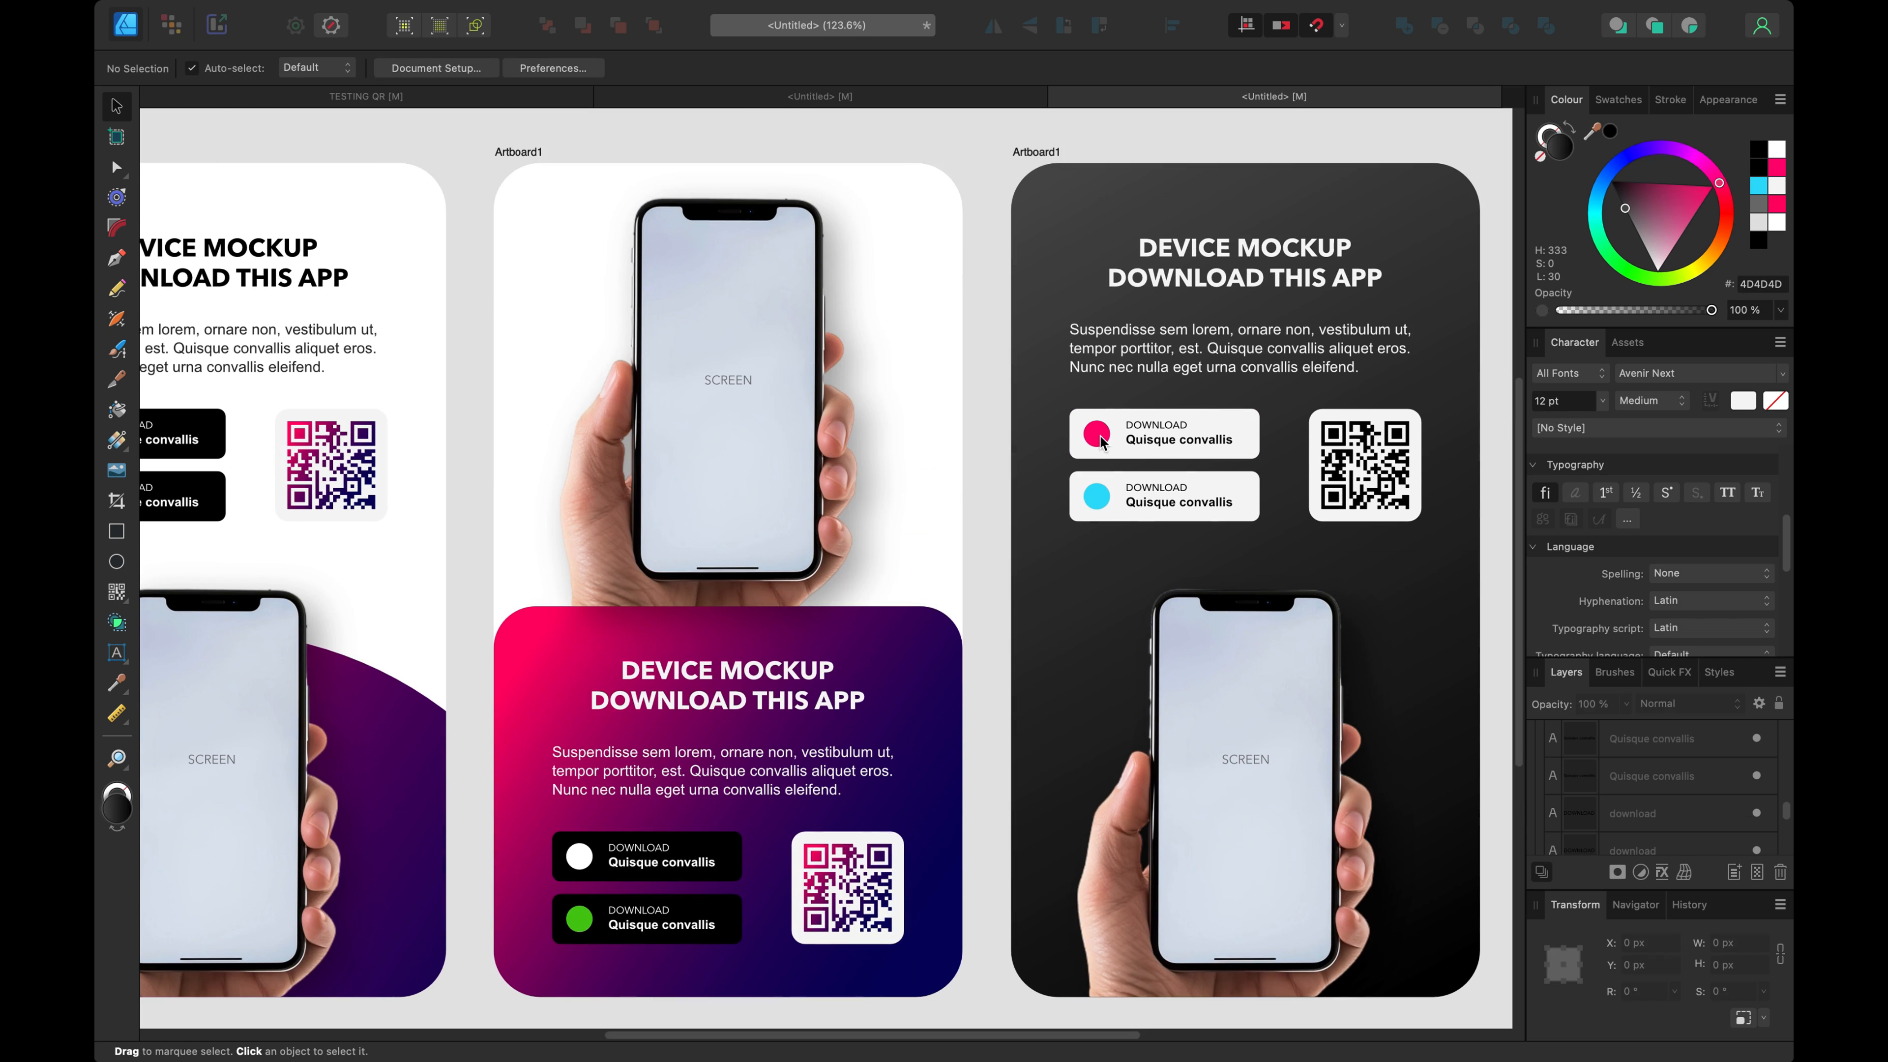
{"action": "scroll", "coordinate": [1102, 444], "scroll_direction": "down", "scroll_amount": 3}
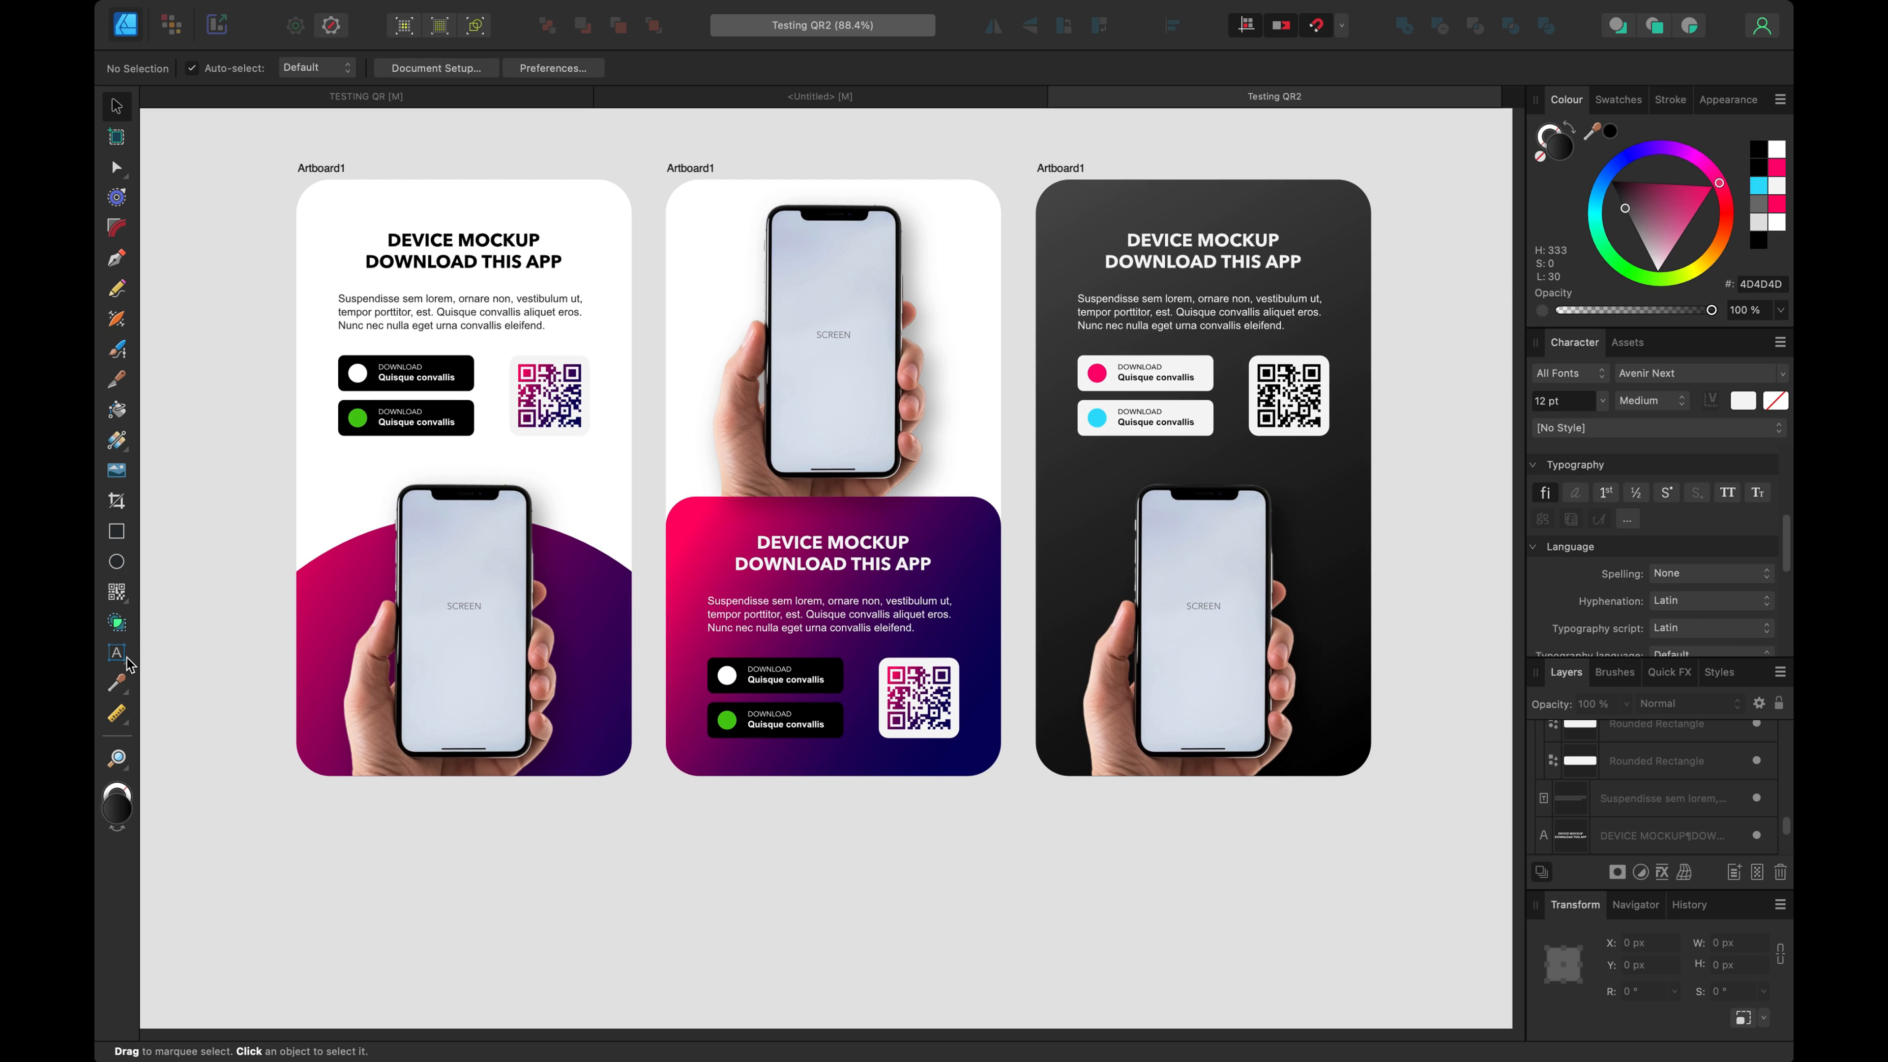
{"action": "left_click", "coordinate": [127, 661]}
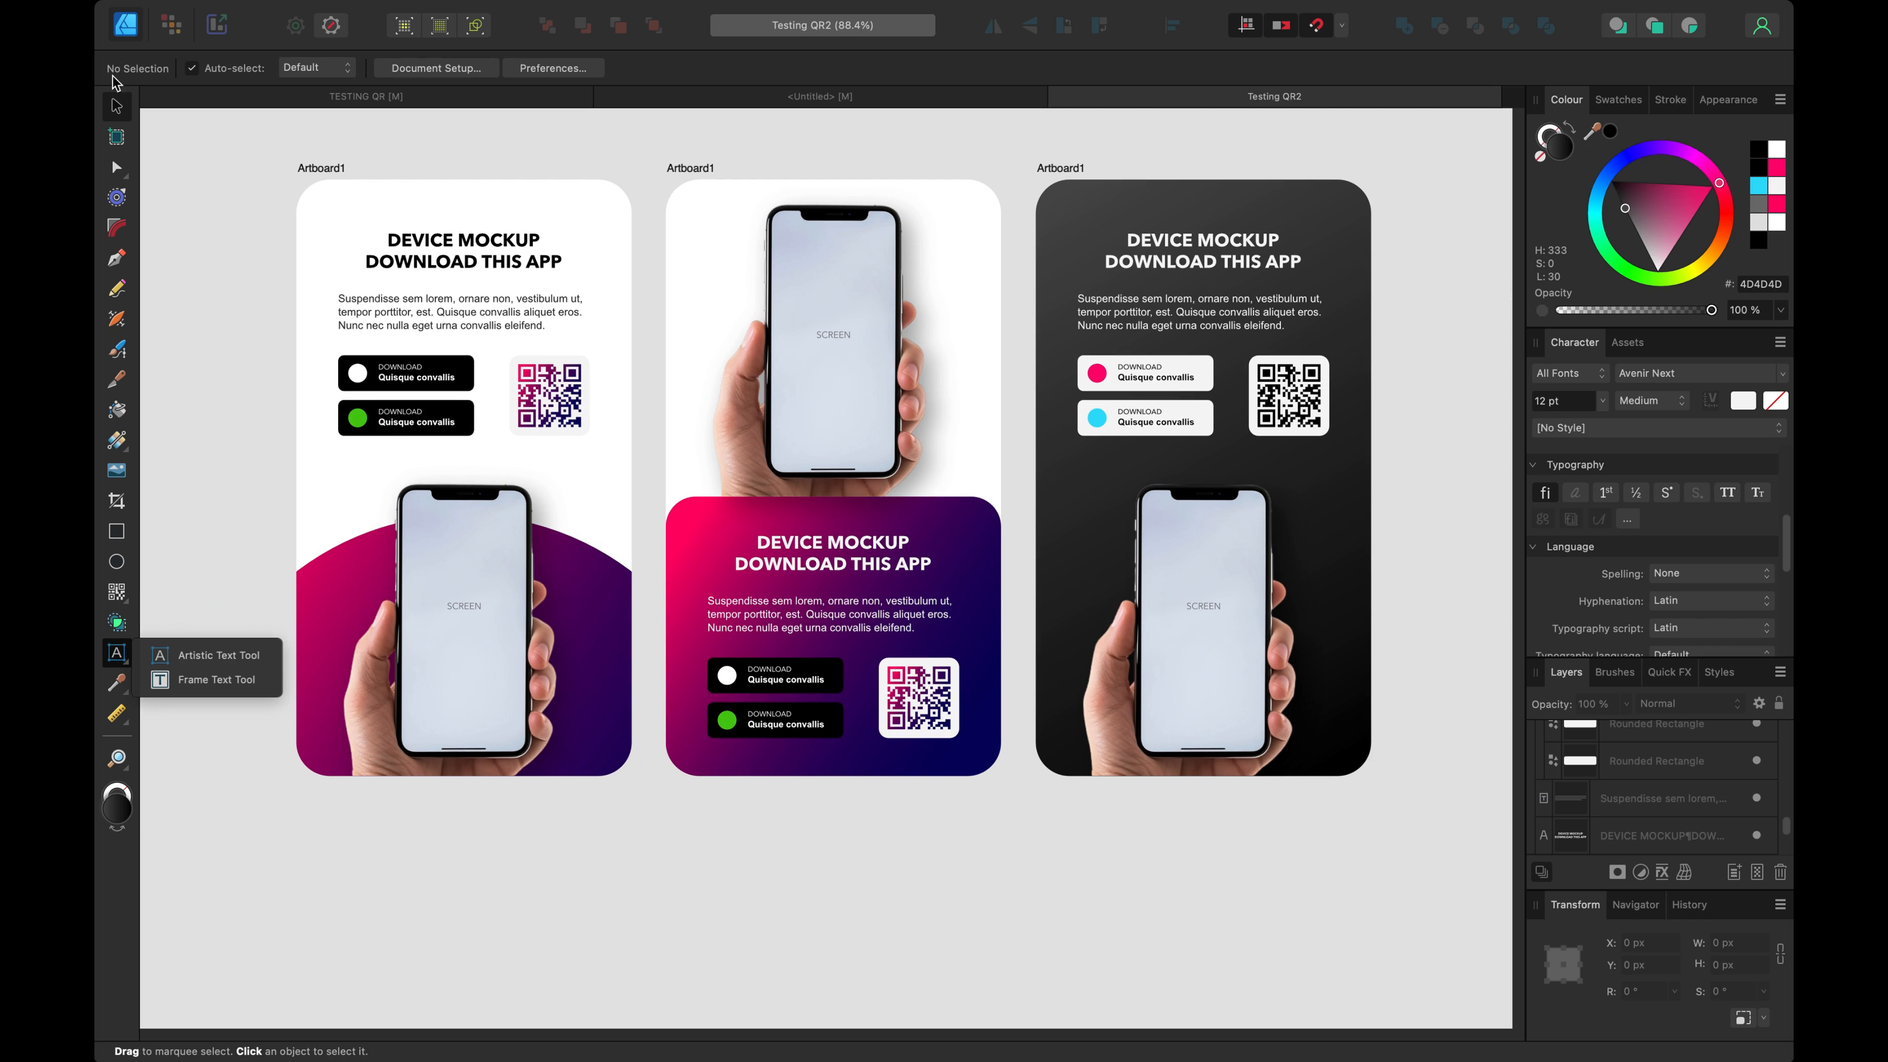
{"action": "left_click", "coordinate": [113, 101]}
Step: Place a copy of the first artboard's heading on the empty canvas below the artboards and set its size to 64 pt
{"action": "left_click", "coordinate": [455, 266]}
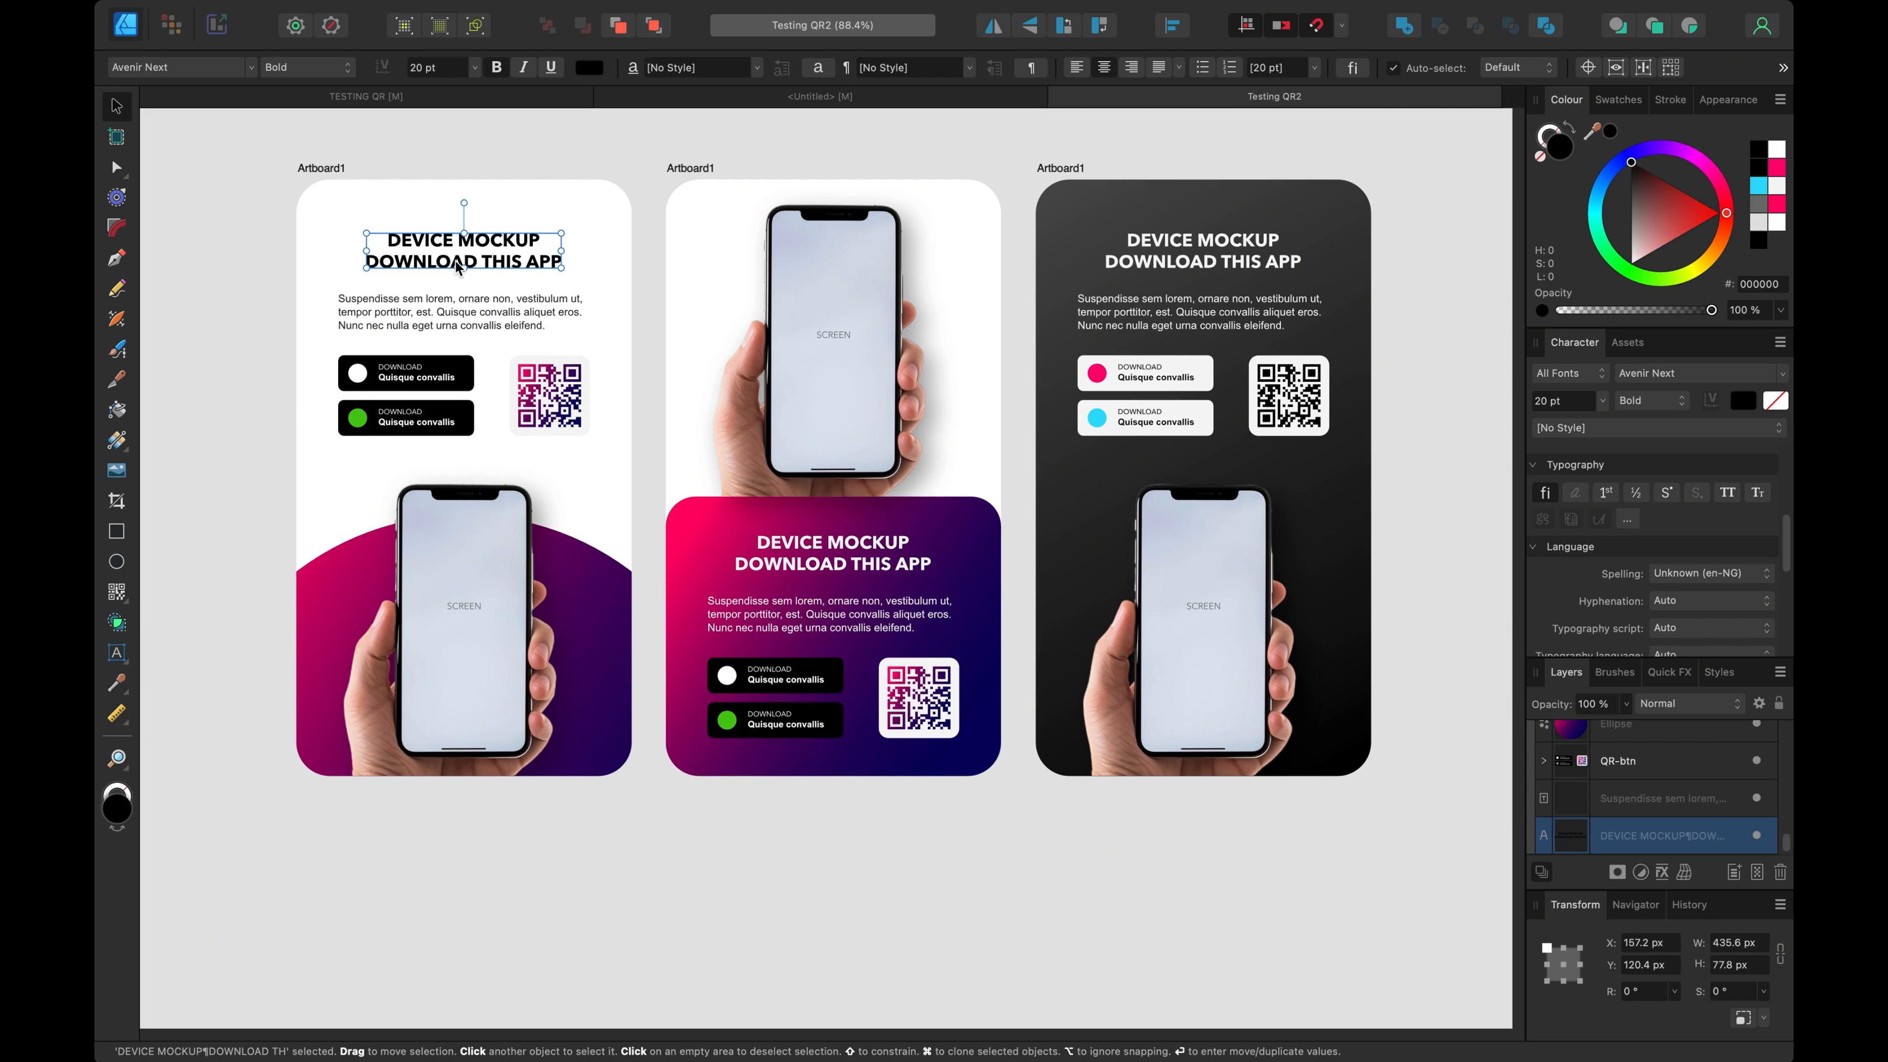
{"action": "left_click_drag", "start_coordinate": [456, 267], "coordinate": [579, 887]}
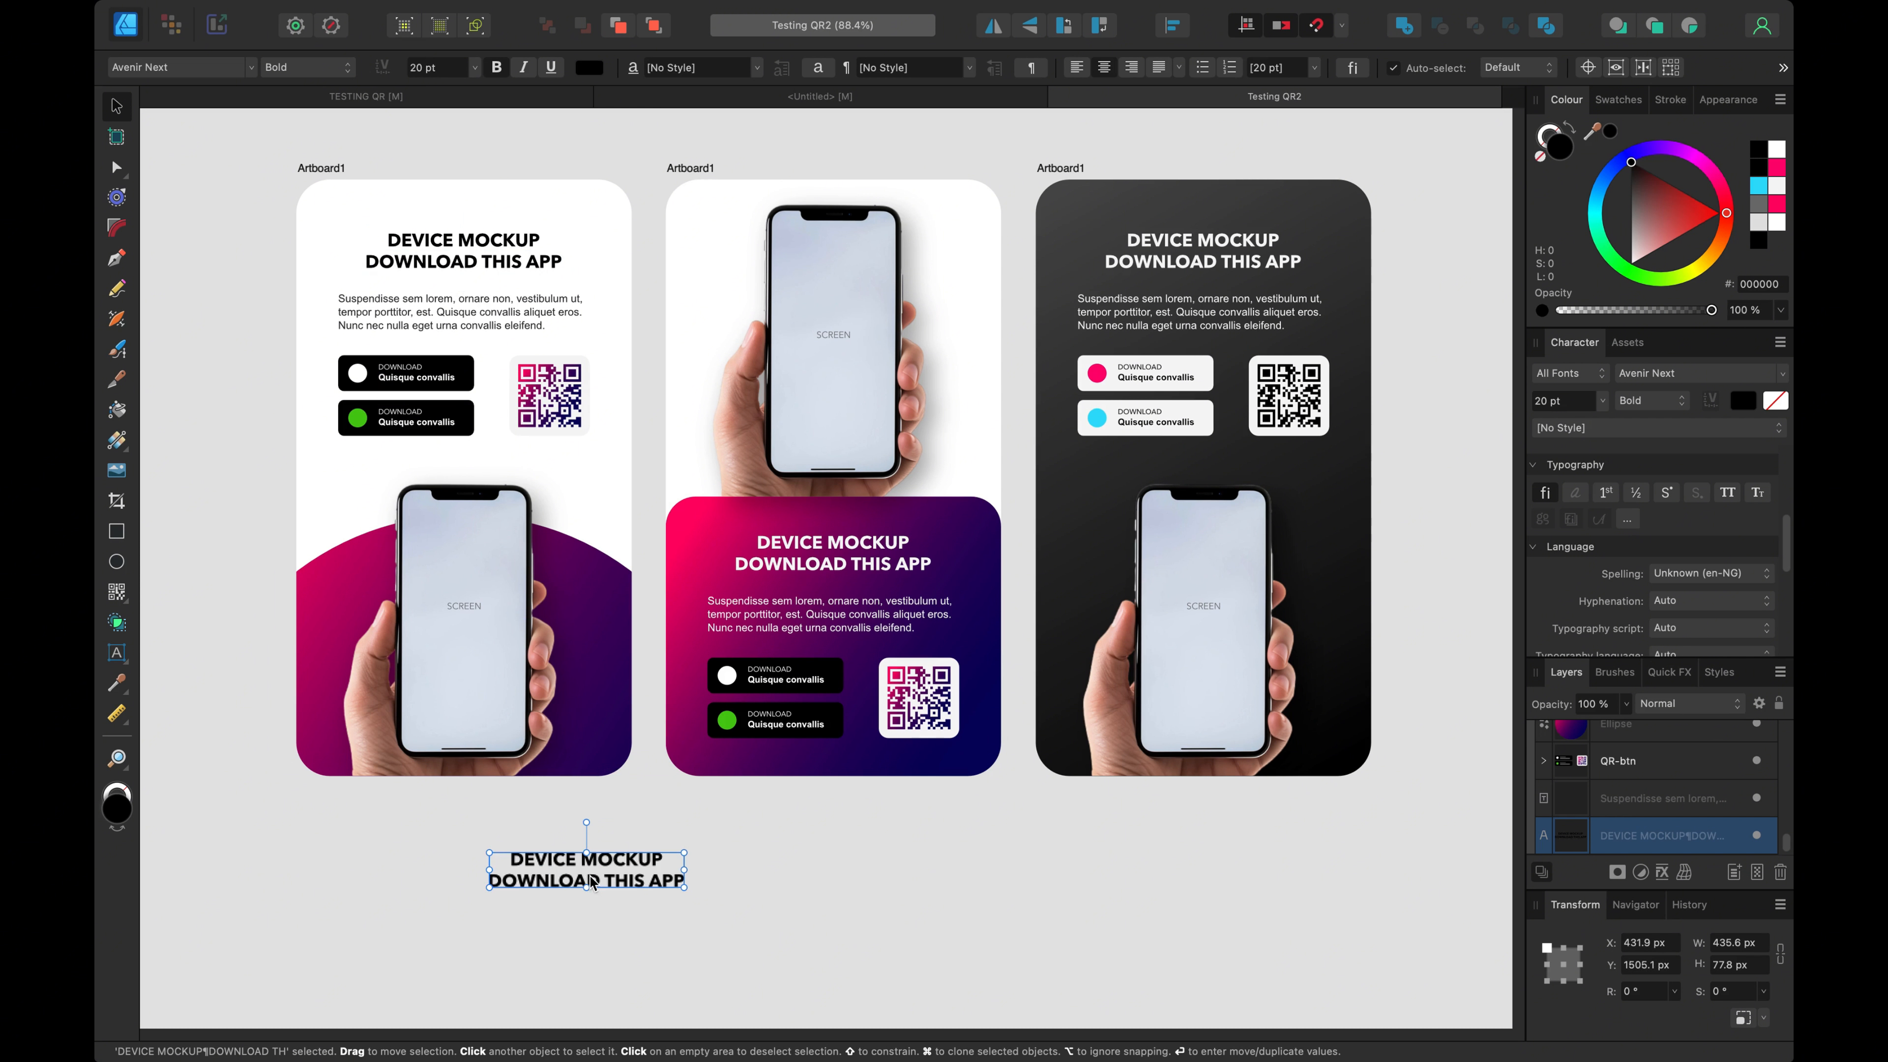
{"action": "left_click", "coordinate": [474, 68]}
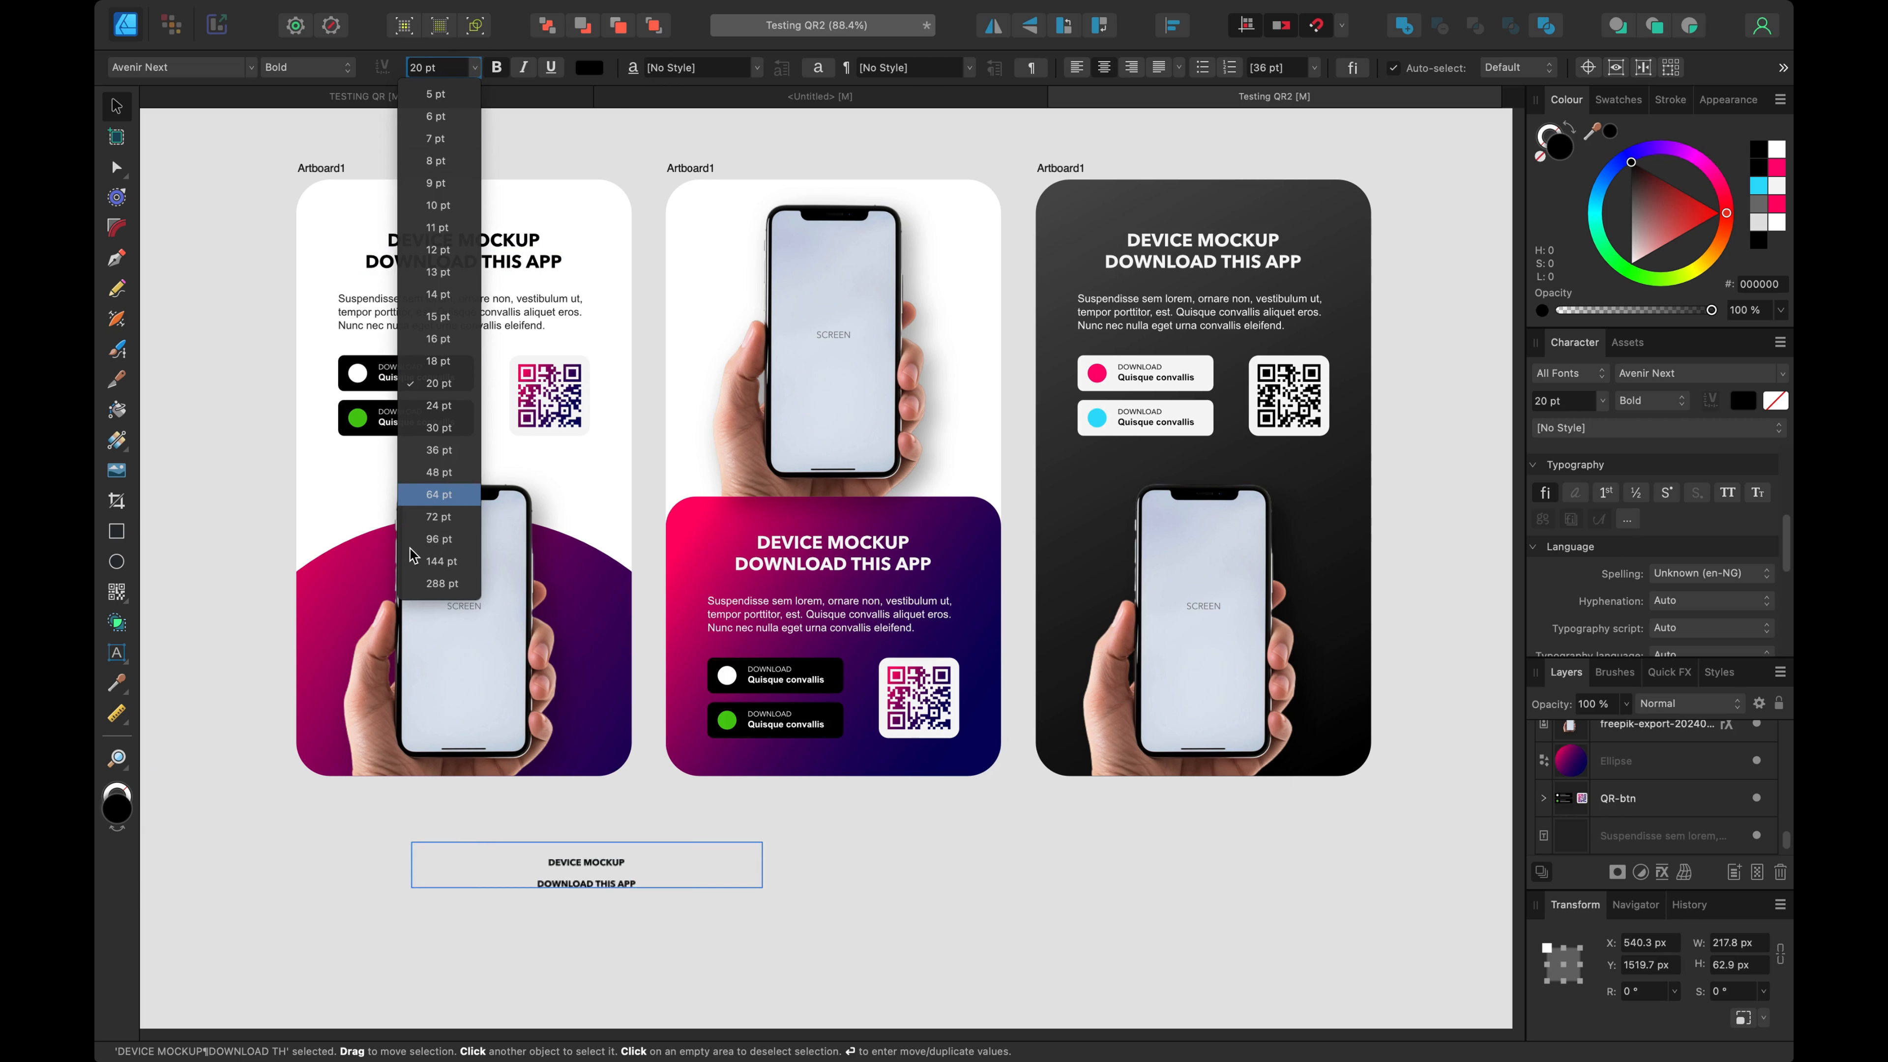
{"action": "left_click", "coordinate": [438, 493]}
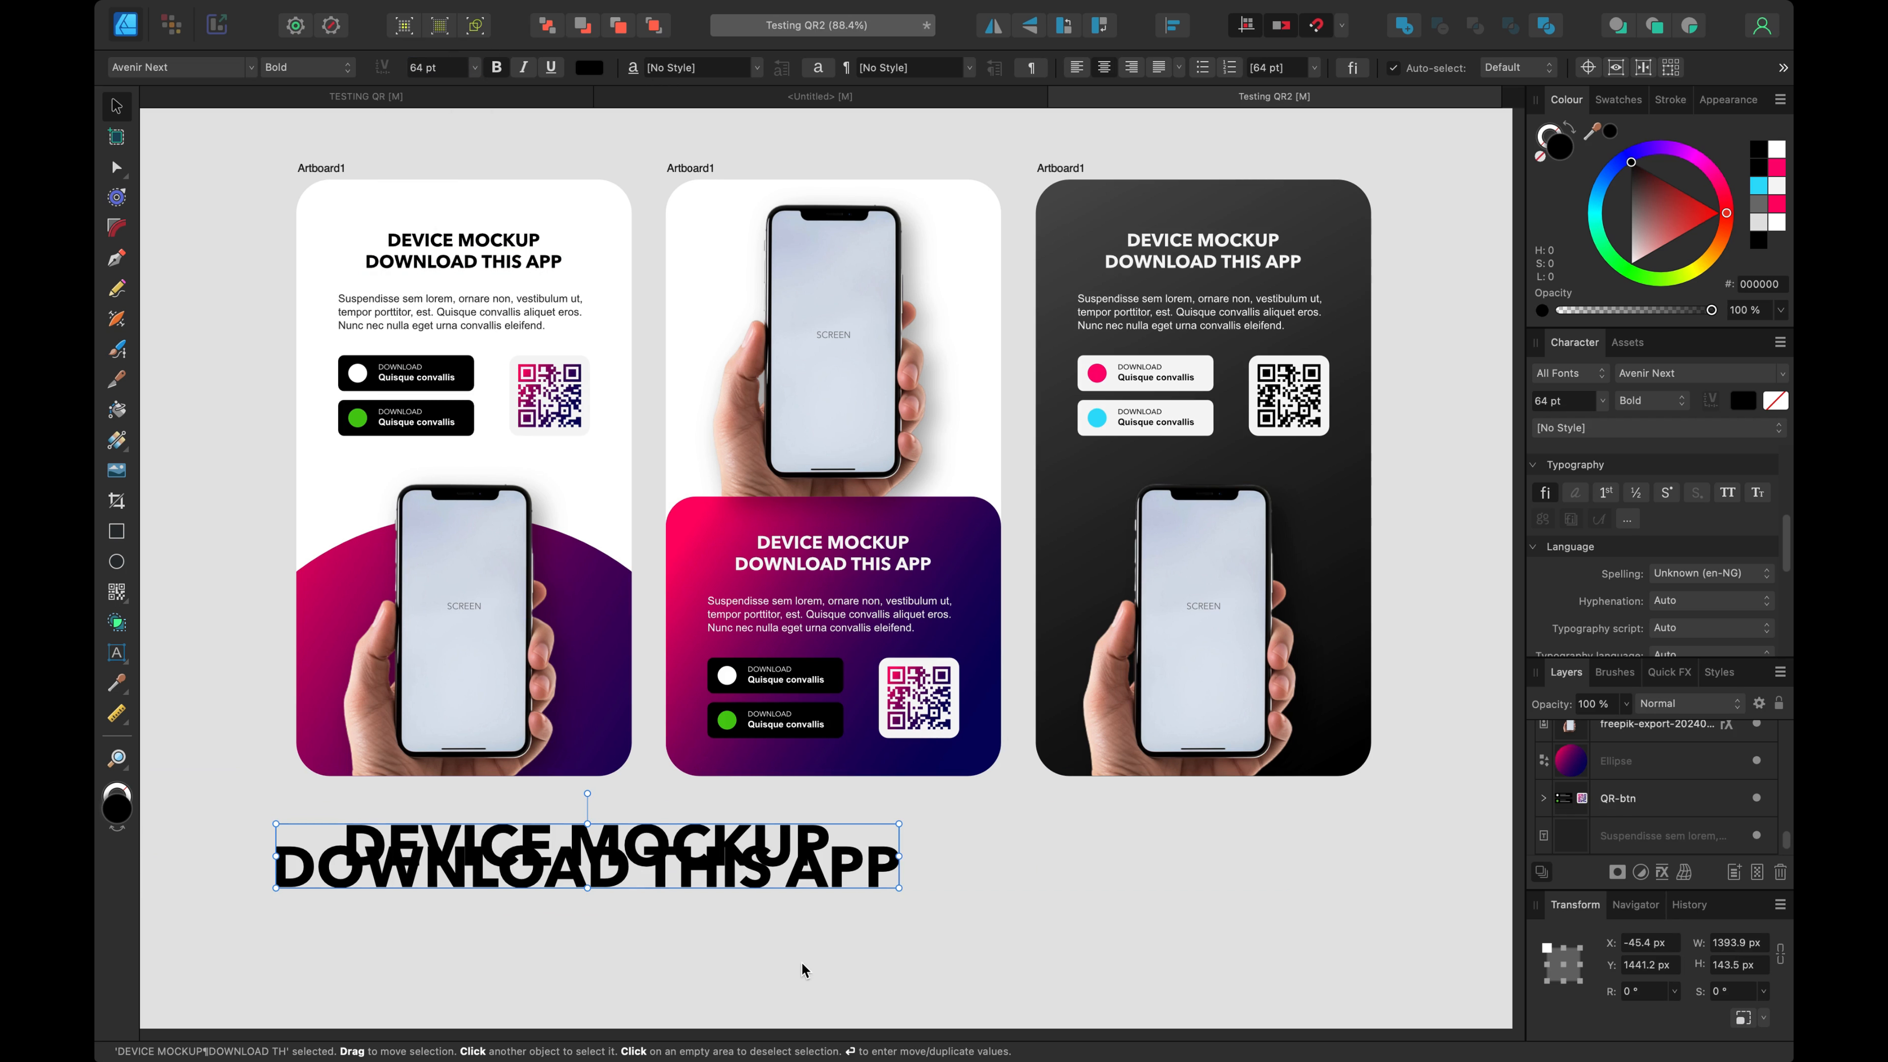
Step: Replace the copied heading's text with "Like, Share & Subscribe"
{"action": "double_click", "coordinate": [798, 885]}
{"action": "key", "text": "super+a"}
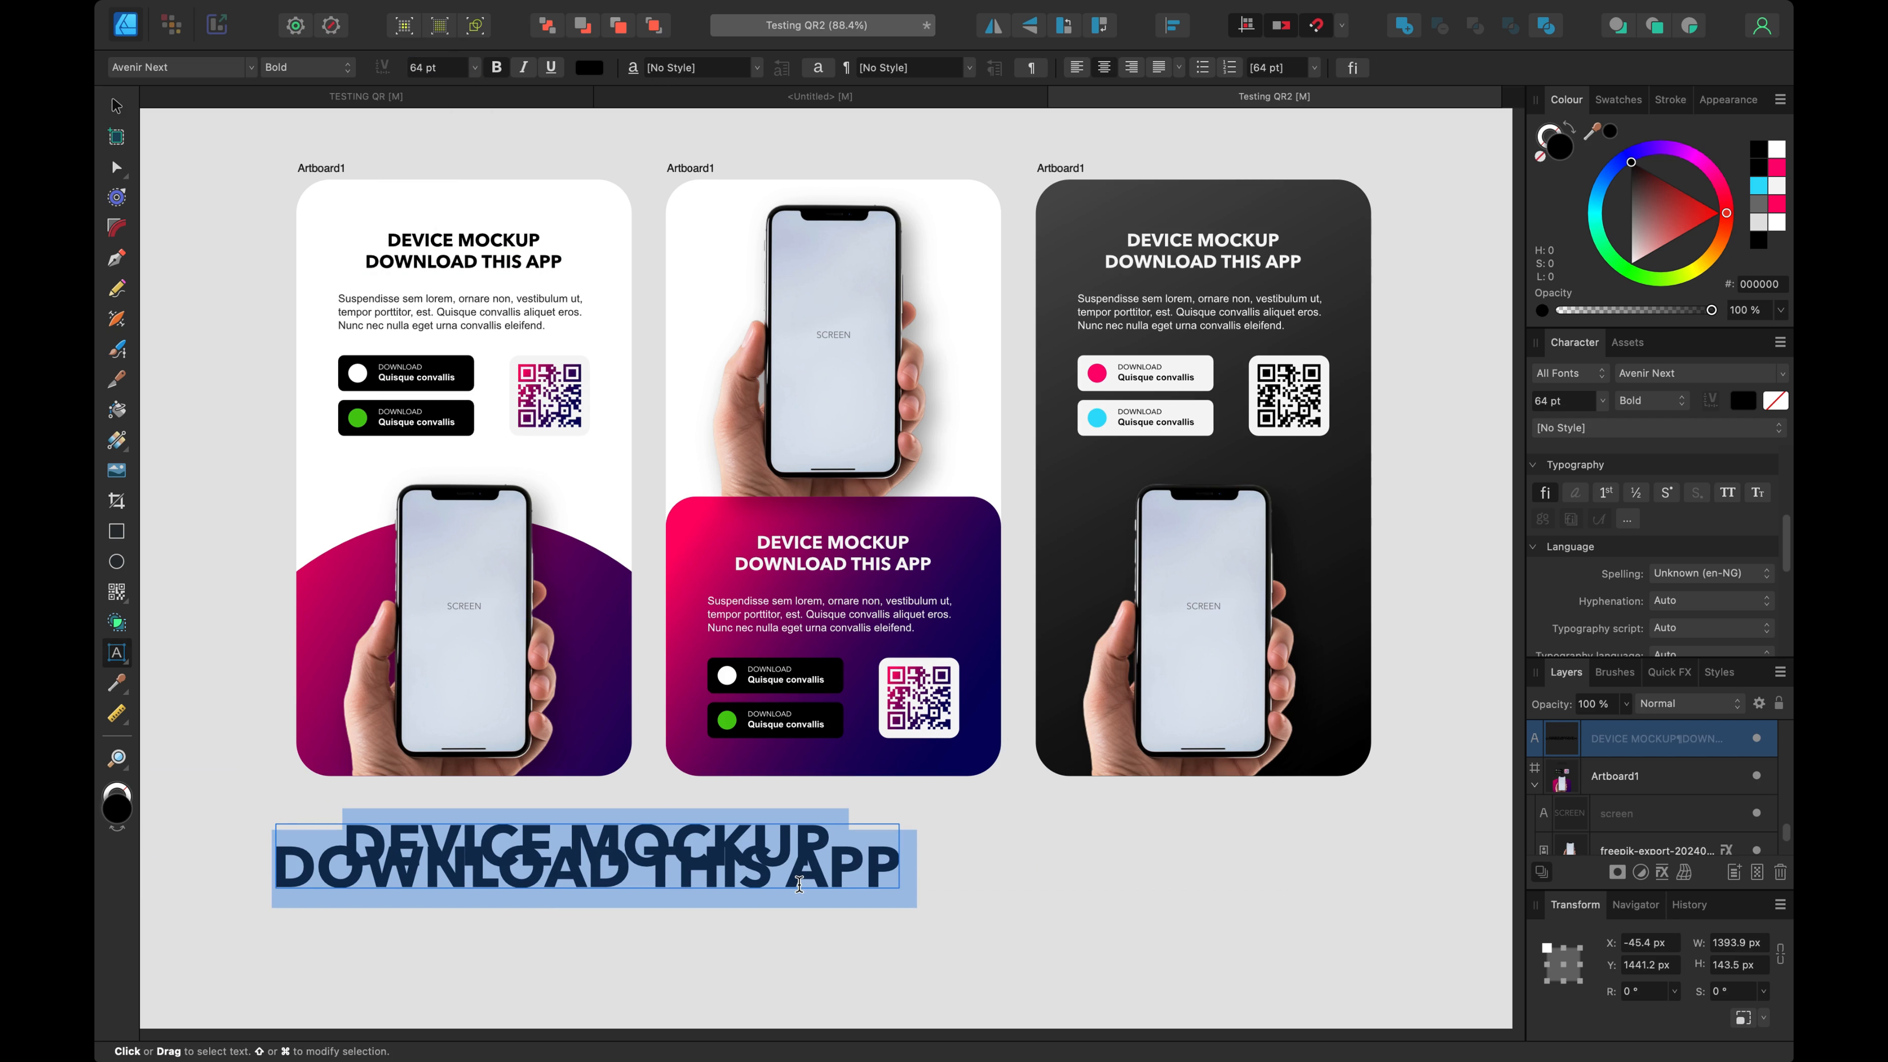
{"action": "type", "text": "Like, "}
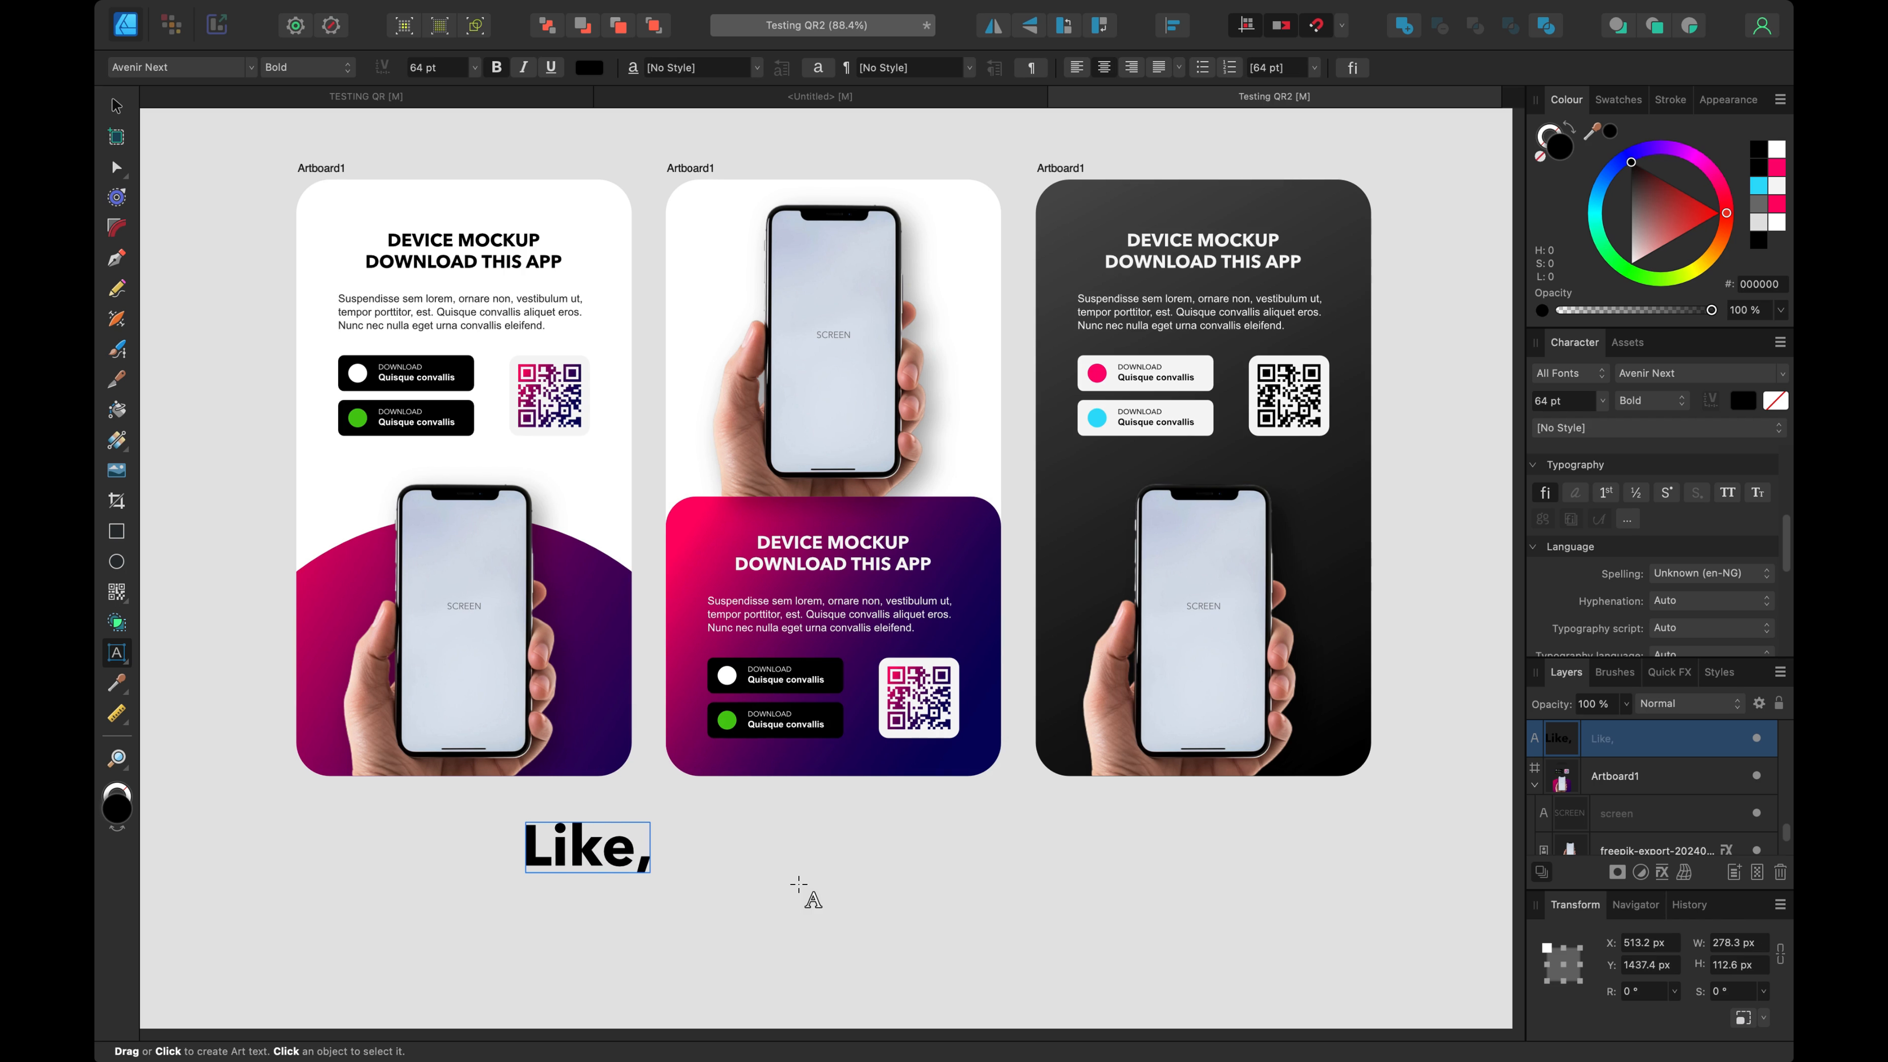
{"action": "type", "text": "Share"}
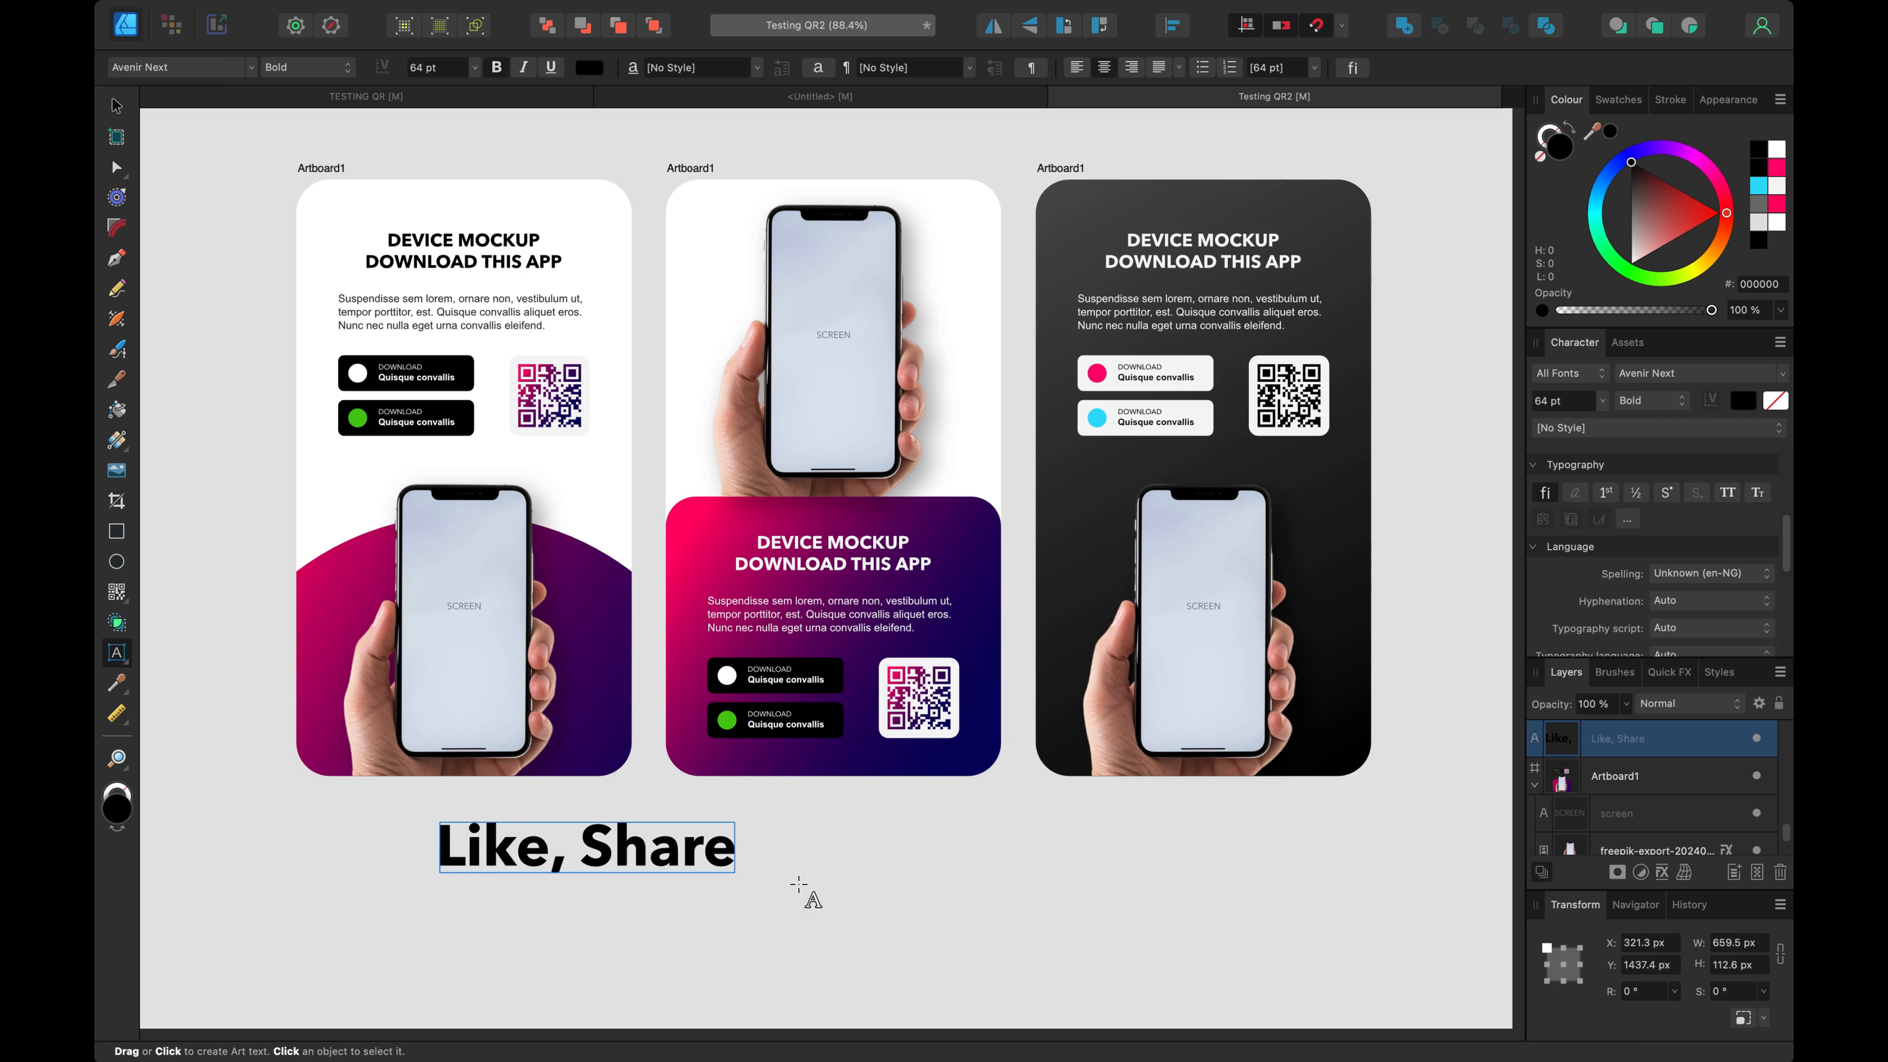
{"action": "type", "text": " & Sub"}
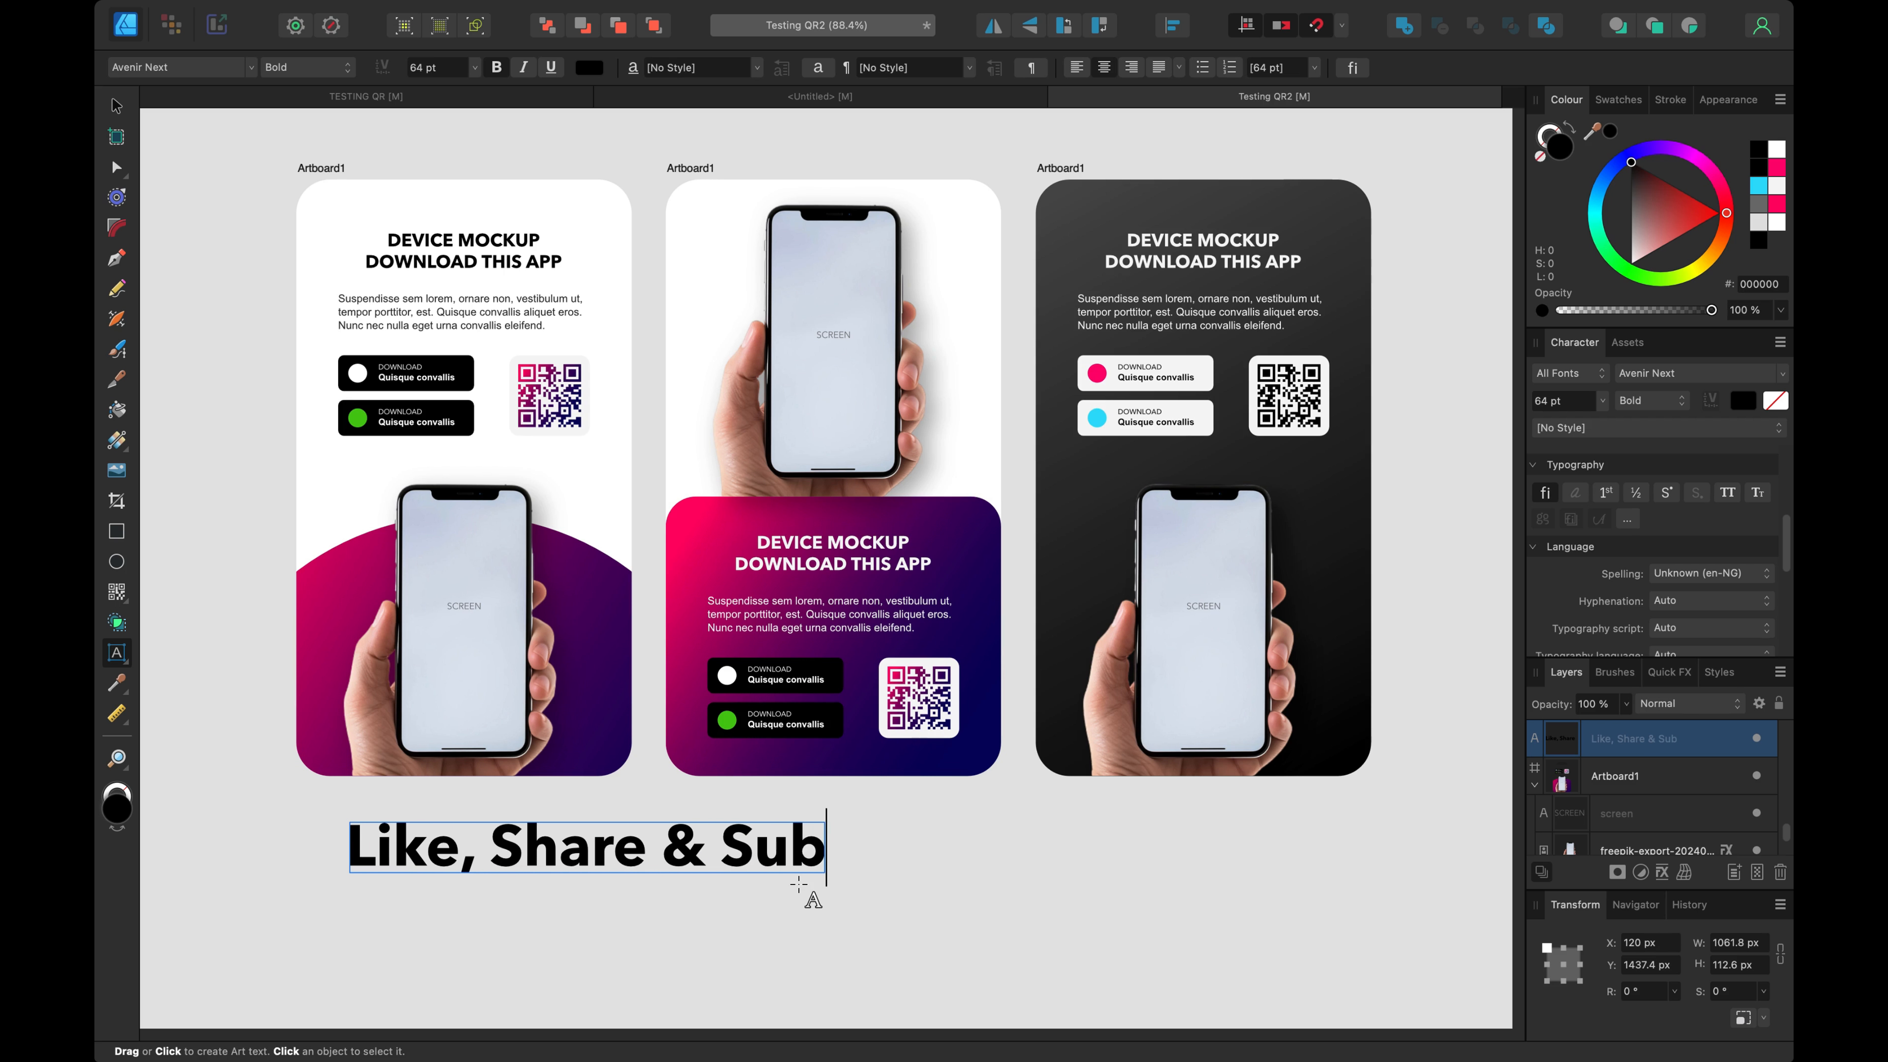
{"action": "type", "text": "scribe"}
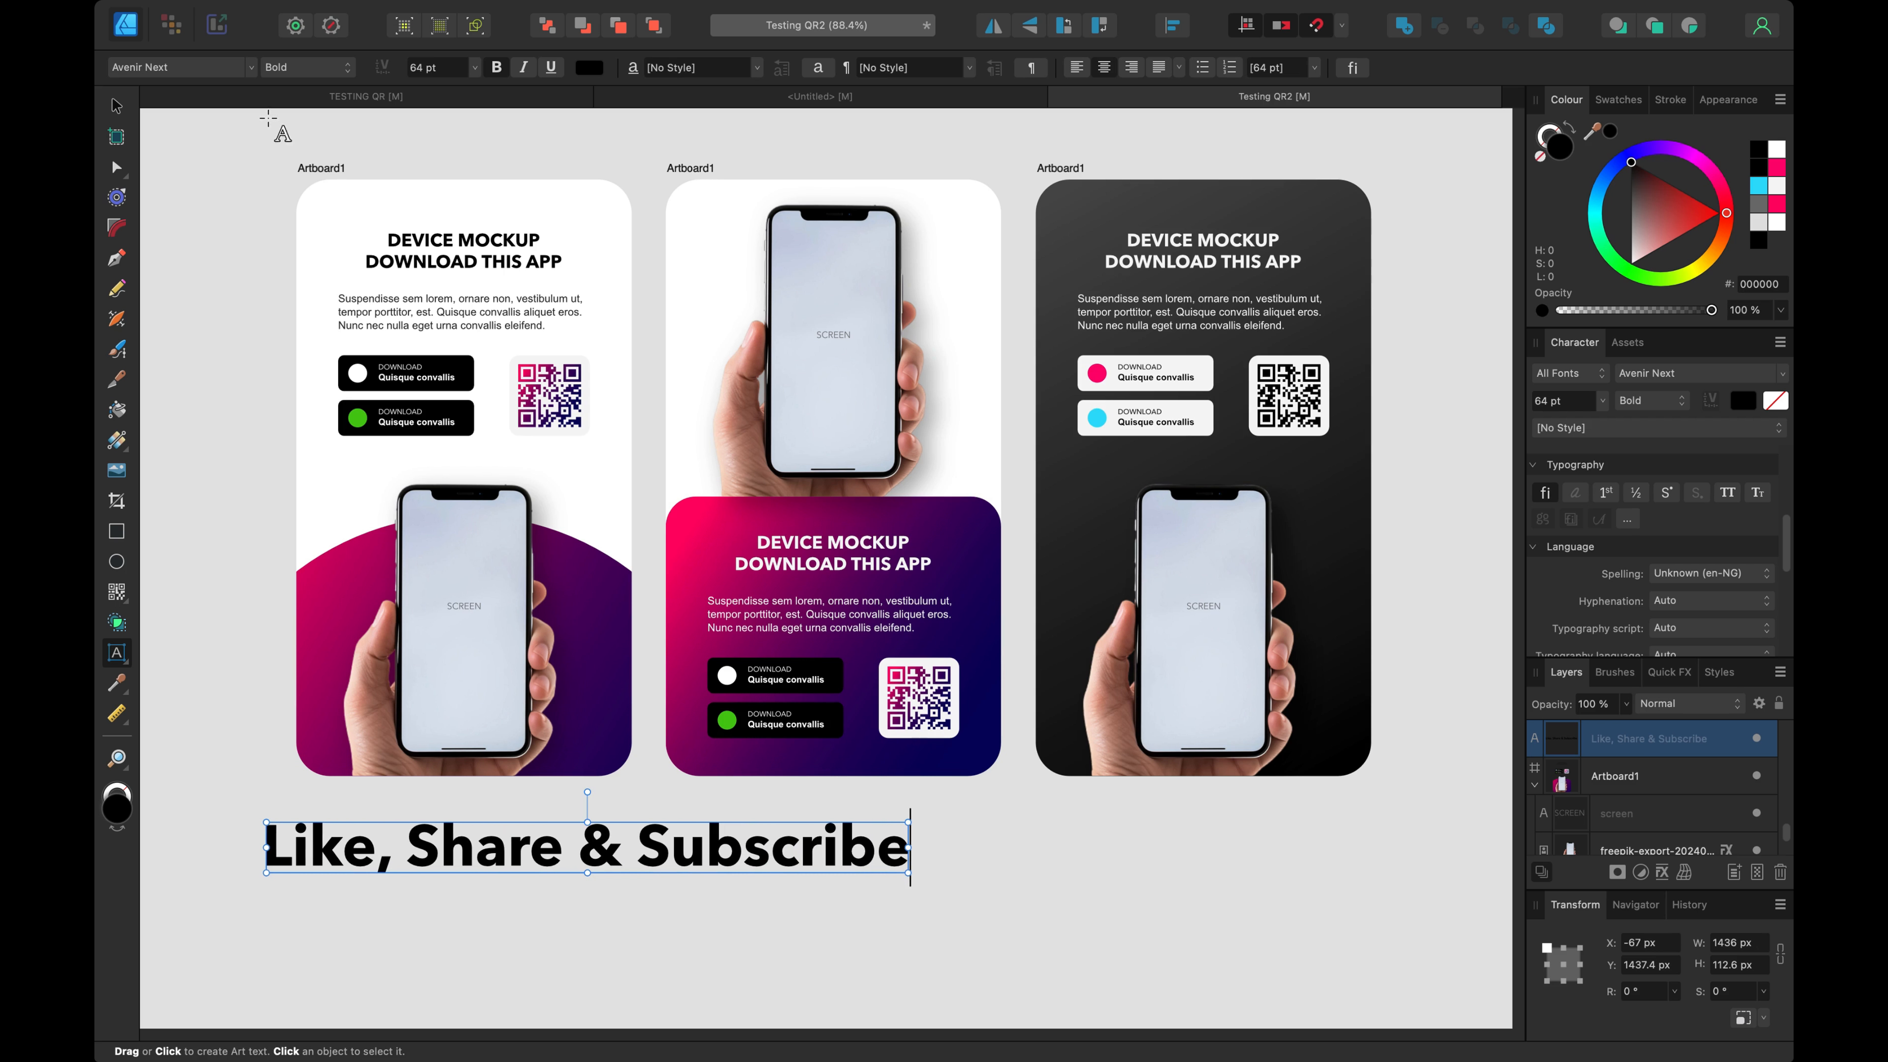
Step: Move the "Like, Share & Subscribe" text centrally below the three artboards and recolour it red FF0000
{"action": "left_click", "coordinate": [116, 108]}
{"action": "left_click_drag", "start_coordinate": [724, 848], "coordinate": [977, 902]}
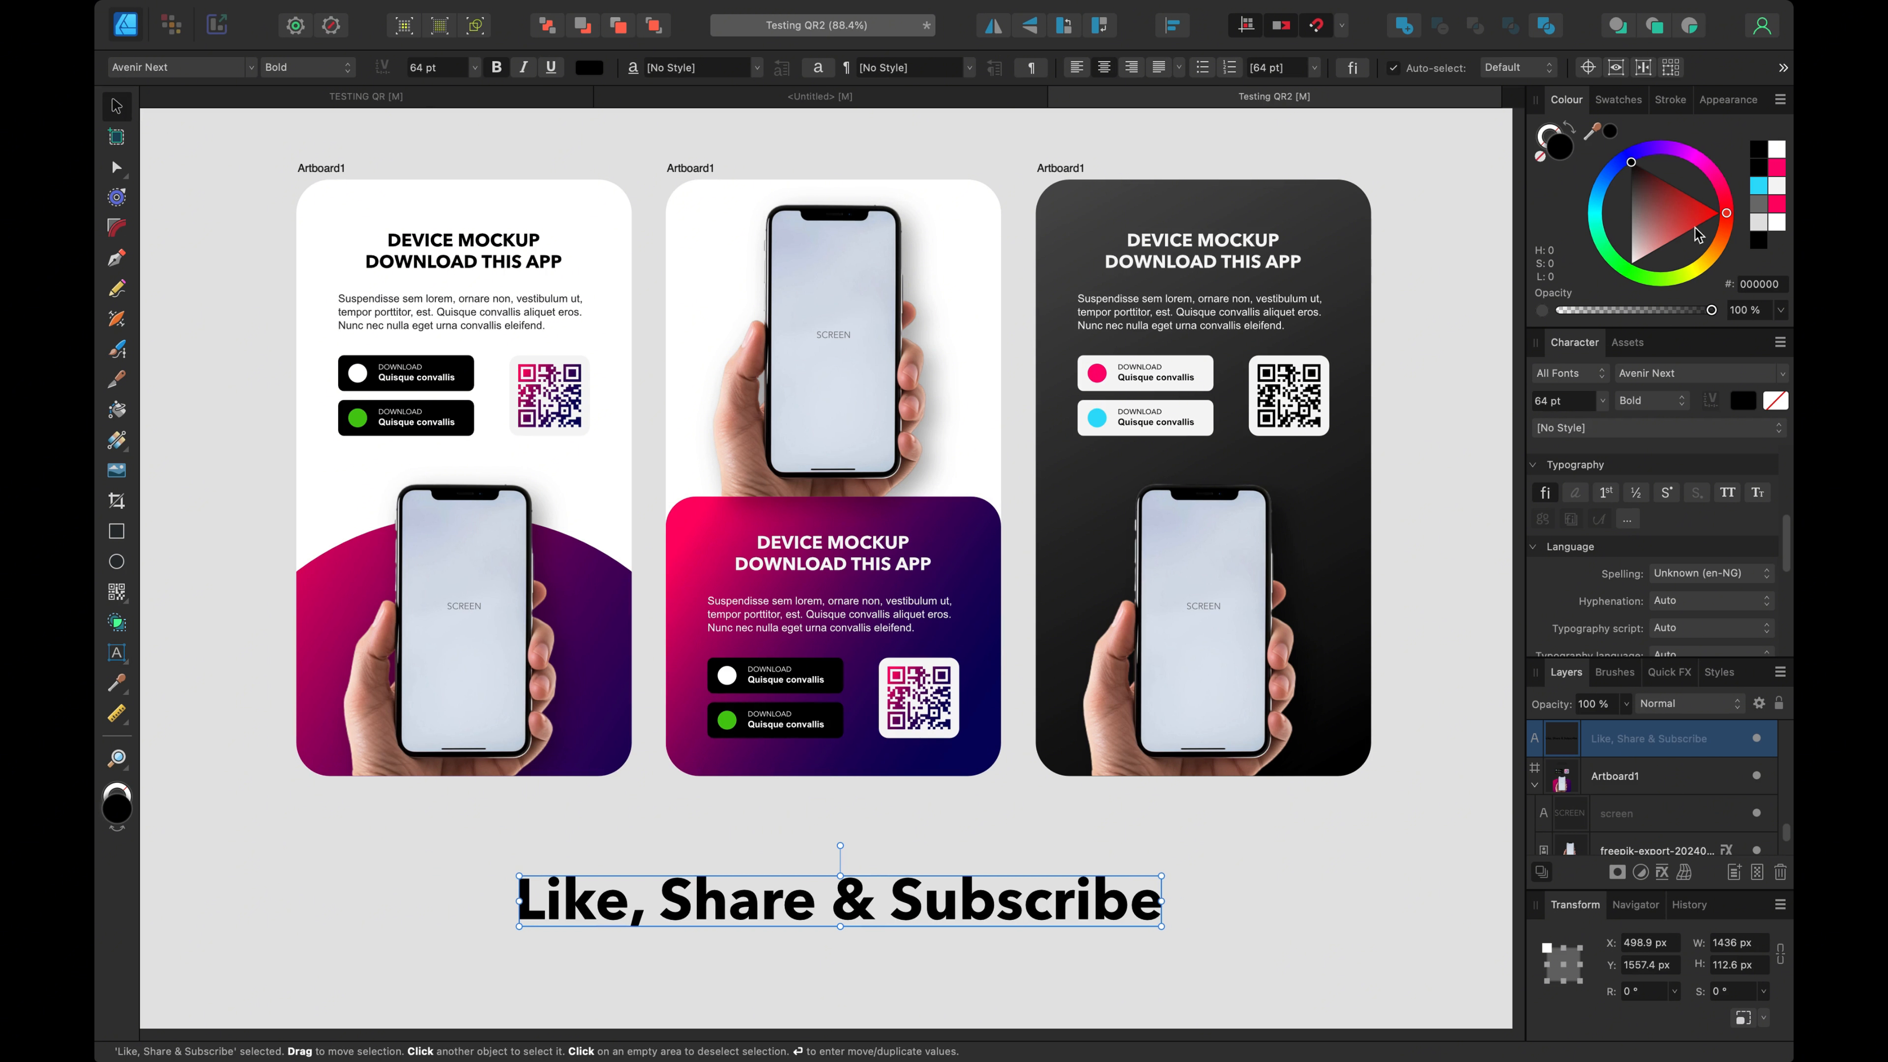
{"action": "left_click_drag", "start_coordinate": [1707, 216], "coordinate": [1724, 213]}
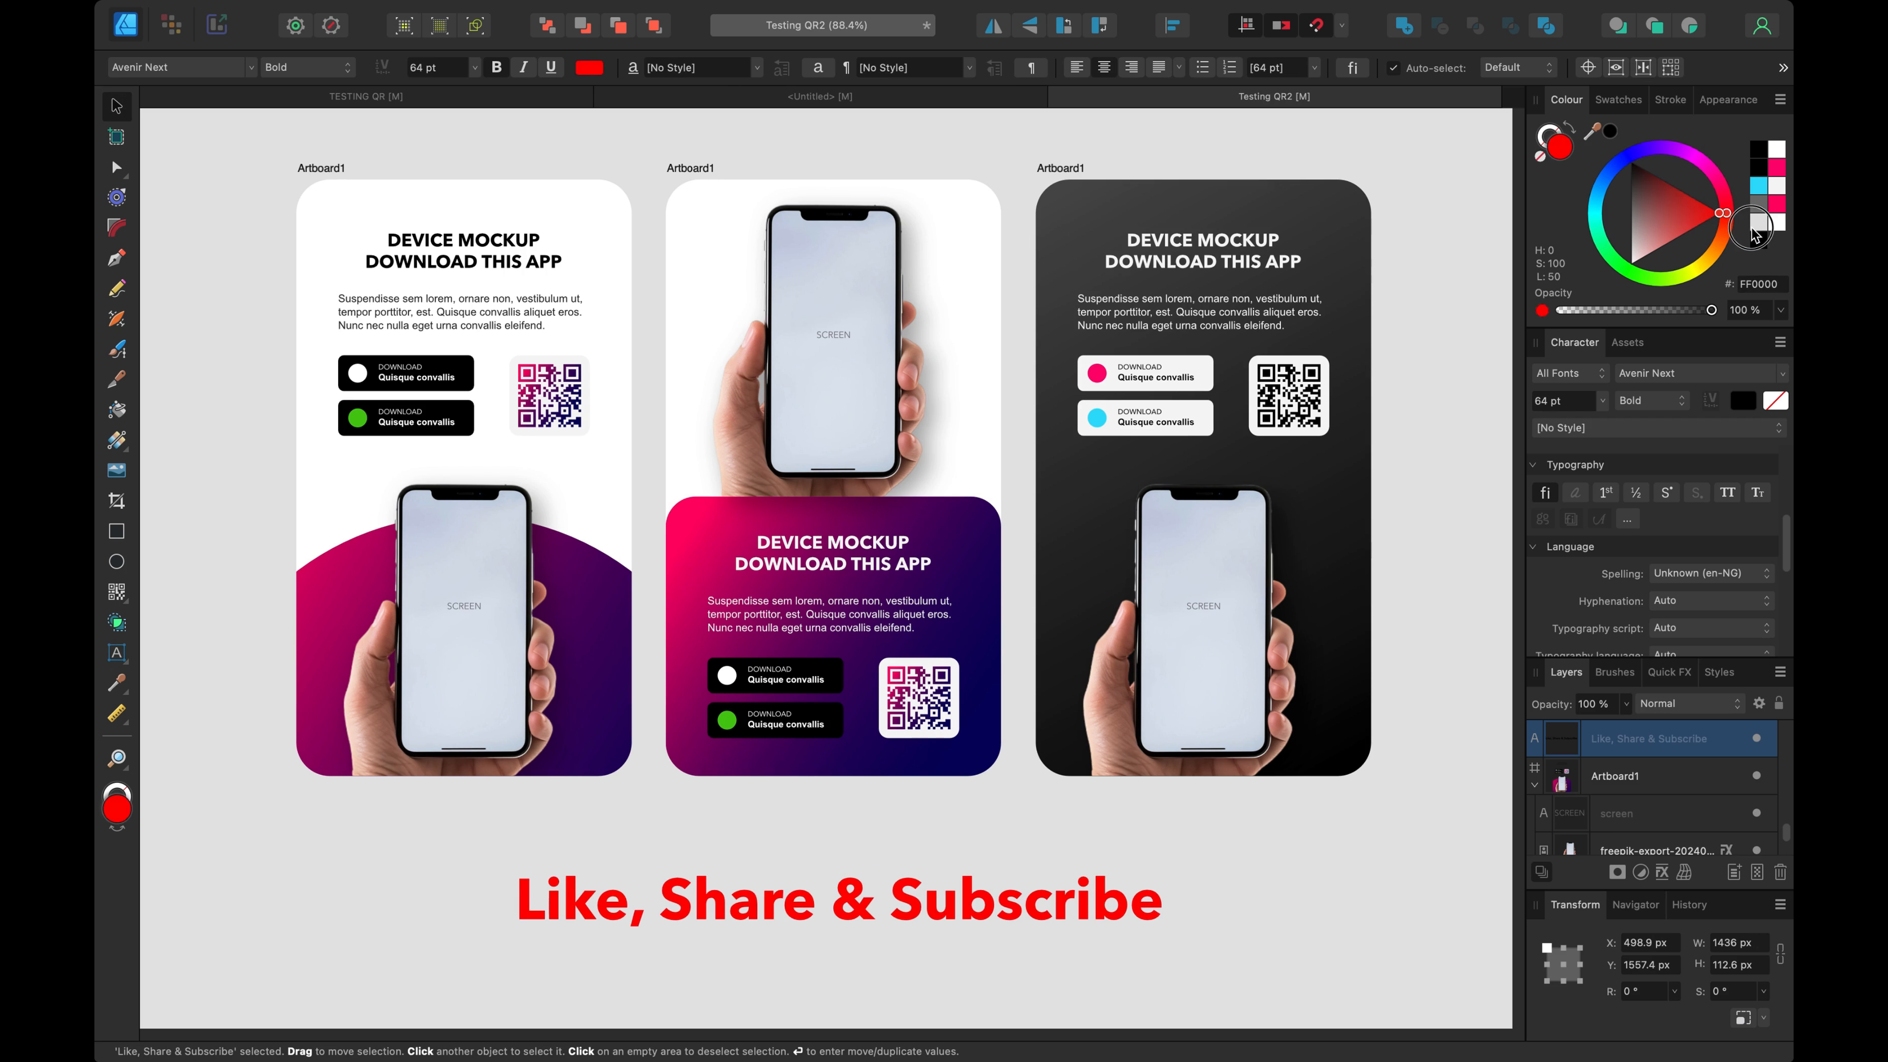